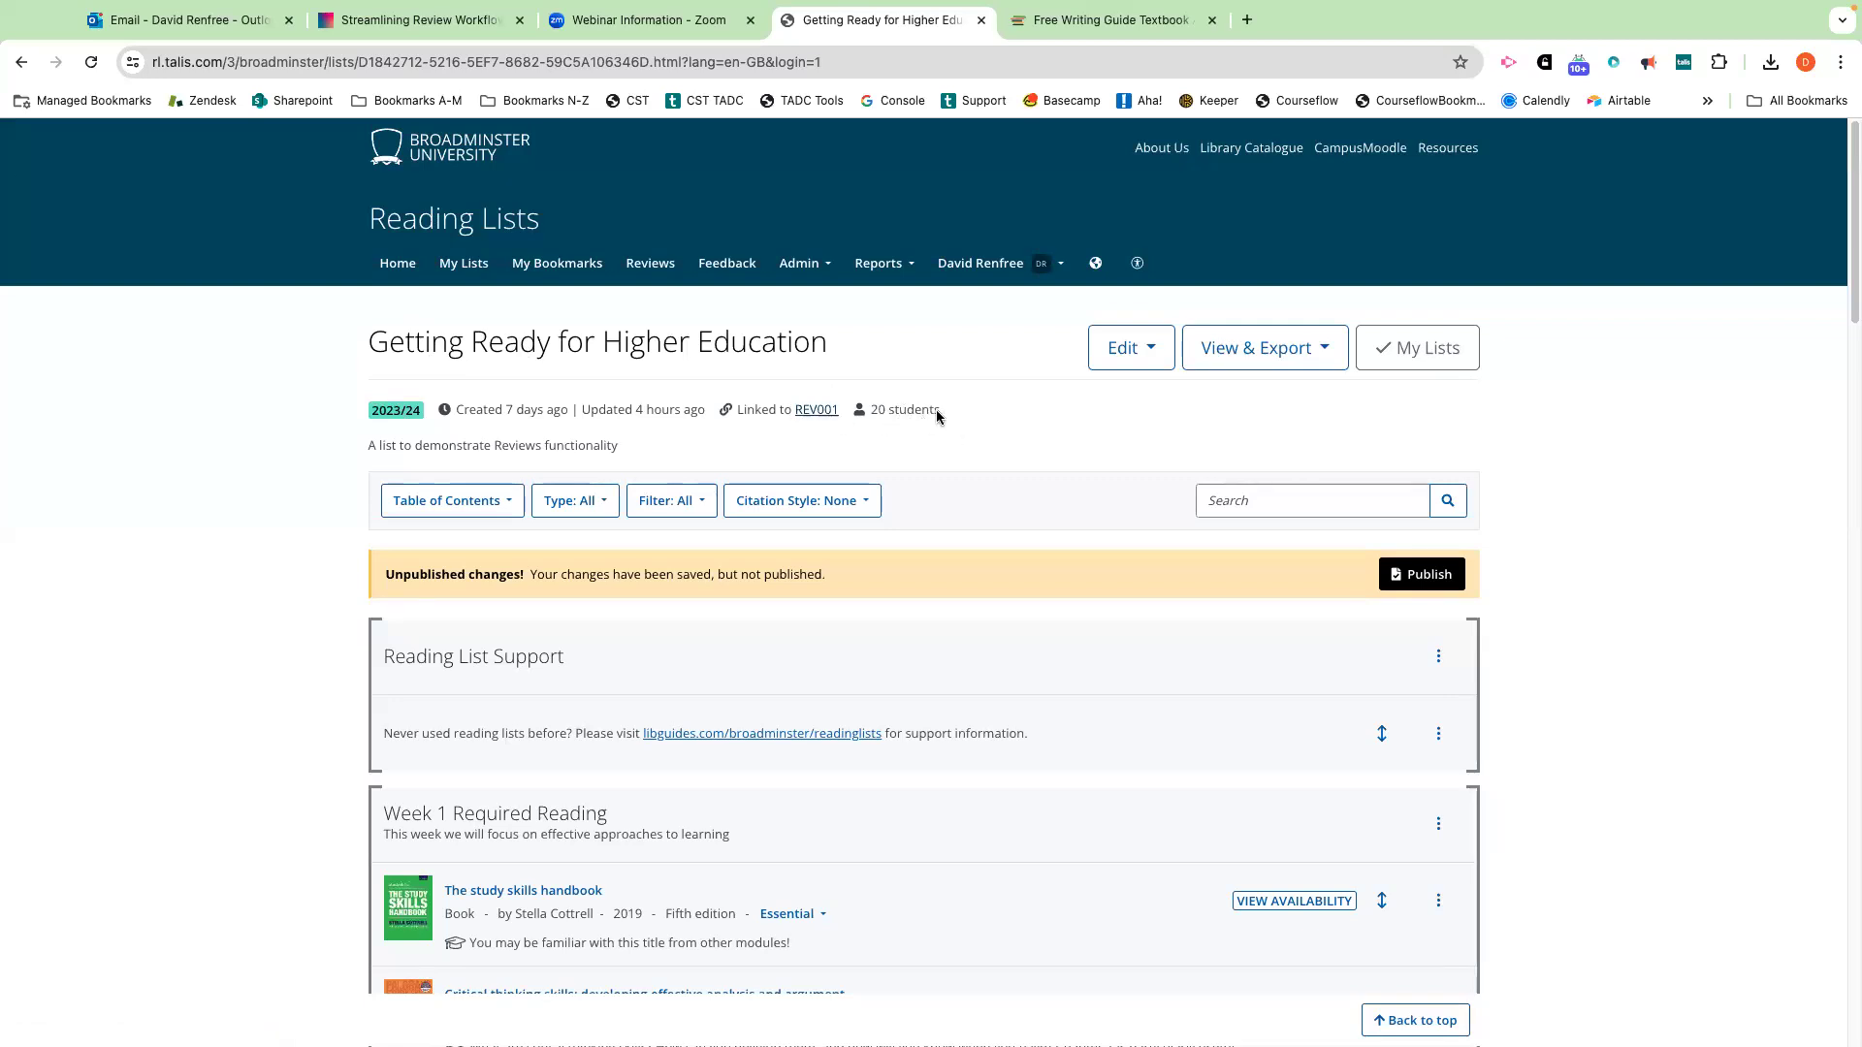
Look through the reading list's weekly sections, including the expanded details of The study skills handbook.
scroll(935, 409, "down", 4)
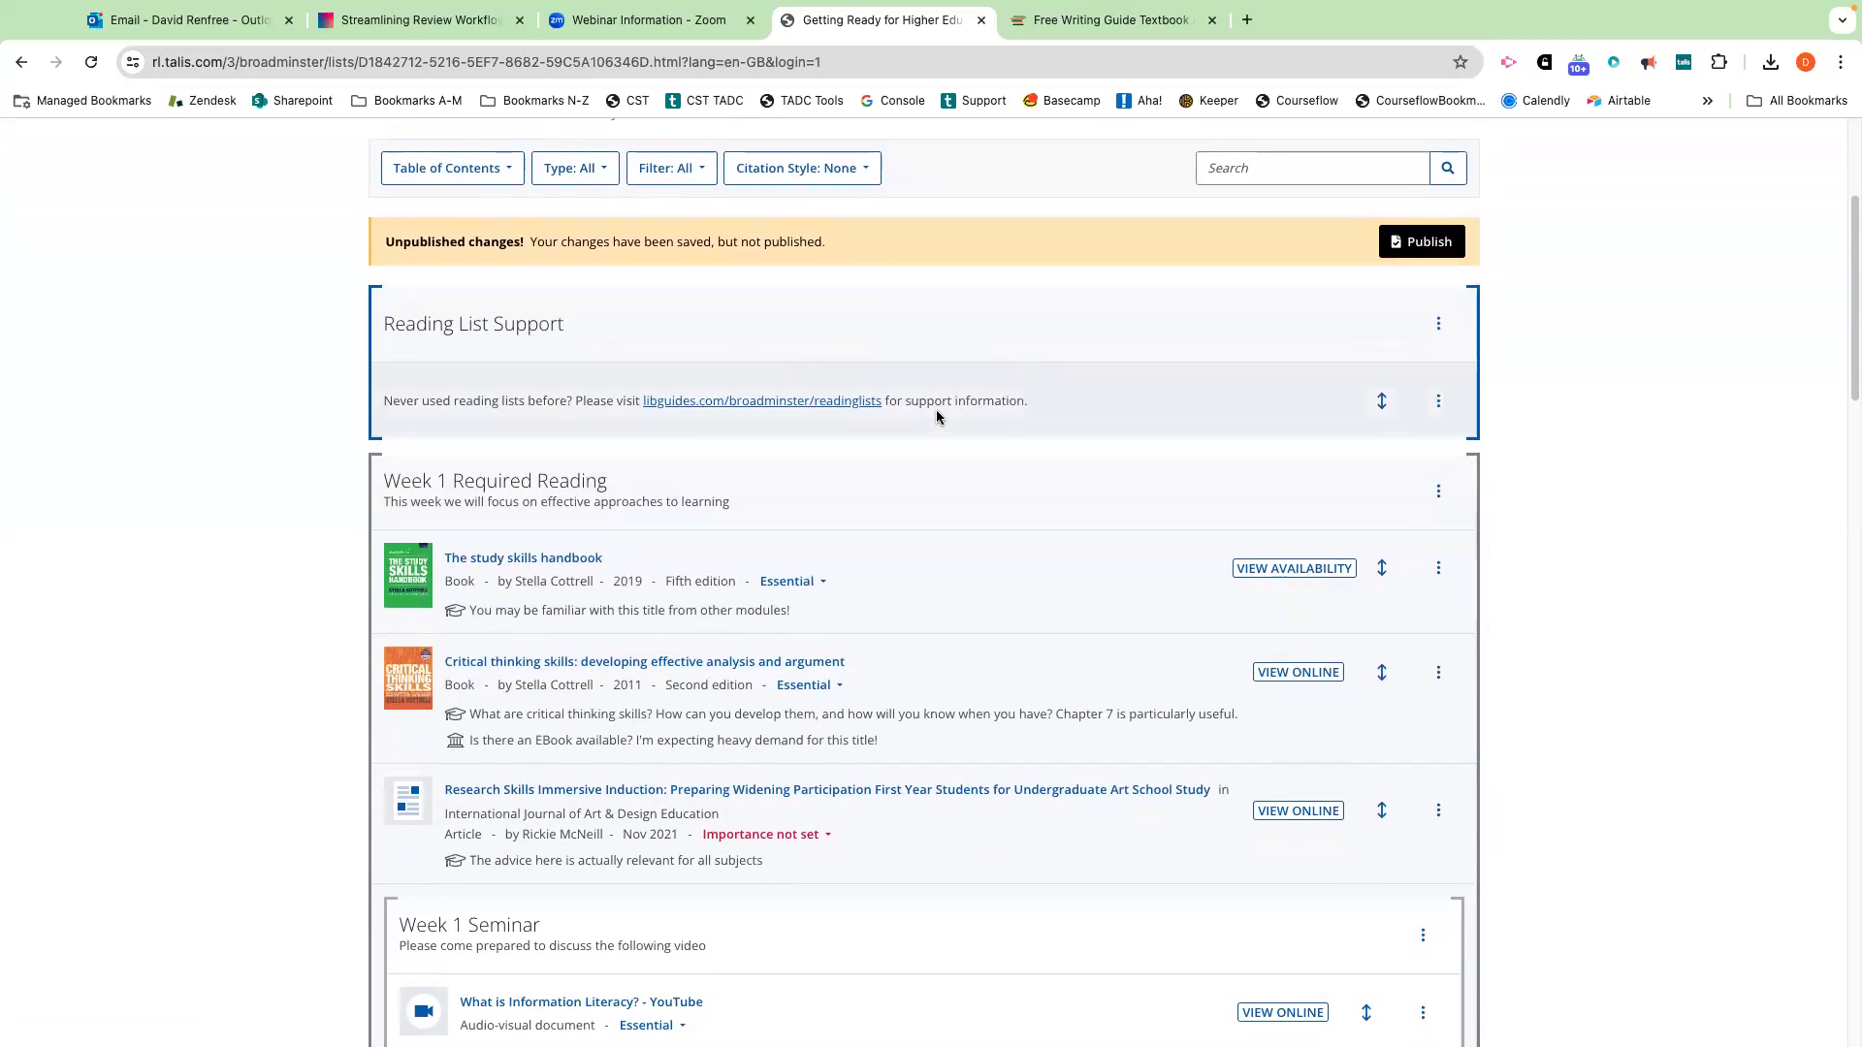
left_click(566, 560)
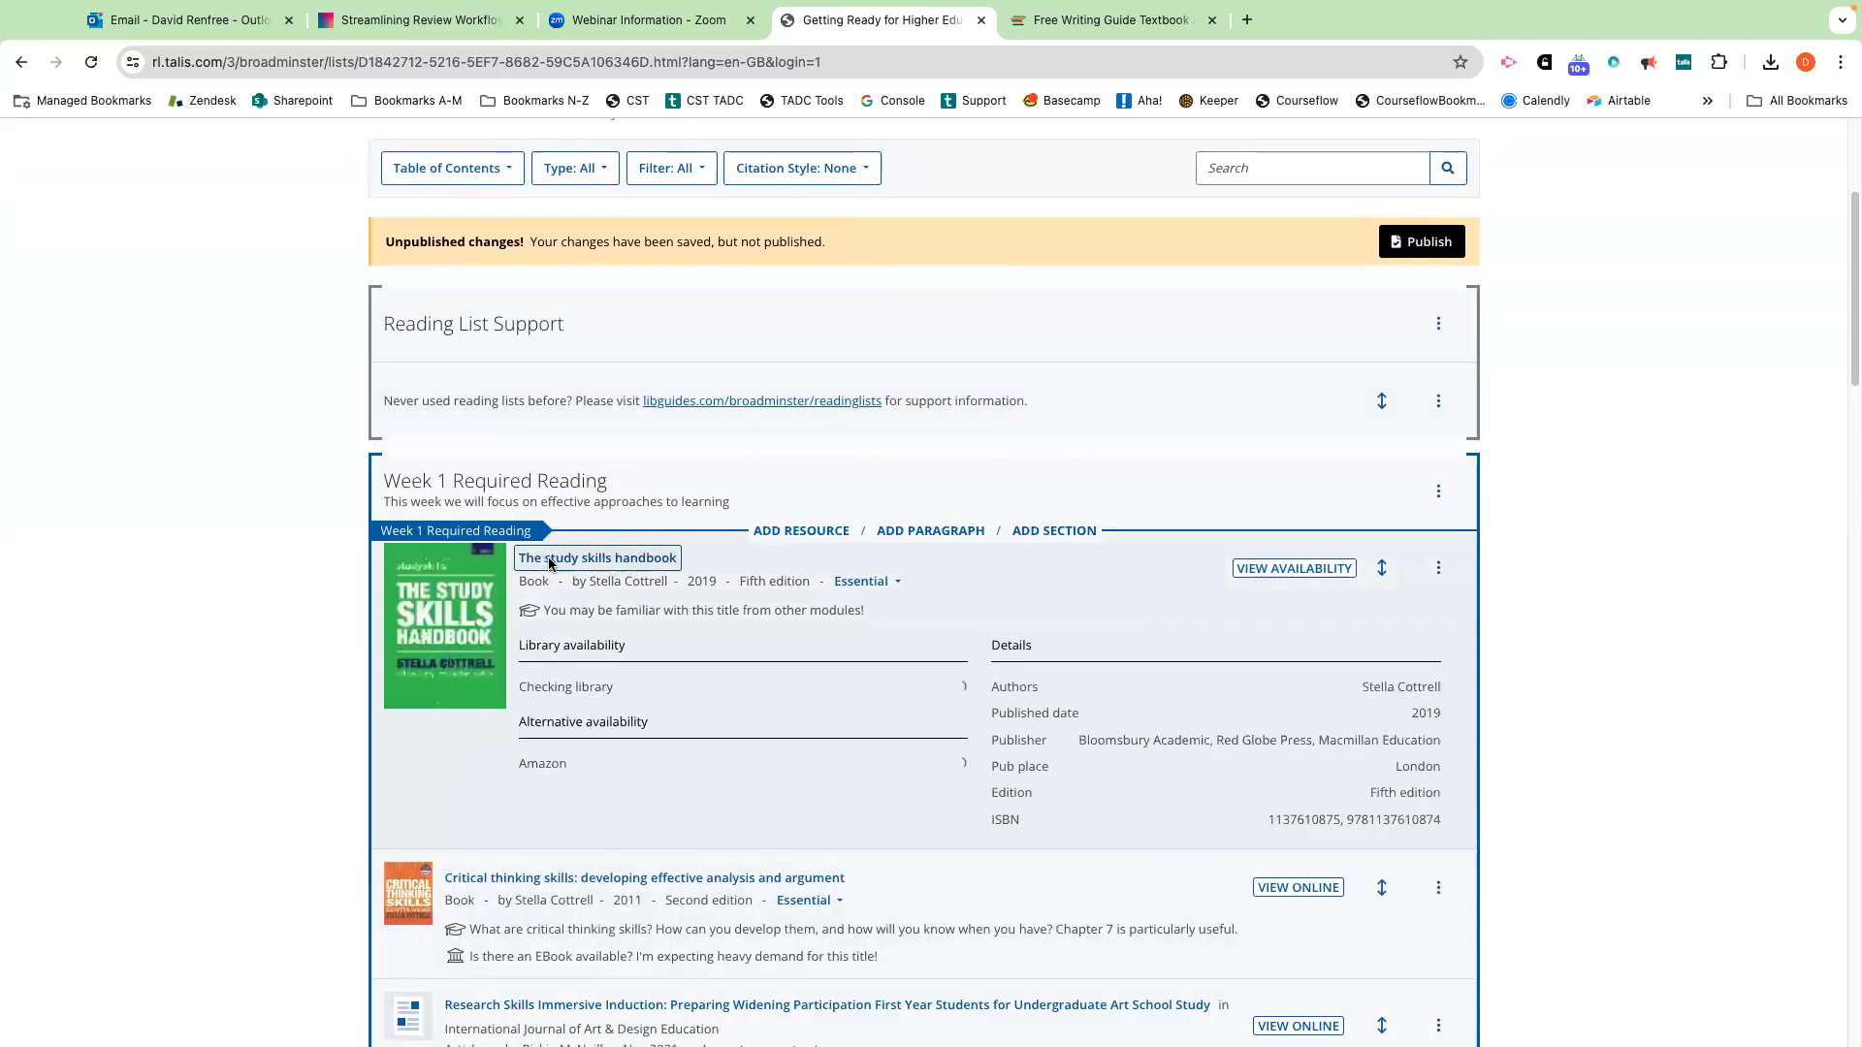
left_click(566, 560)
scroll(578, 560, "down", 2)
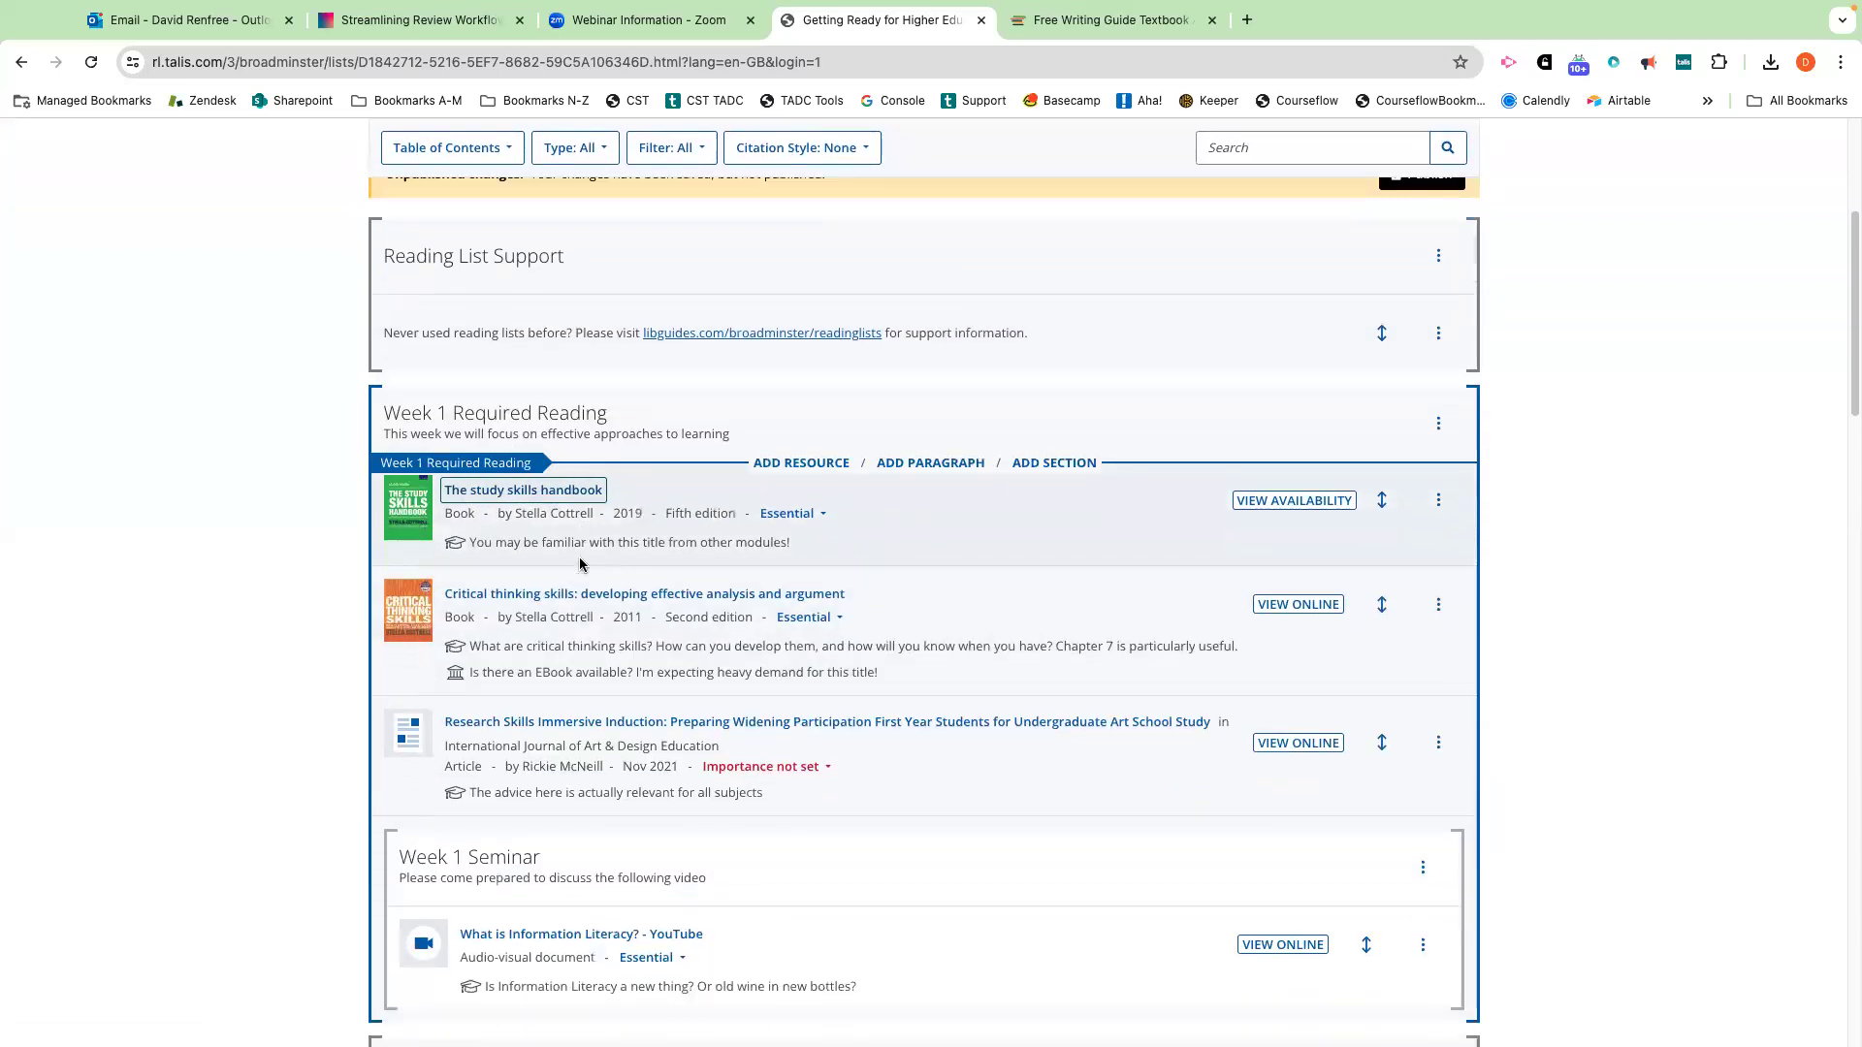
scroll(580, 560, "down", 1)
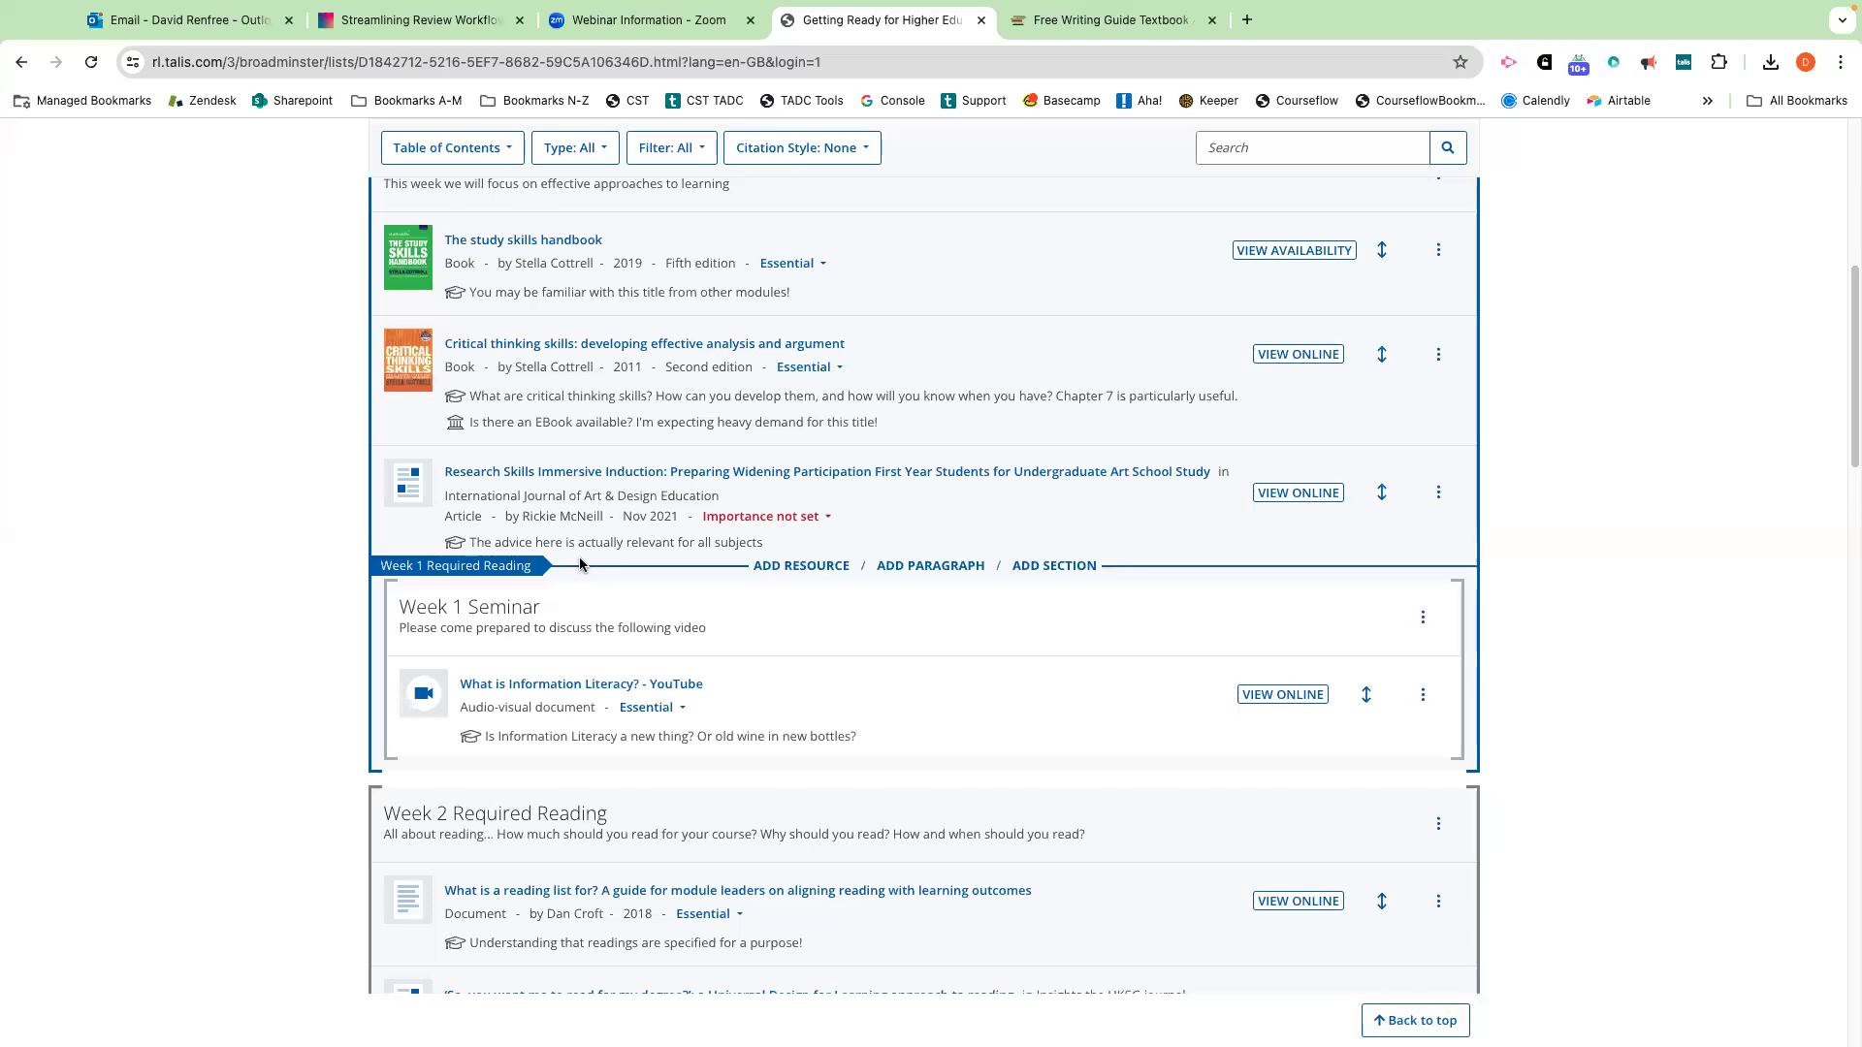
scroll(587, 543, "down", 12)
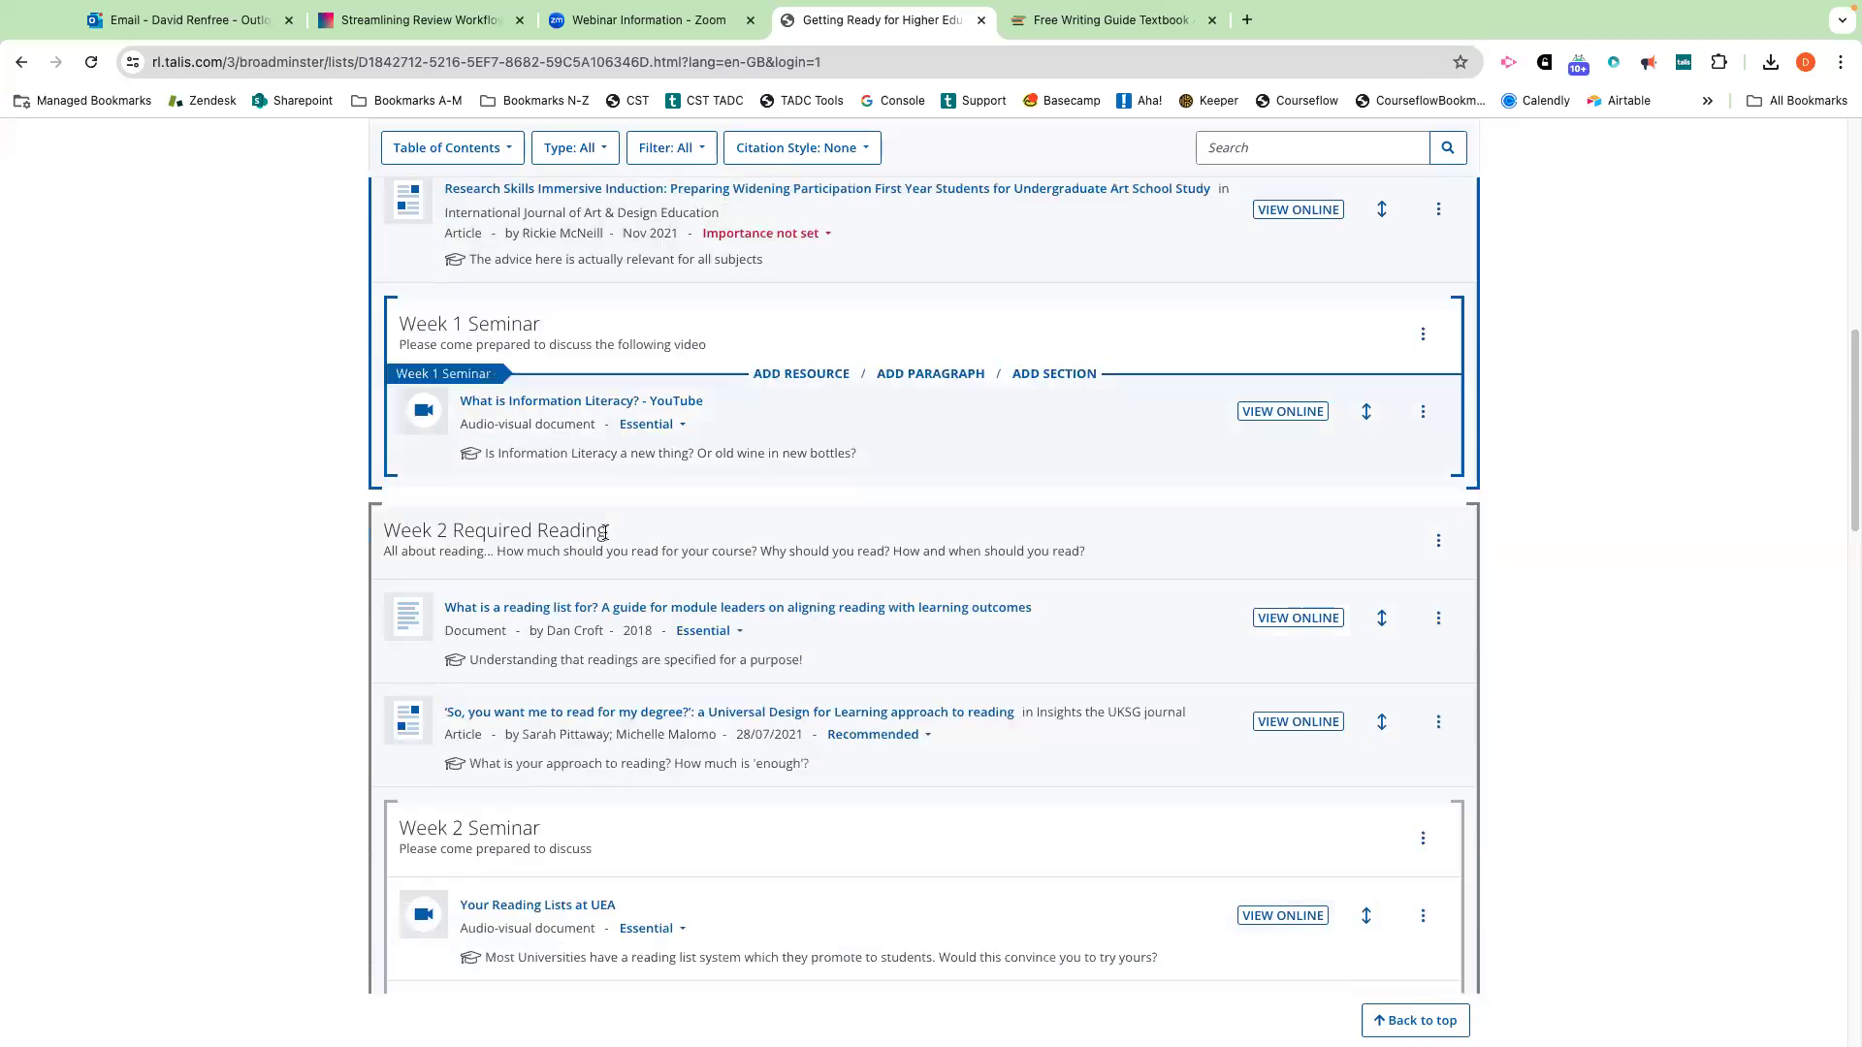
scroll(335, 522, "down", 9)
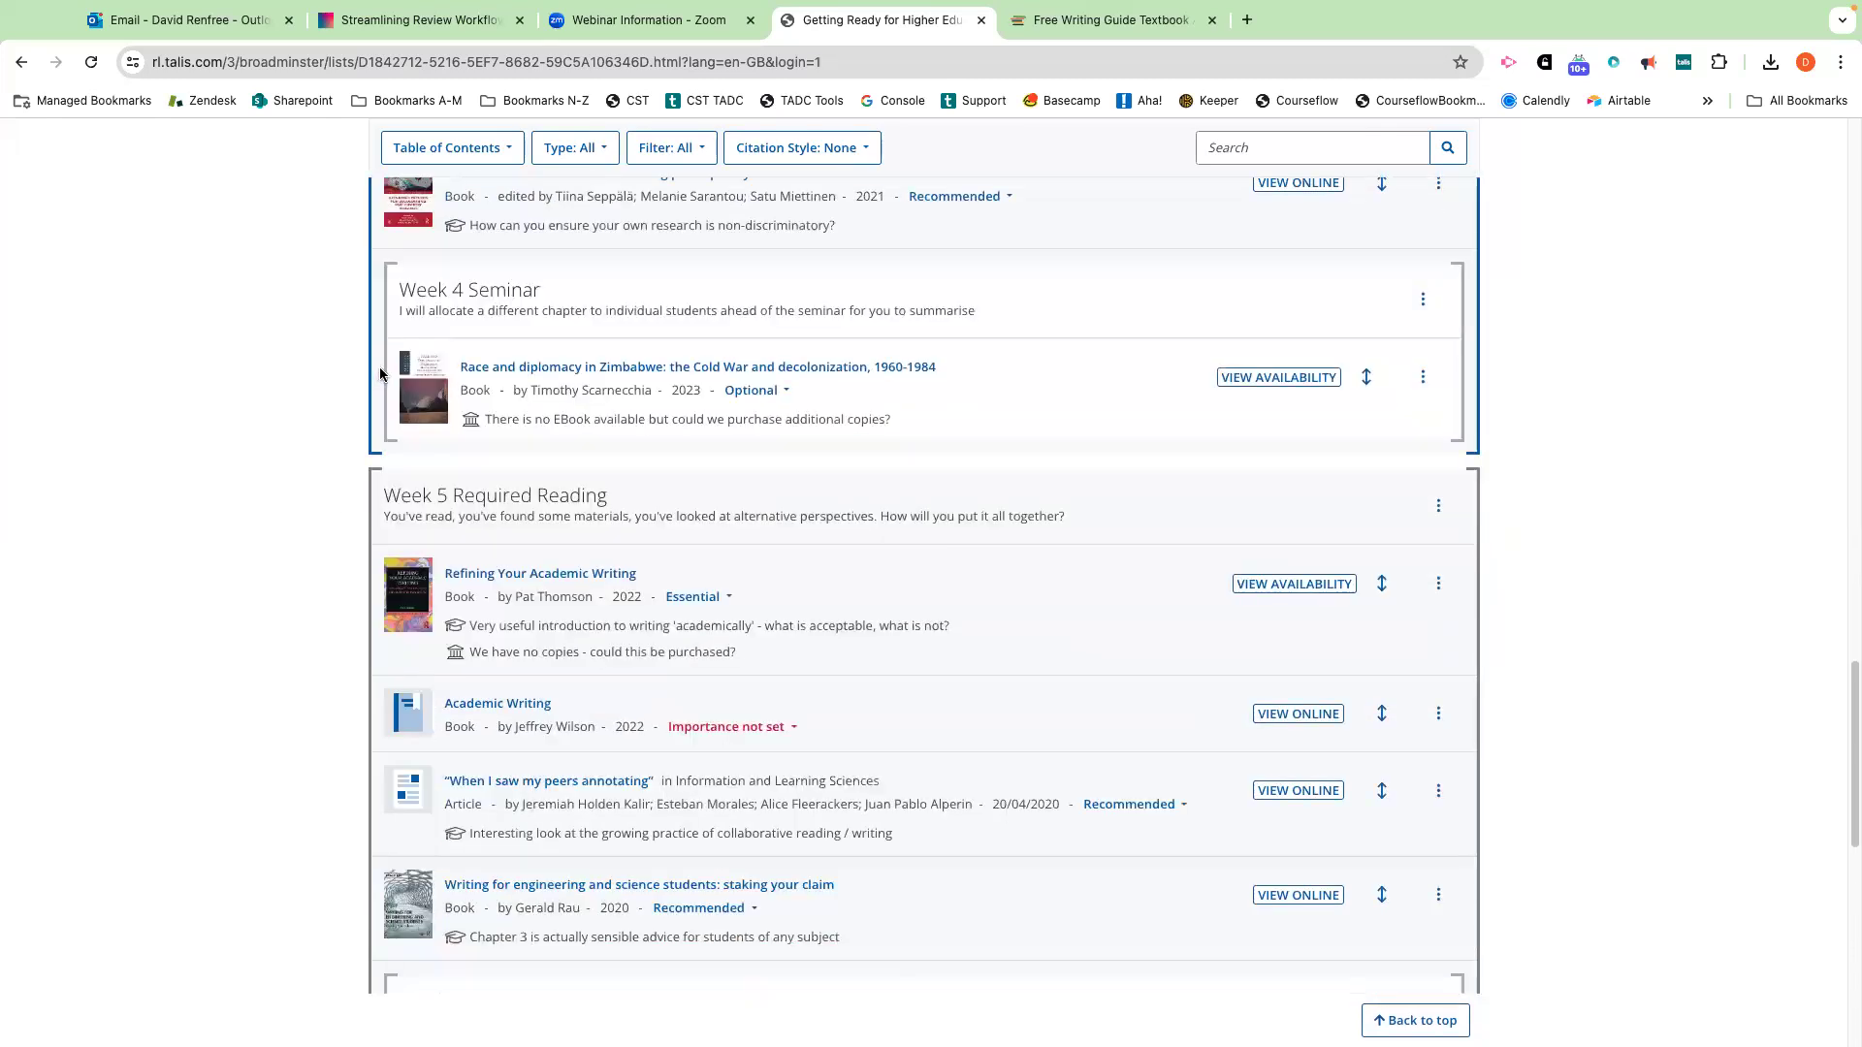
scroll(580, 648, "down", 4)
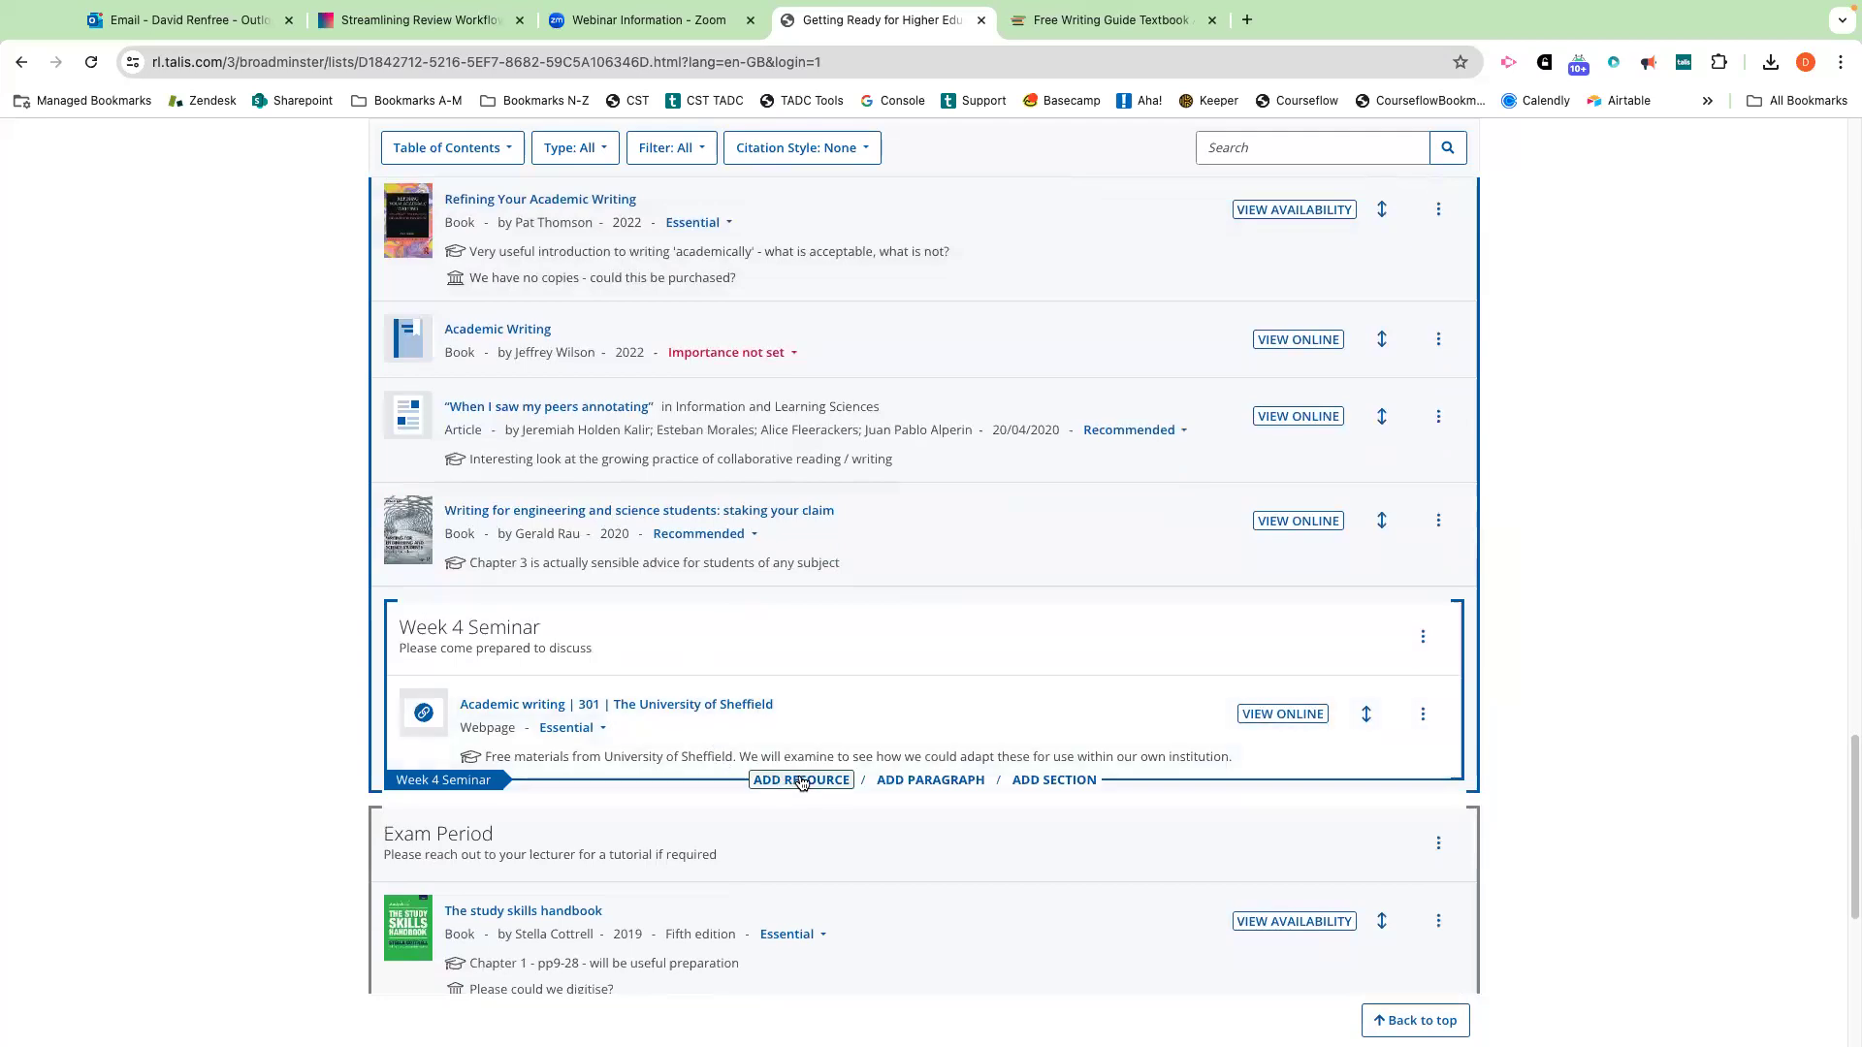
Add the bookmarked "Reading and Research Skills - University of Galway" webpage to the seminar section under Week 5 Required Reading and publish the list.
left_click(799, 782)
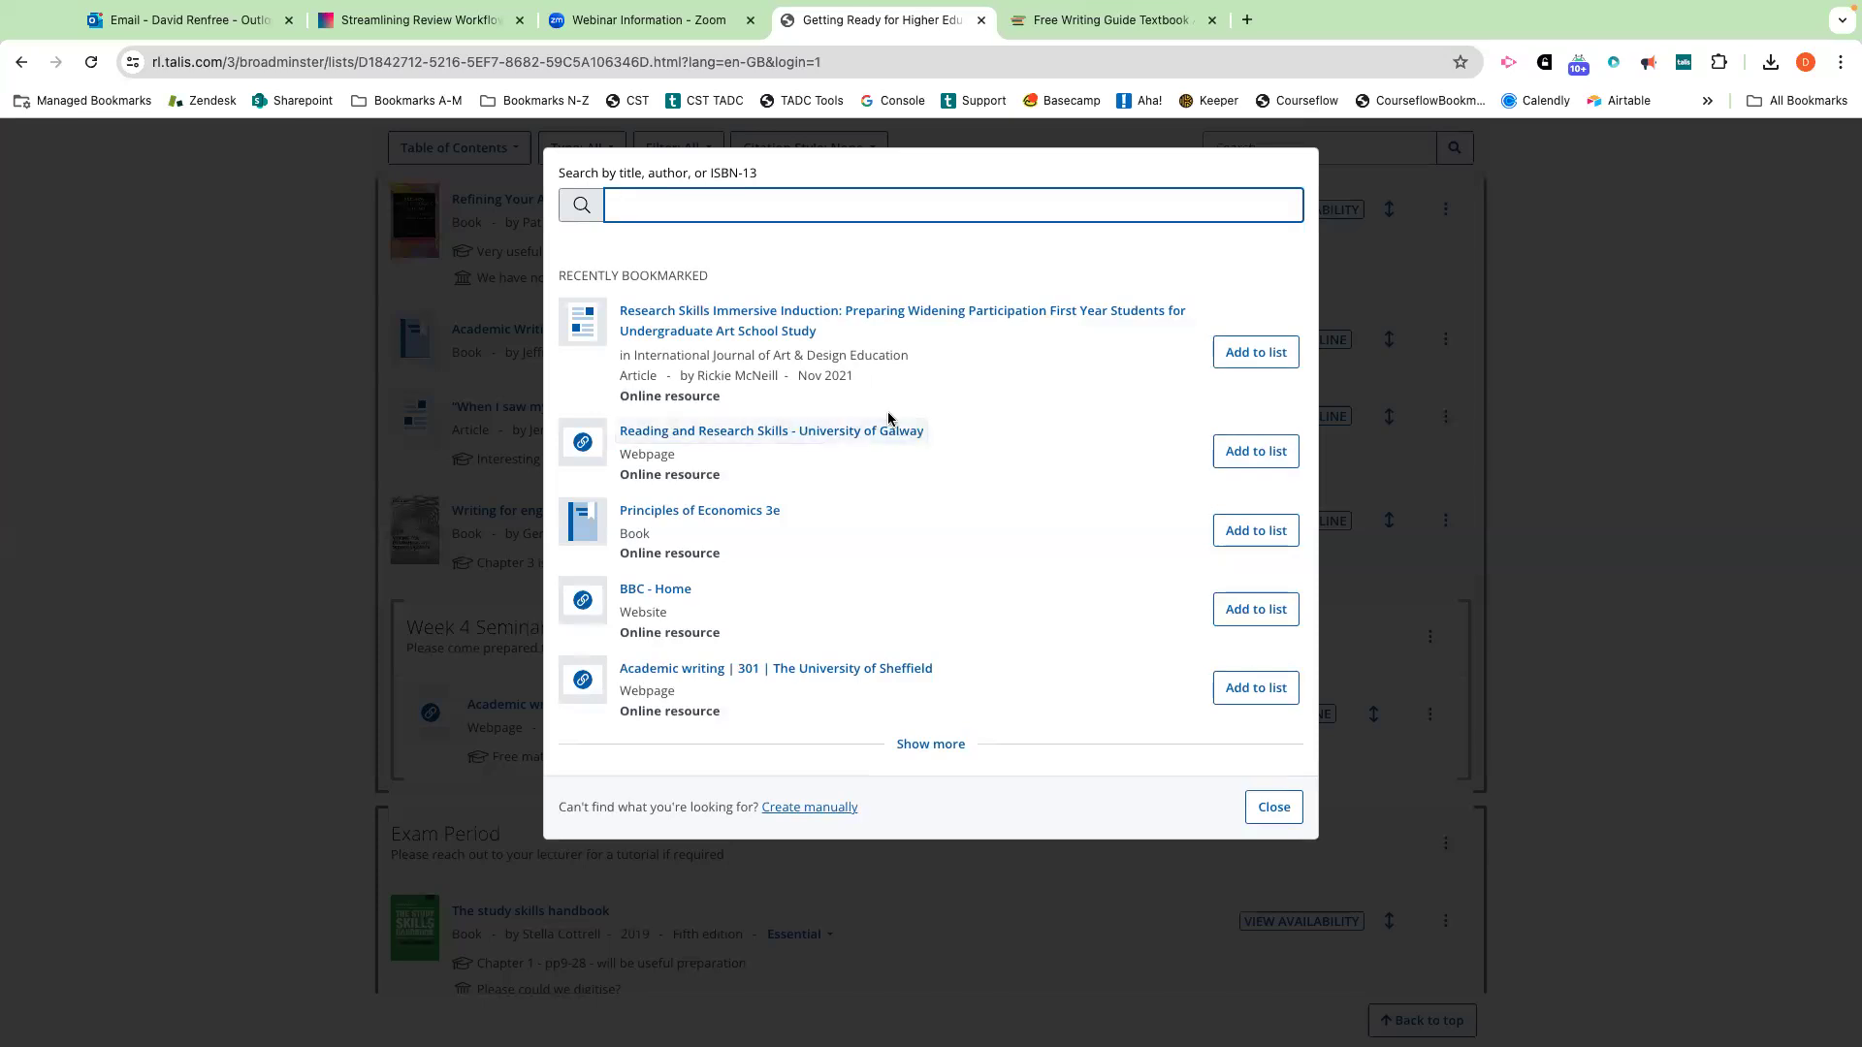
left_click(1246, 452)
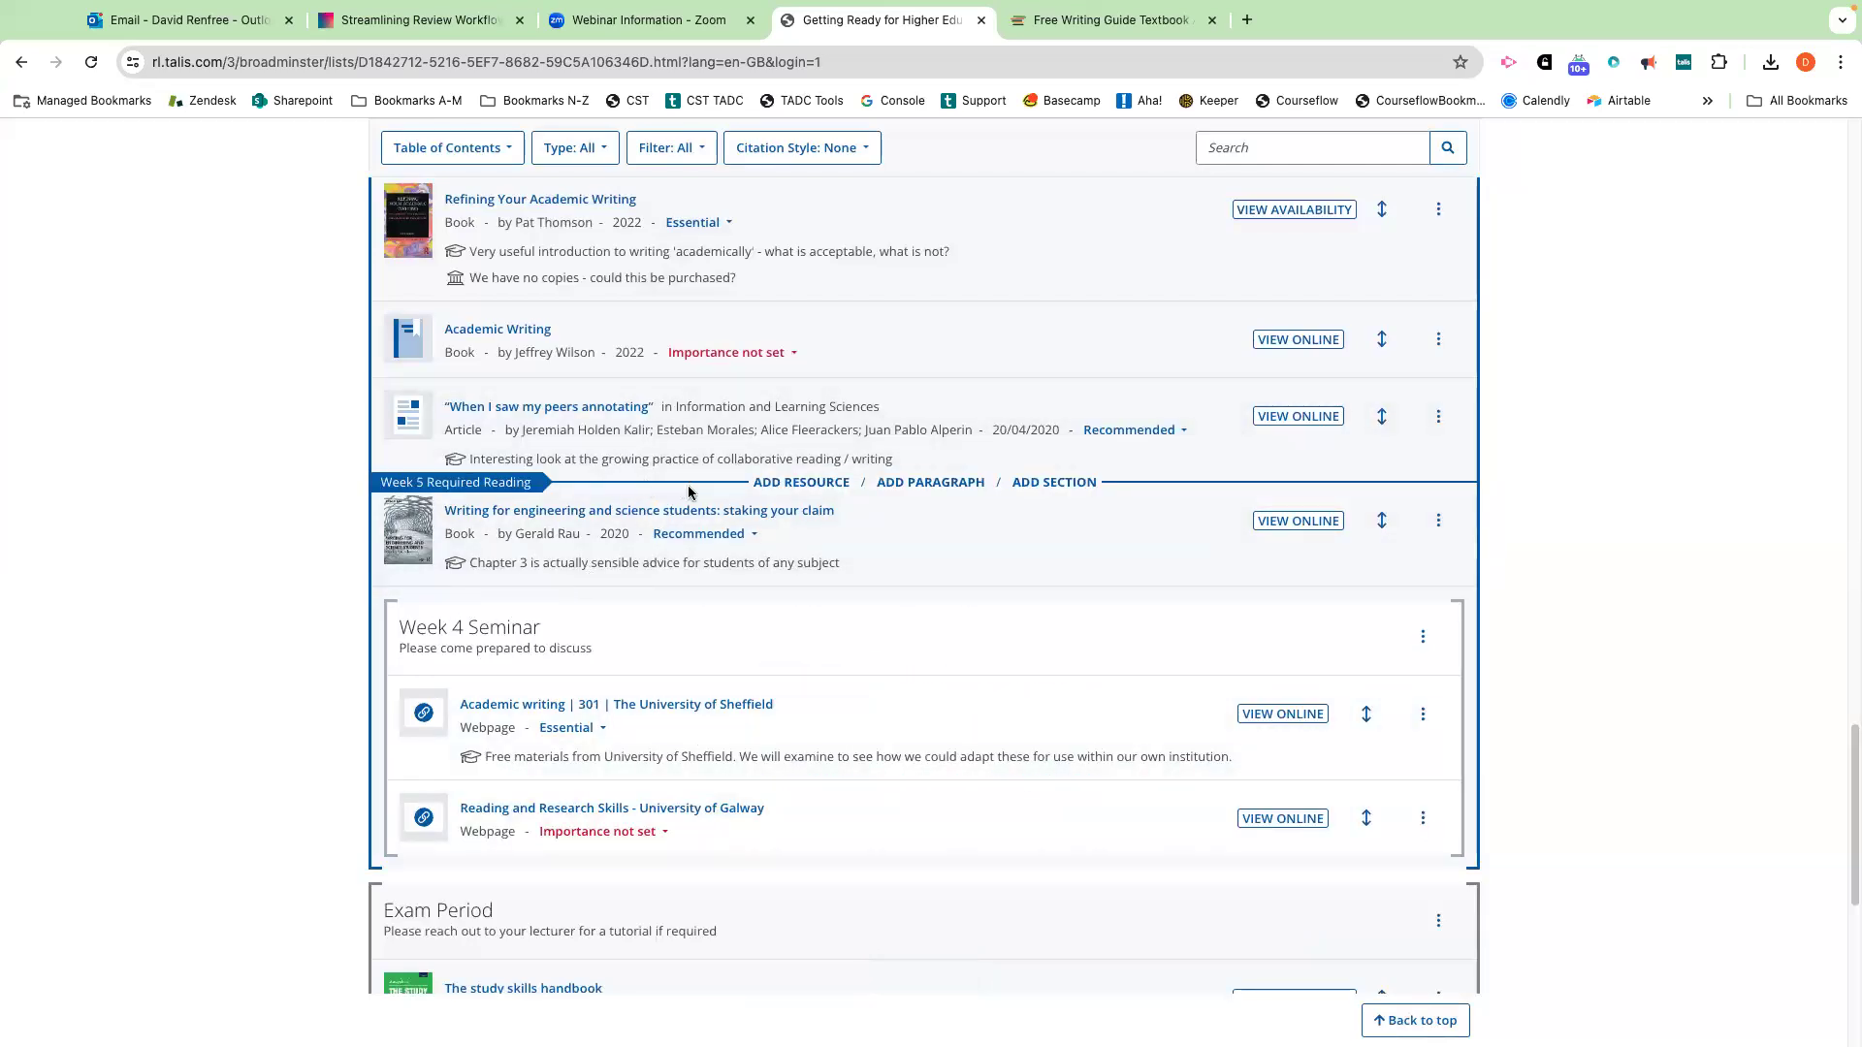
scroll(694, 493, "up", 10)
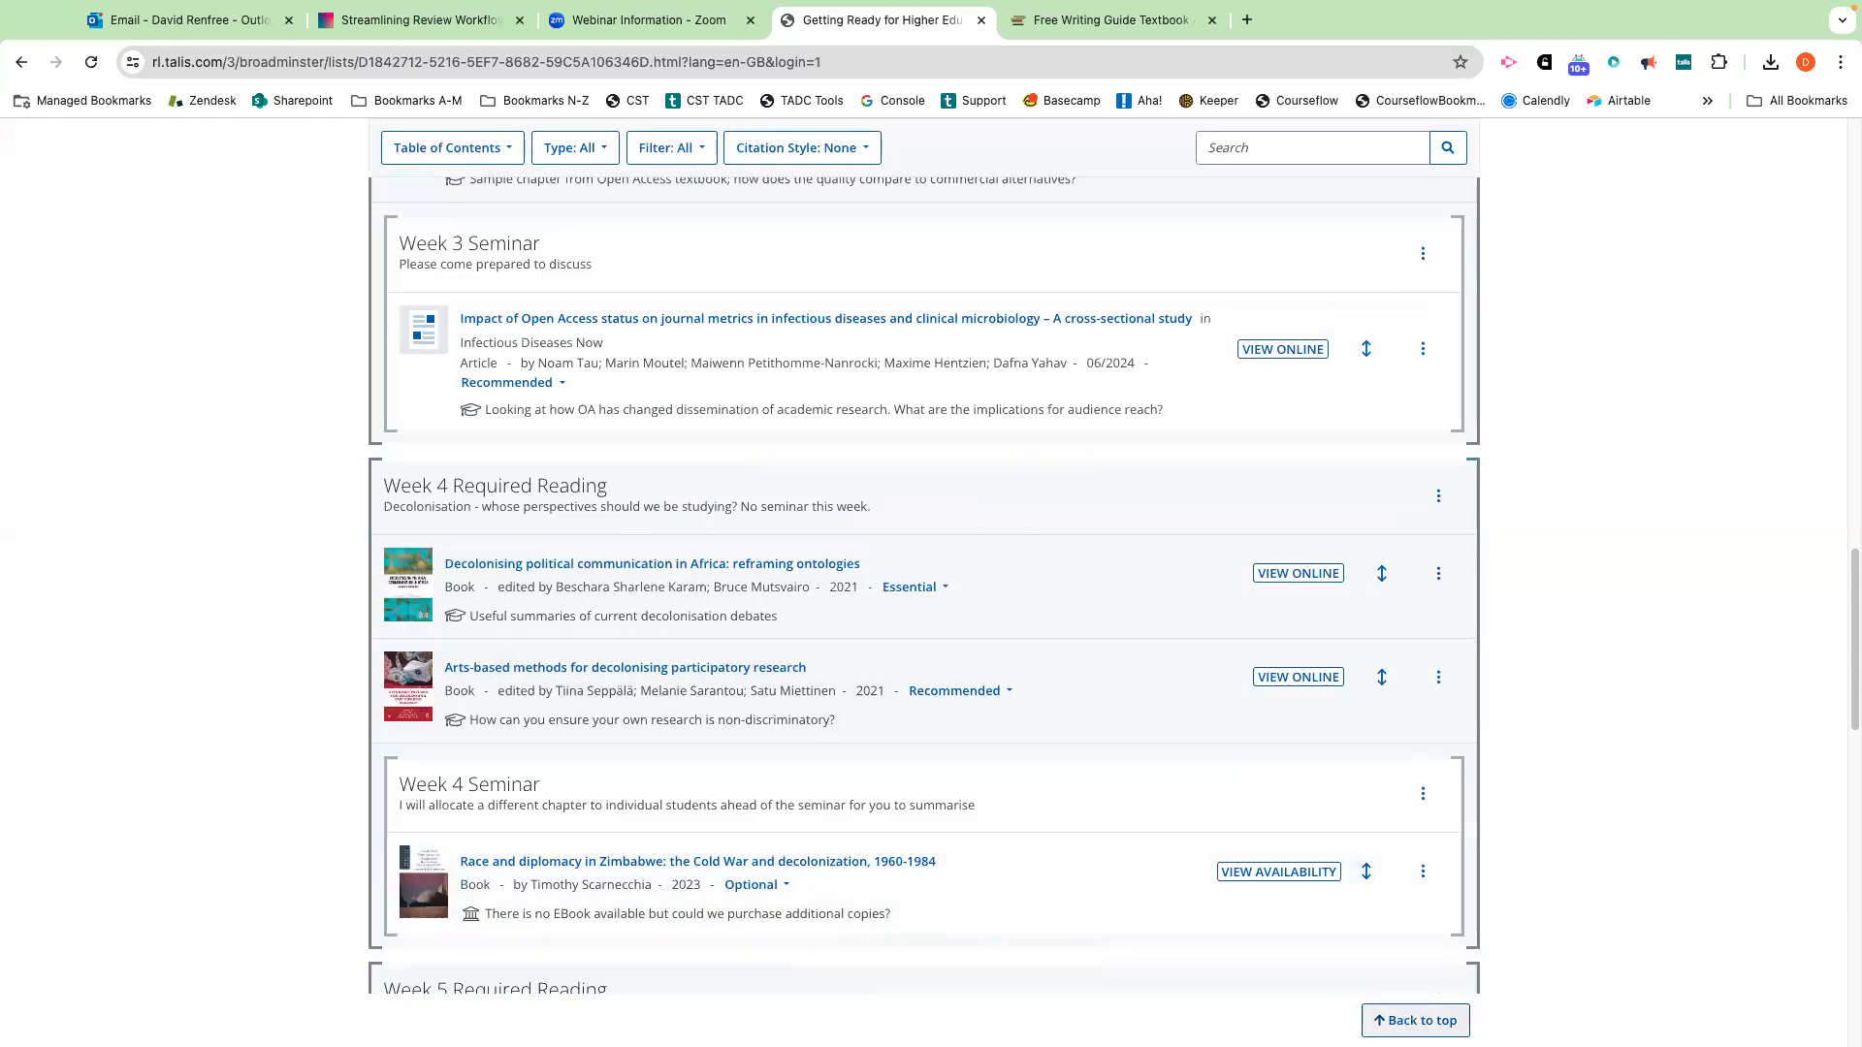
scroll(1072, 408, "up", 15)
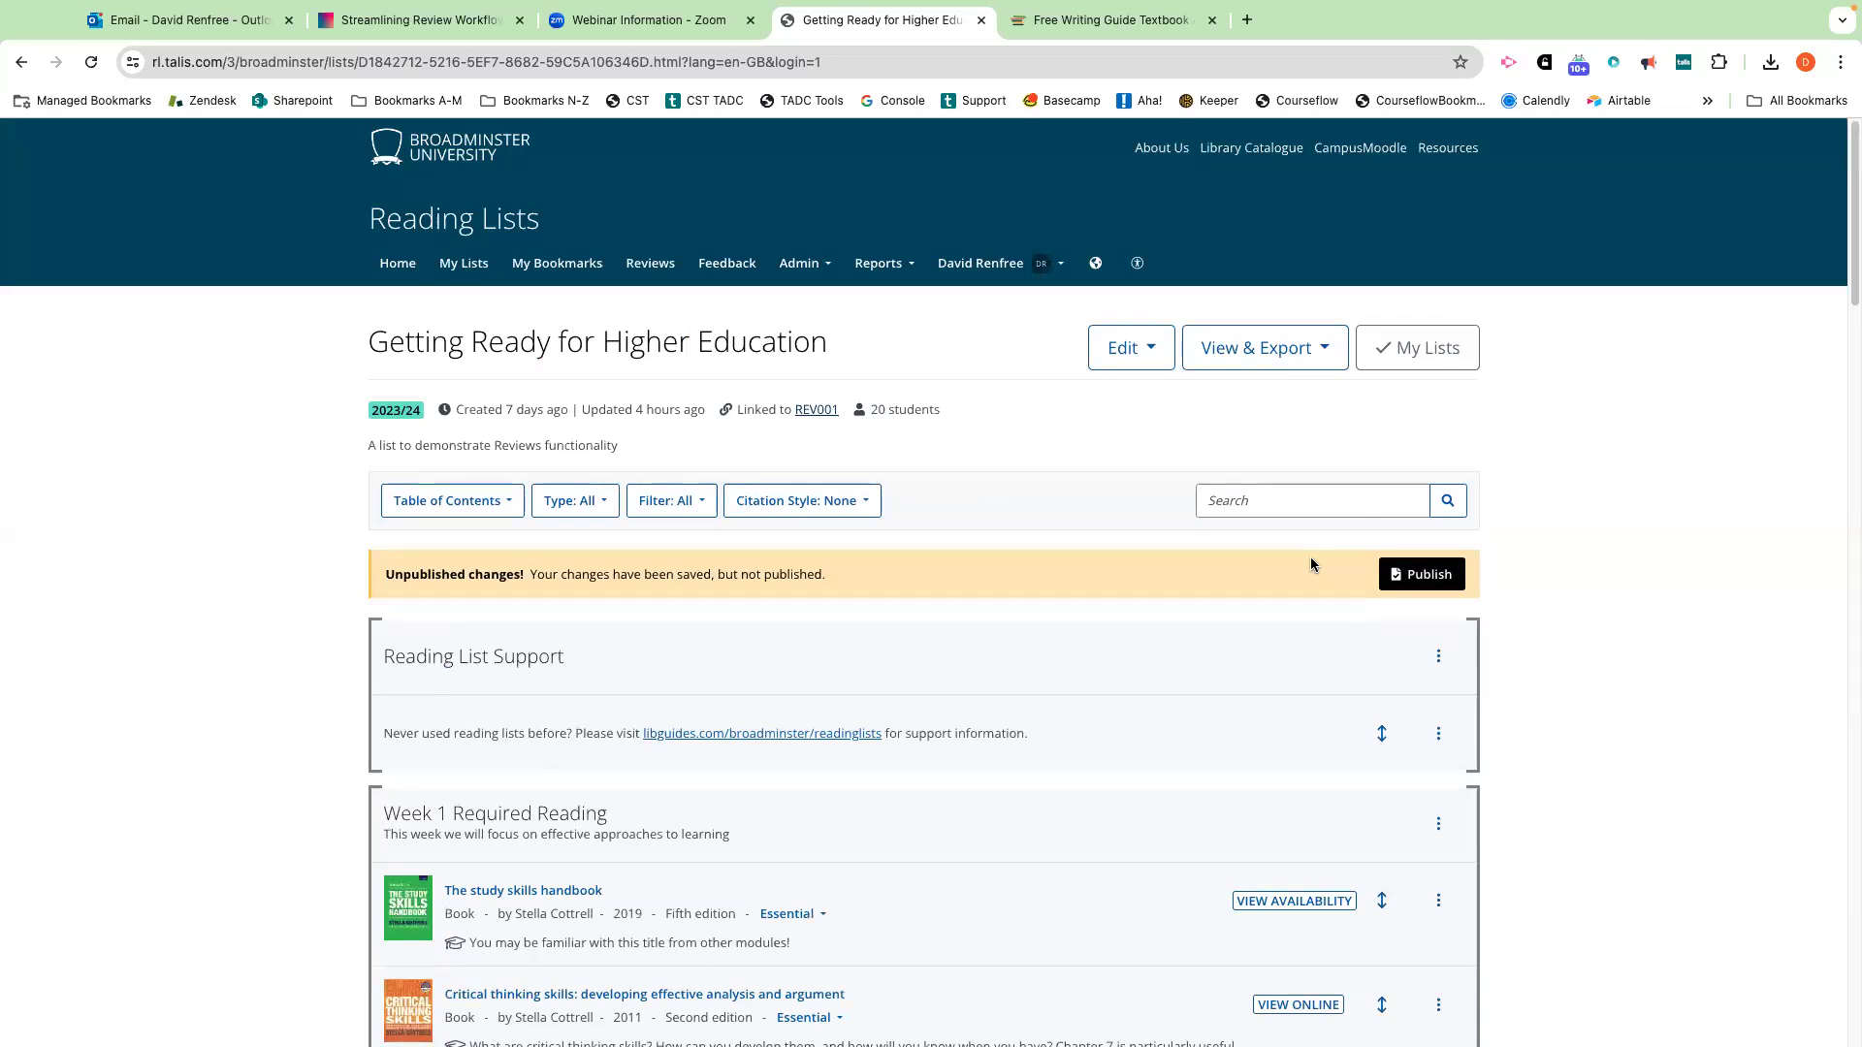
left_click(1416, 574)
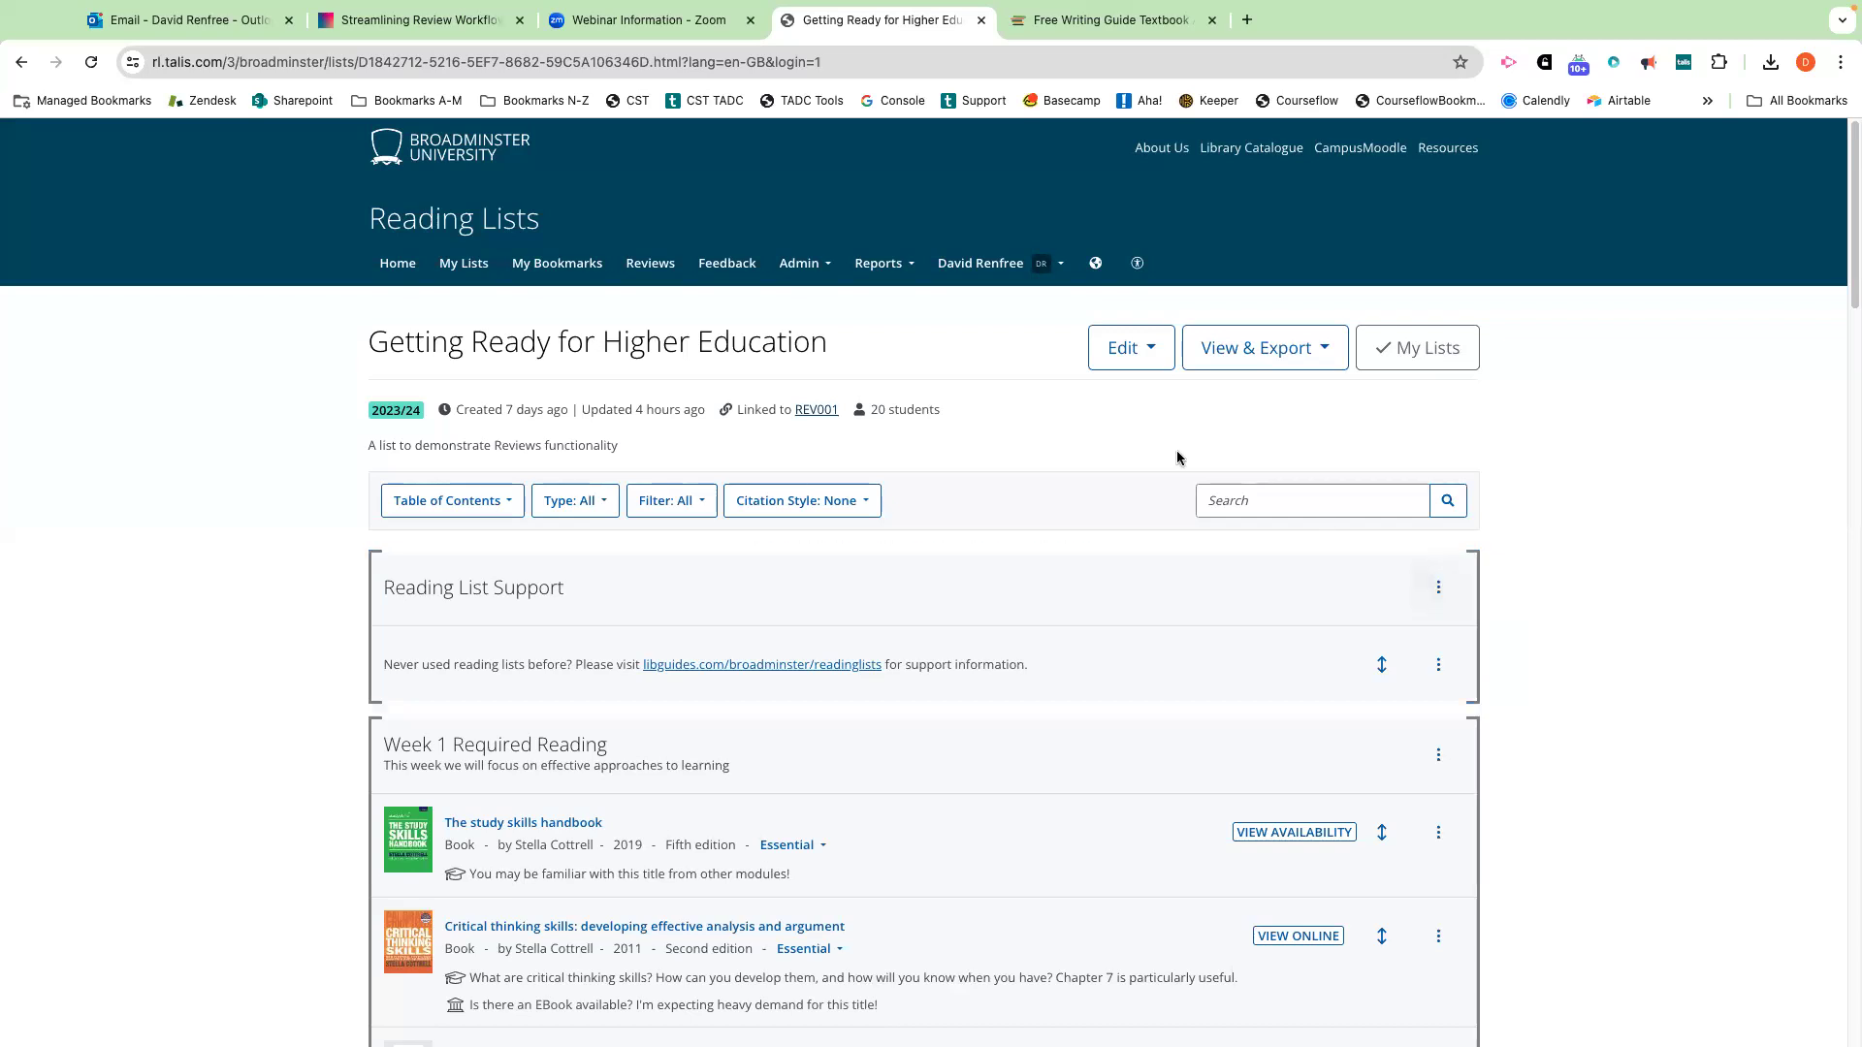
left_click(1142, 352)
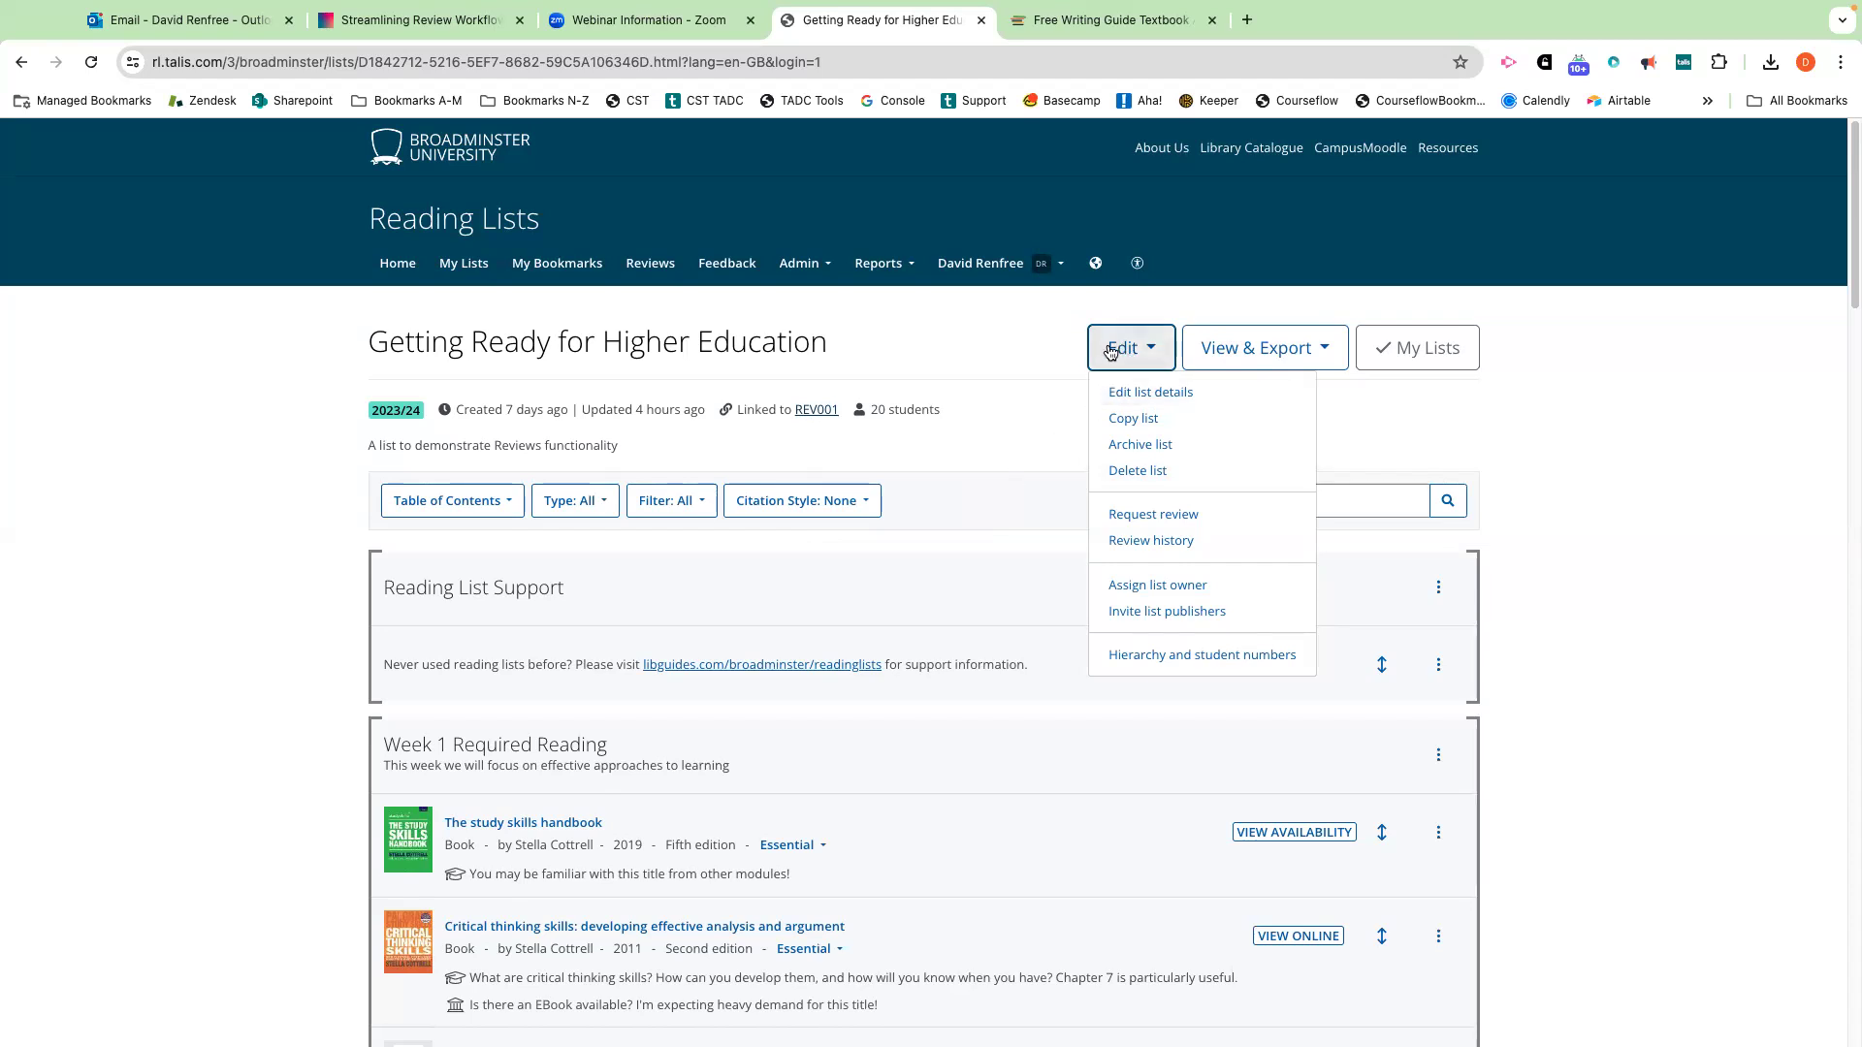
left_click(1144, 512)
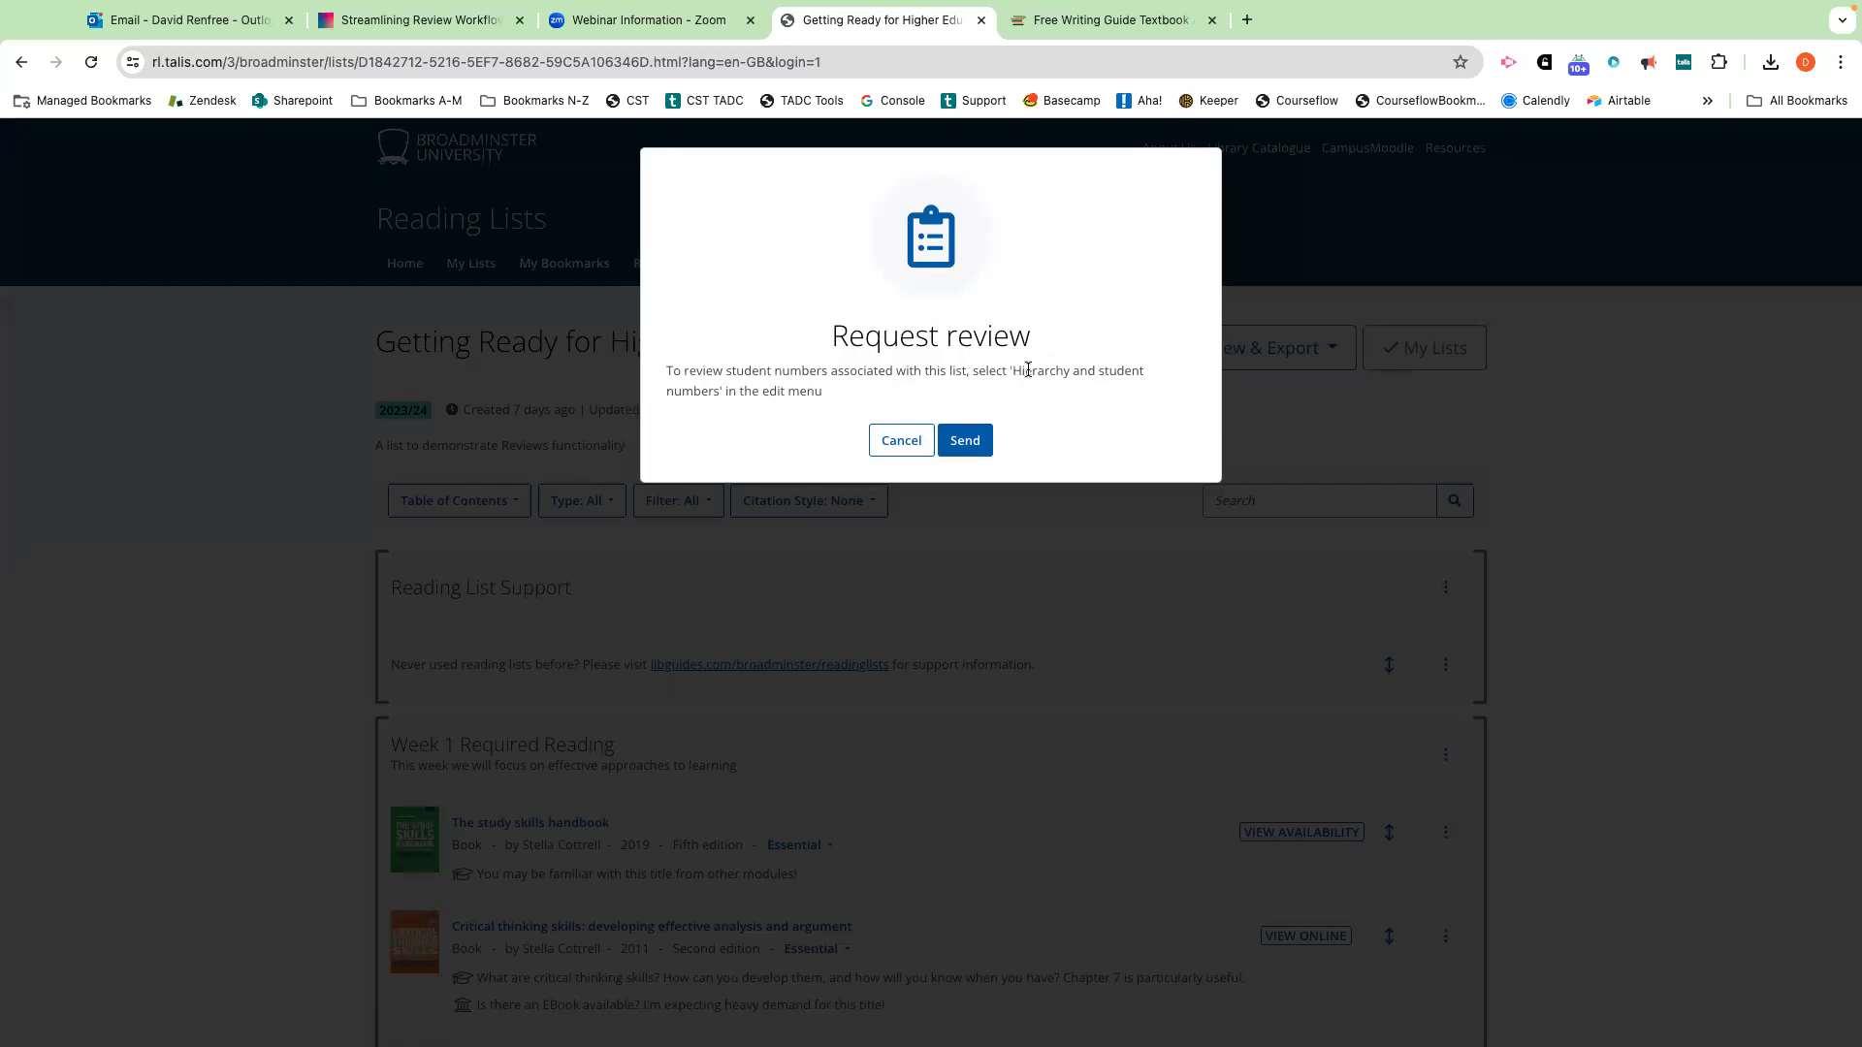
left_click(902, 440)
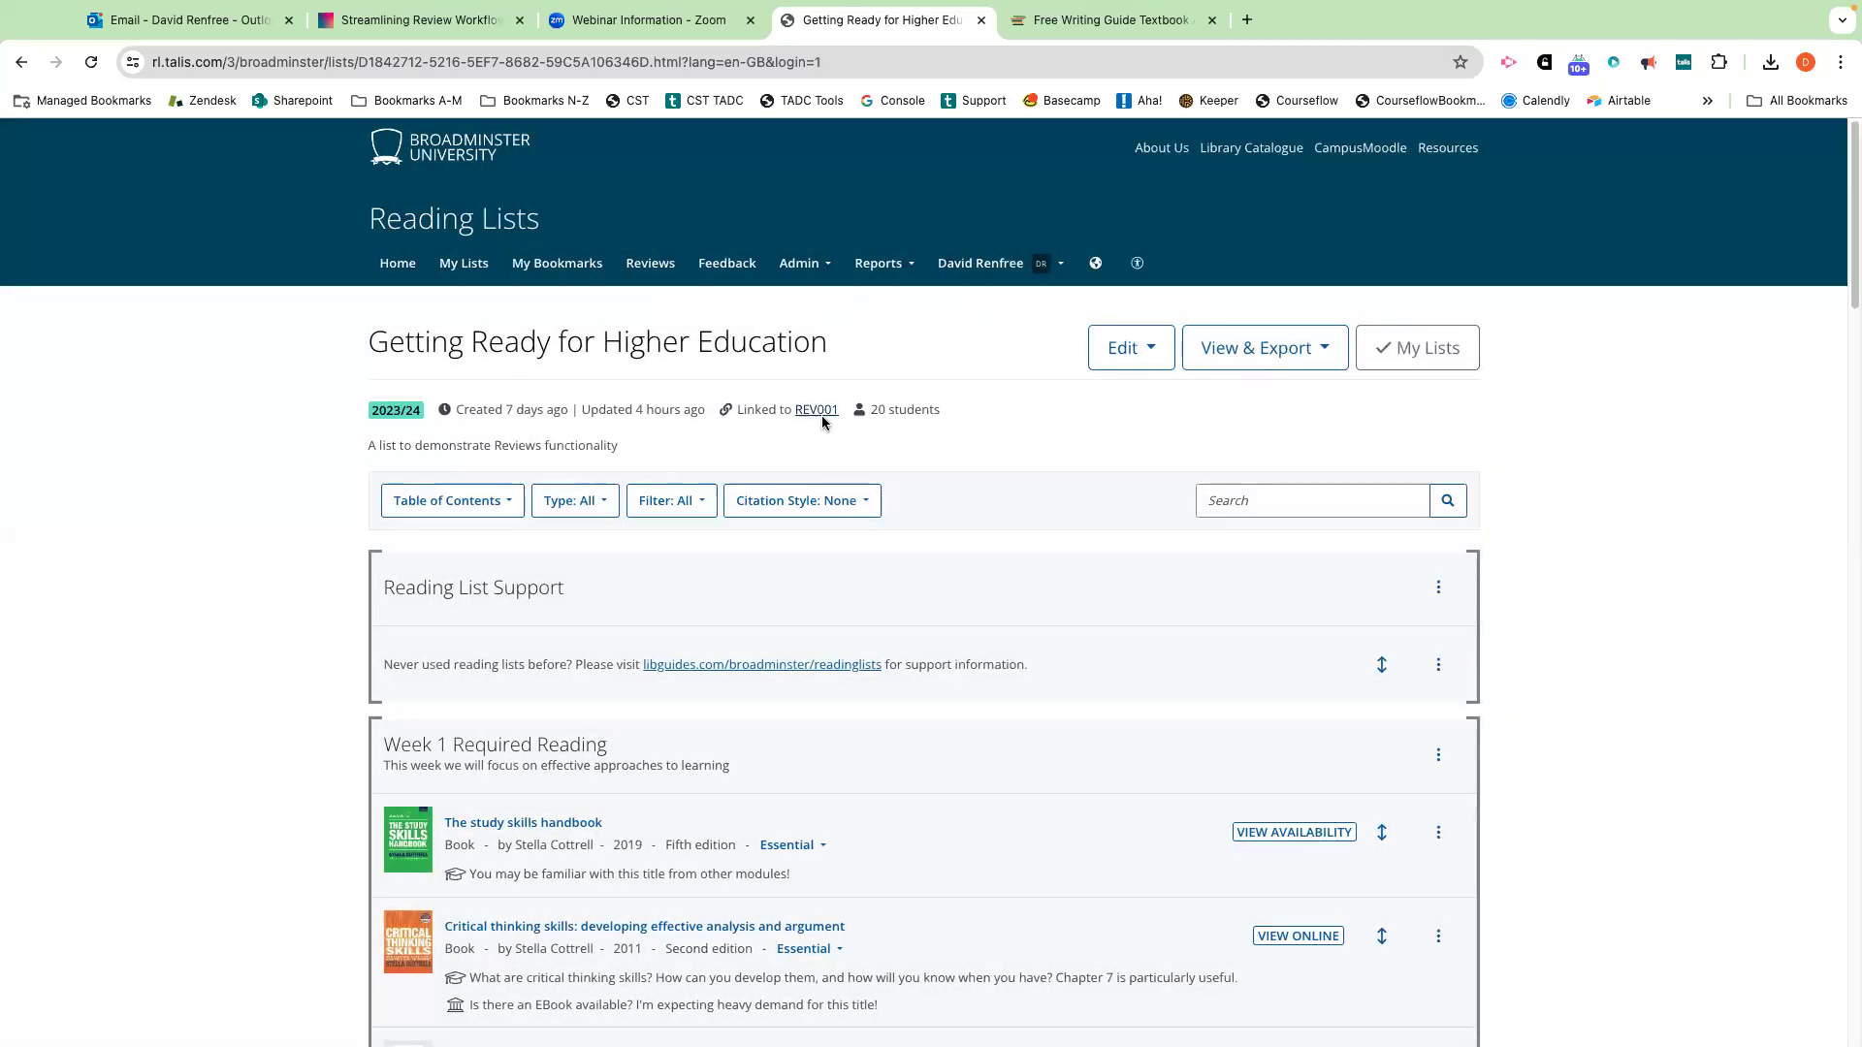
Send a review request for the Getting Ready for Higher Education list.
left_click(1139, 342)
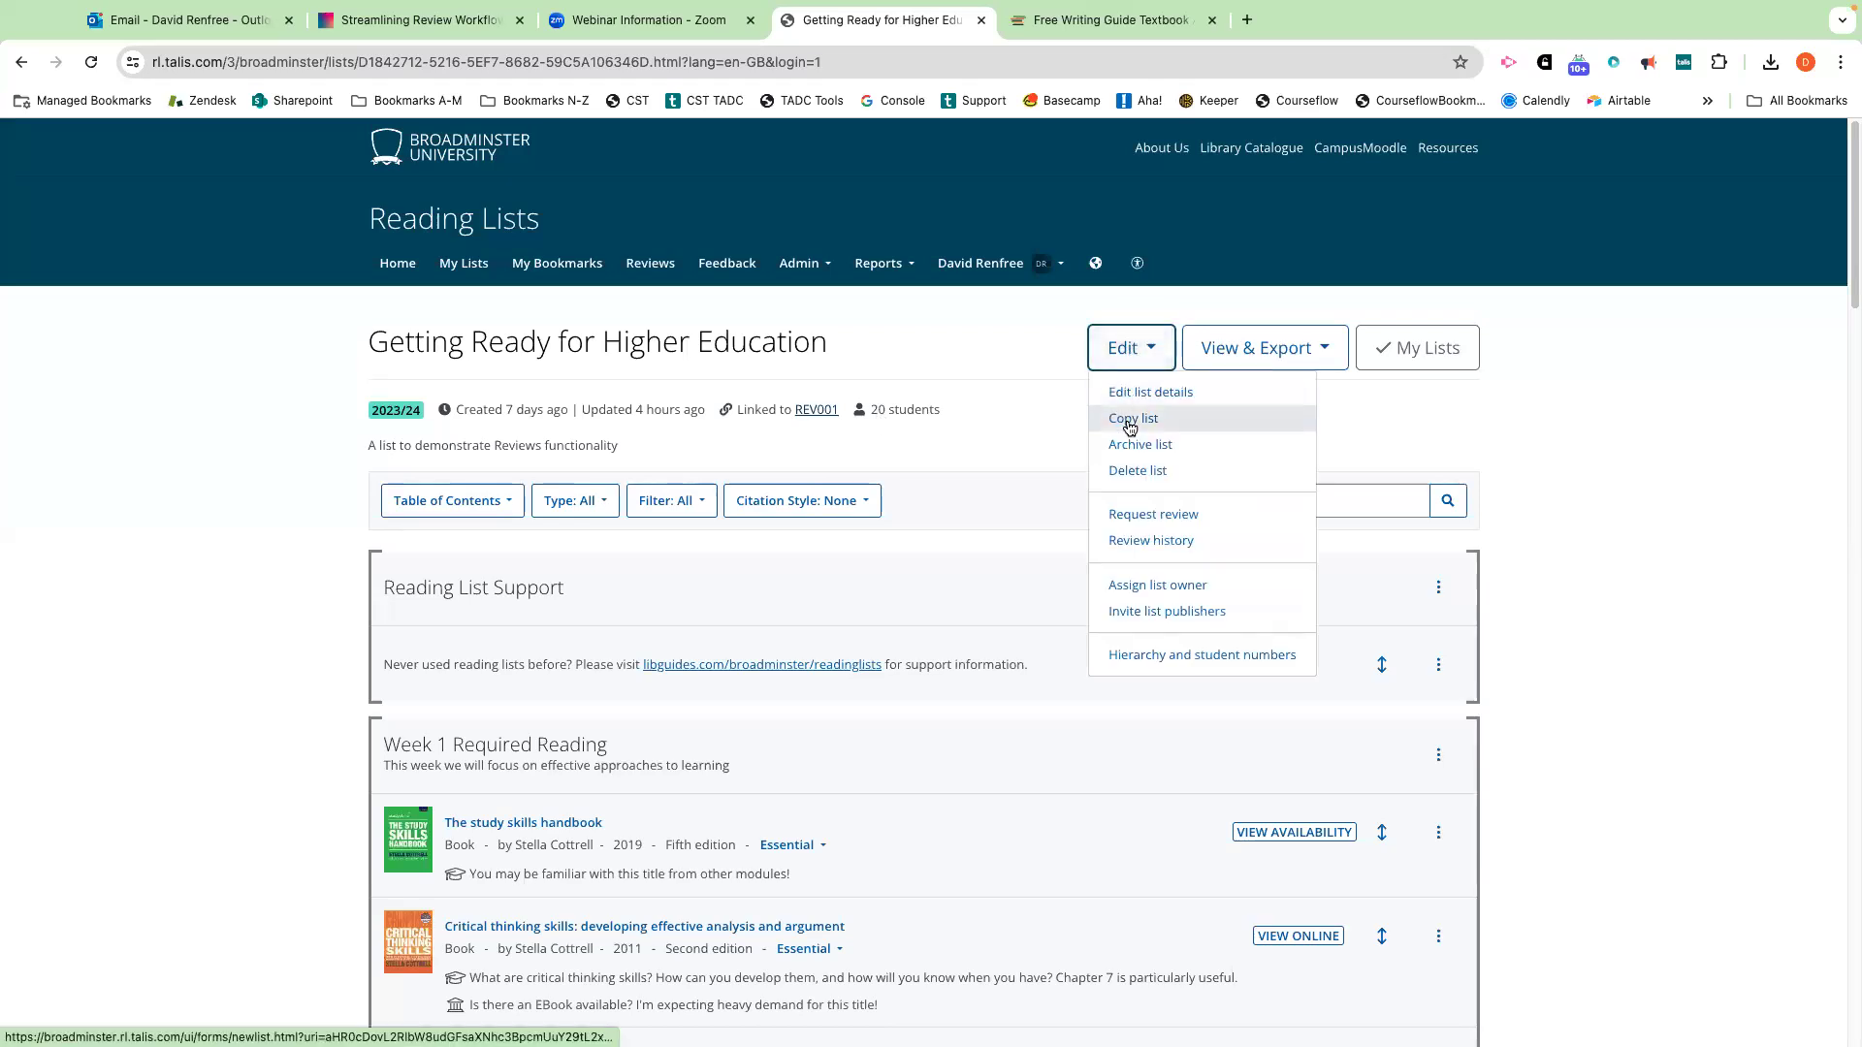
left_click(1148, 514)
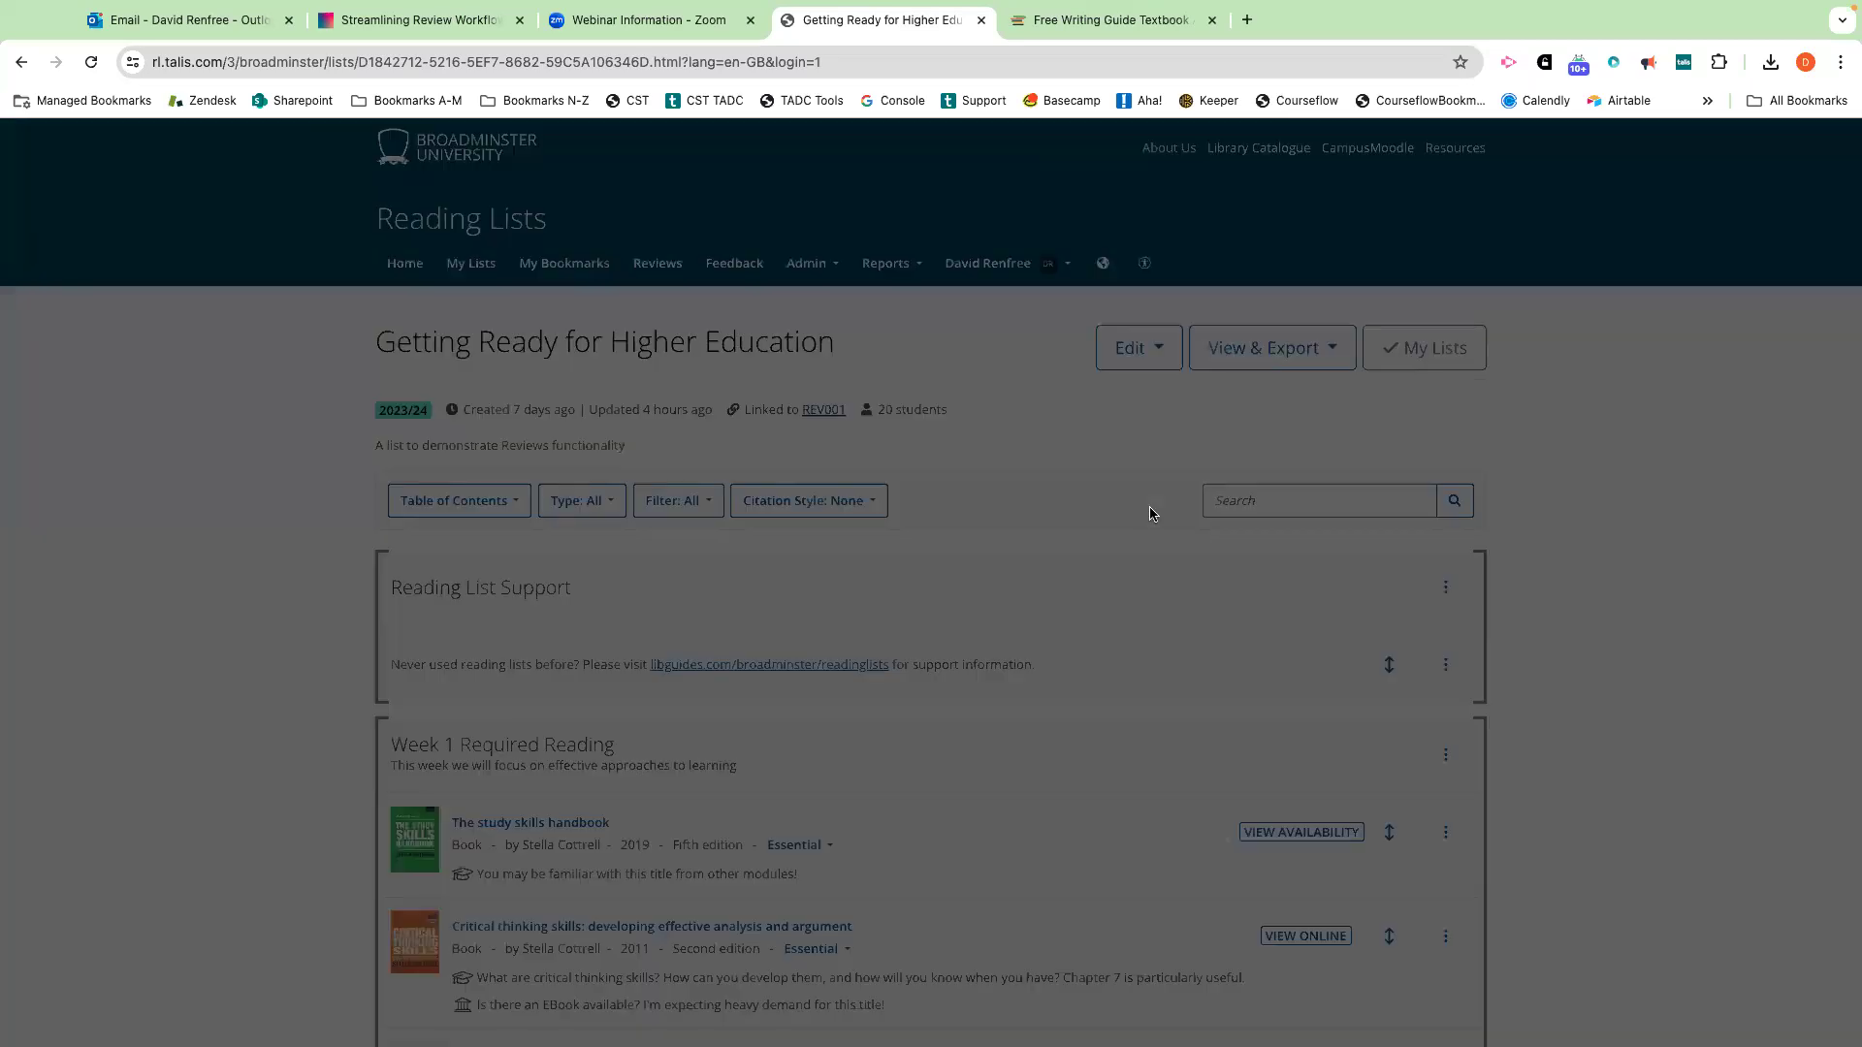
left_click(966, 443)
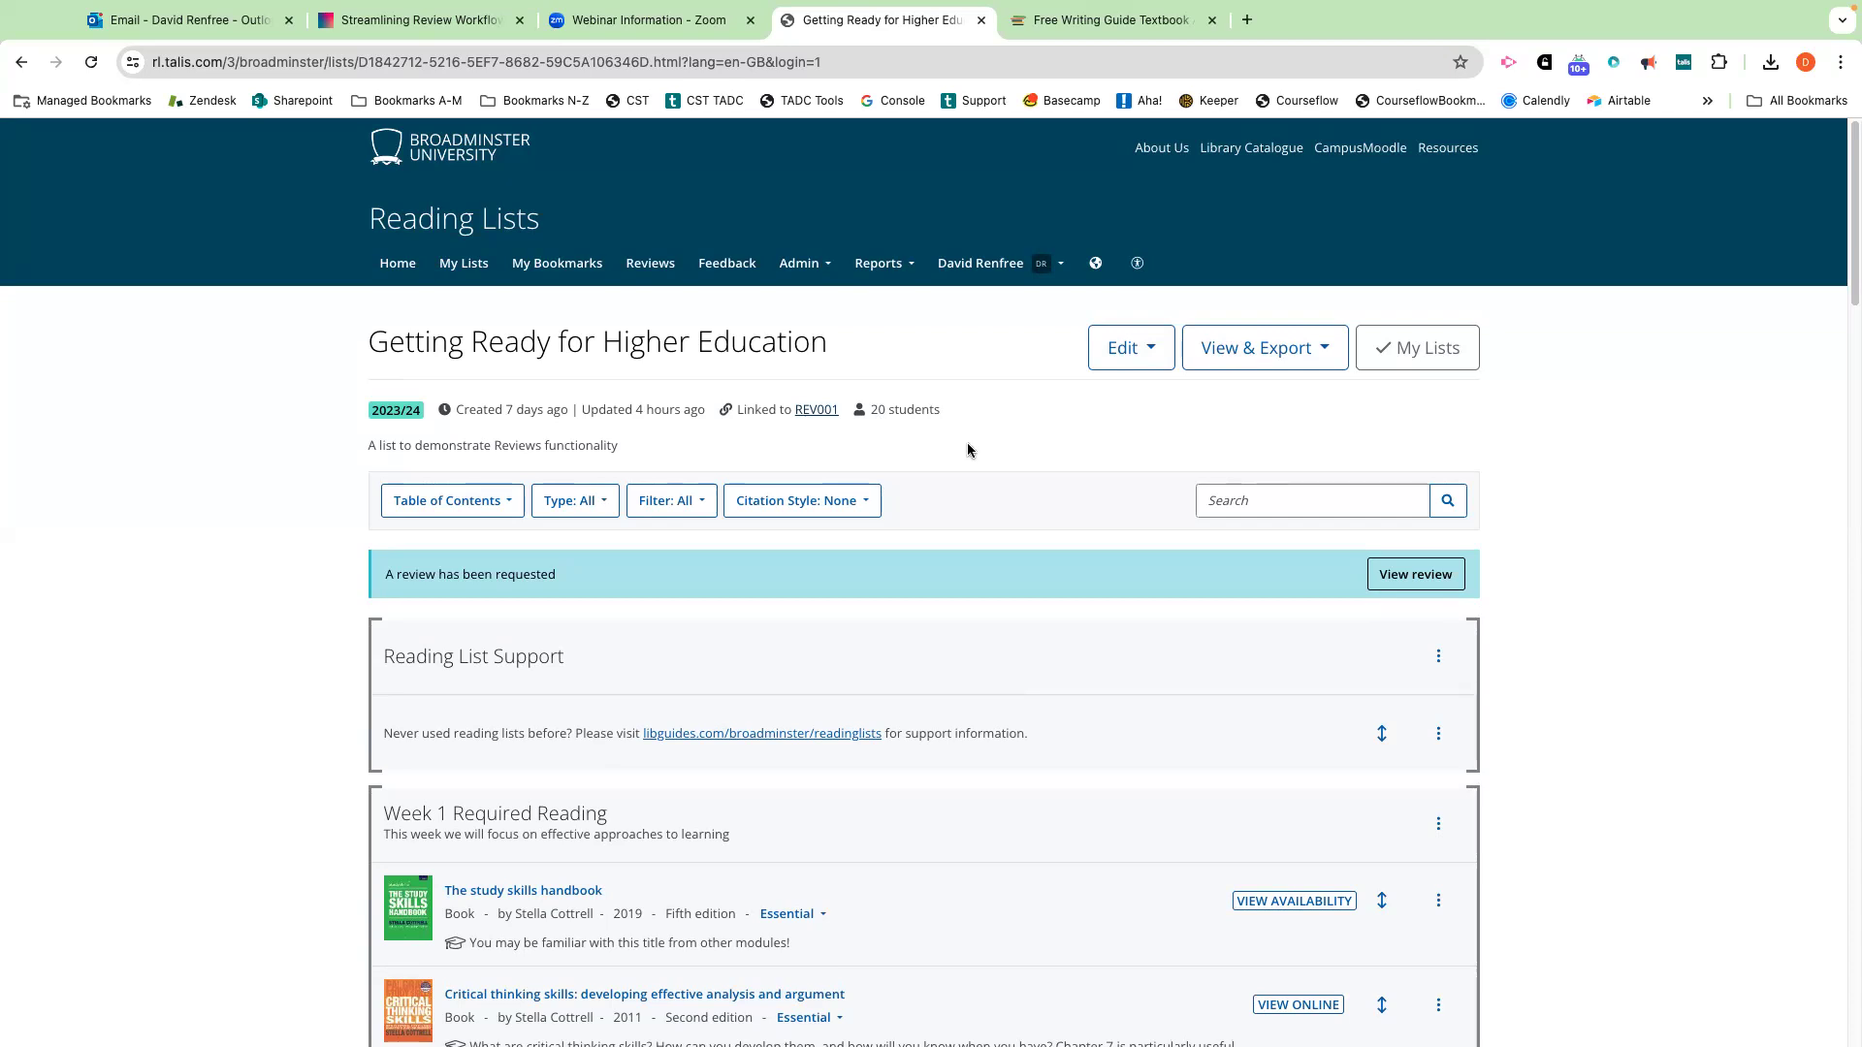
mouse_move(984, 679)
left_click(1112, 349)
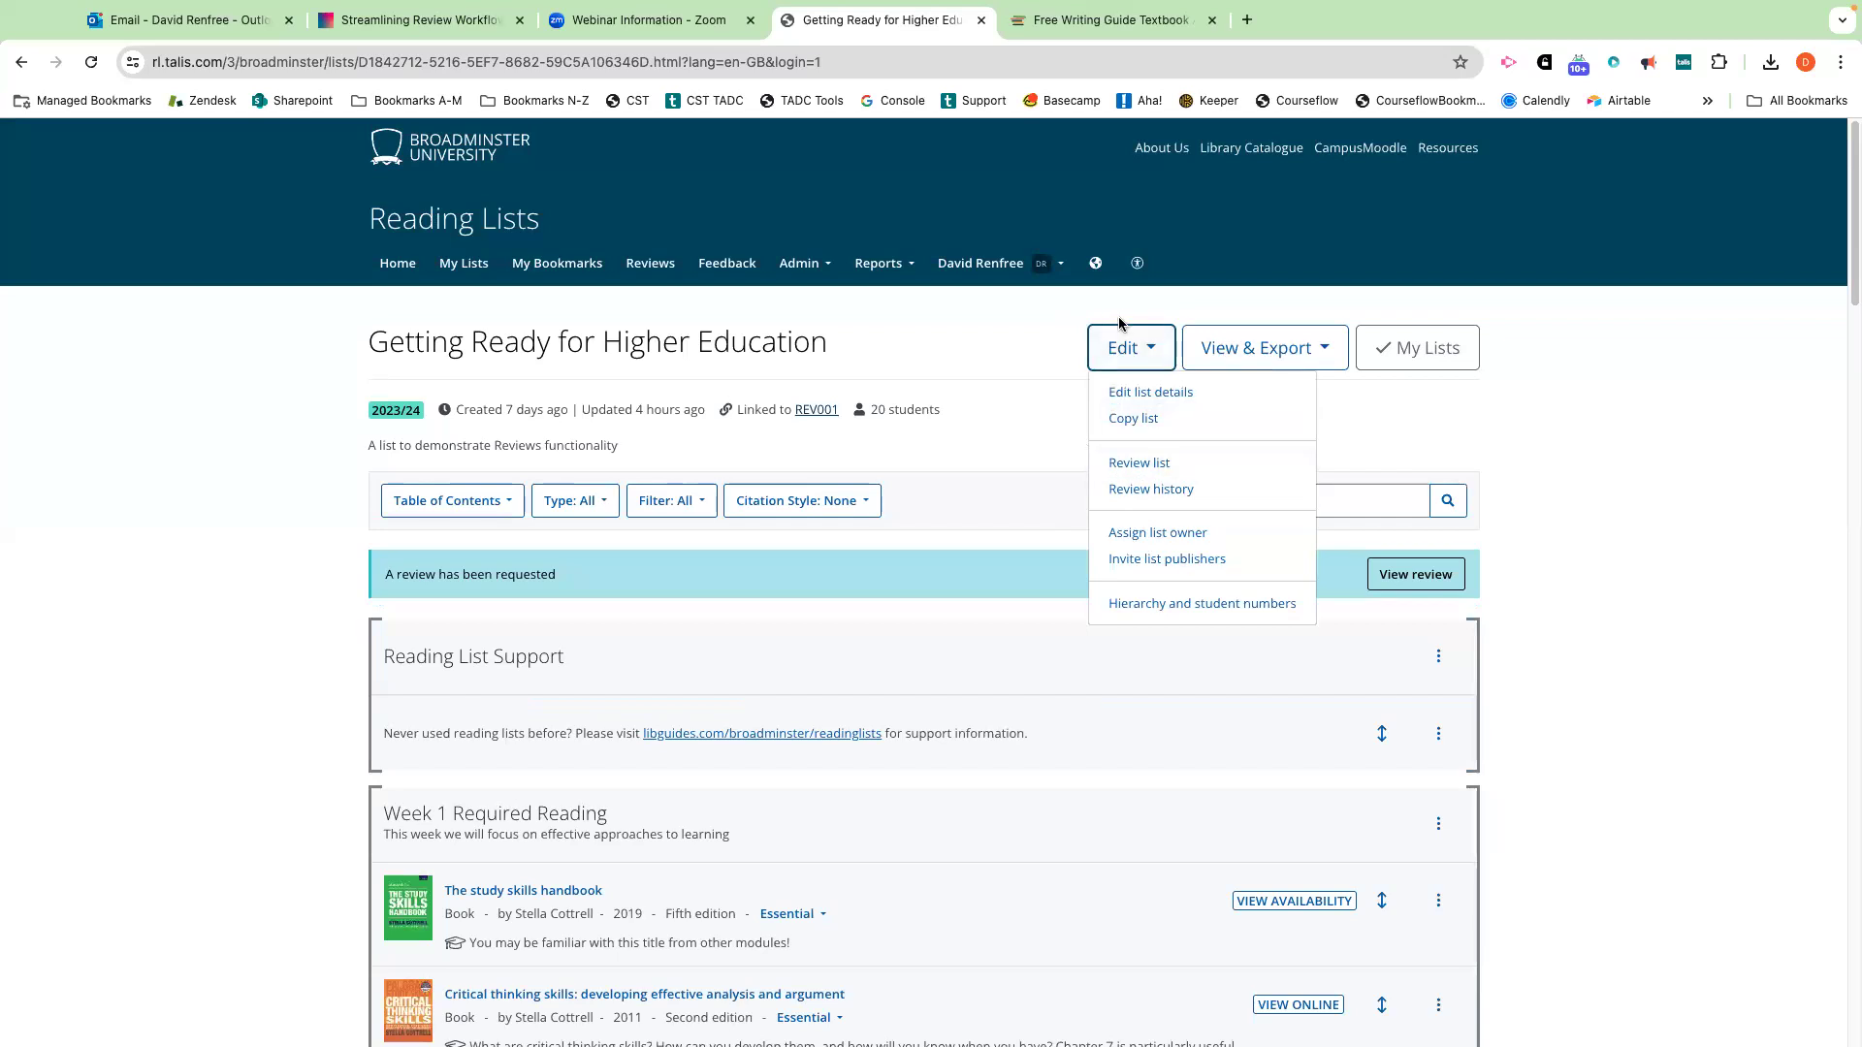
left_click(1125, 337)
left_click(1125, 338)
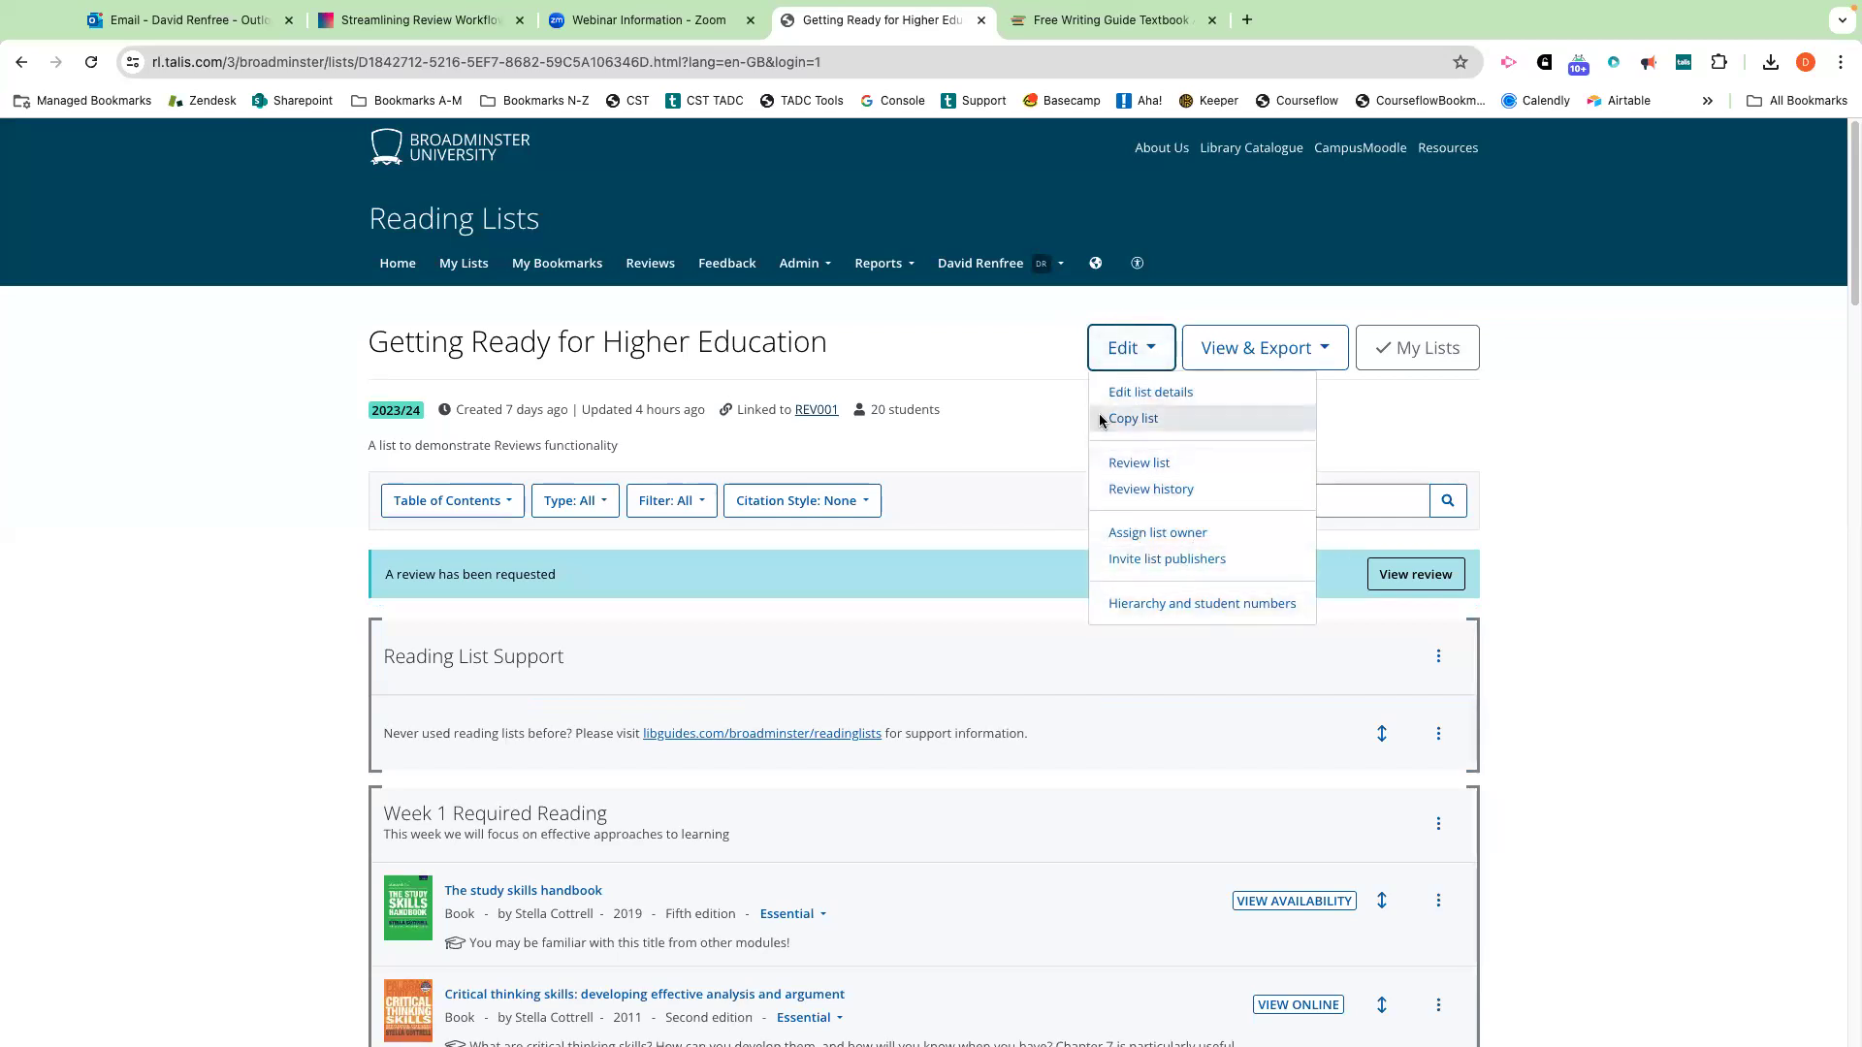
left_click(1108, 339)
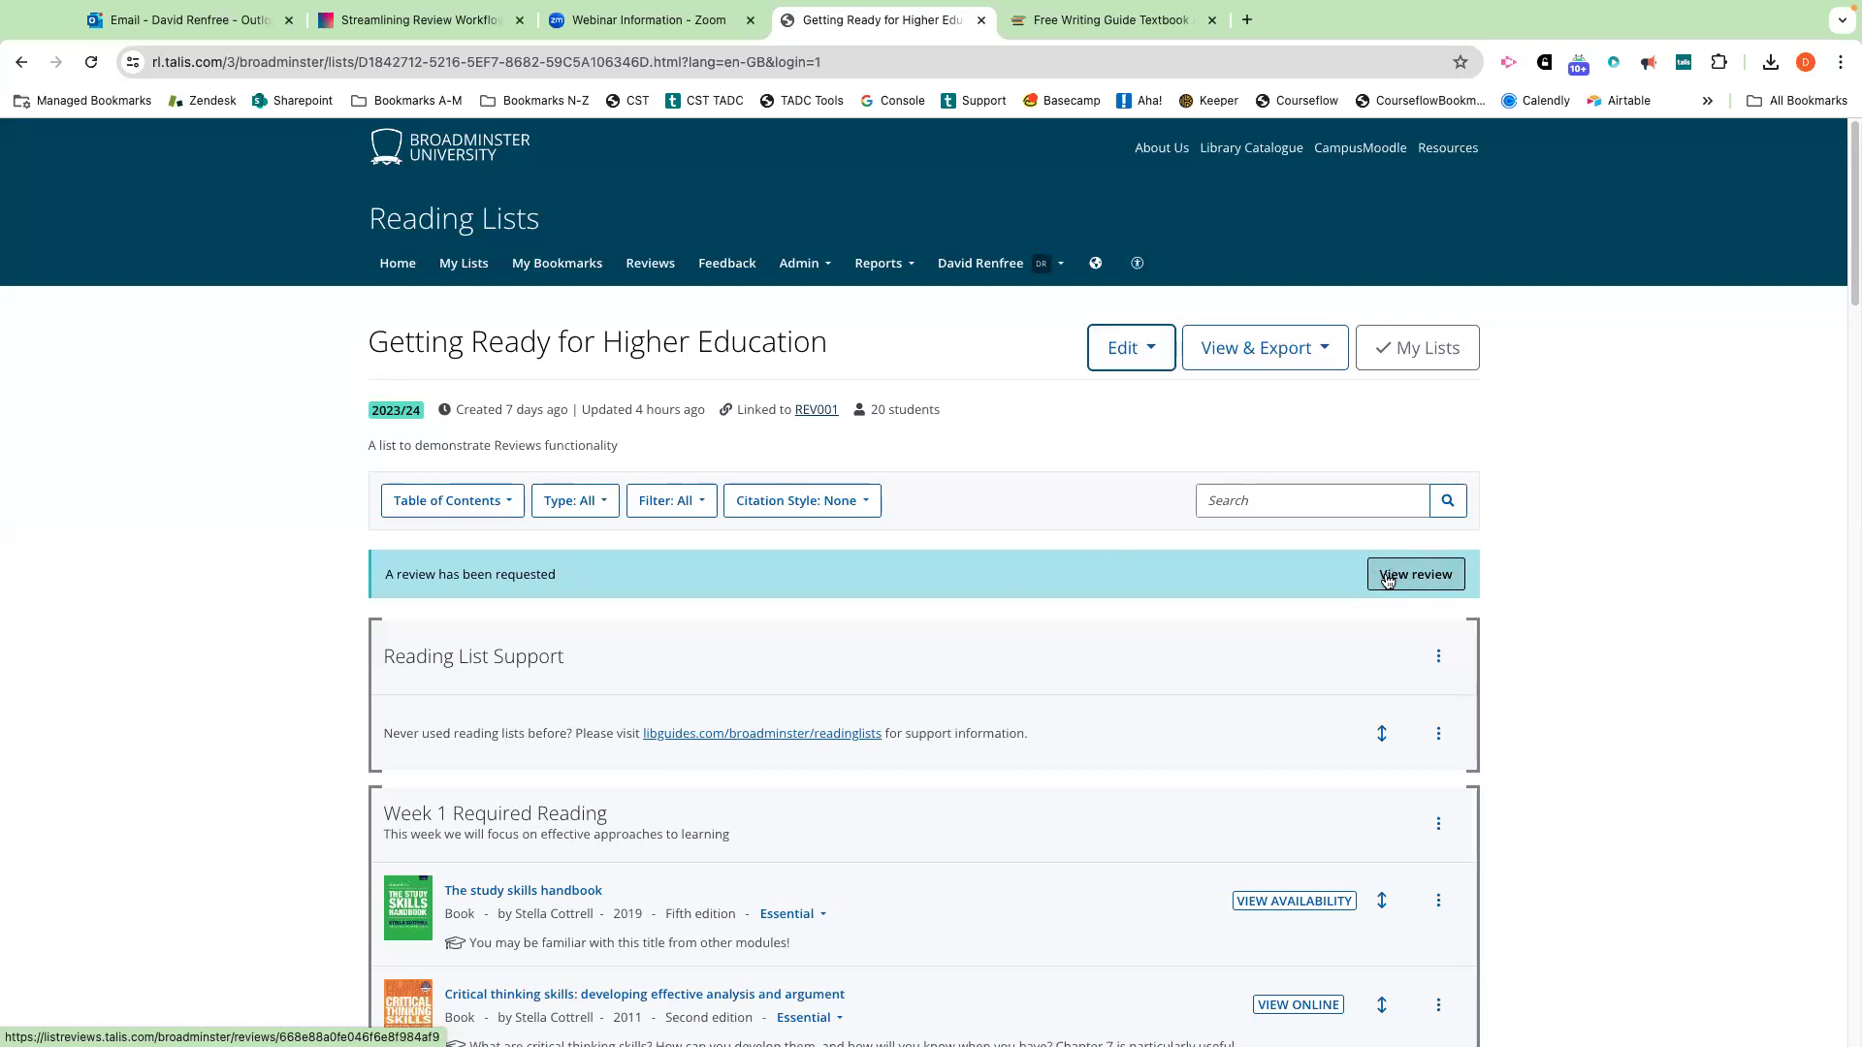
Open the Reviews page in a new browser tab and switch to it.
right_click(647, 270)
left_click(727, 275)
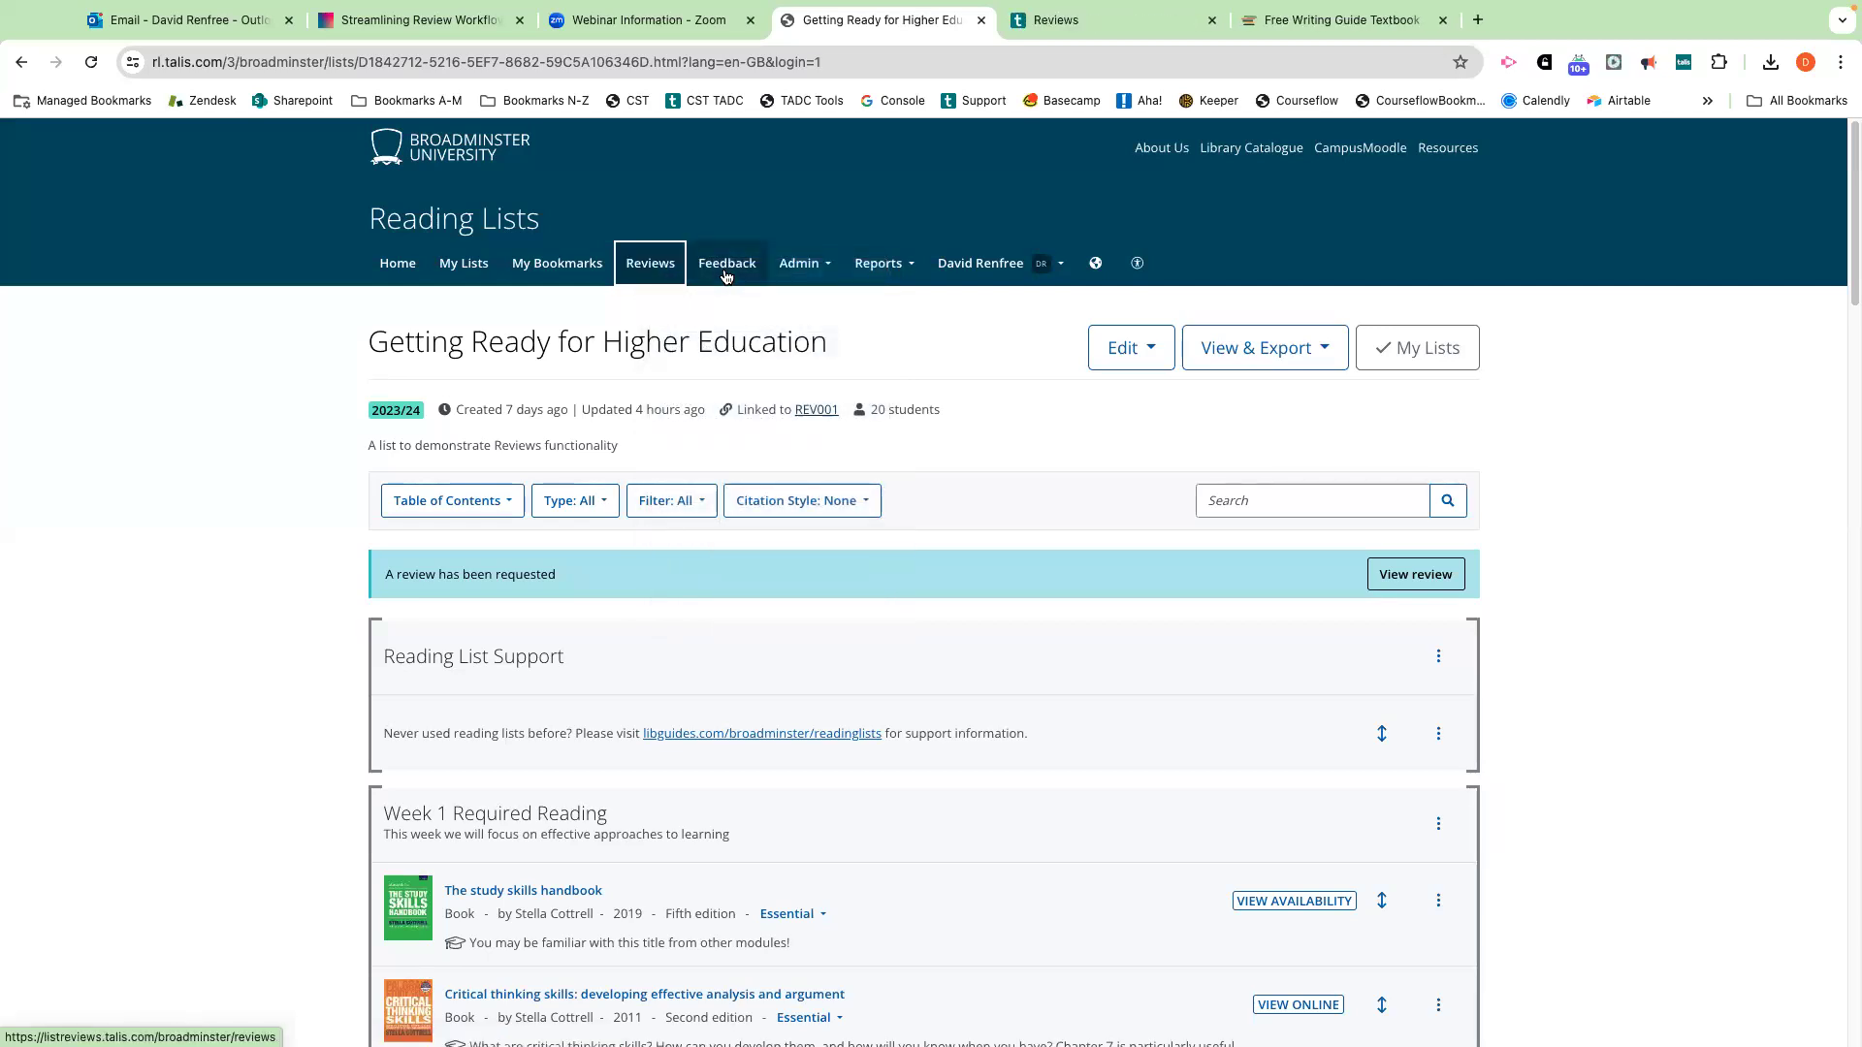
left_click(1084, 17)
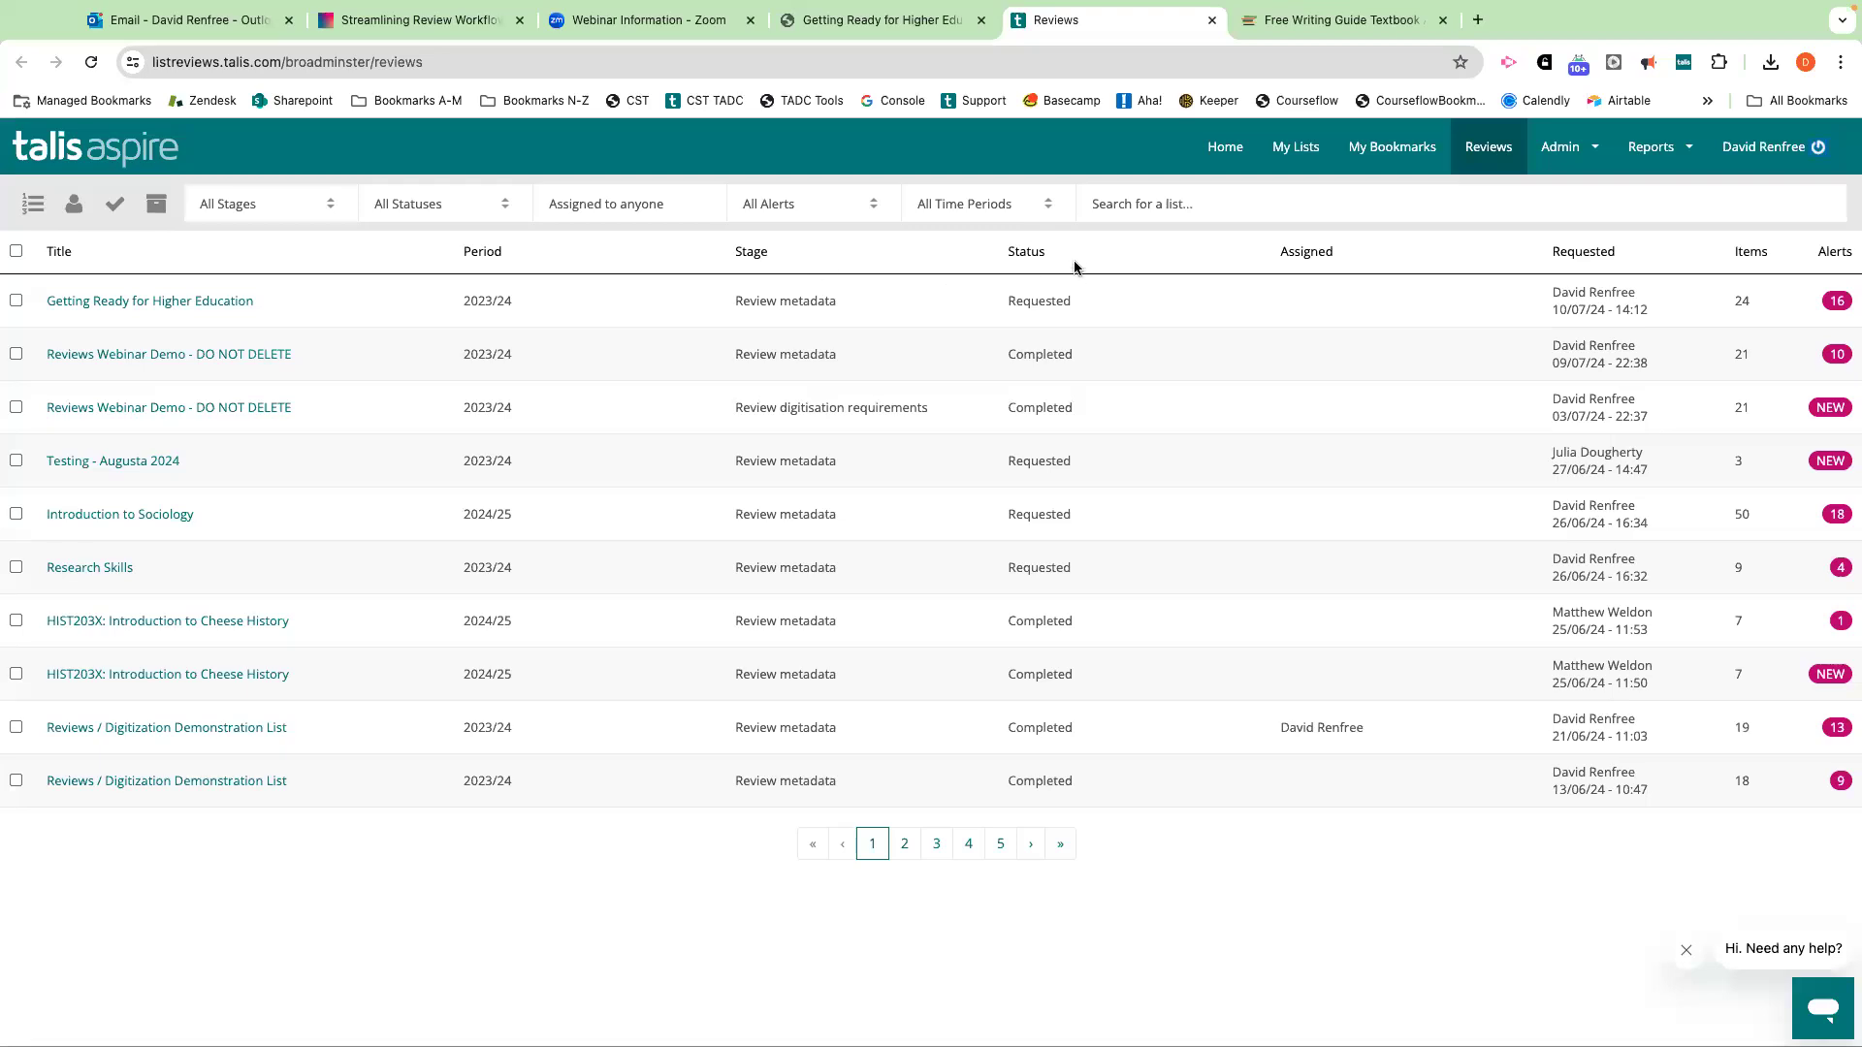
Examine the status, assignee and item count entries in the table of review requests.
left_click_drag(1008, 301, 1096, 316)
left_click(1028, 299)
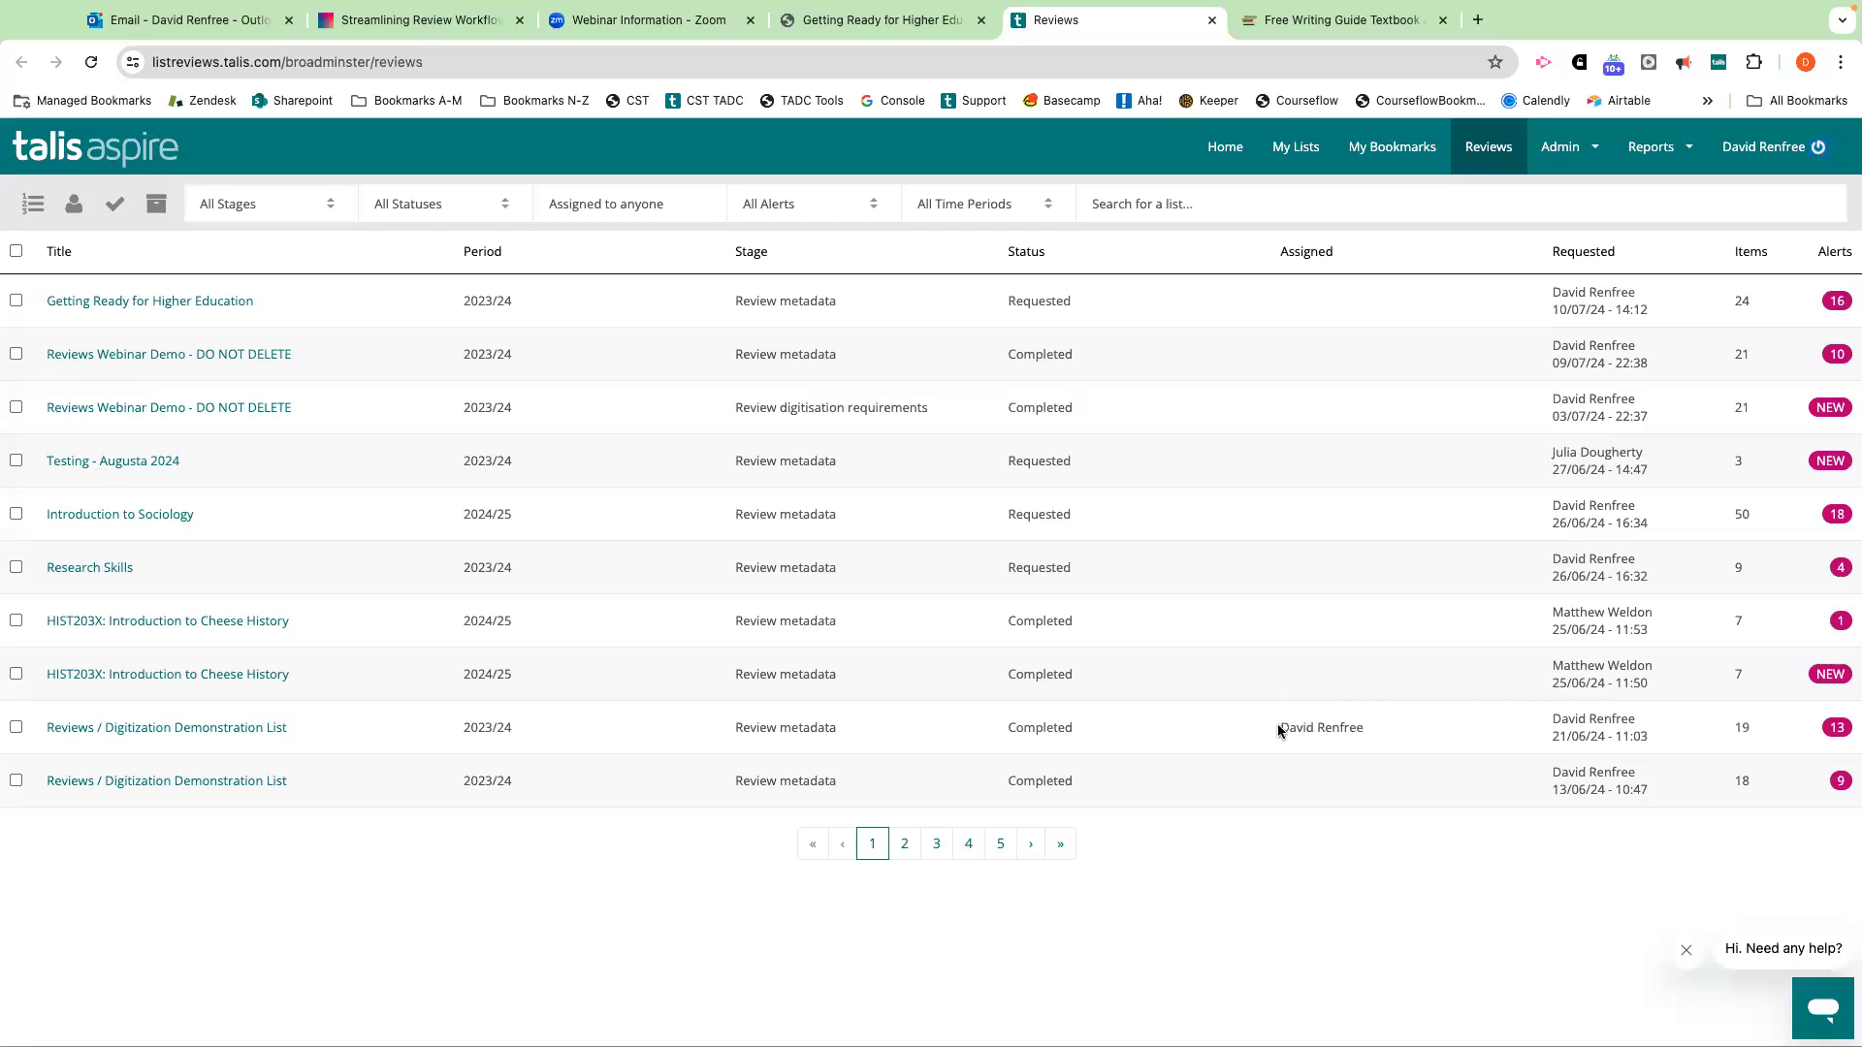
left_click_drag(1283, 726, 1363, 727)
left_click(1333, 719)
left_click_drag(1736, 300, 1756, 309)
left_click(1731, 516)
Filter the reviews by the Check existing stock stage and by Review metadata, and clear the filters.
left_click(305, 204)
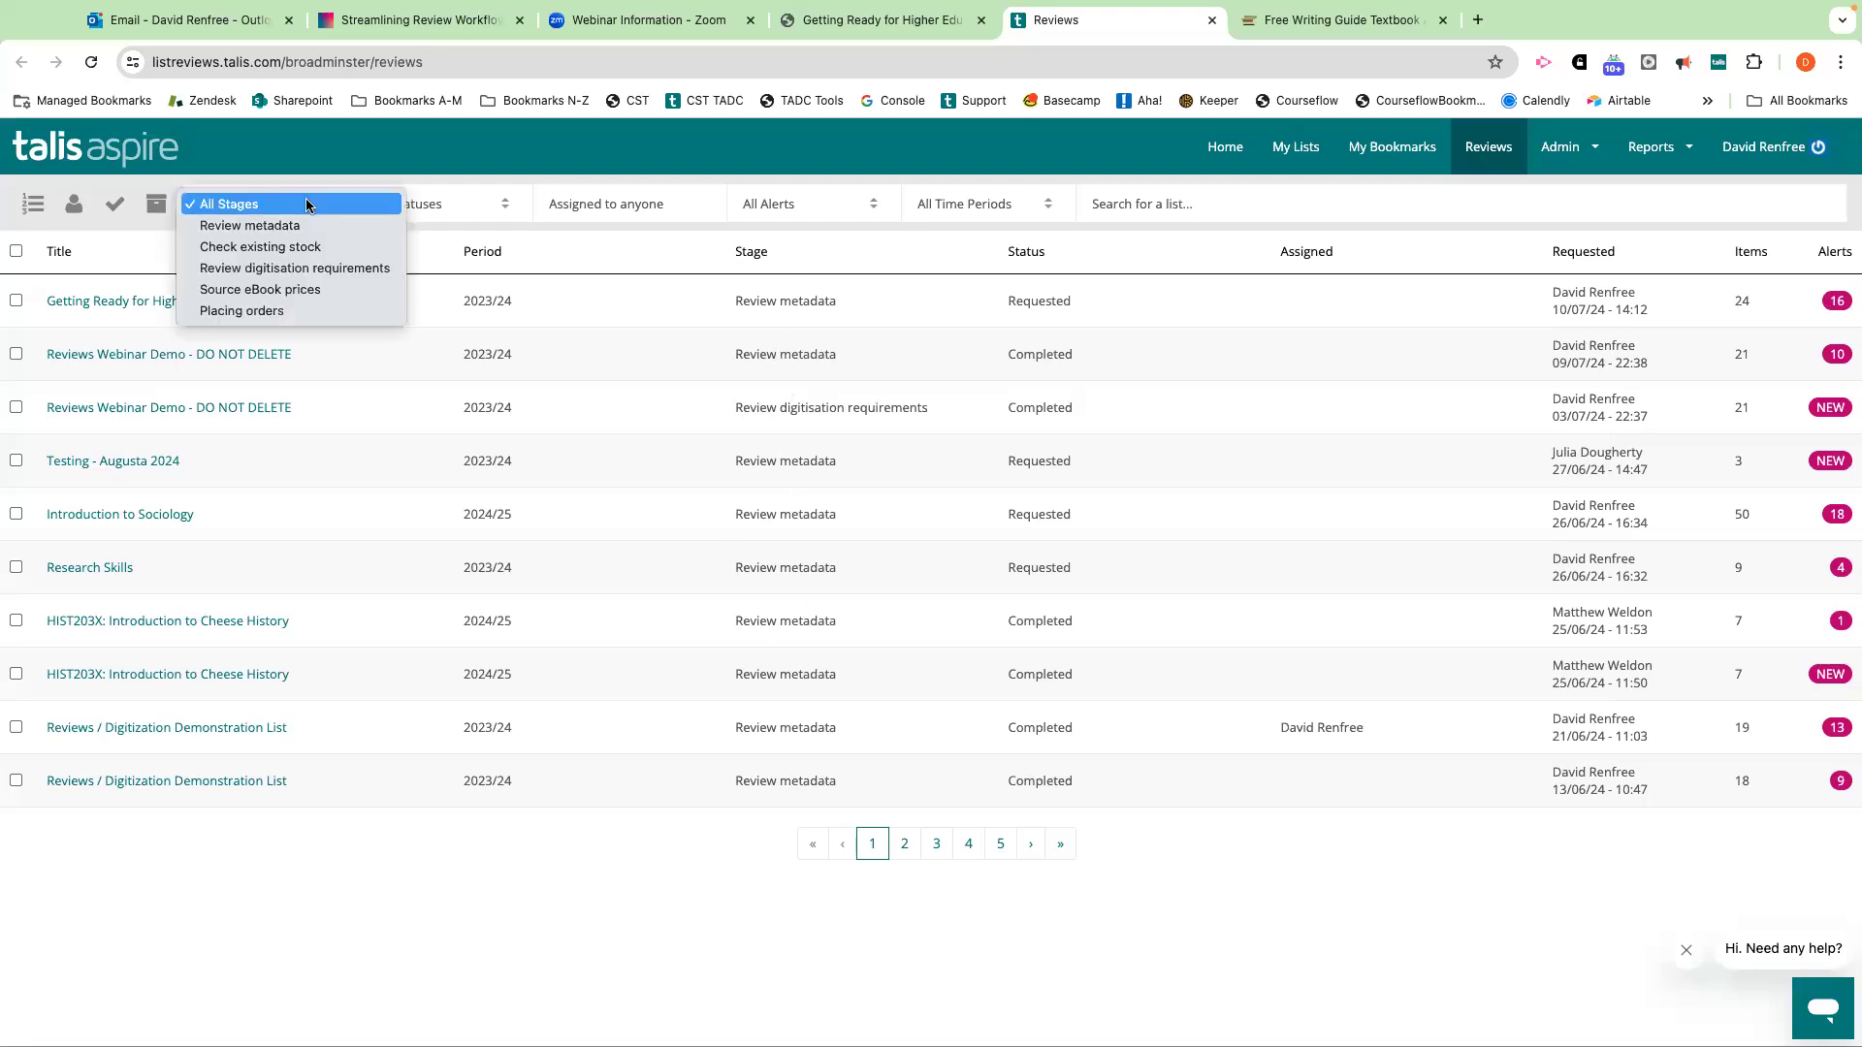
left_click(289, 246)
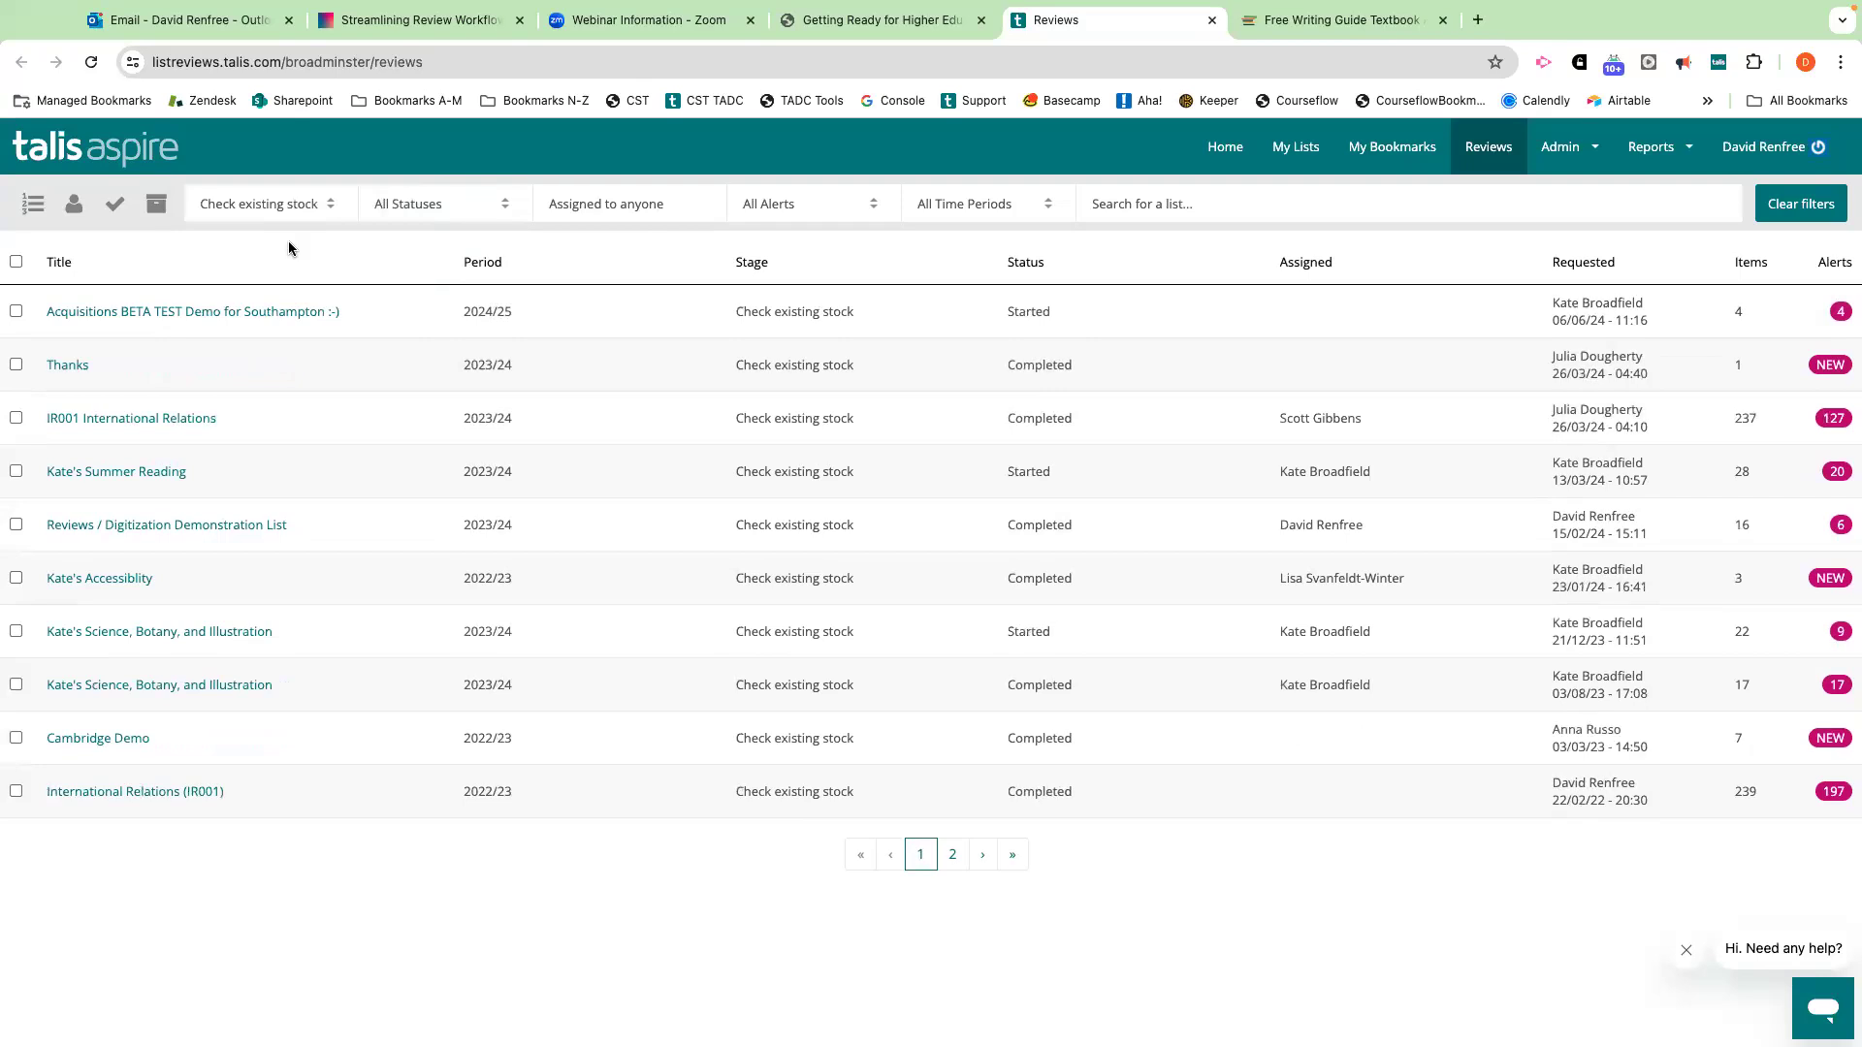
left_click(260, 206)
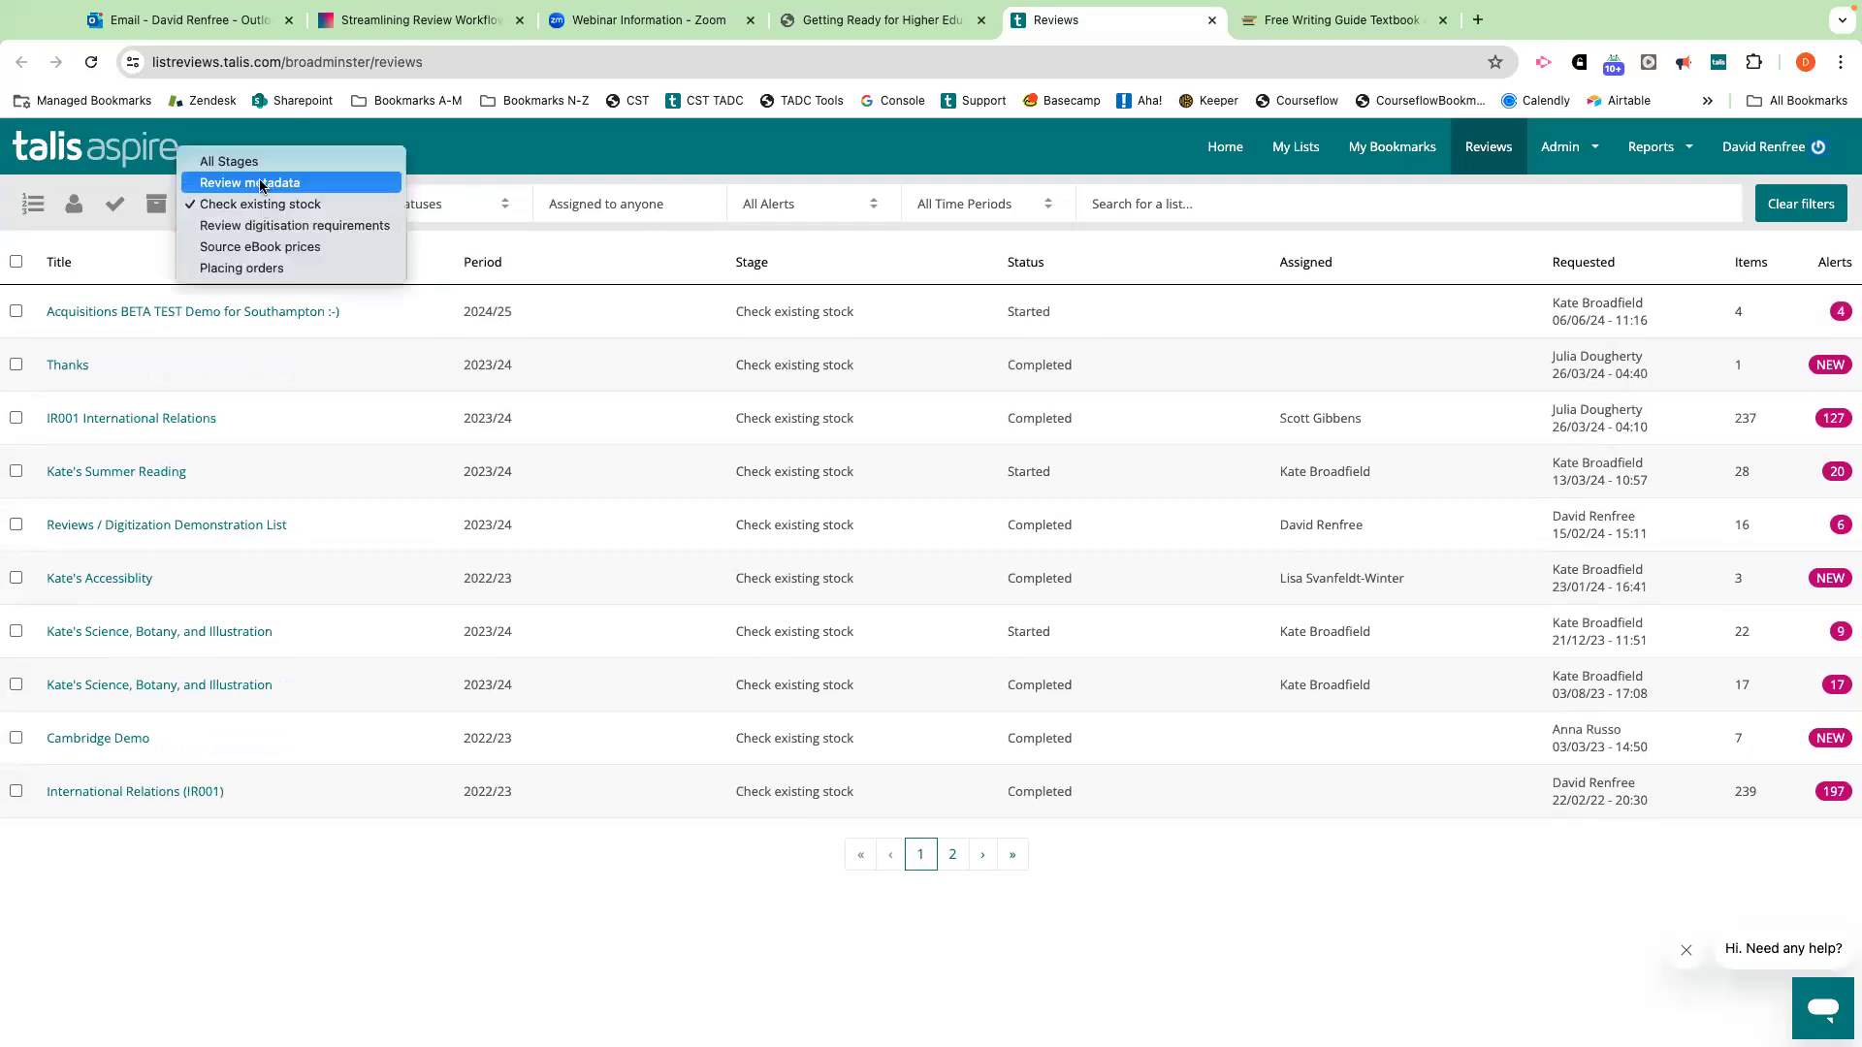
left_click(261, 184)
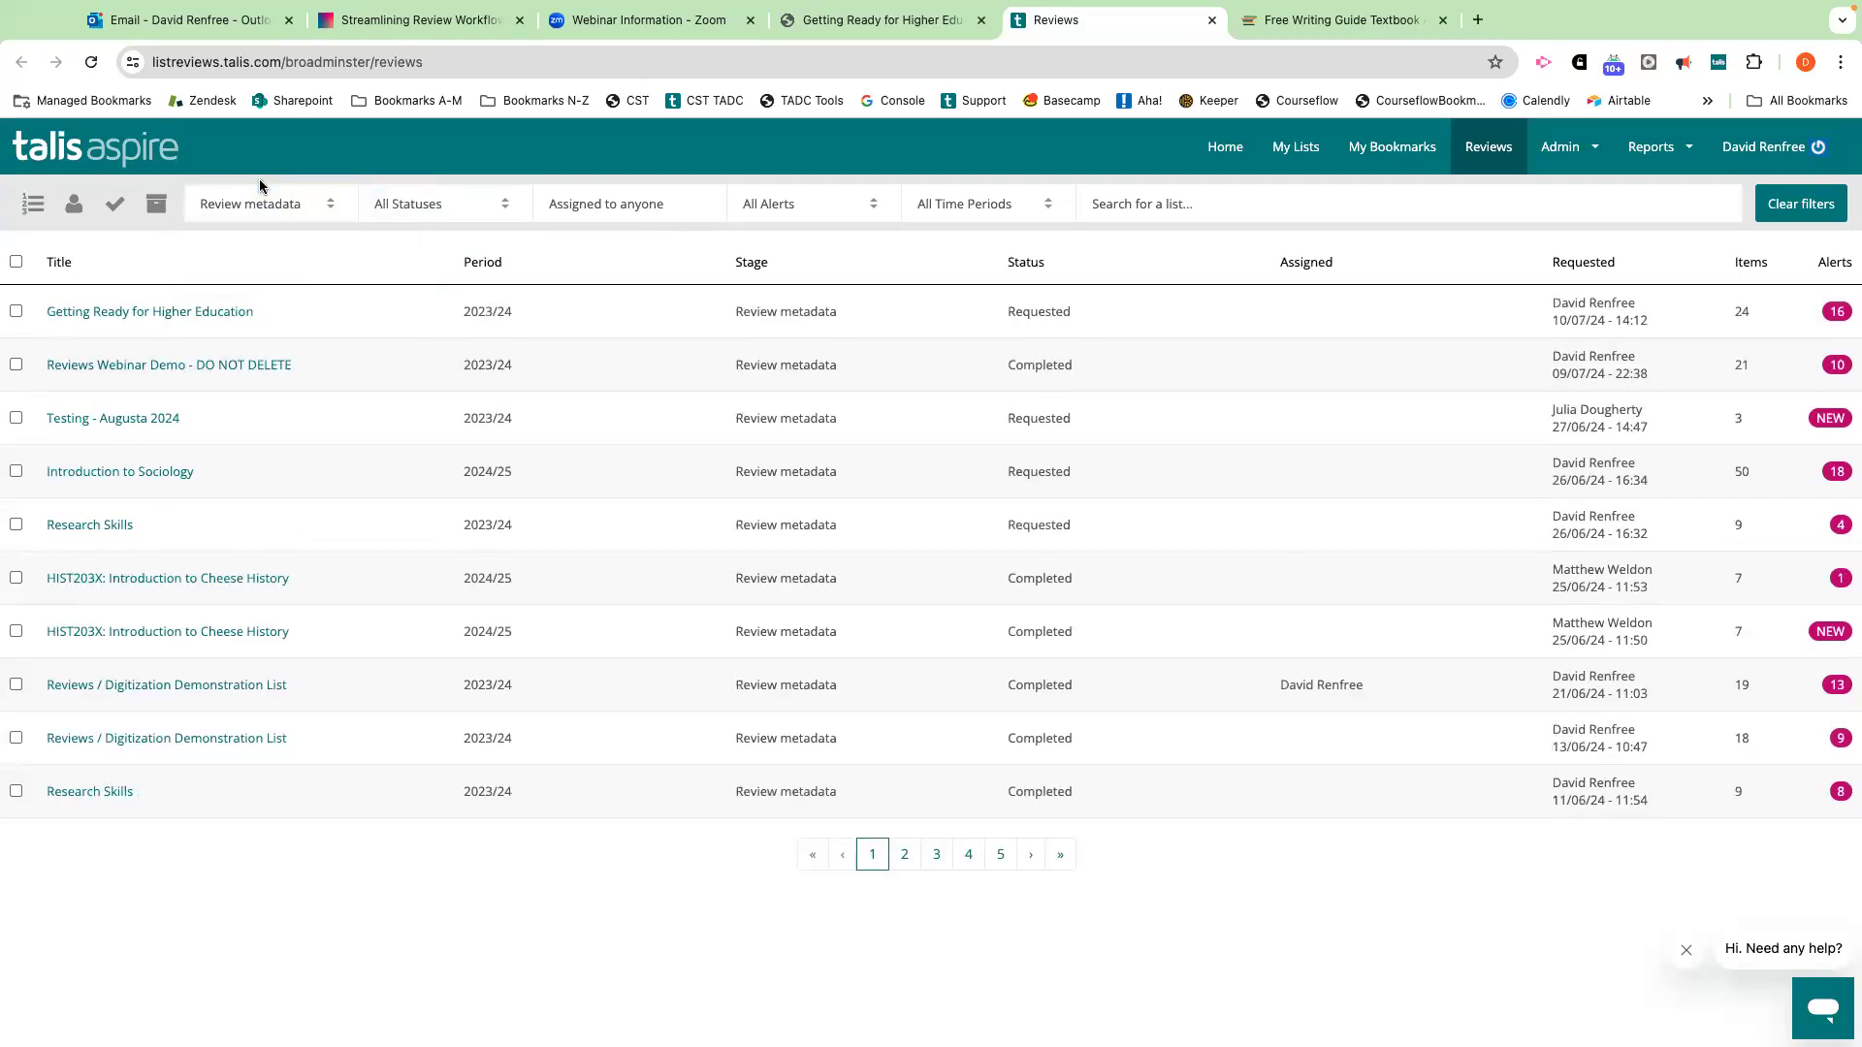
left_click(1775, 206)
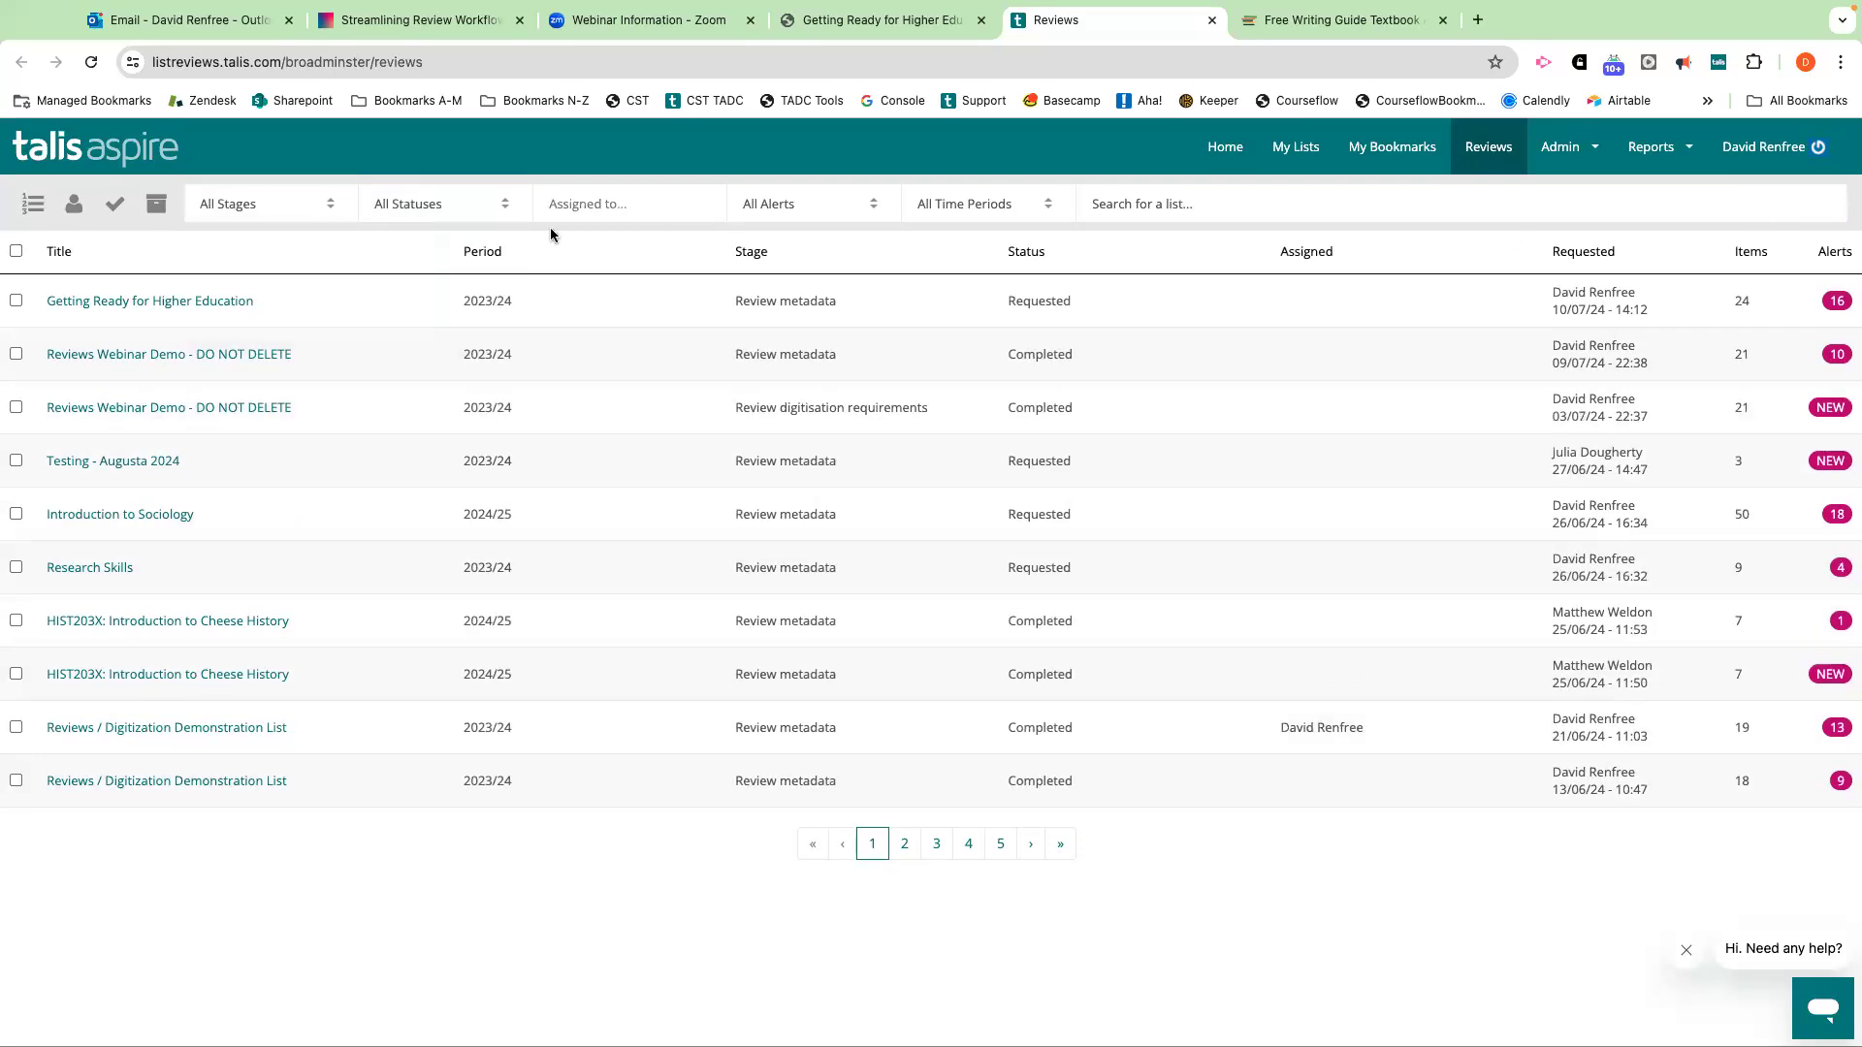
Filter the reviews by Requested status and by Started status, and clear the filters.
left_click(504, 209)
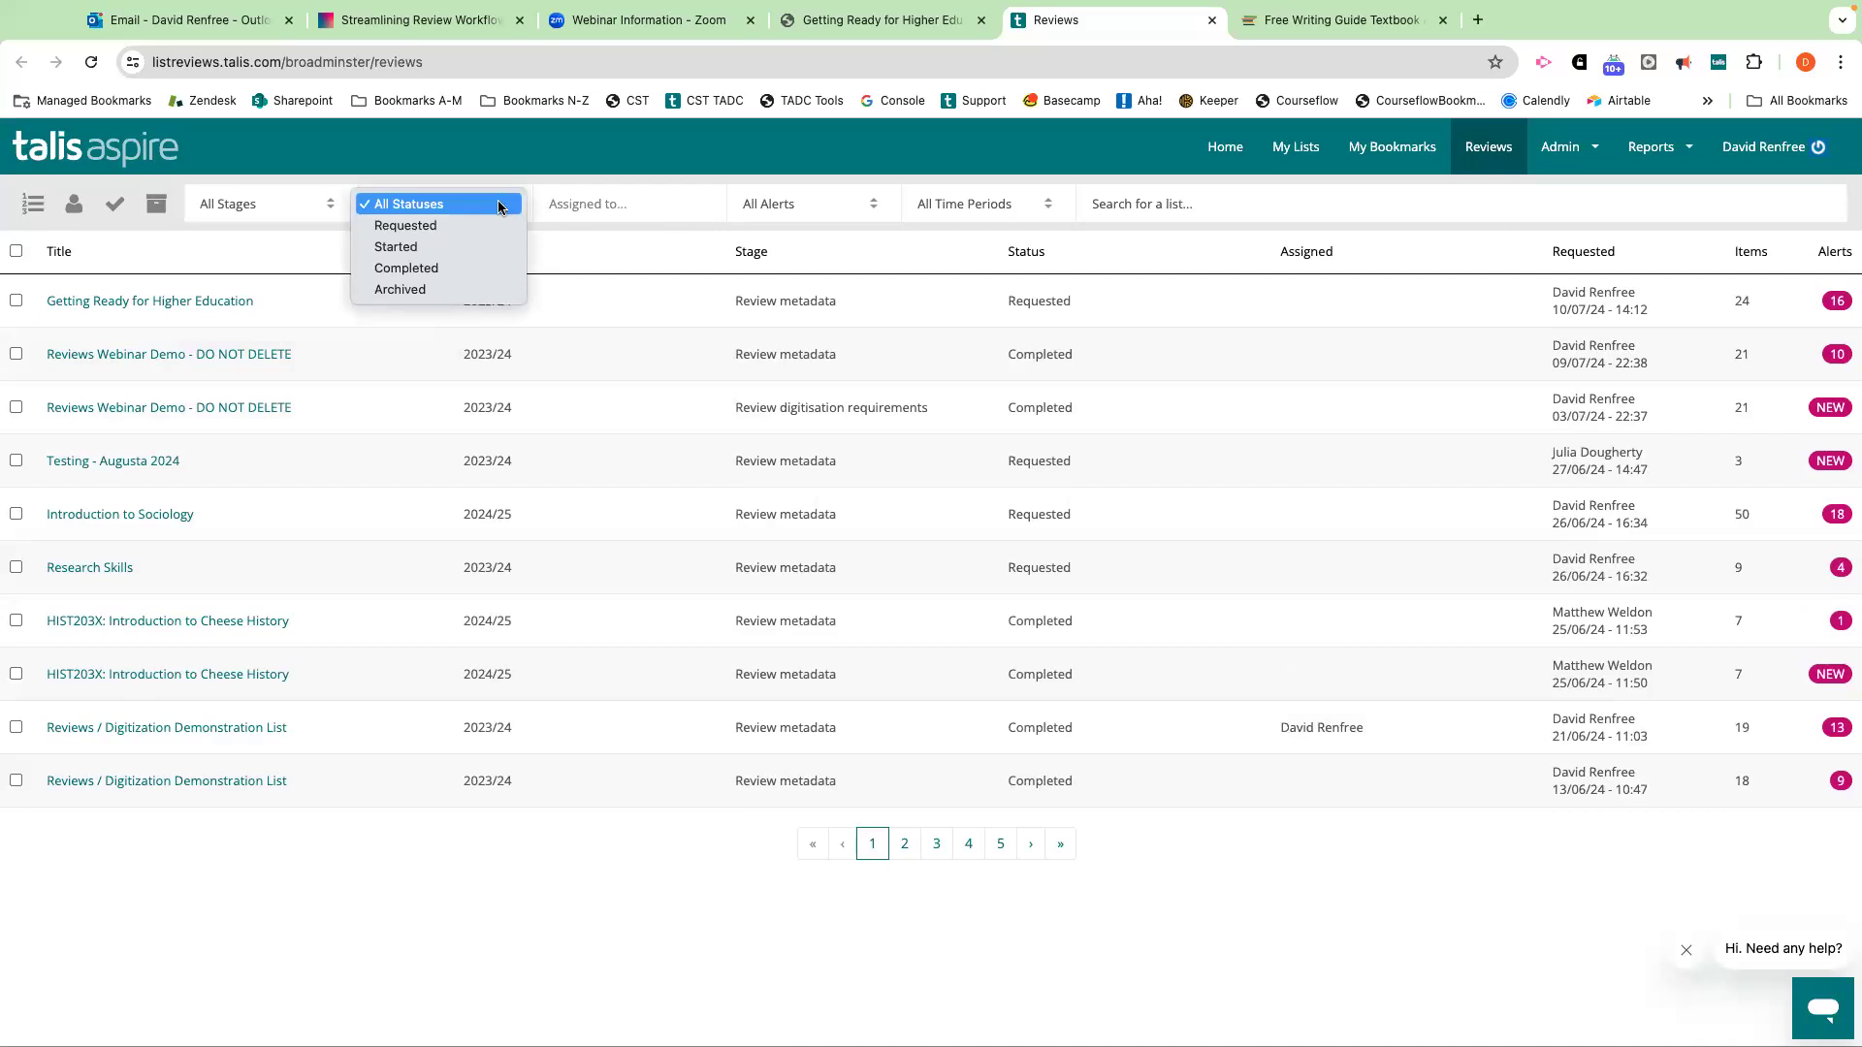
left_click(455, 217)
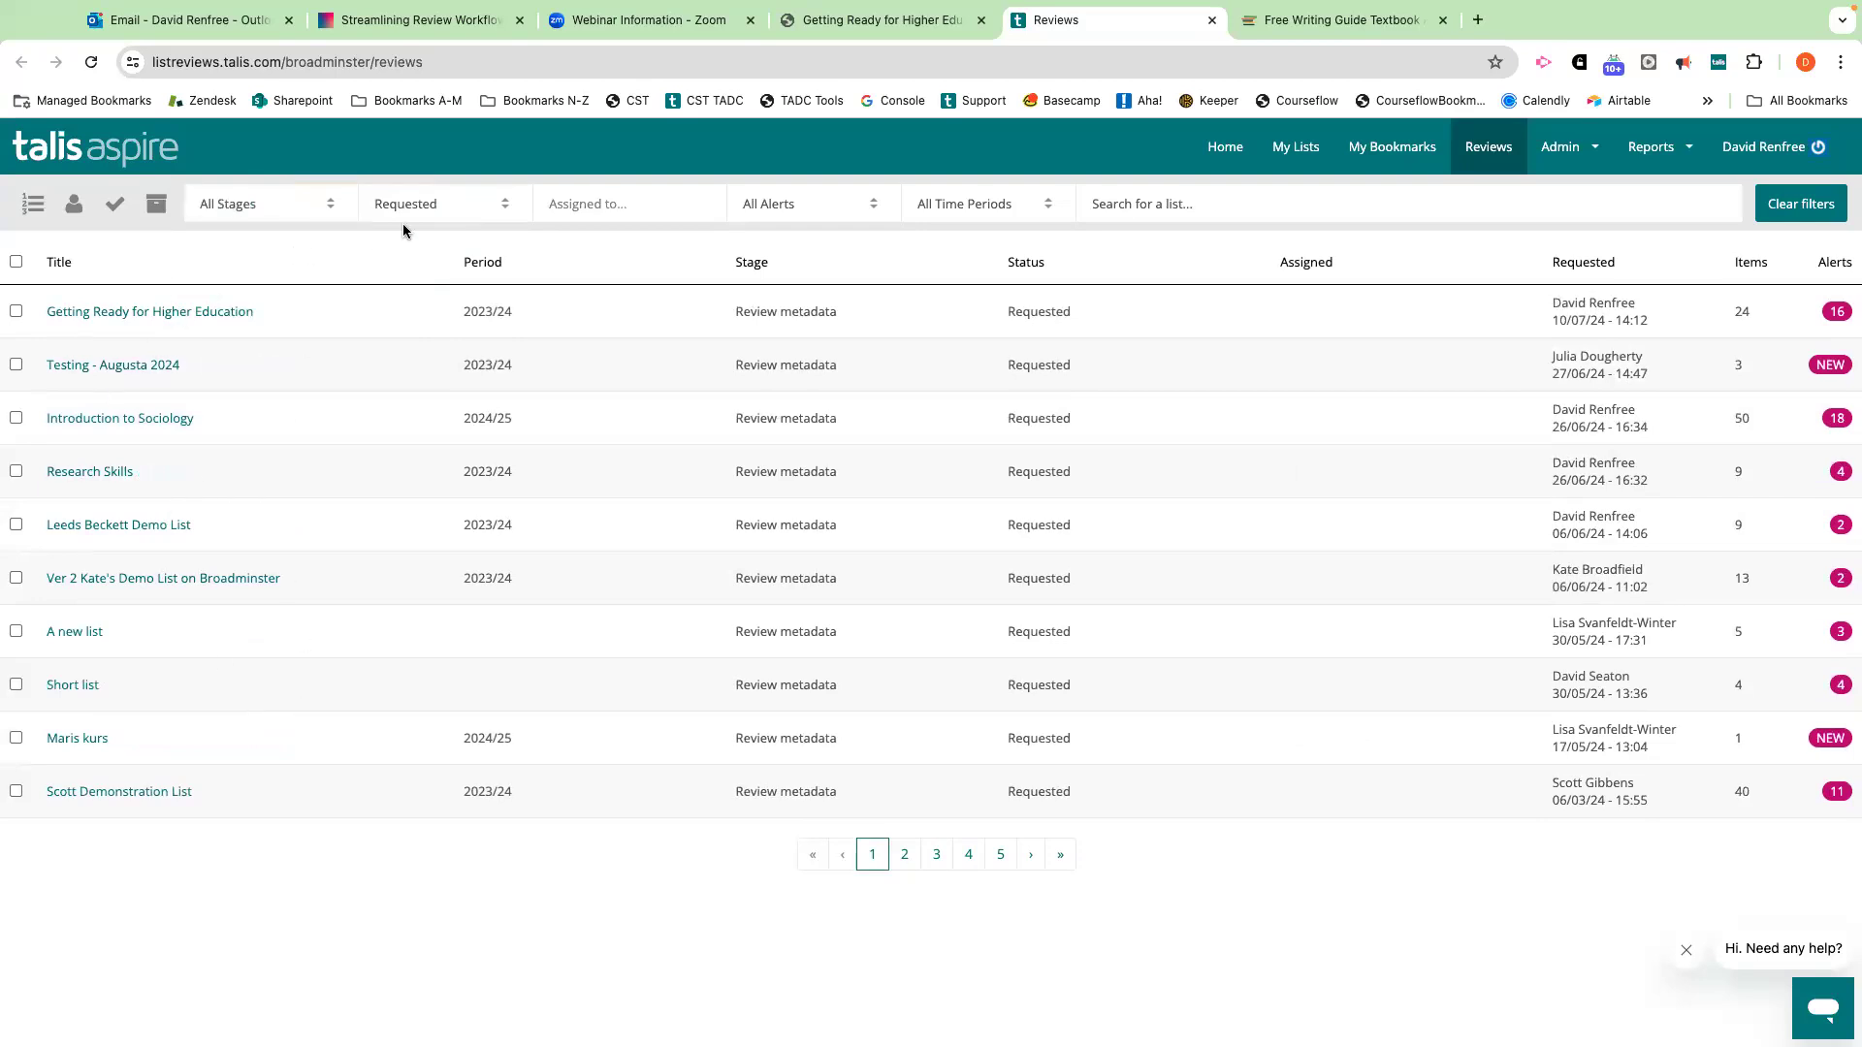
left_click(451, 206)
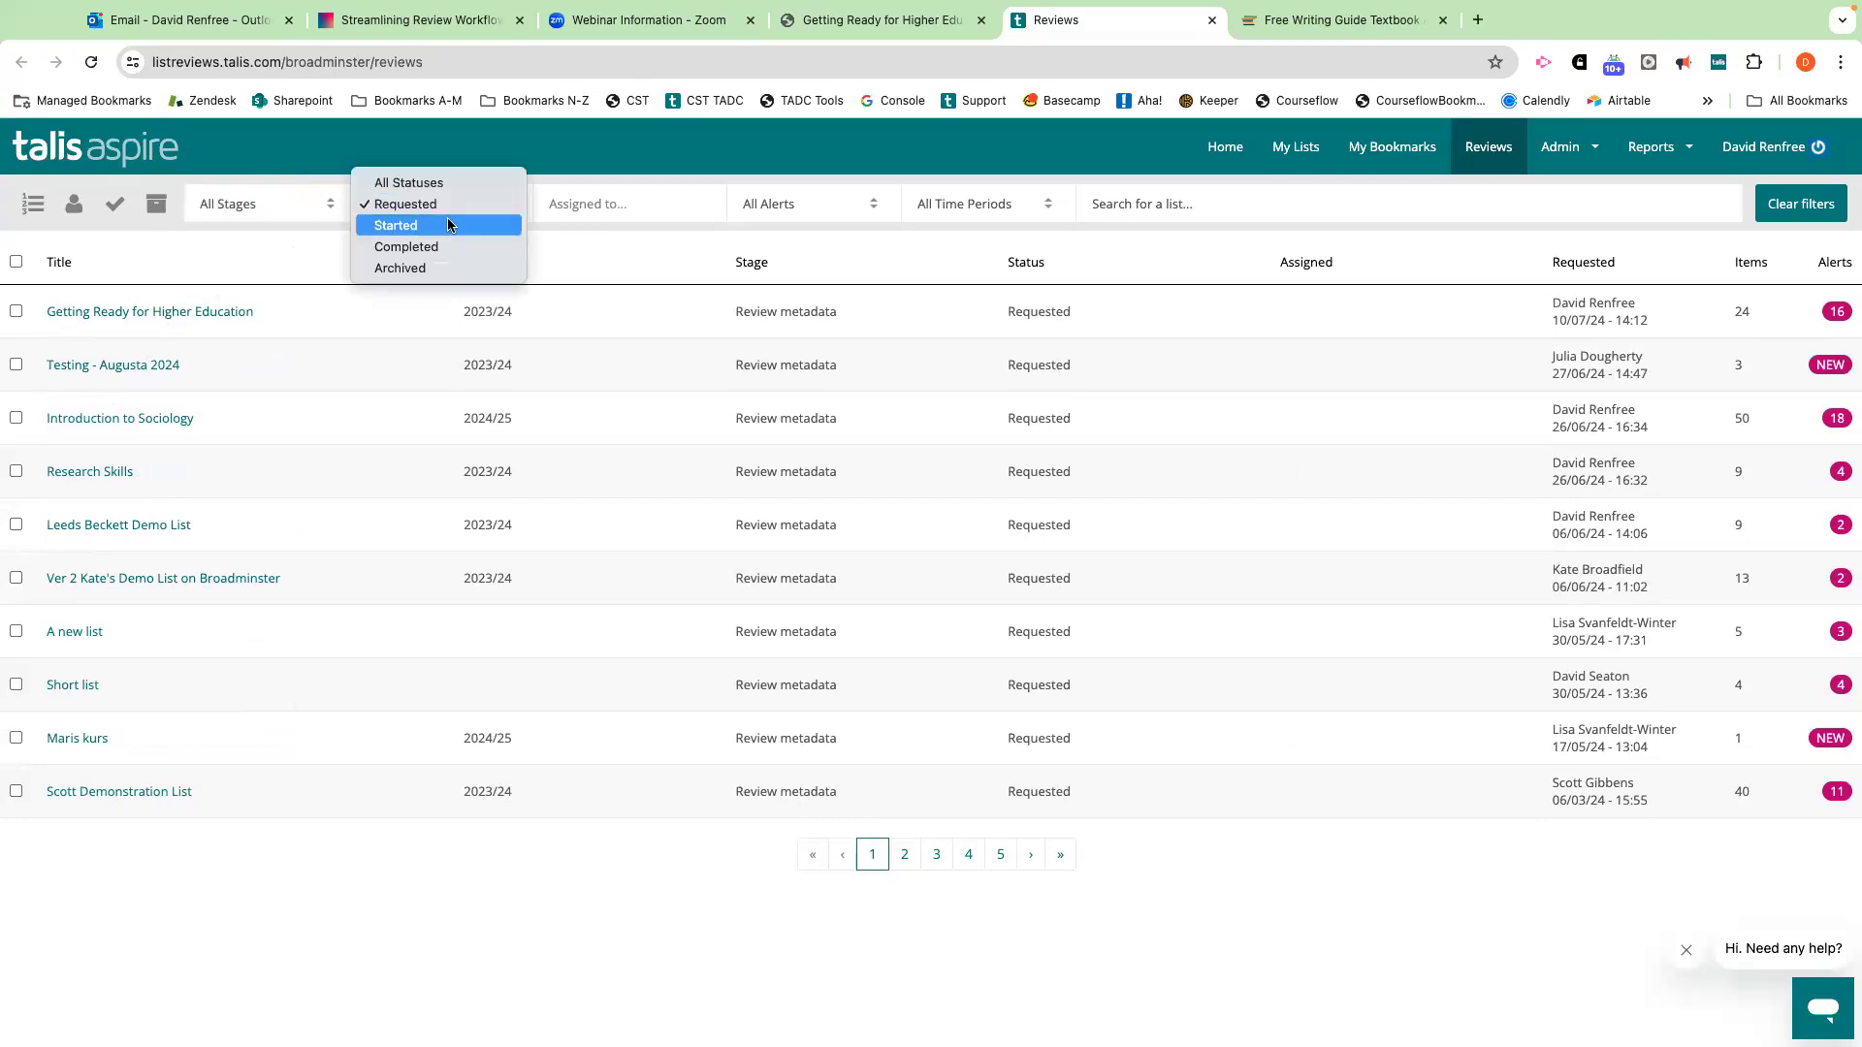
left_click(448, 223)
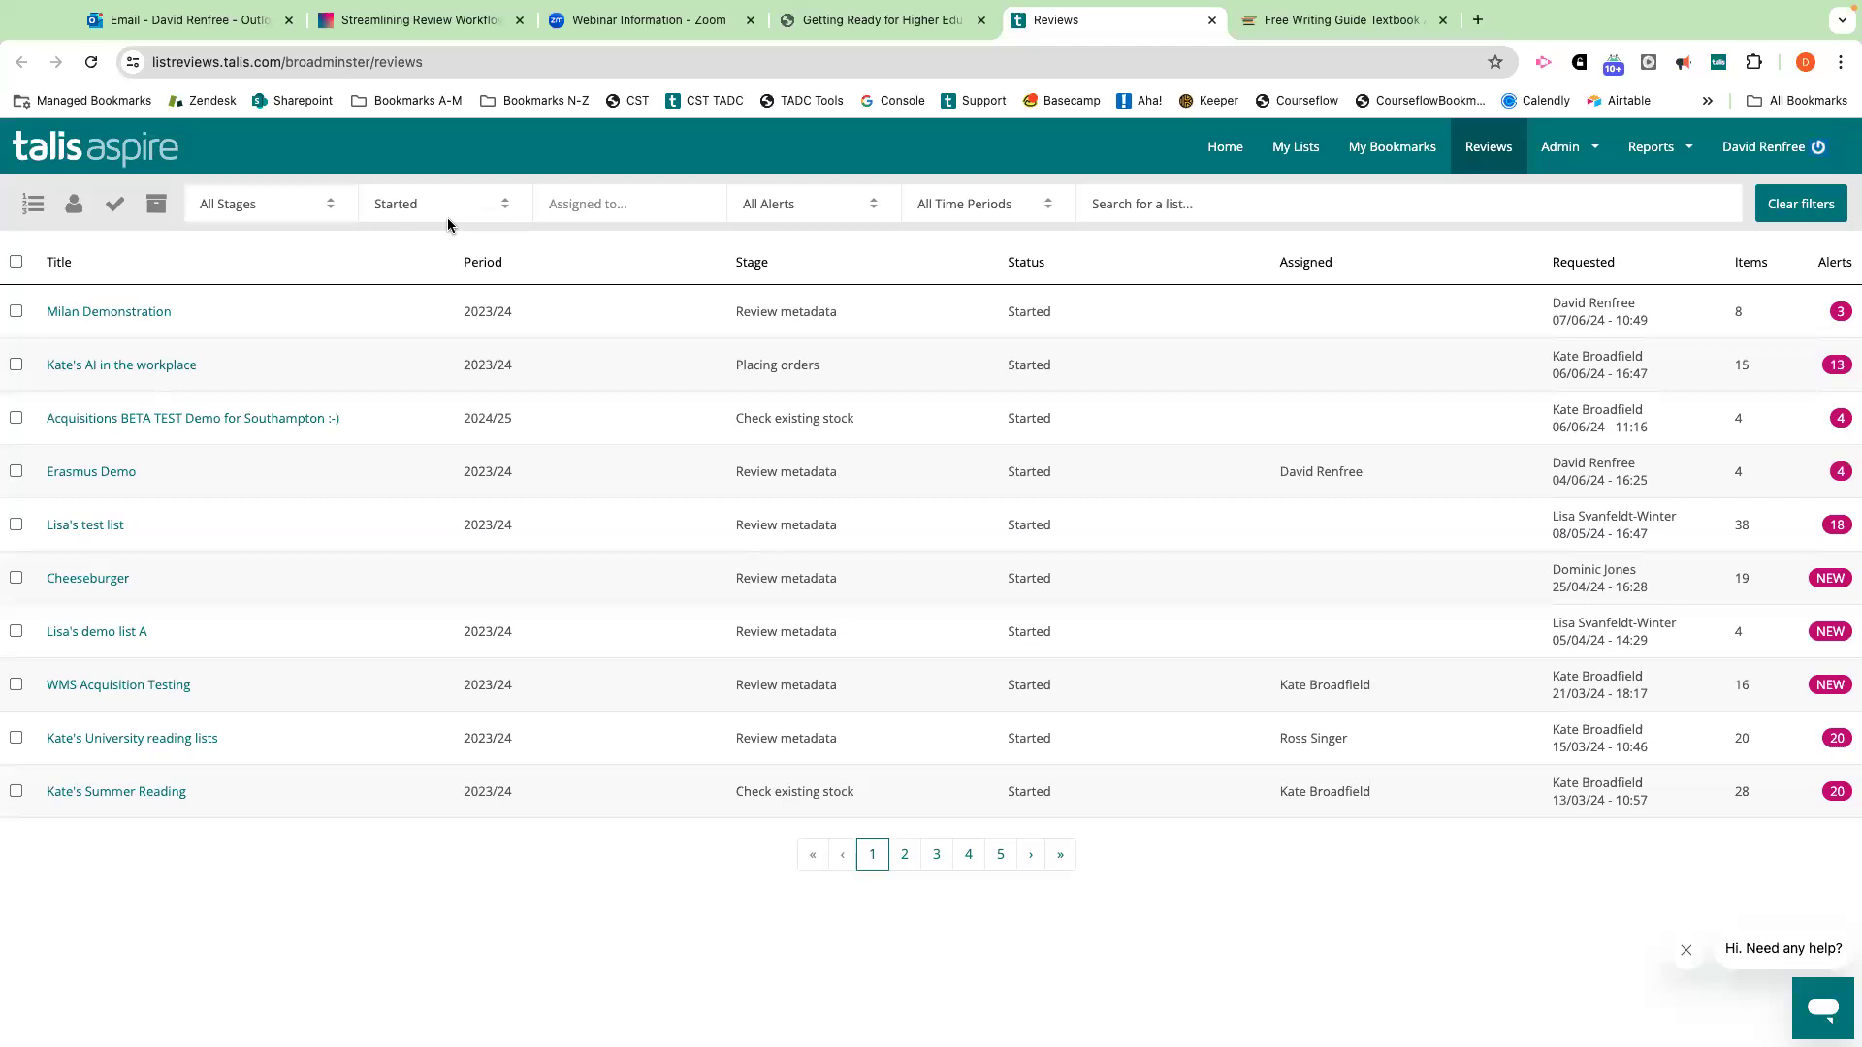
left_click(1788, 211)
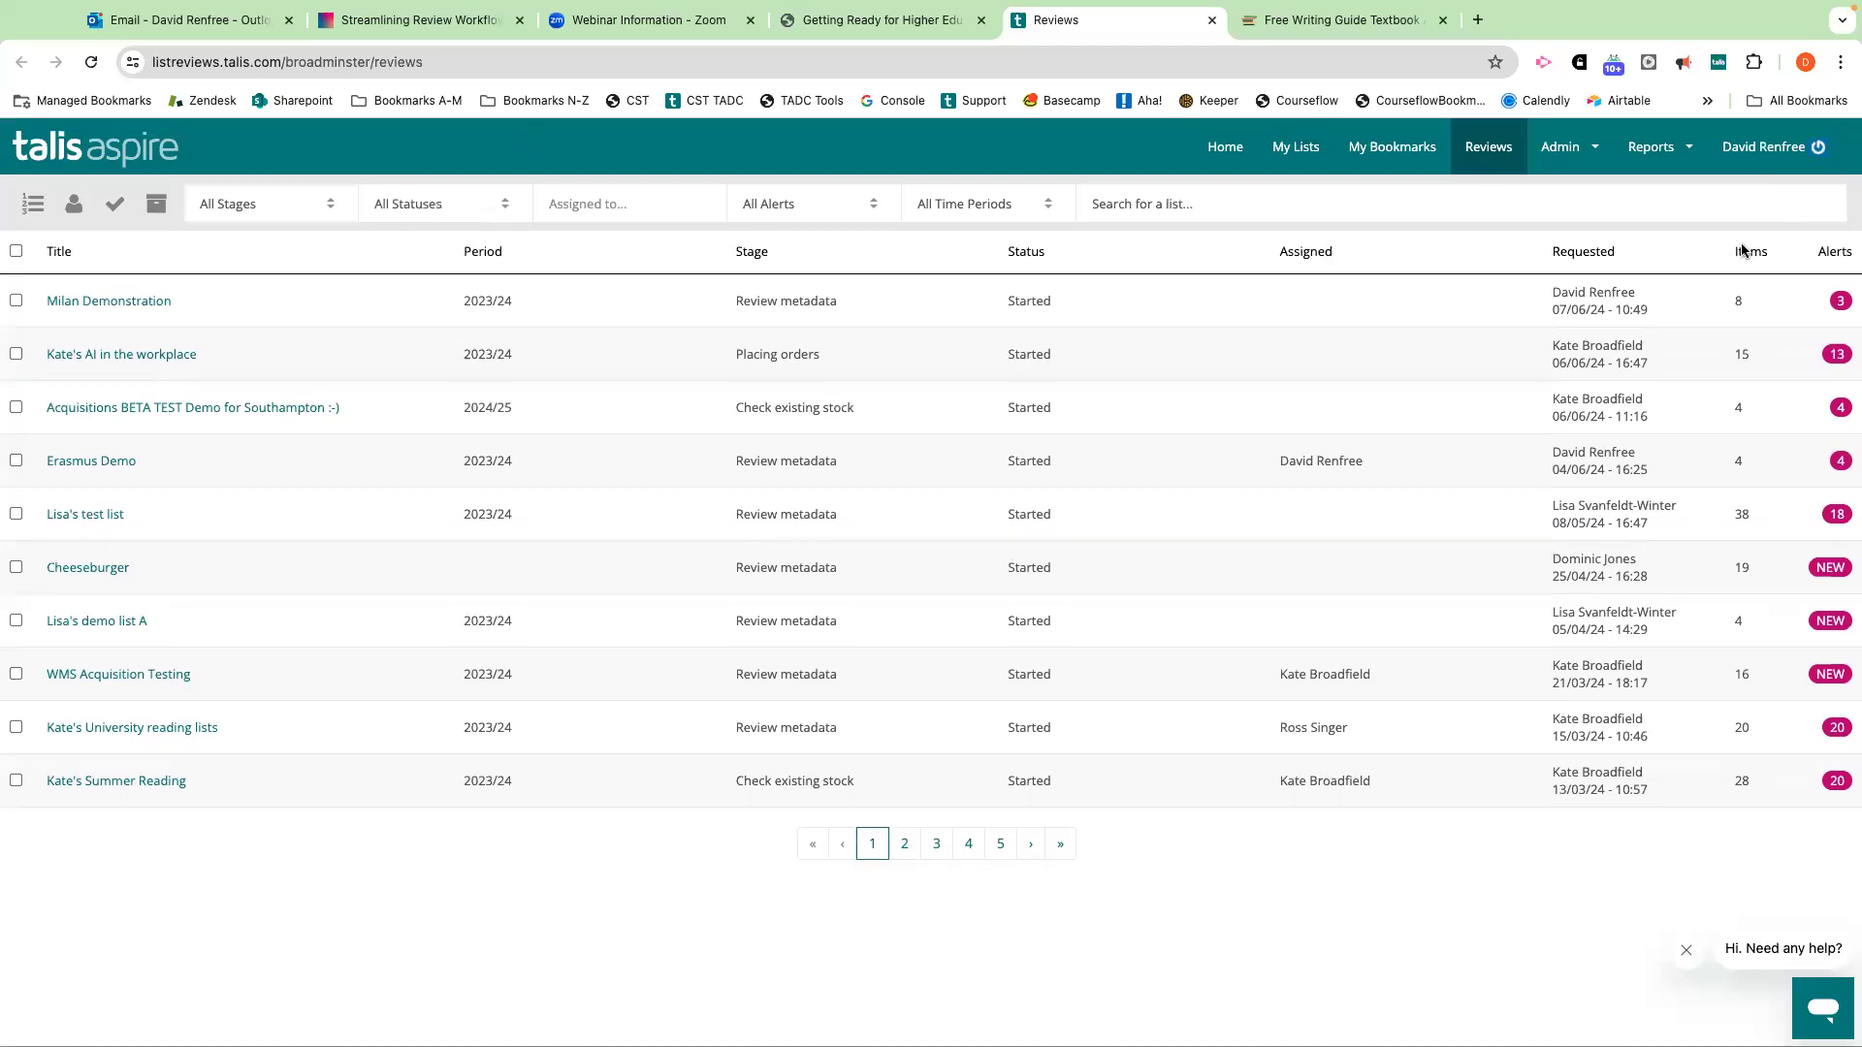
Filter the reviews by Assigned to me and by New Review alerts, clearing the filters after each.
left_click(593, 213)
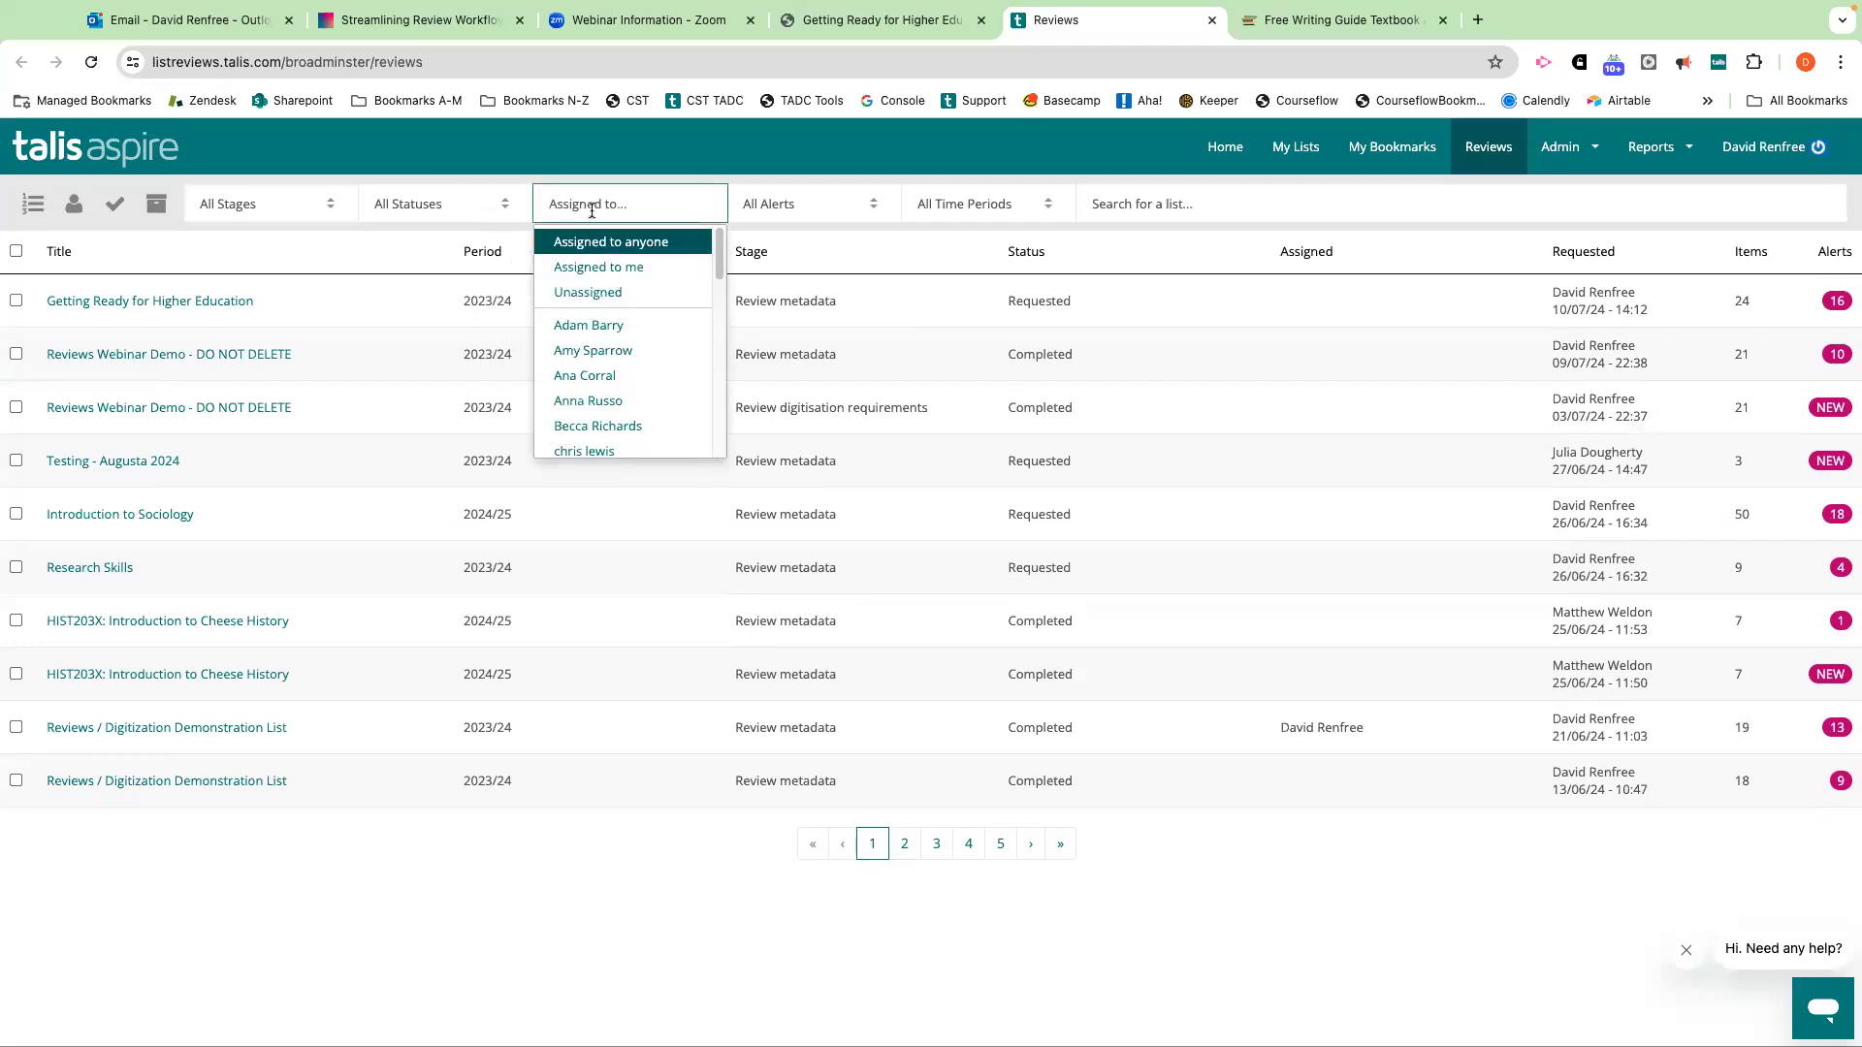
left_click(599, 267)
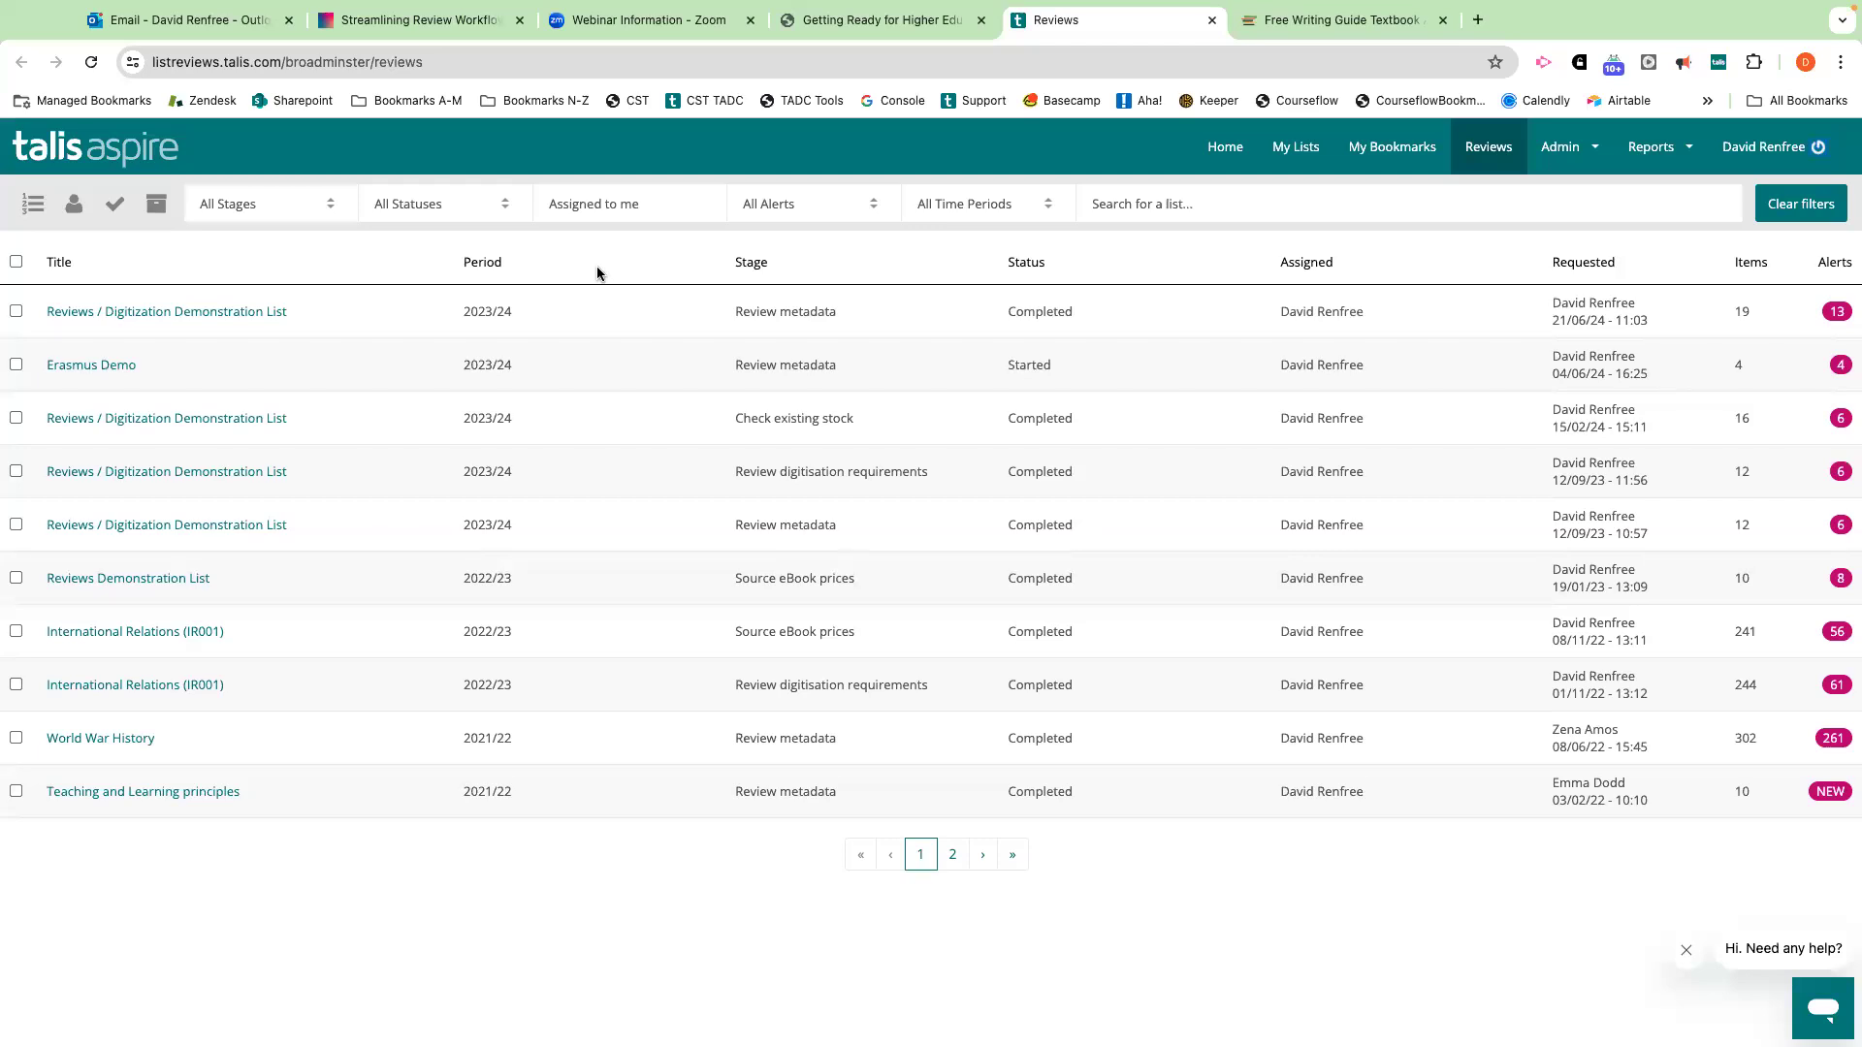
left_click(1801, 204)
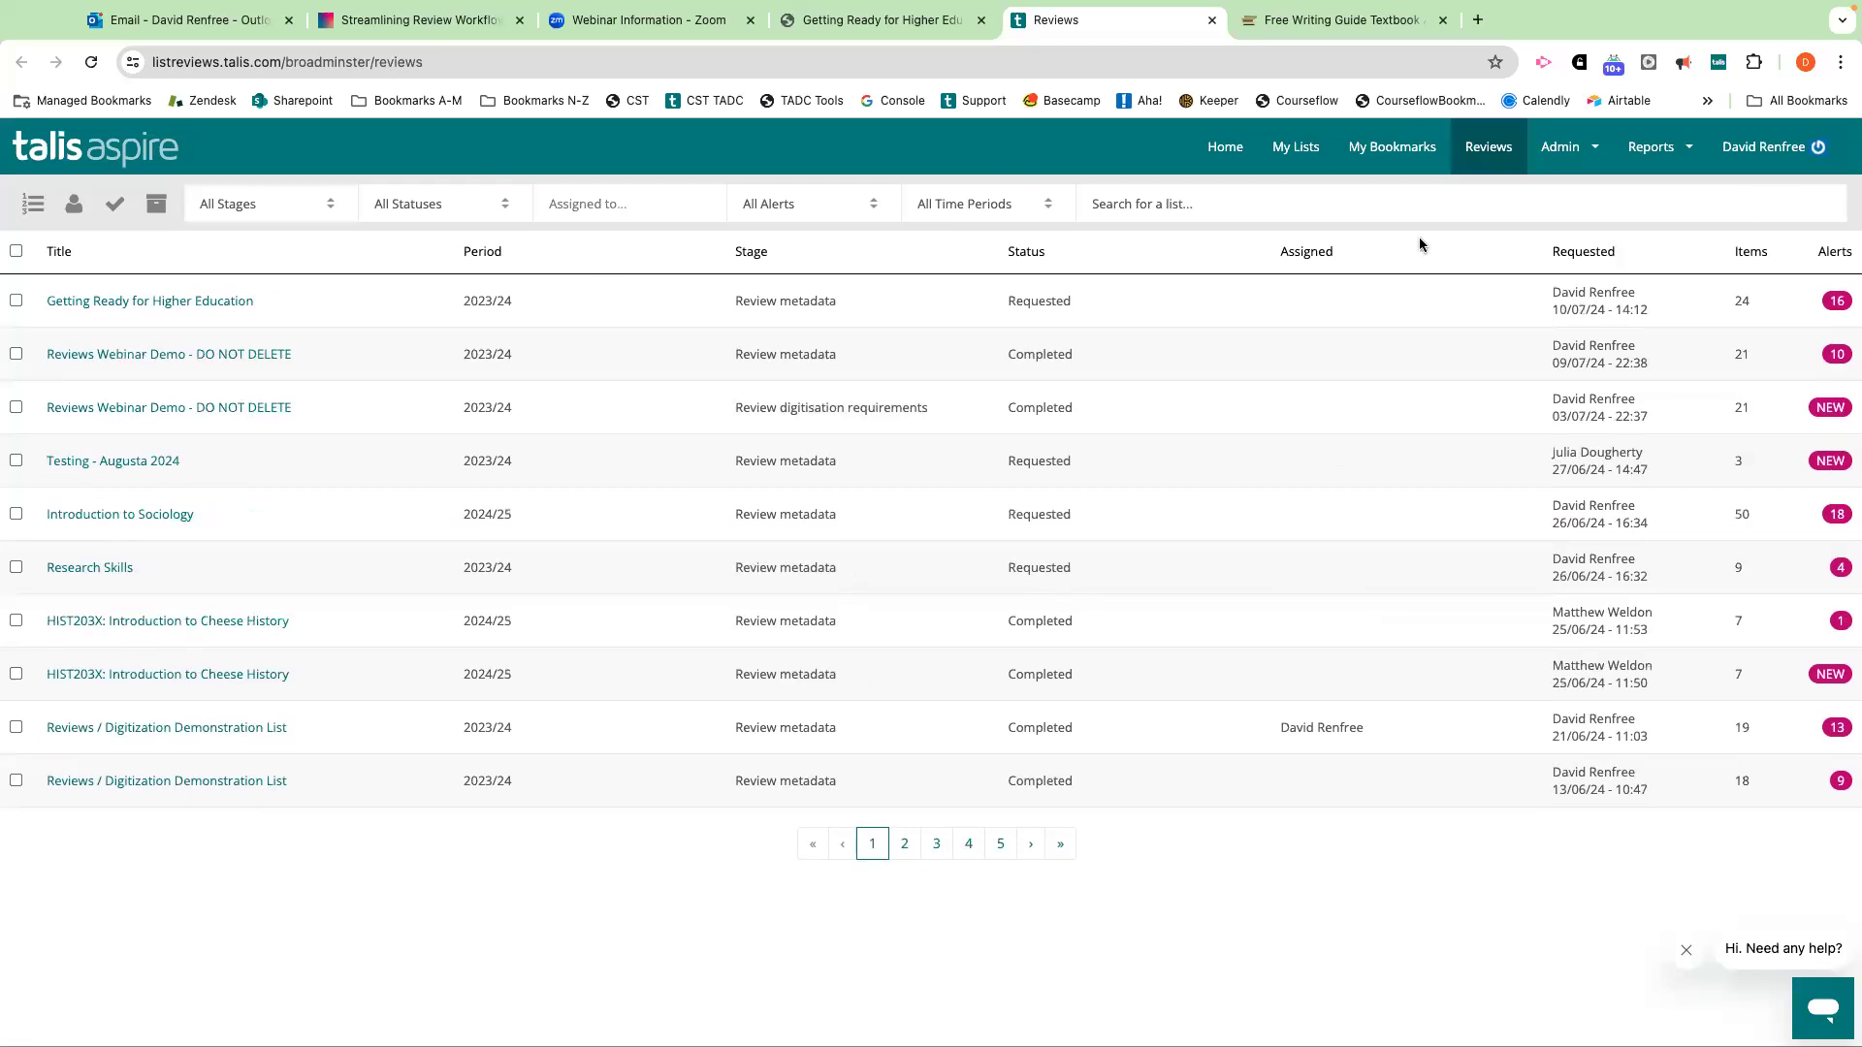
left_click(857, 211)
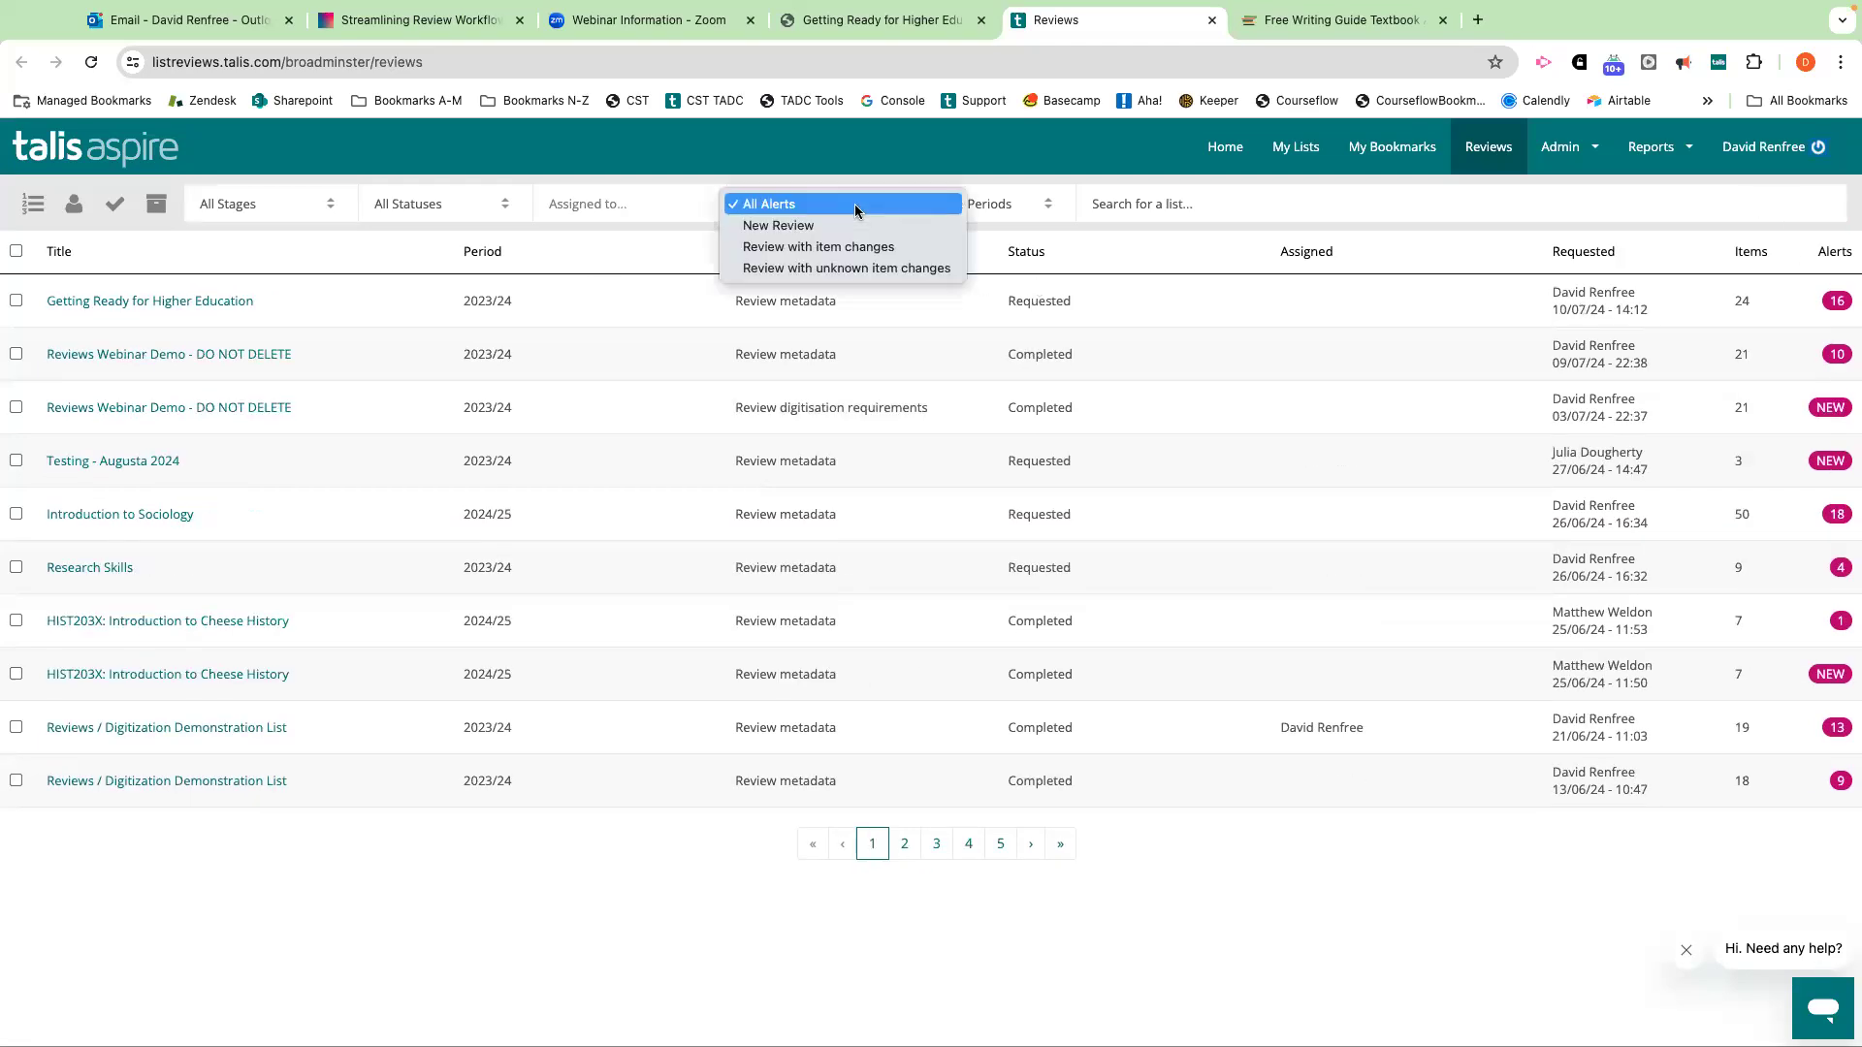
left_click(844, 225)
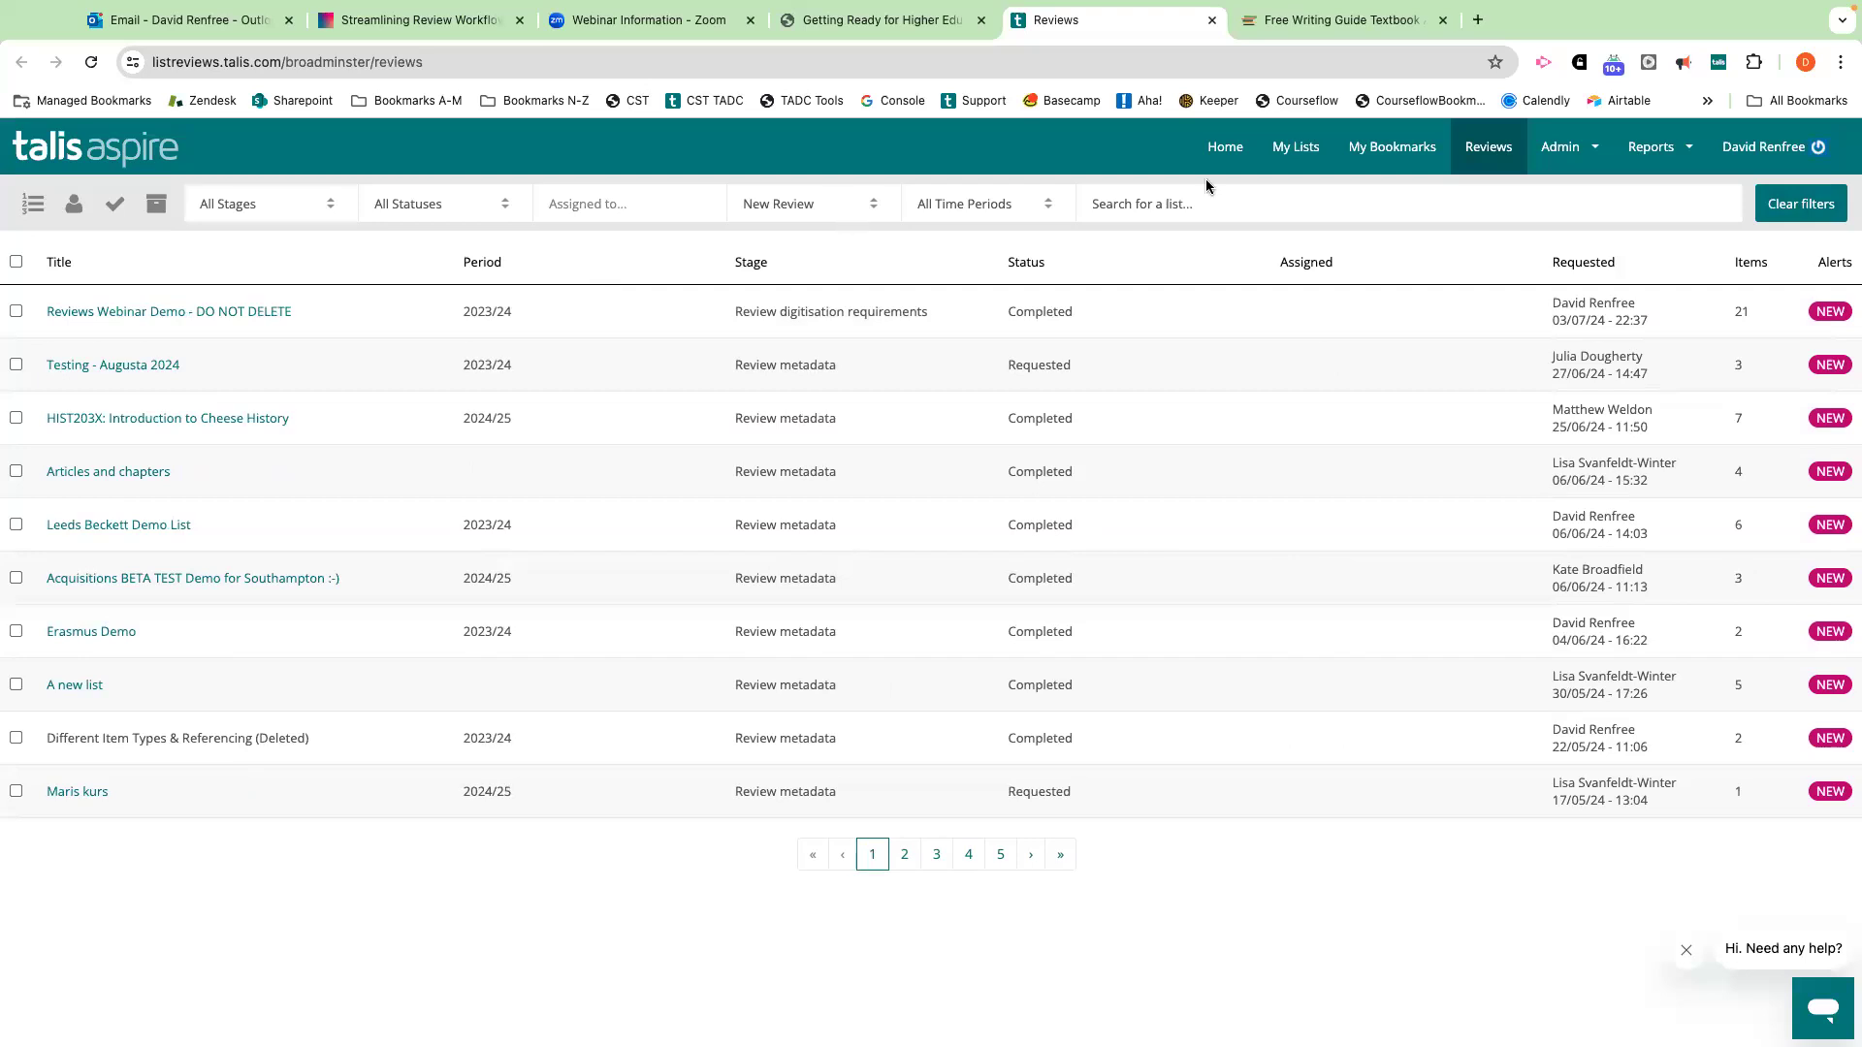
left_click(1775, 206)
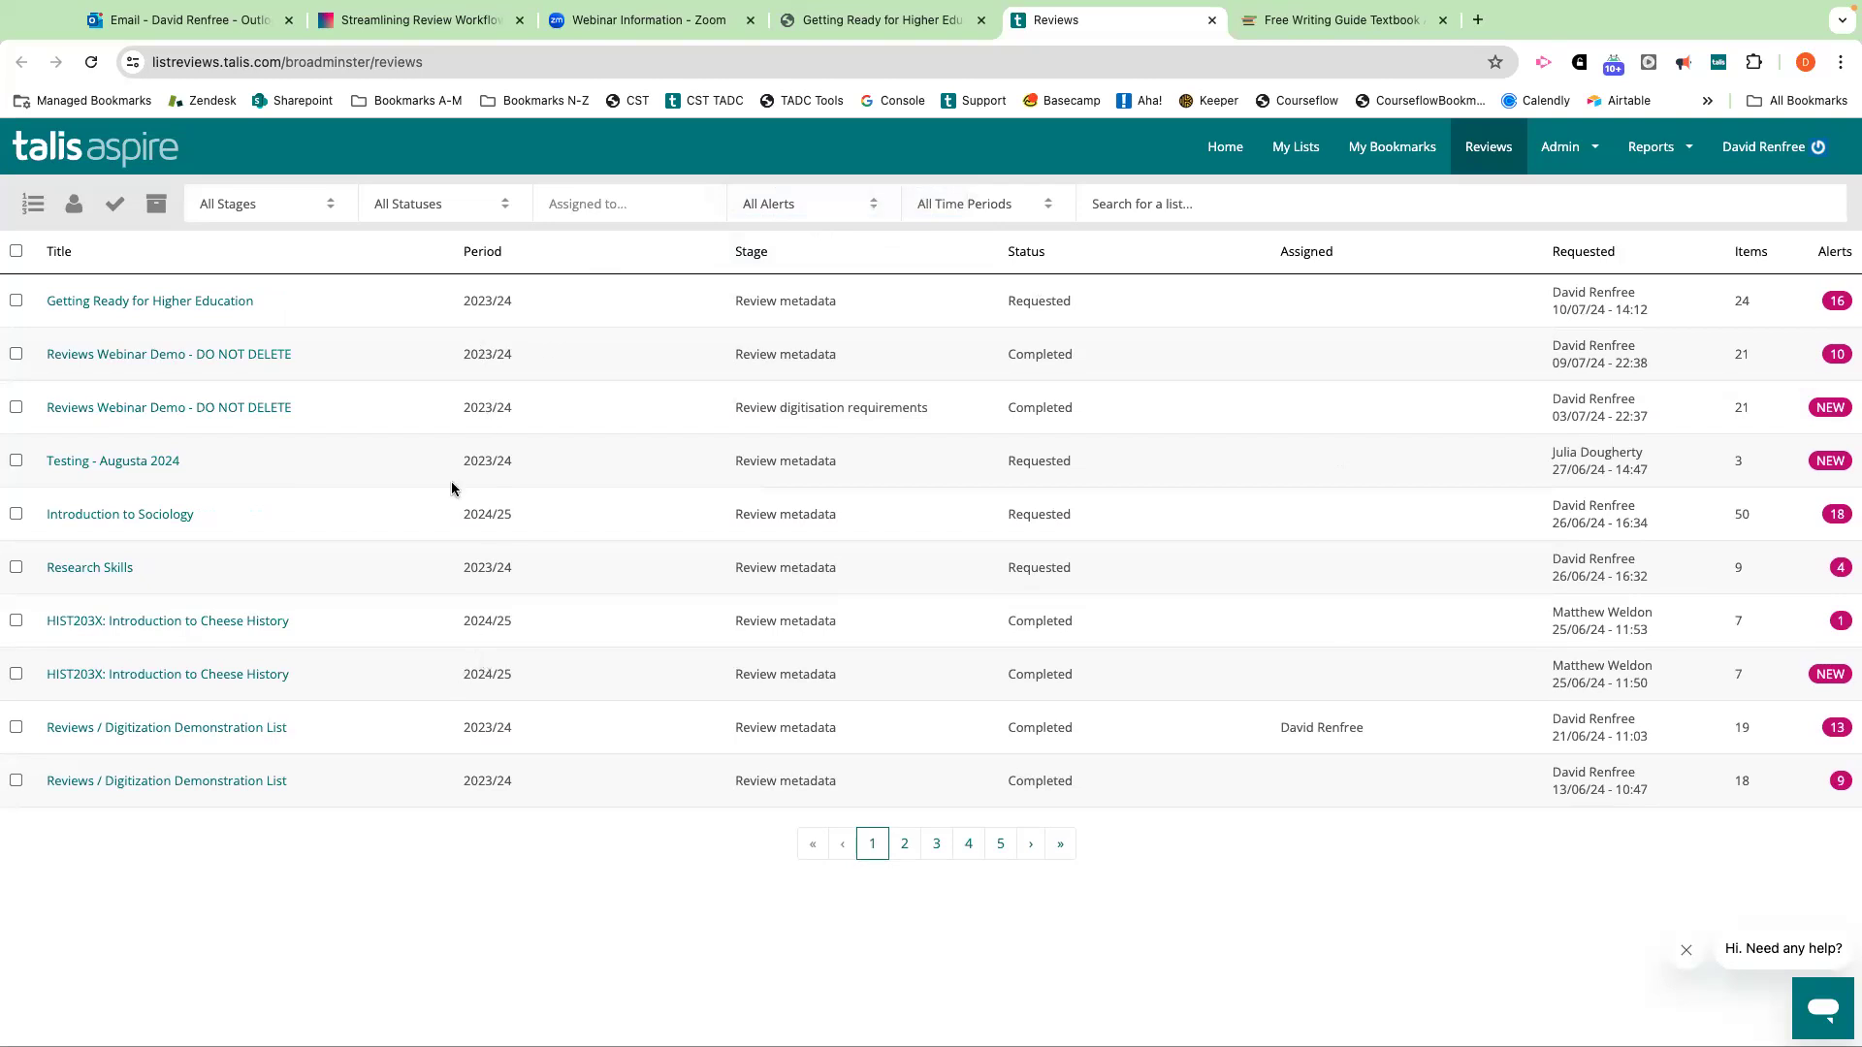
Filter the reviews by the 2014/15 time period and return the filter to All Time Periods.
left_click(1045, 206)
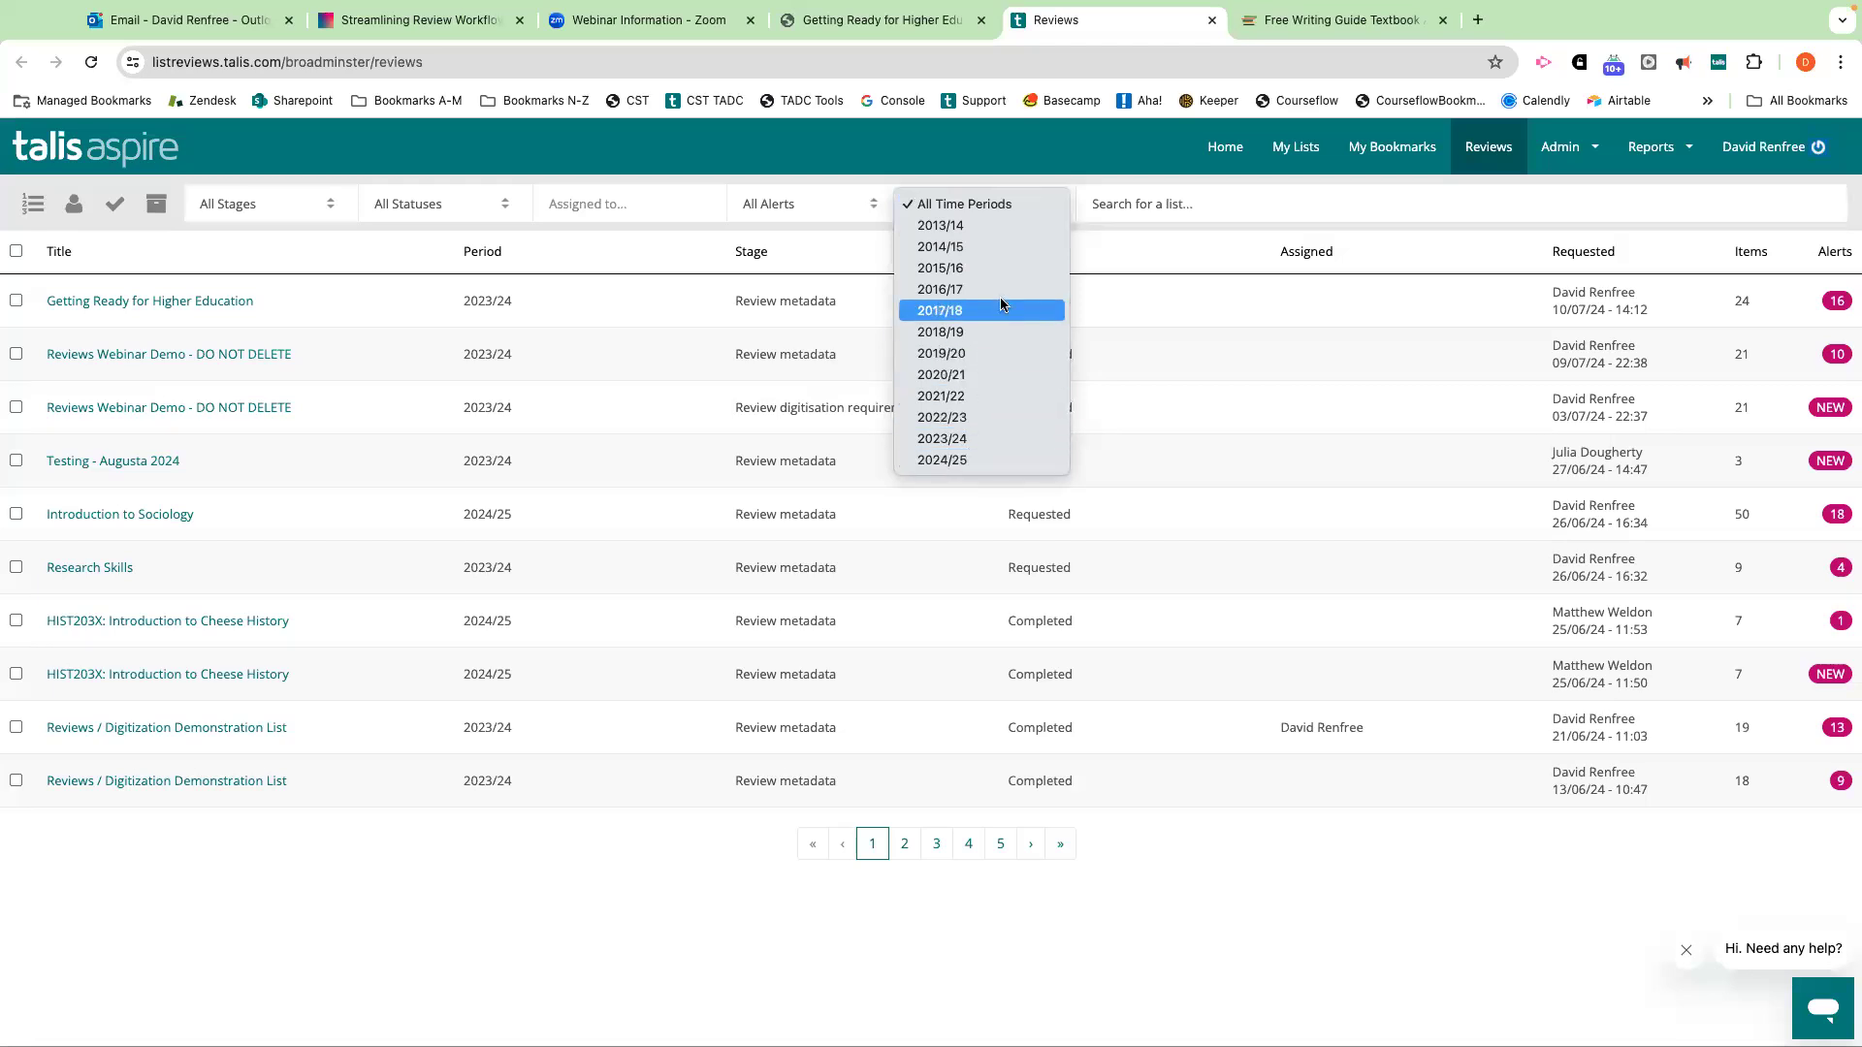
left_click(1005, 247)
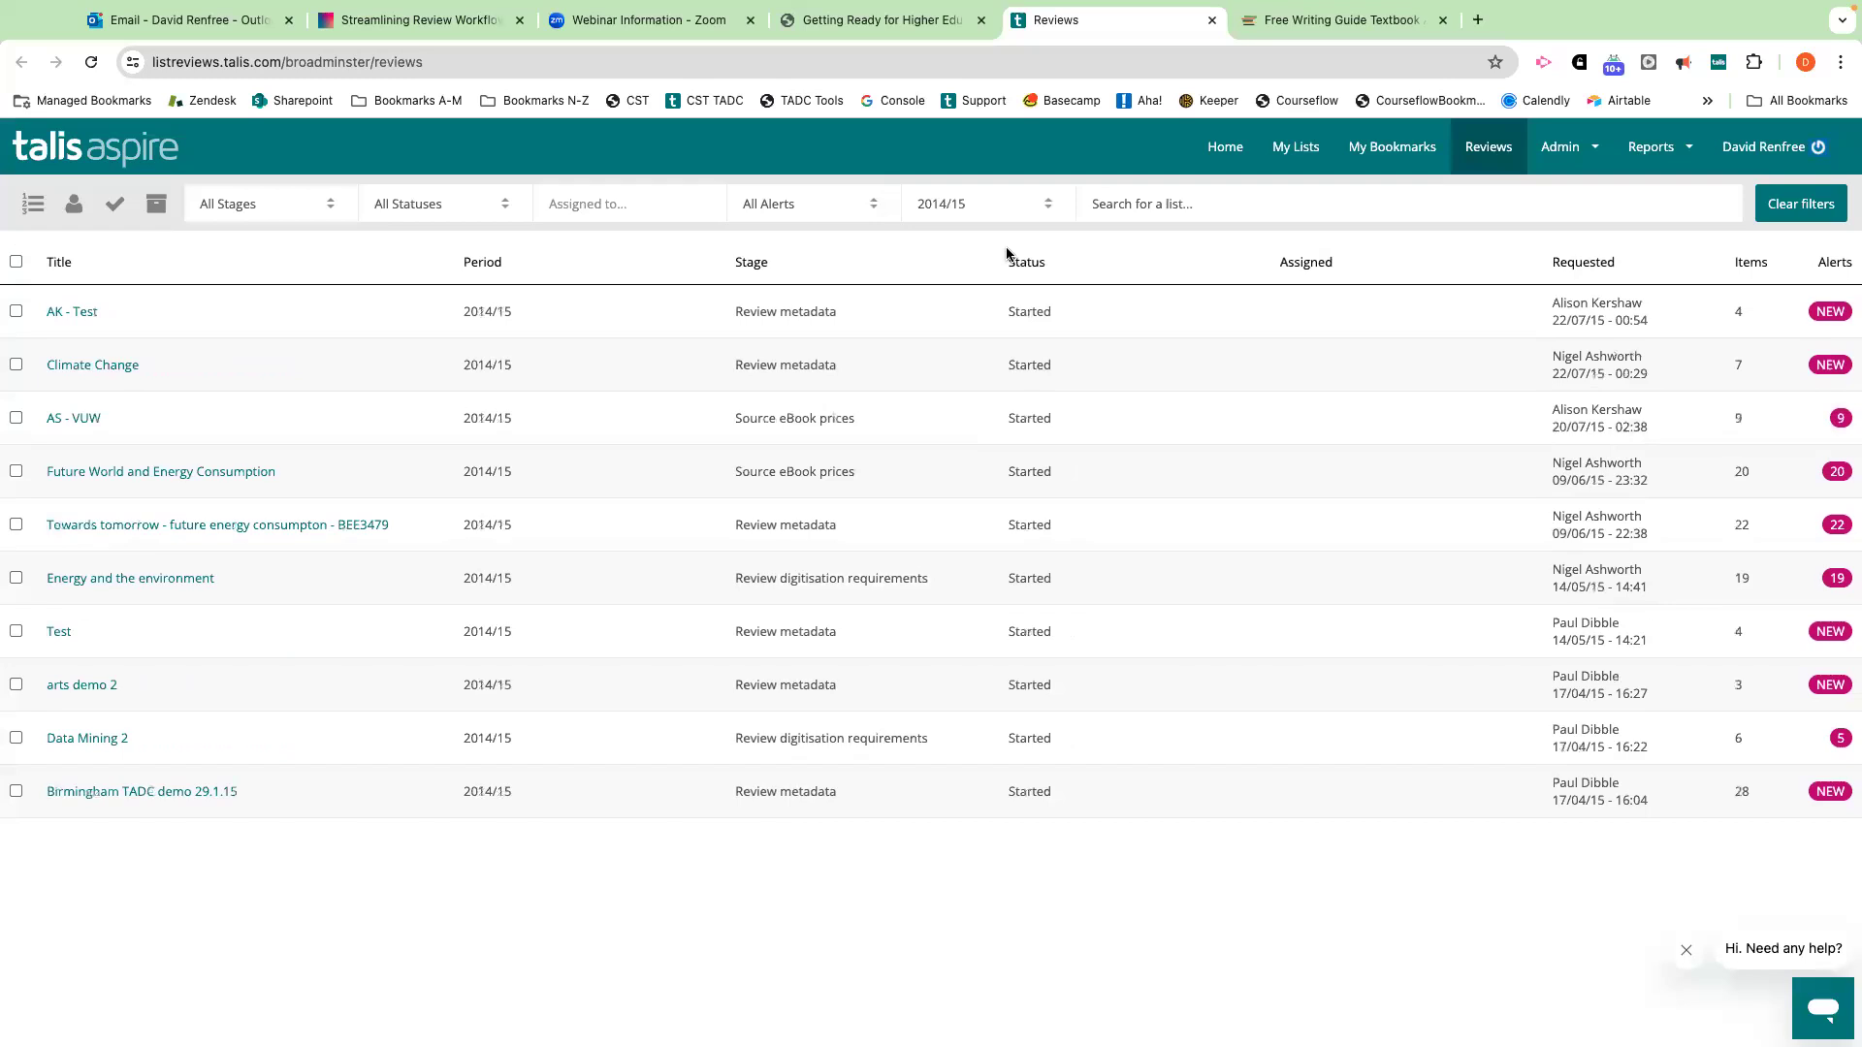
left_click(1046, 203)
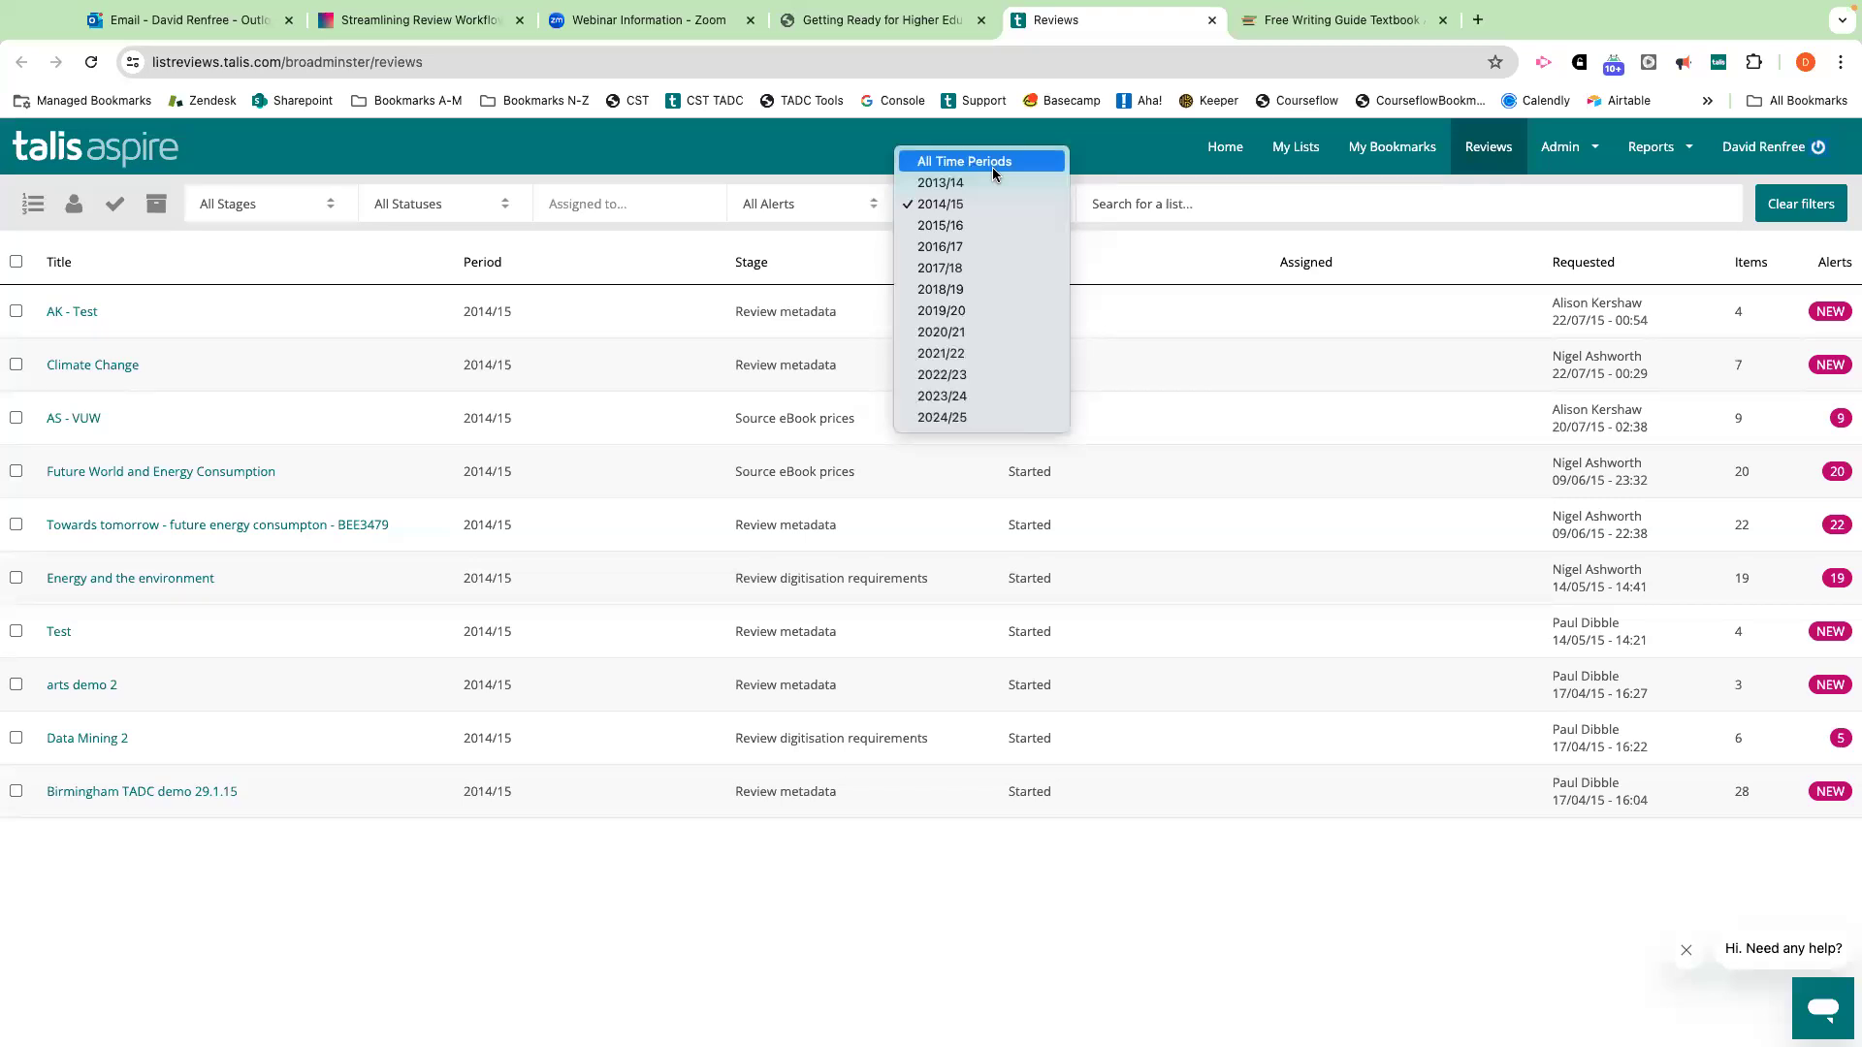
left_click(931, 162)
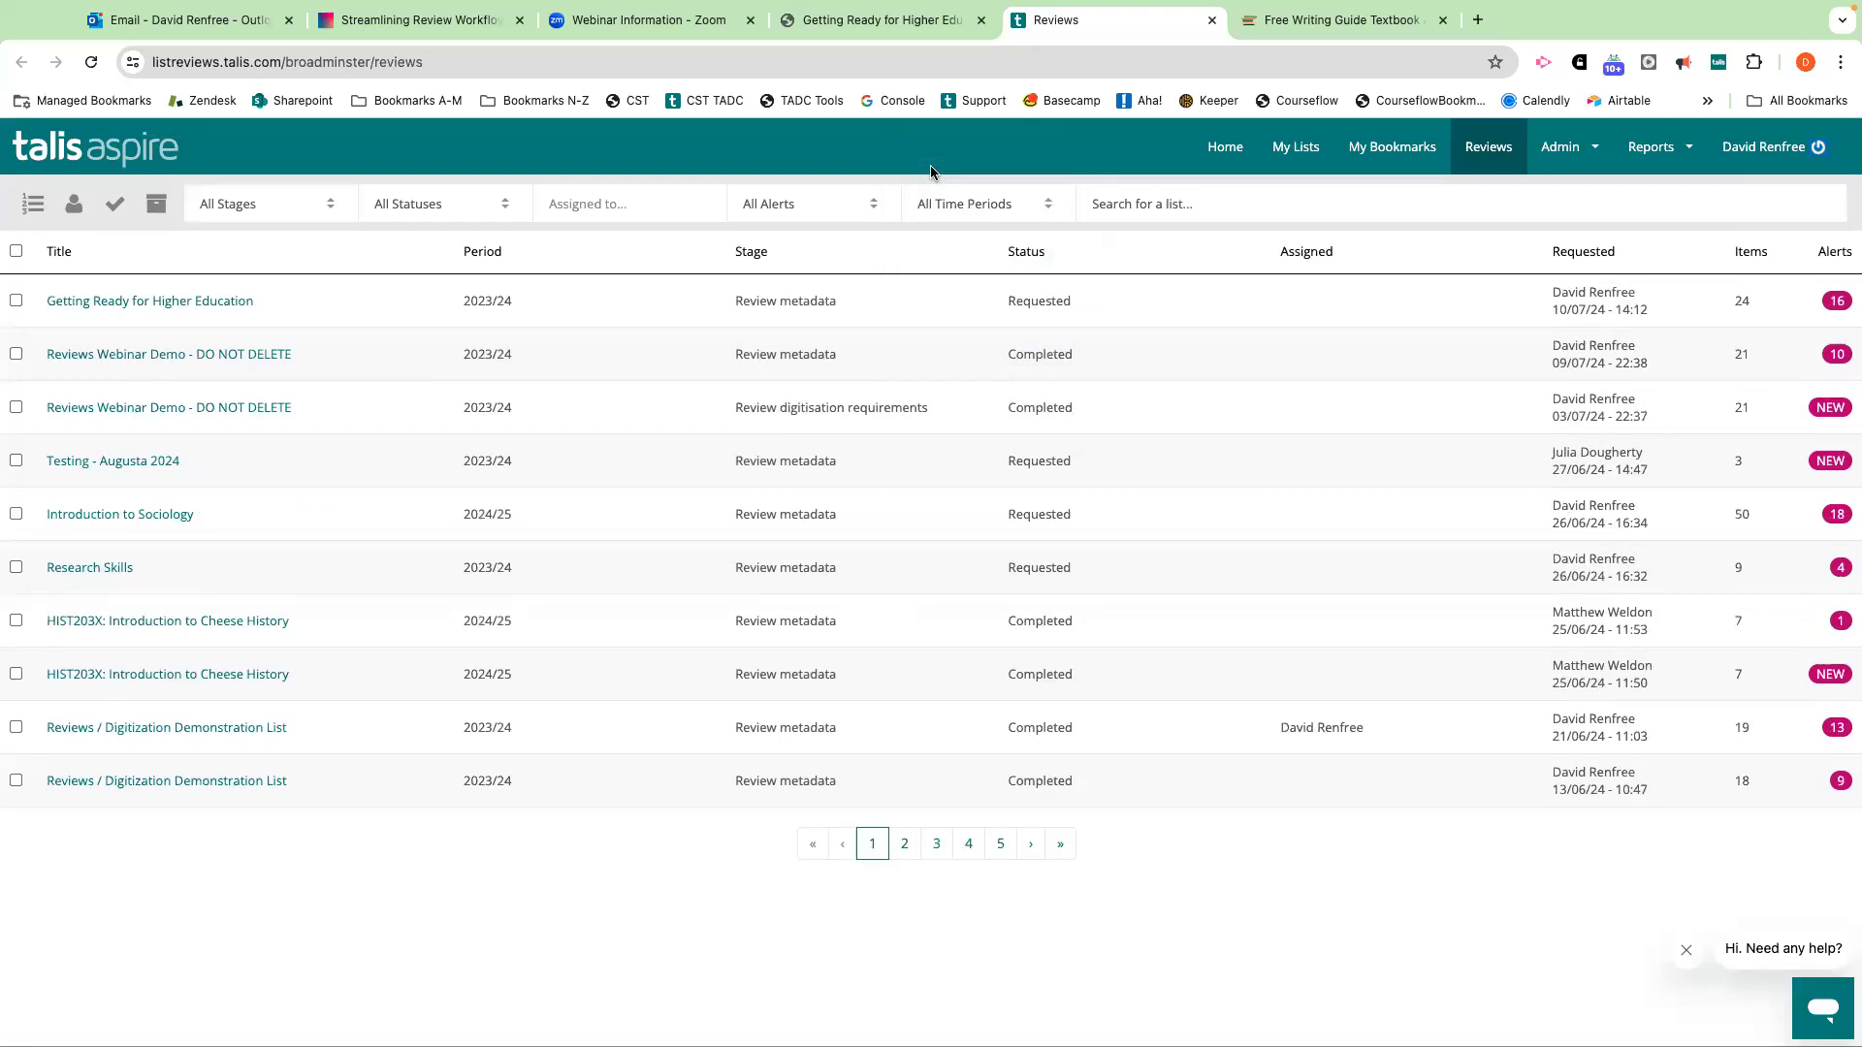
Search the reviews for lists matching "resear" and clear the search.
left_click(1236, 197)
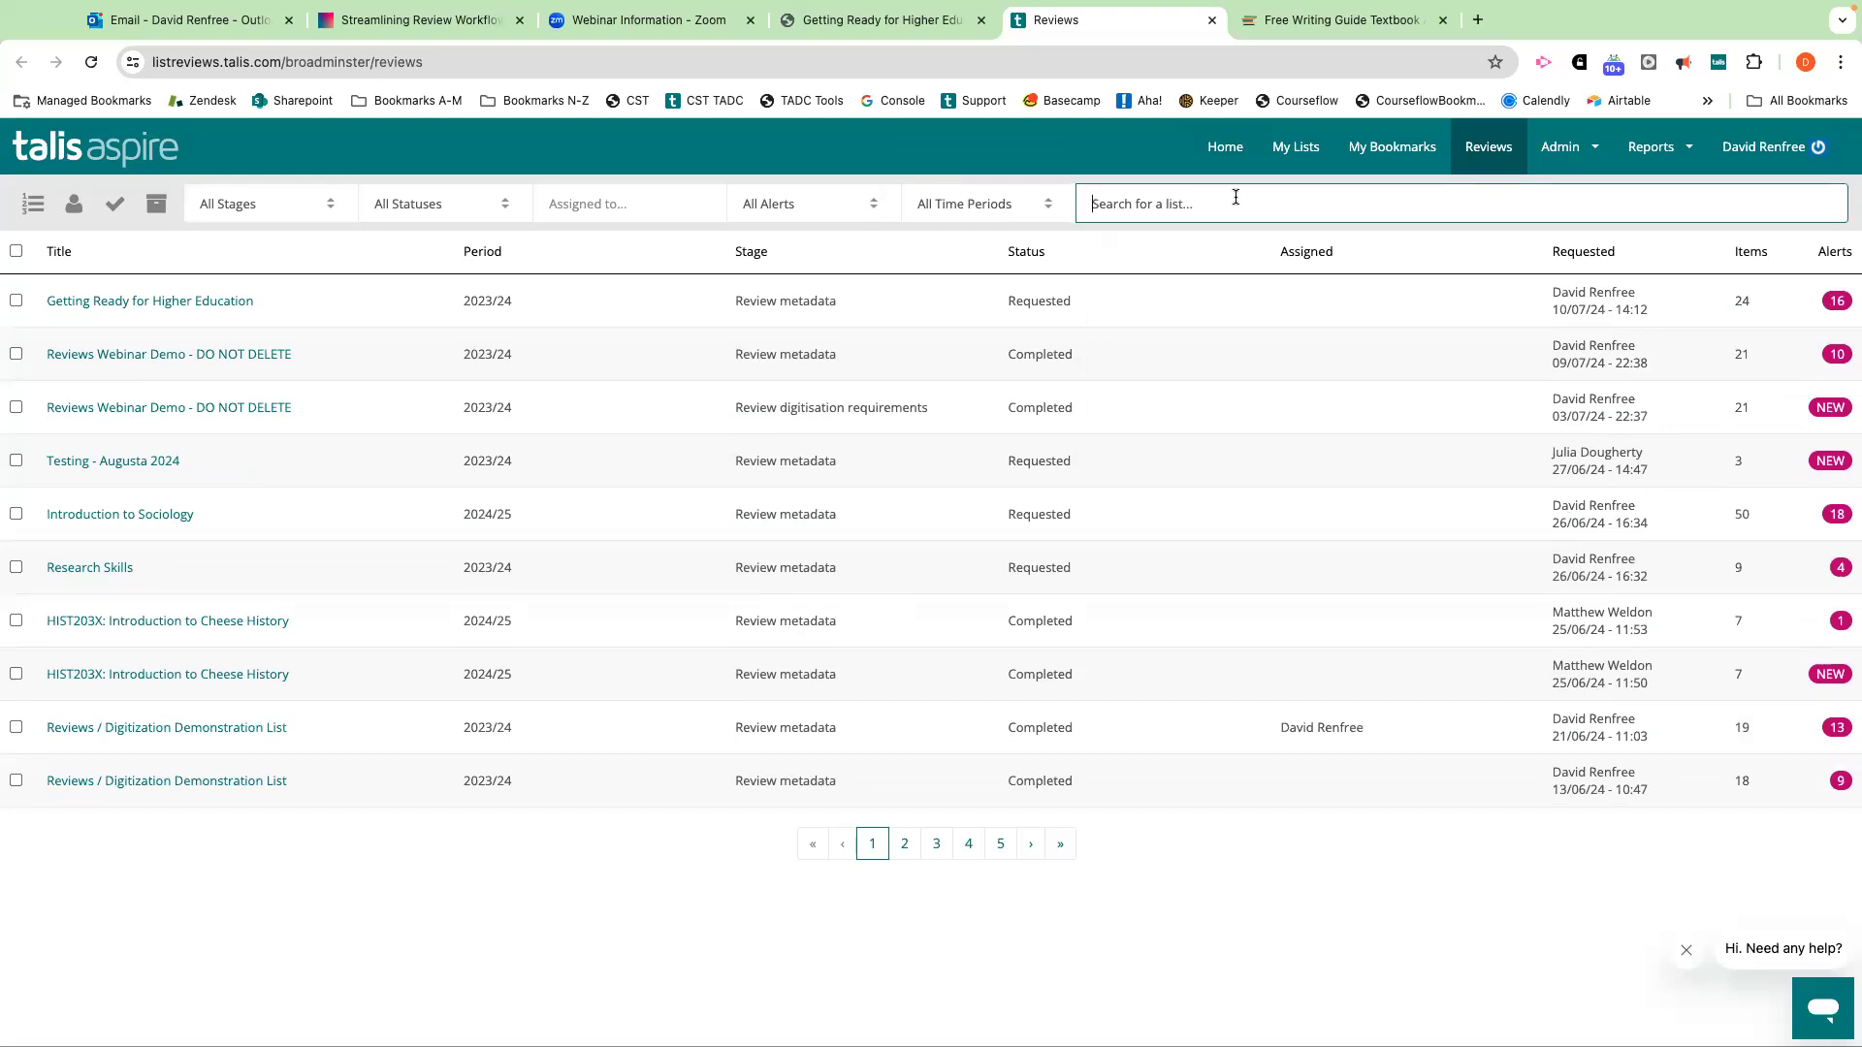
type("ree")
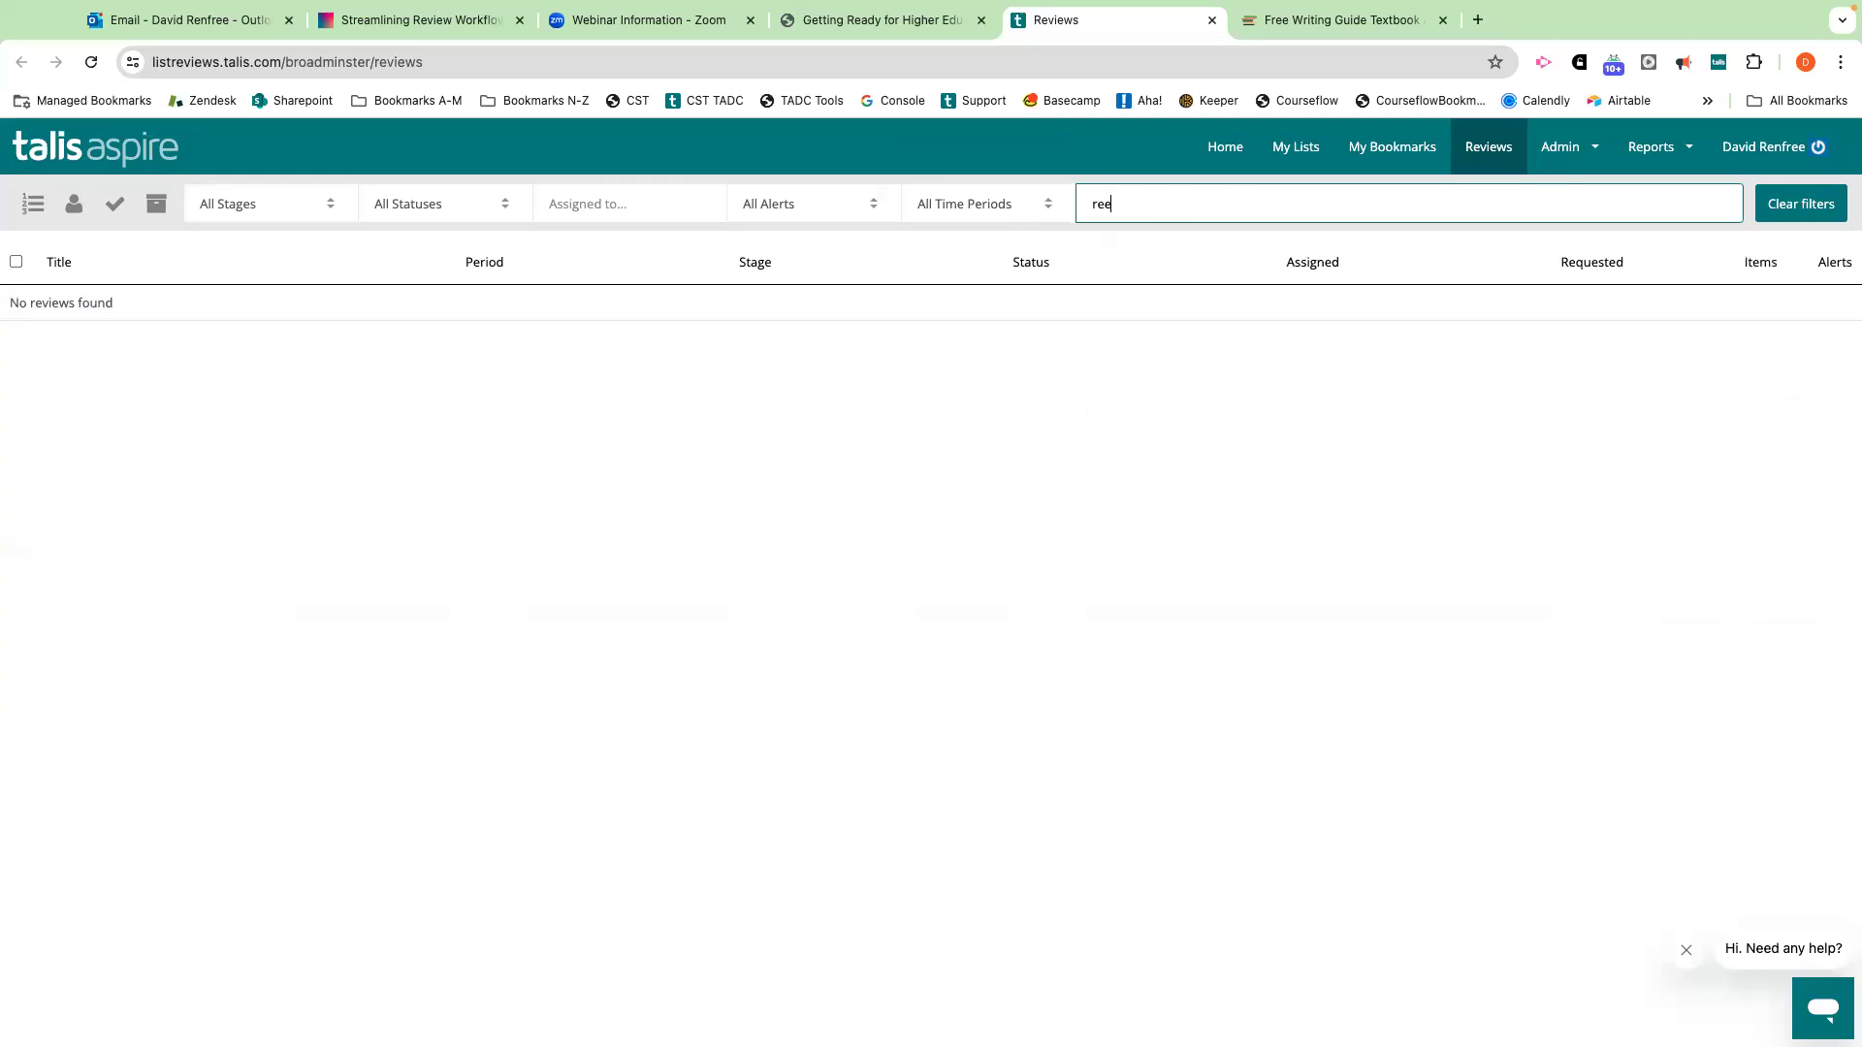
key("BackSpace")
type("sear")
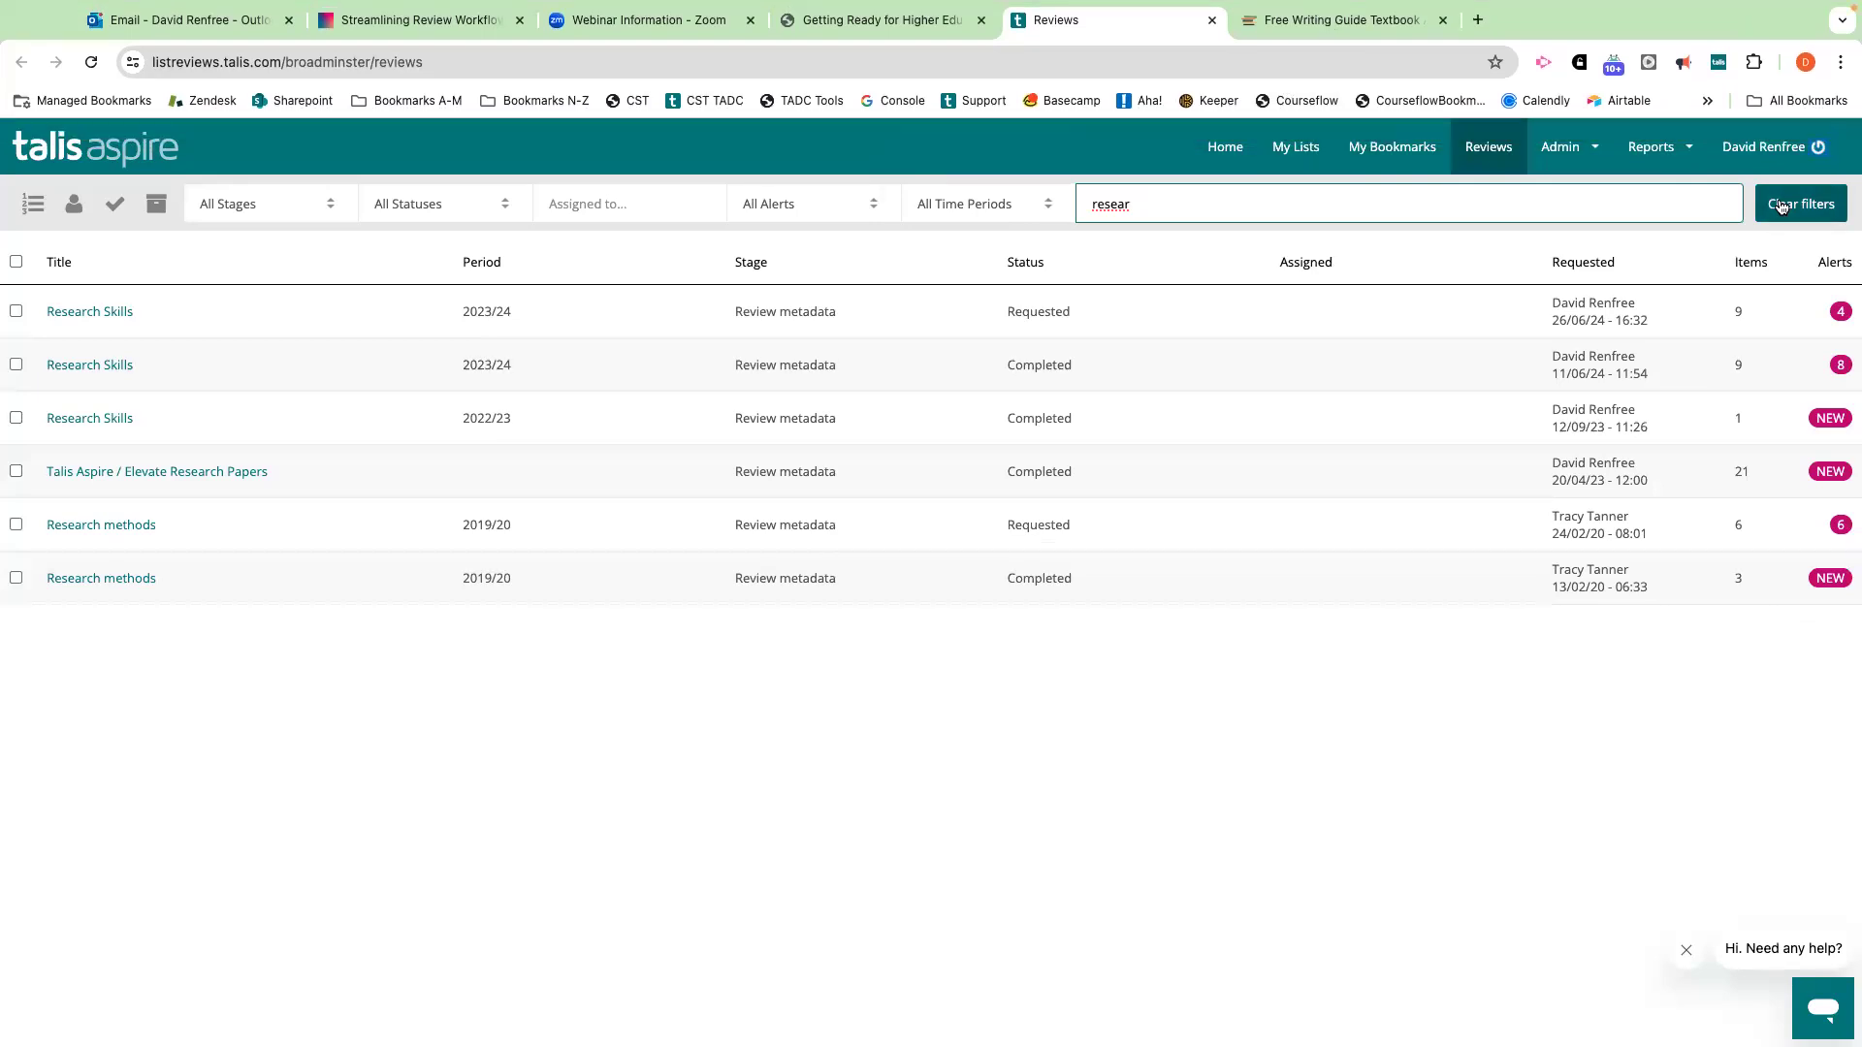
left_click(1780, 207)
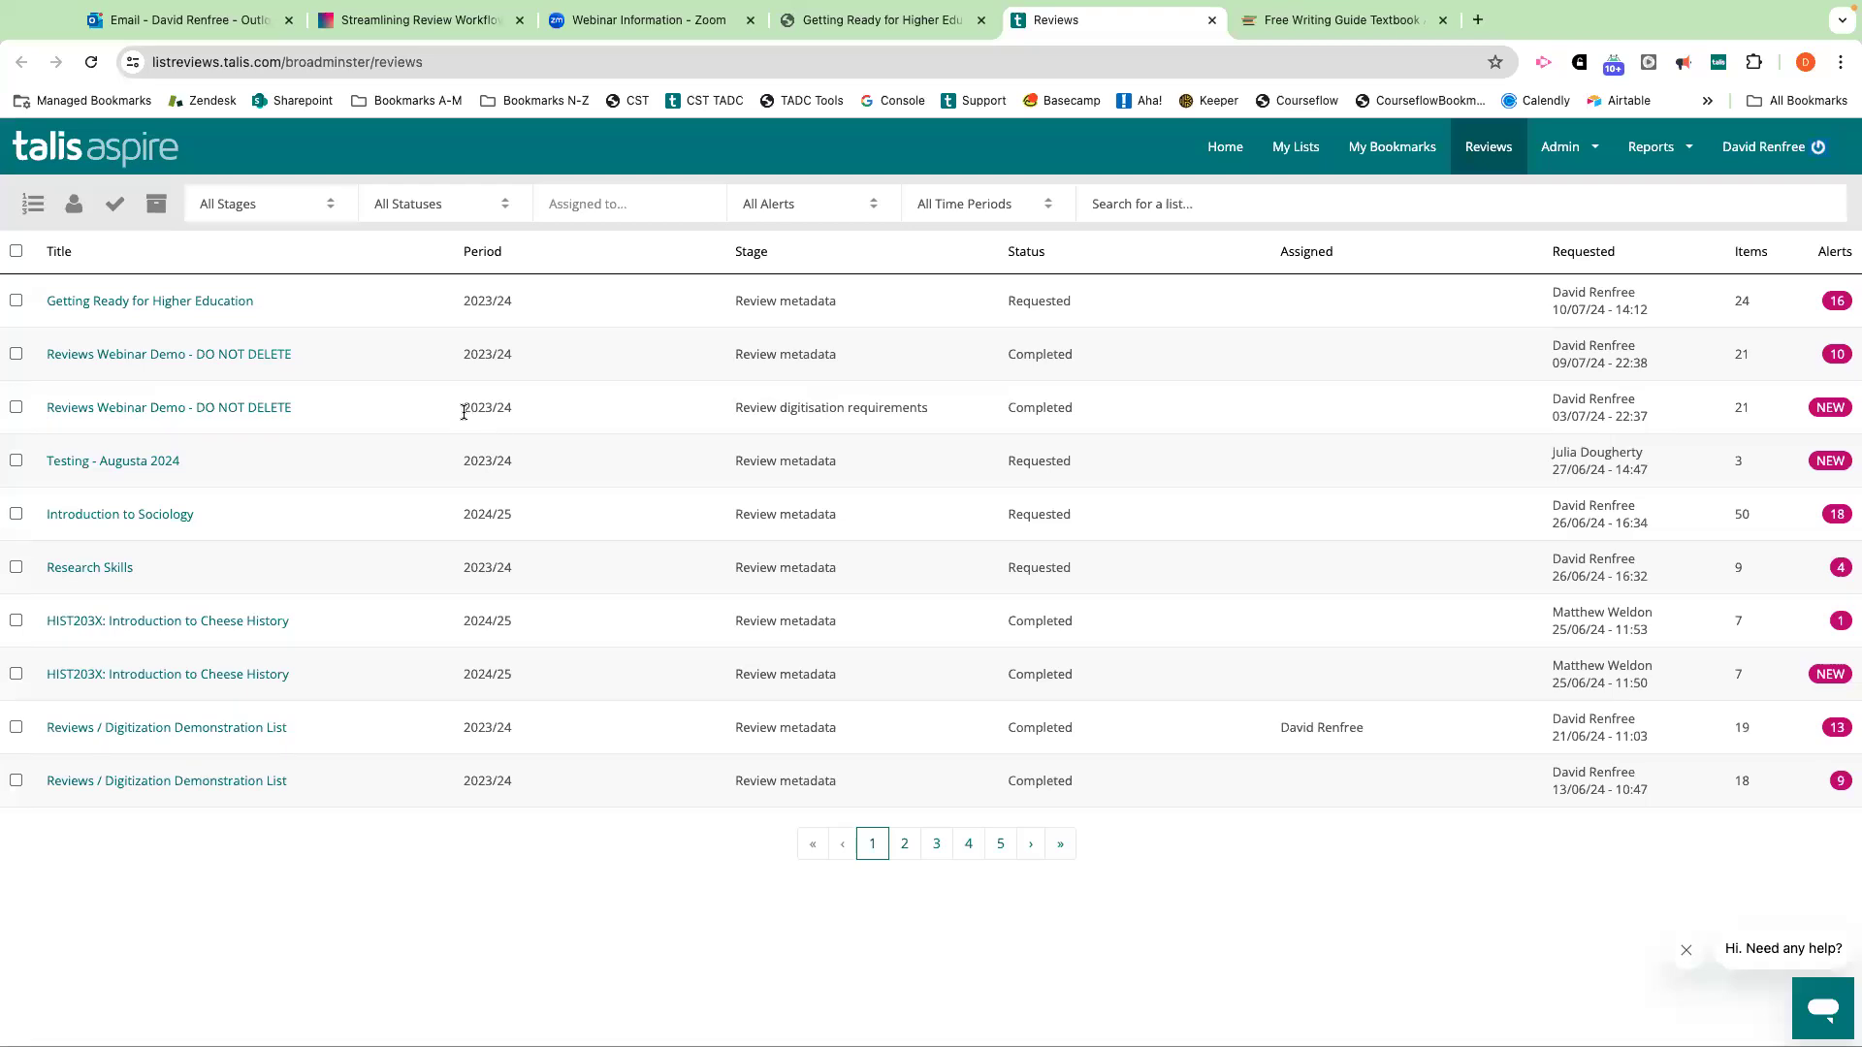
Archive the two completed HIST203X: Introduction to Cheese History reviews and reload the page.
left_click(17, 620)
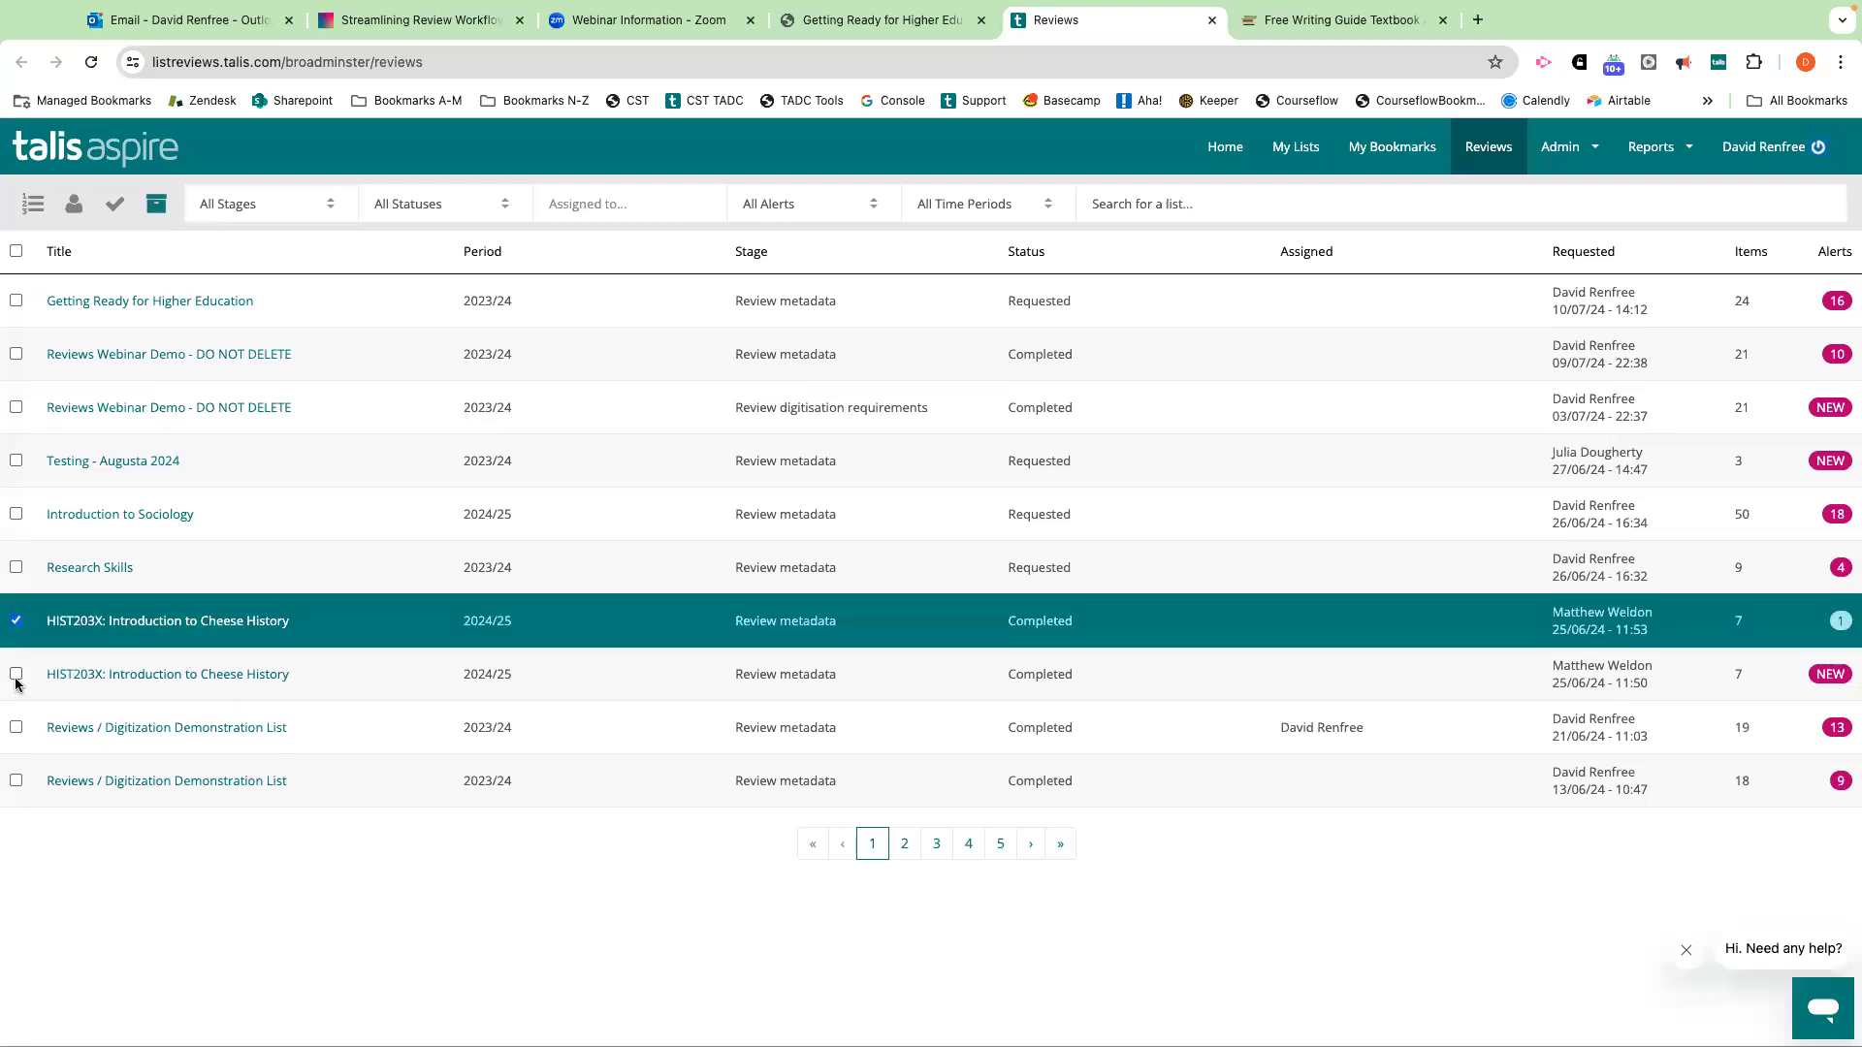
left_click(17, 674)
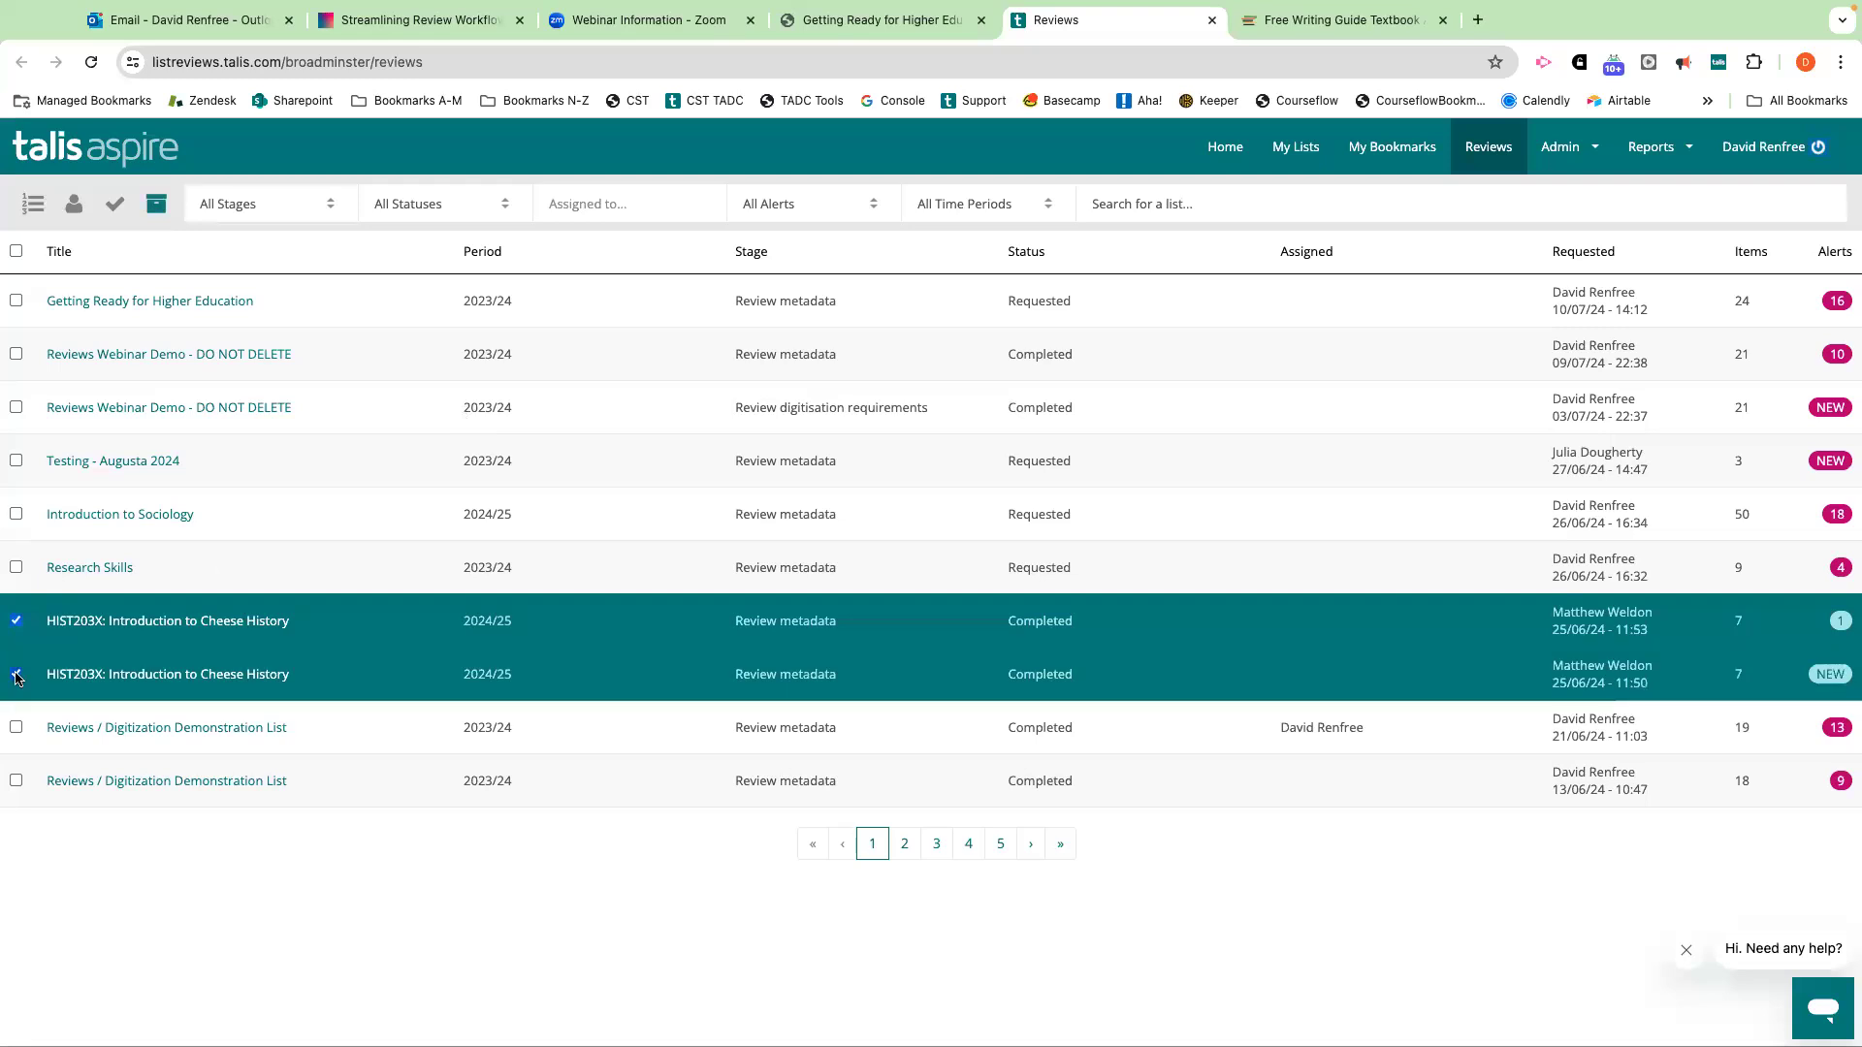
left_click(158, 208)
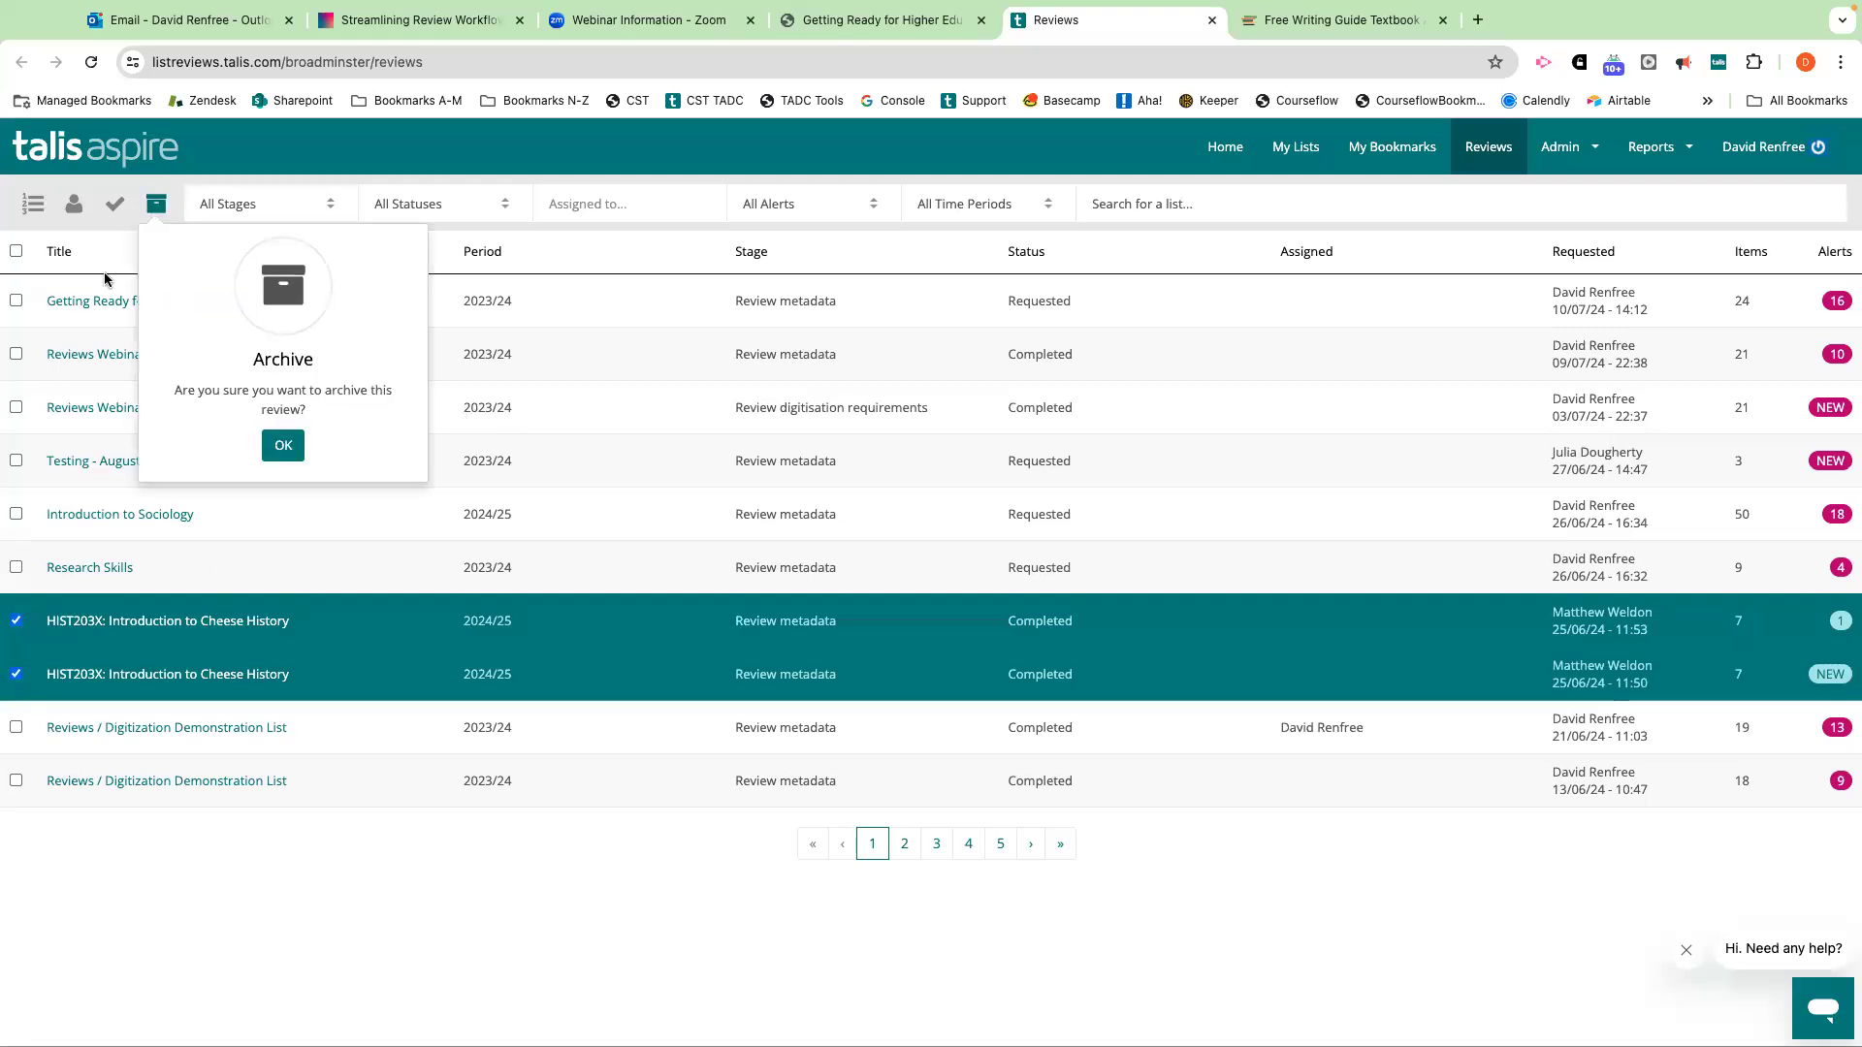
left_click(282, 446)
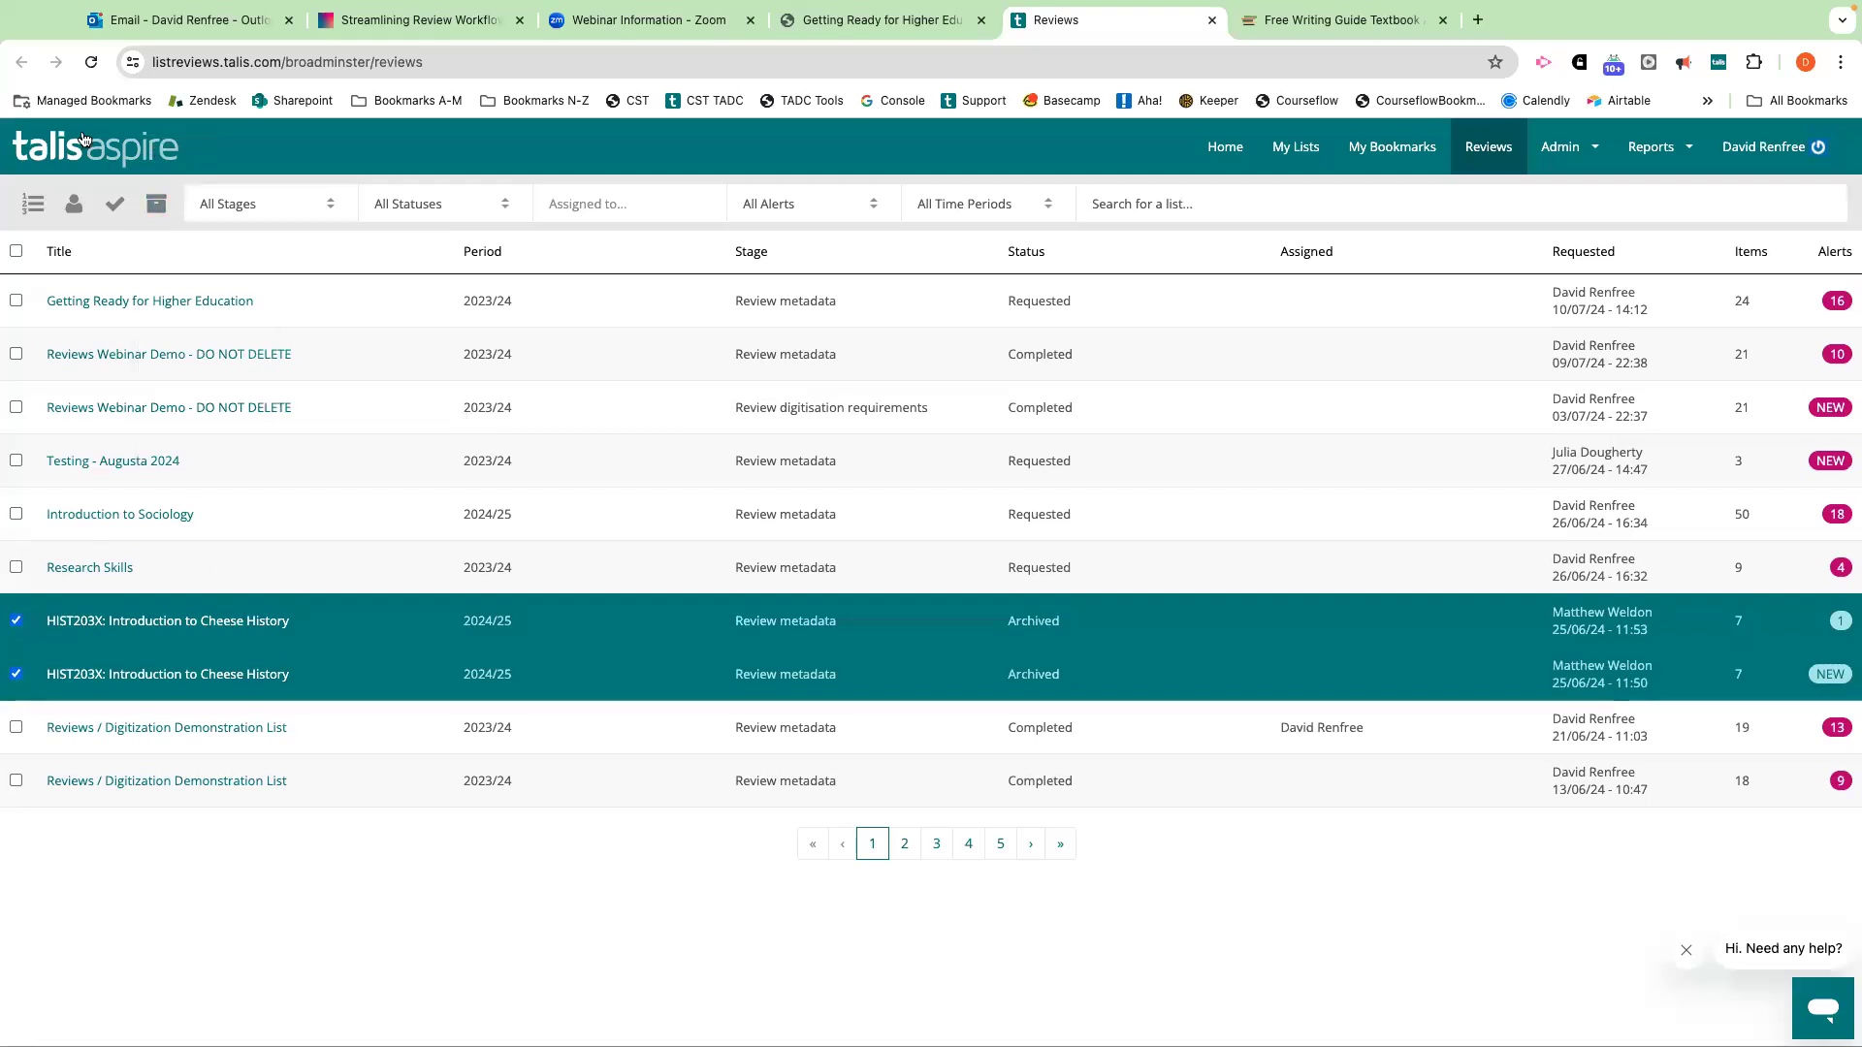
left_click(93, 64)
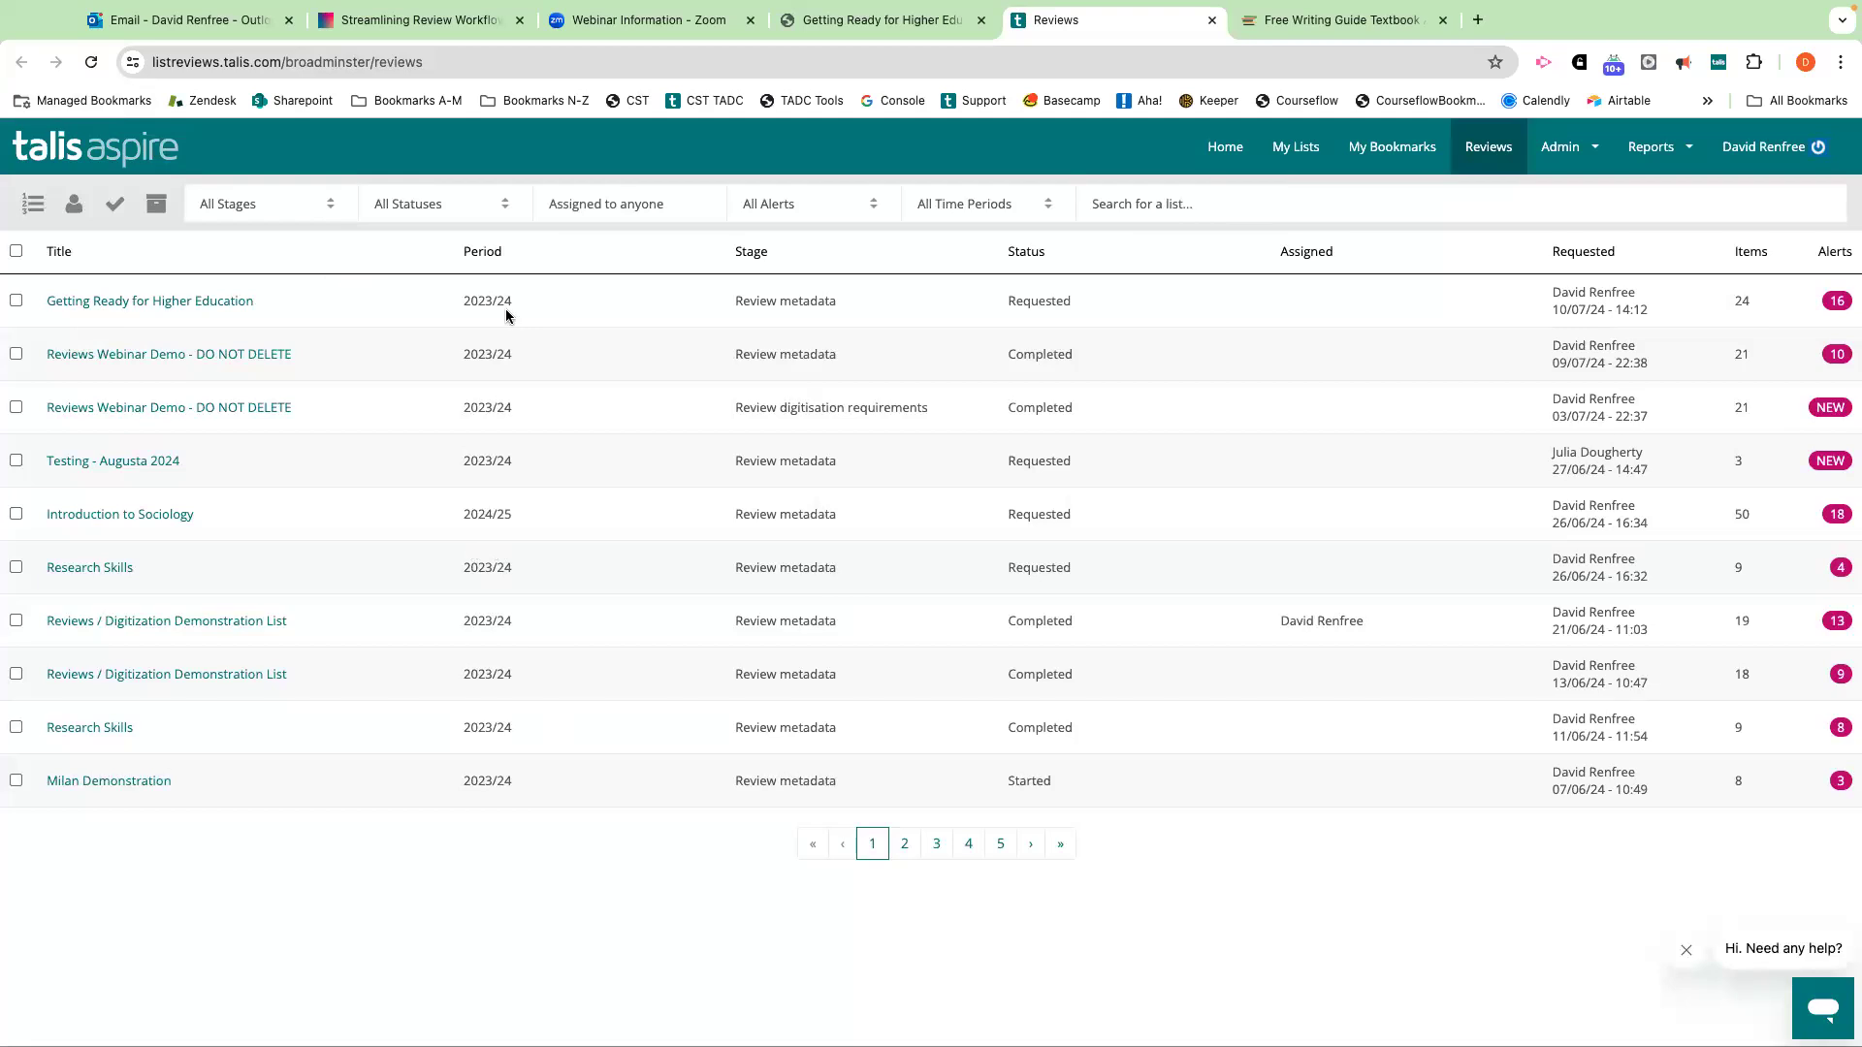
Filter the reviews by Archived status and return the filter to All Statuses.
left_click(501, 208)
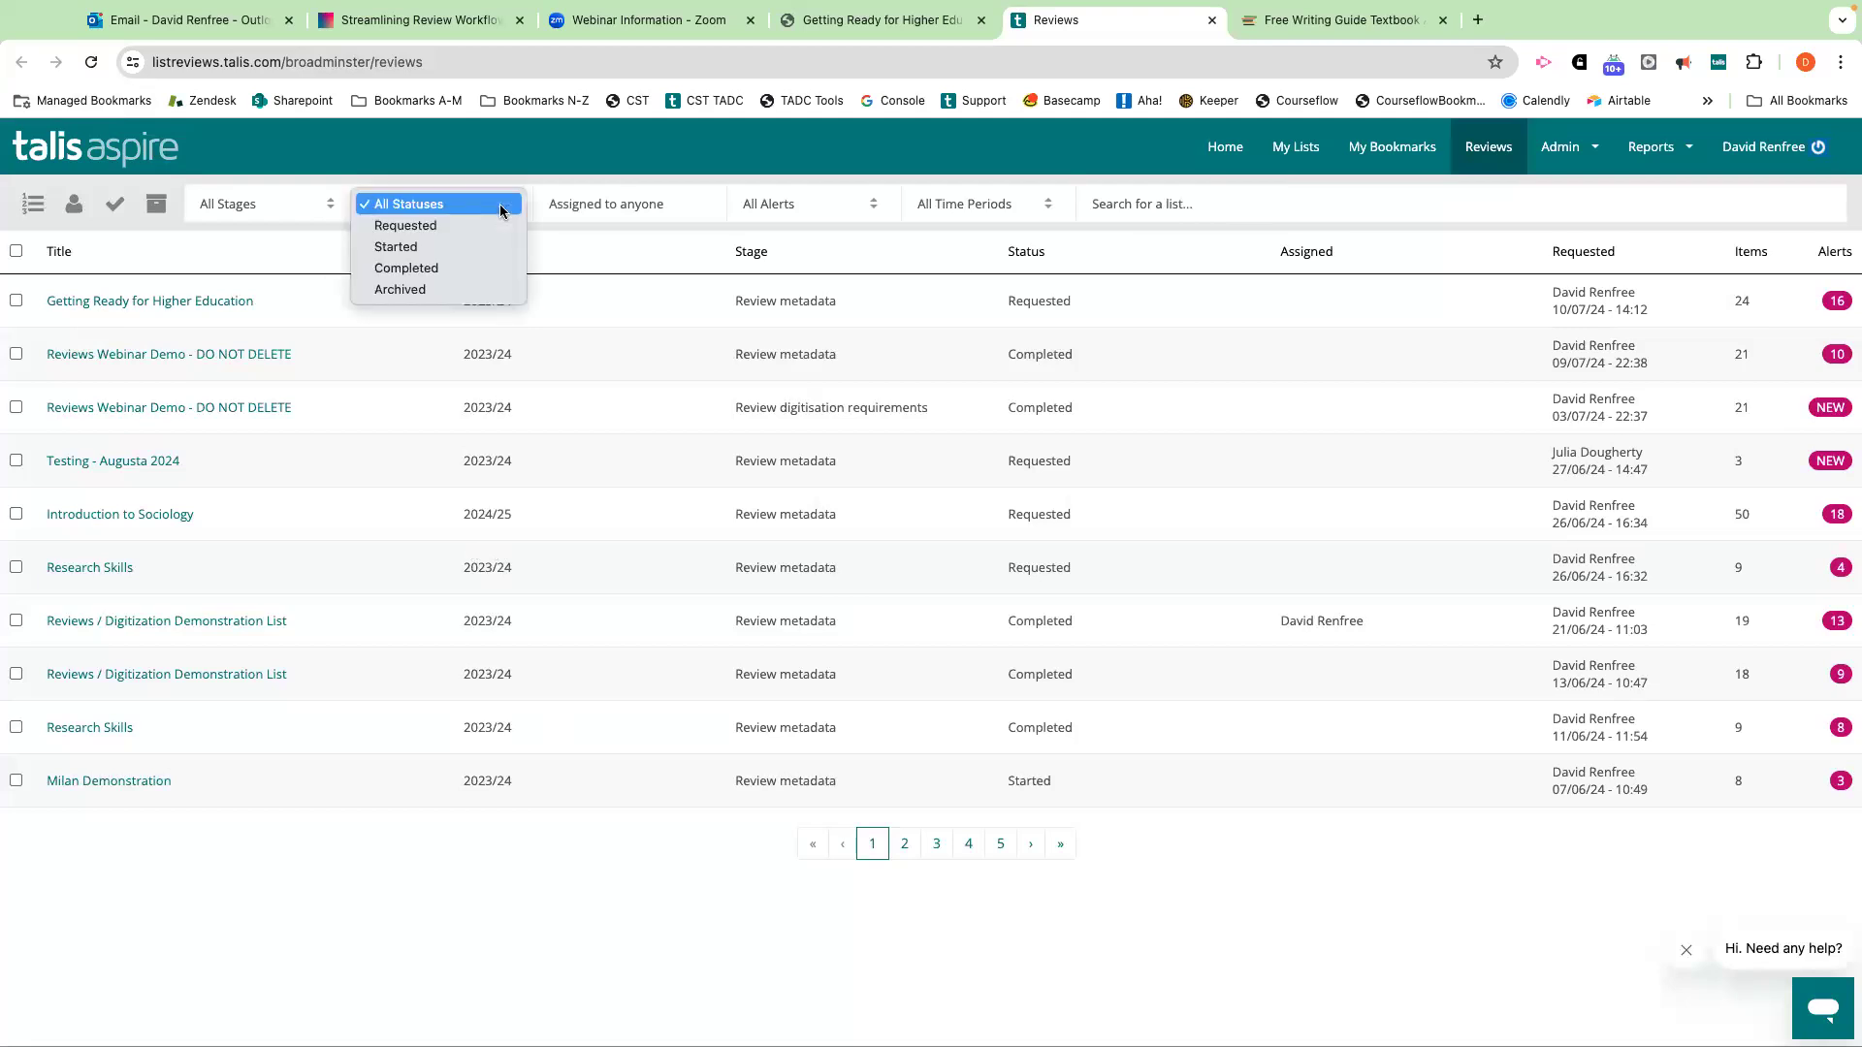
left_click(475, 289)
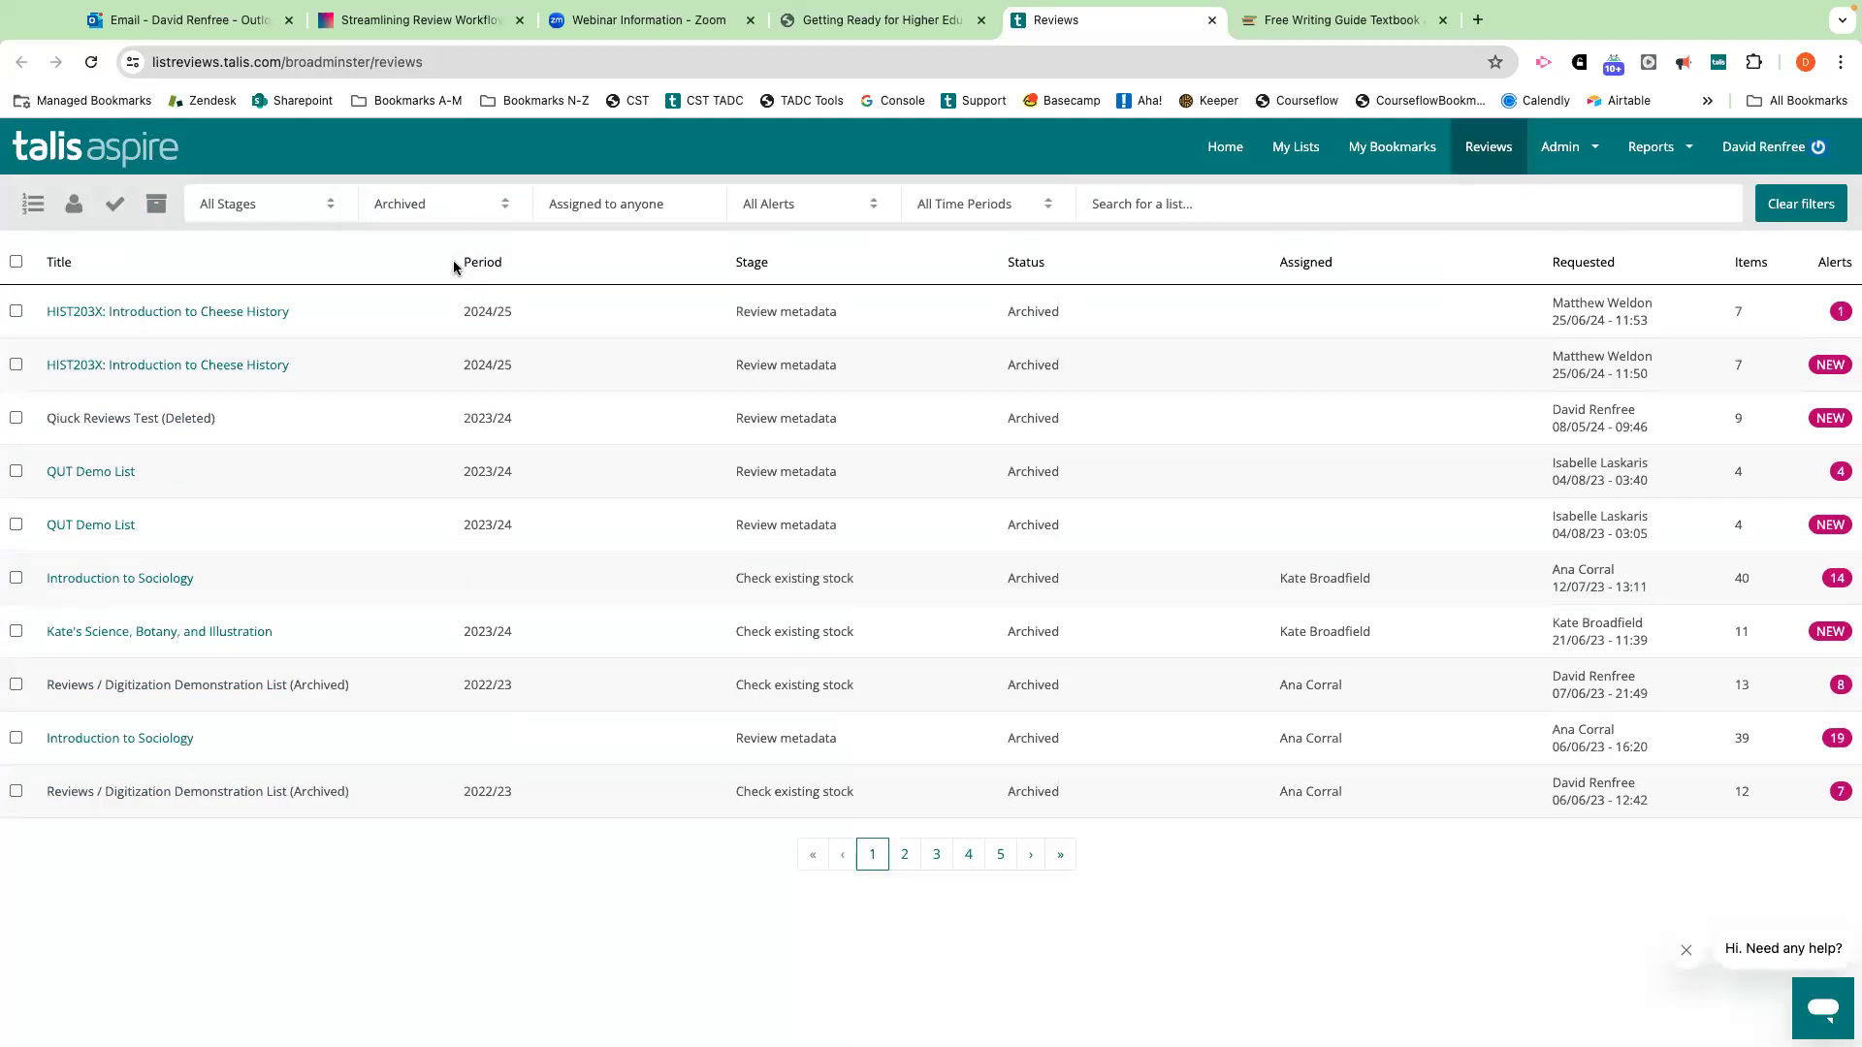
left_click(419, 208)
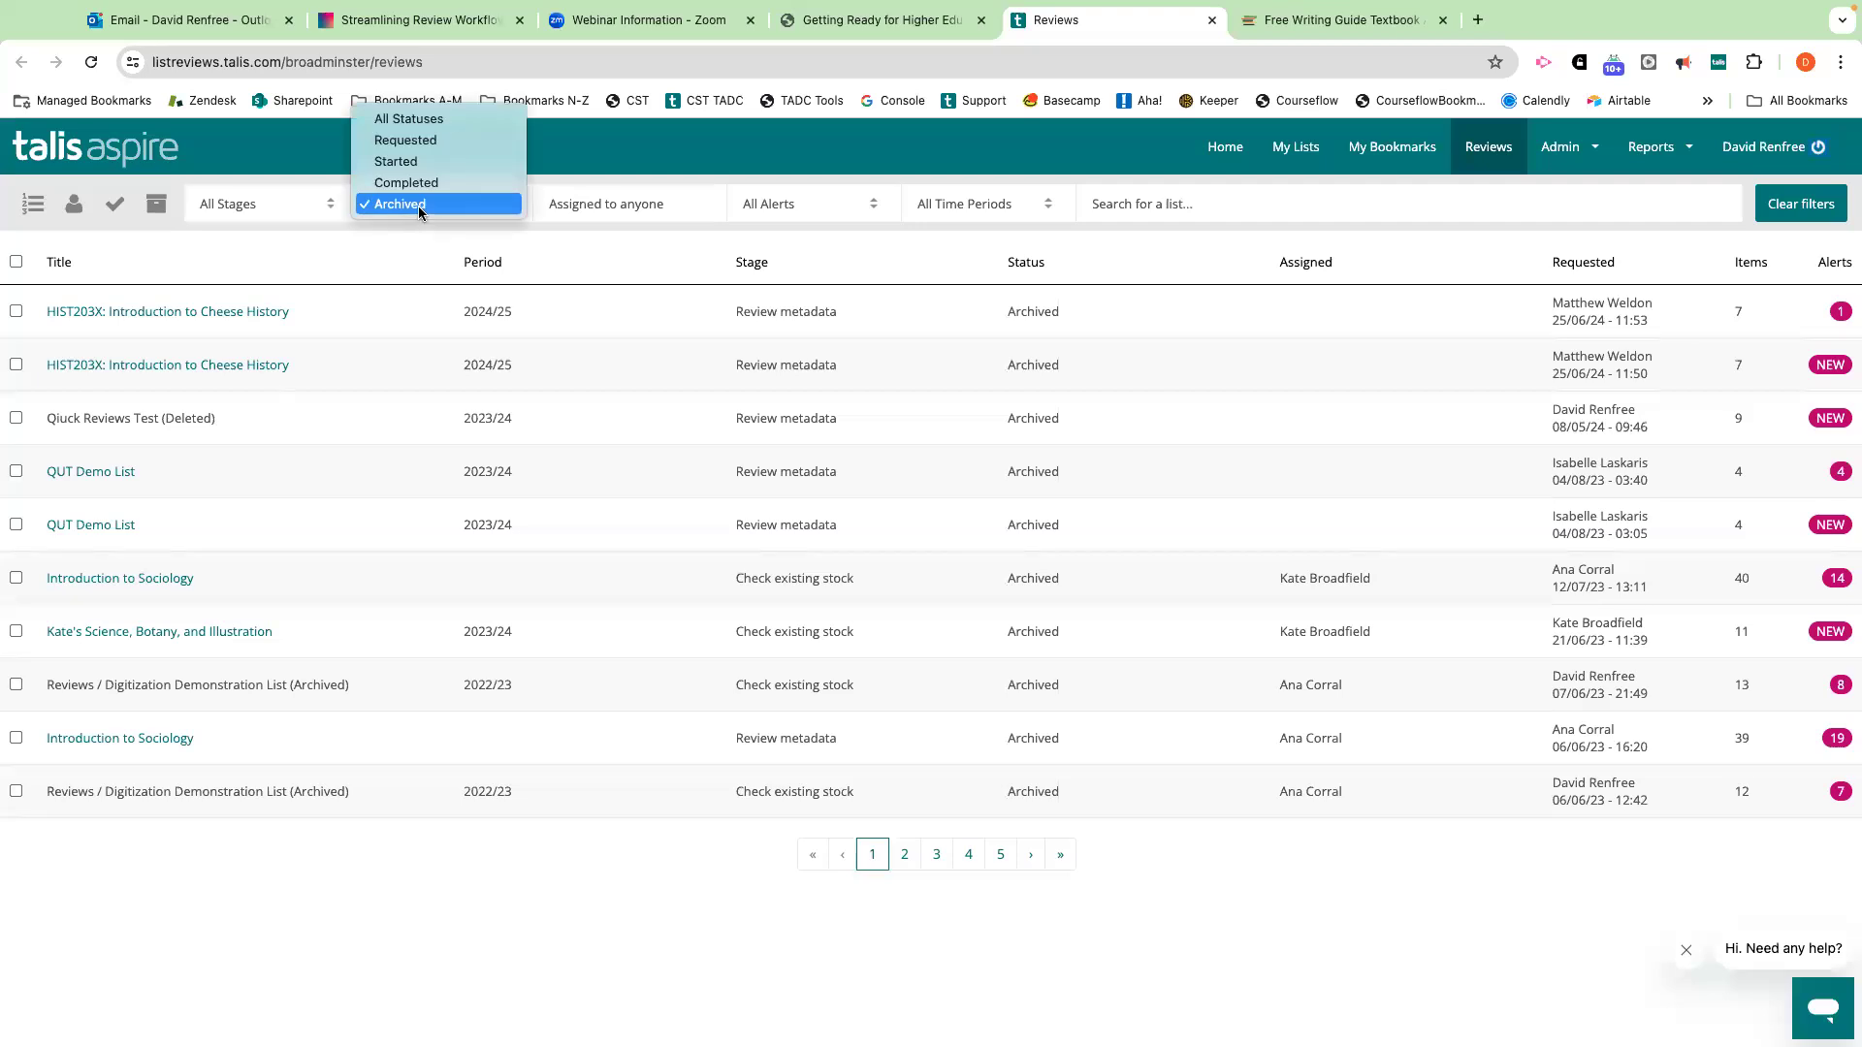
left_click(408, 121)
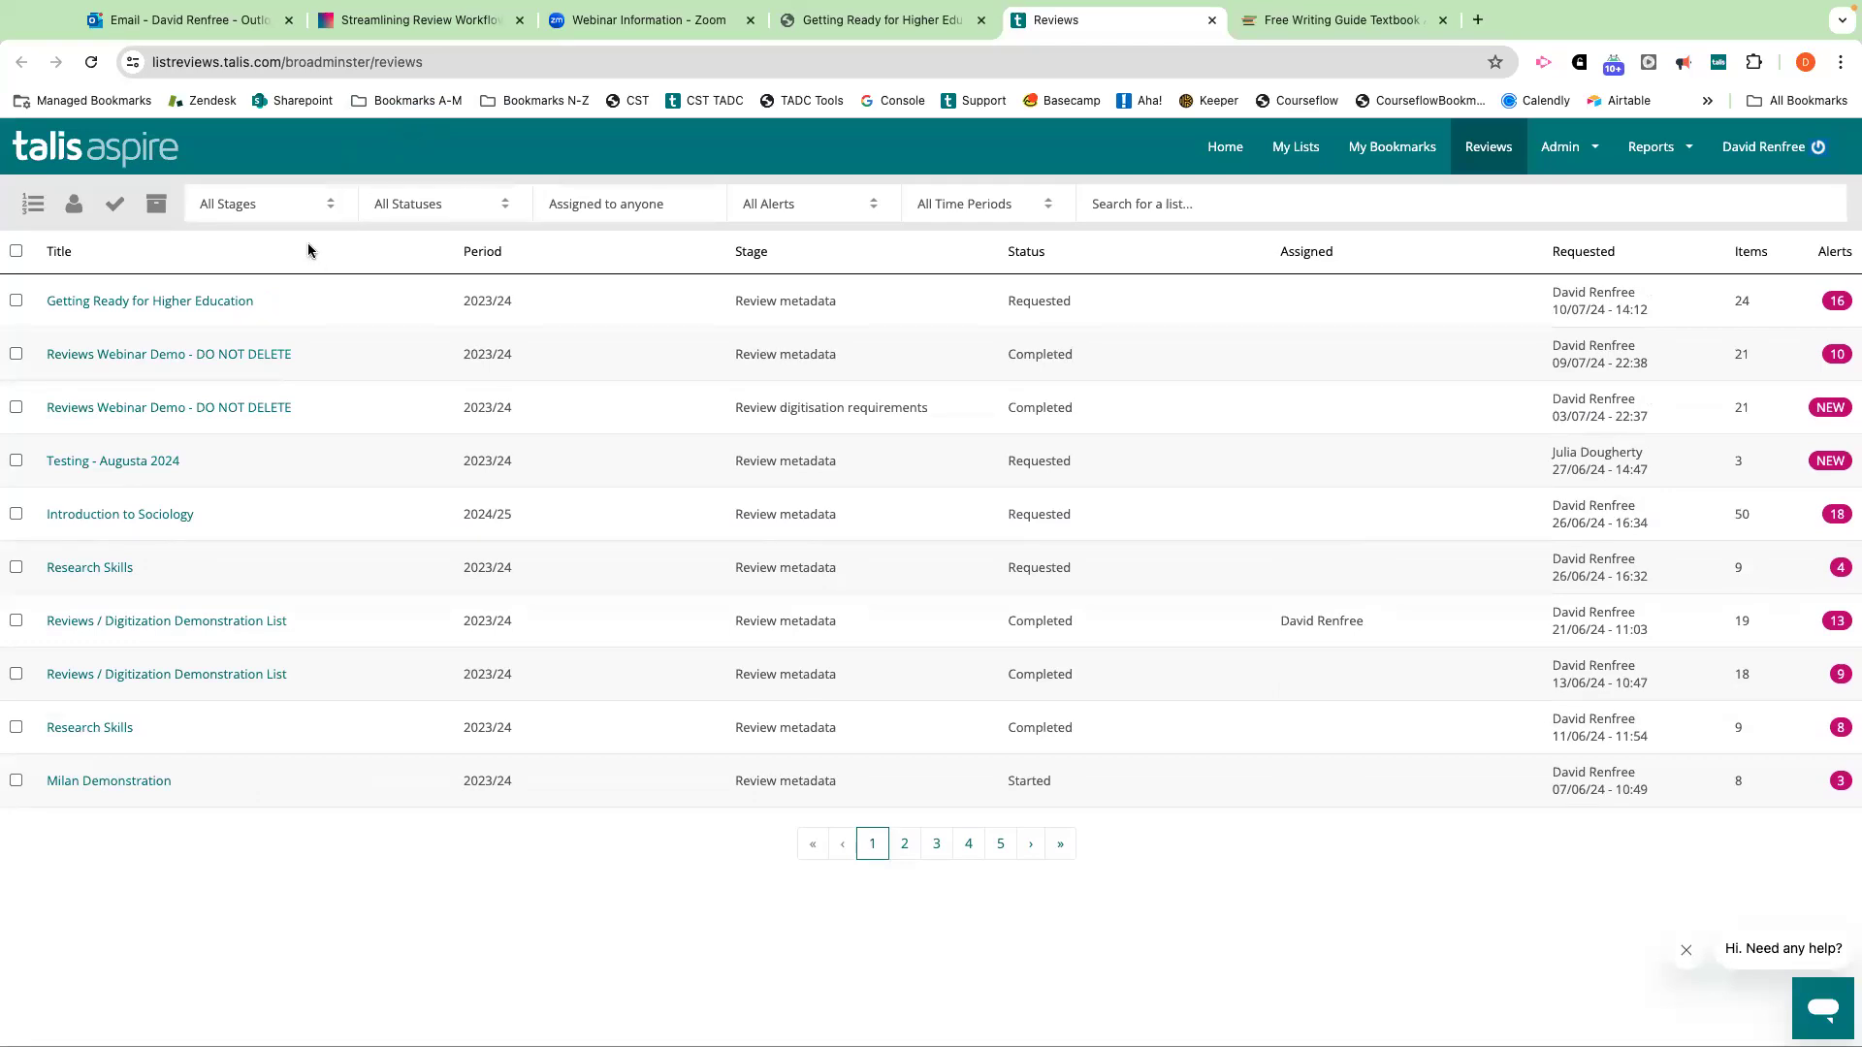
Filter the reviews to those with Started status that are Assigned to me.
left_click(404, 205)
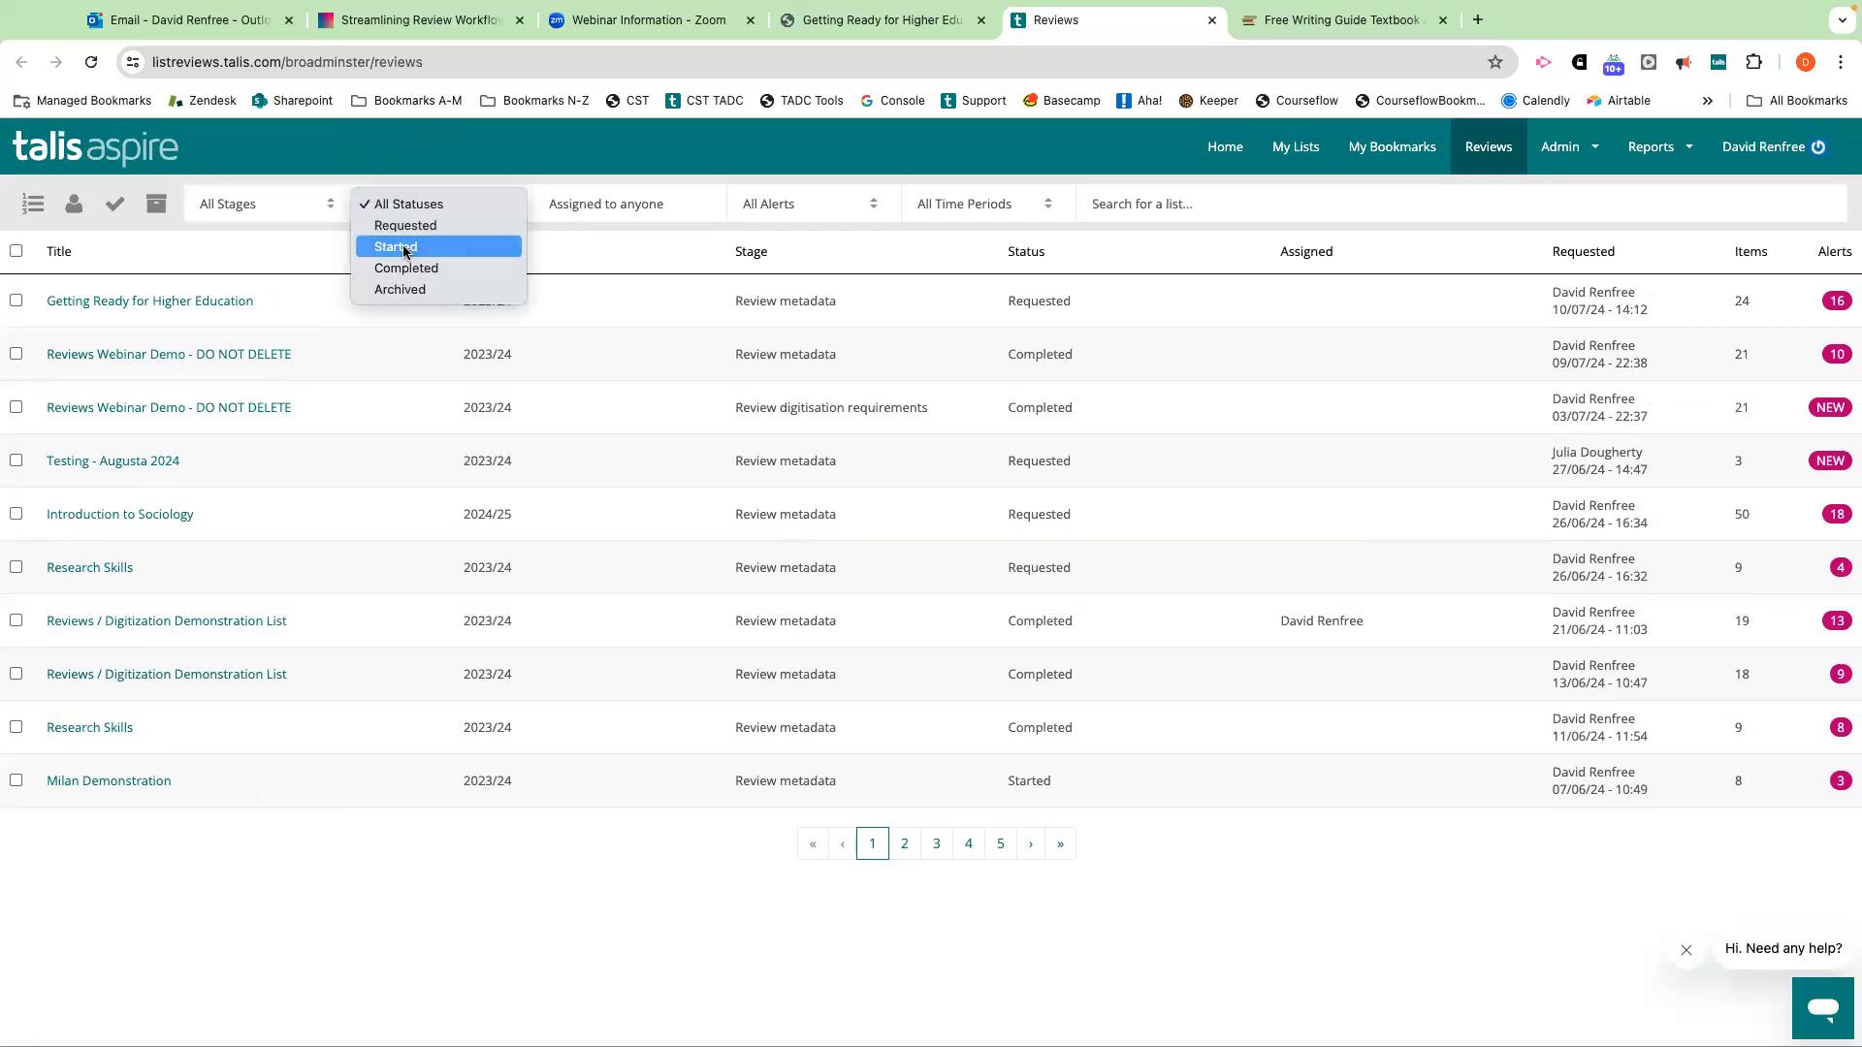
left_click(405, 247)
left_click(631, 204)
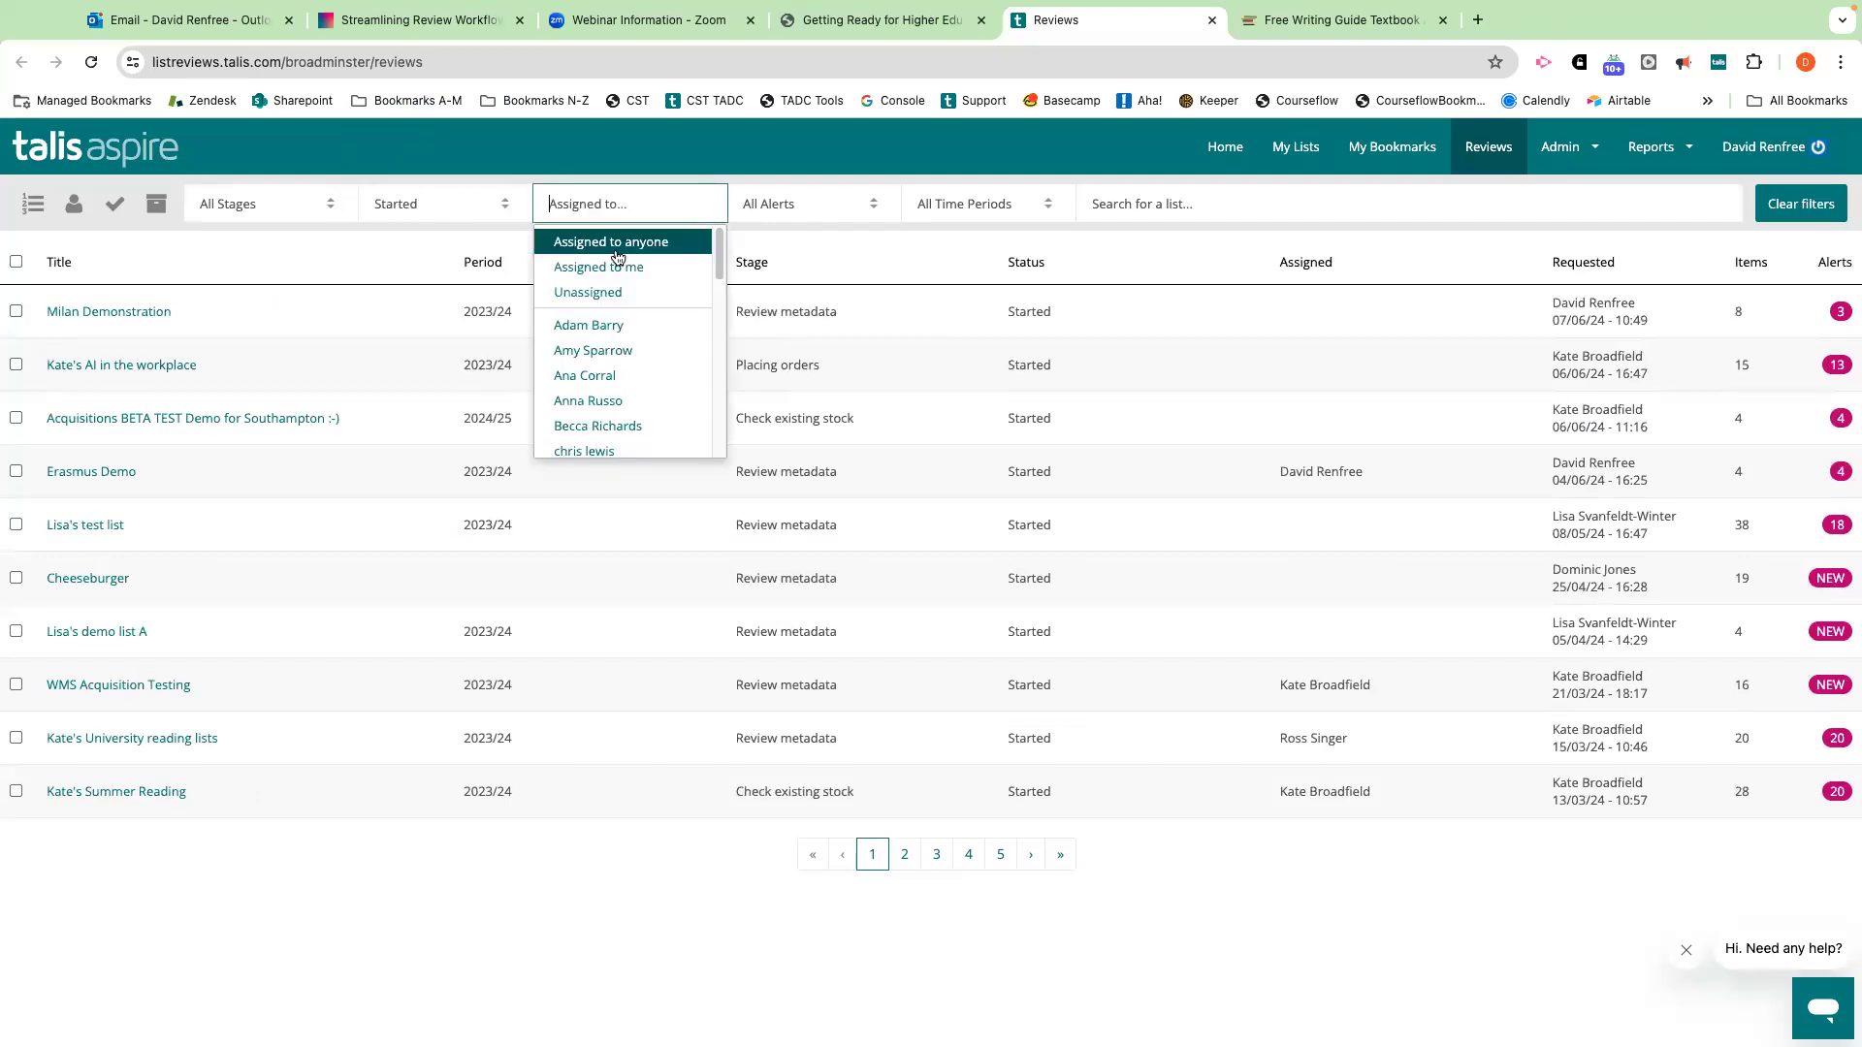
left_click(620, 267)
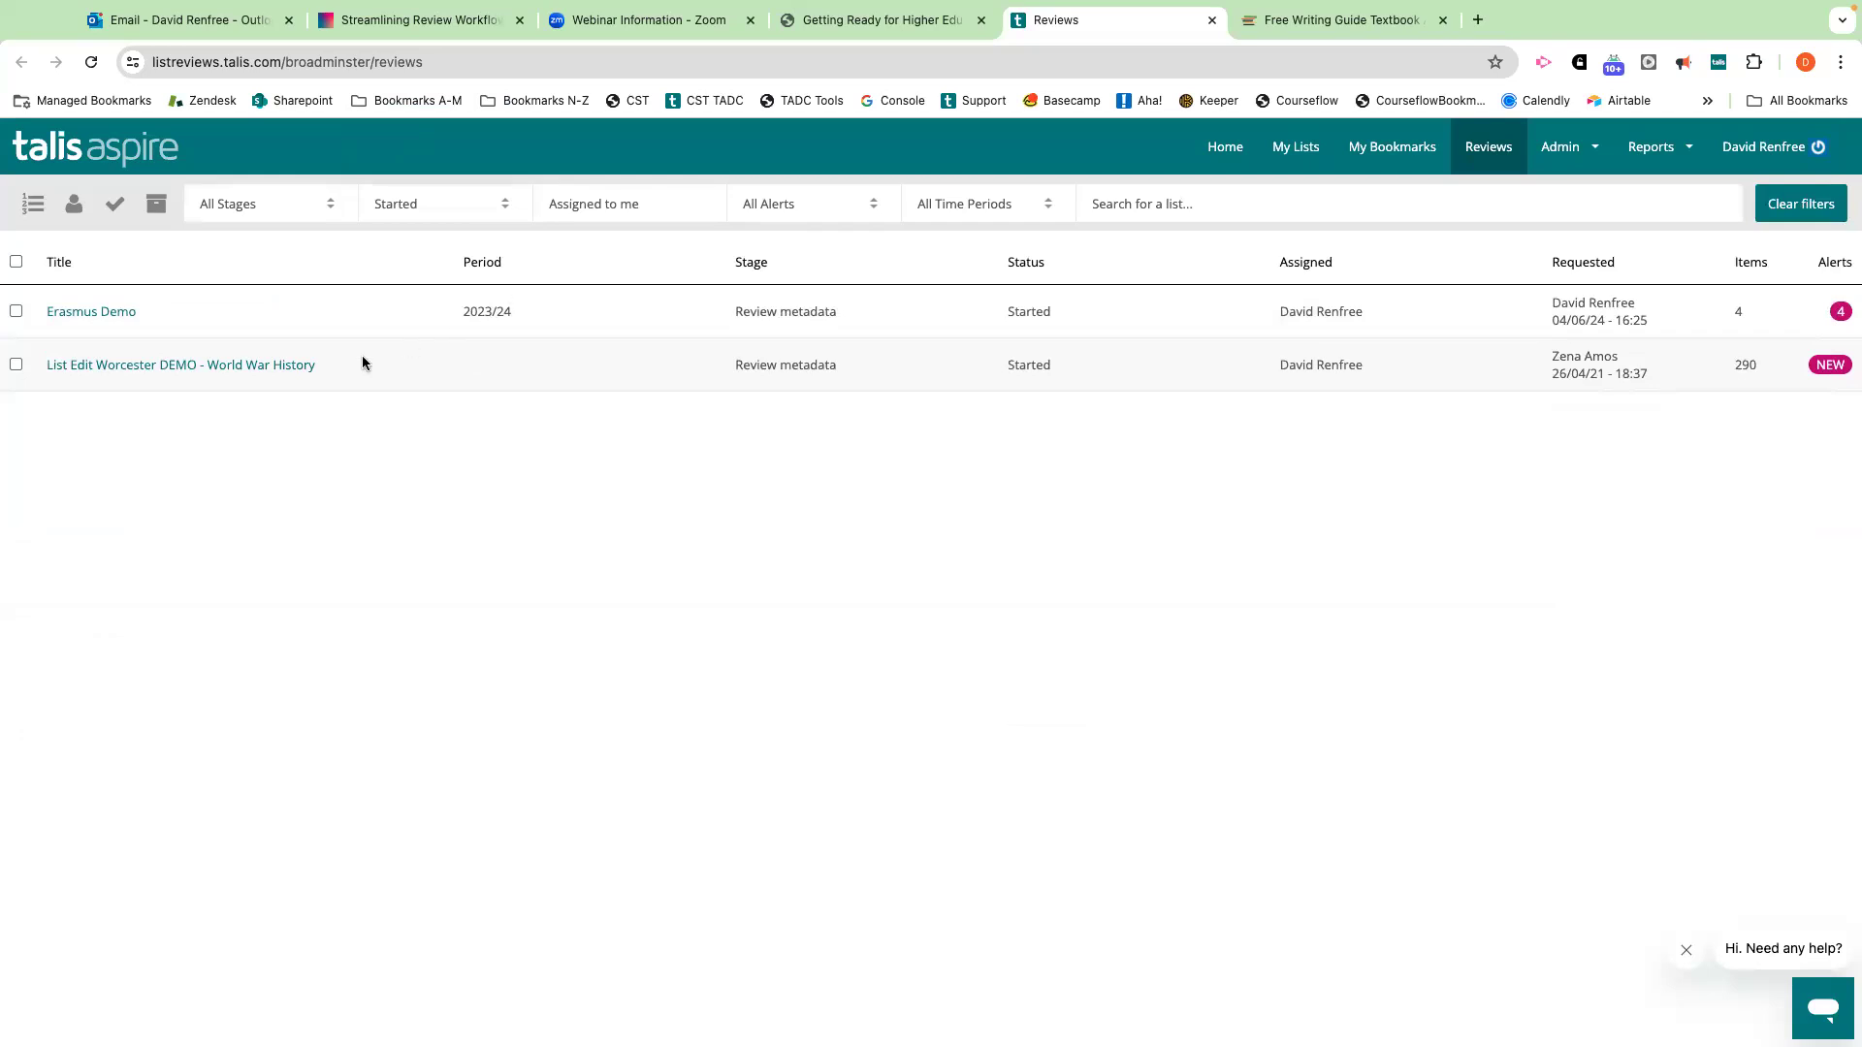
View the List Edit Worcester DEMO - World War History review, return to the reviews table and clear the filters.
left_click(290, 366)
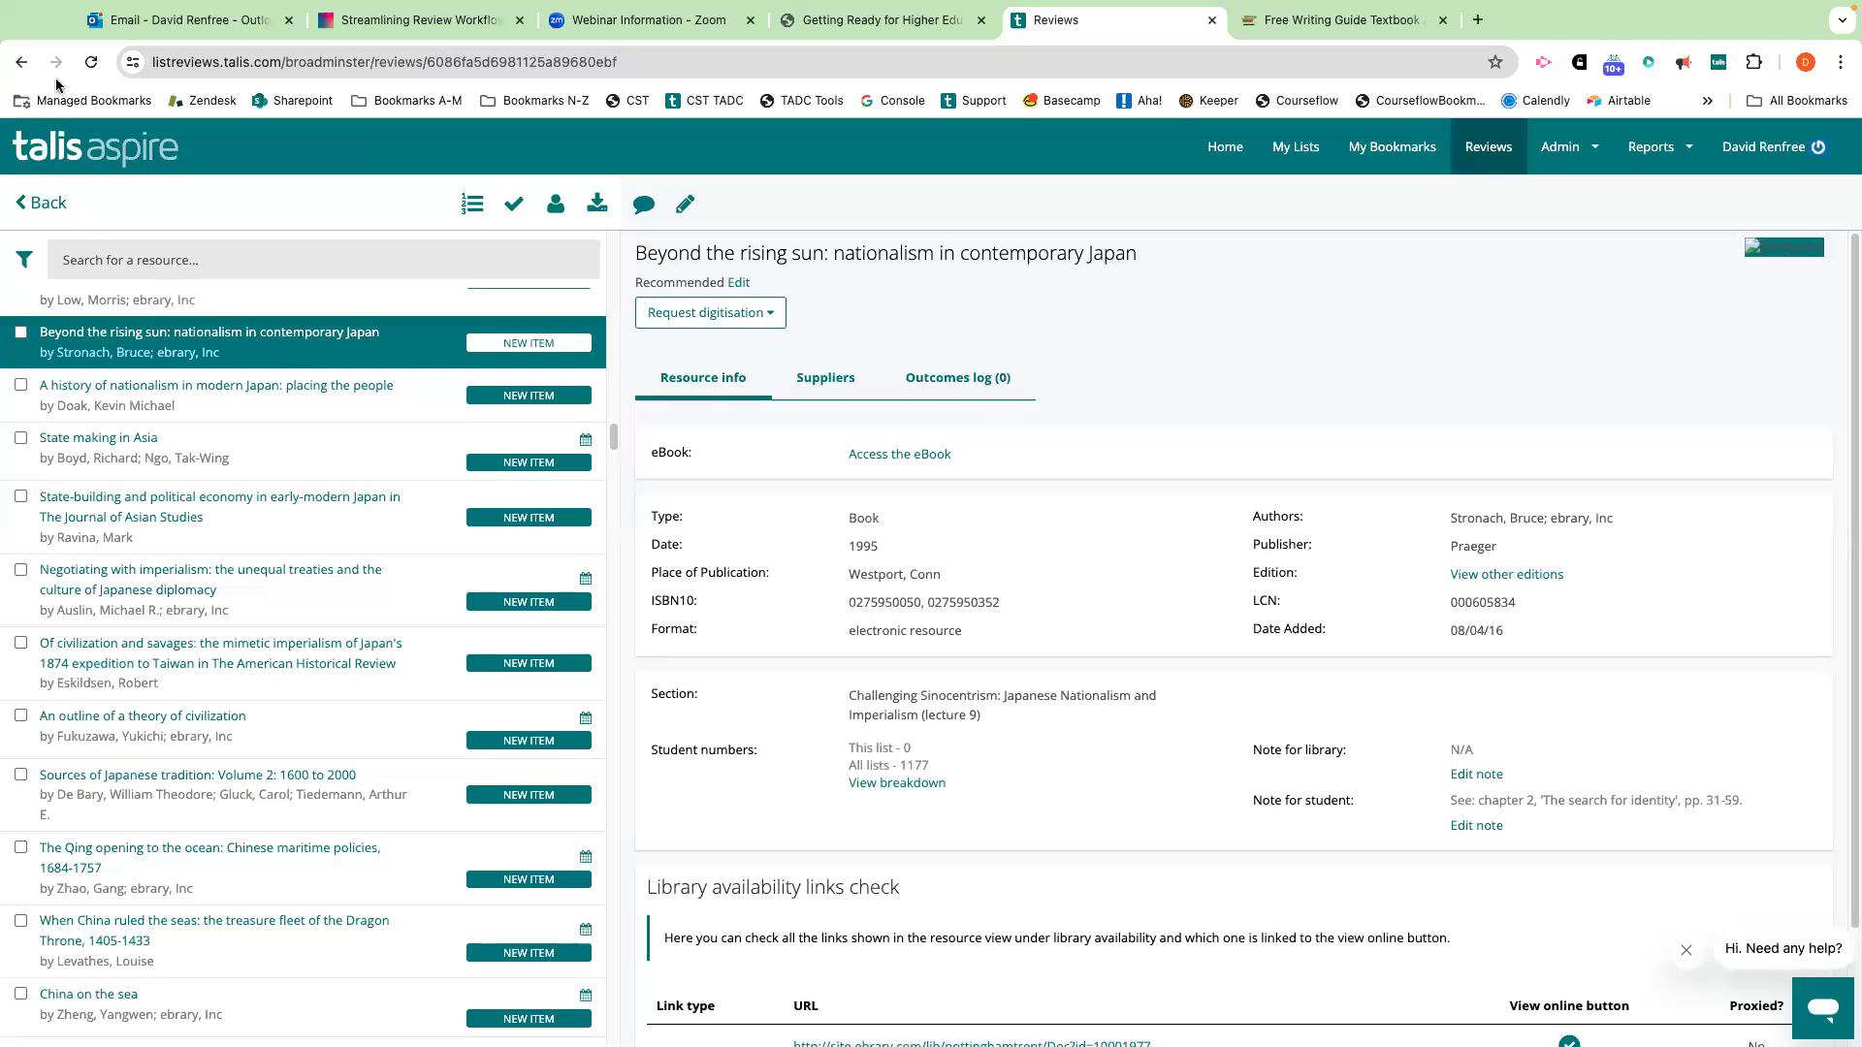
left_click(23, 63)
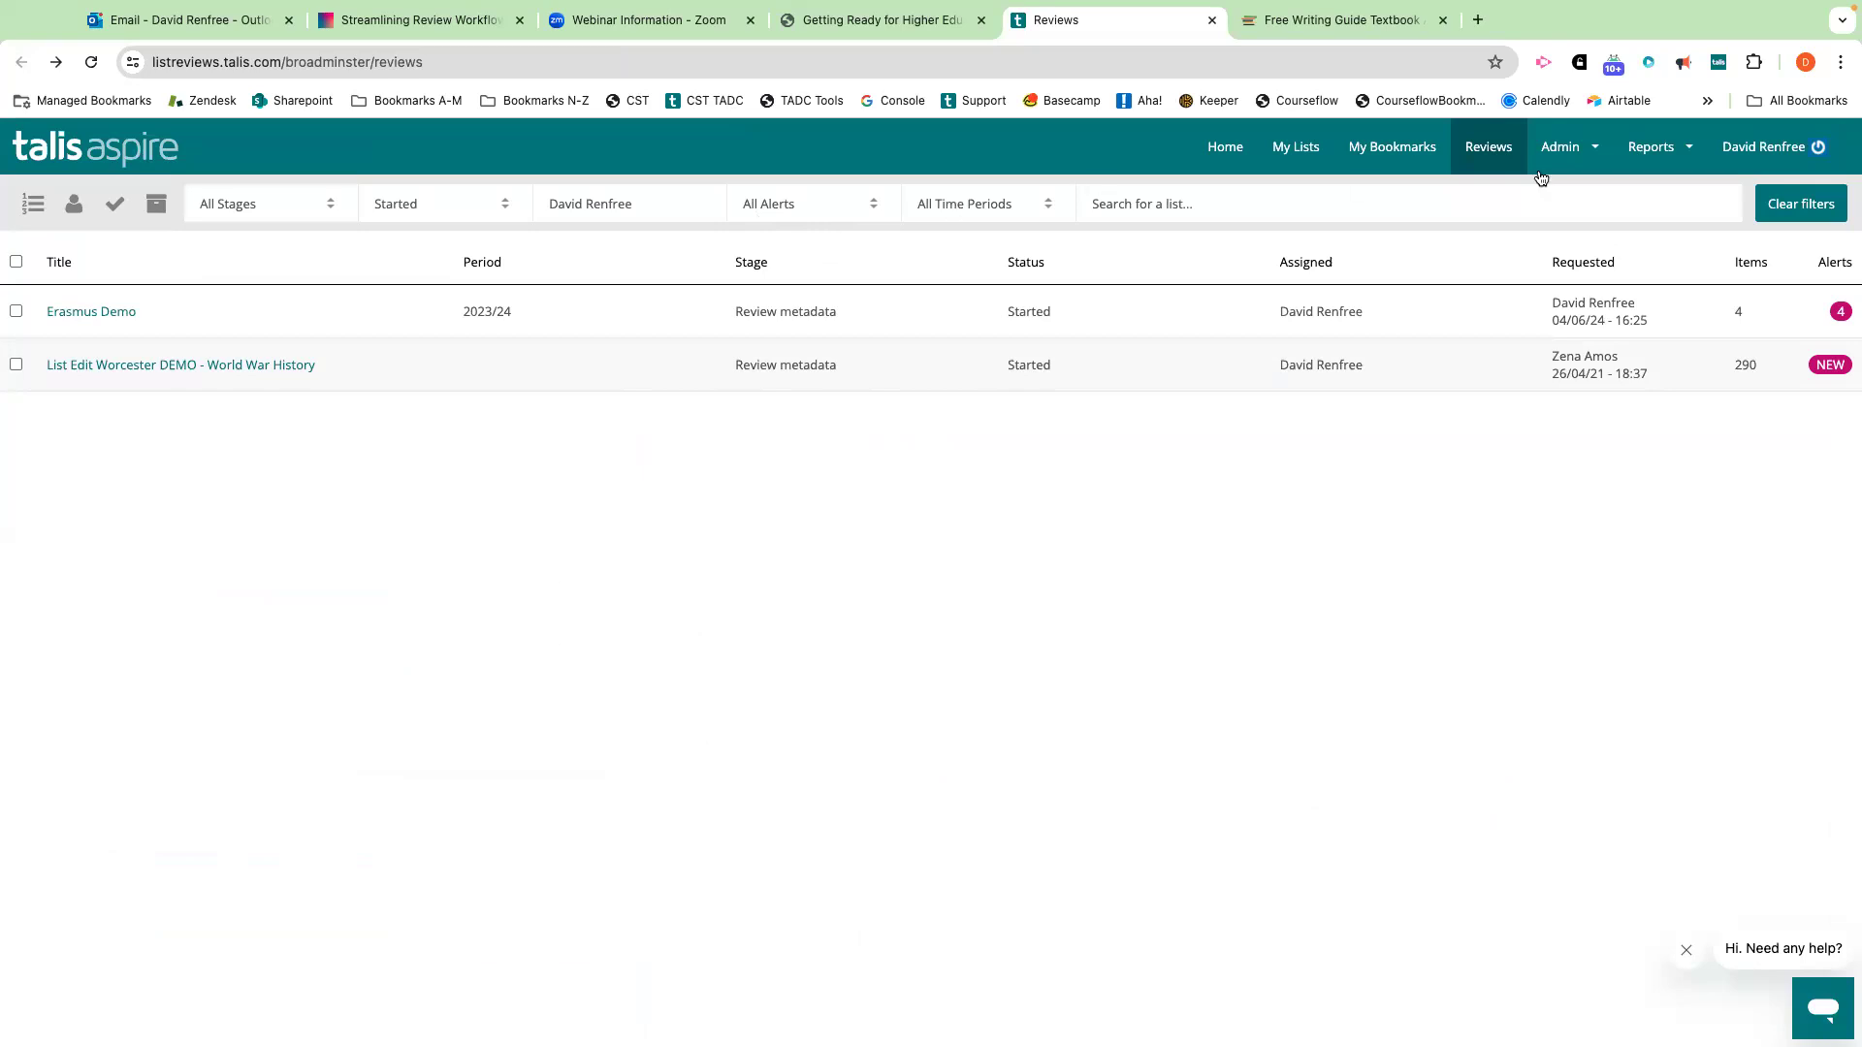
left_click(1800, 202)
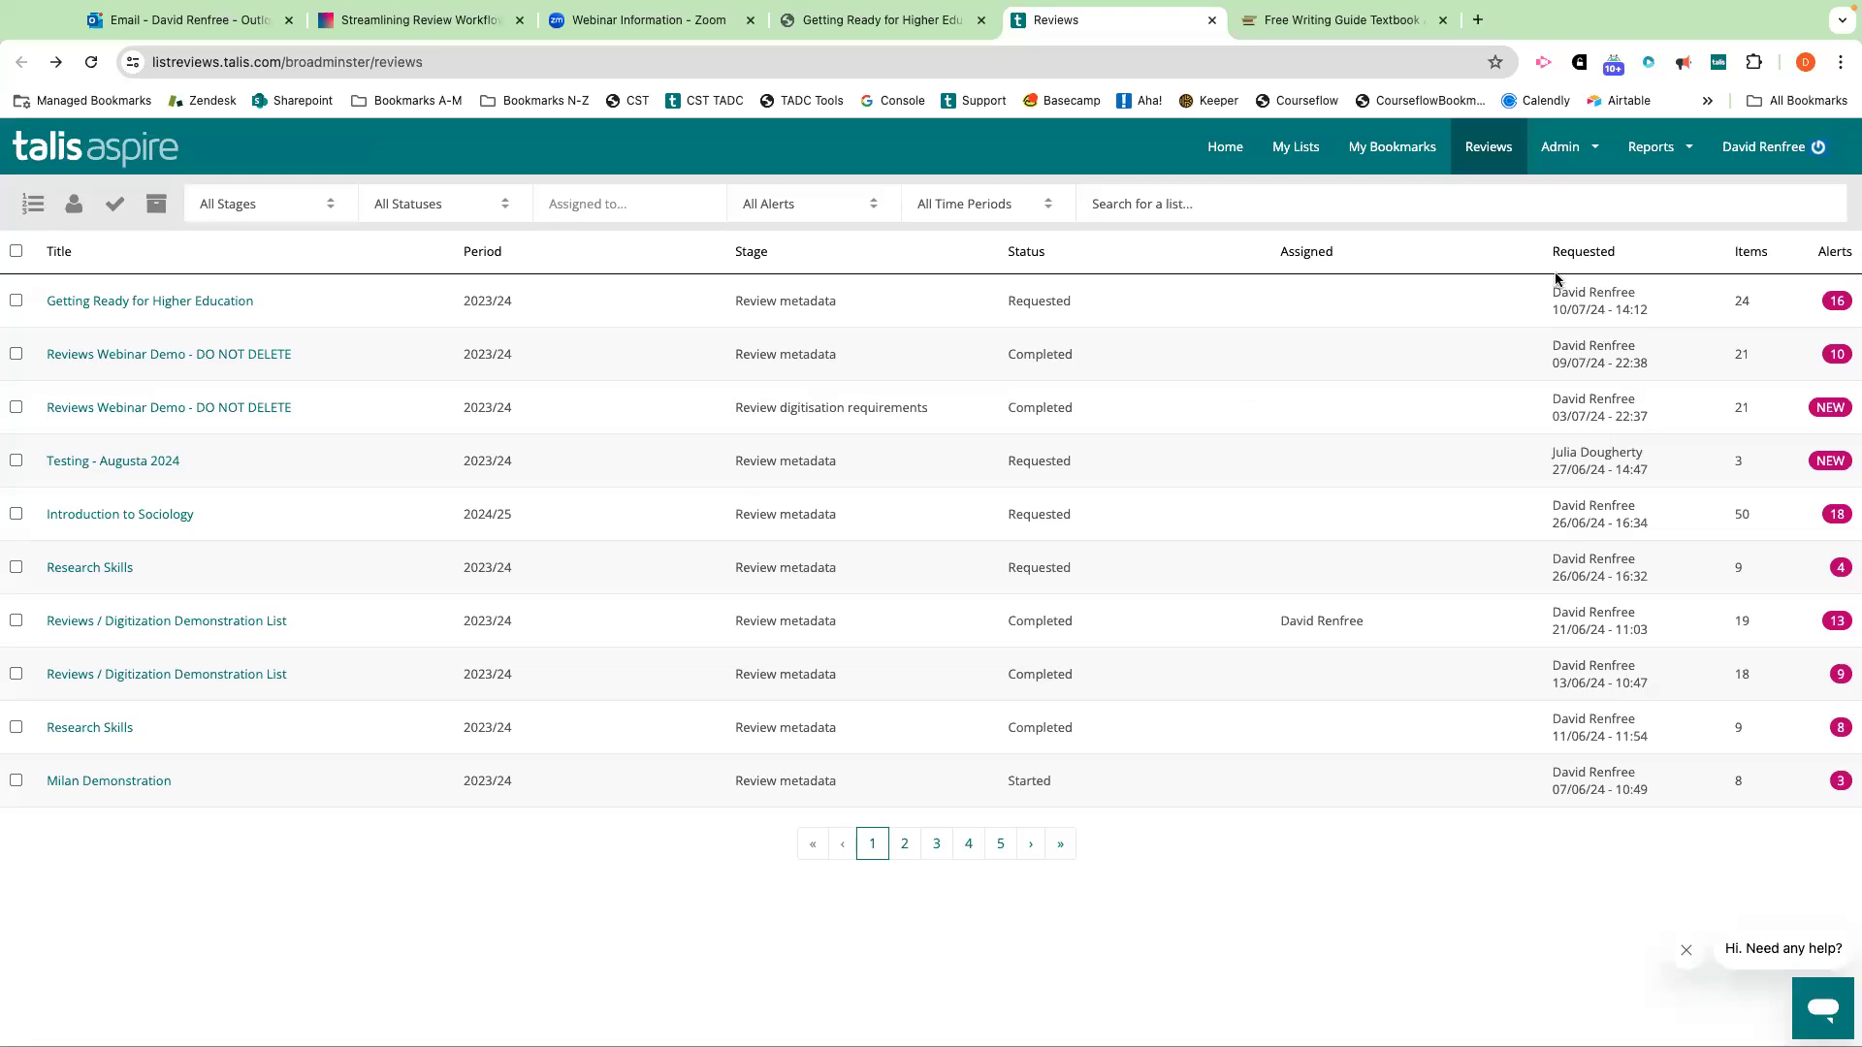
left_click_drag(1552, 292, 1629, 388)
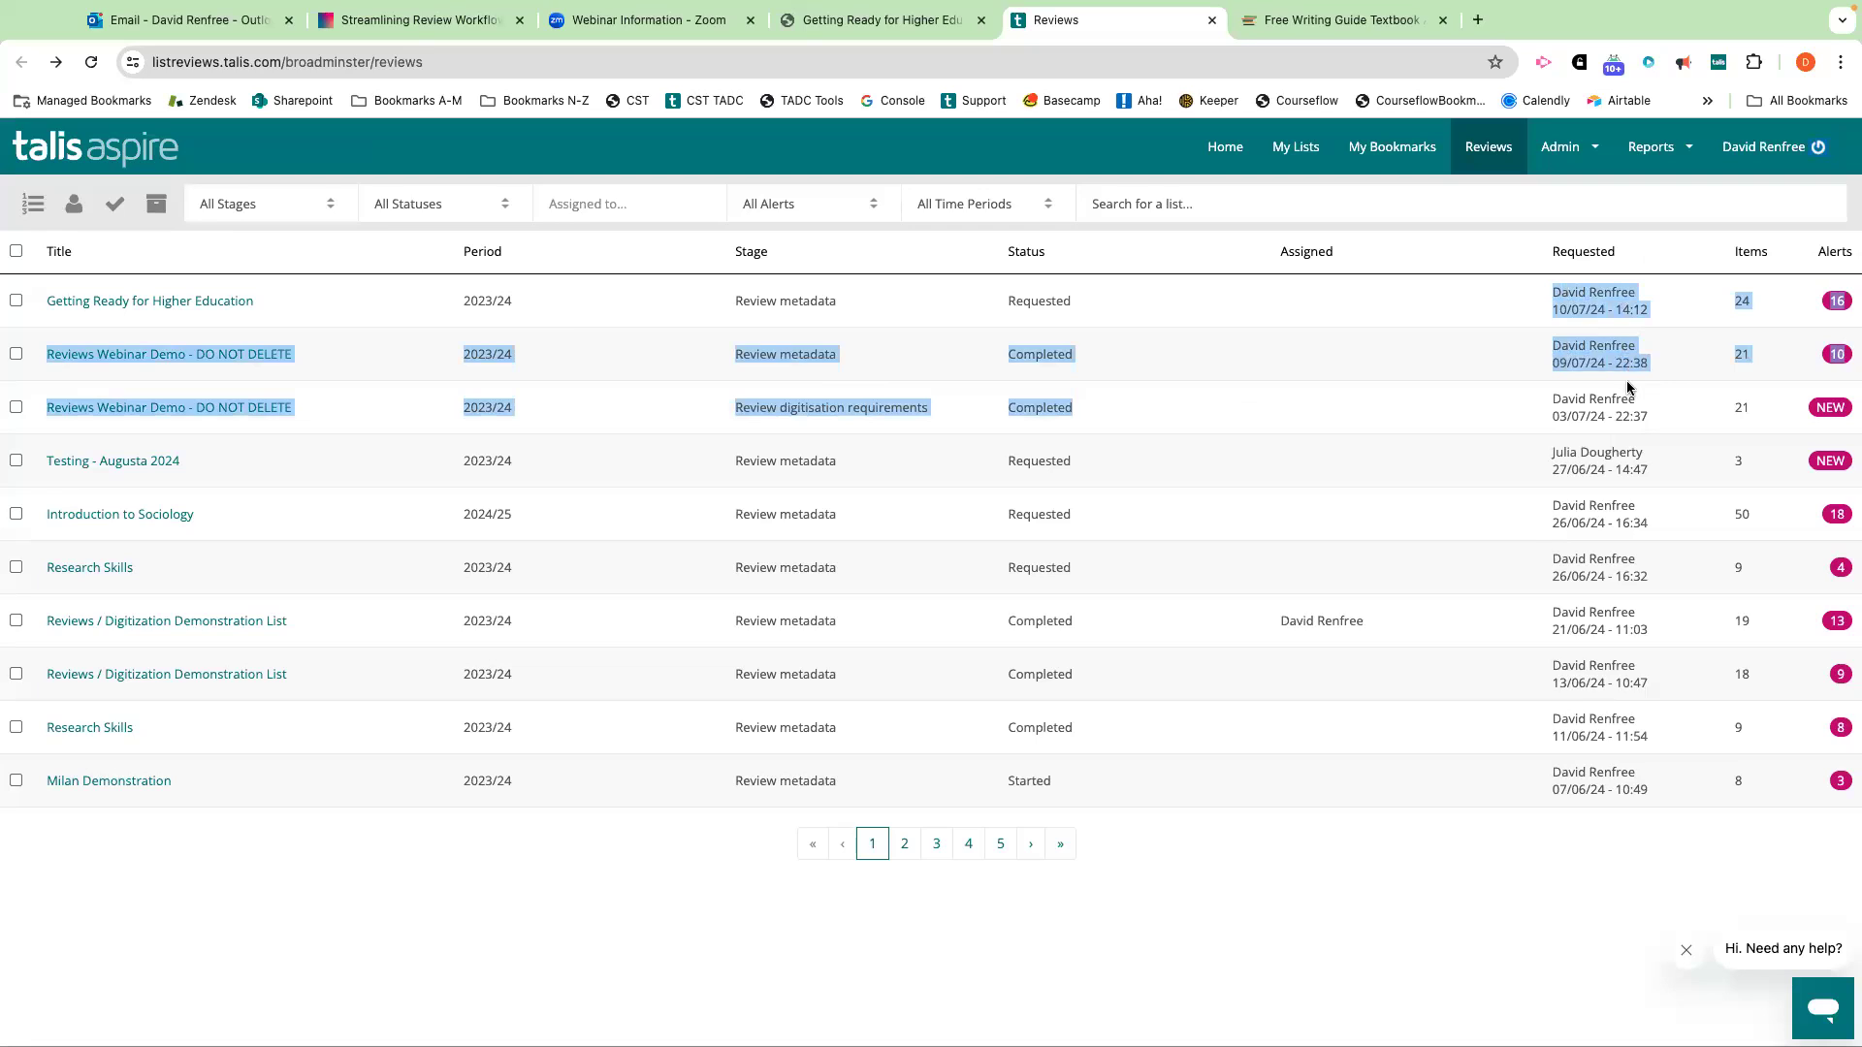
left_click(1586, 292)
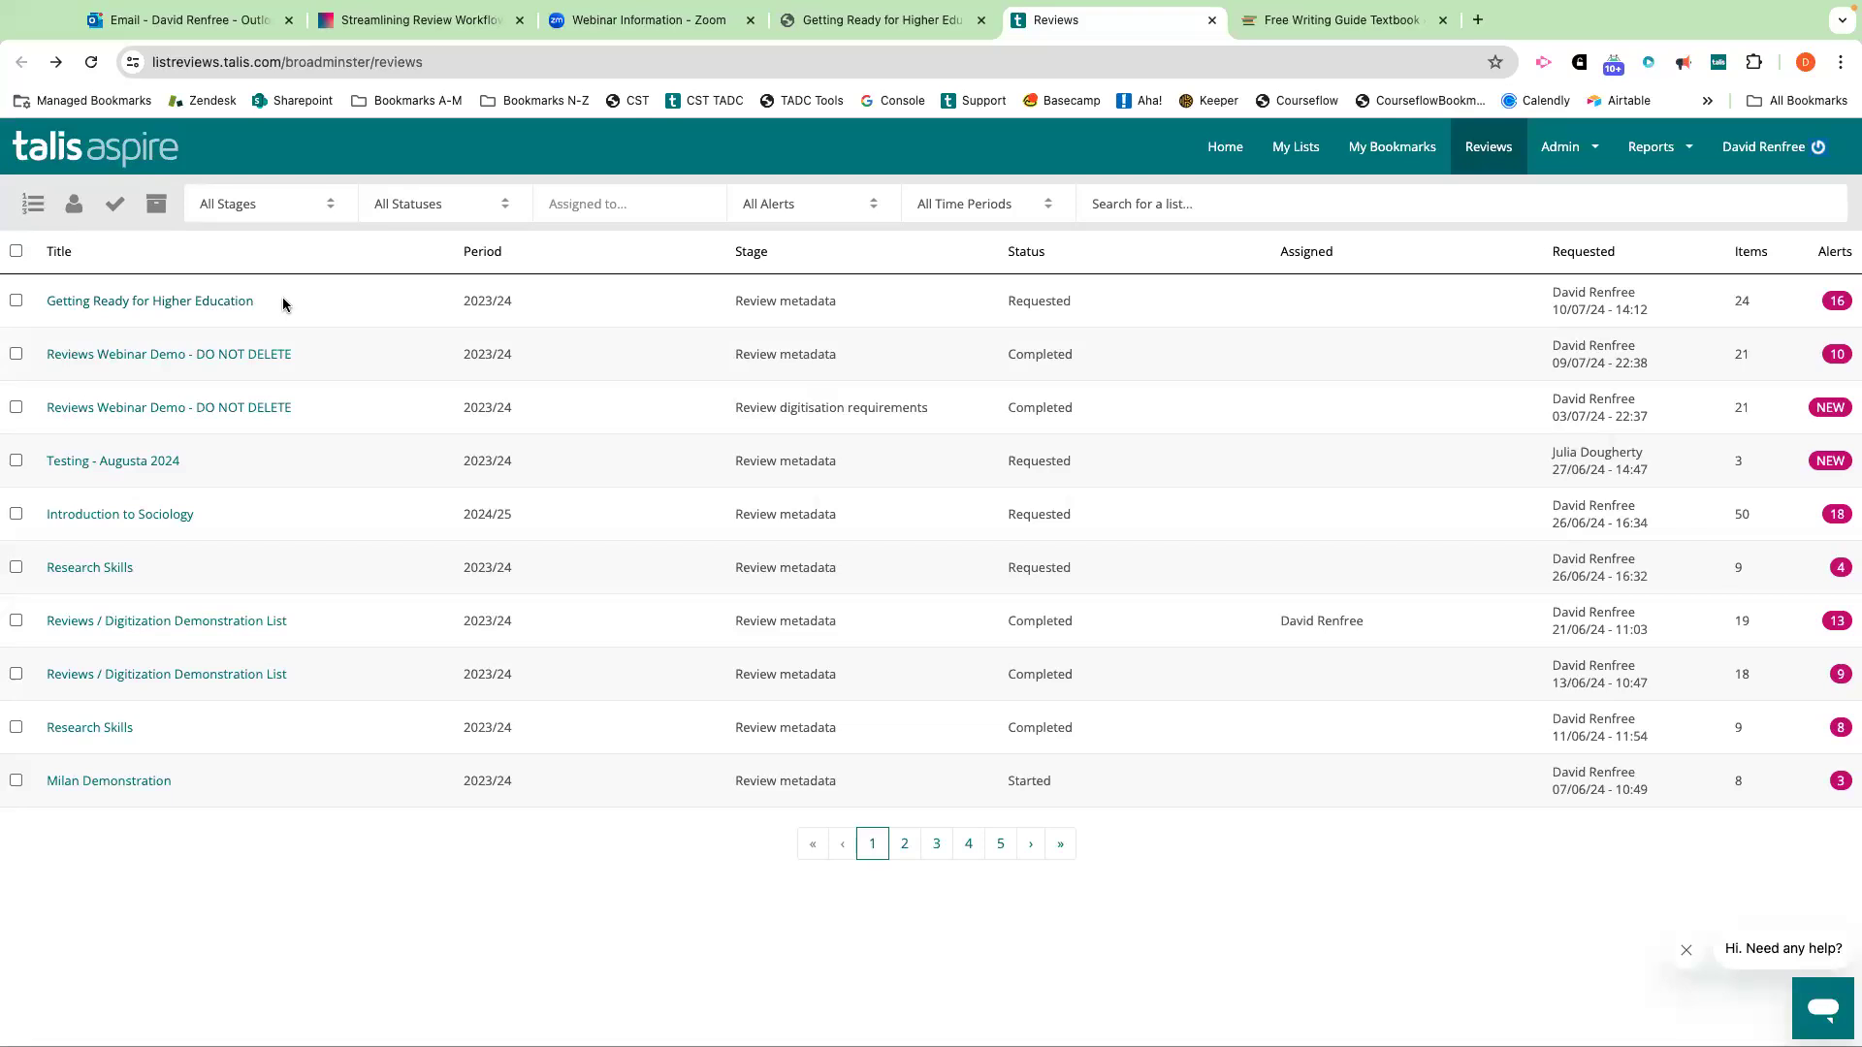
Open the Getting Ready for Higher Education review and expand its summary to show the time period and hierarchy.
left_click(184, 304)
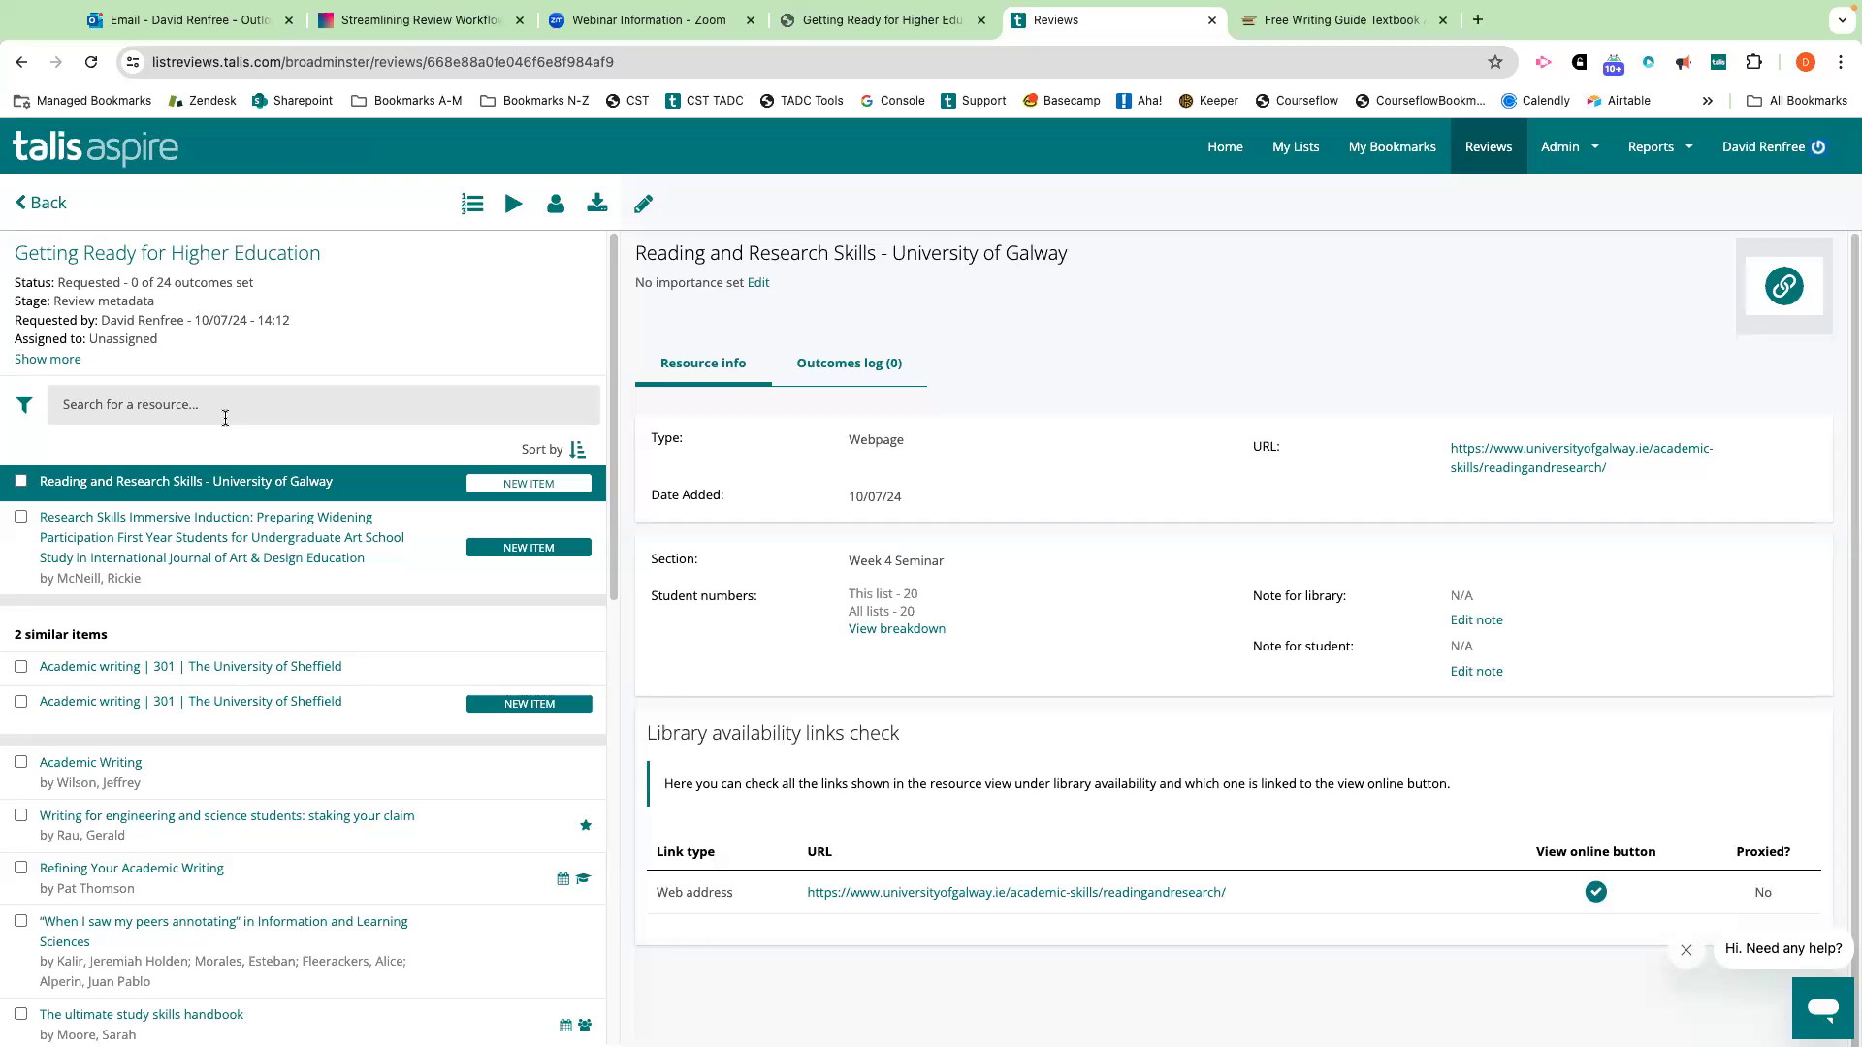
left_click(37, 360)
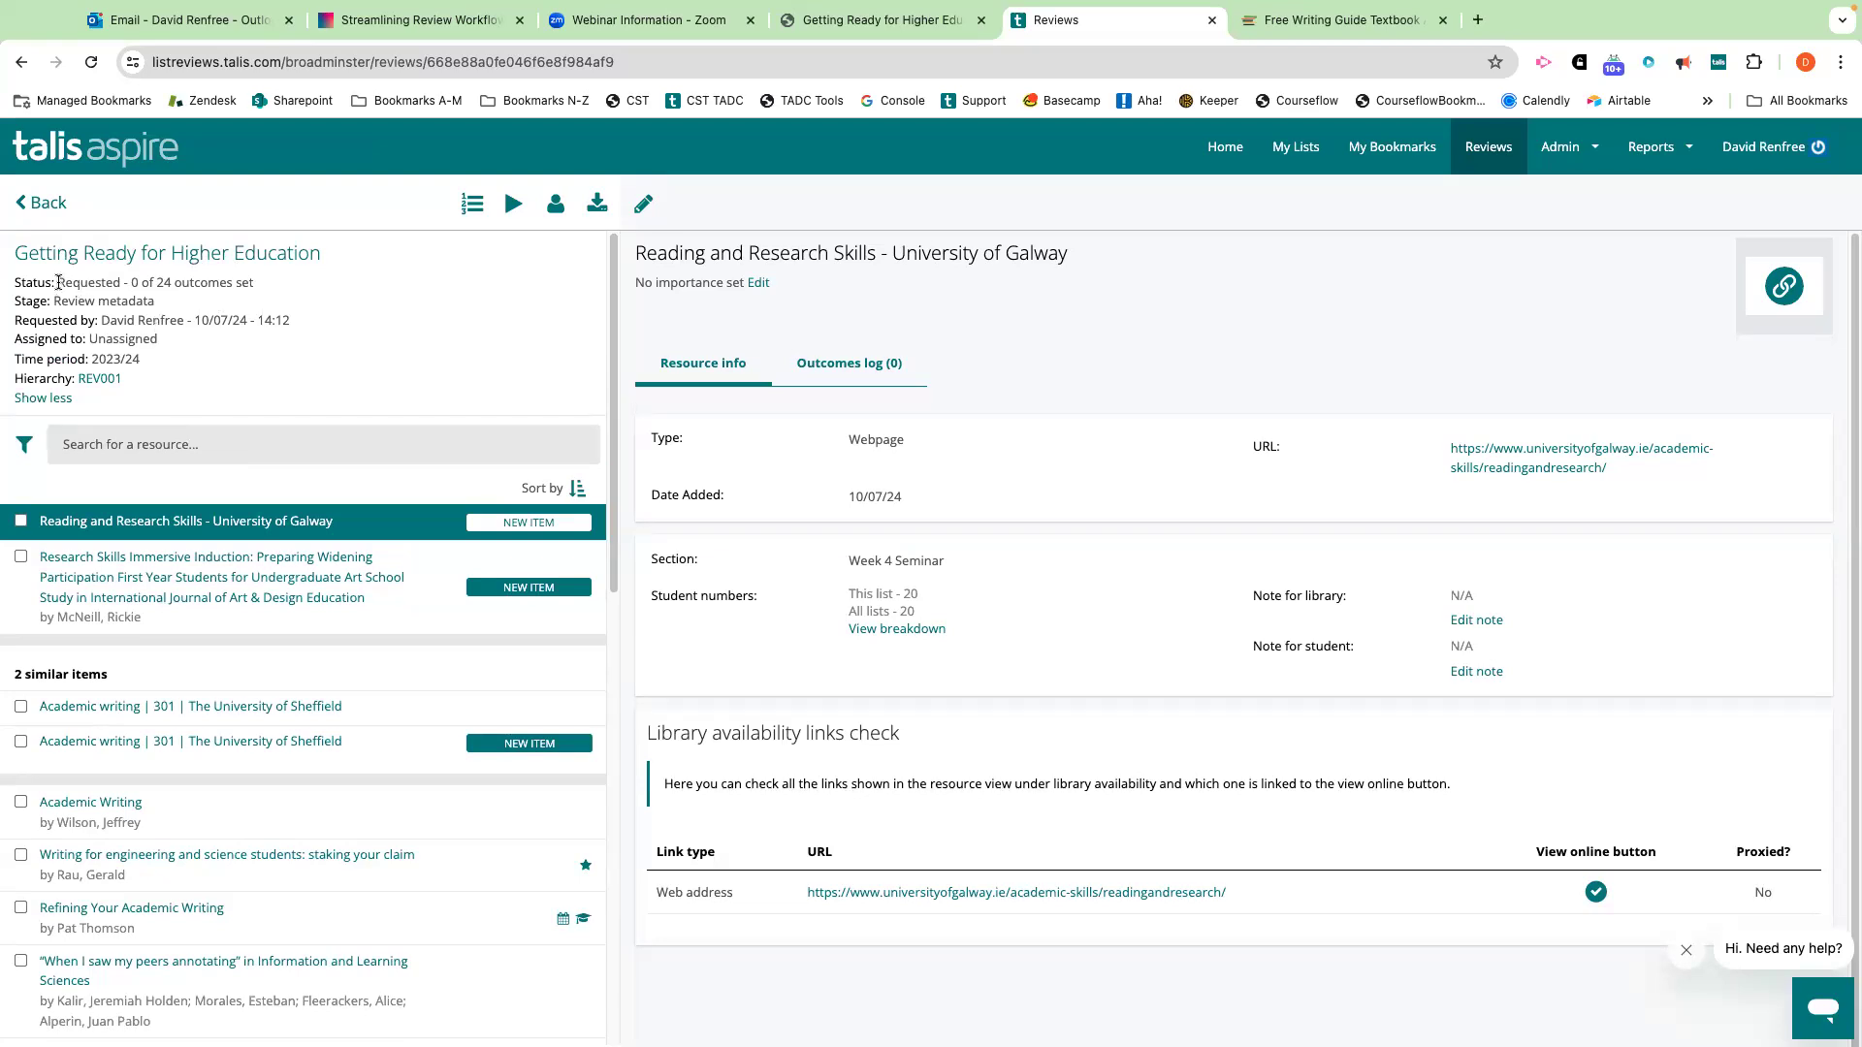
left_click_drag(58, 282, 120, 288)
left_click(105, 283)
Start the requested Getting Ready for Higher Education review.
left_click(511, 206)
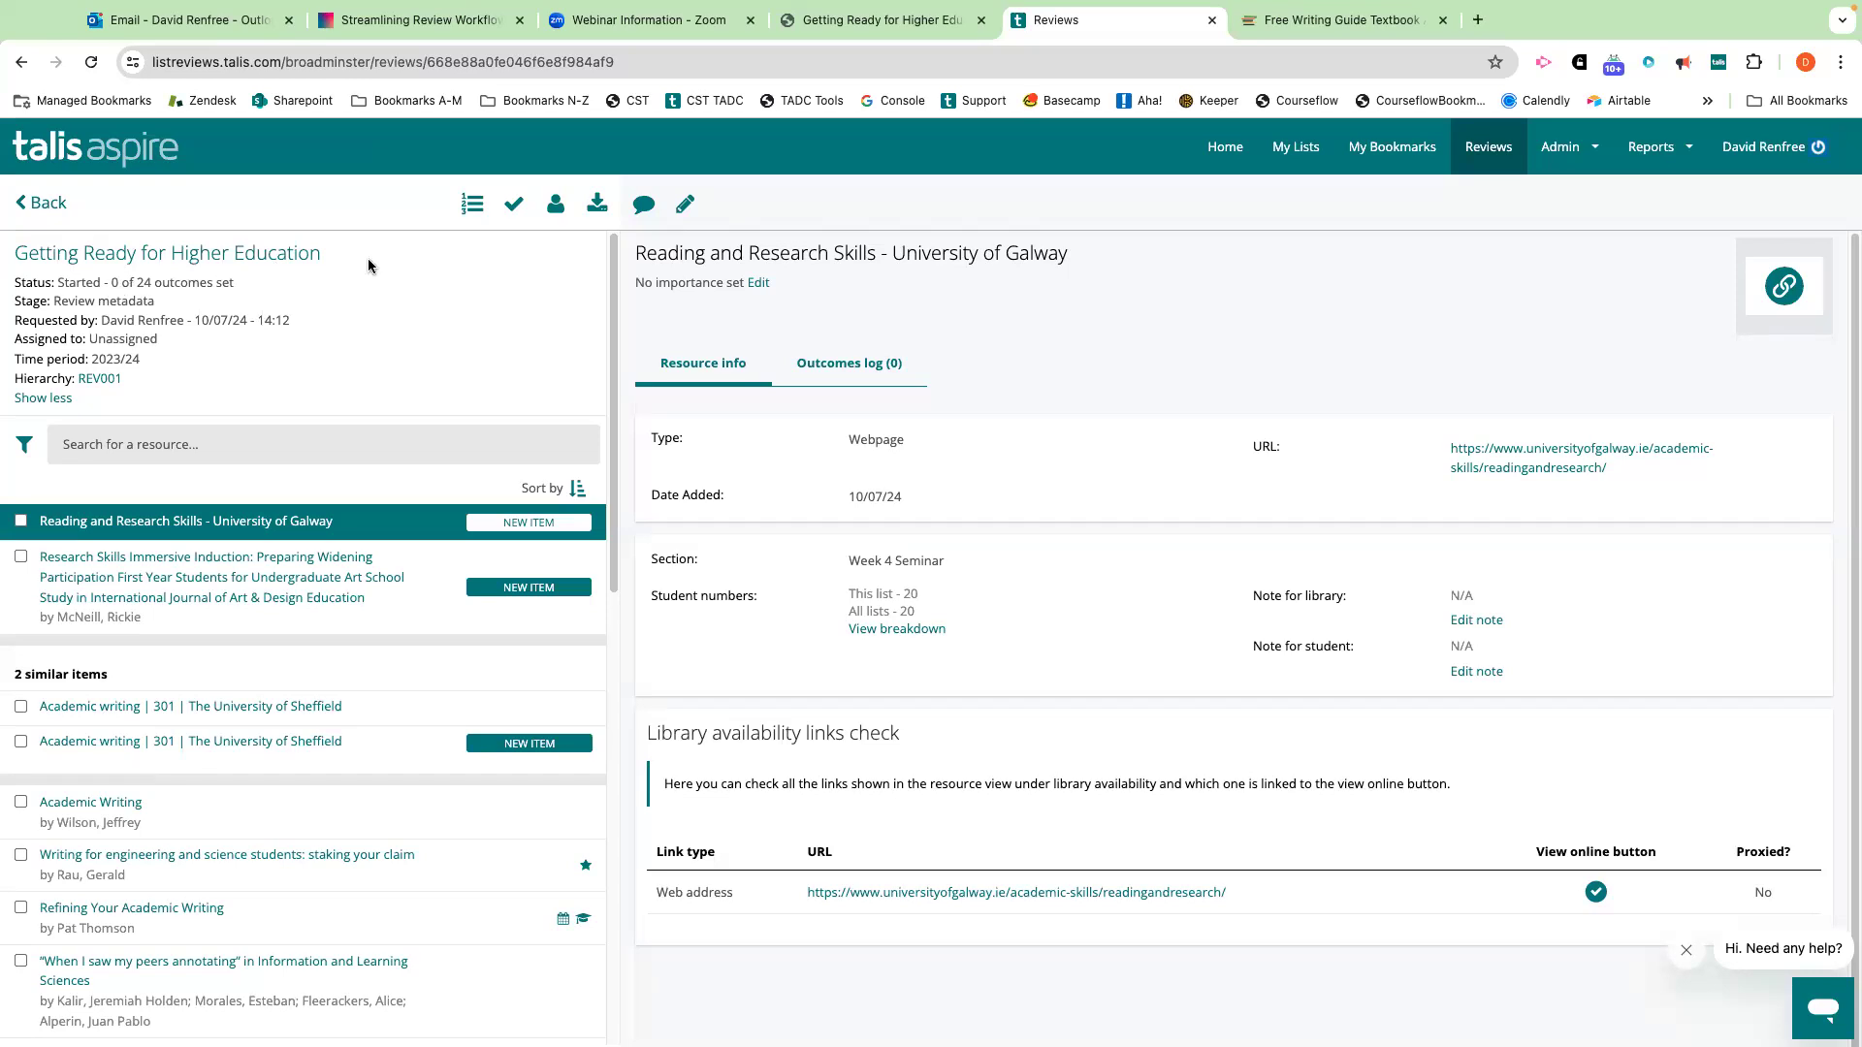
Switch the review's stage to Check existing stock and Review digitisation requirements, and return it to Review metadata.
left_click(468, 207)
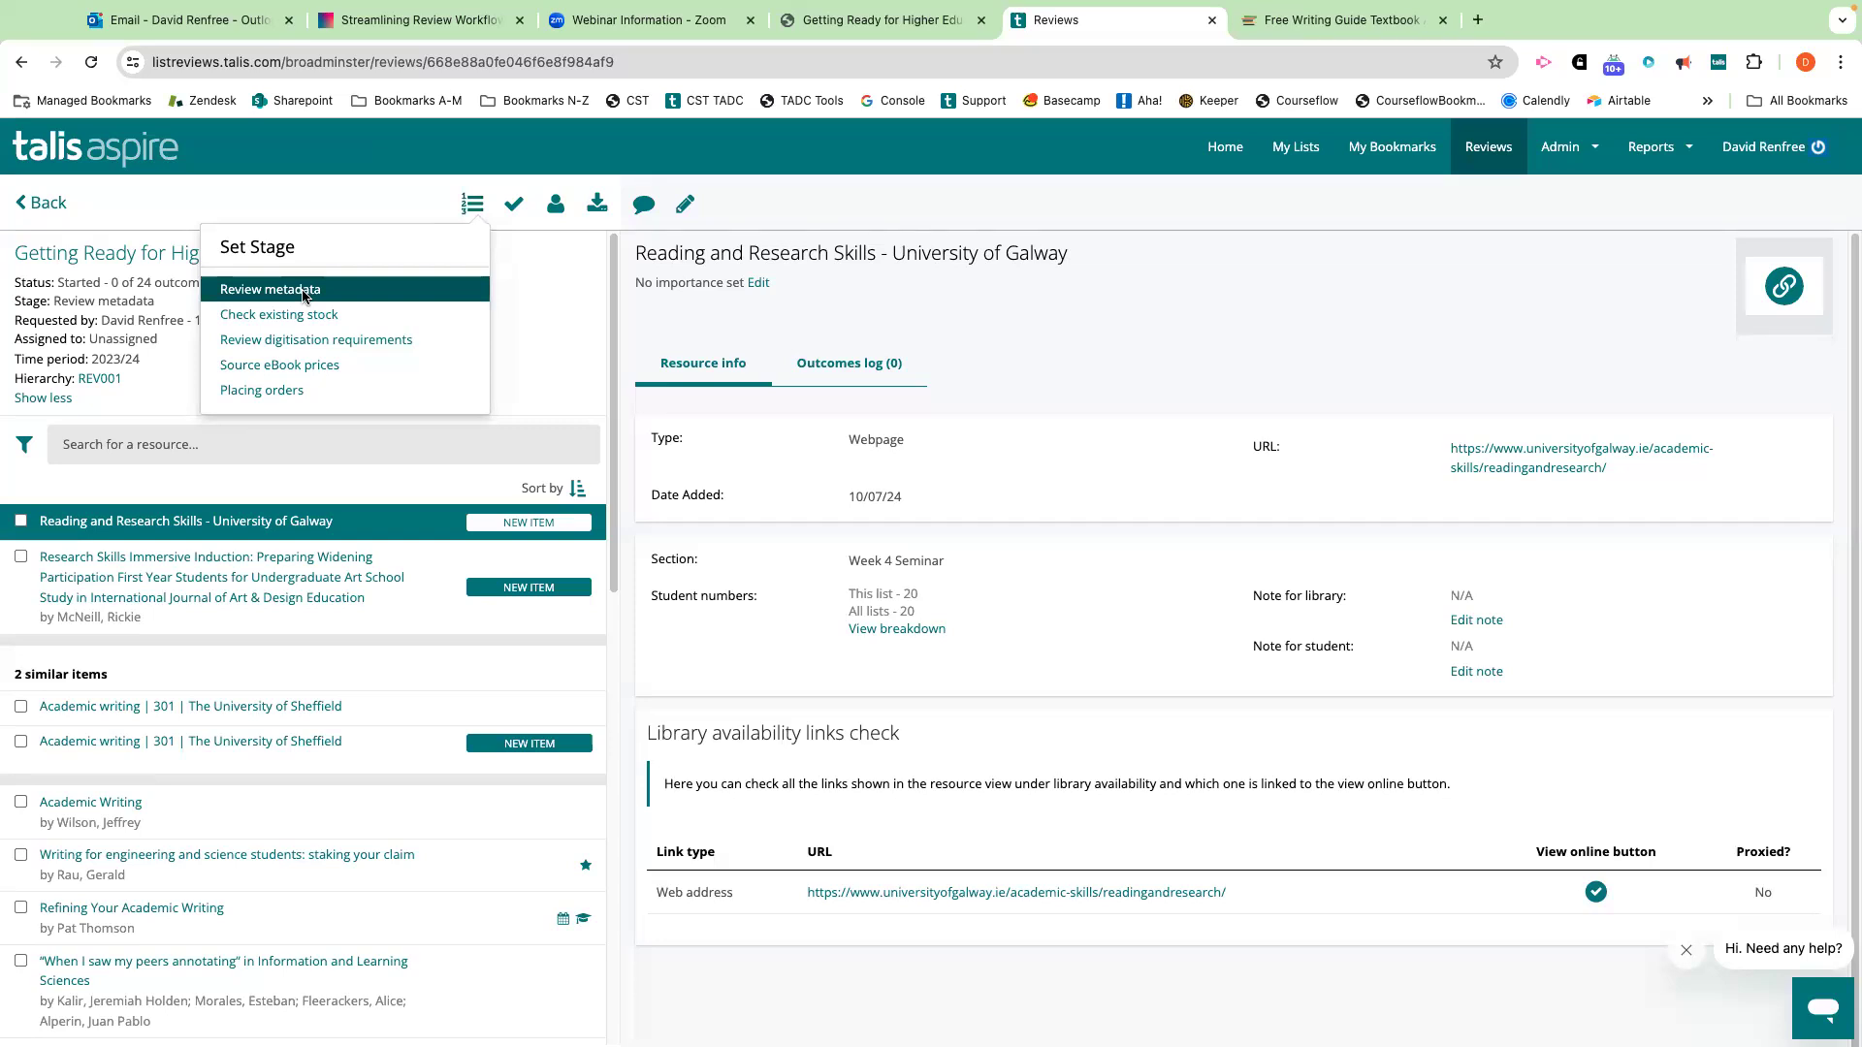
left_click(296, 324)
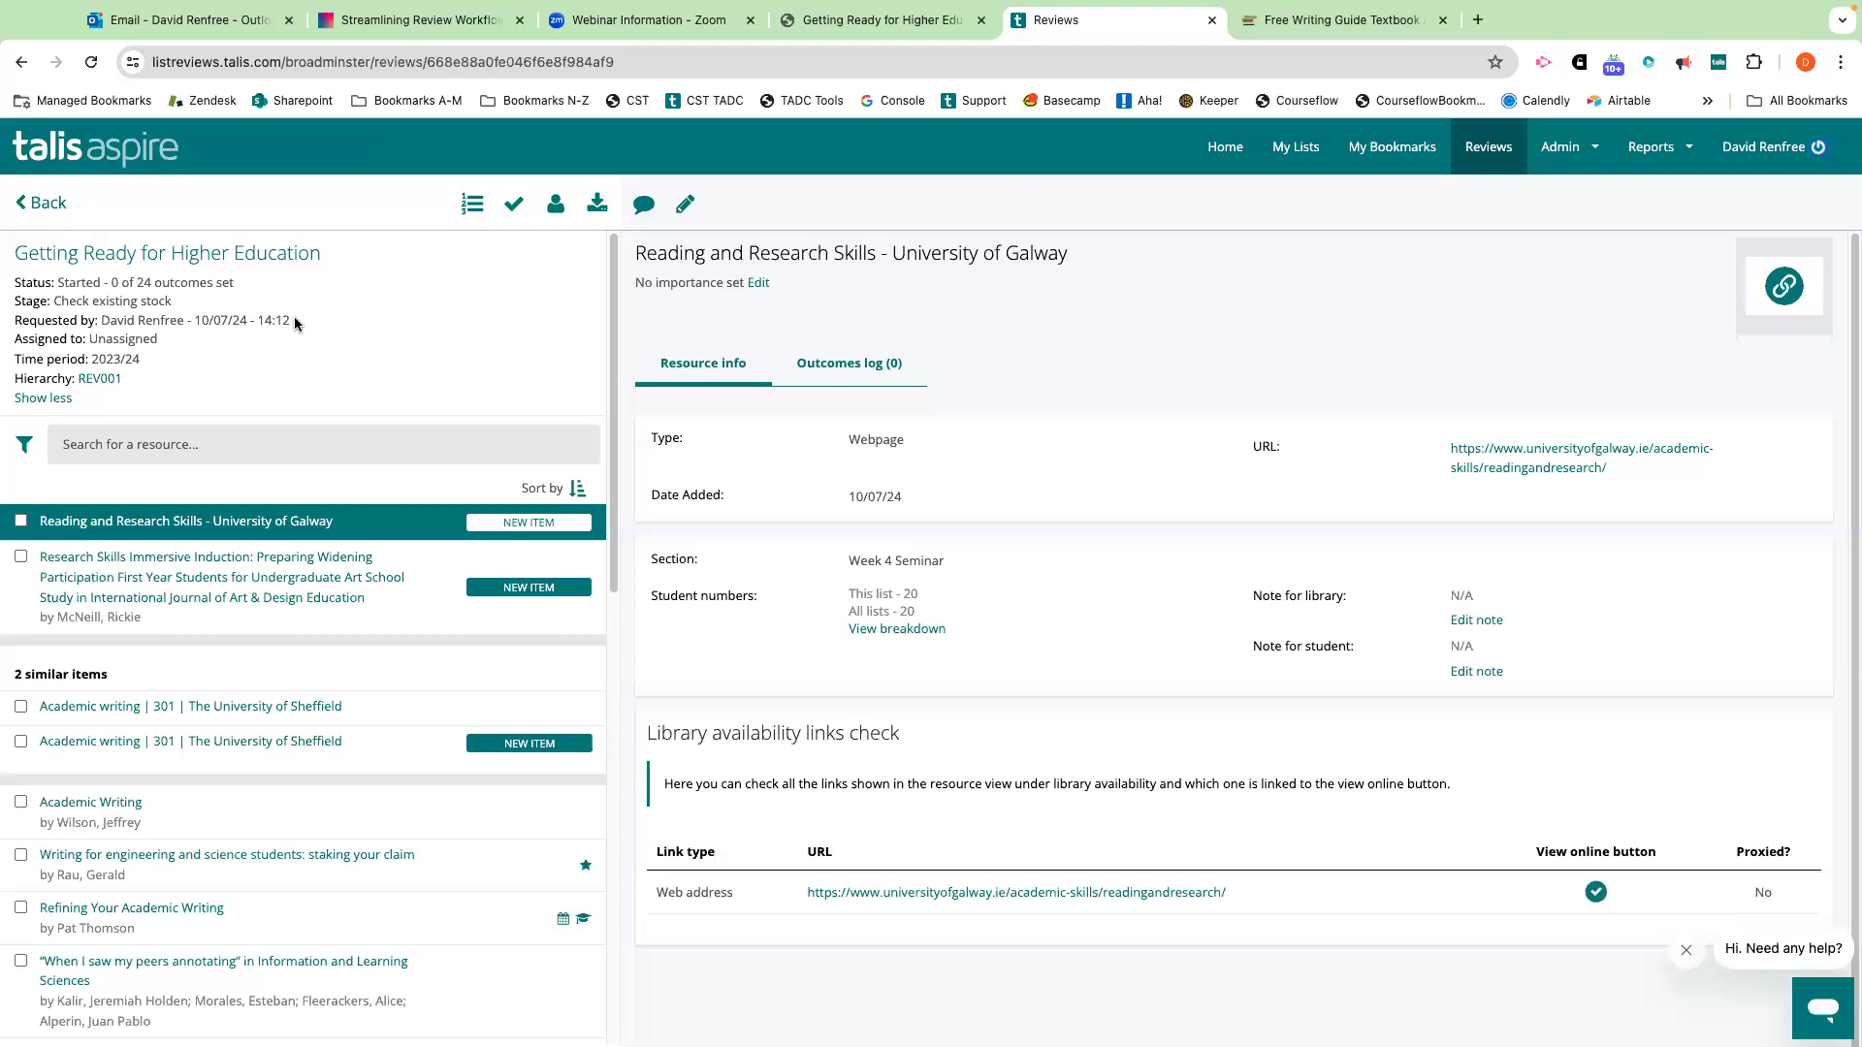
left_click(472, 204)
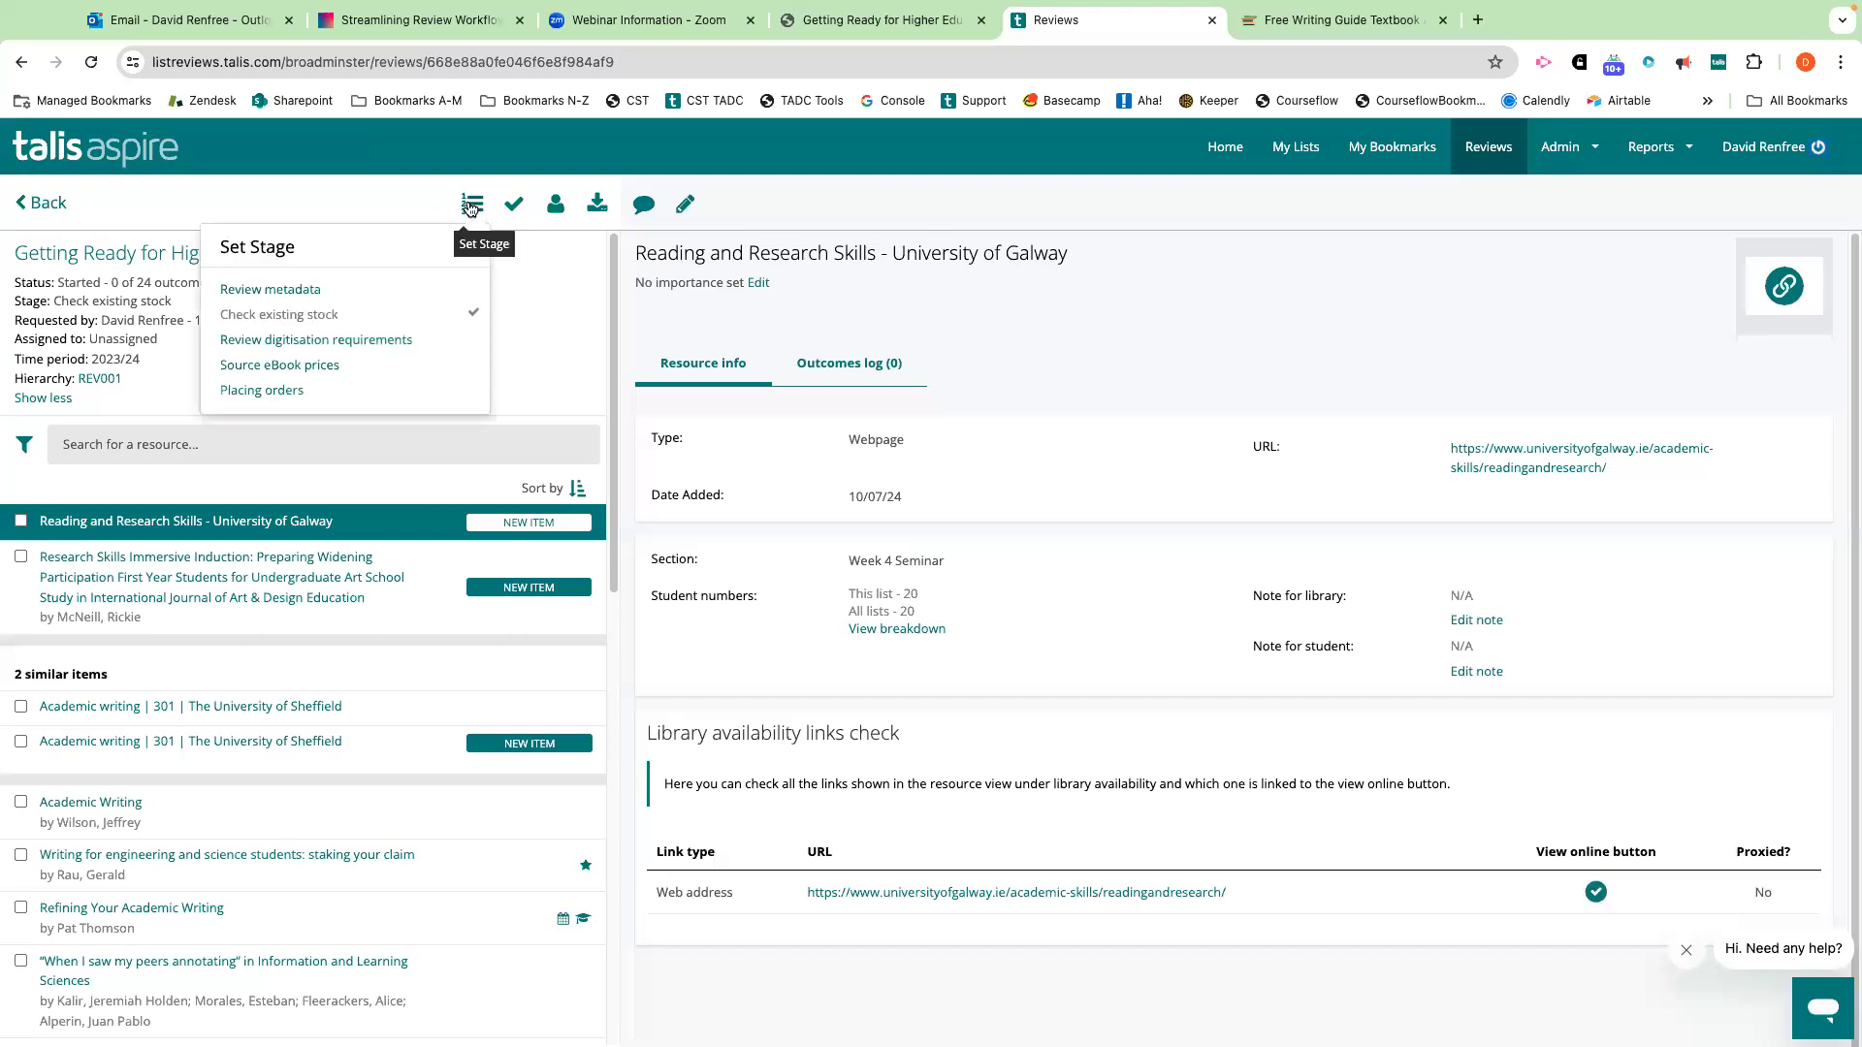
left_click(360, 336)
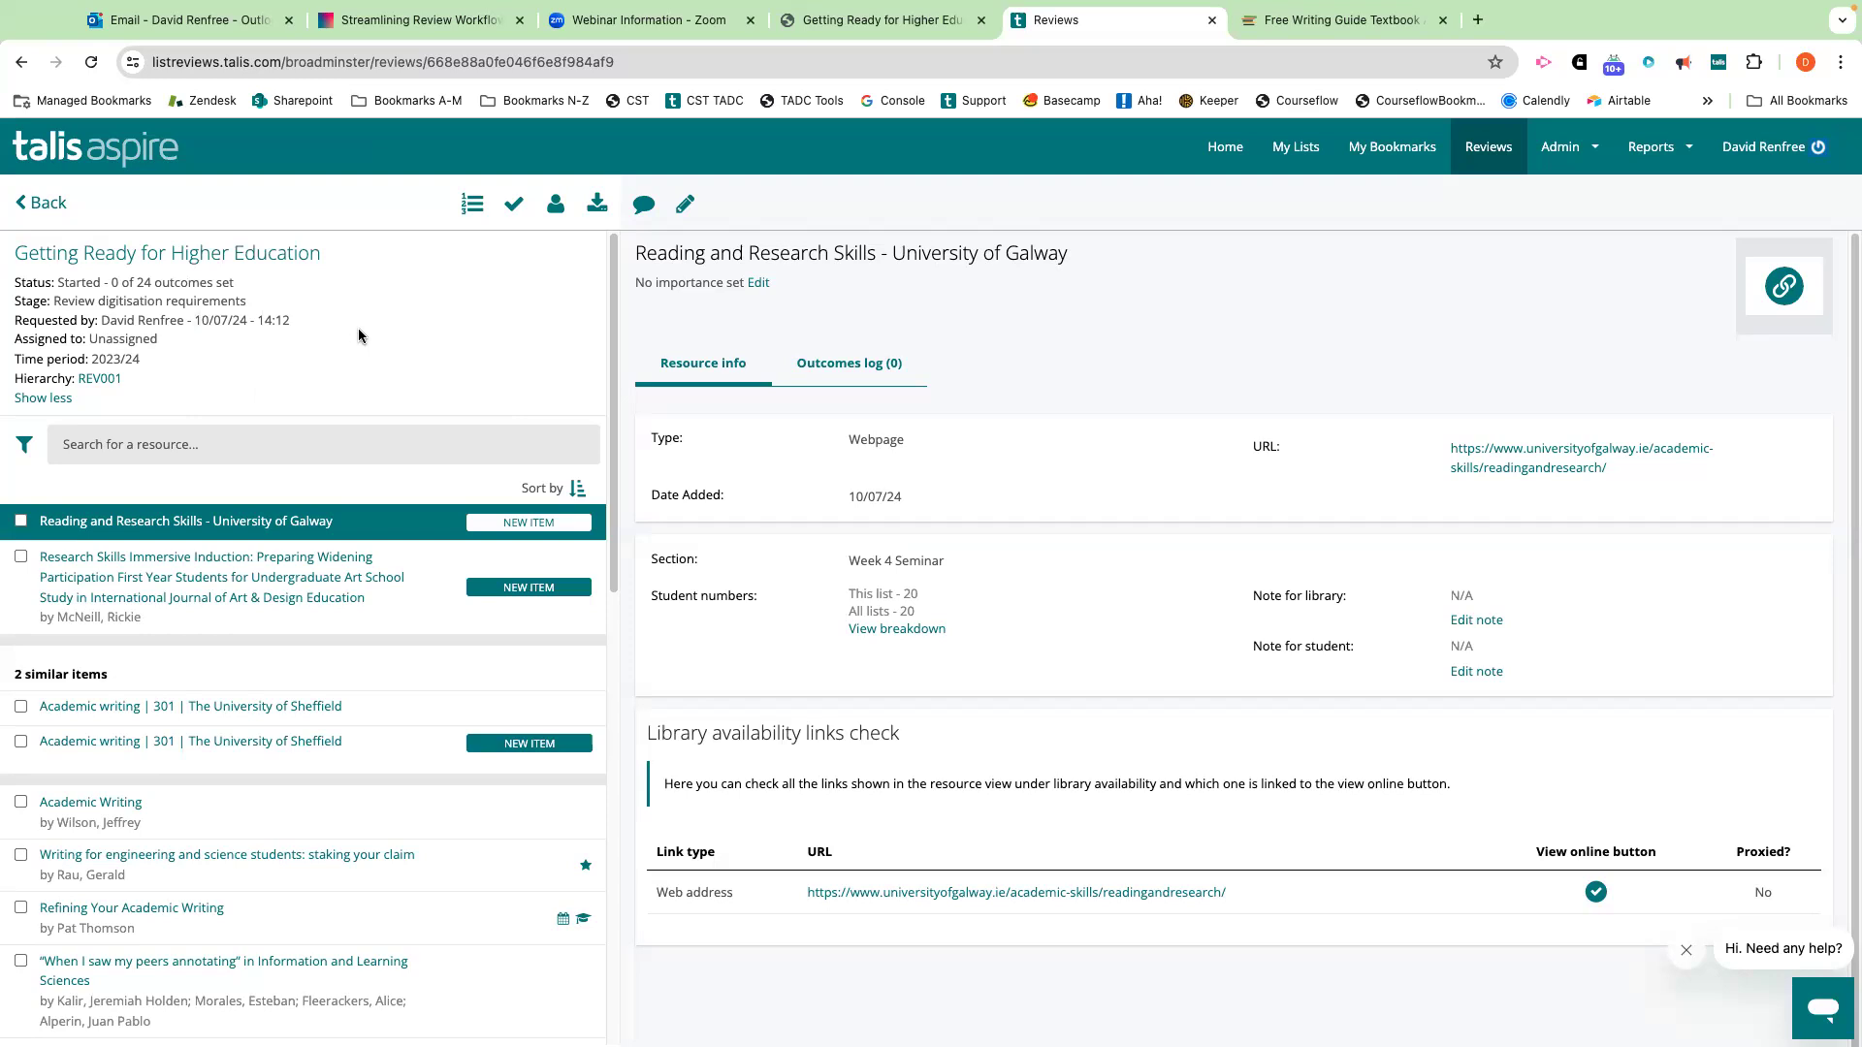
left_click(472, 203)
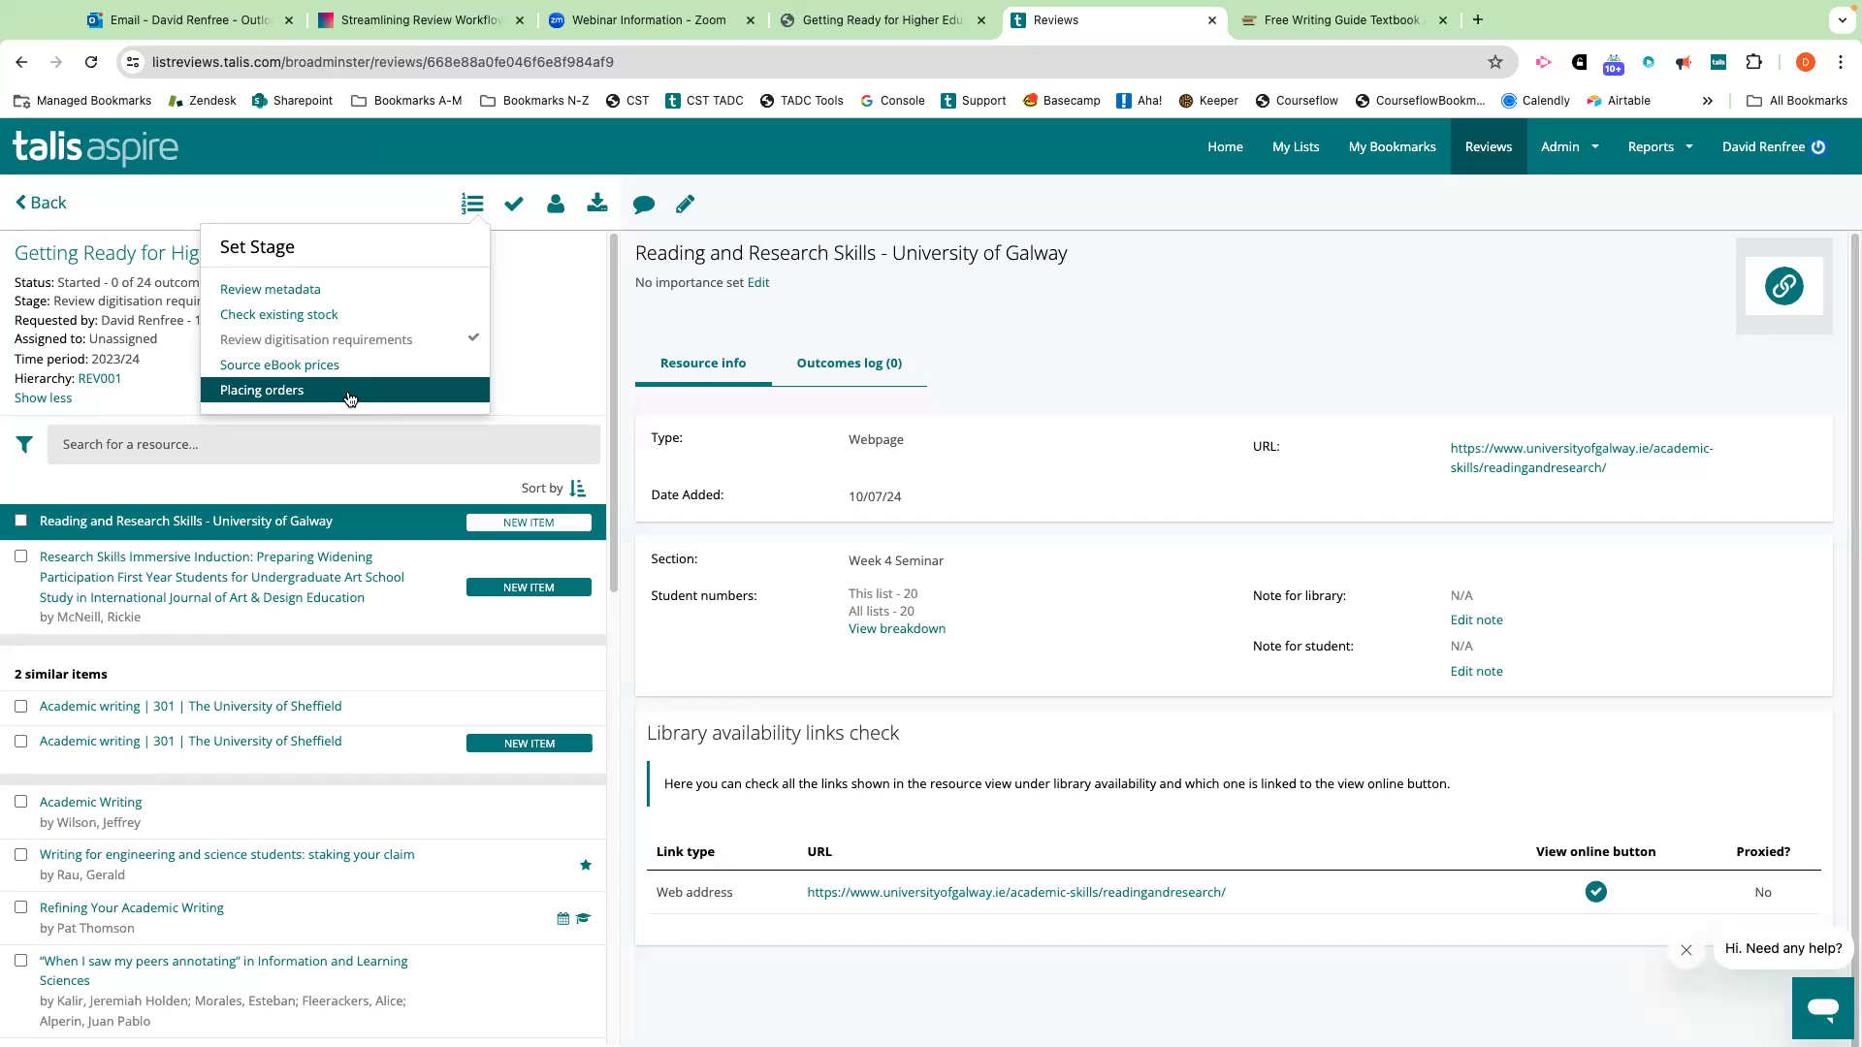
left_click(347, 291)
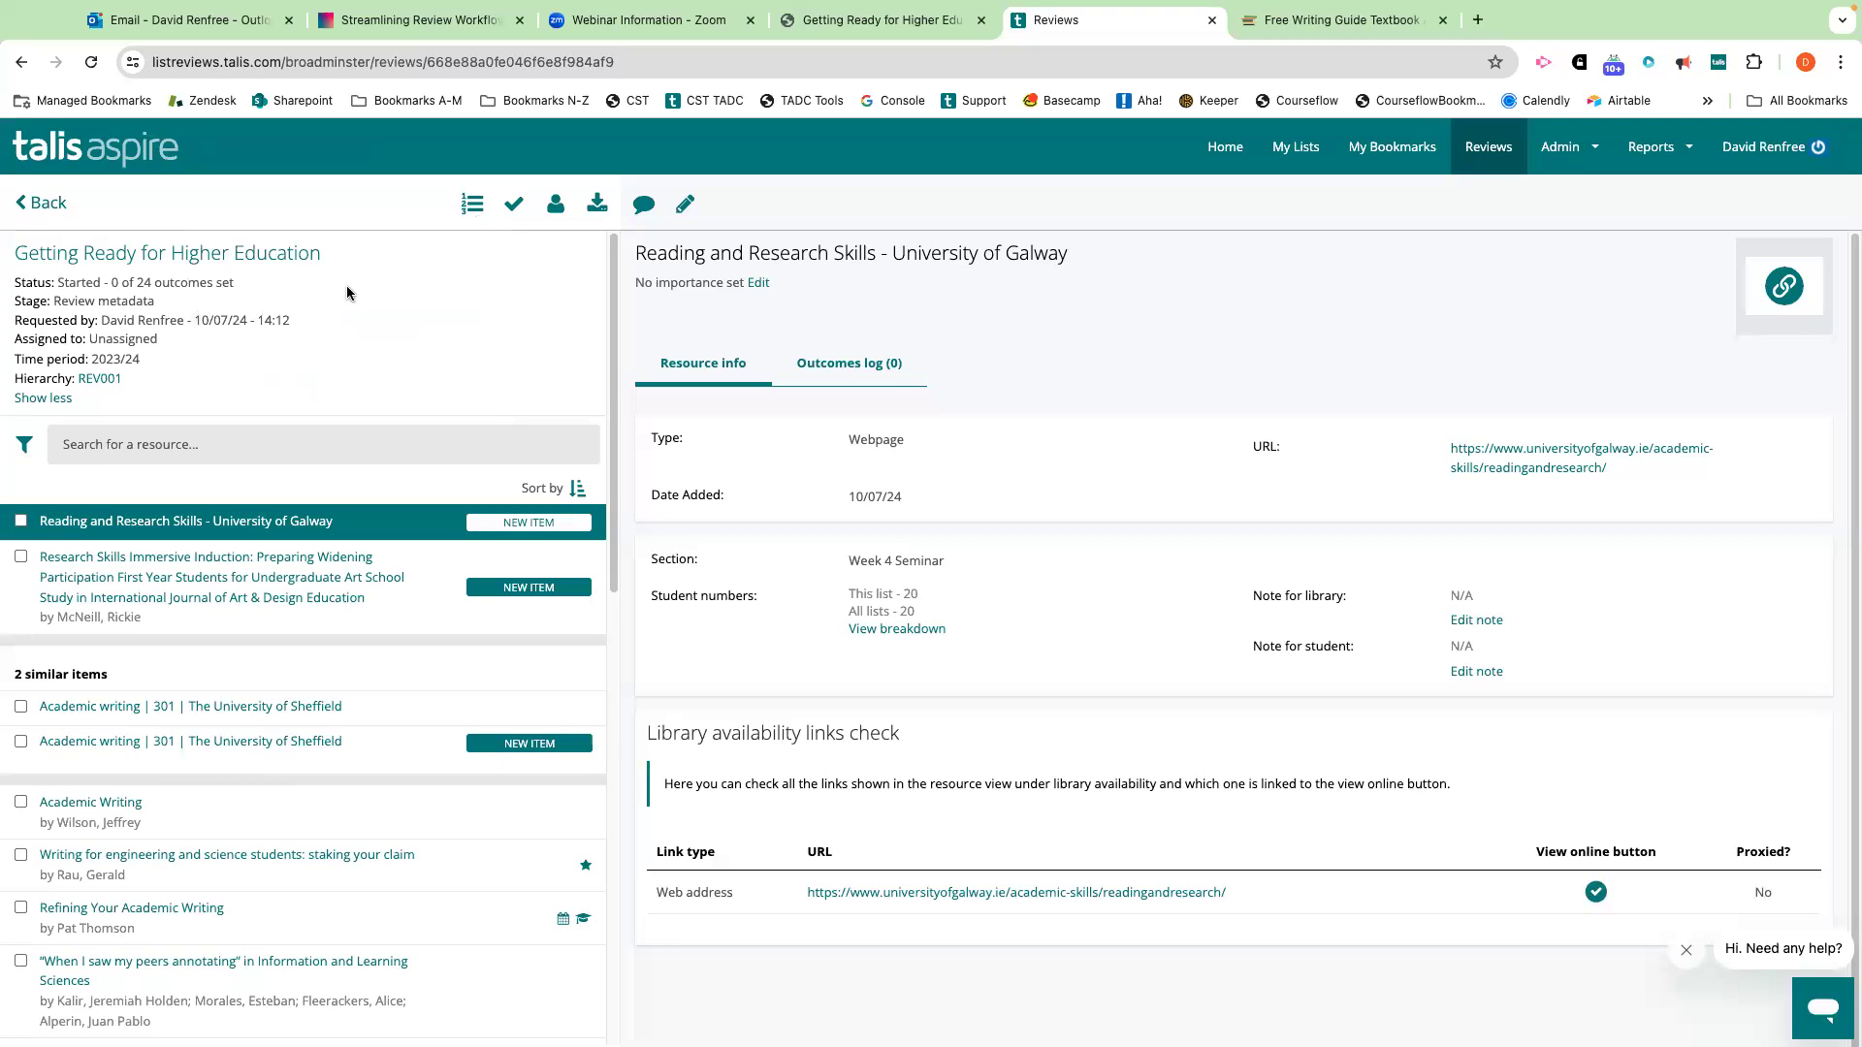
Browse the users available for assignment, assign the review to yourself and save the assignment.
left_click(553, 204)
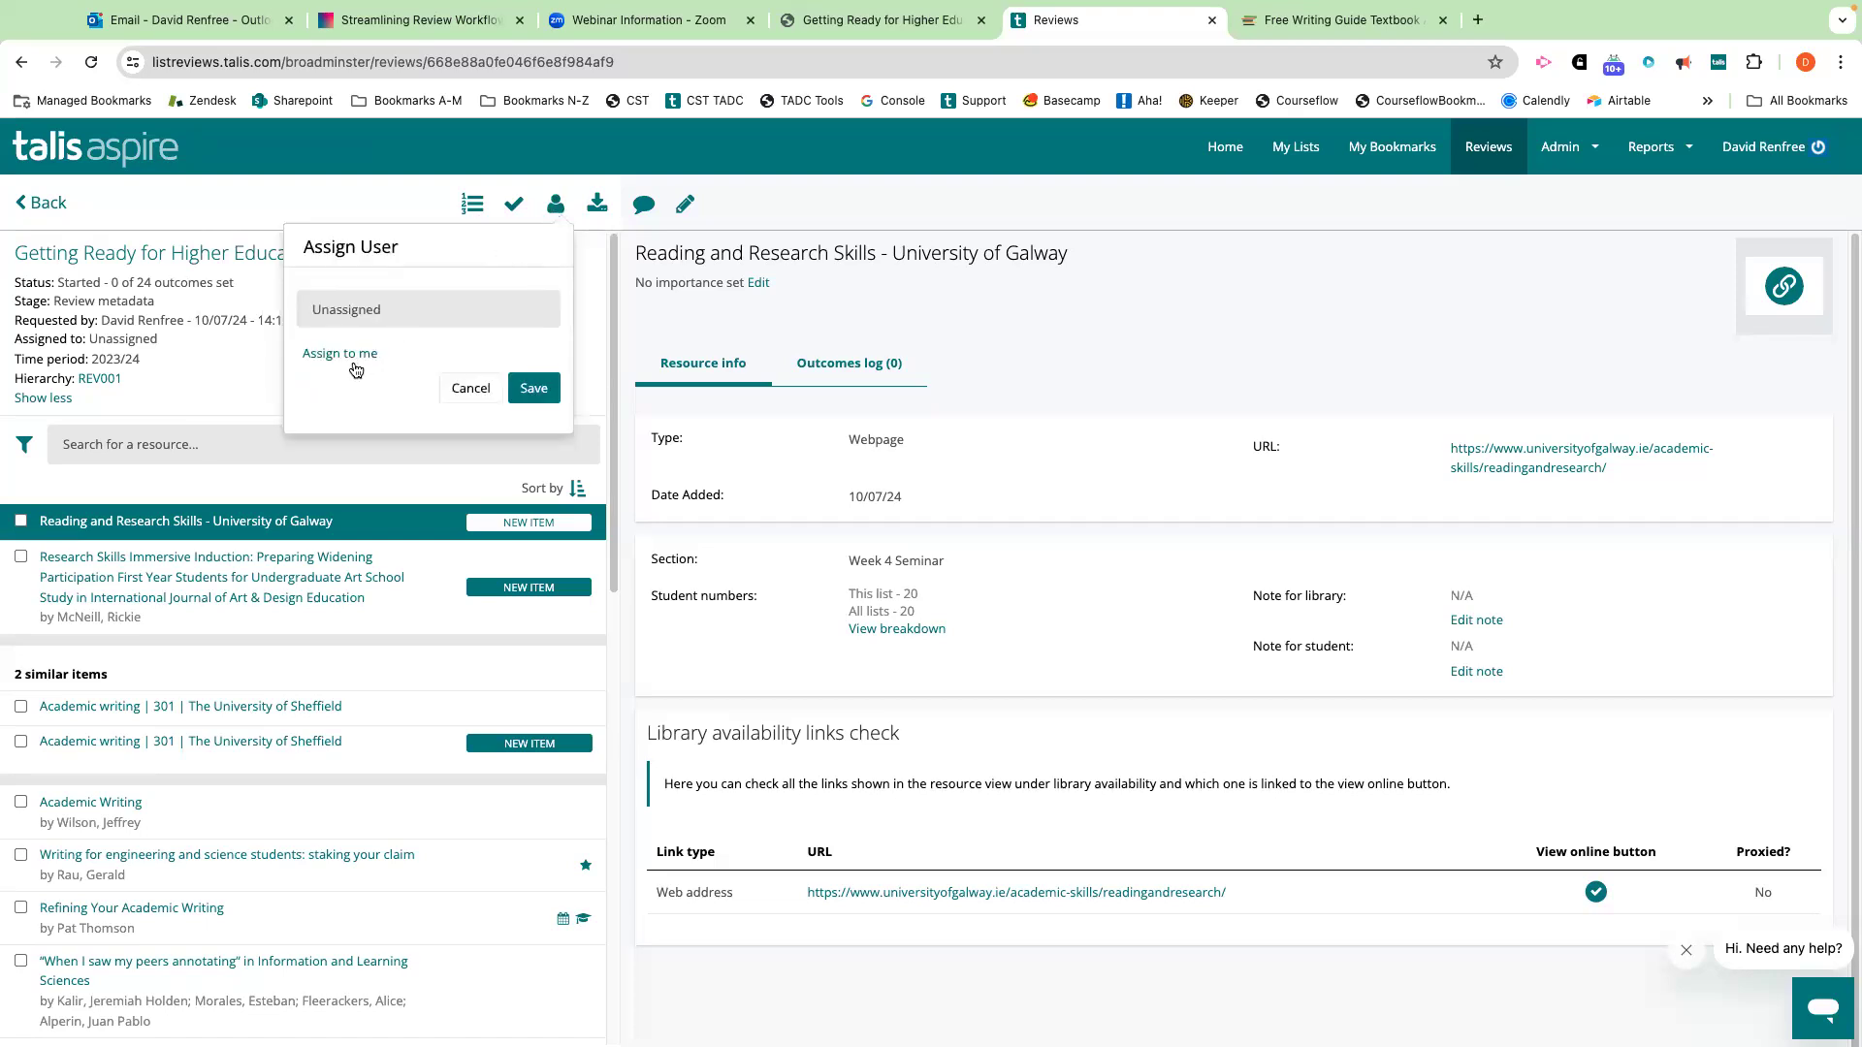
left_click(350, 306)
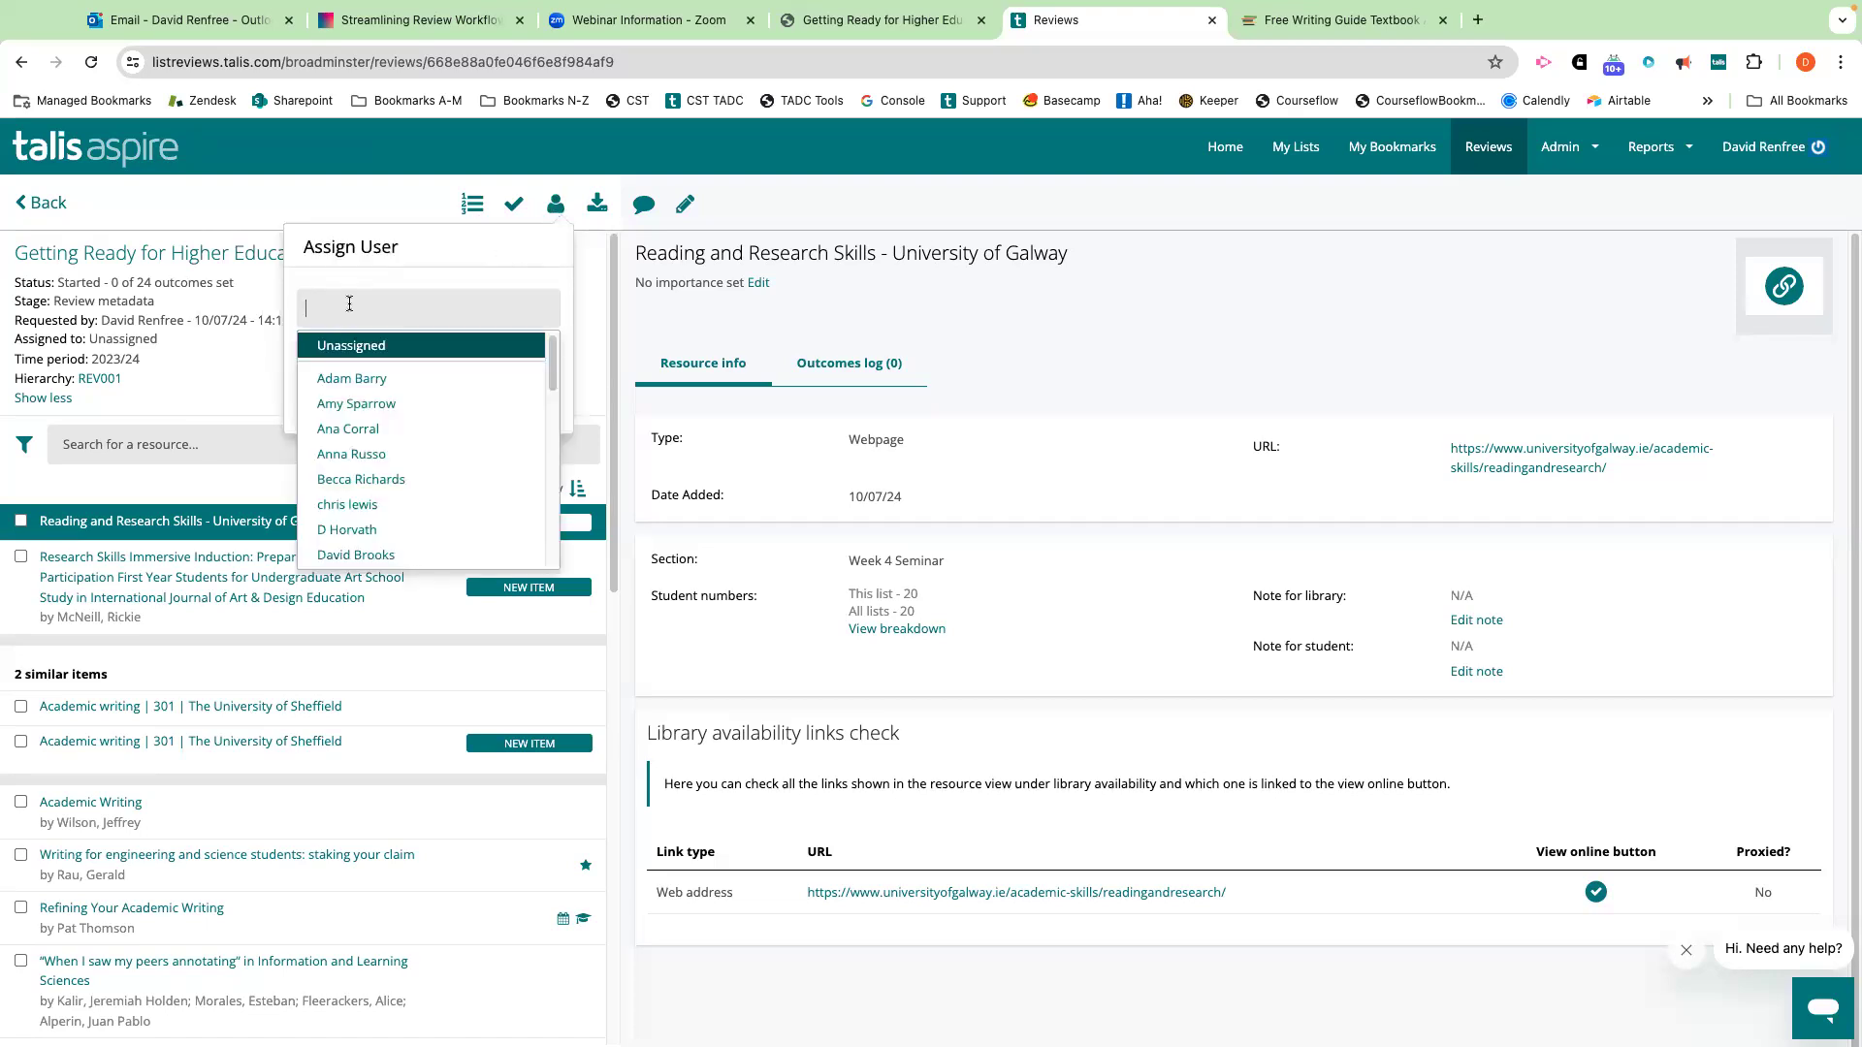
scroll(373, 380, "down", 3)
scroll(374, 383, "down", 3)
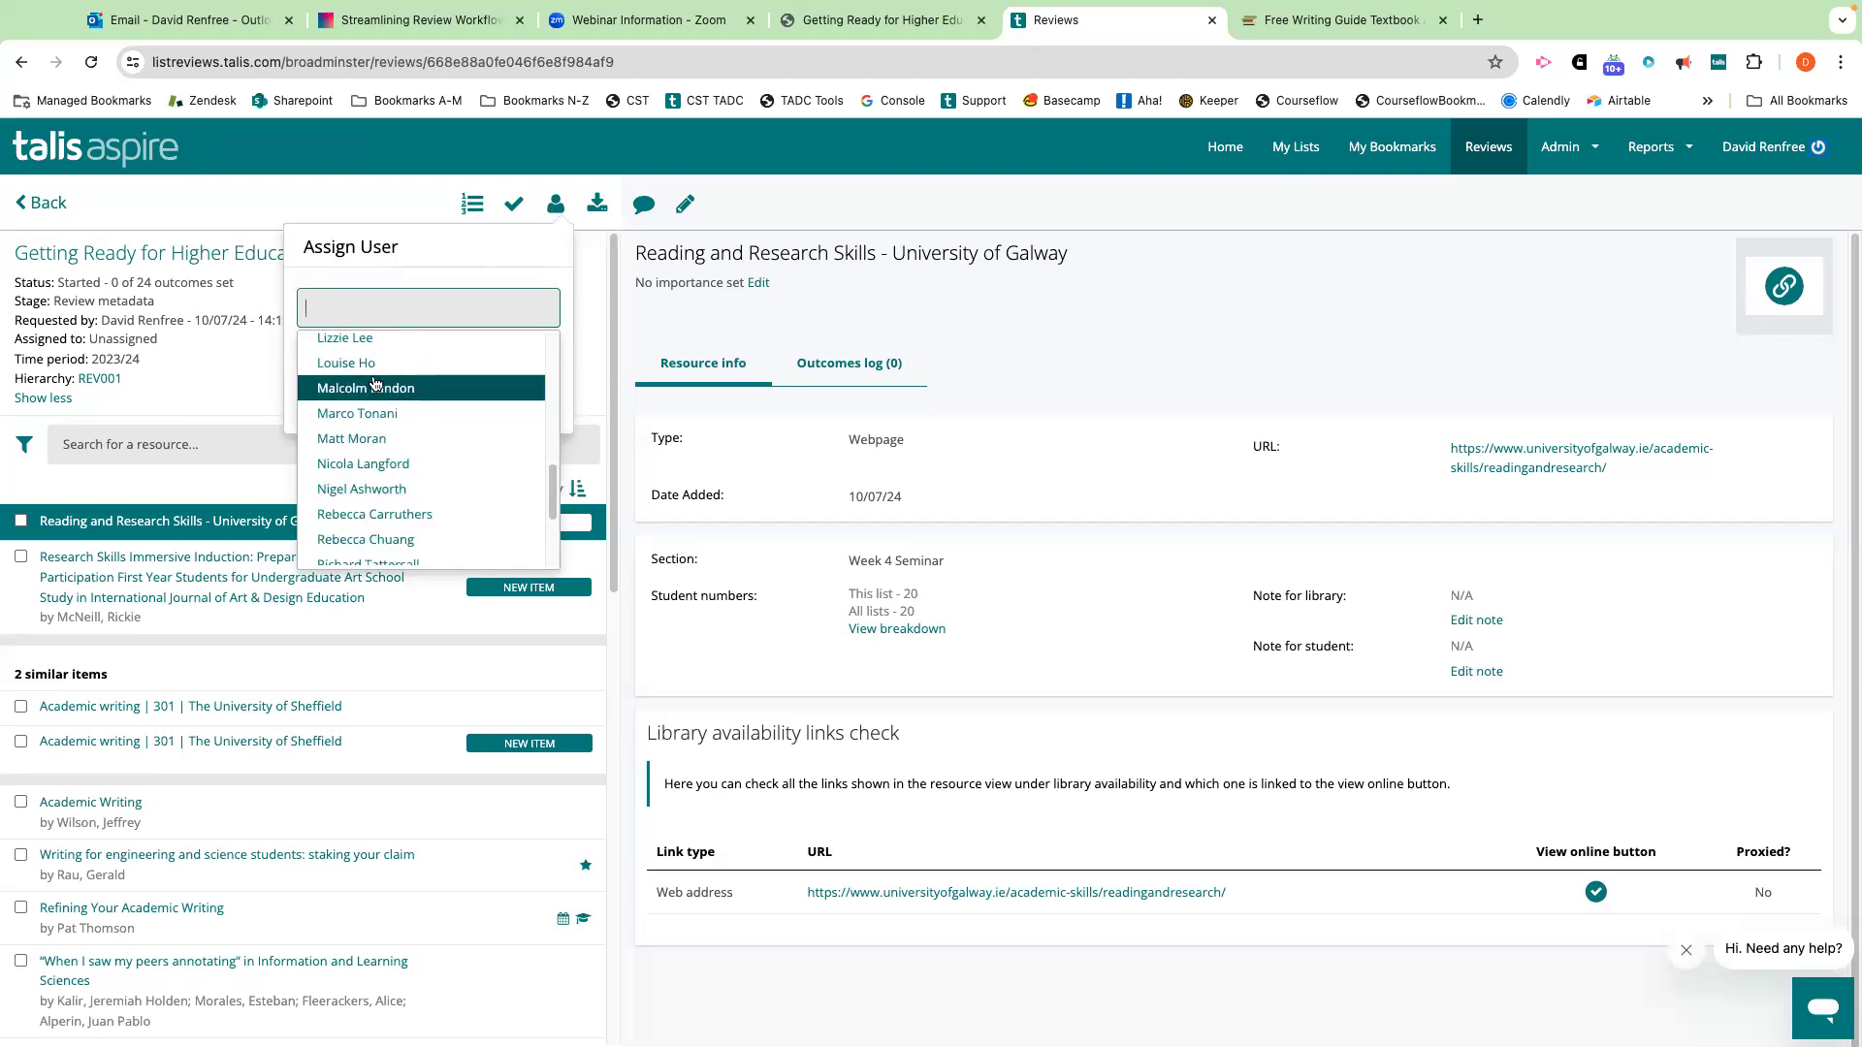
scroll(376, 381, "up", 6)
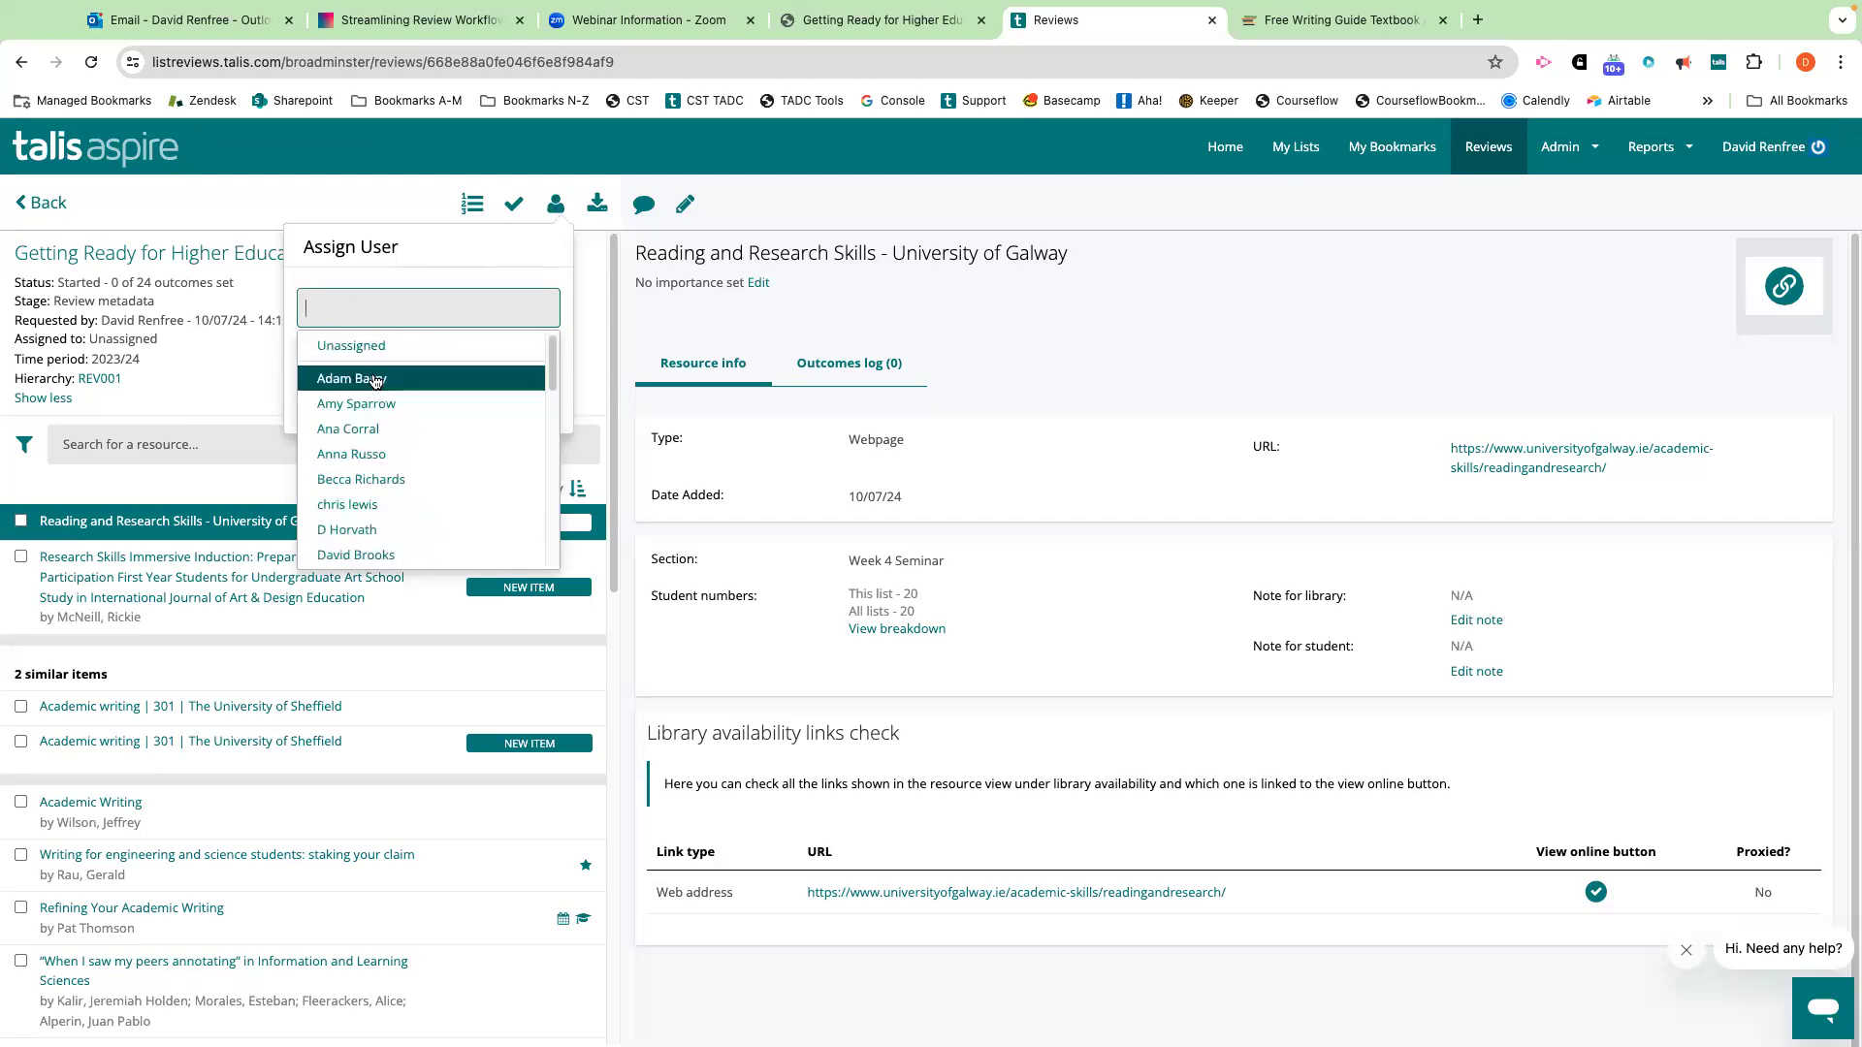
left_click(391, 262)
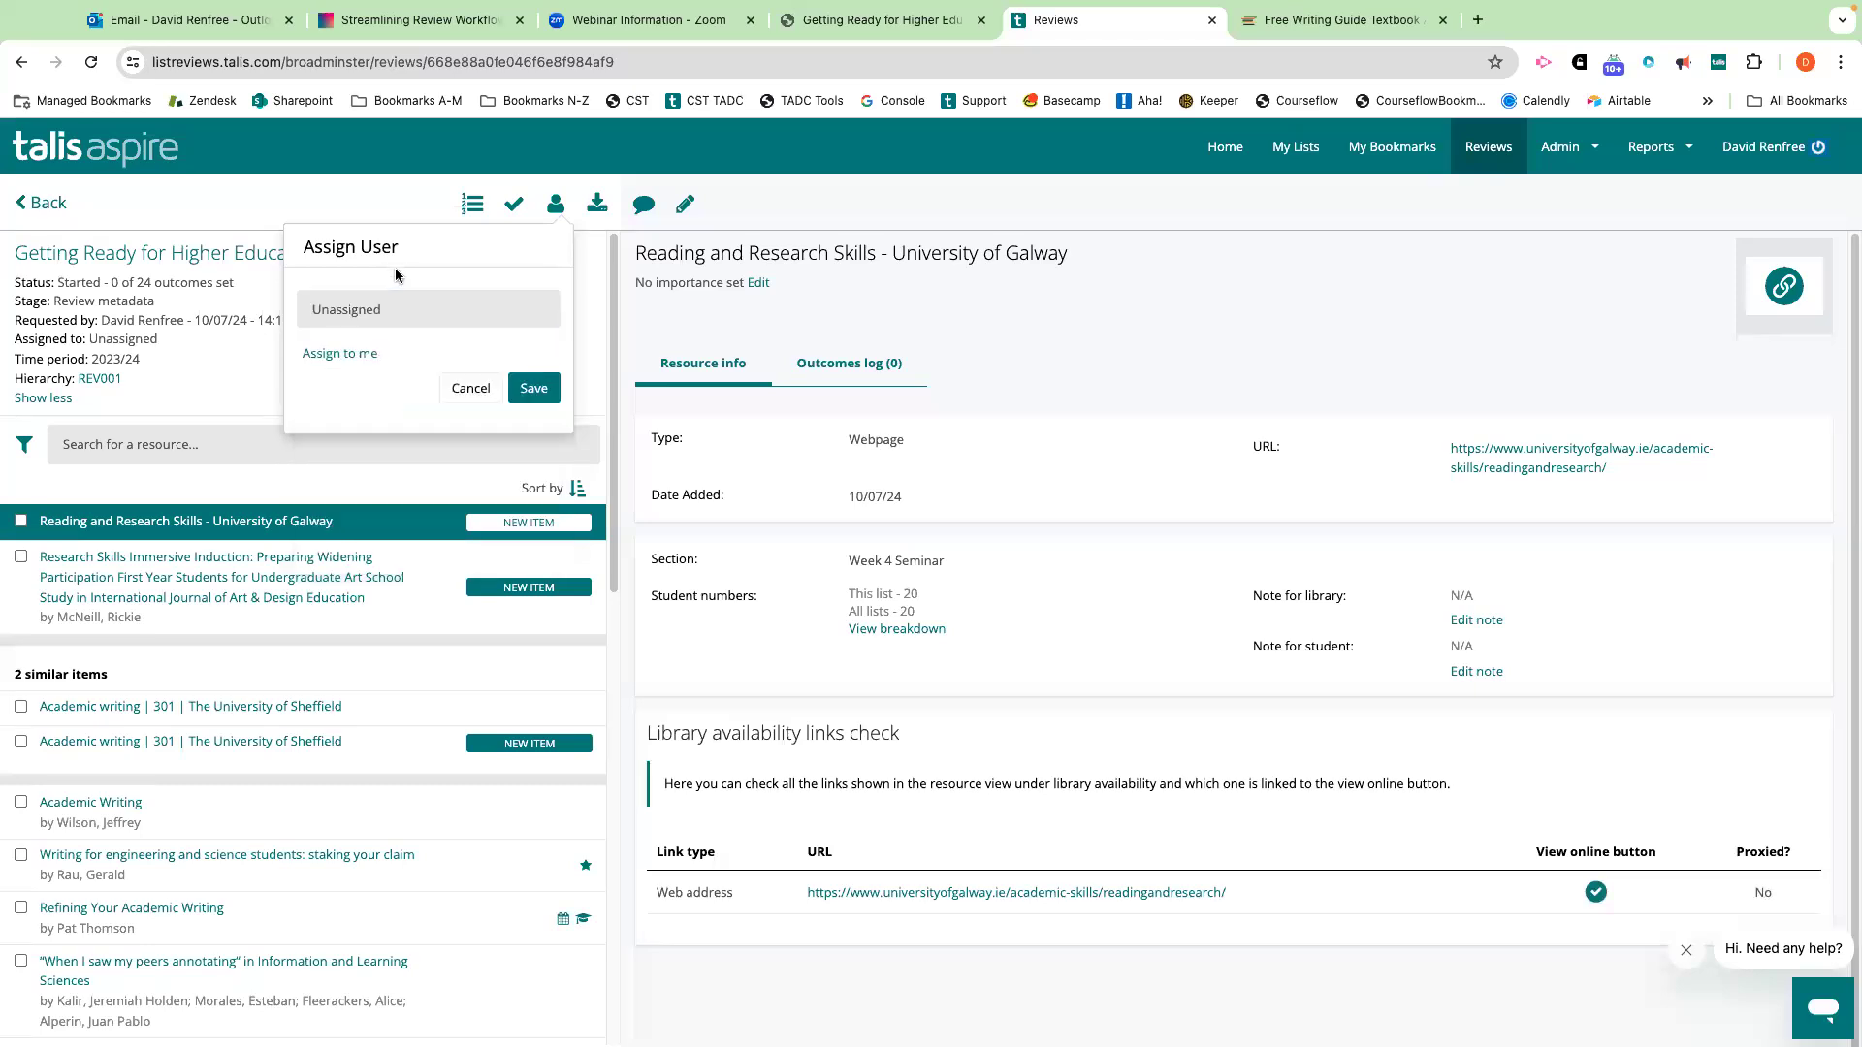
left_click(351, 355)
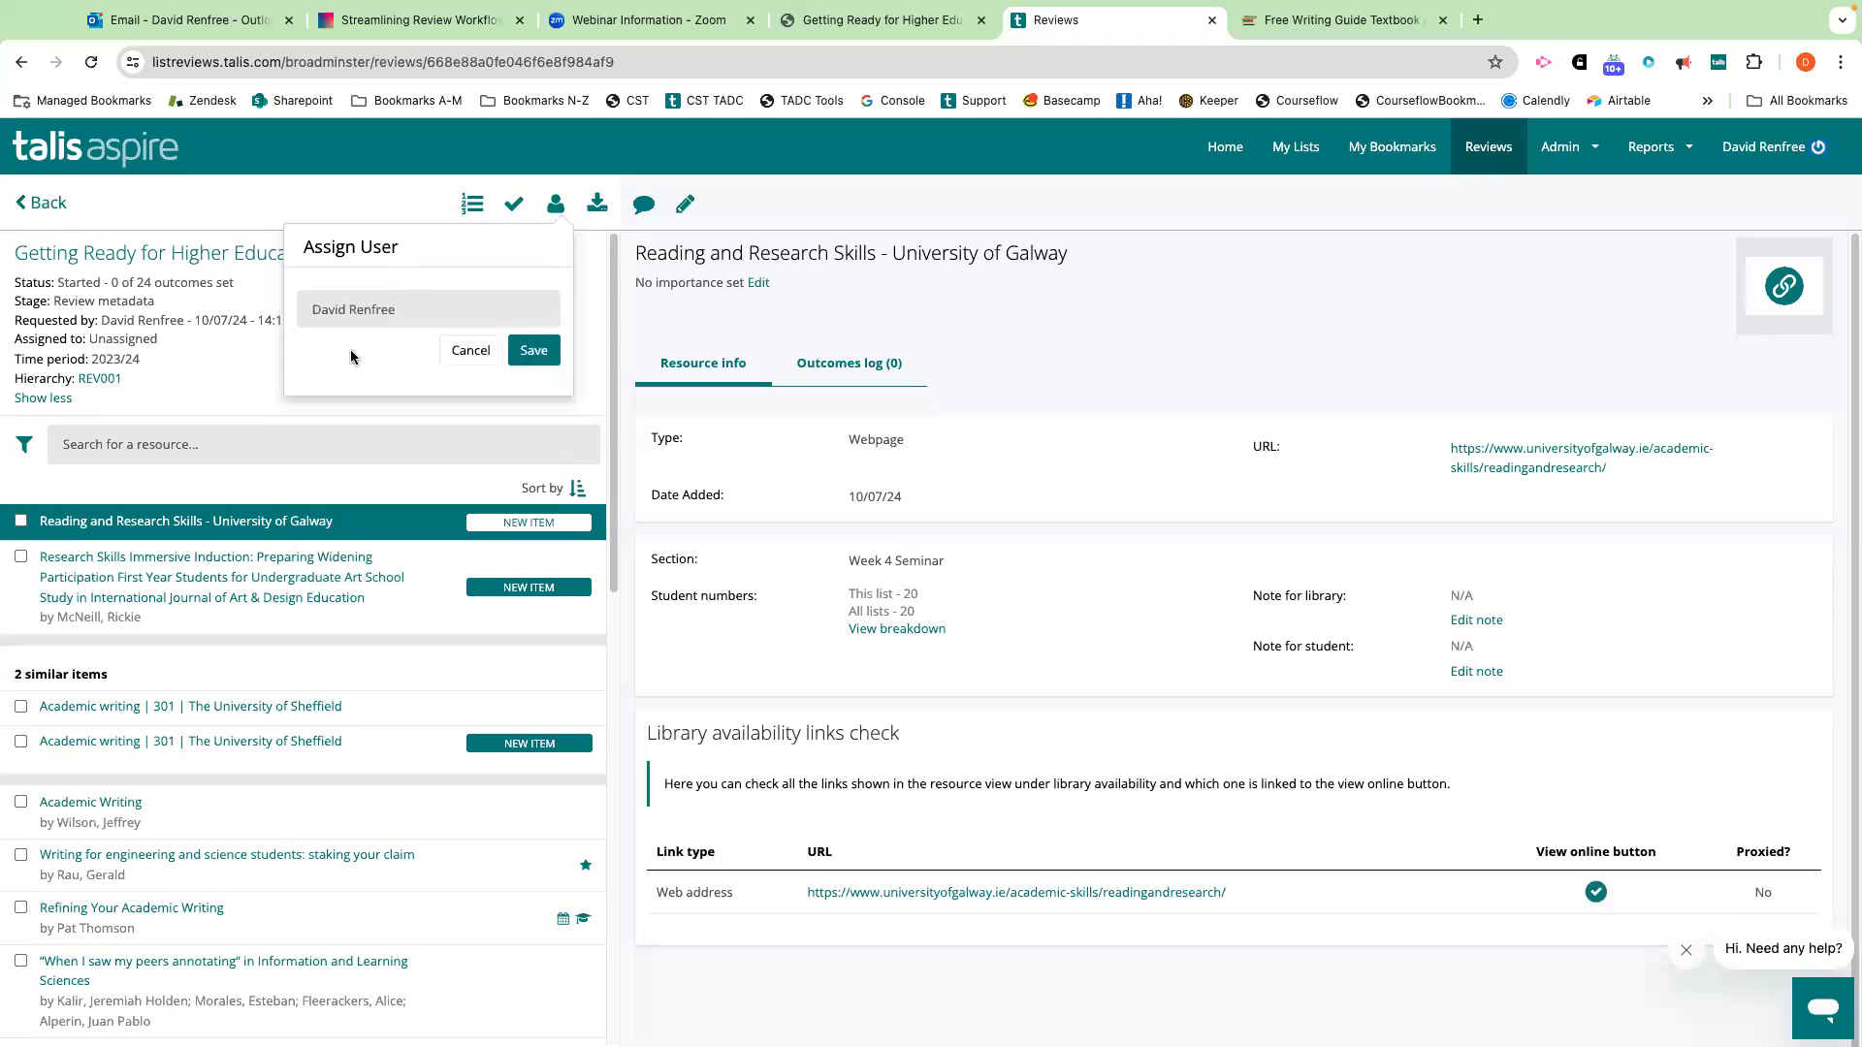
left_click(530, 351)
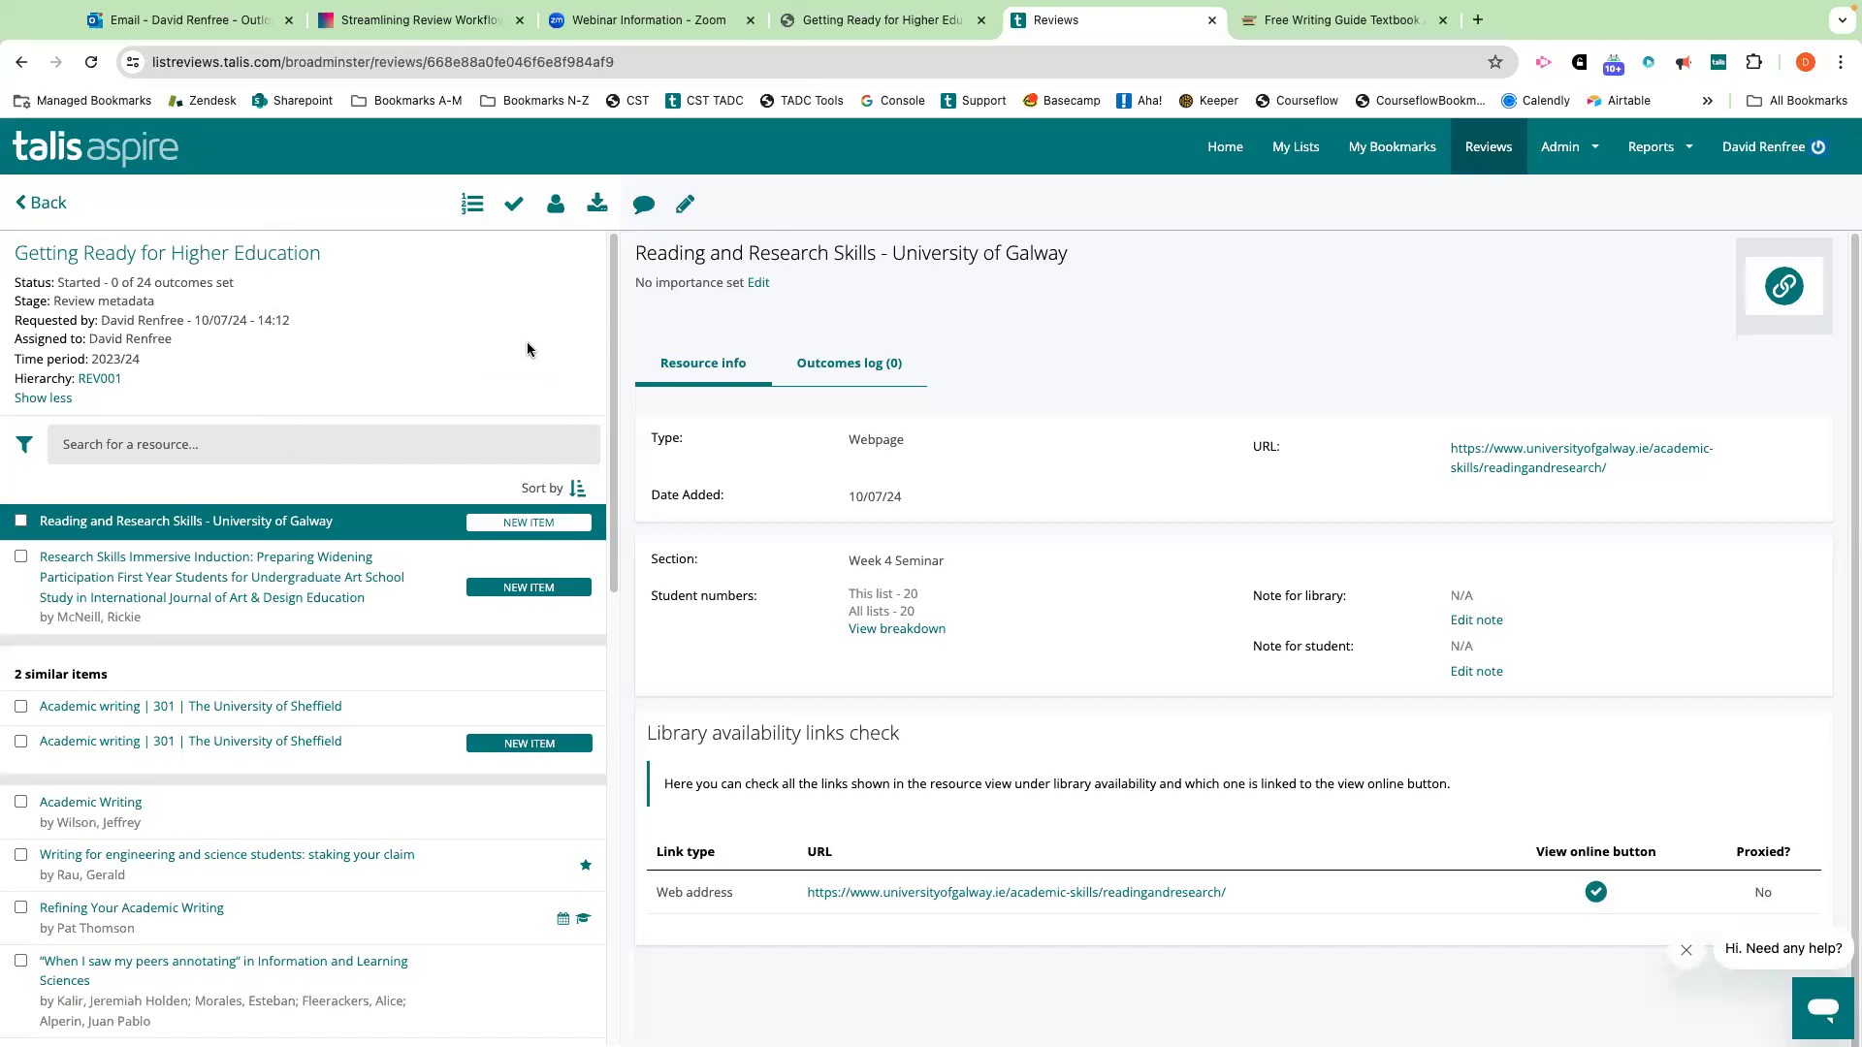
Check the available review stages and examine the summary's requester, assignee and time period.
left_click(466, 216)
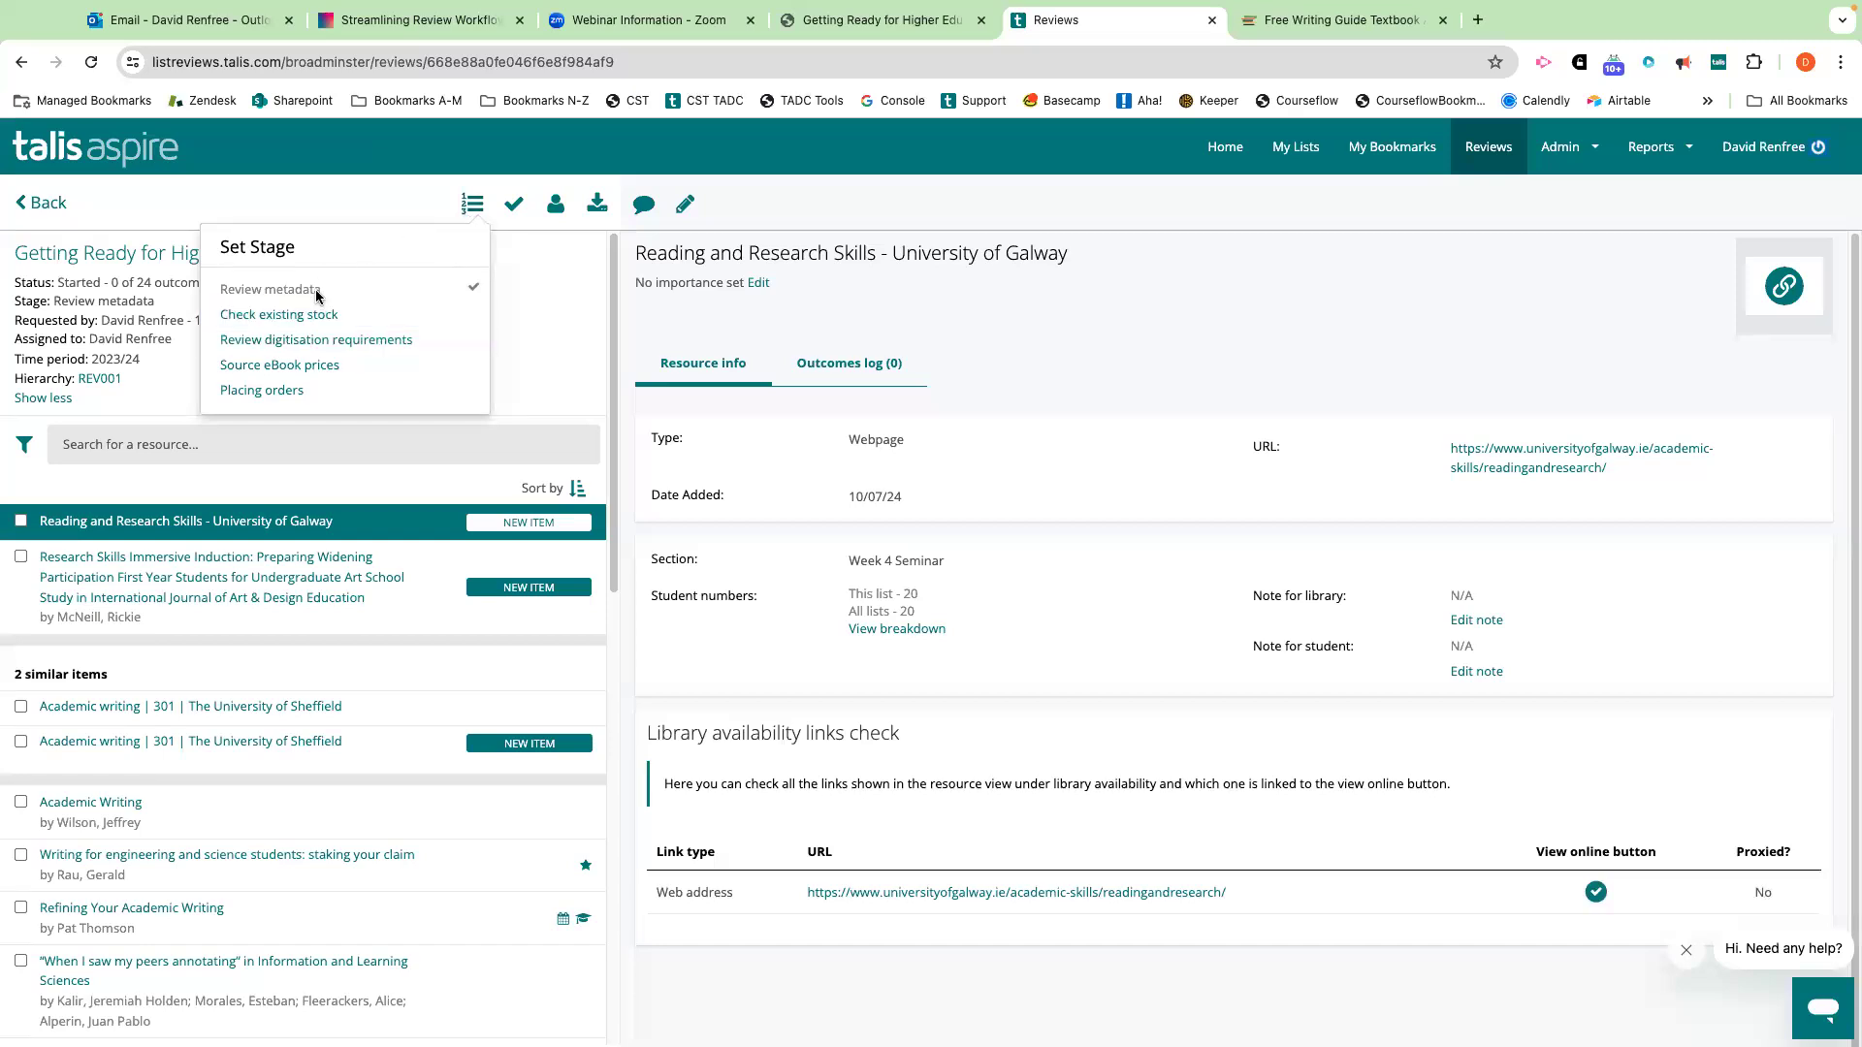
left_click(297, 209)
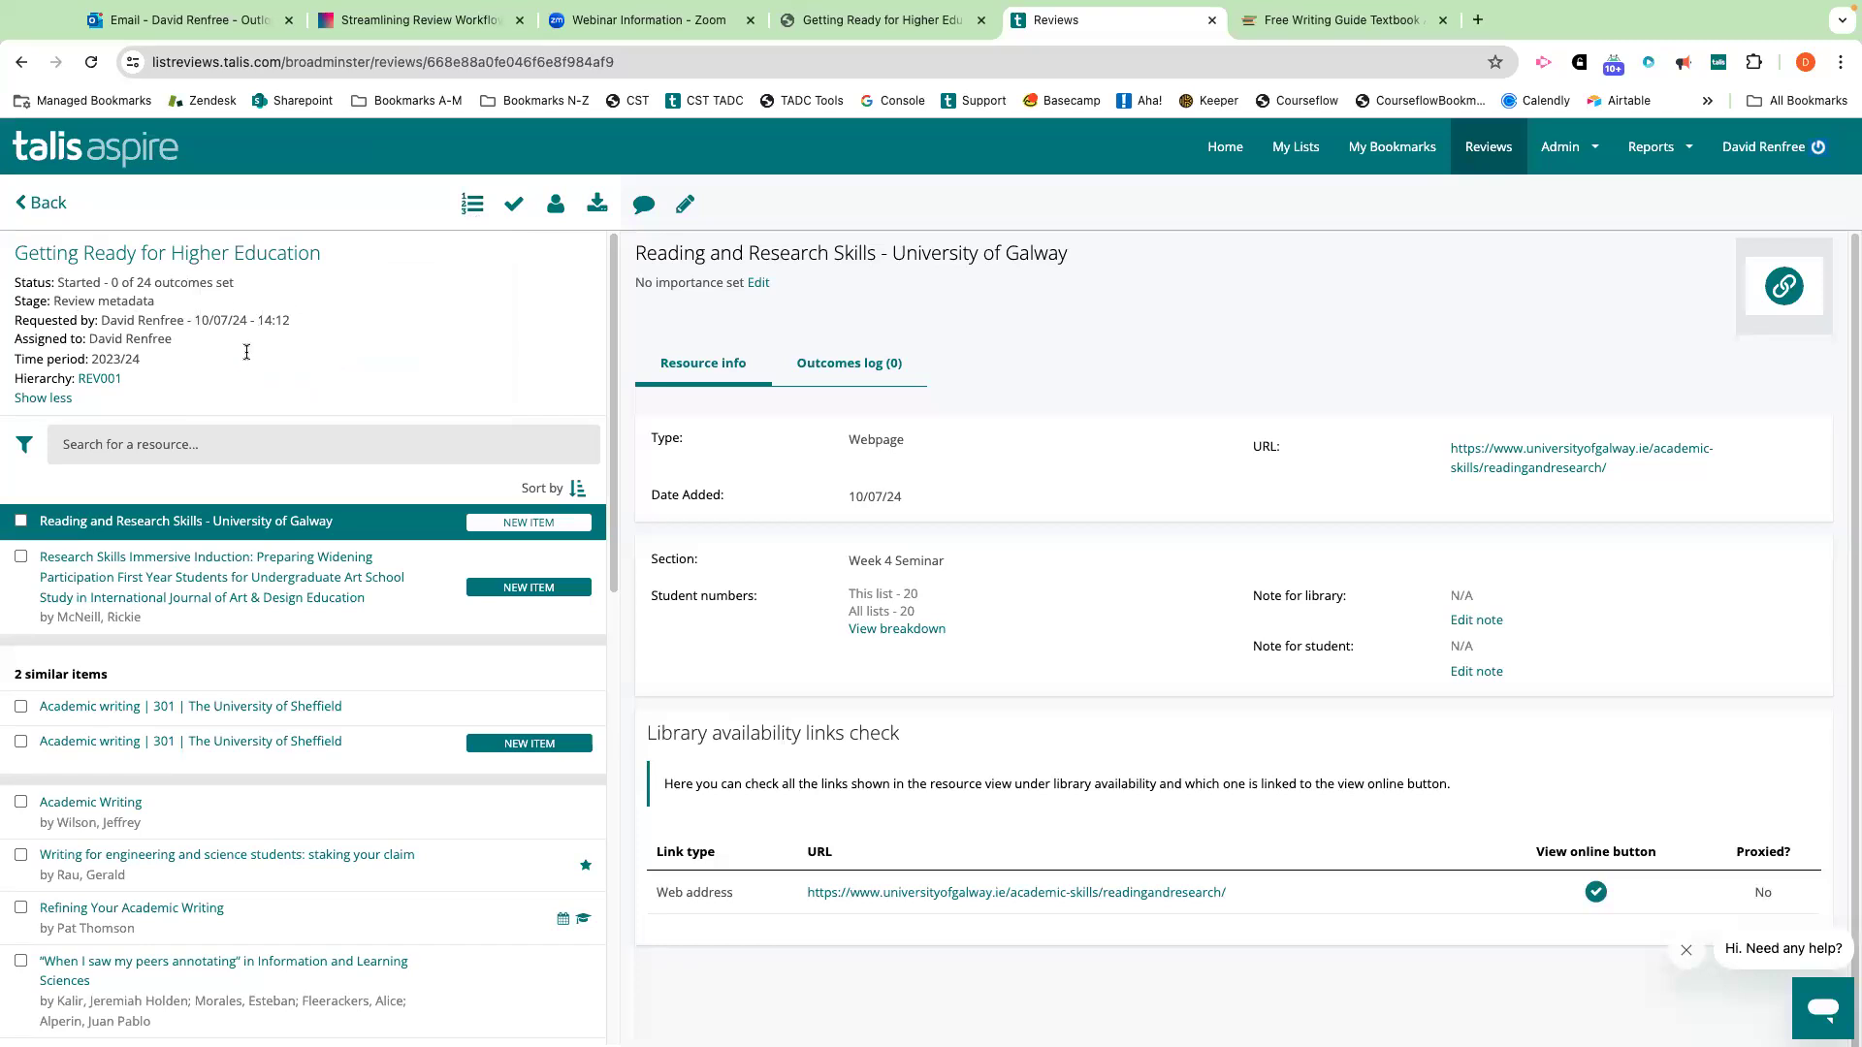
left_click_drag(102, 316, 246, 320)
left_click(139, 341)
left_click_drag(91, 358, 148, 359)
left_click(147, 359)
View the details of Academic writing | 301, Refining Your Academic Writing, Blended learning in practice and the second The study skills handbook item.
scroll(399, 719, "down", 3)
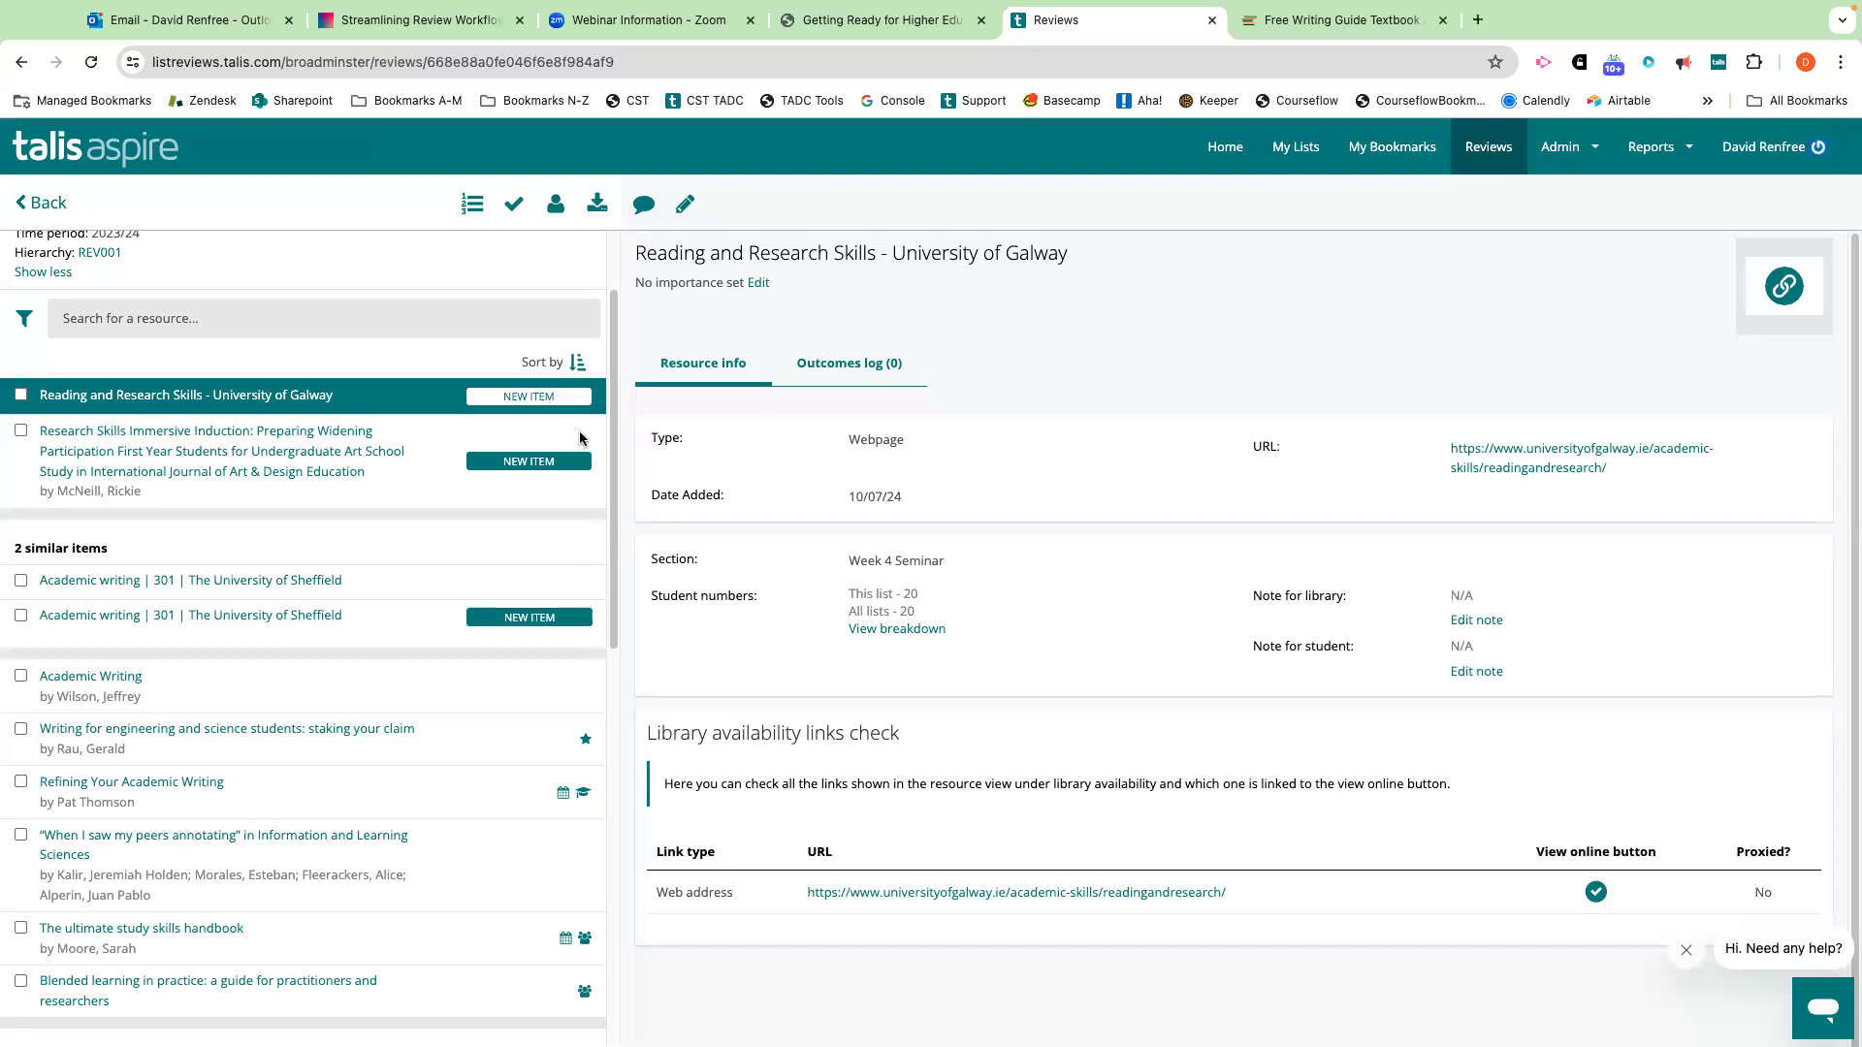
left_click(398, 593)
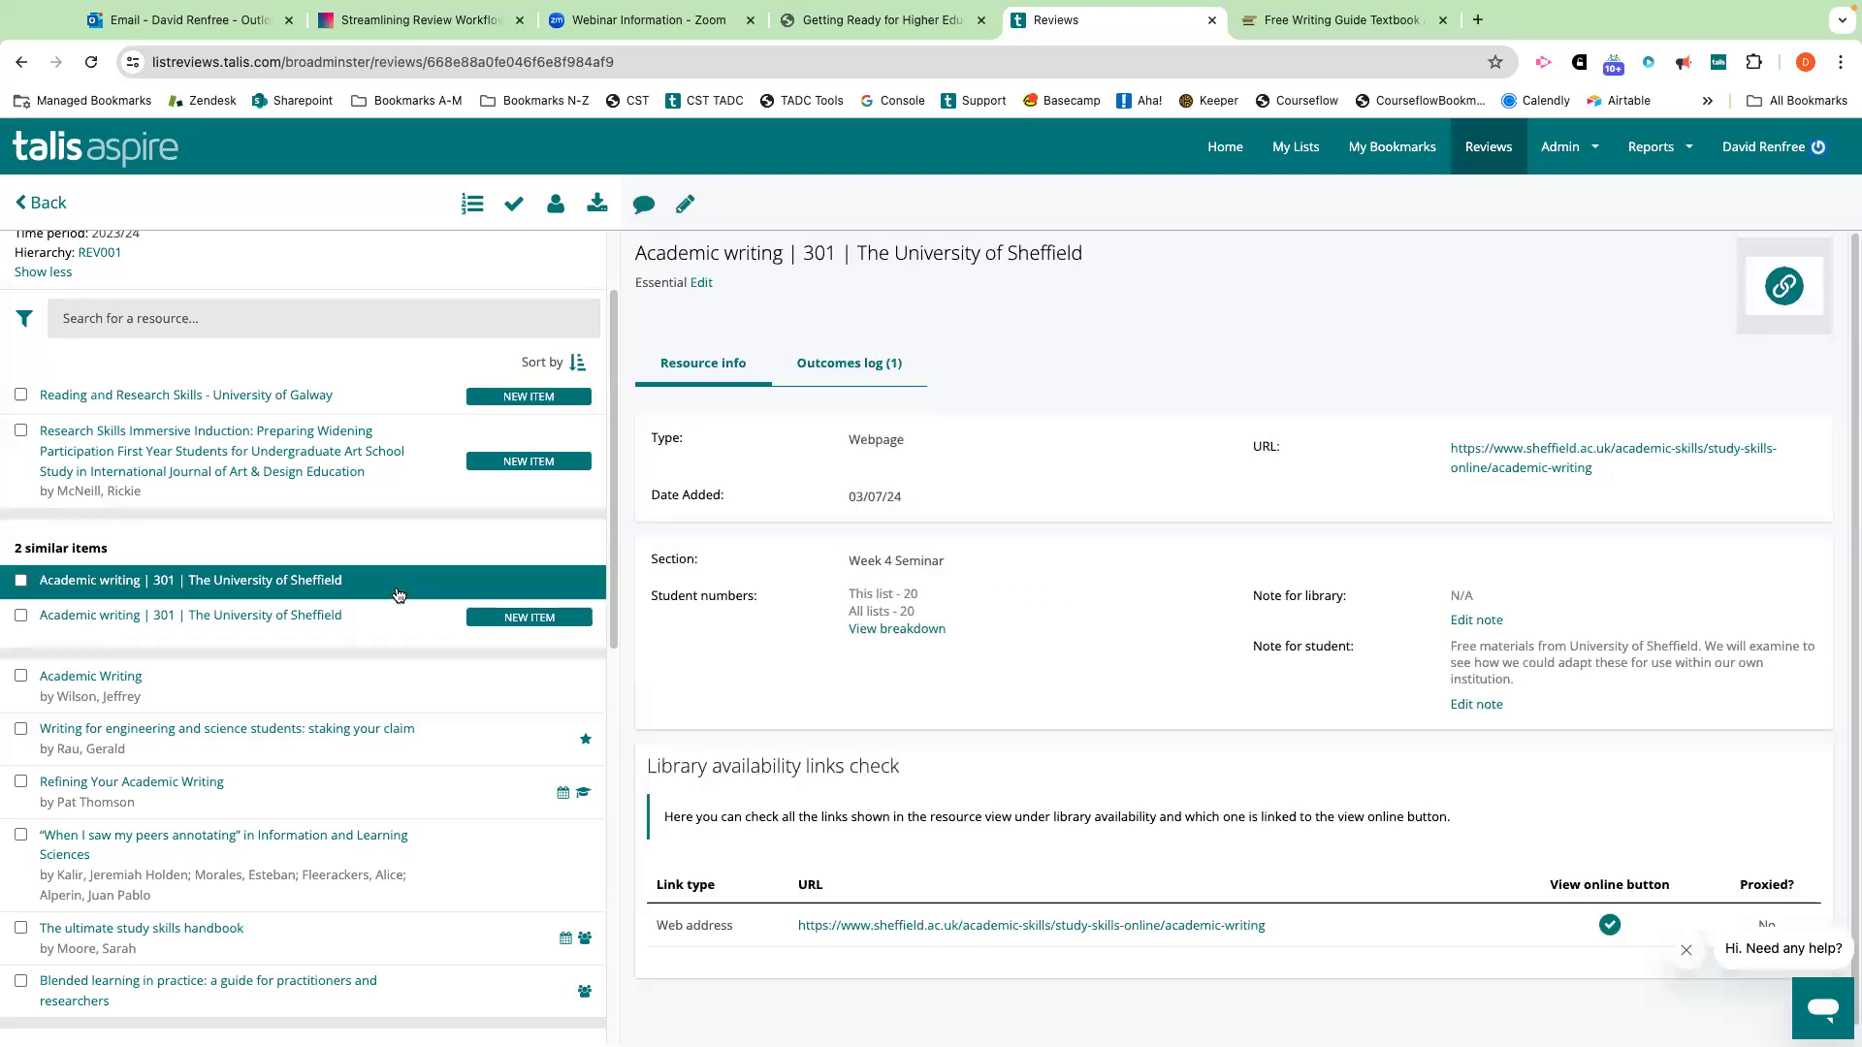
left_click(442, 803)
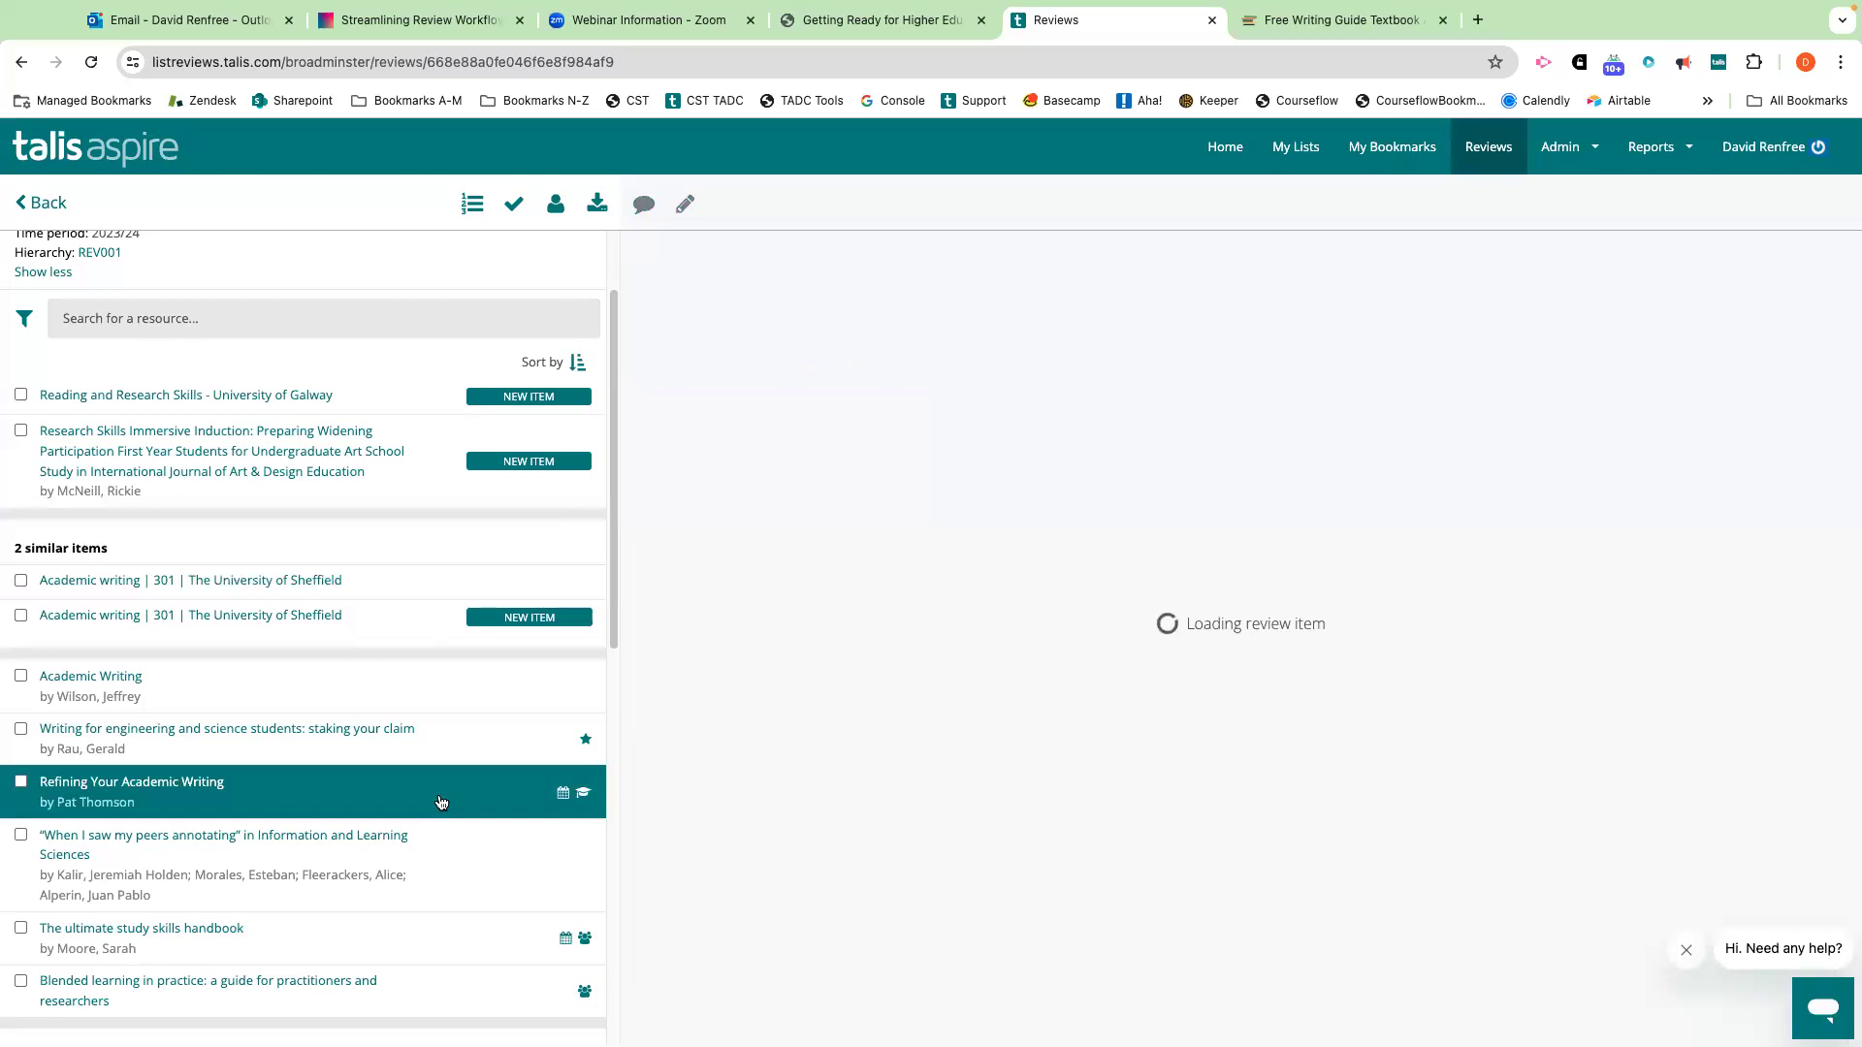
scroll(441, 800, "down", 3)
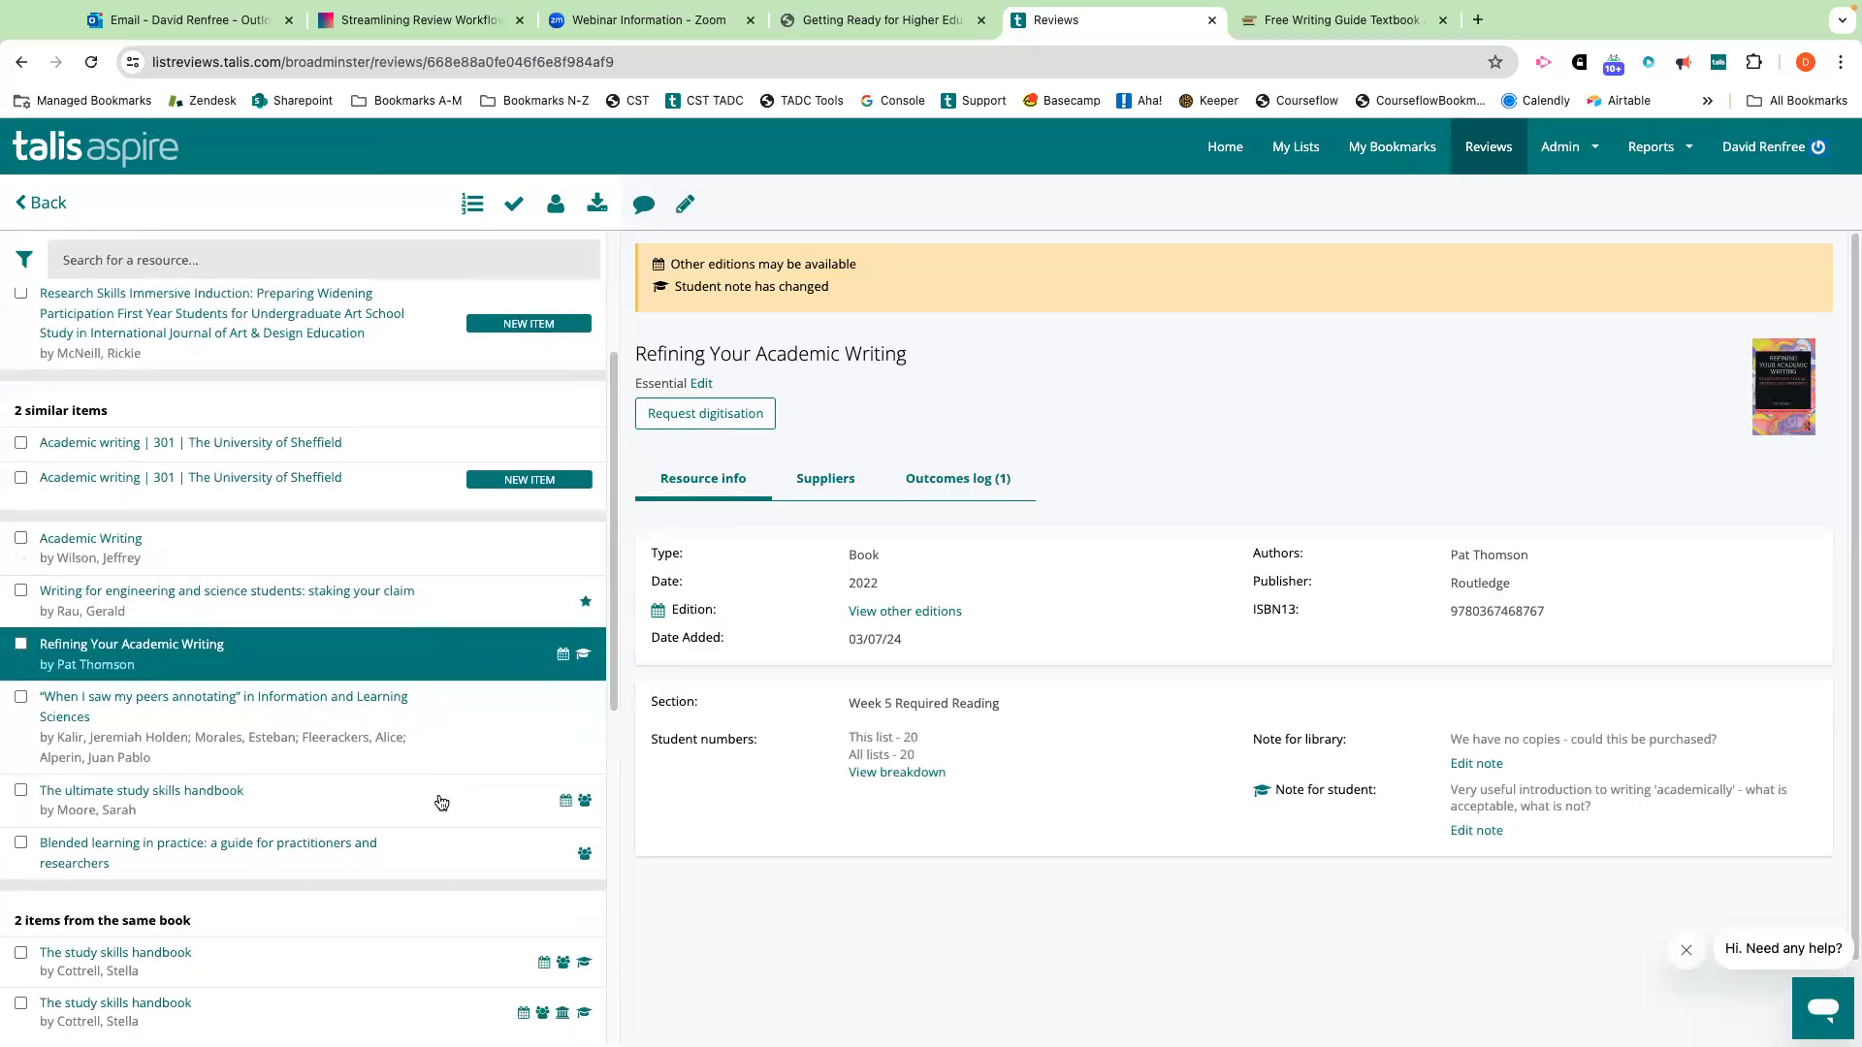
left_click(462, 854)
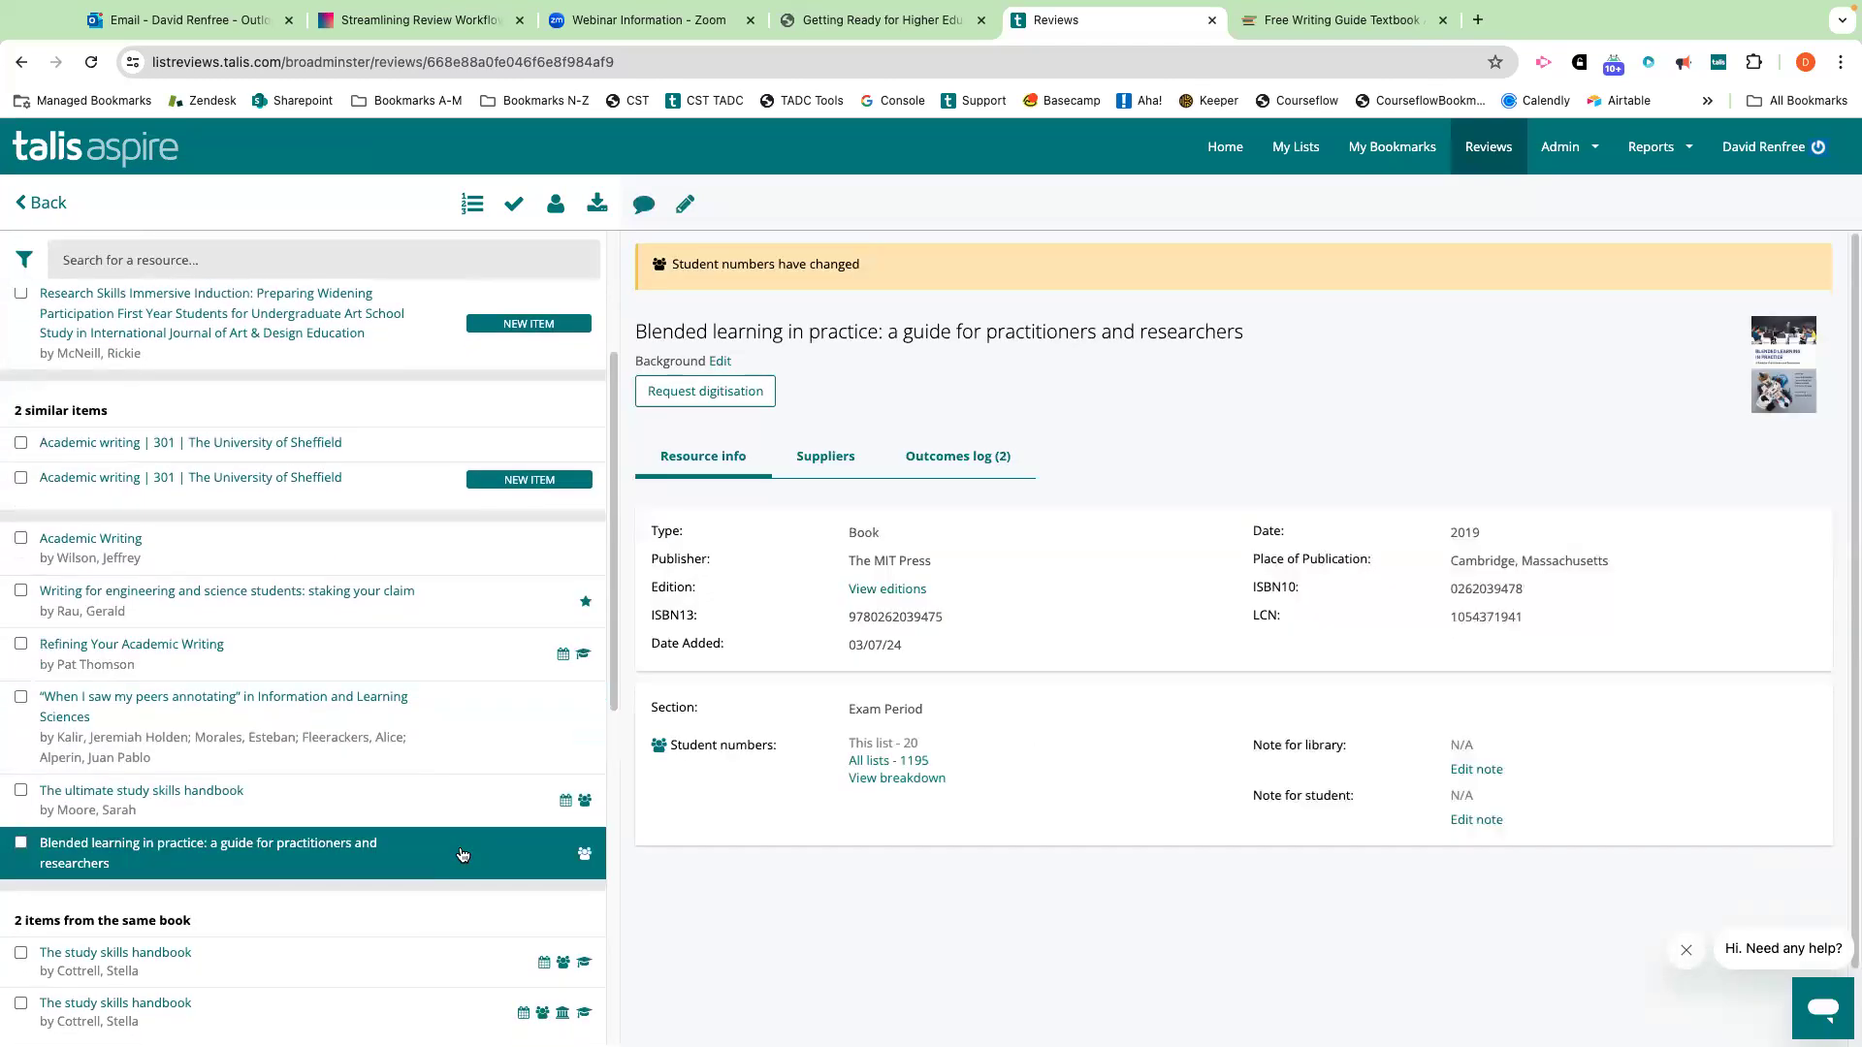
scroll(461, 853, "down", 2)
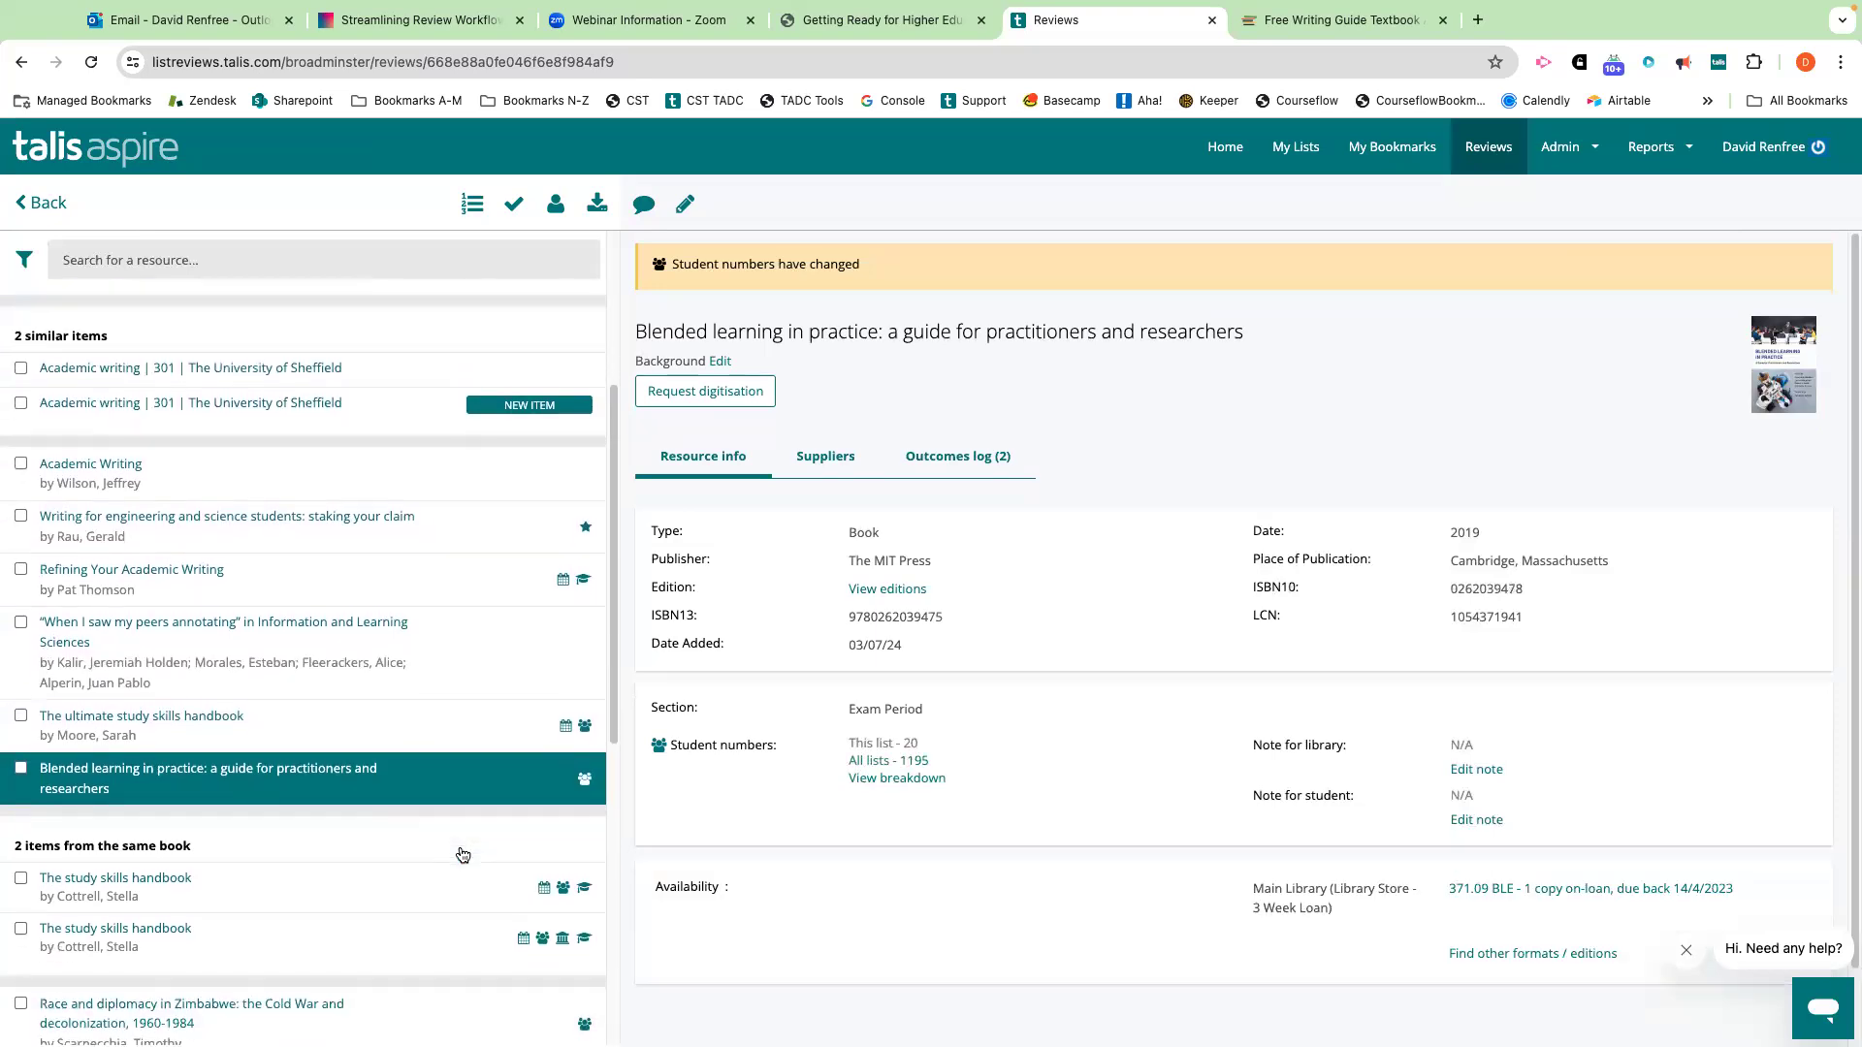
scroll(447, 882, "down", 2)
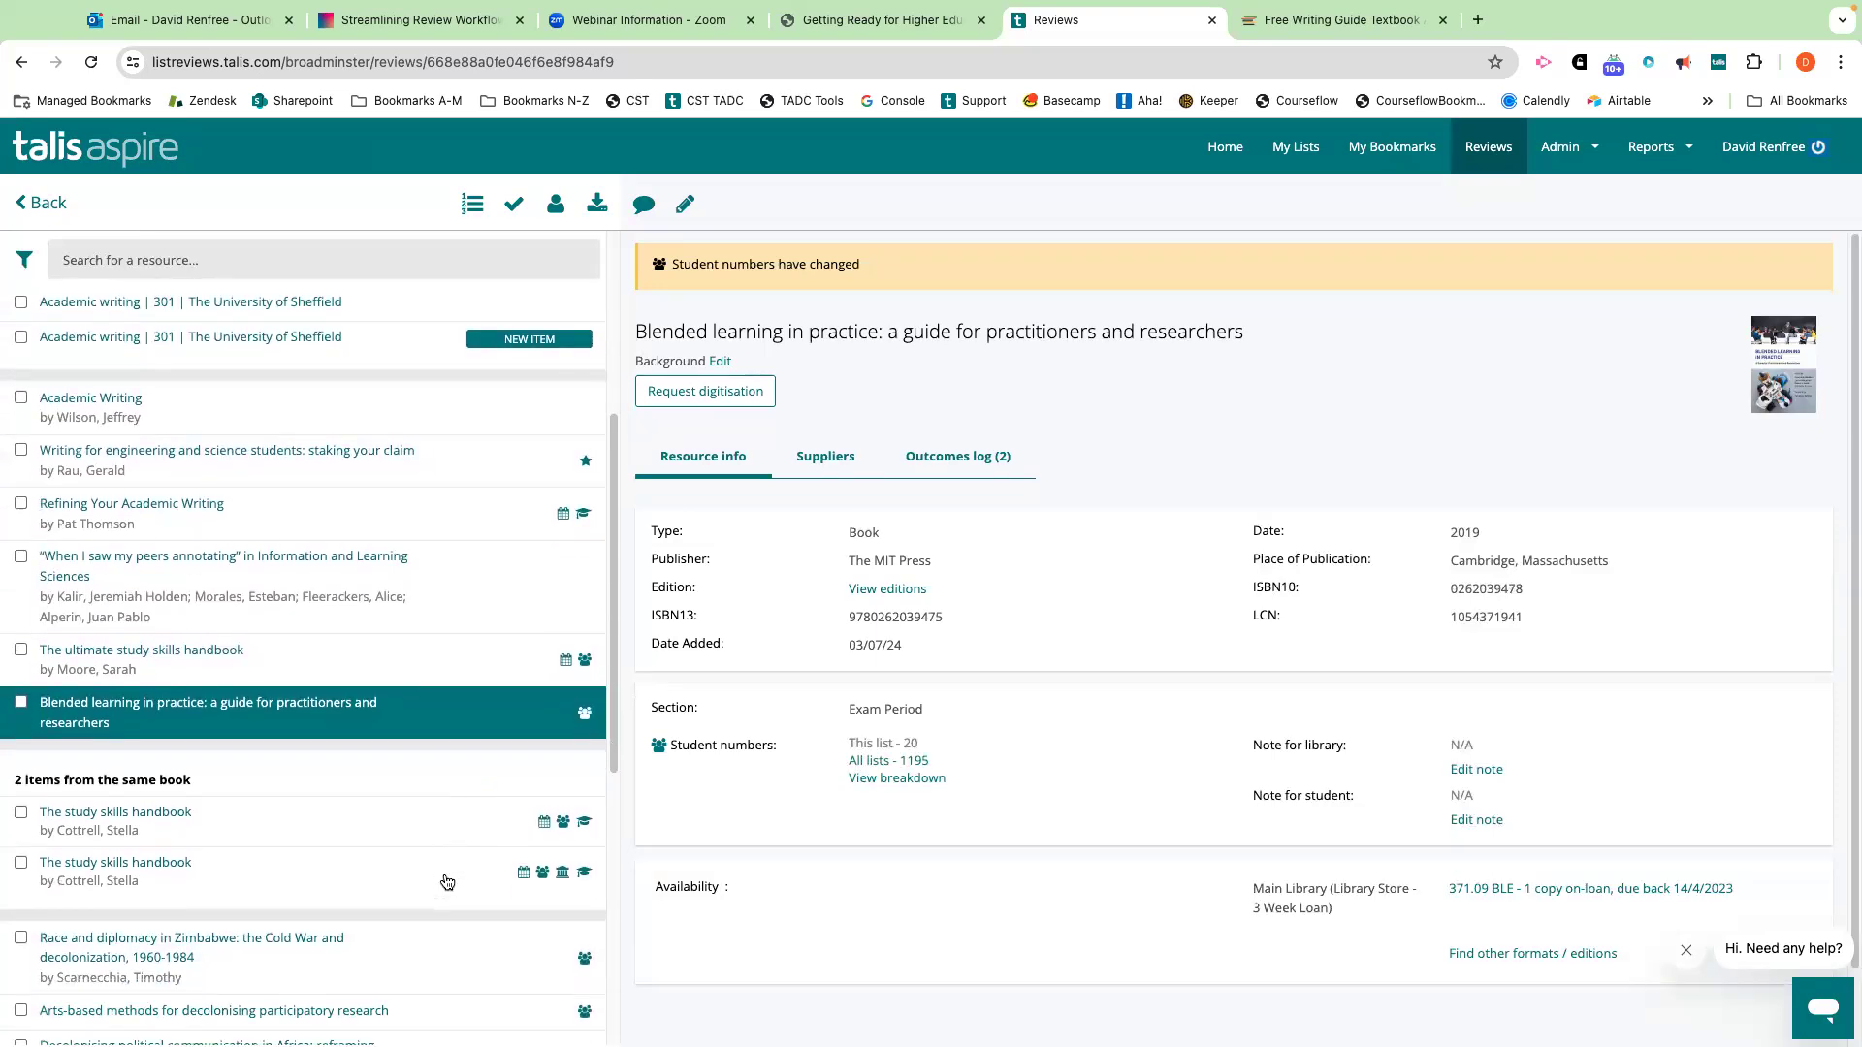
left_click(447, 882)
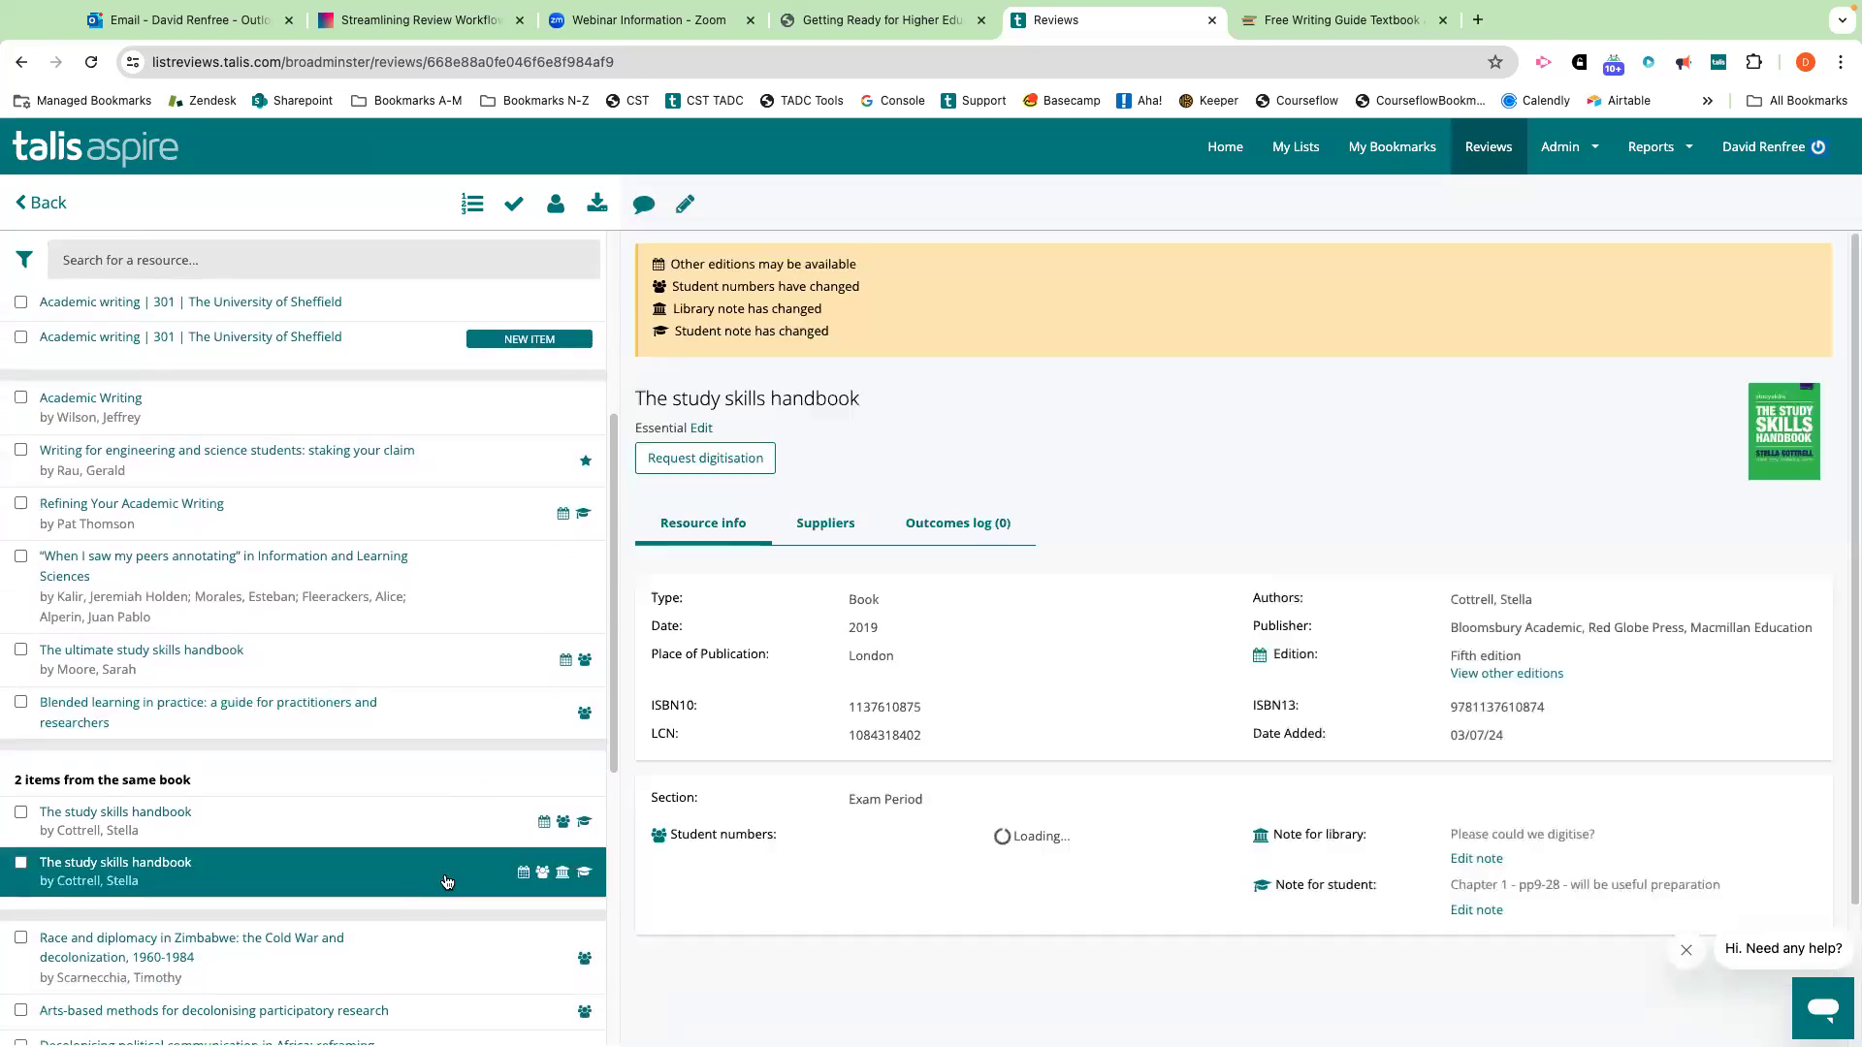
Sort the review's resources by Reading list order, look through them and return the sorting to Default.
scroll(447, 881, "up", 10)
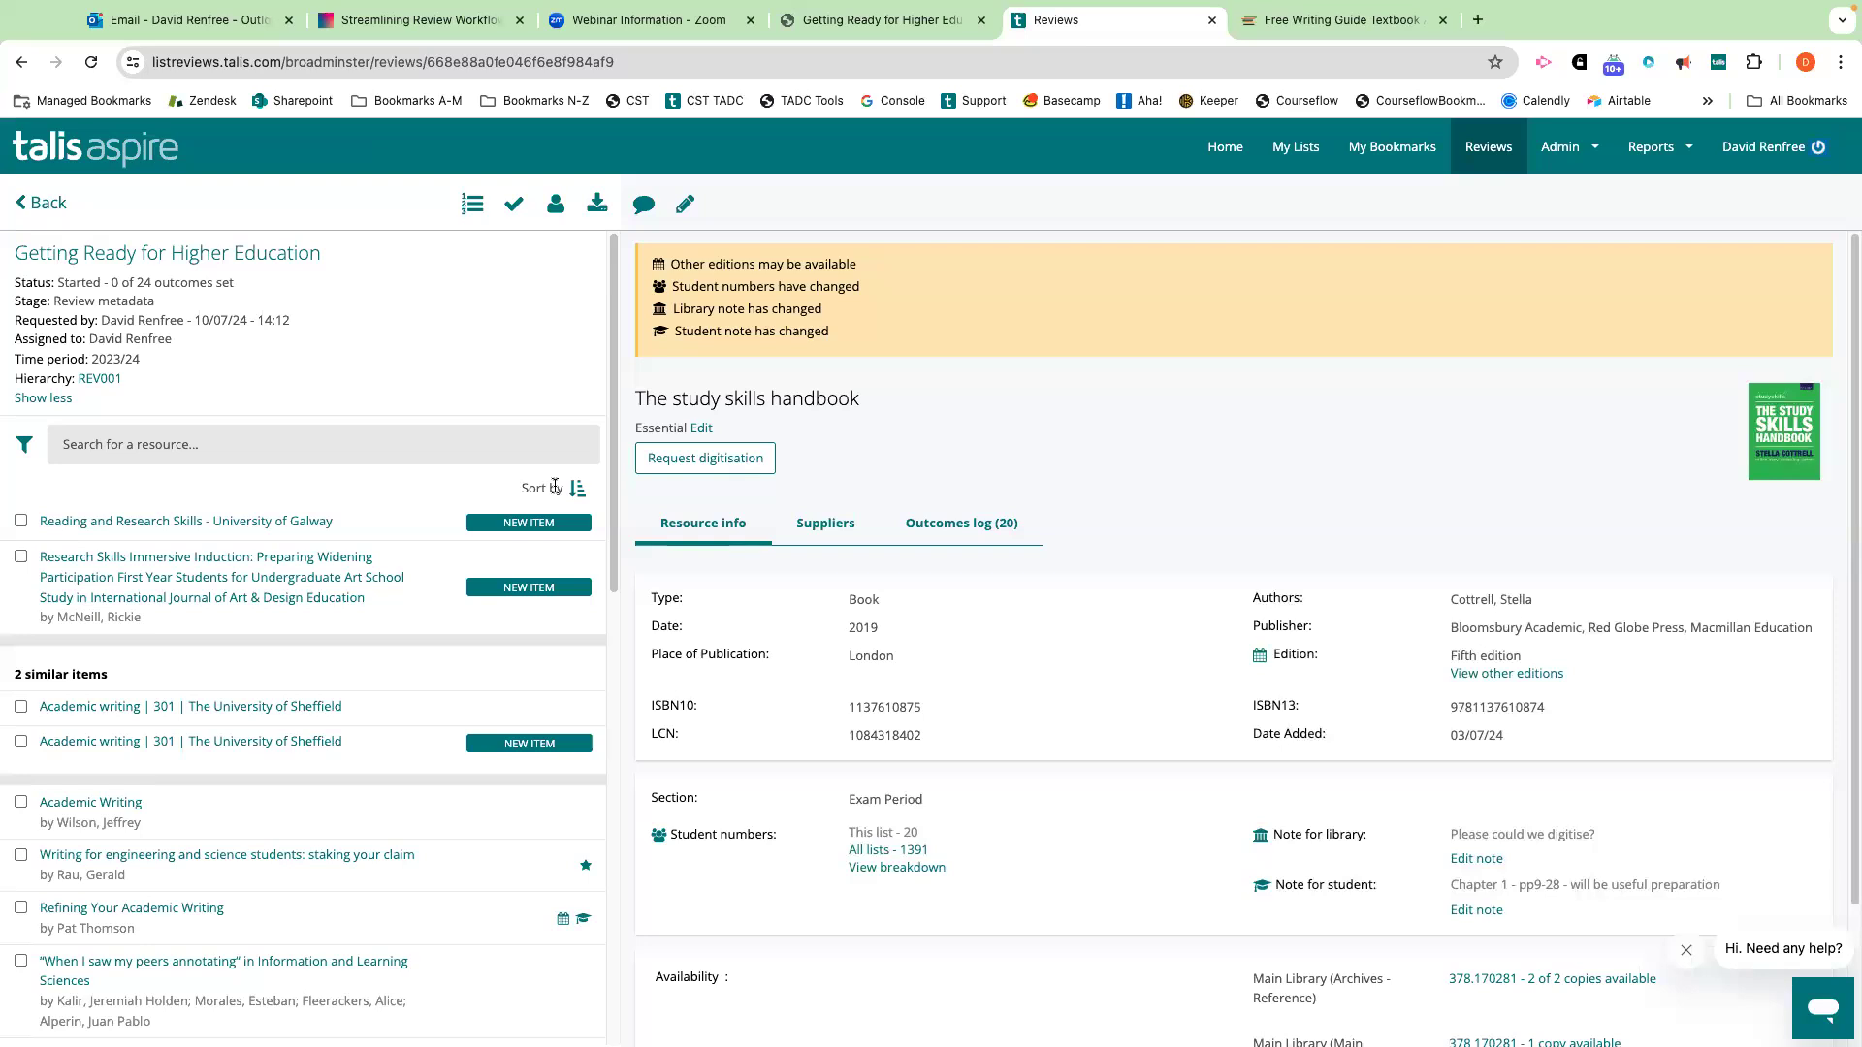
left_click(577, 490)
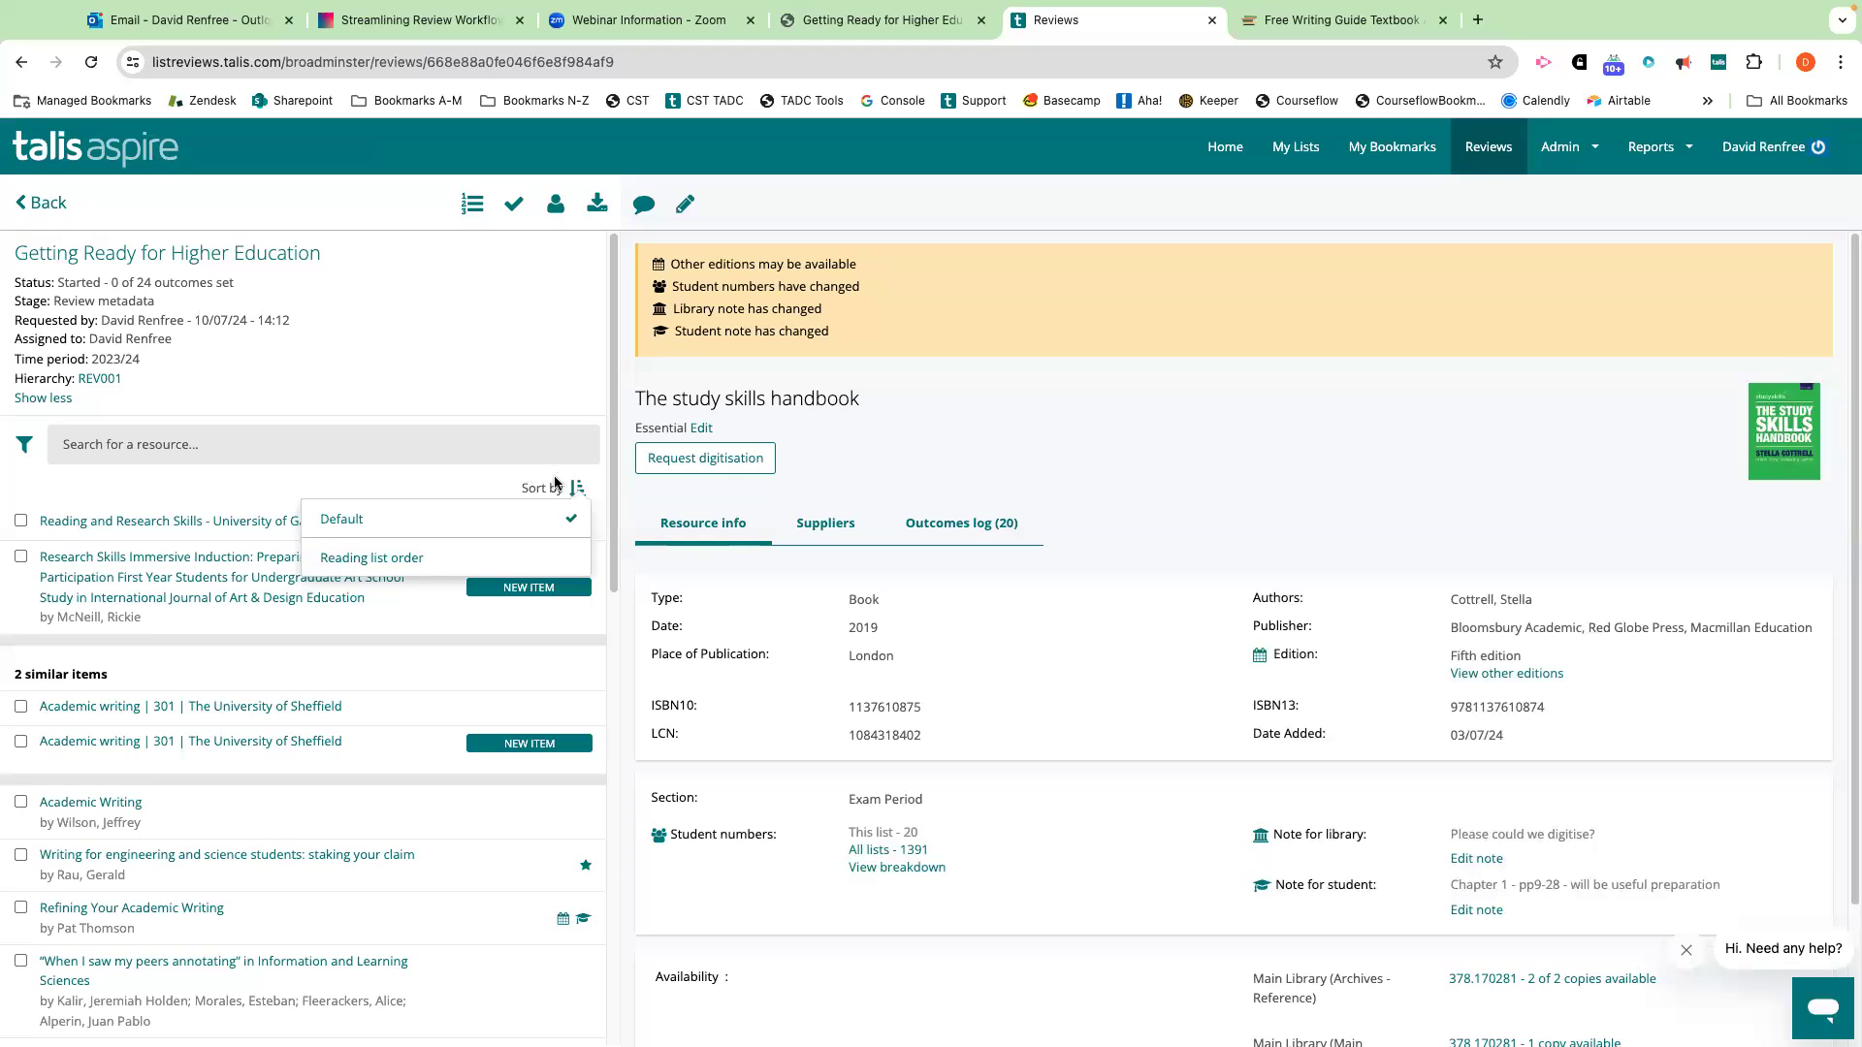
left_click(390, 555)
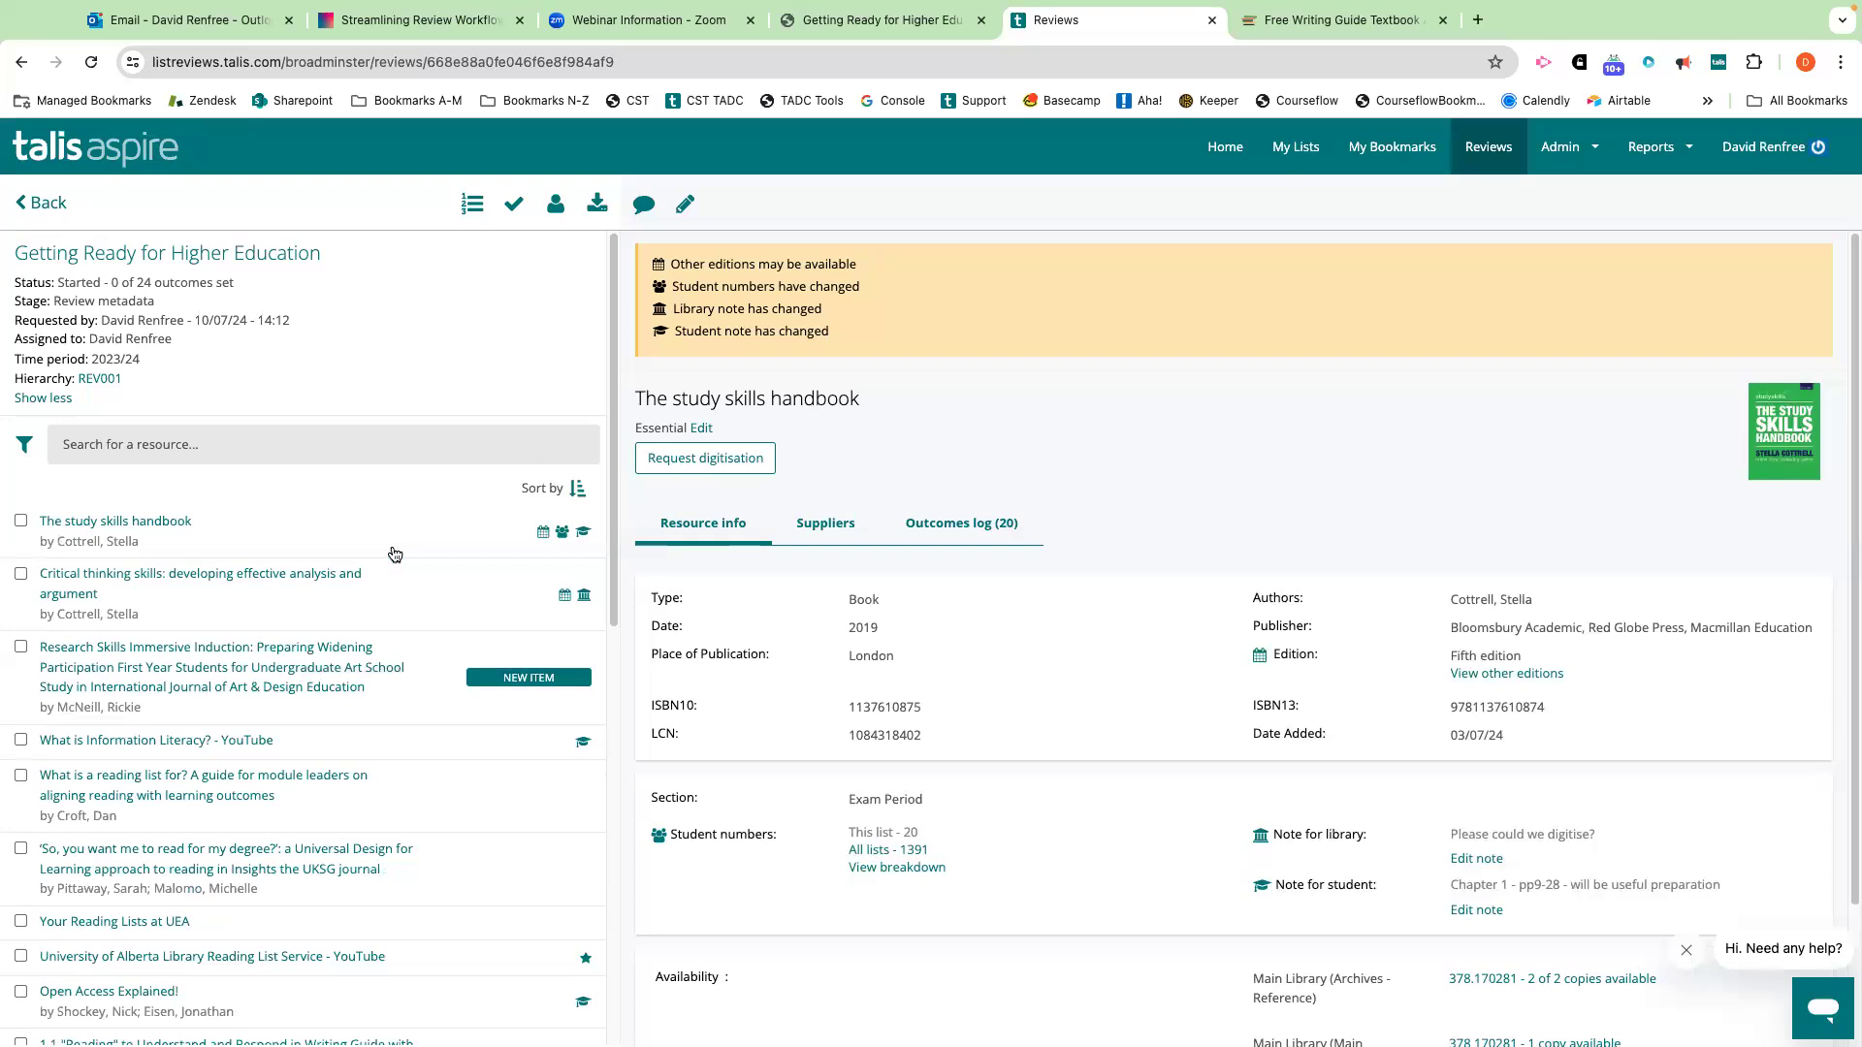
scroll(395, 555, "down", 1)
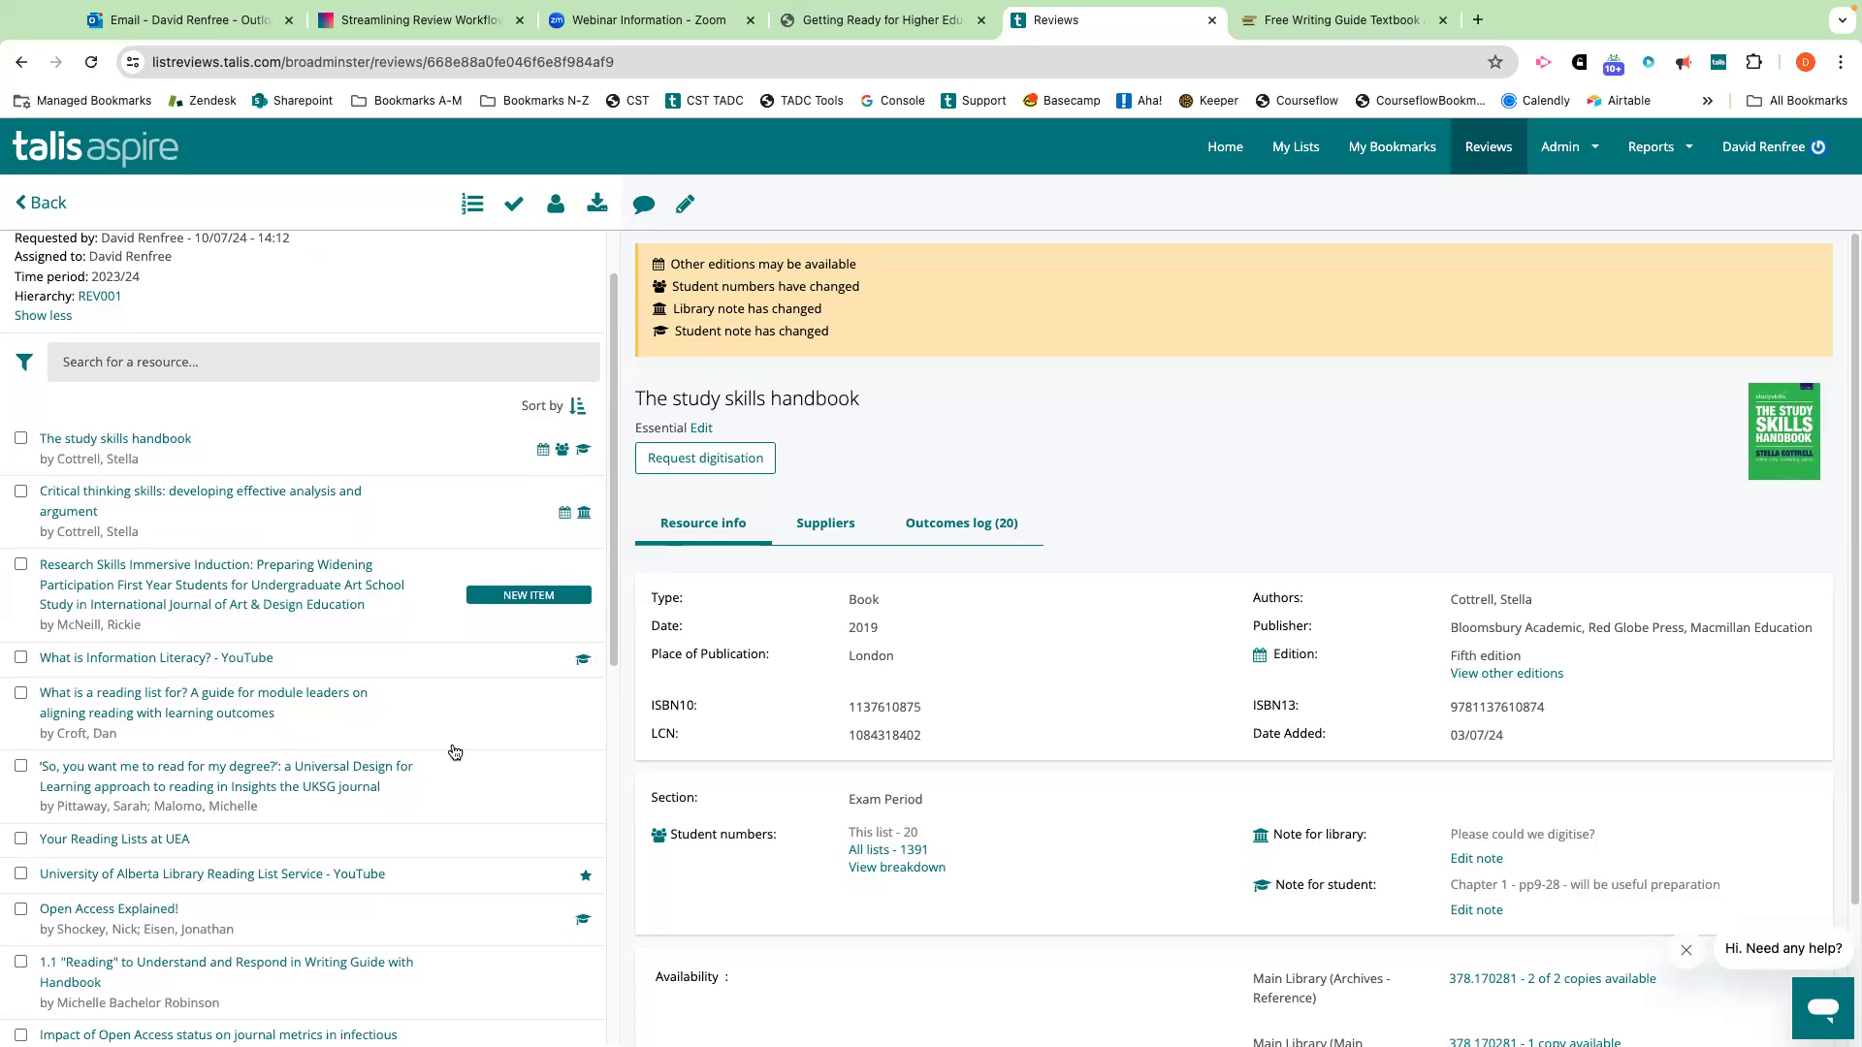
scroll(456, 727, "down", 1)
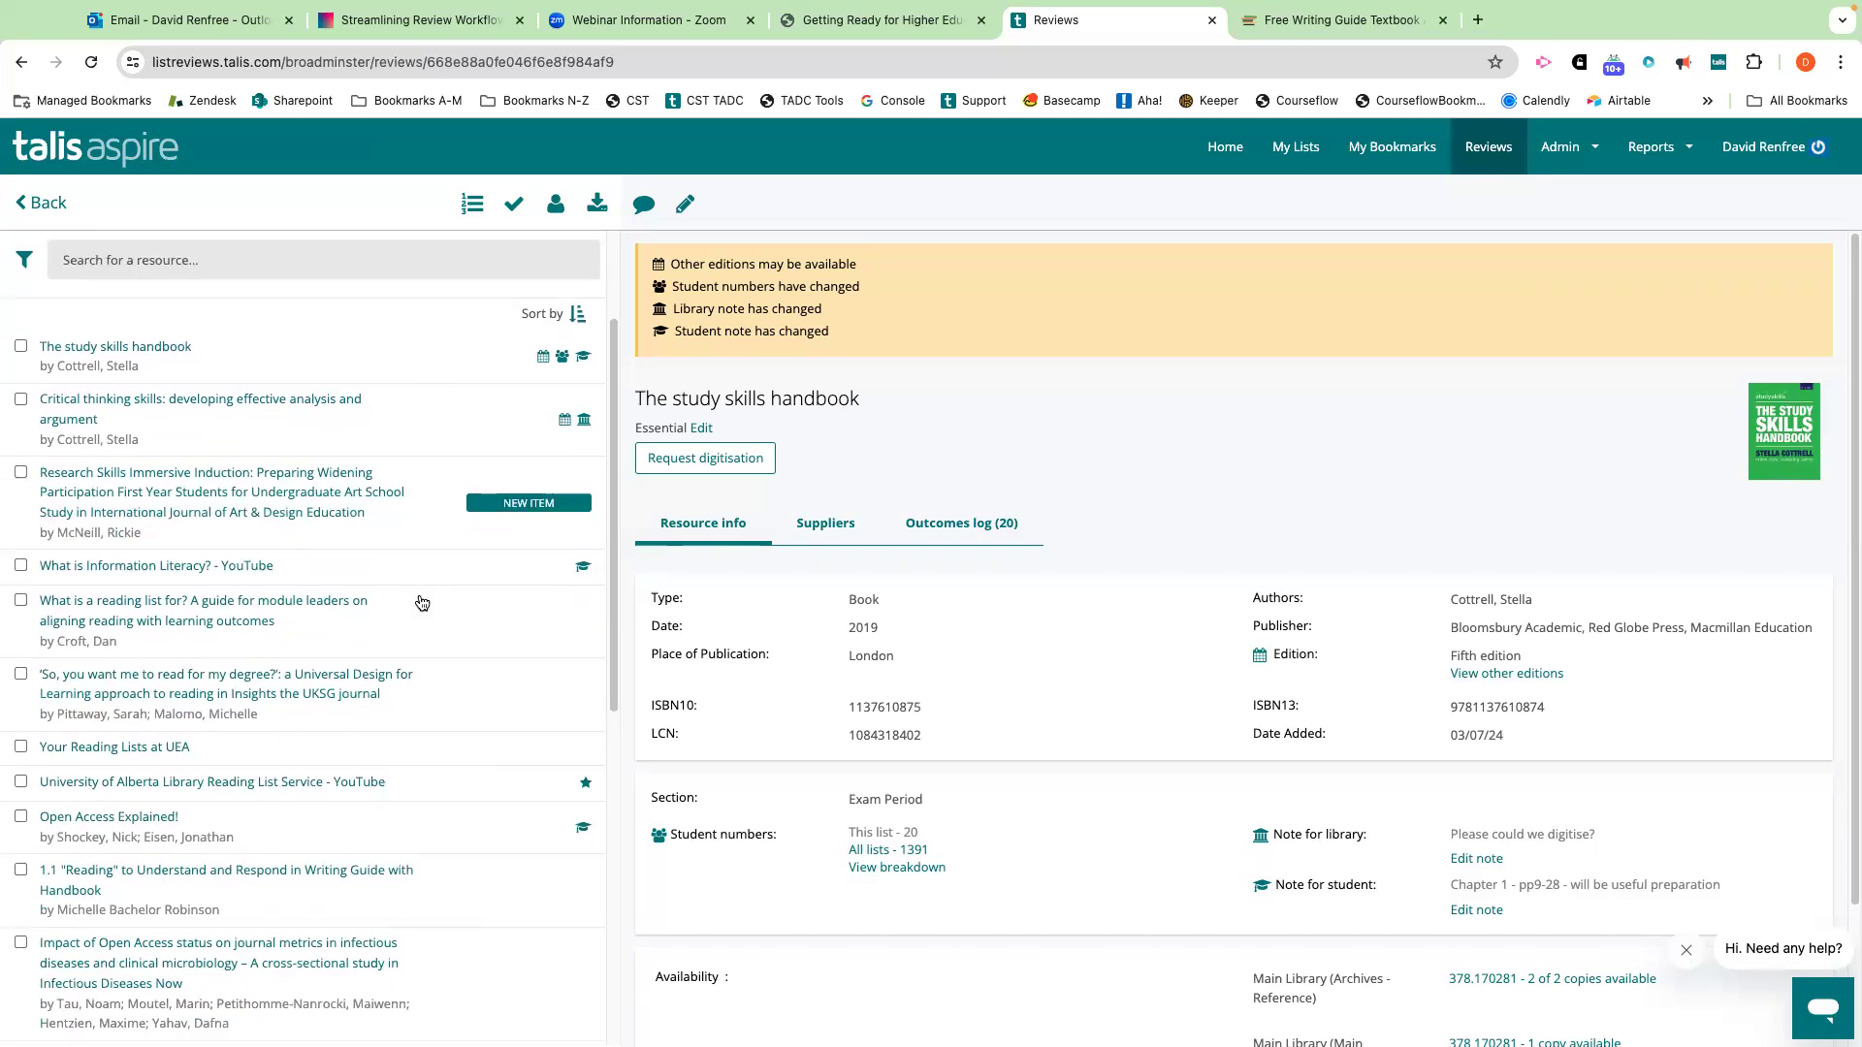
scroll(422, 488, "up", 1)
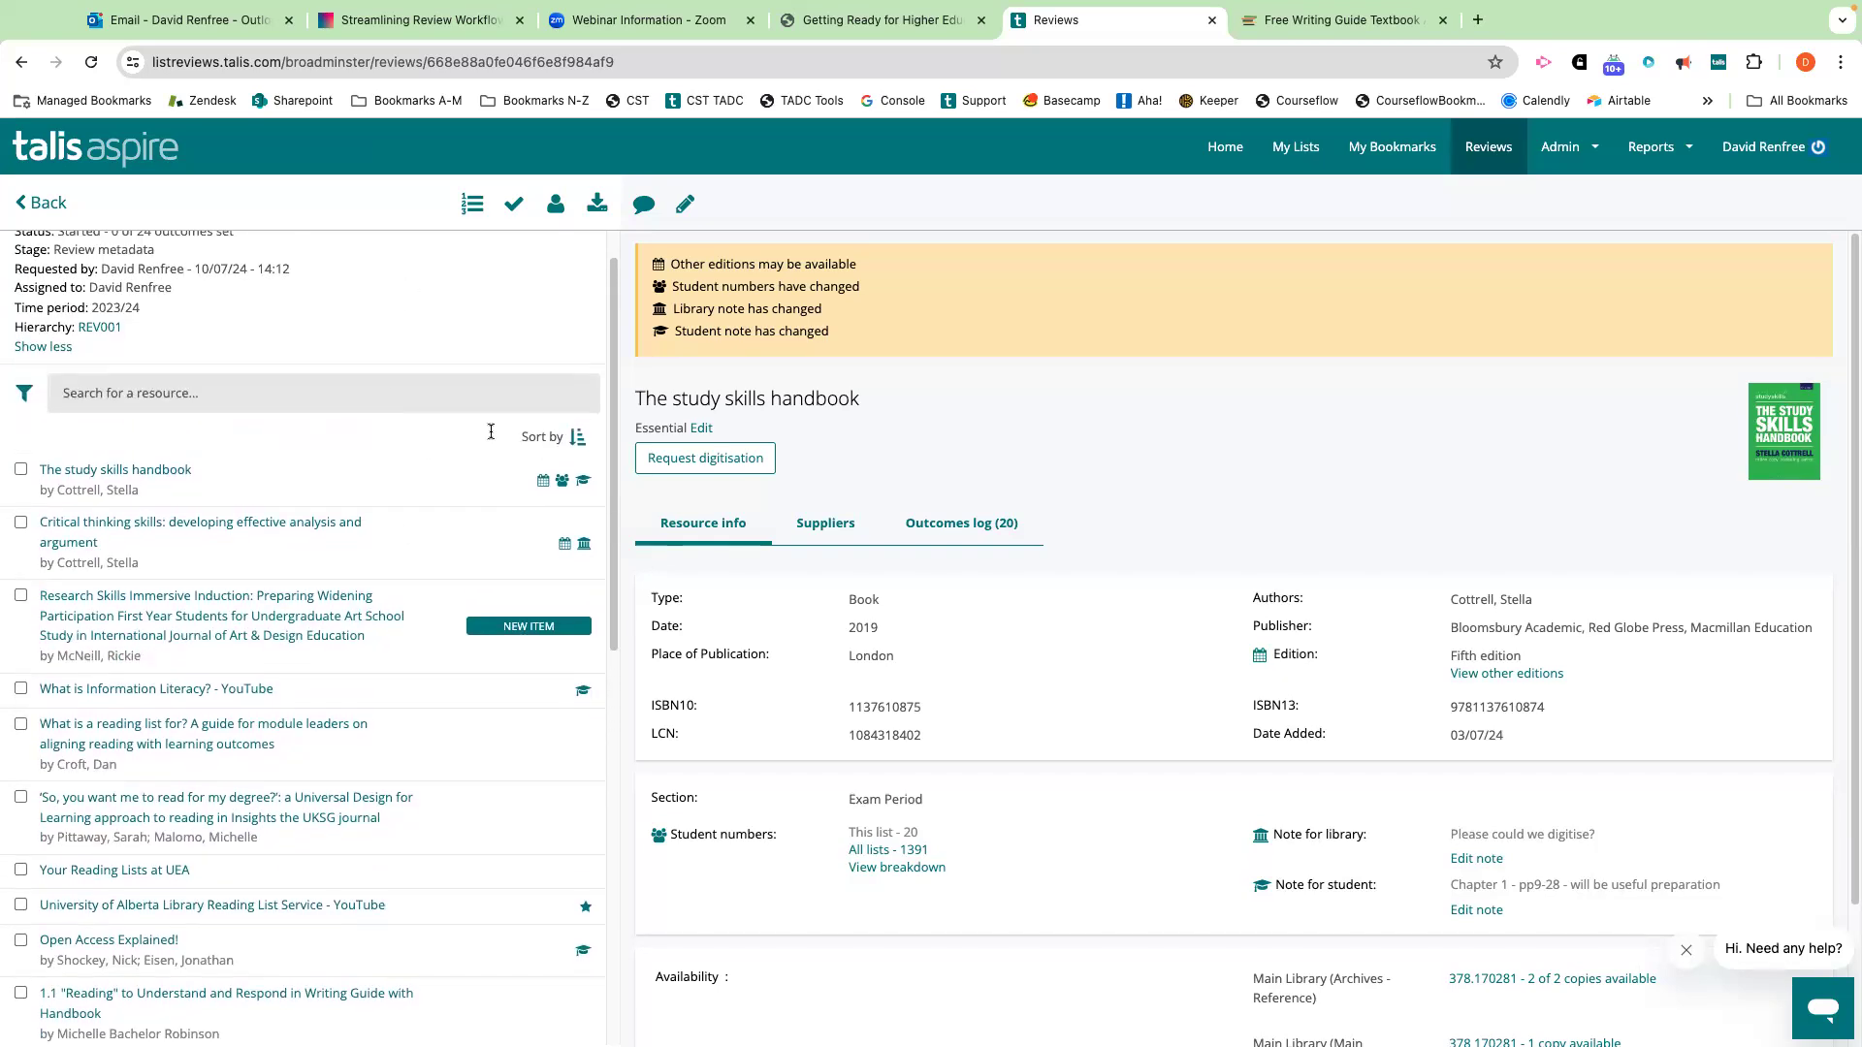
left_click(575, 439)
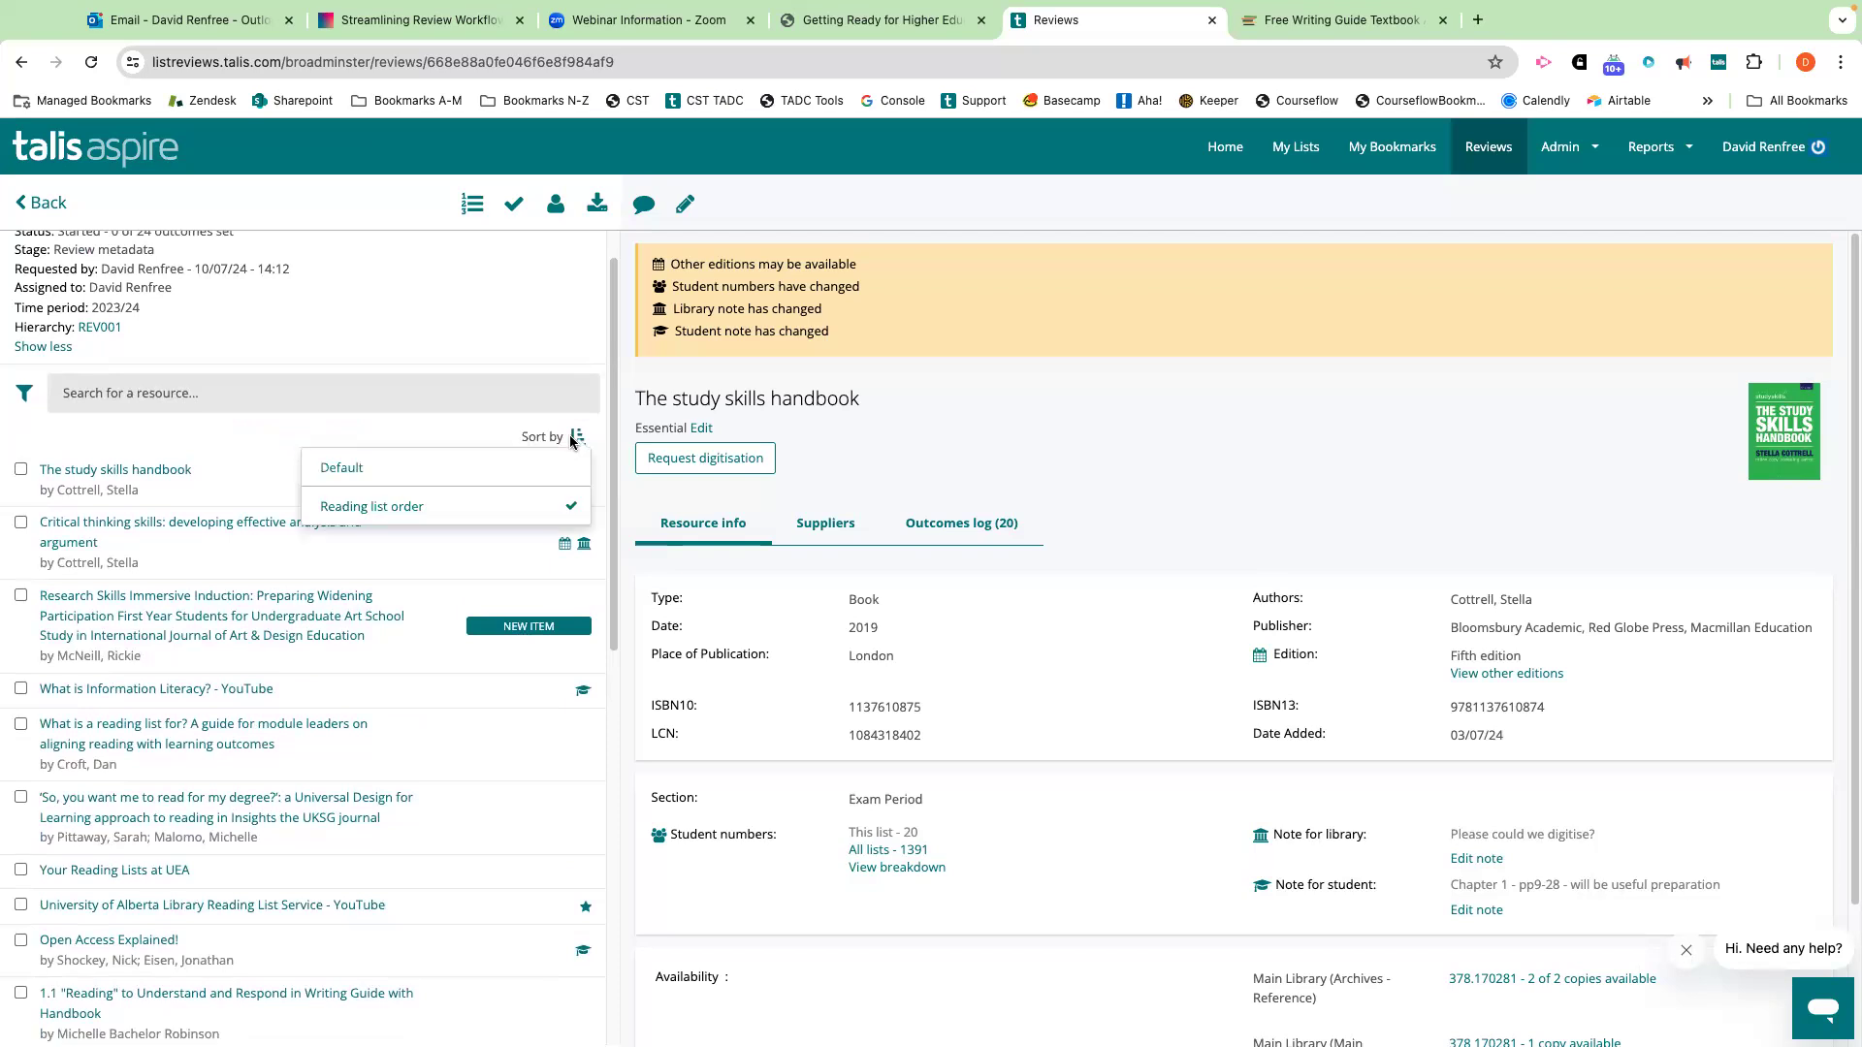
left_click(512, 465)
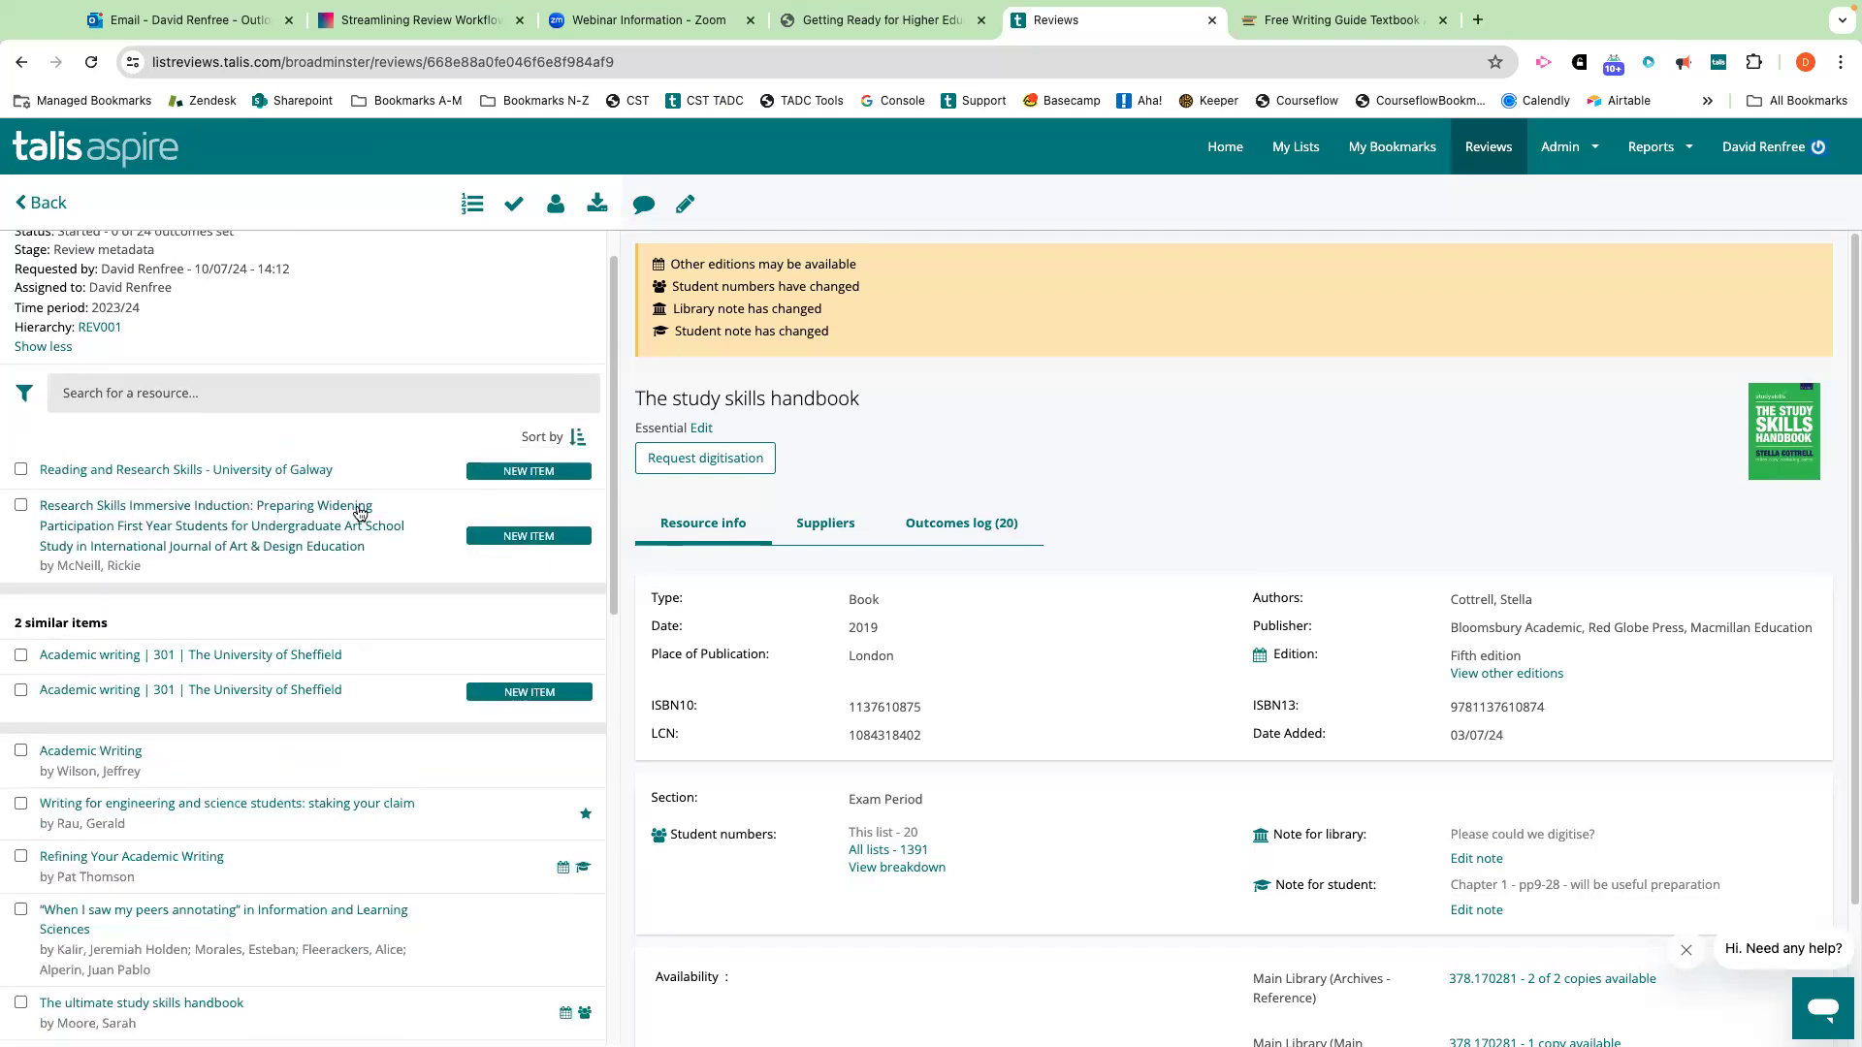
Examine how the default order groups new items, similar items and items from the same book.
scroll(359, 512, "up", 1)
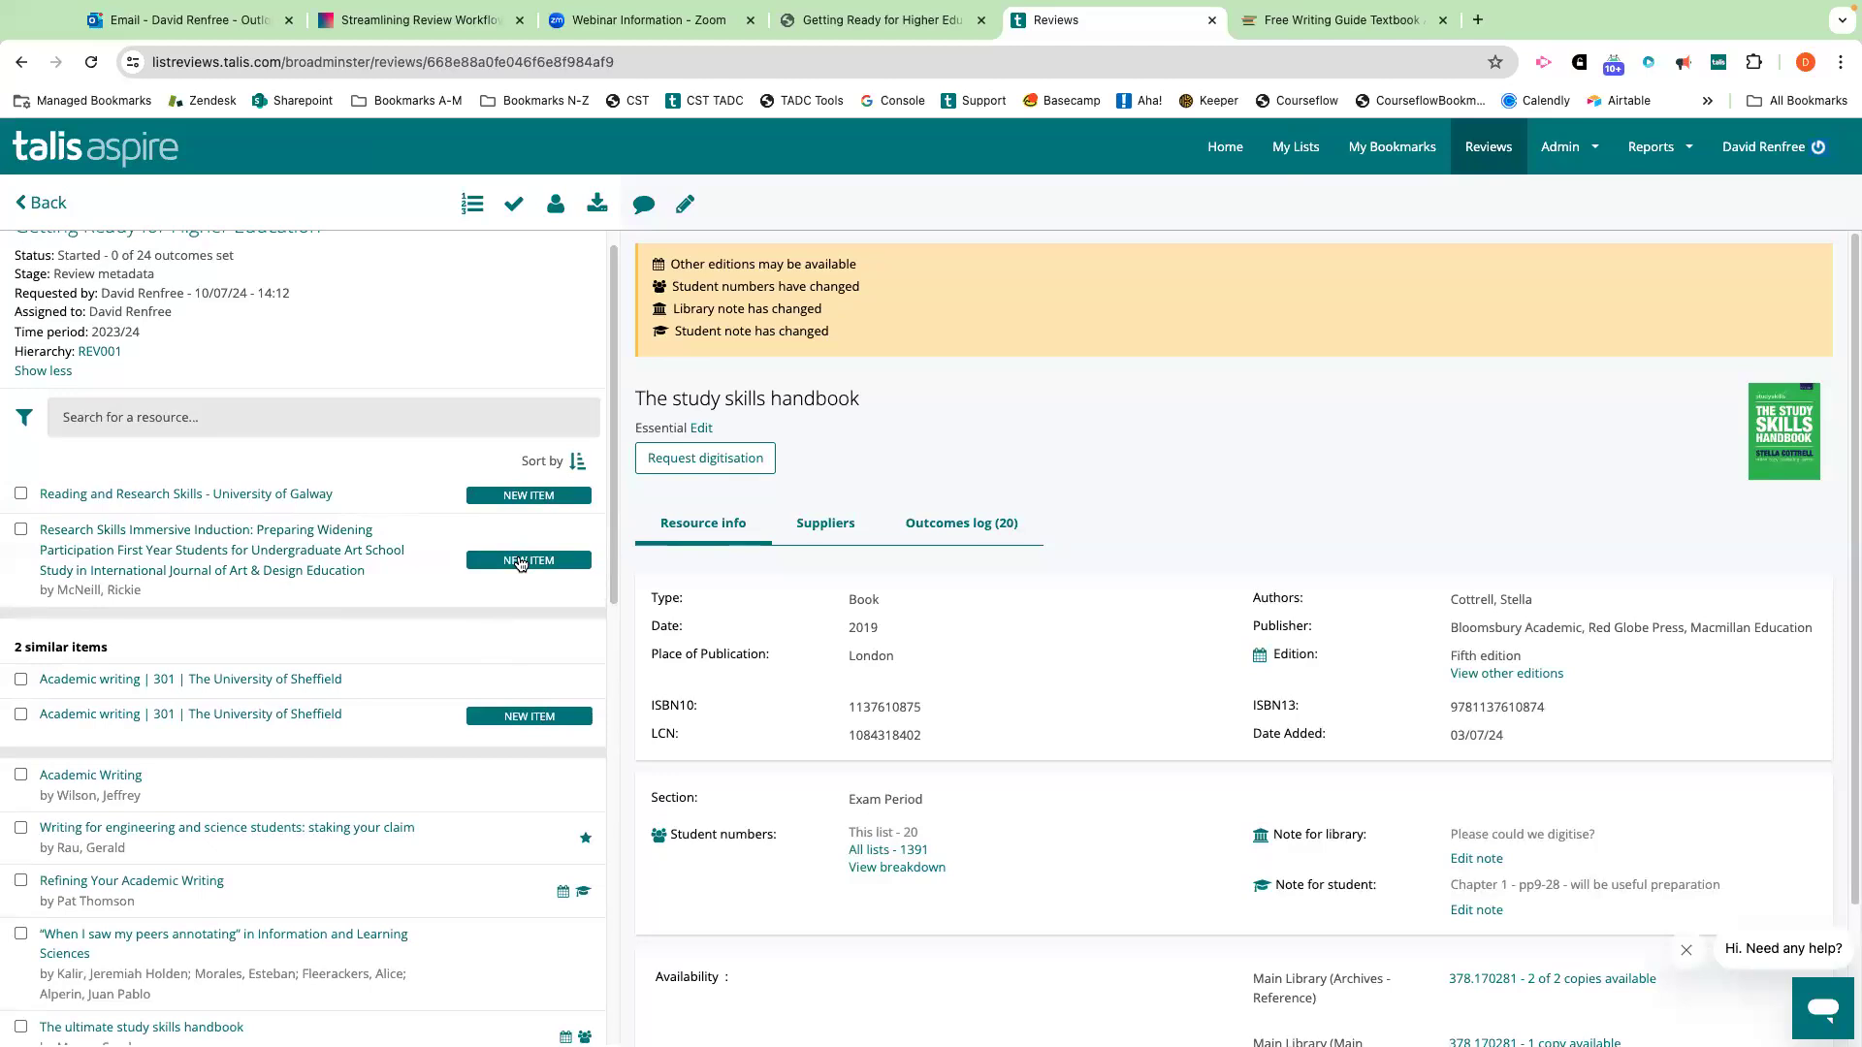
scroll(521, 565, "down", 5)
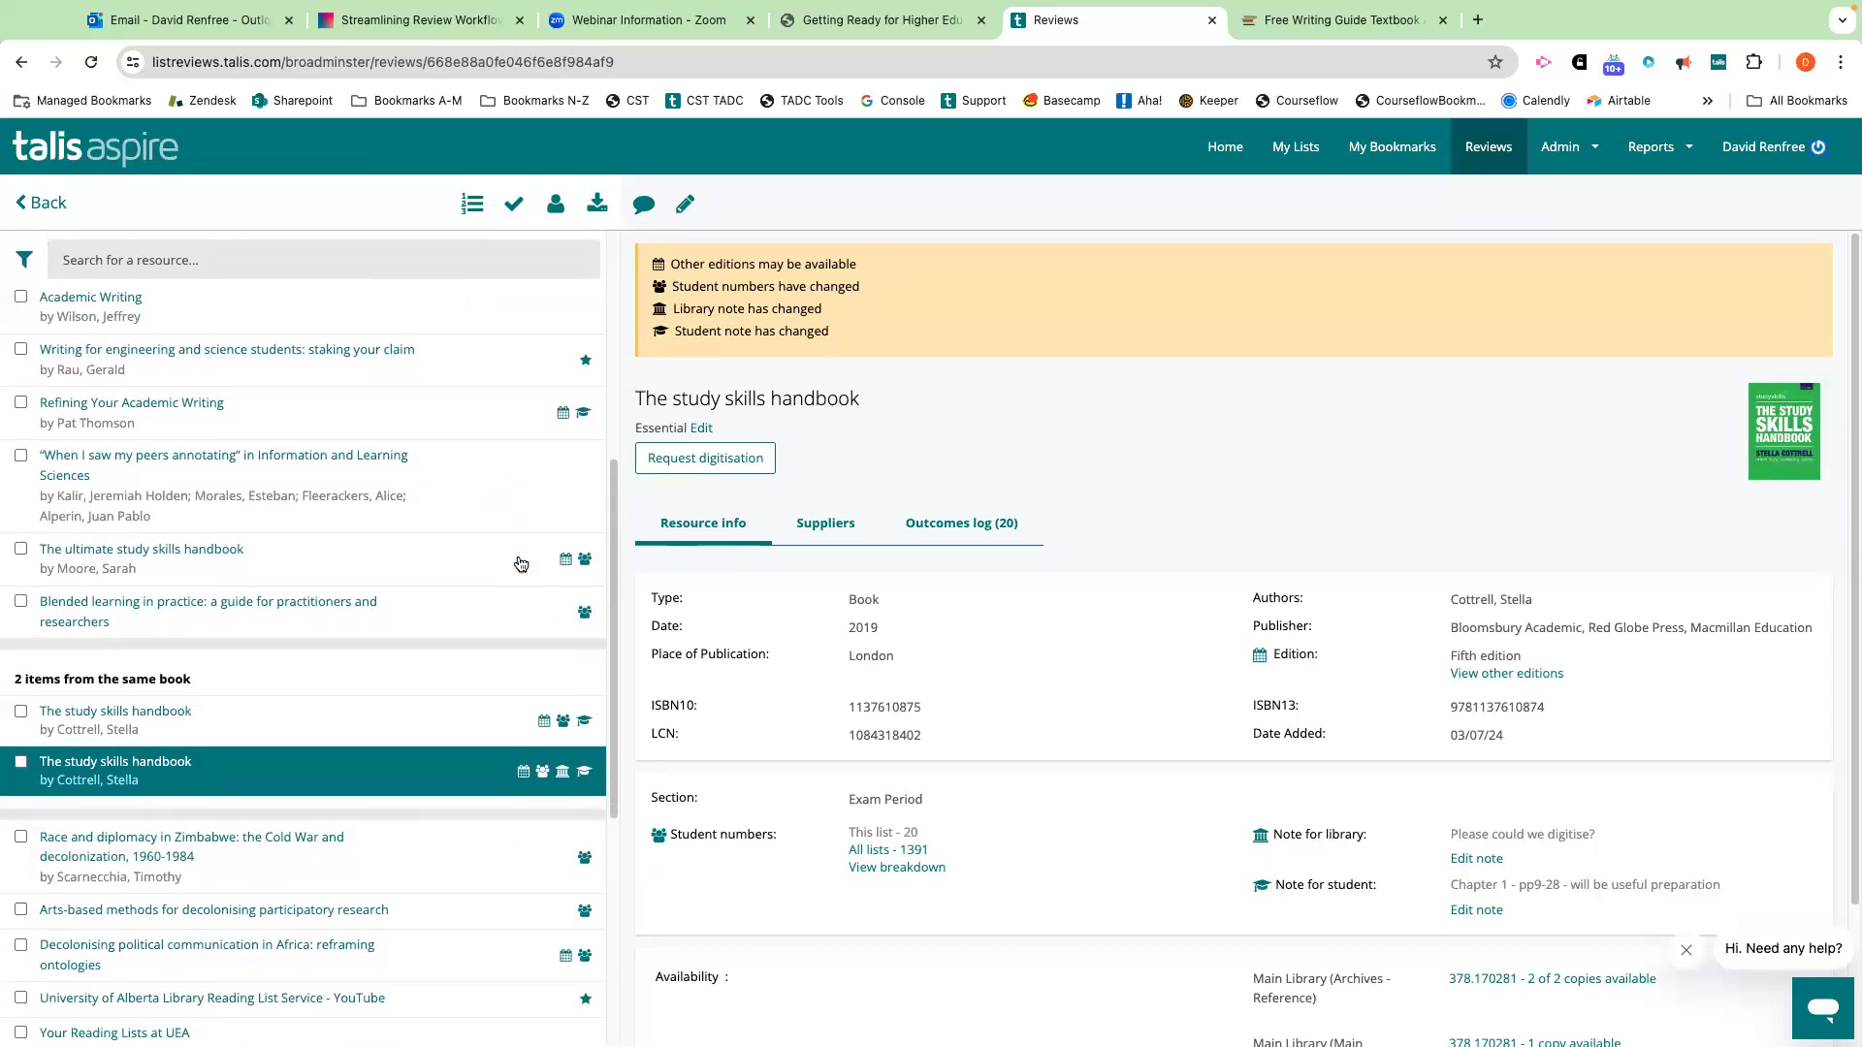
scroll(306, 706, "down", 1)
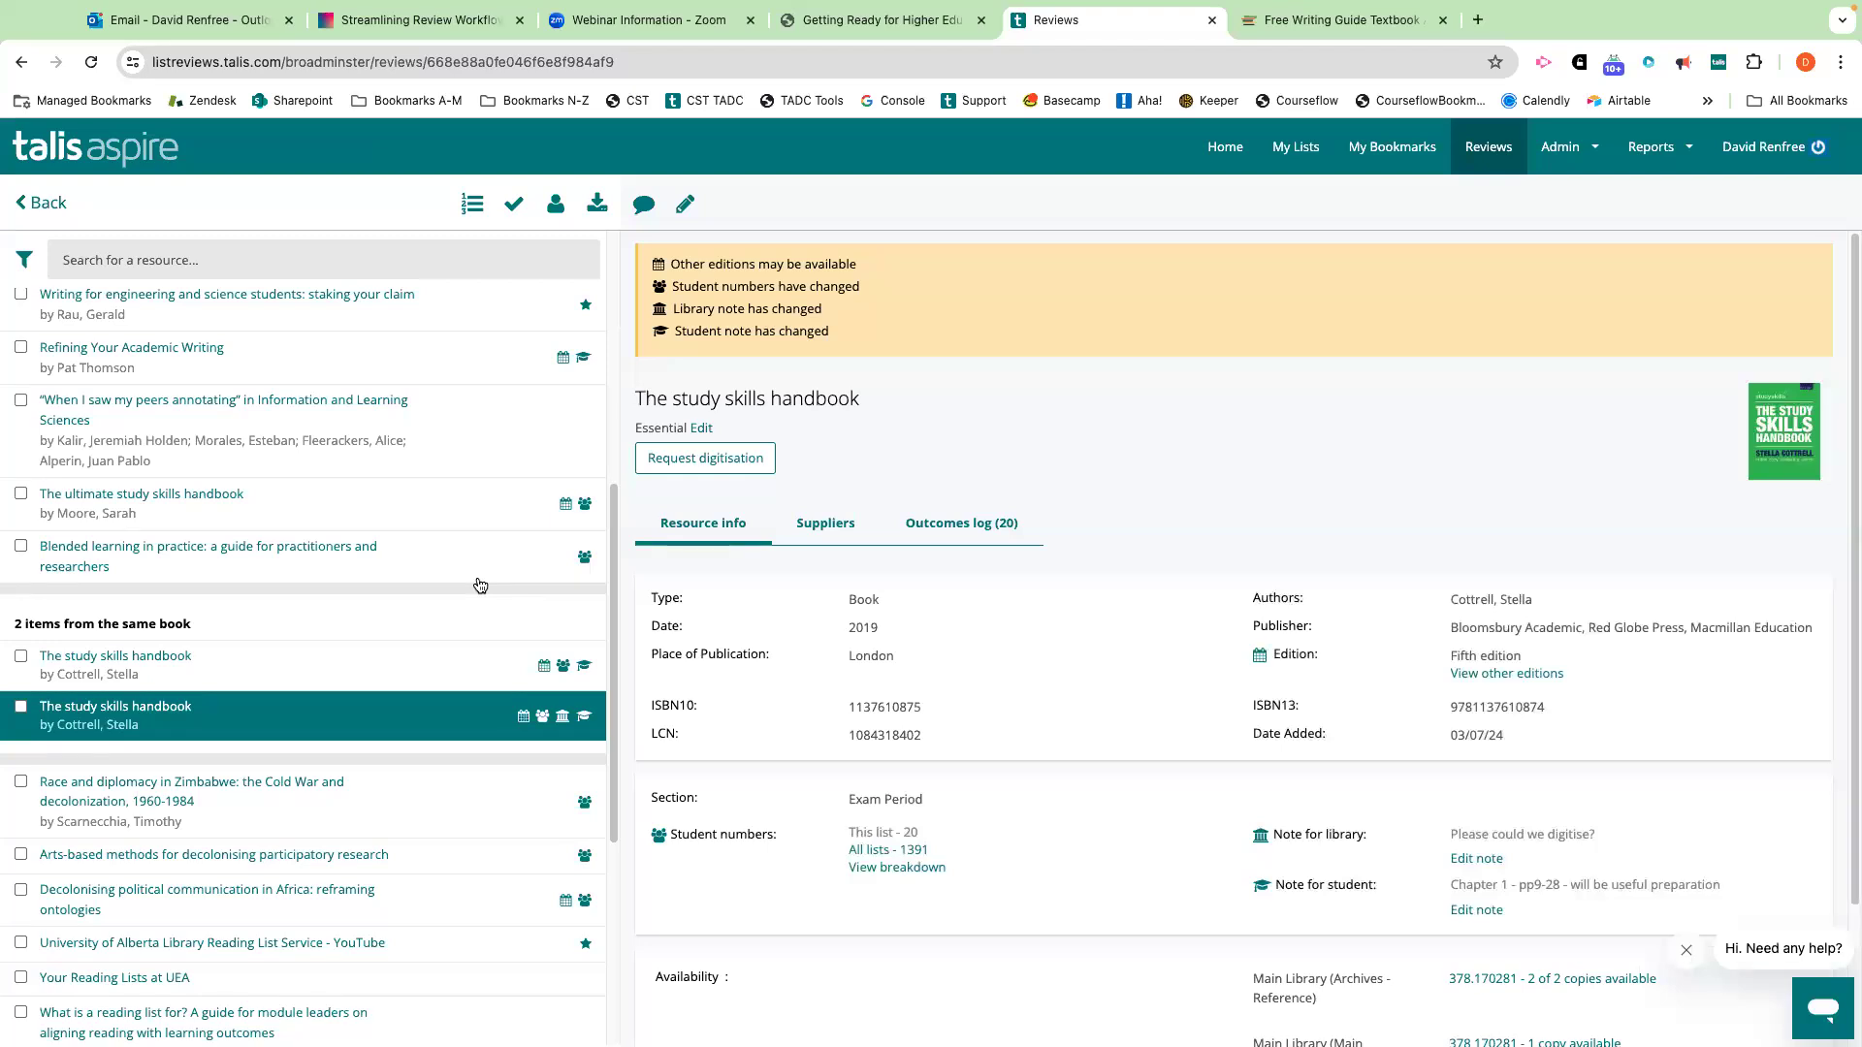
View the details of The ultimate study skills handbook, Refining Your Academic Writing and Writing for engineering and science students.
scroll(482, 582, "up", 5)
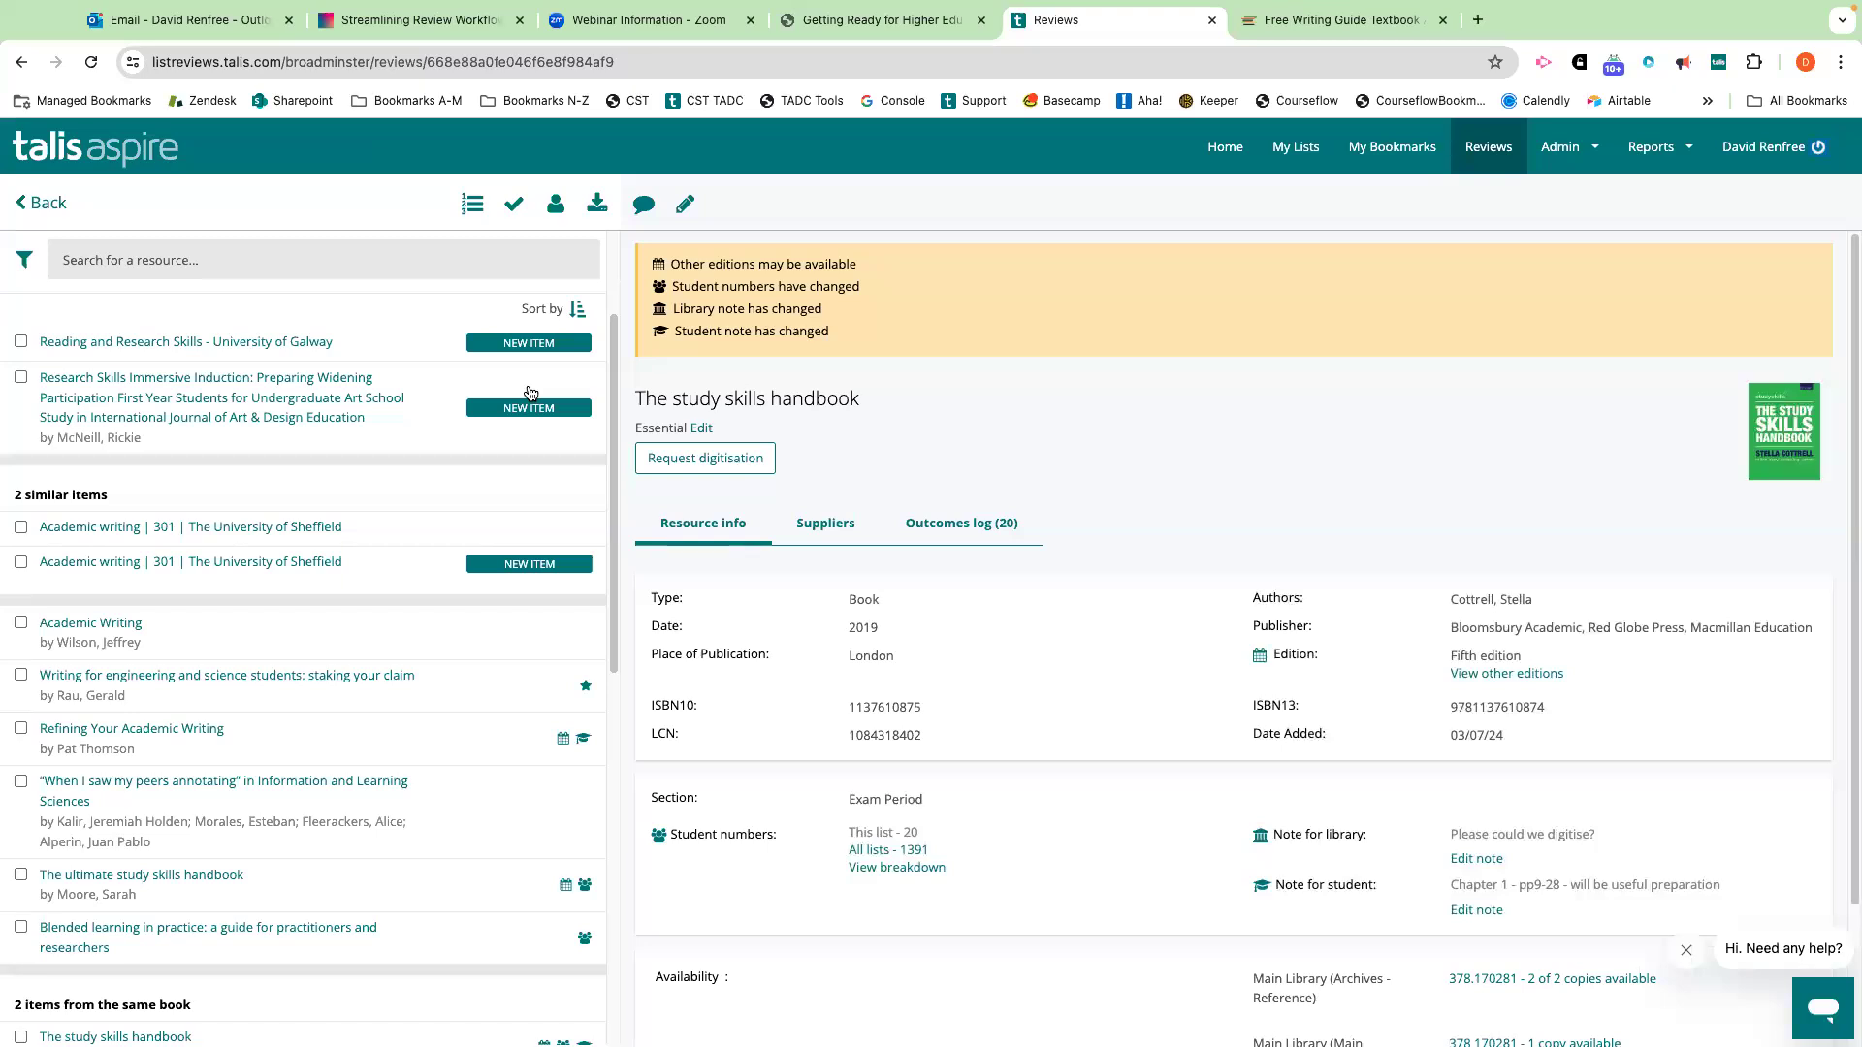
scroll(456, 509, "down", 4)
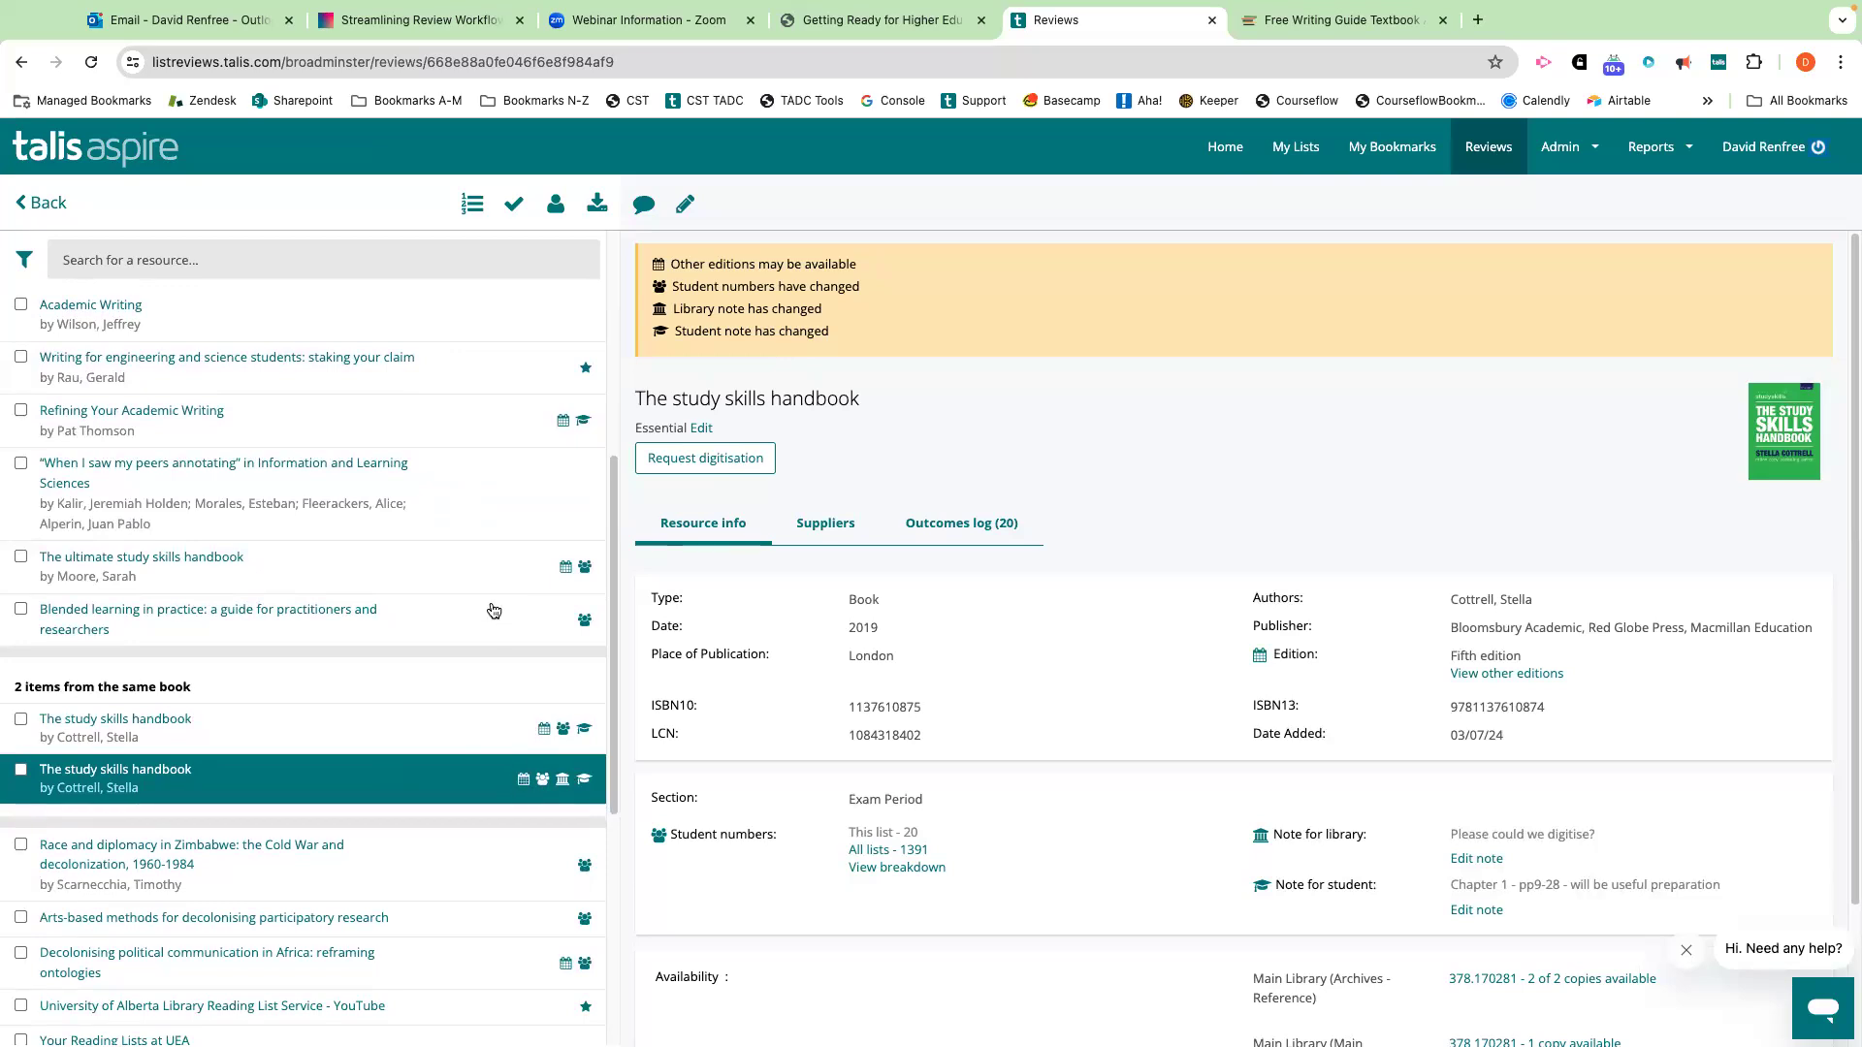
left_click(468, 563)
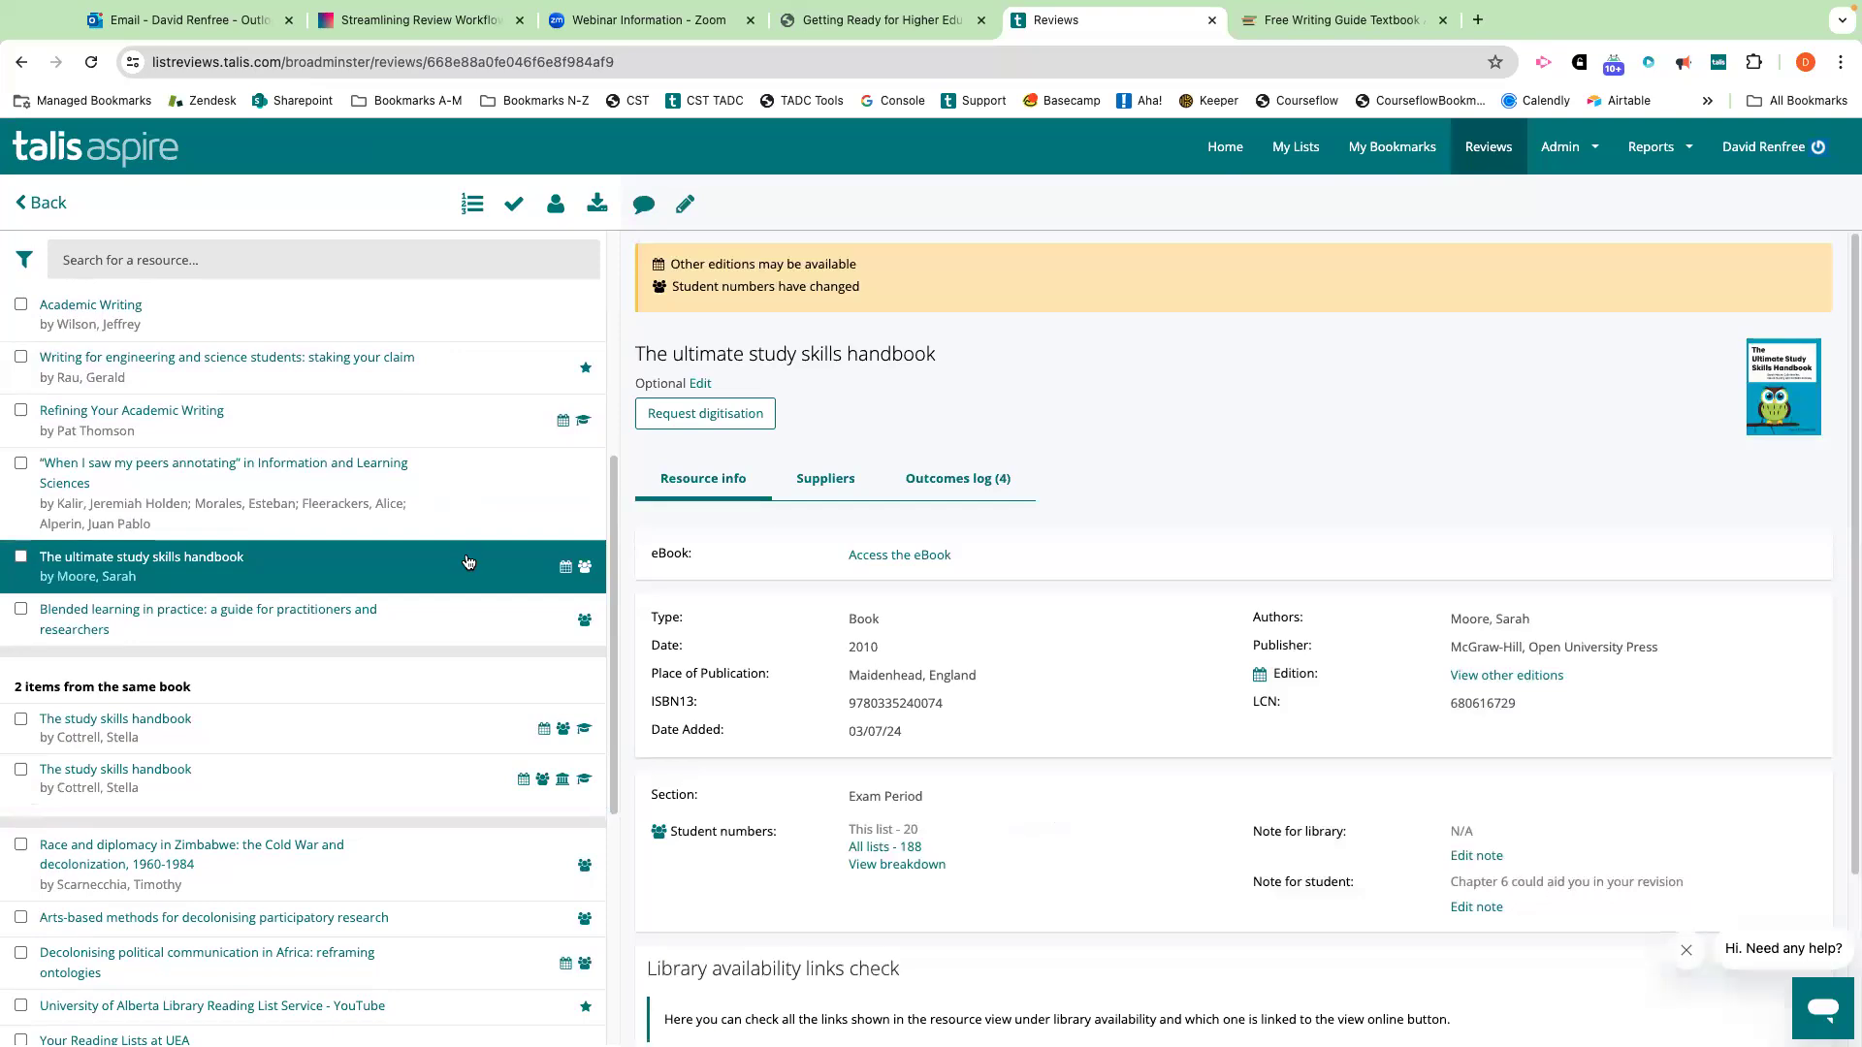
left_click(451, 431)
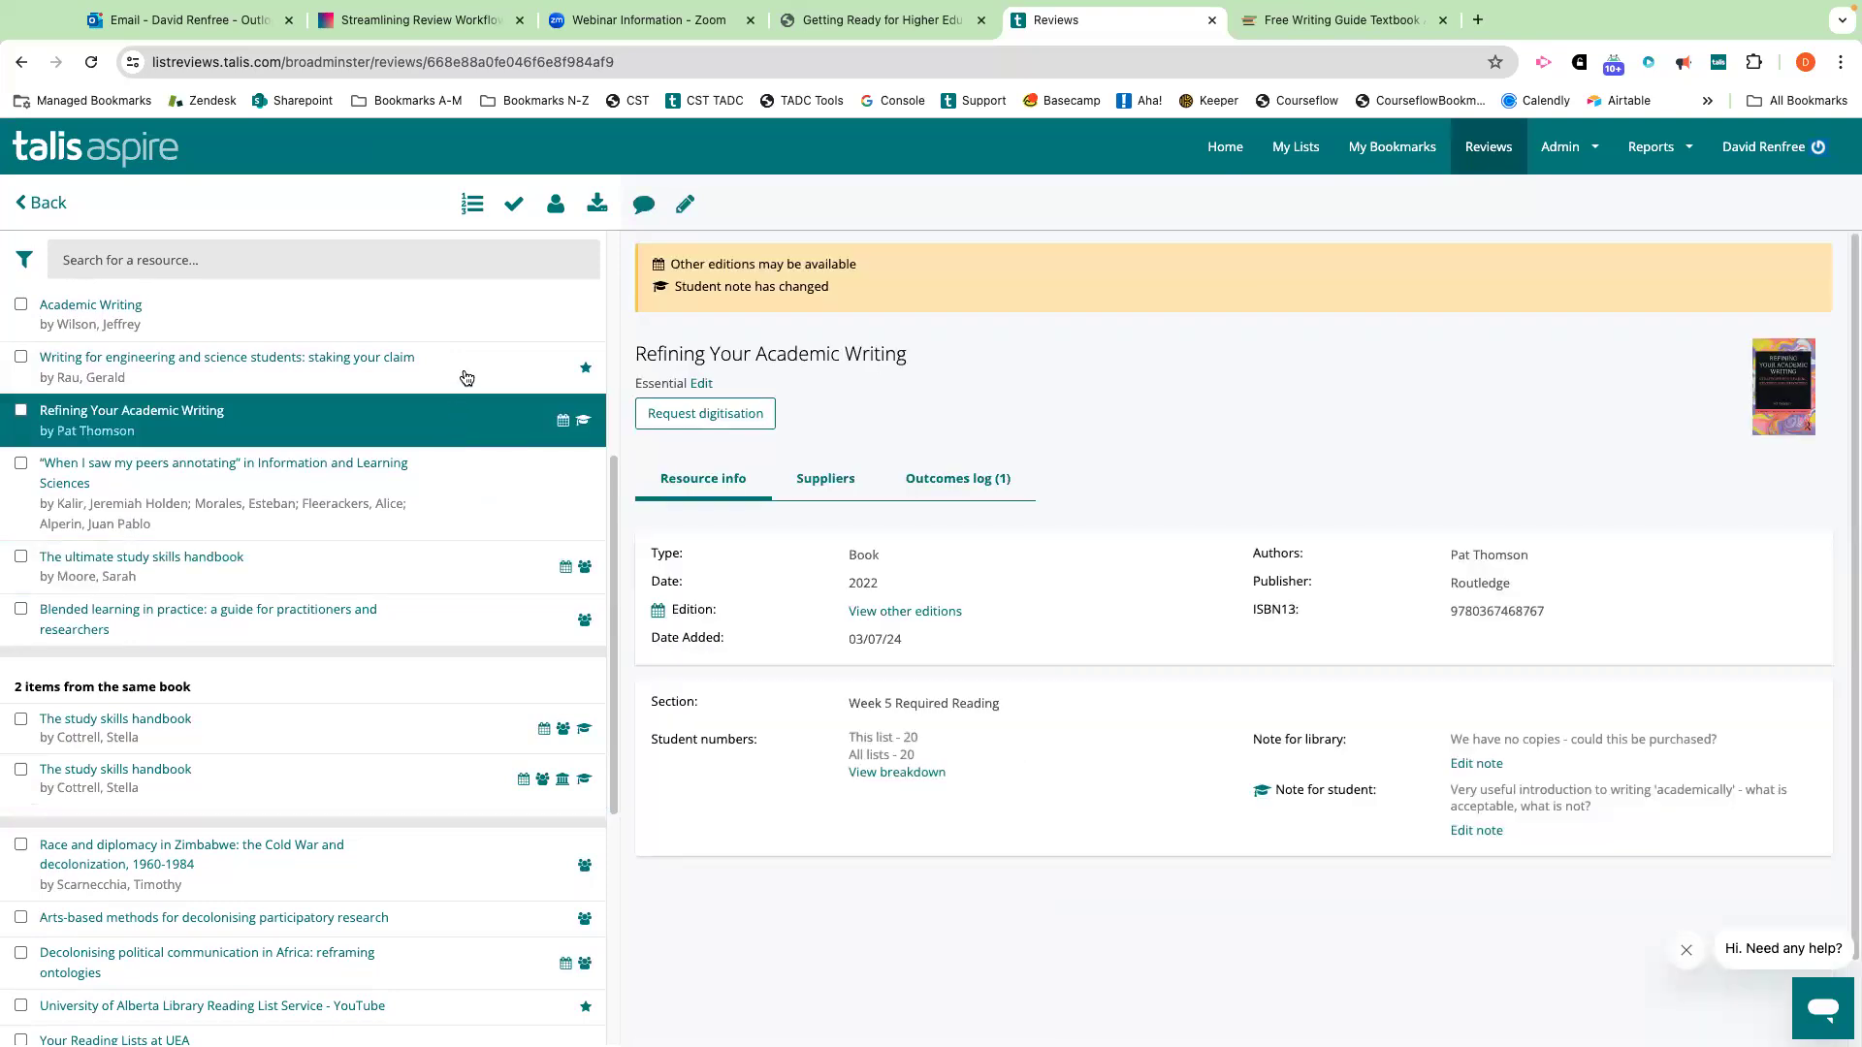
left_click(466, 377)
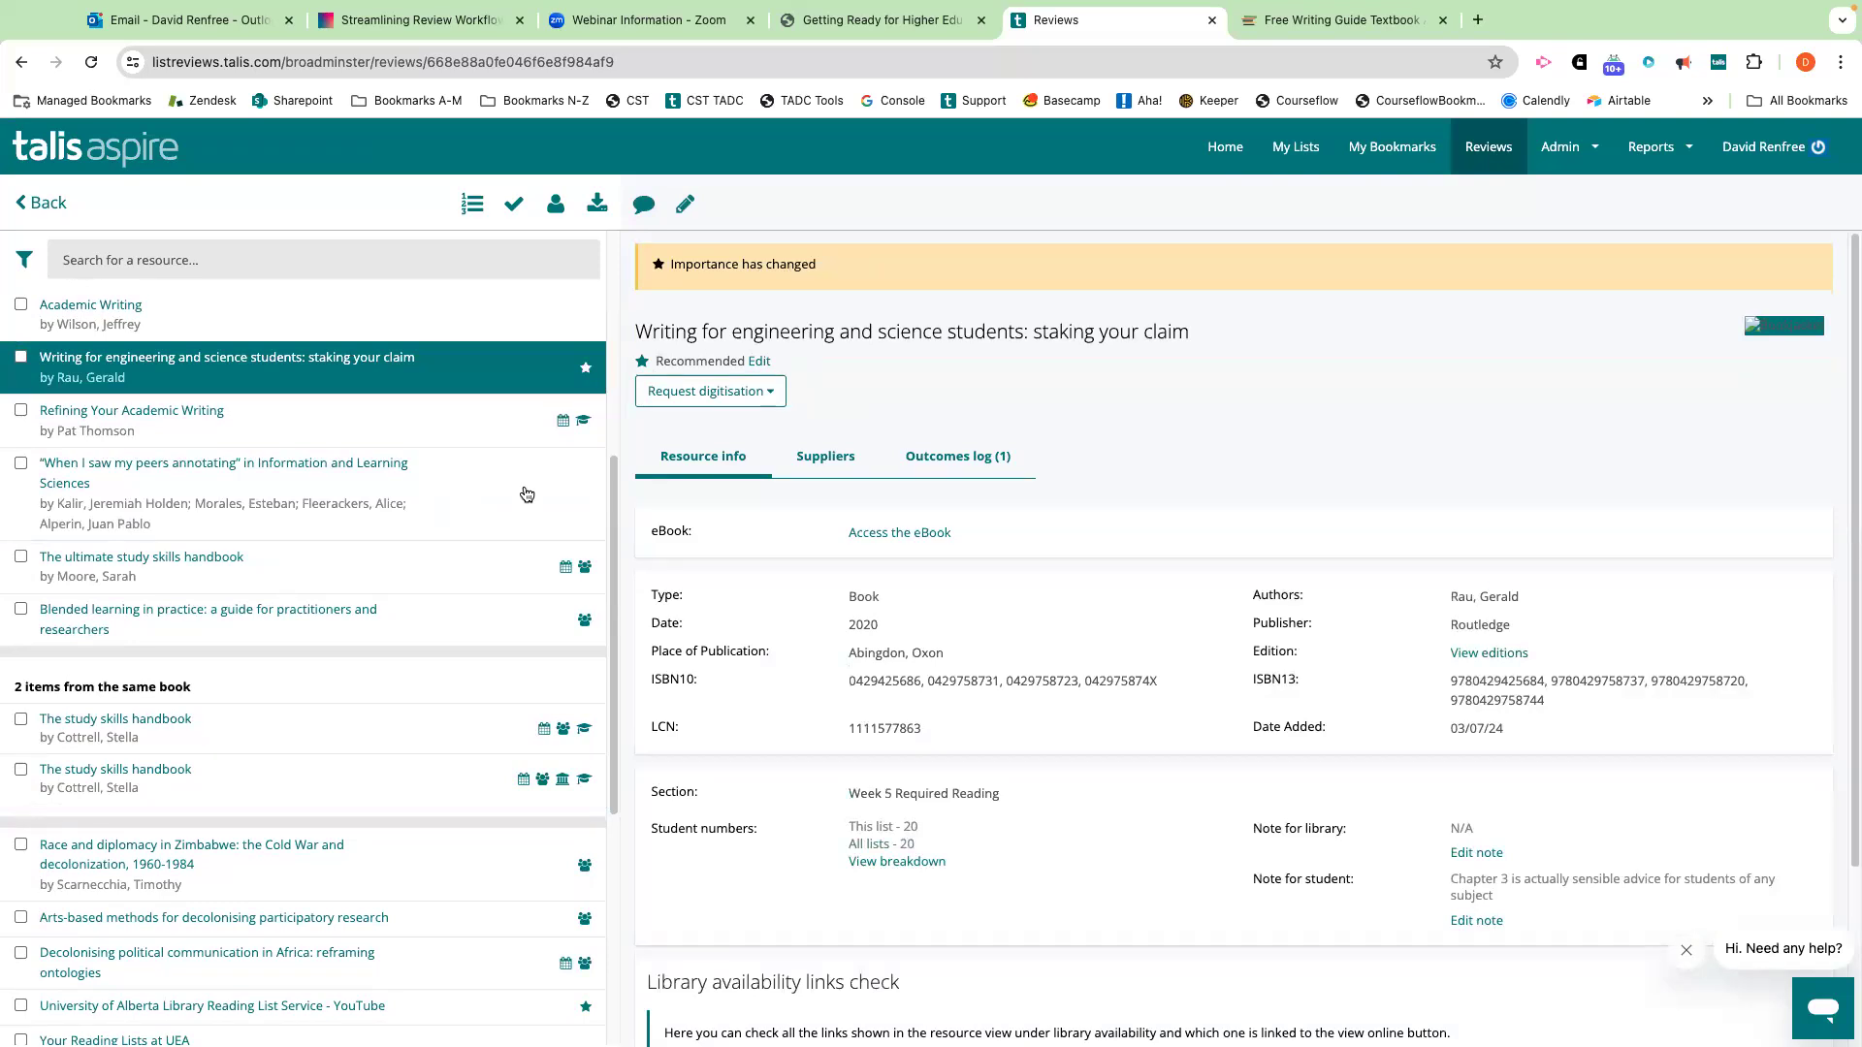
Open the second The study skills handbook item and examine its title and available importance options, leaving the importance as it is.
left_click(435, 794)
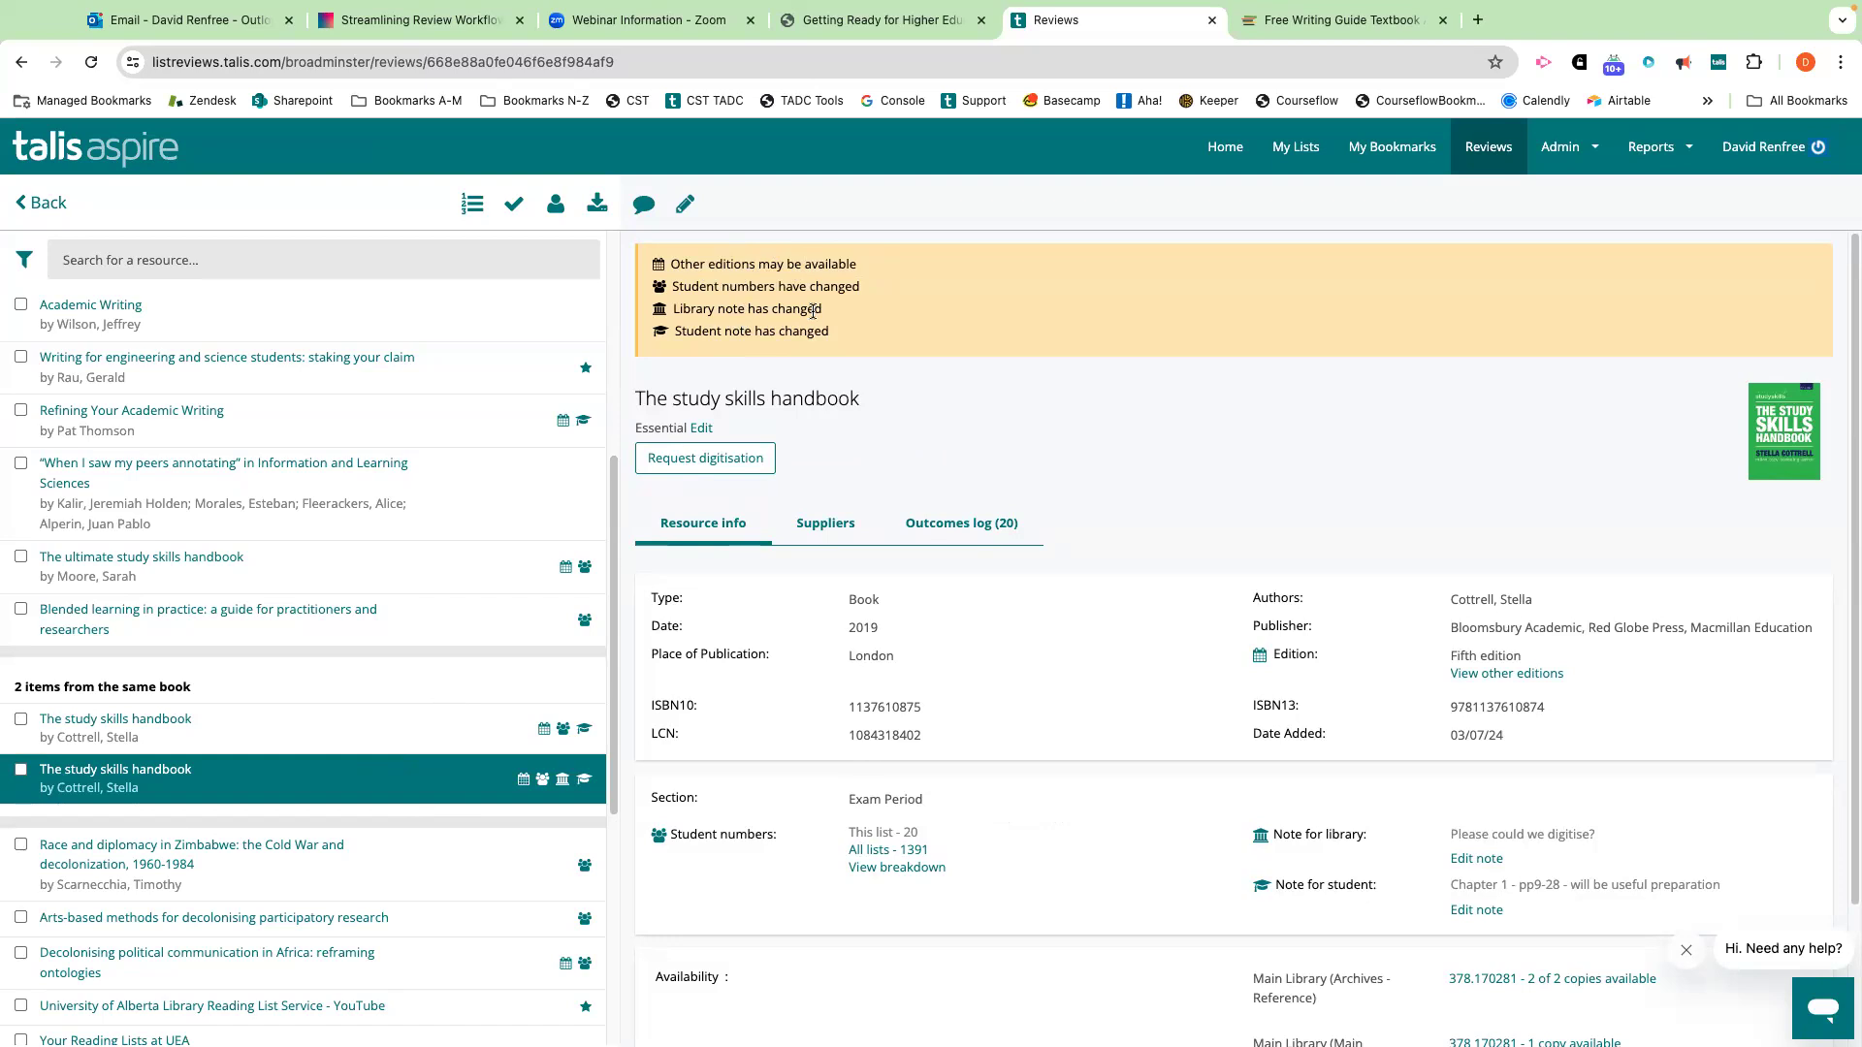
left_click_drag(635, 400, 817, 398)
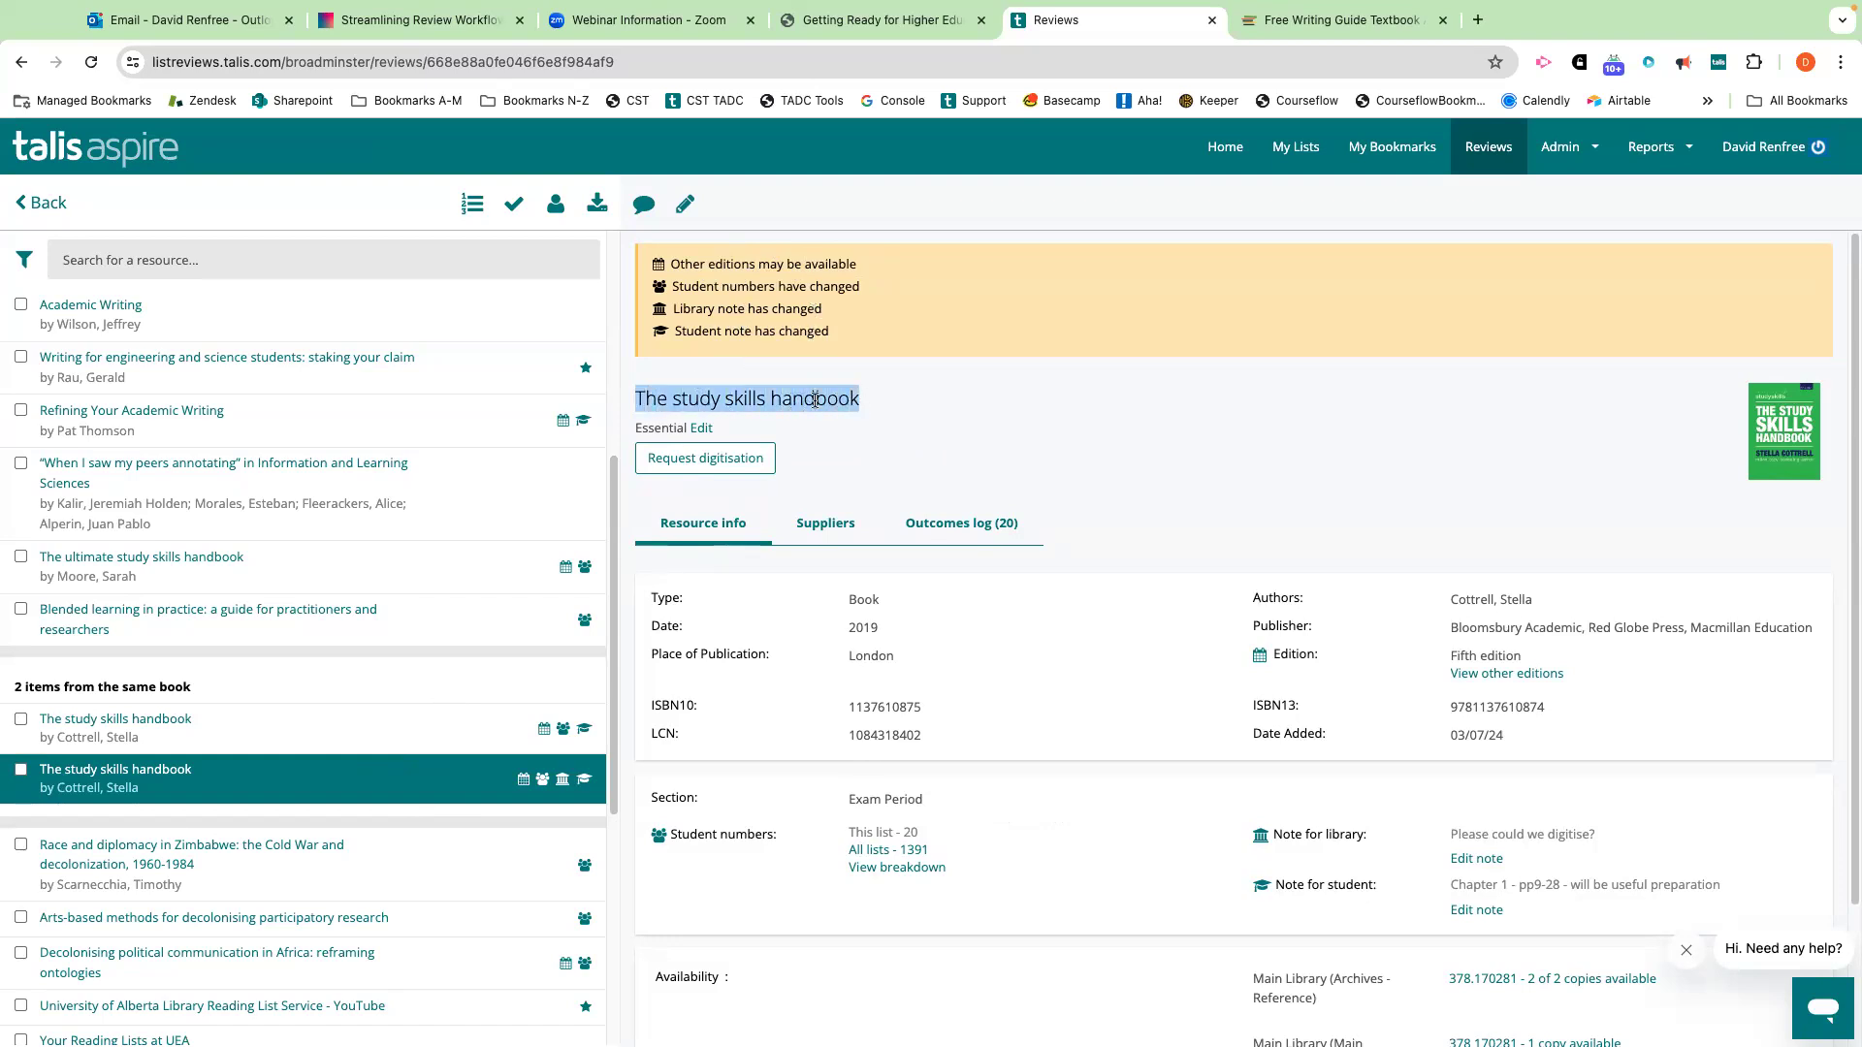
left_click(789, 398)
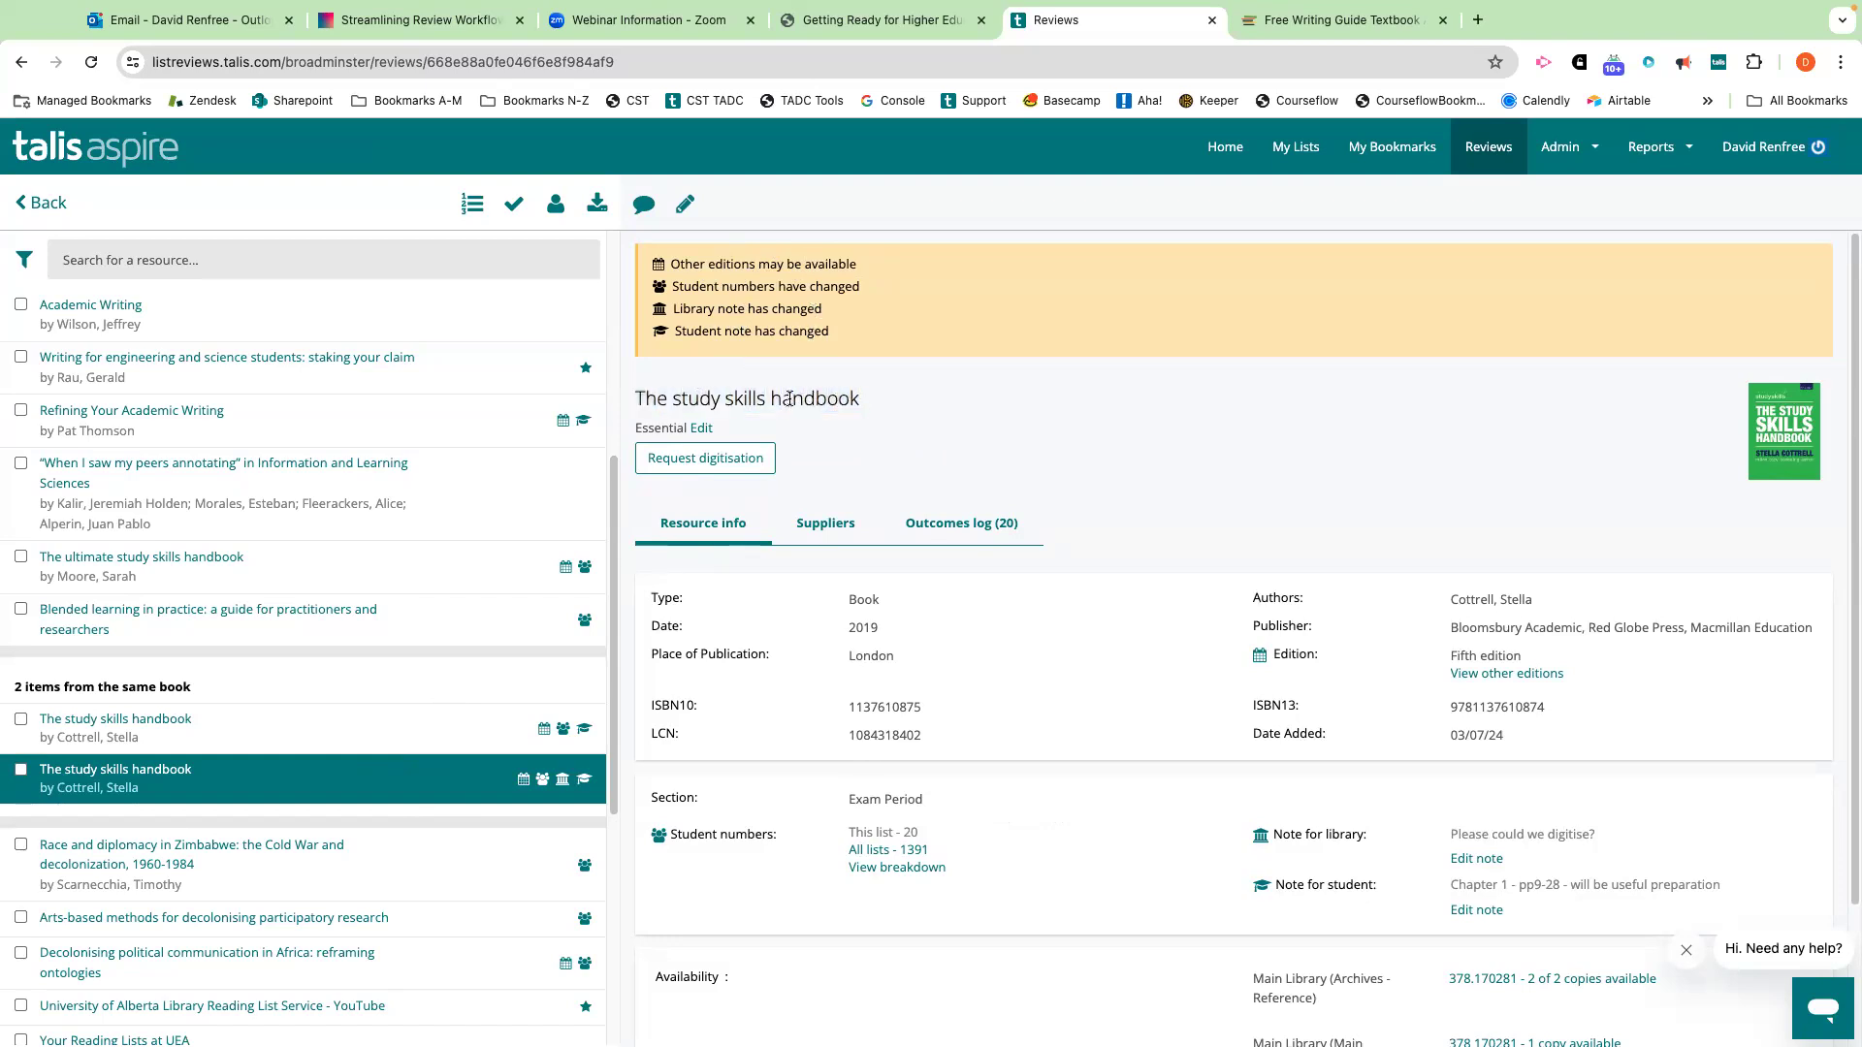
mouse_move(636, 428)
left_mouse_down()
mouse_move(694, 434)
mouse_move(667, 433)
left_mouse_up()
left_click(662, 428)
left_click_drag(636, 428, 679, 427)
left_click(679, 427)
left_click(702, 431)
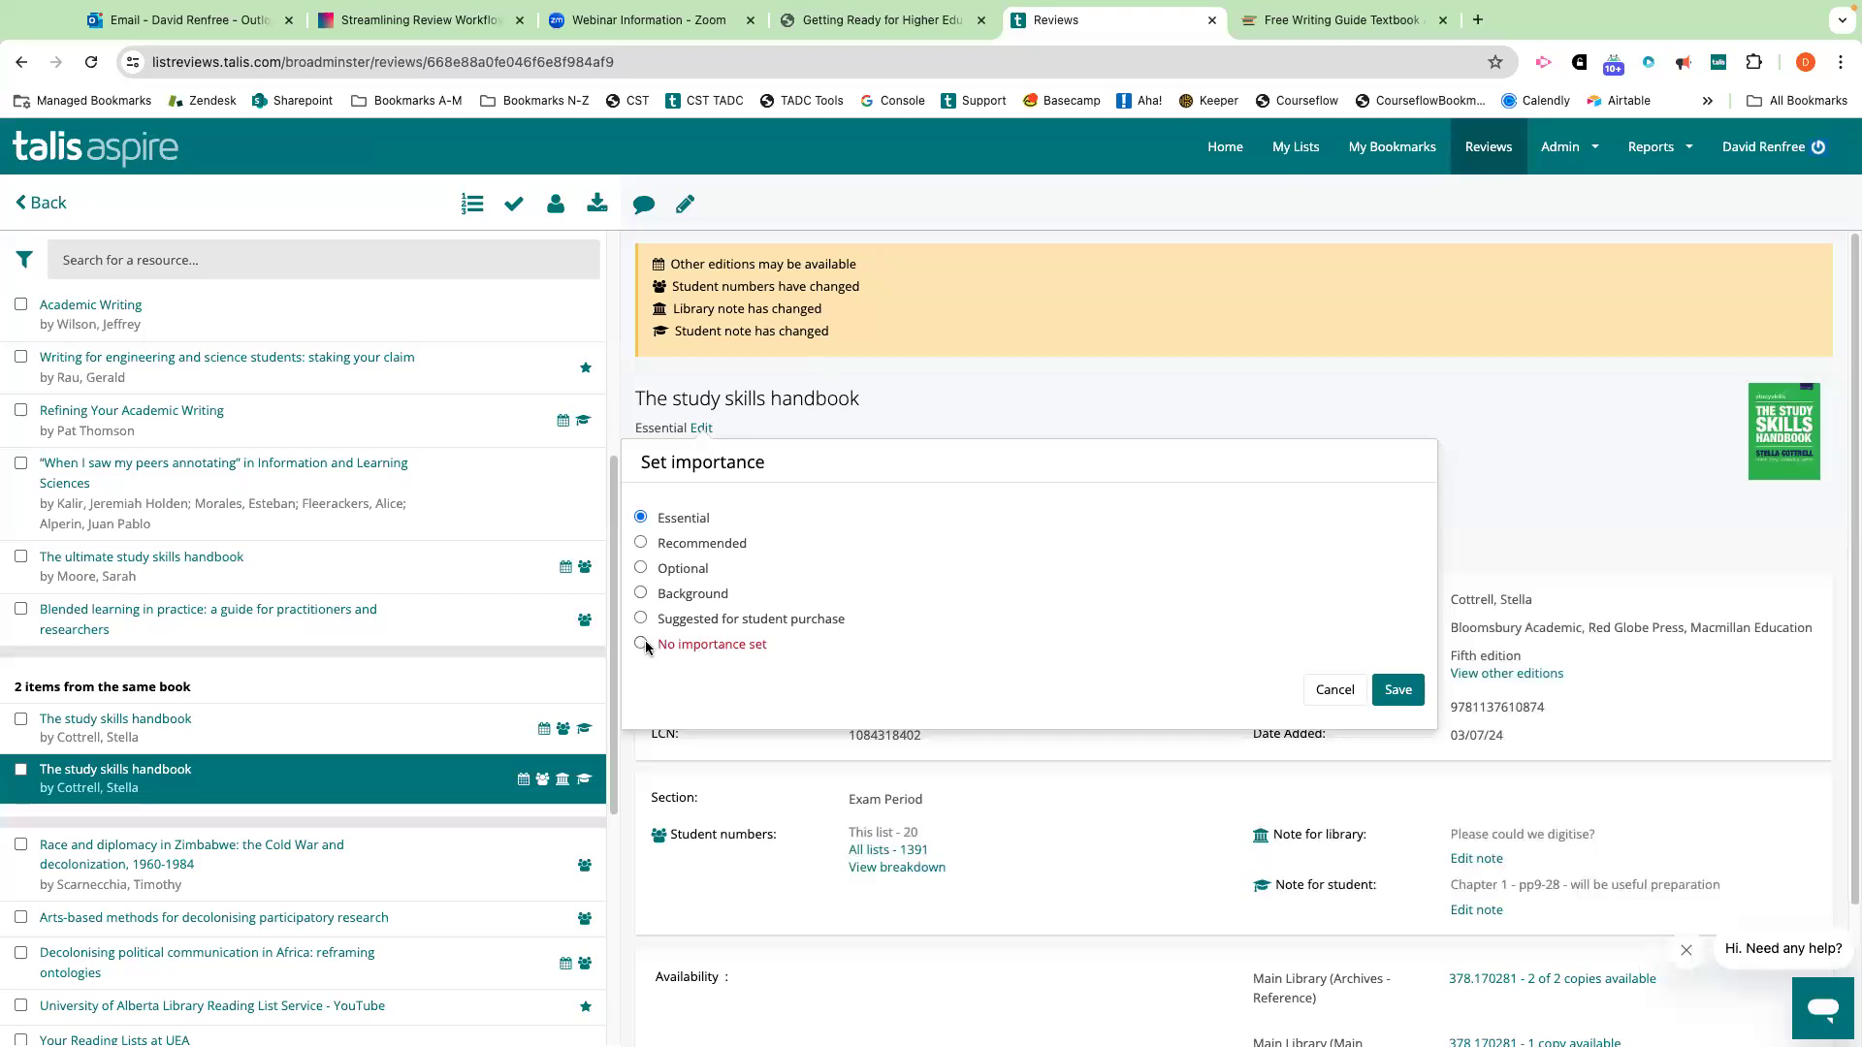
left_click_drag(850, 402, 860, 401)
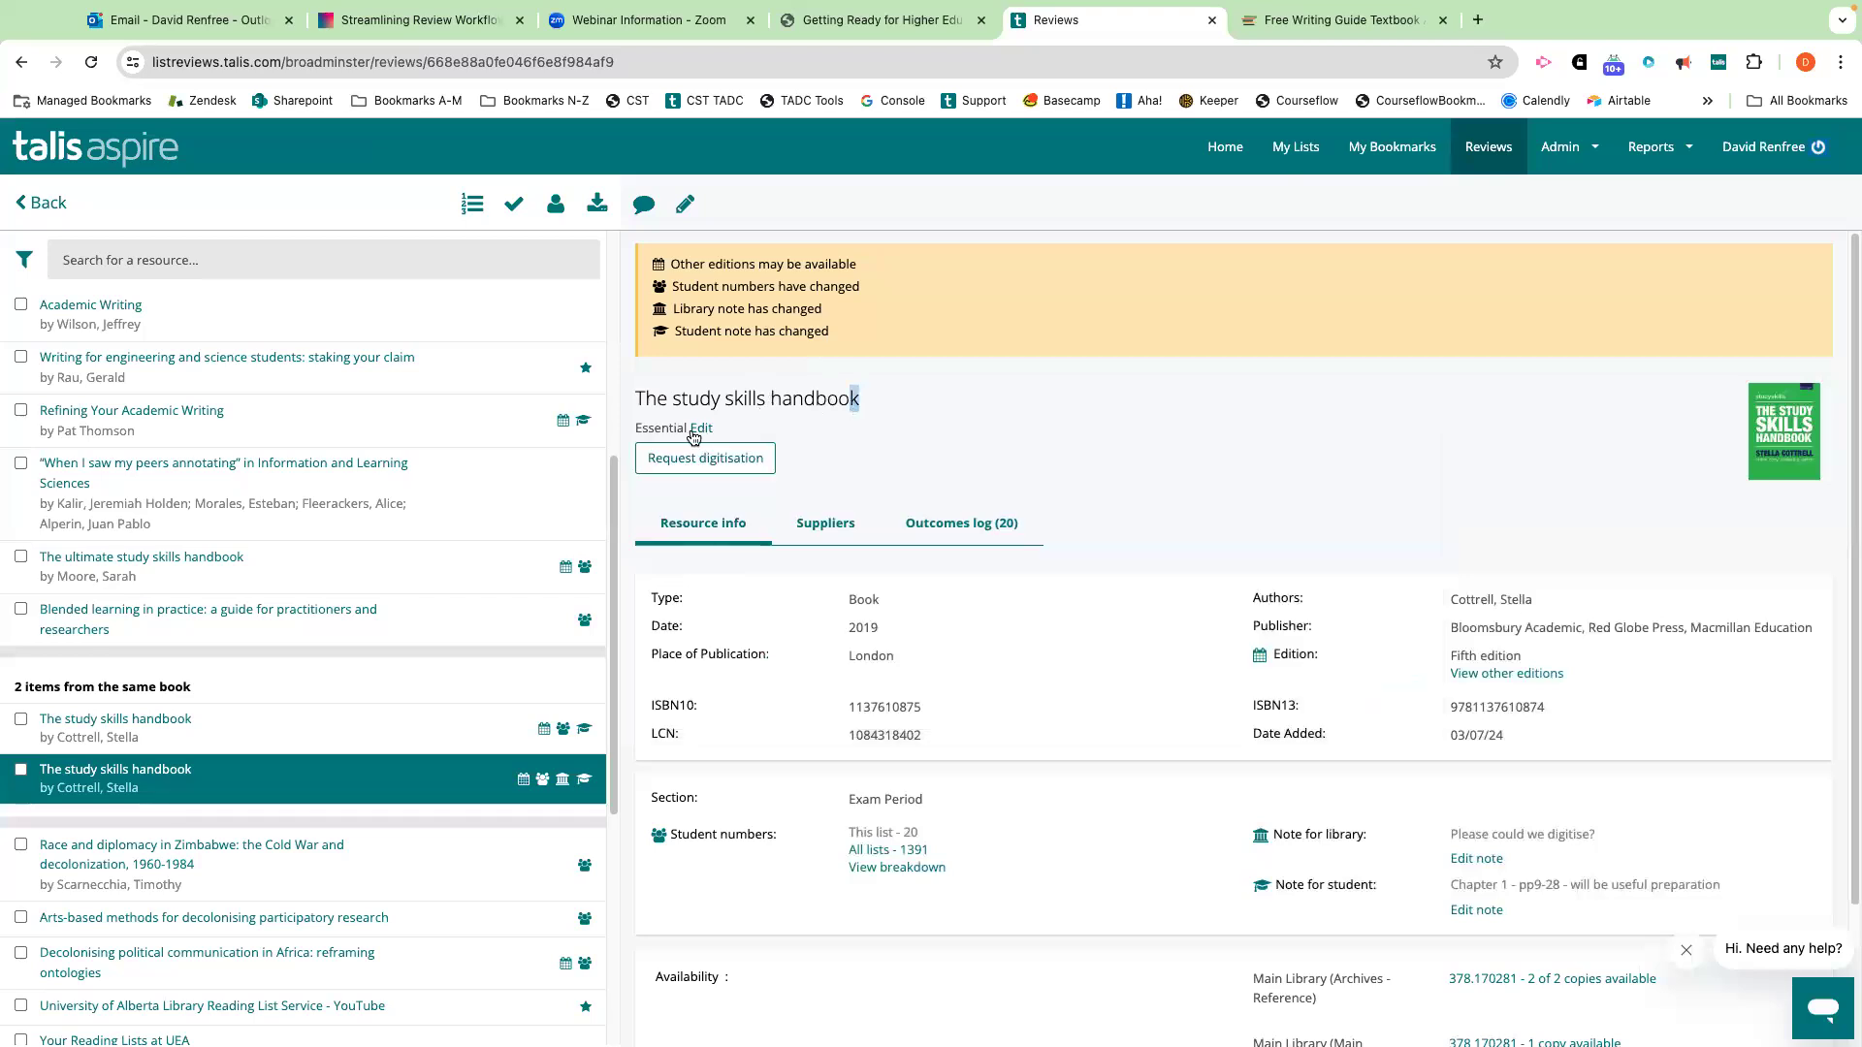
left_click(945, 433)
Check which other editions of The study skills handbook exist and whether the library holds them, then close the editions overview.
scroll(875, 497, "down", 2)
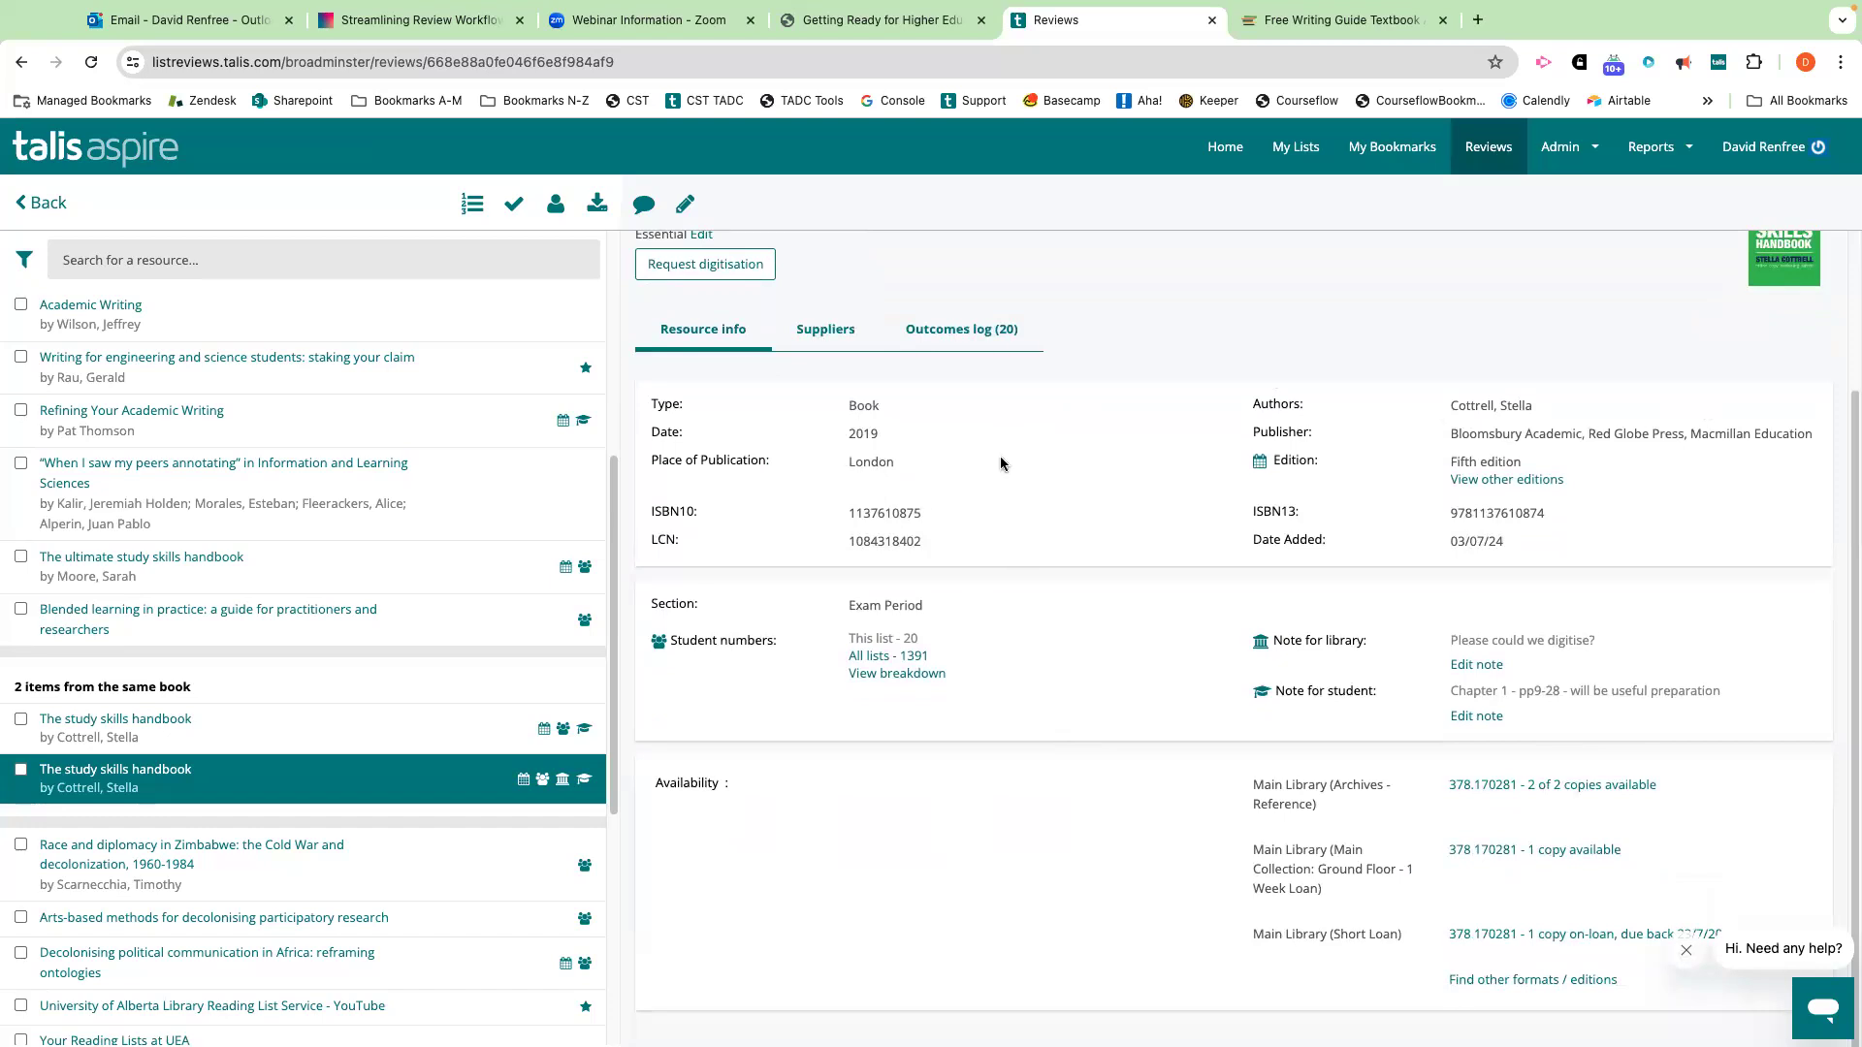
scroll(1002, 463, "up", 1)
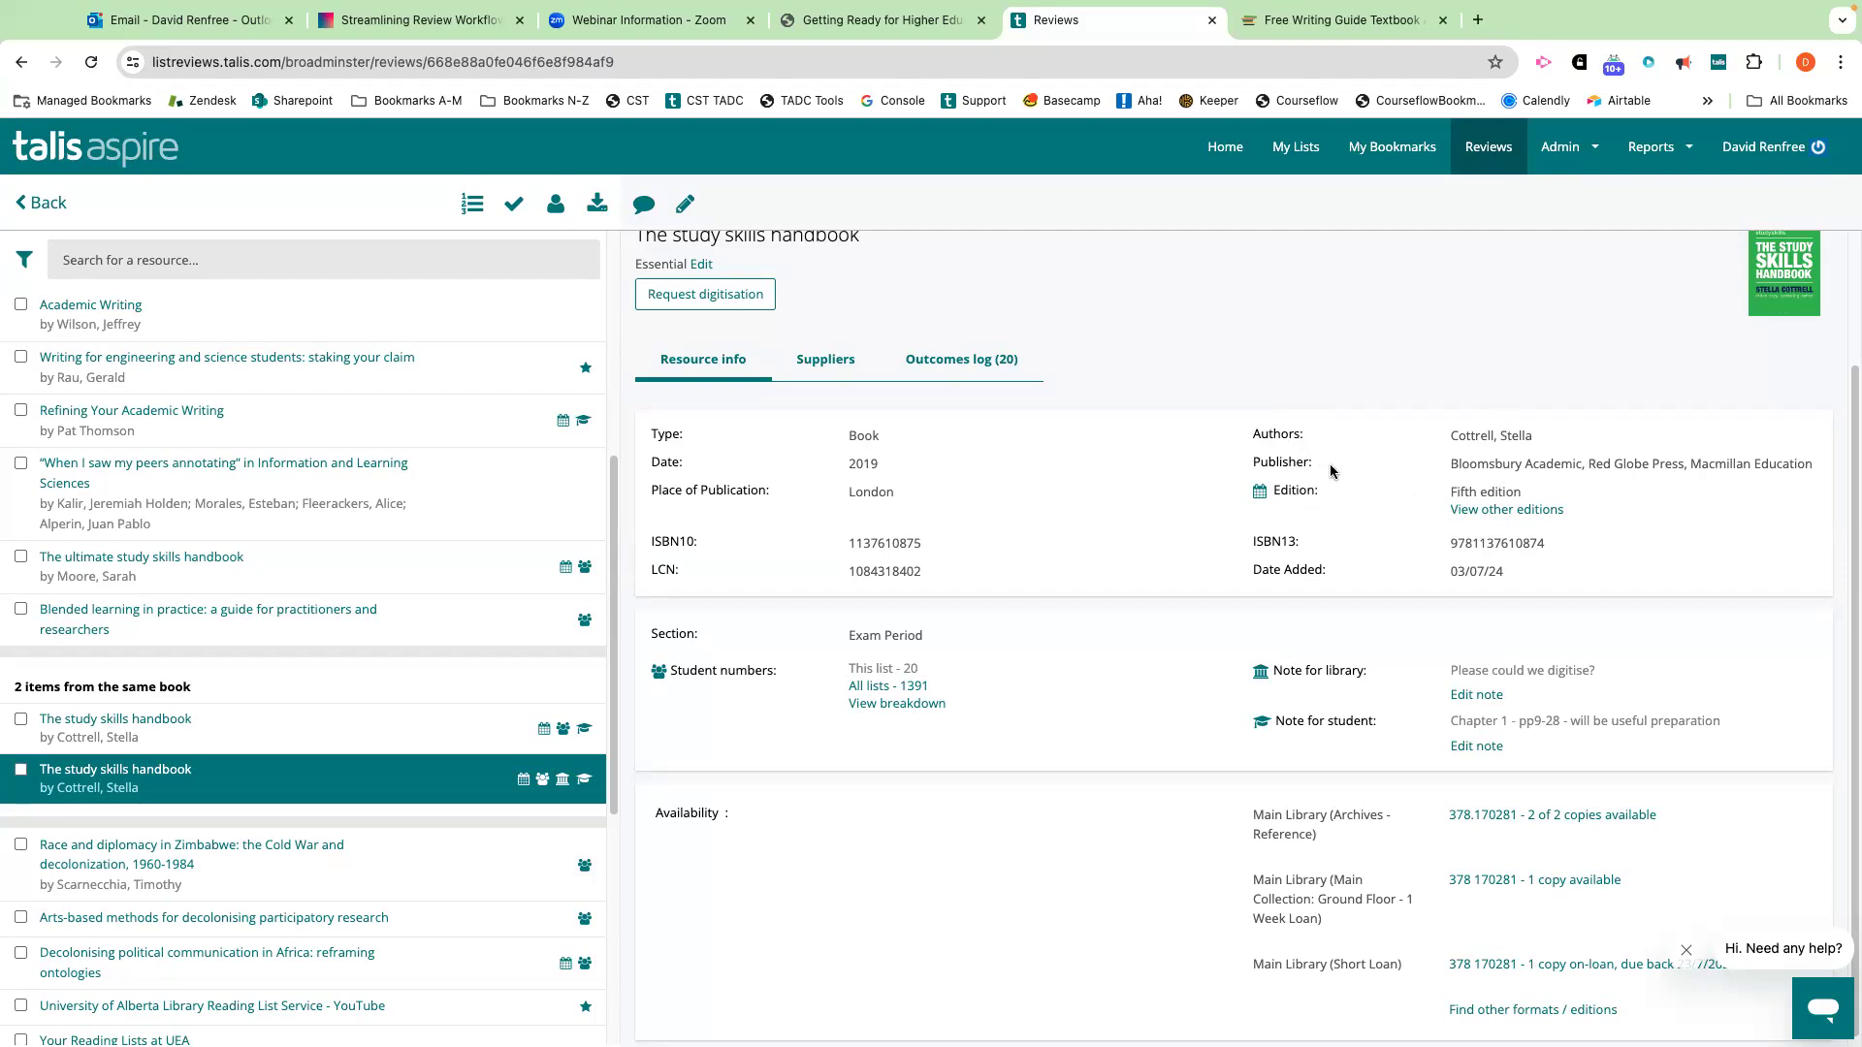
left_click(1500, 511)
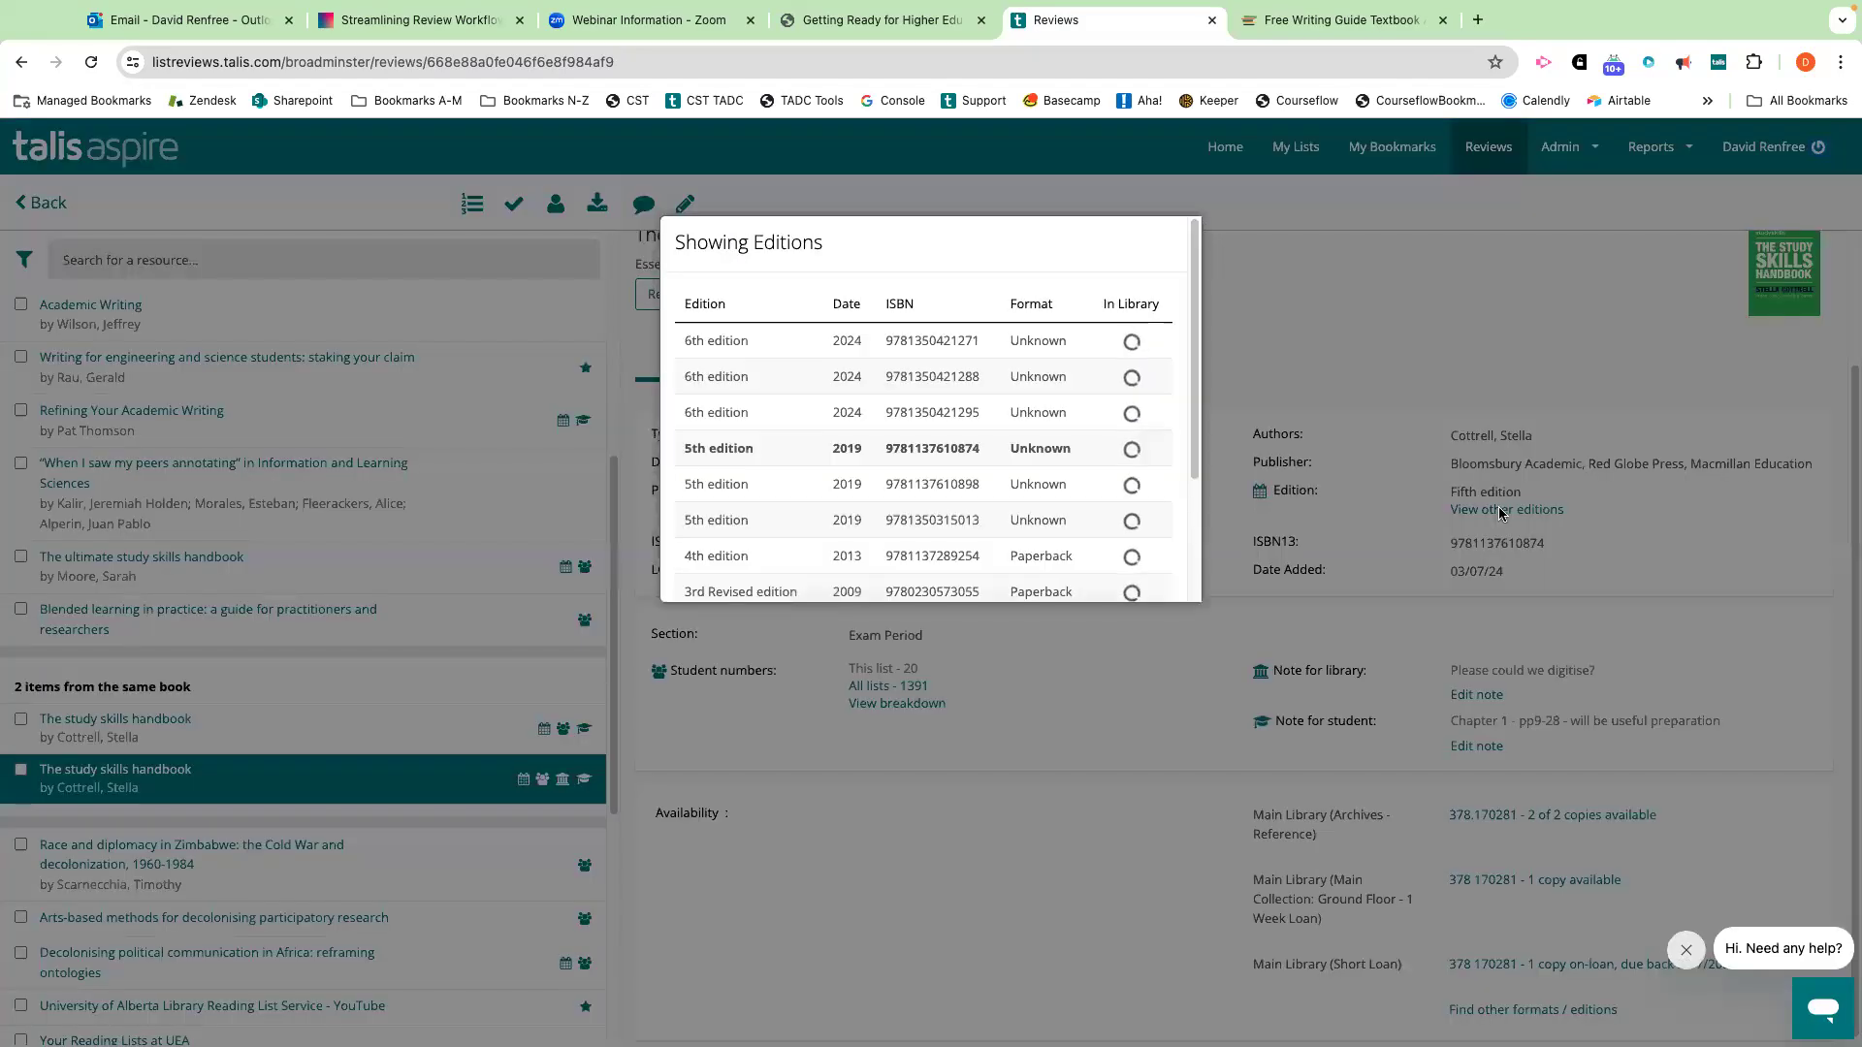
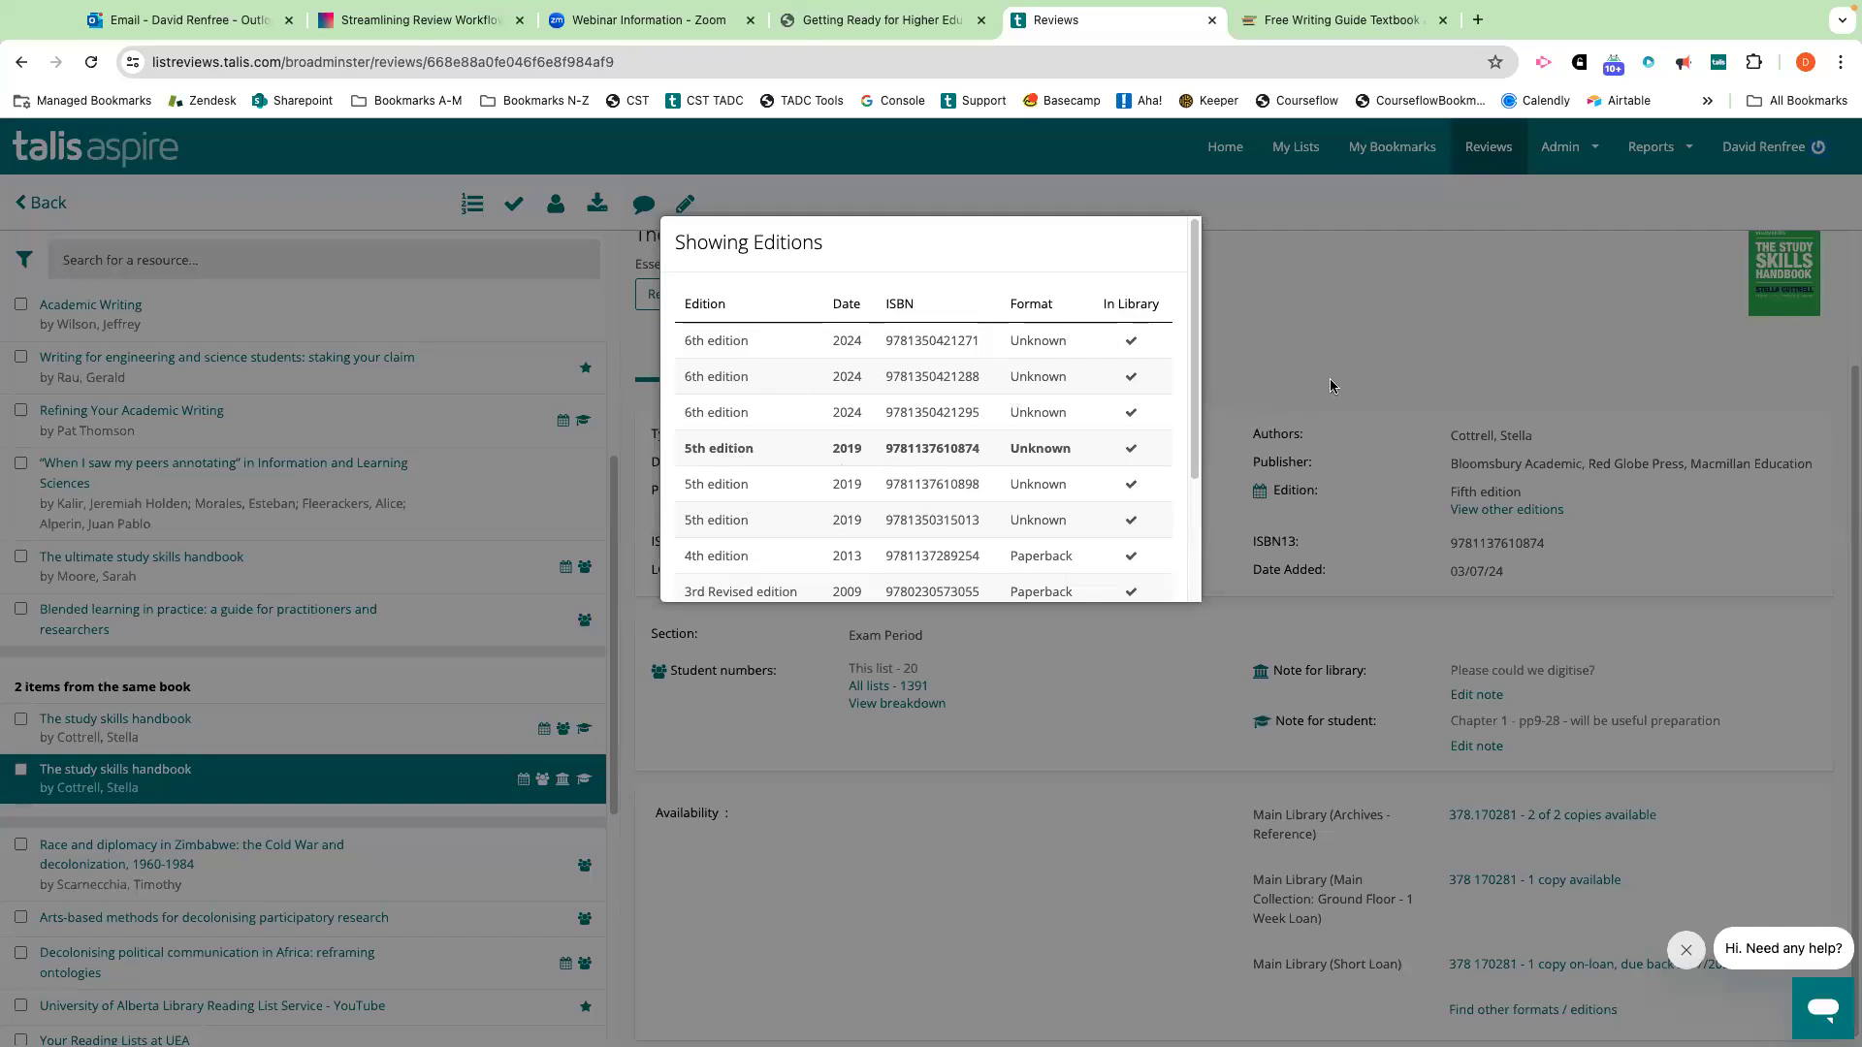
left_click(1330, 409)
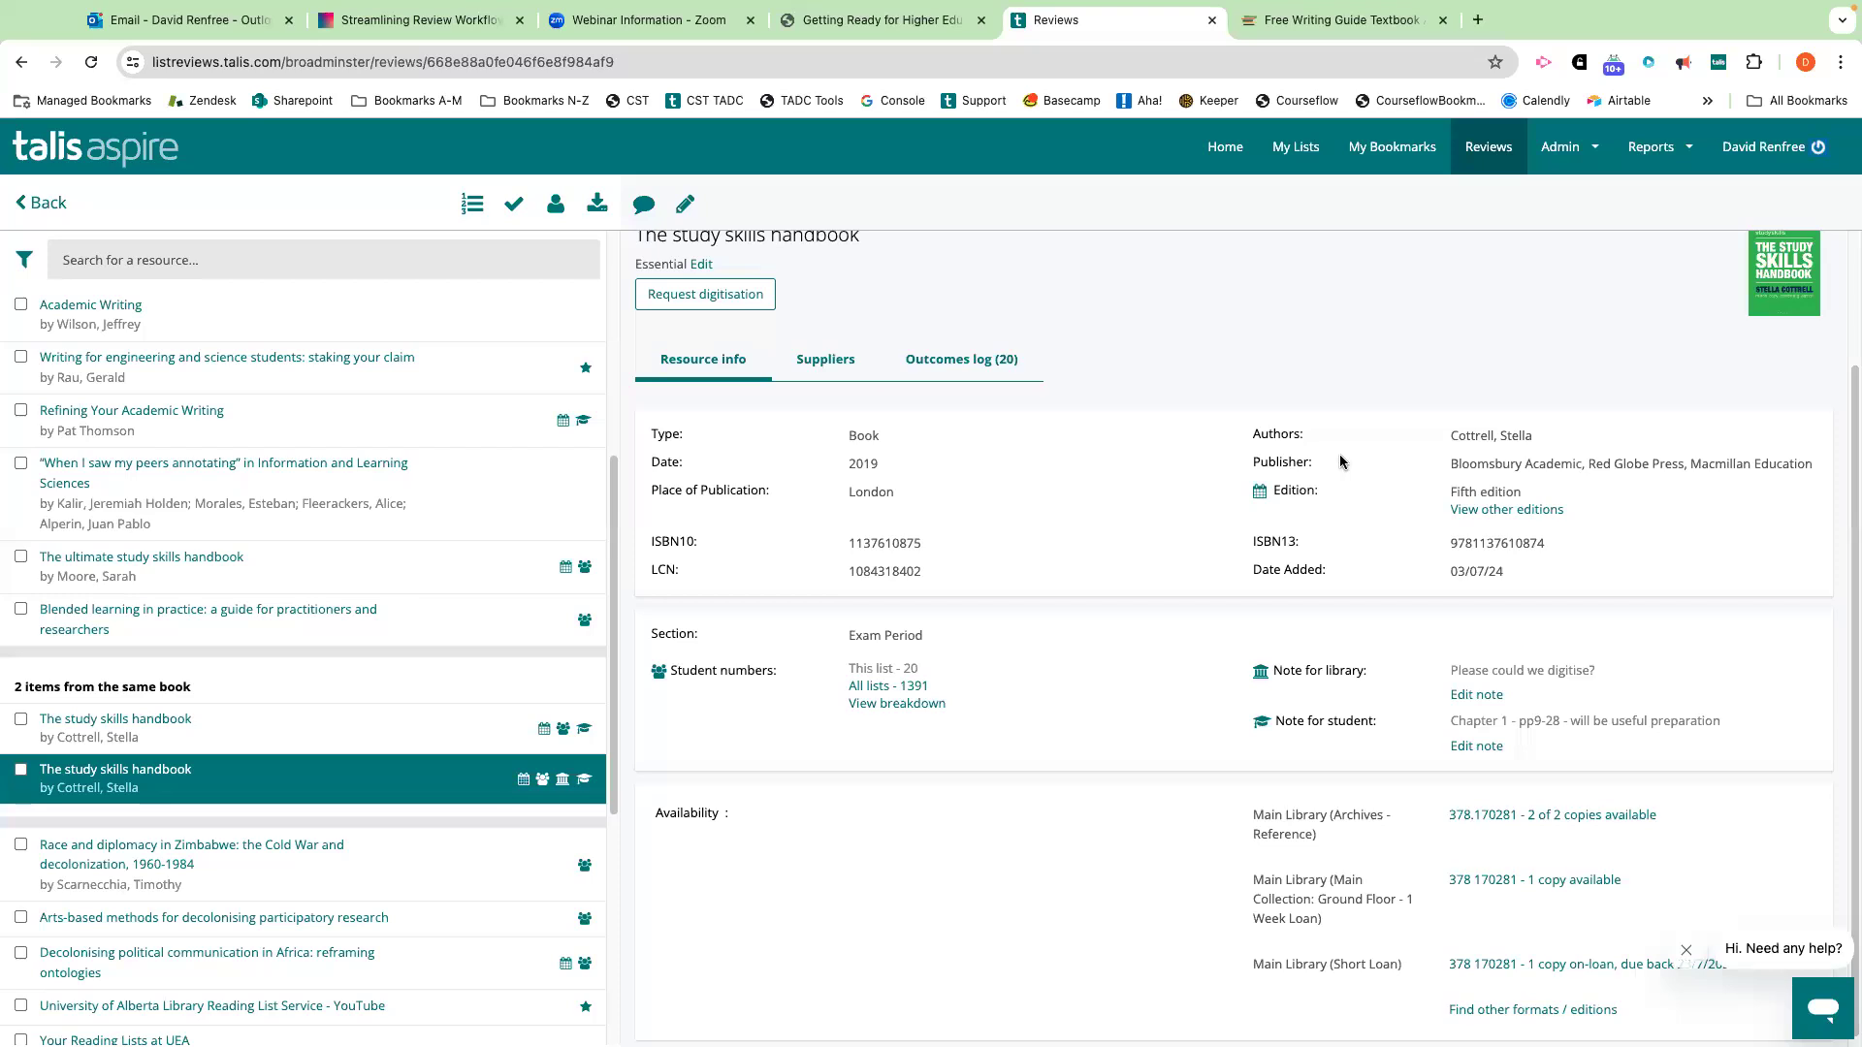
Check which section of the reading list the handbook belongs to.
scroll(1341, 454, "down", 1)
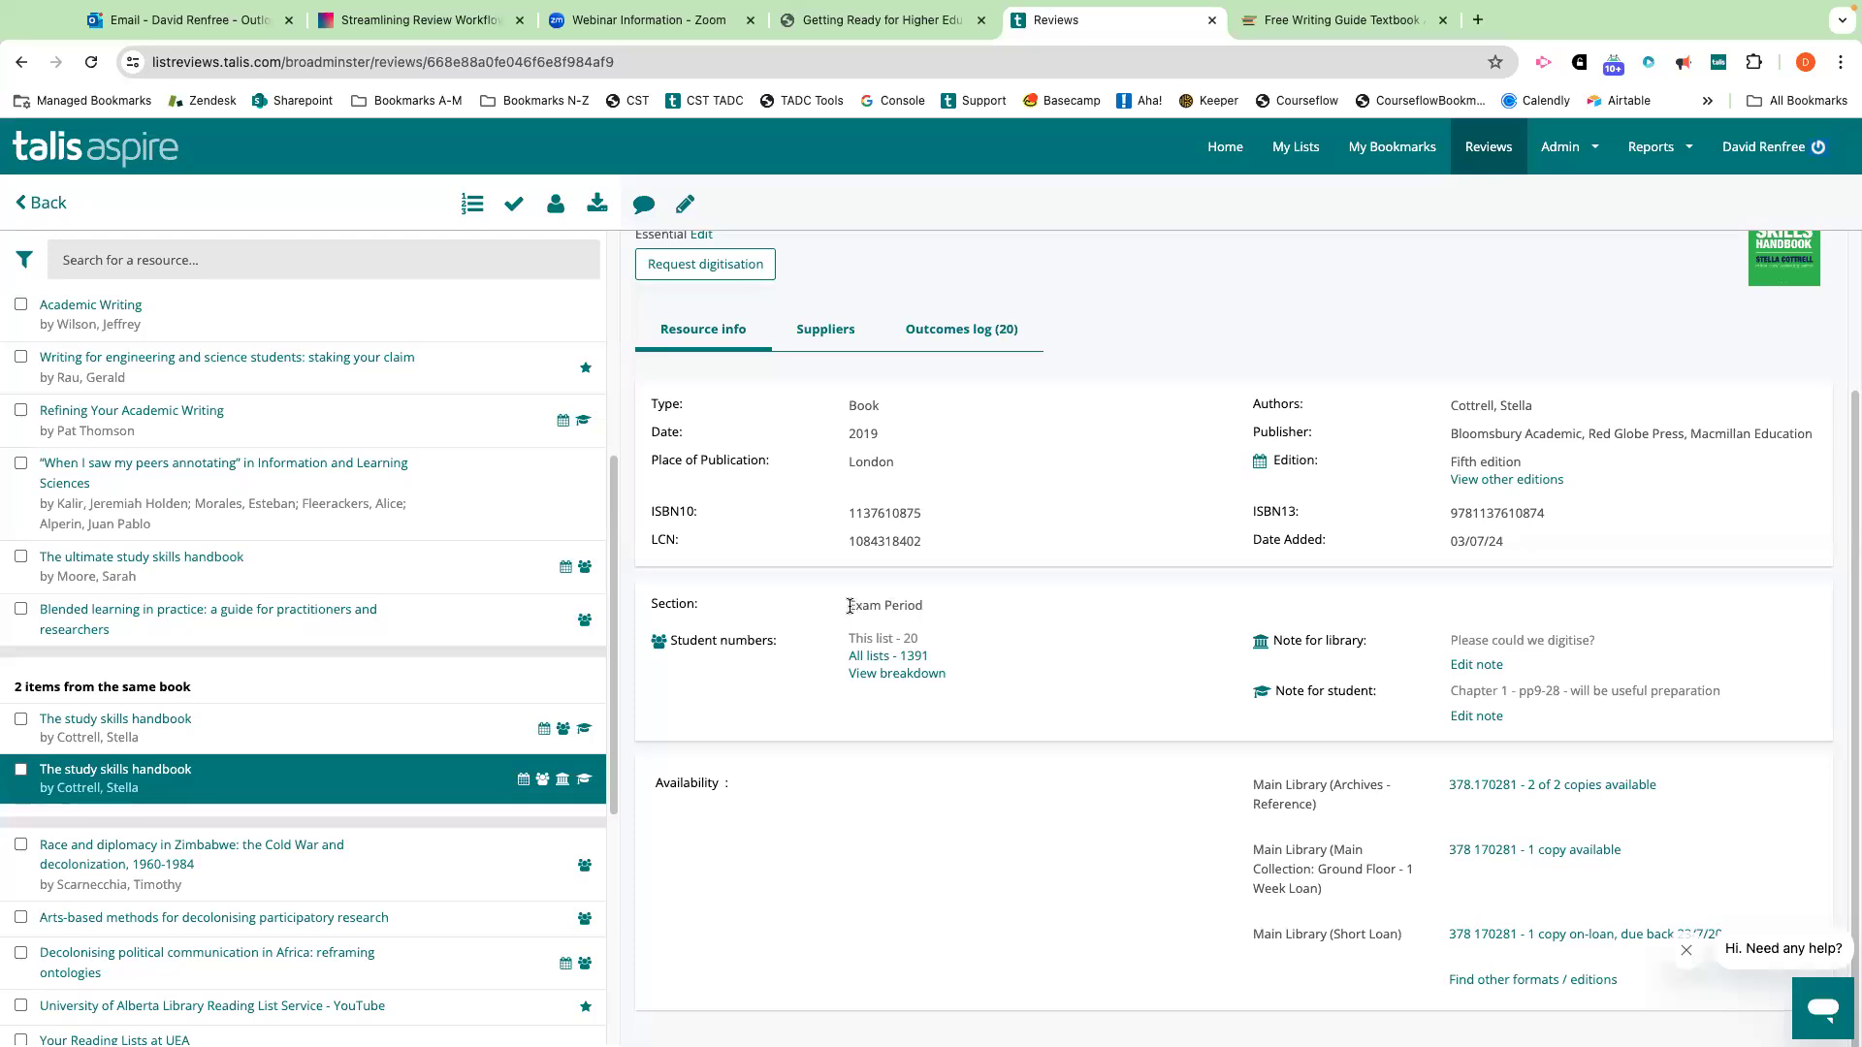
left_click_drag(849, 606, 928, 609)
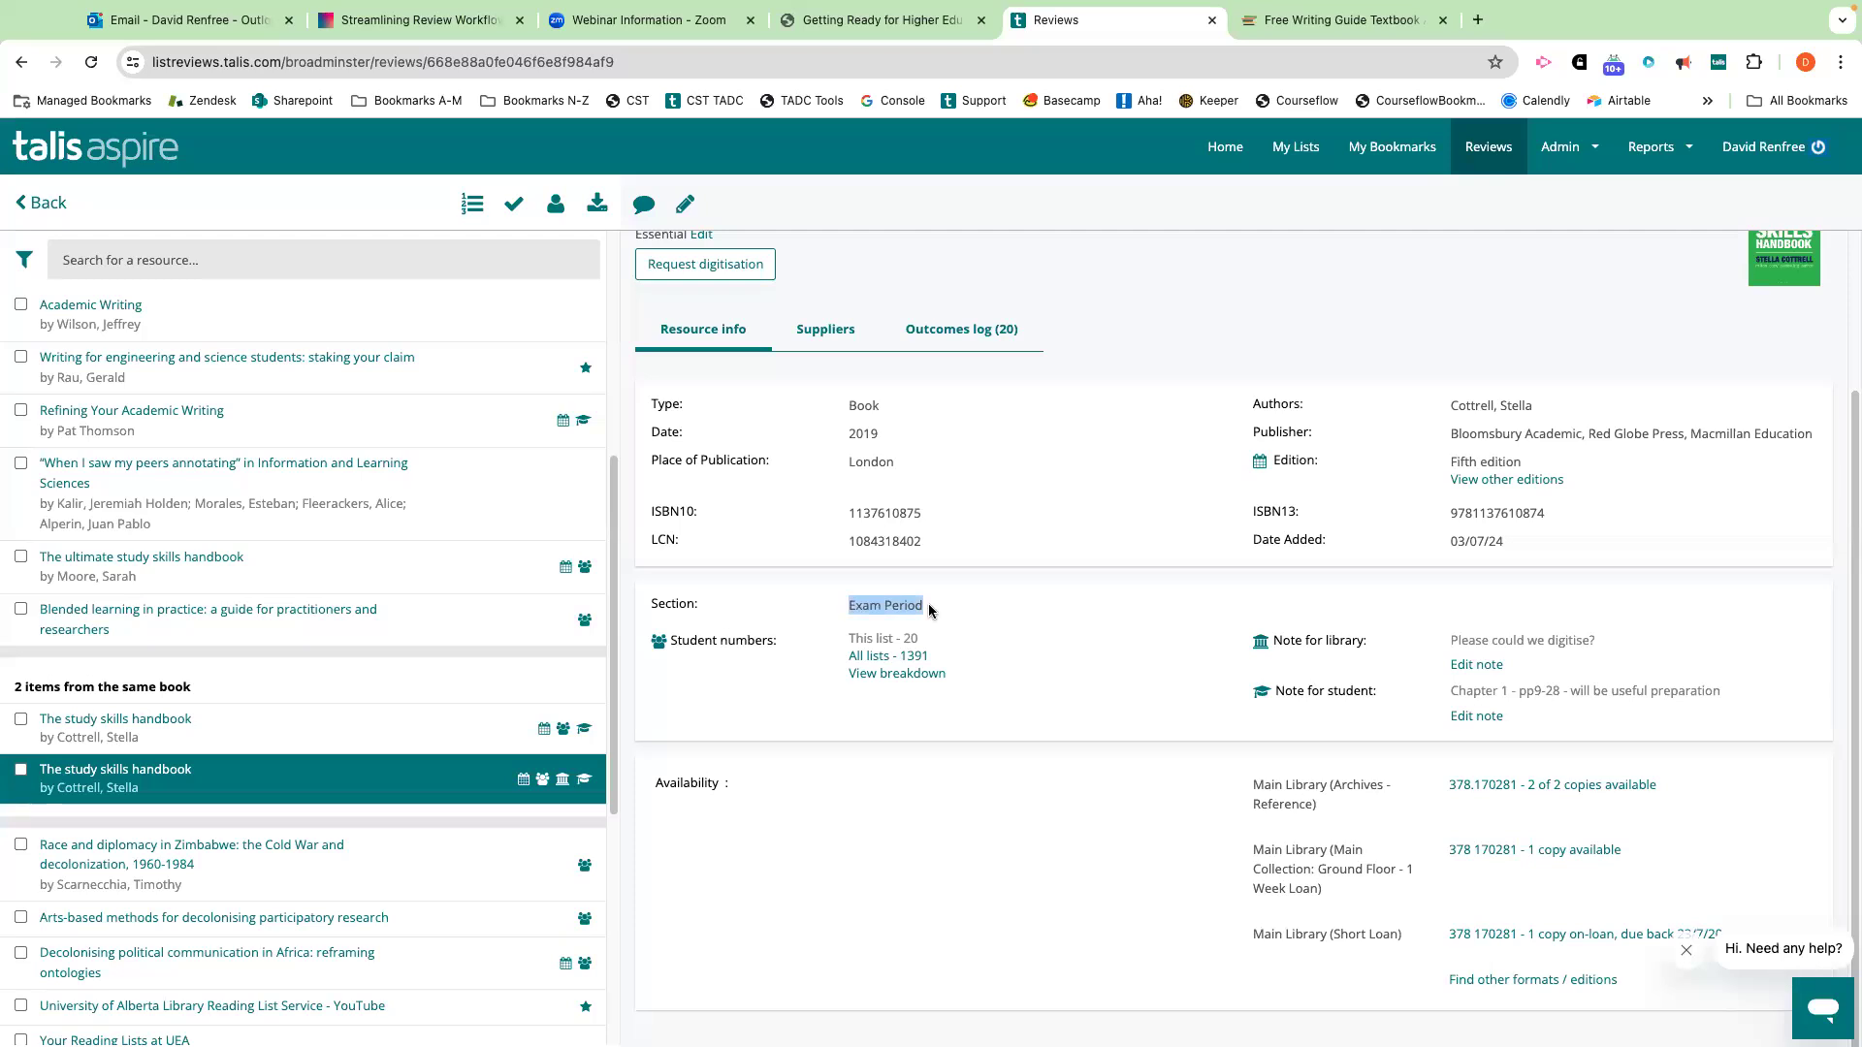
left_click(966, 618)
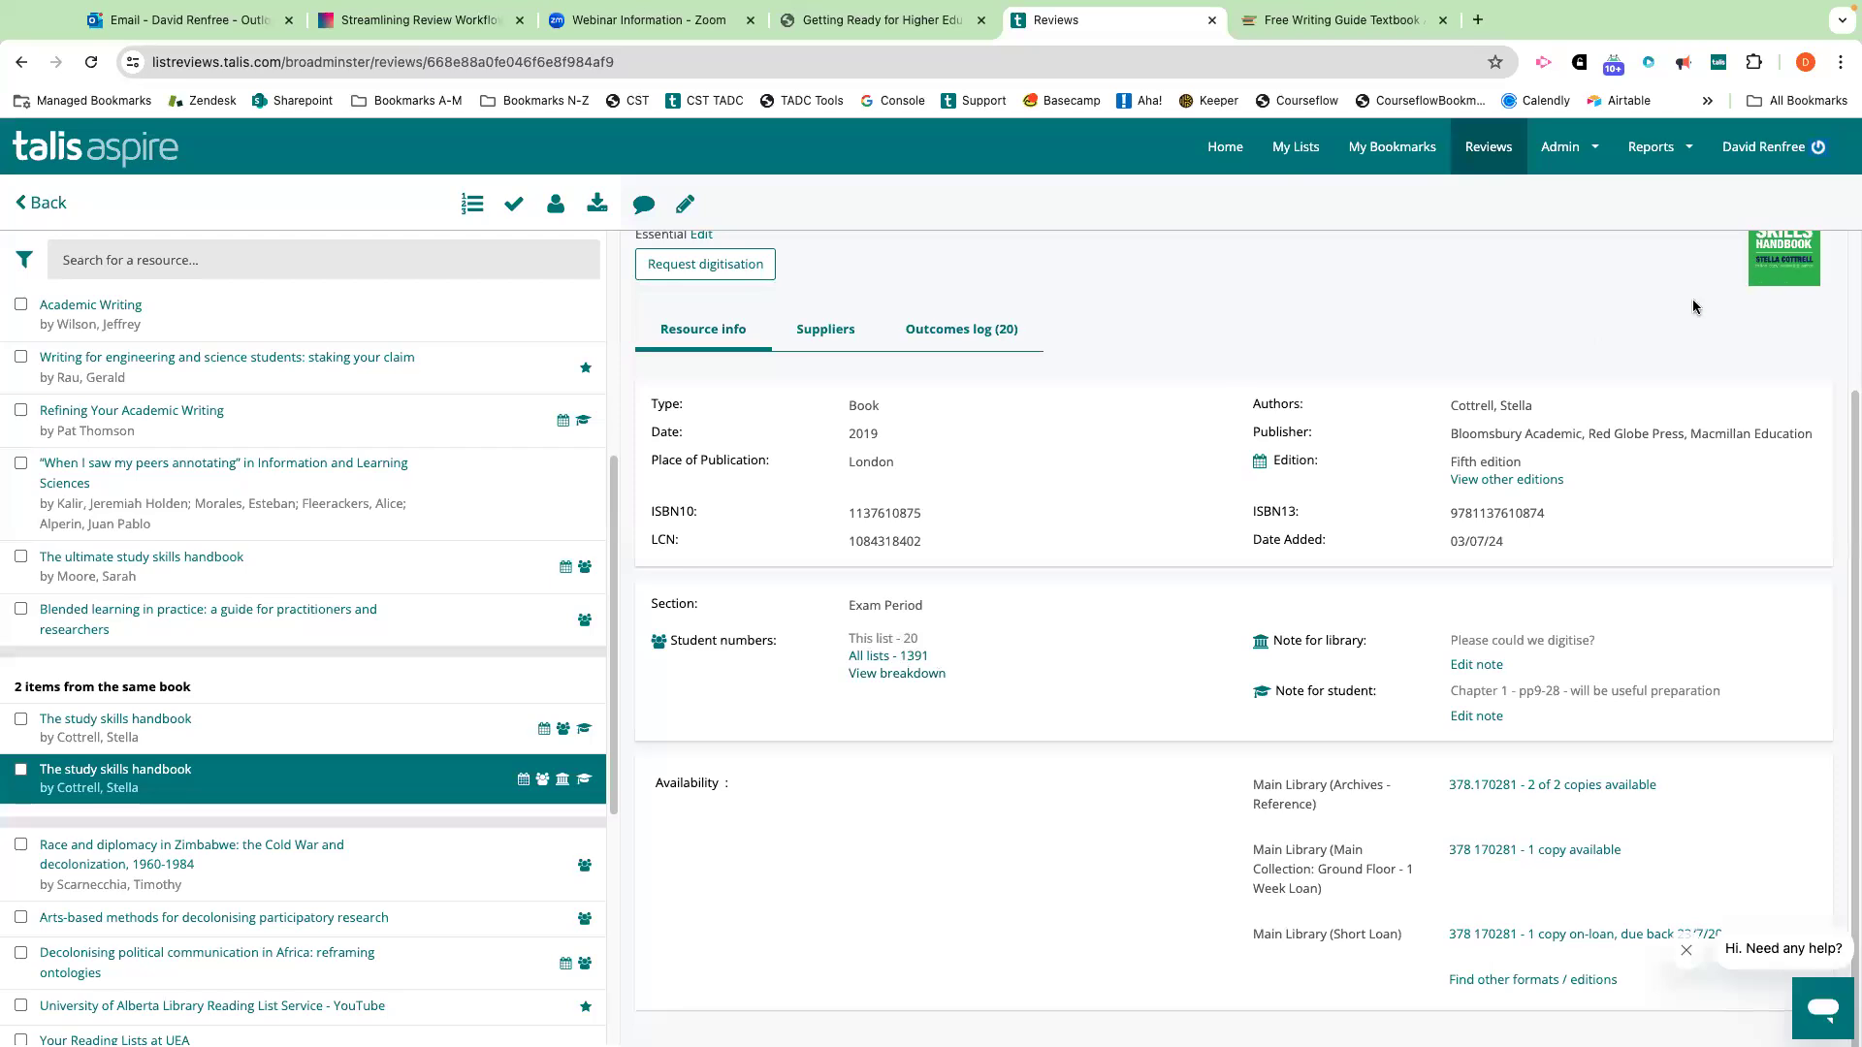
Compare the handbook's current and previous student numbers and look through the breakdown of lists using this resource.
left_click_drag(902, 638, 918, 645)
mouse_move(920, 654)
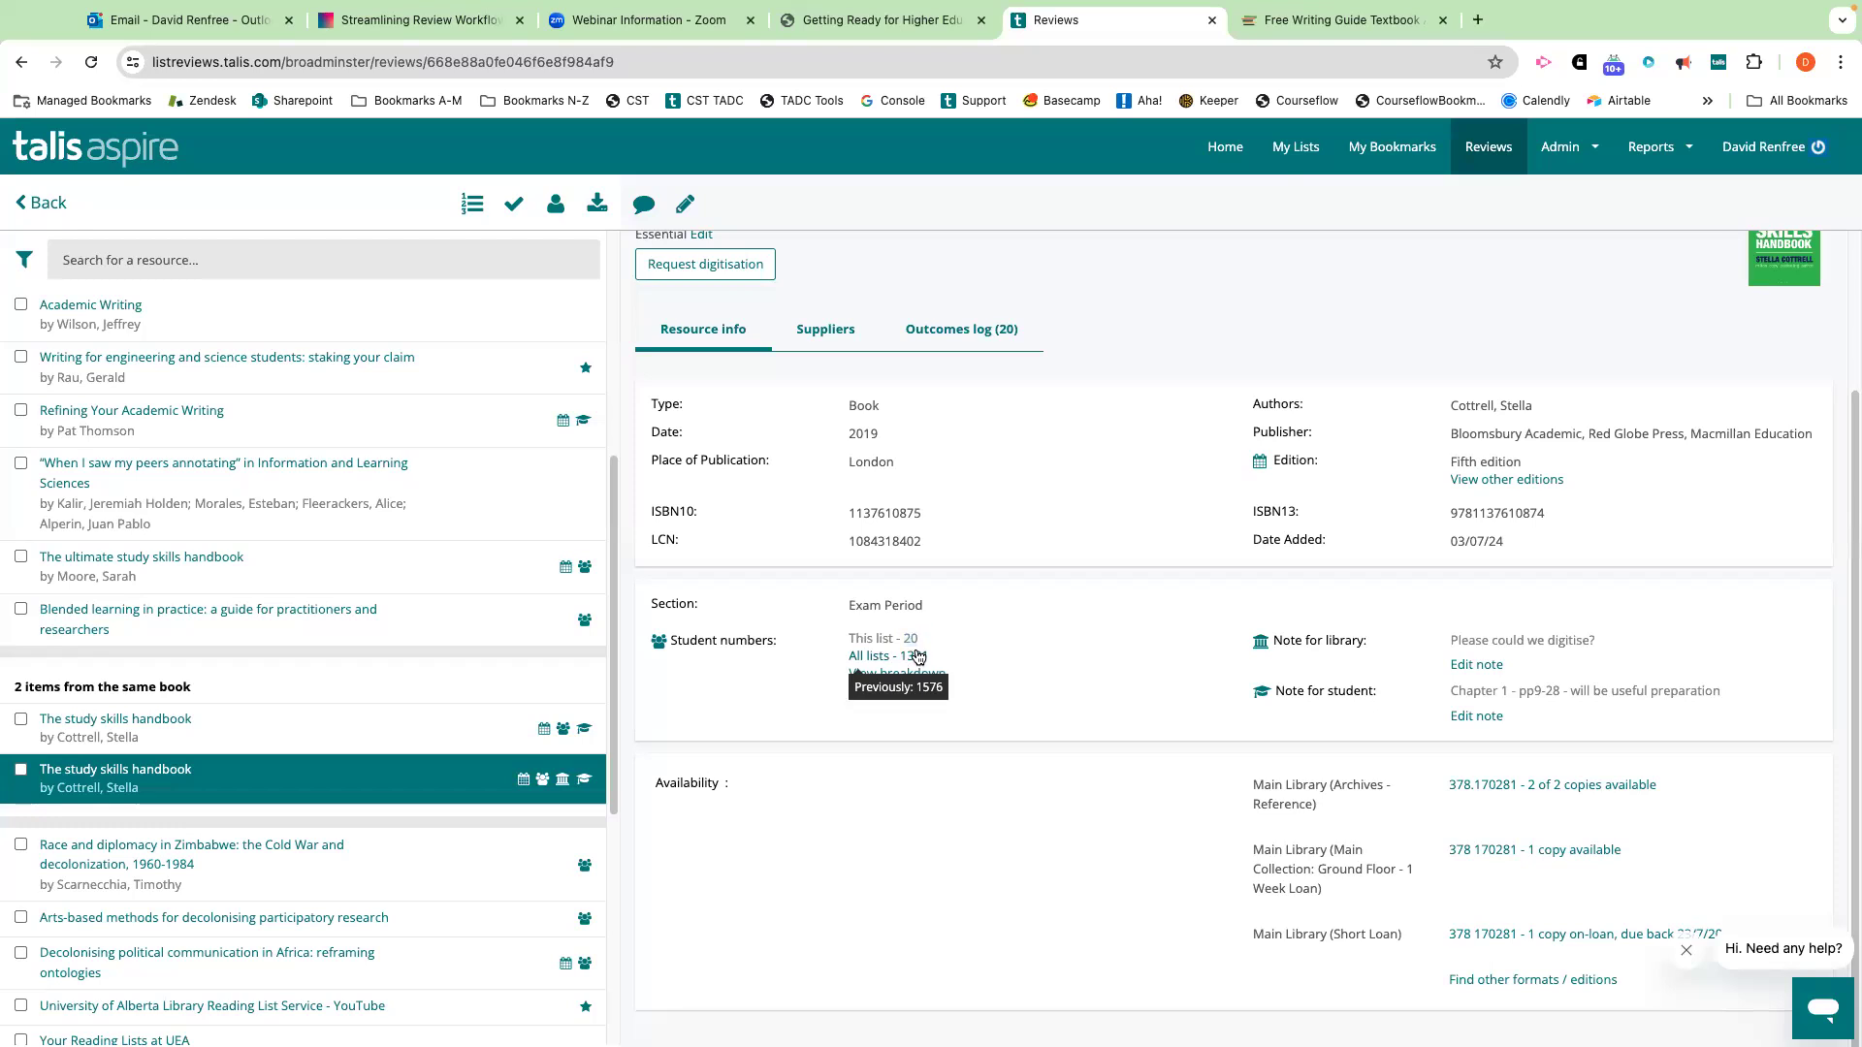
left_click(917, 672)
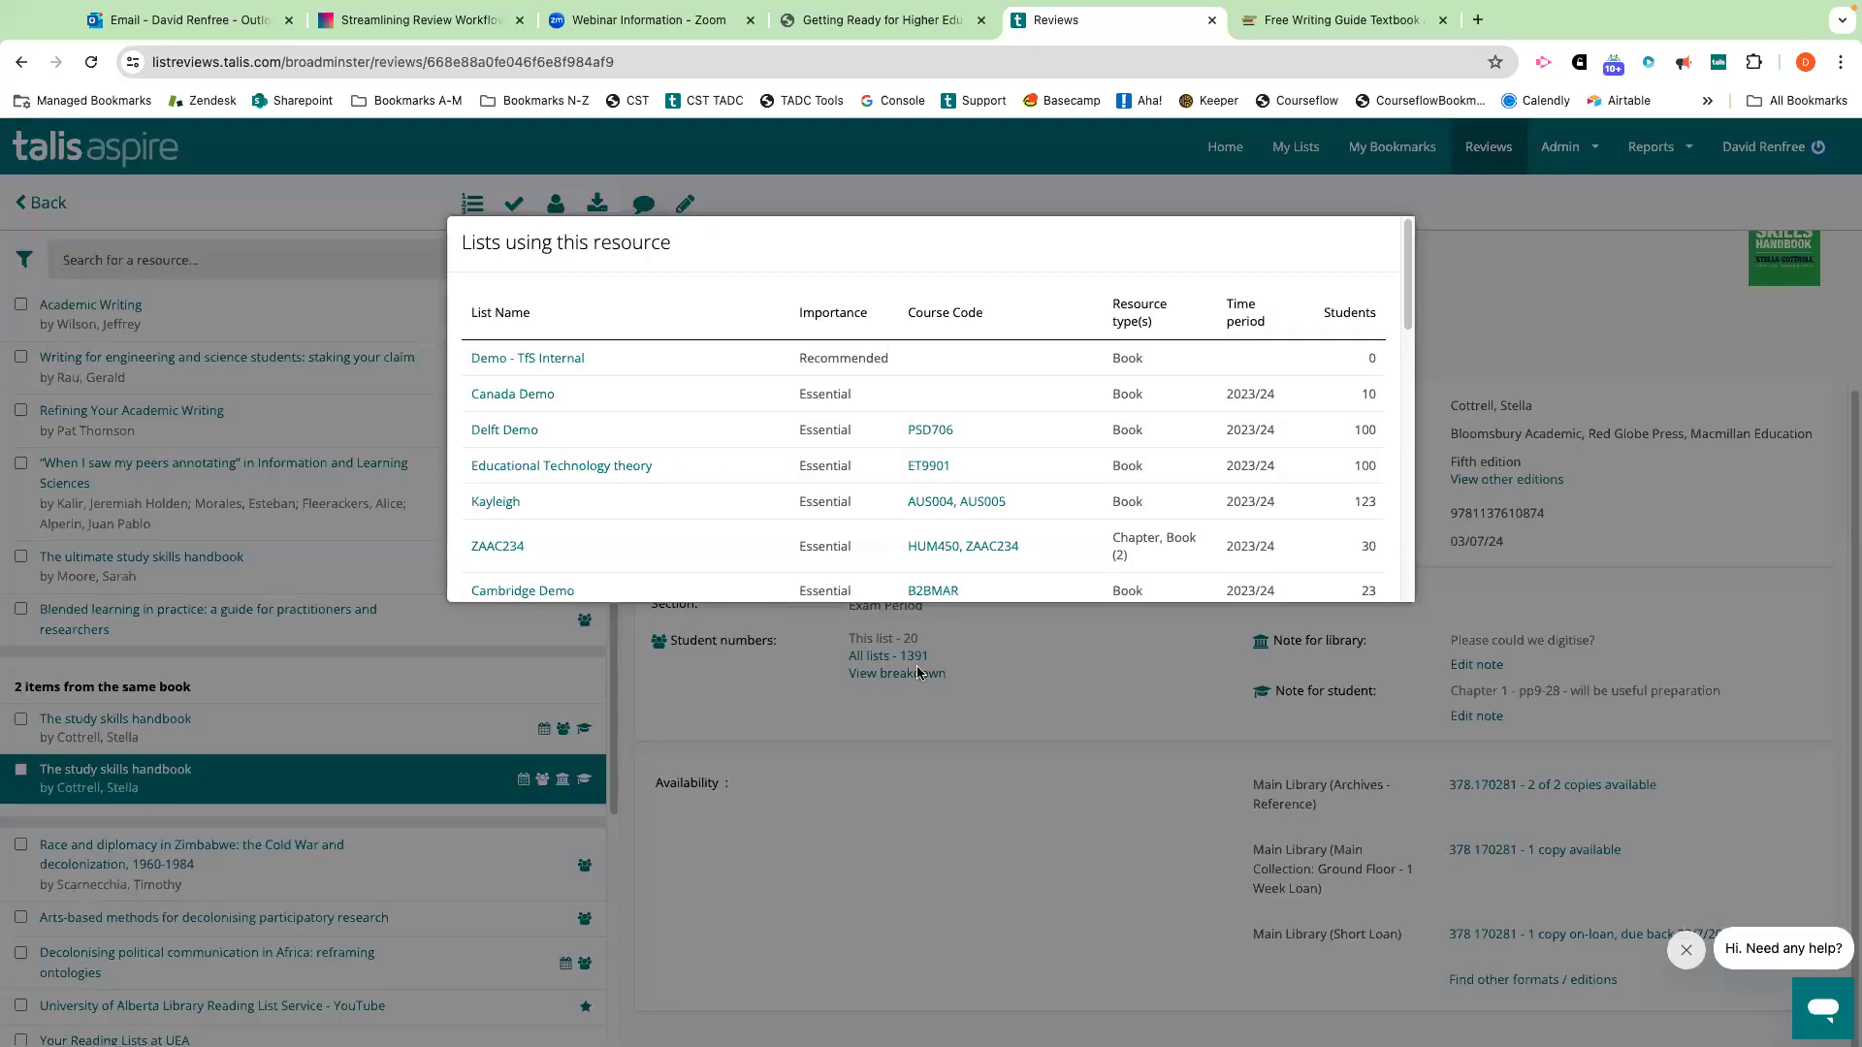
scroll(858, 516, "down", 5)
scroll(859, 523, "down", 8)
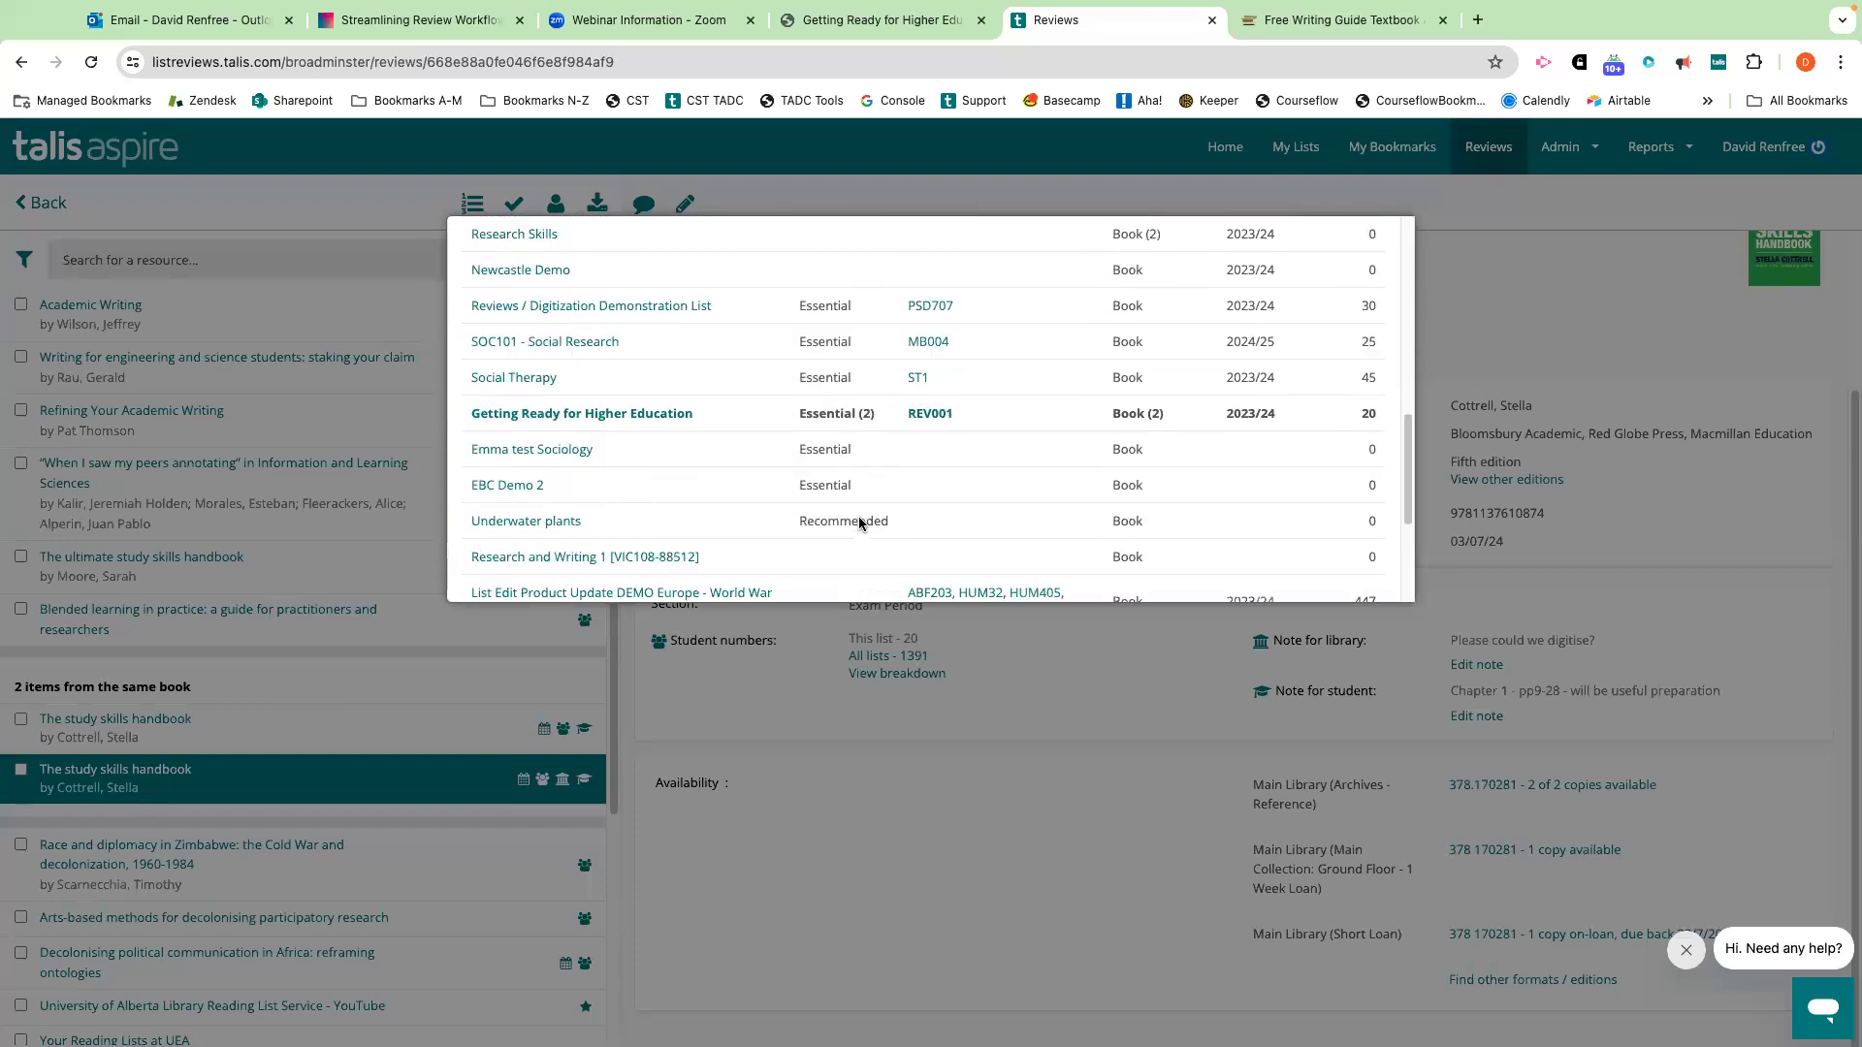
scroll(1252, 442, "up", 3)
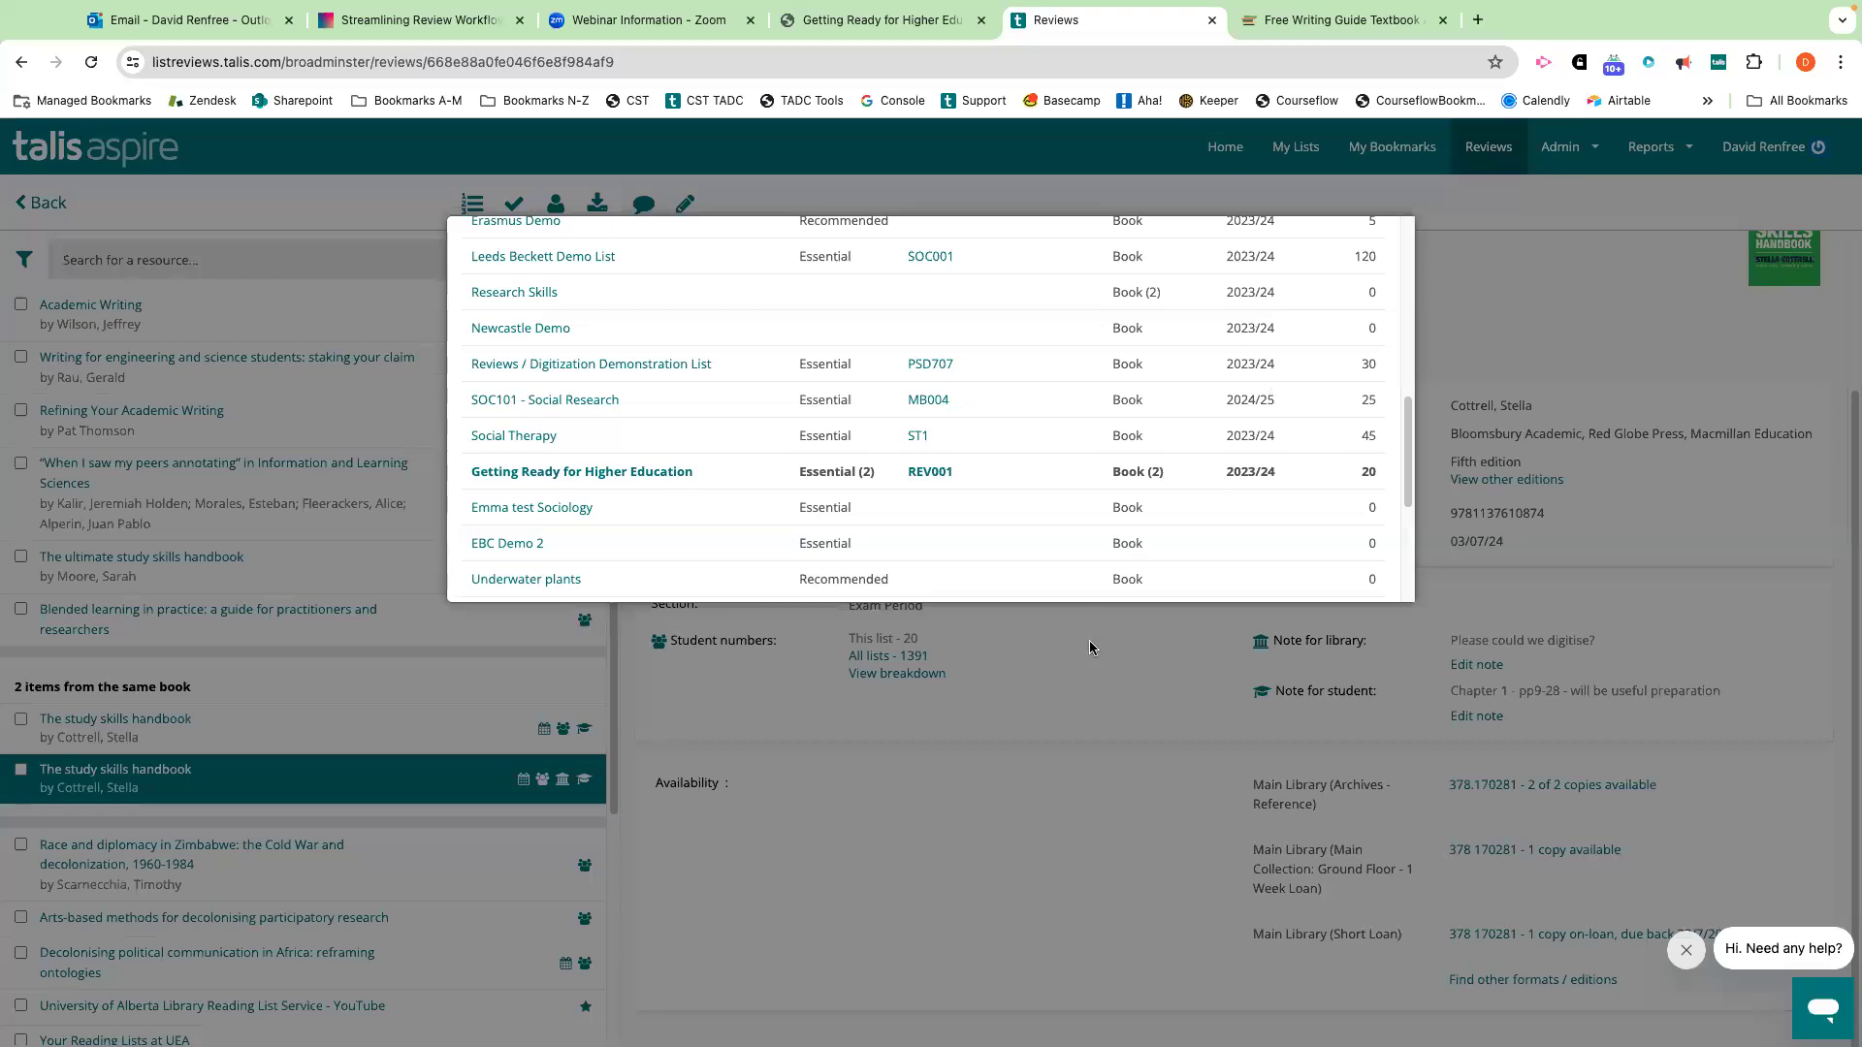
left_click(1091, 675)
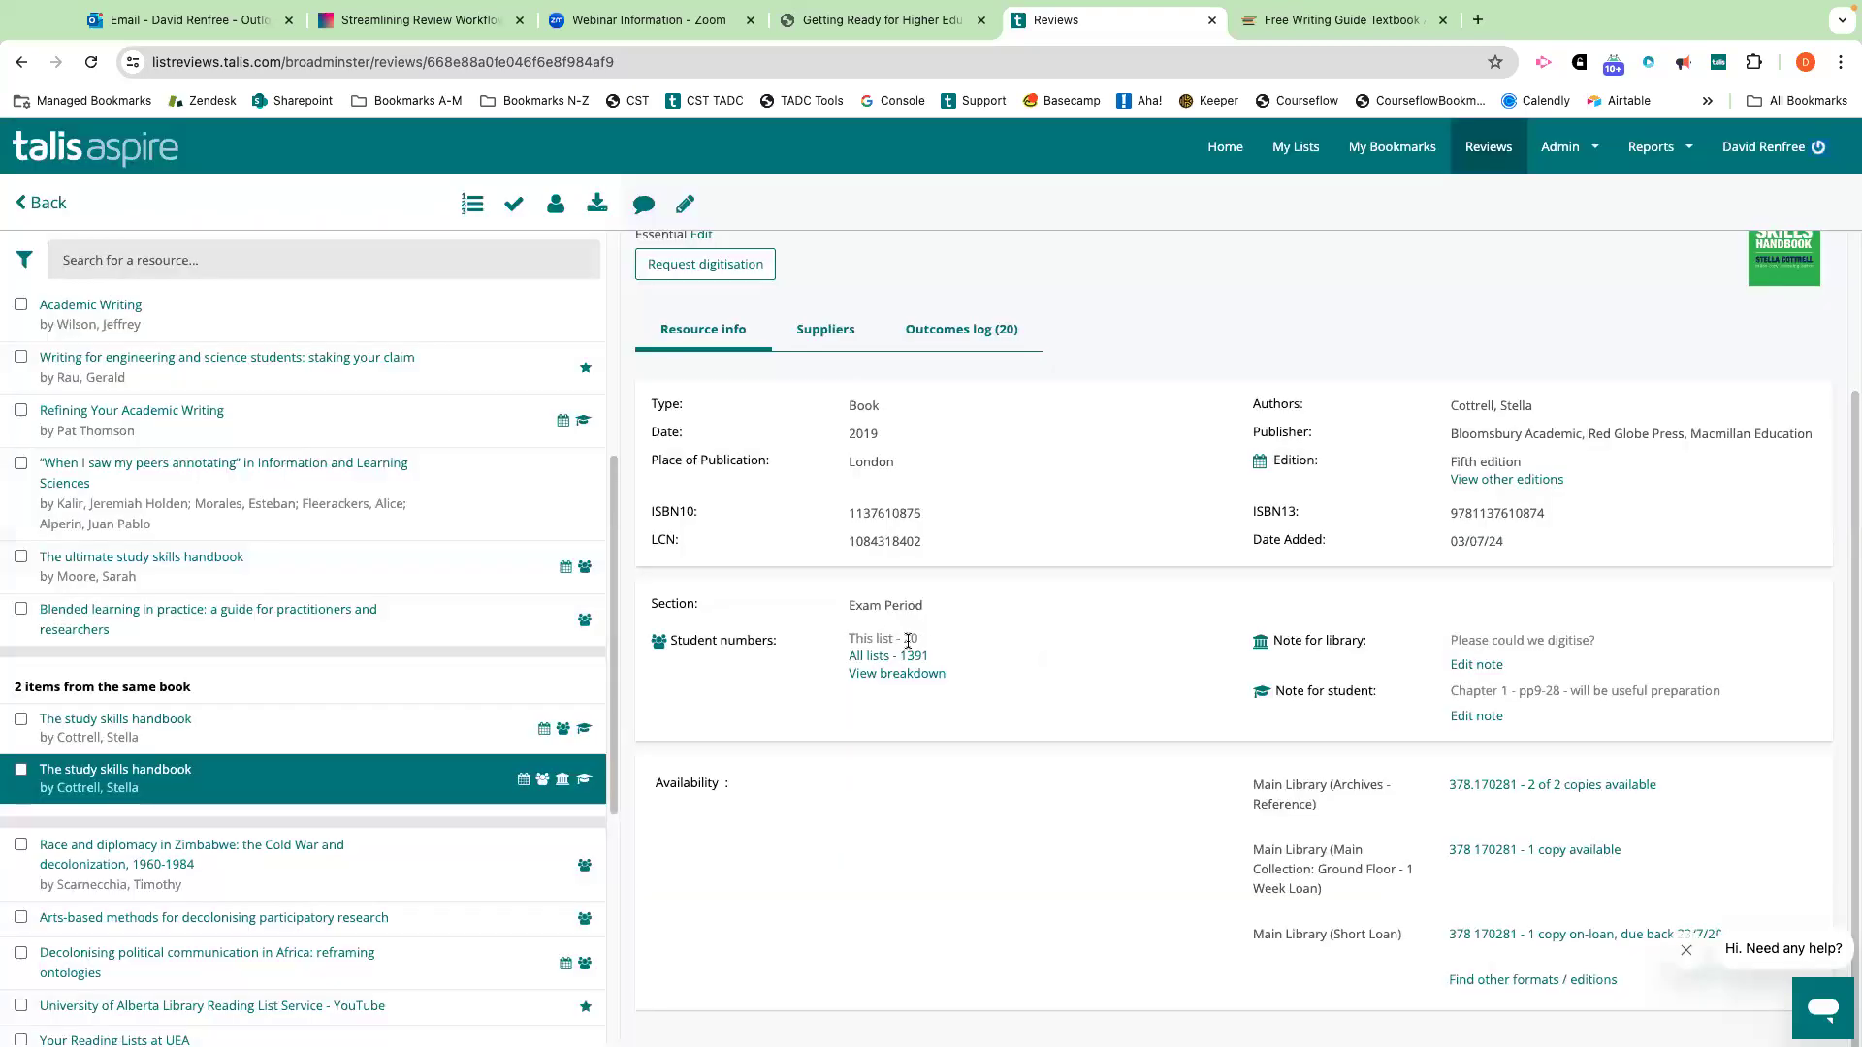
mouse_move(907, 662)
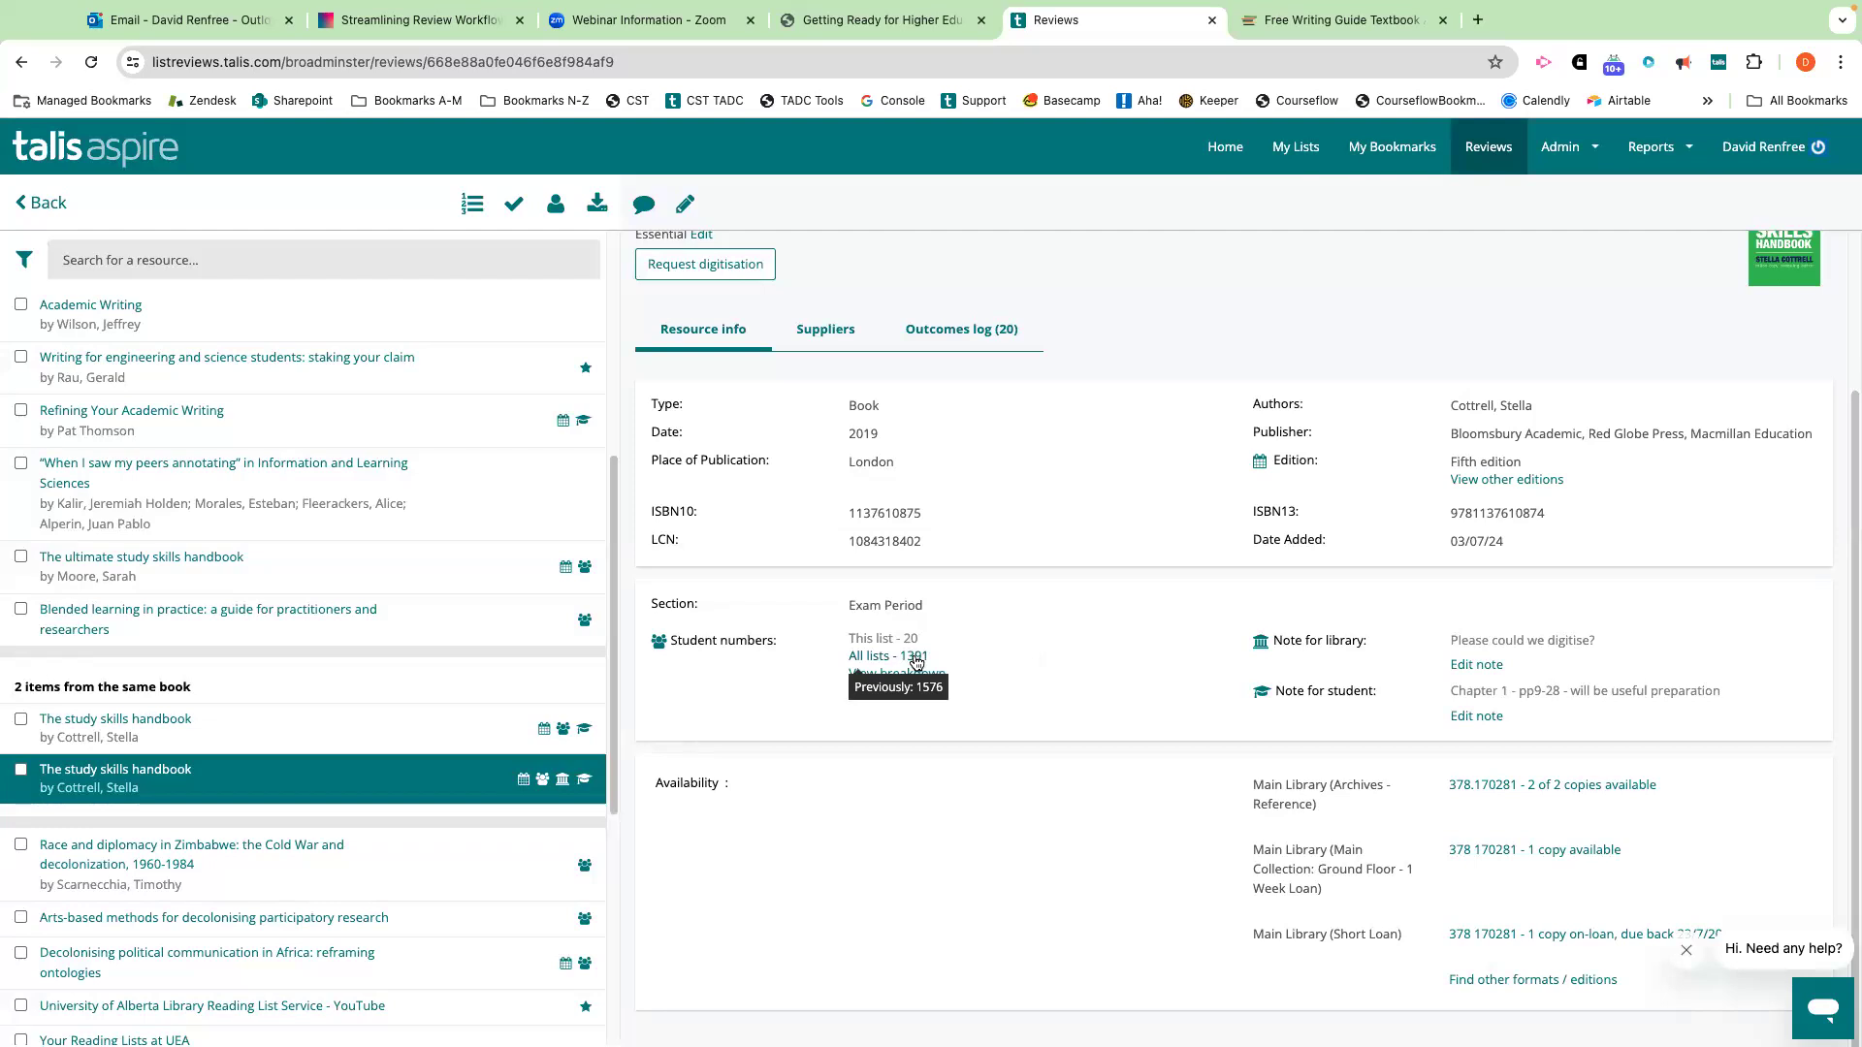
Examine the handbook's library and student notes together with the change notices about them.
scroll(1409, 654, "down", 1)
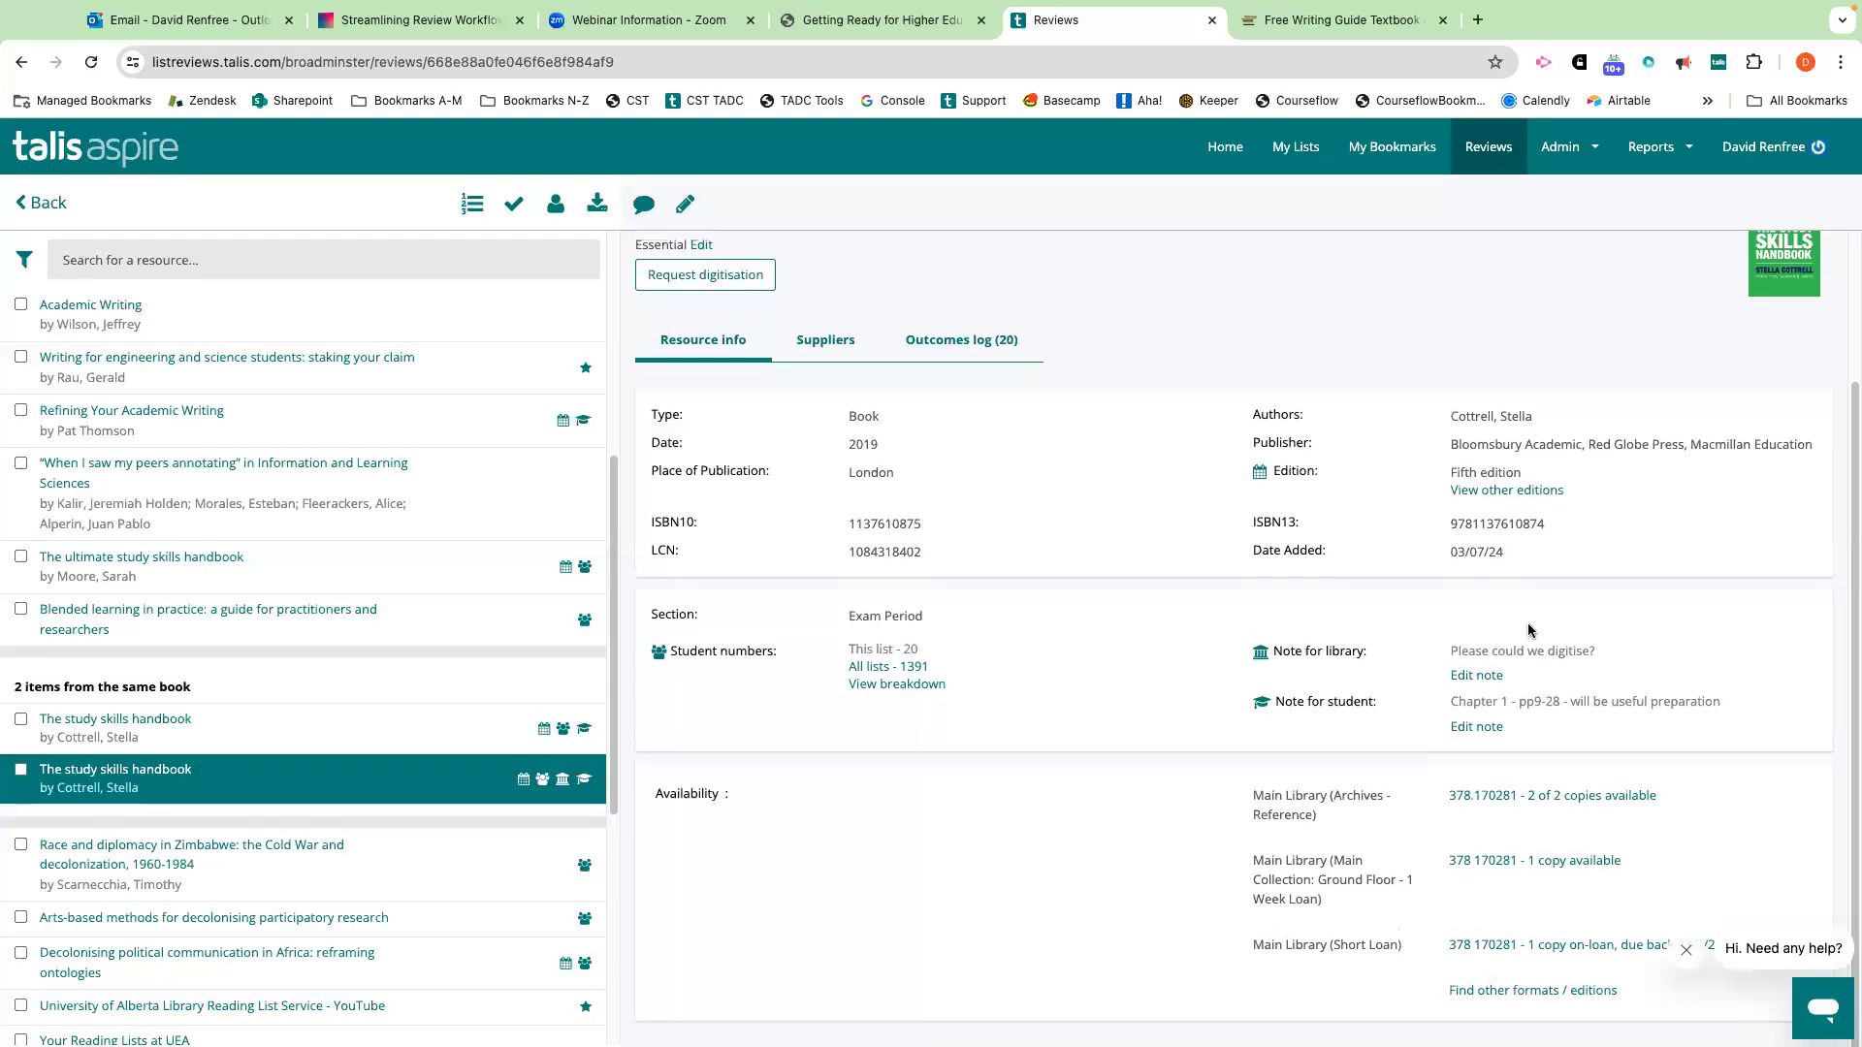
scroll(1529, 631, "up", 2)
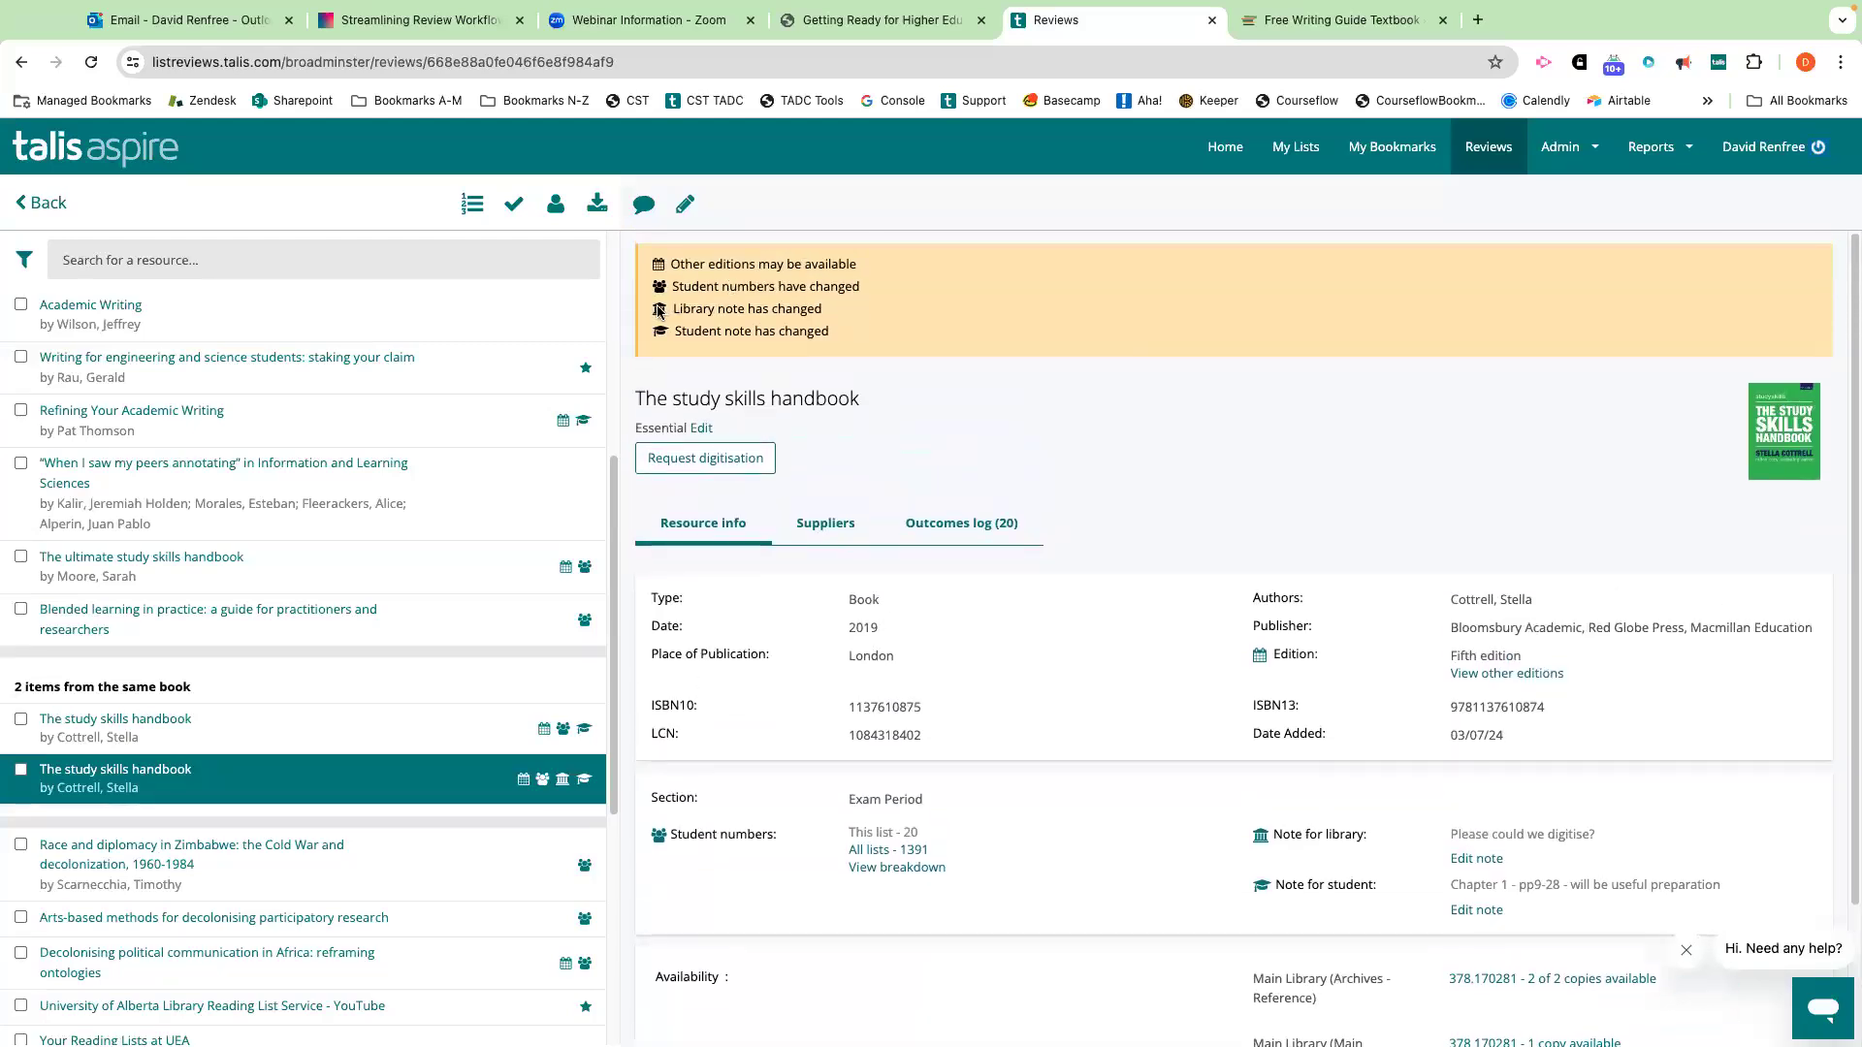
left_click_drag(674, 308, 834, 315)
left_click_drag(676, 331, 827, 332)
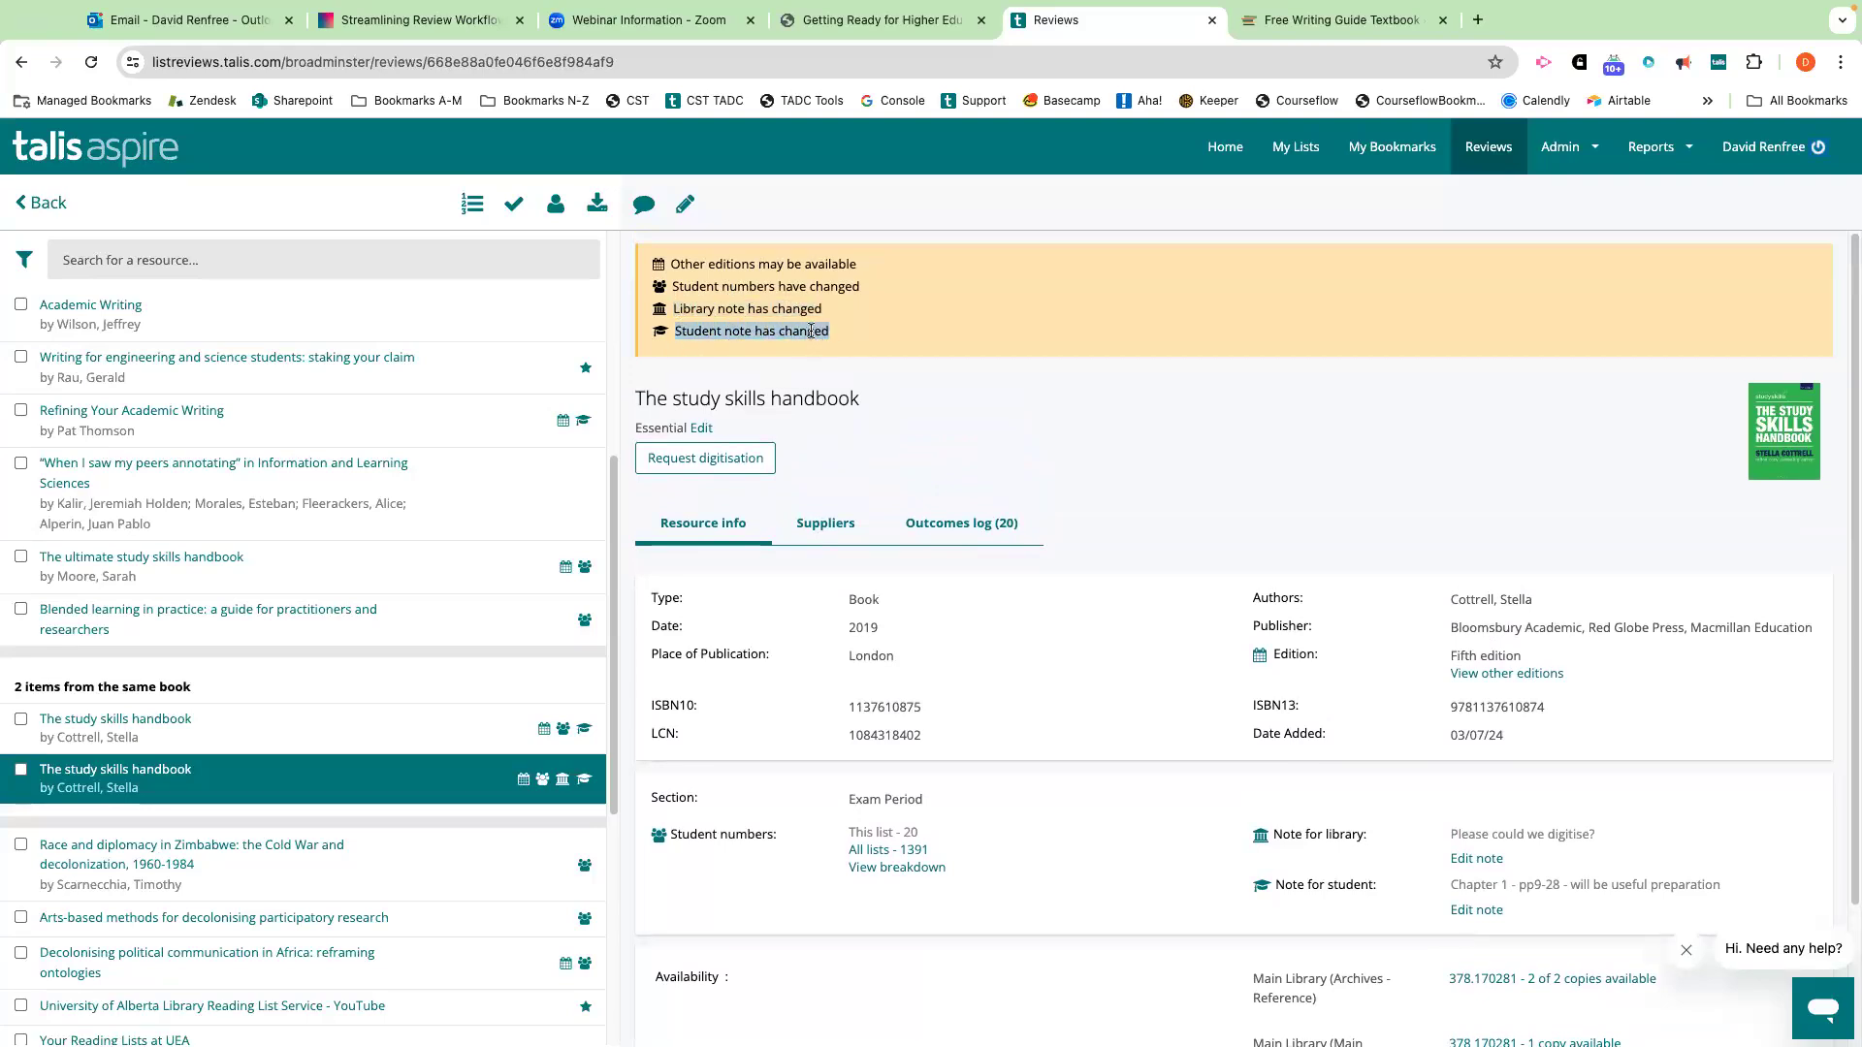
left_click(811, 331)
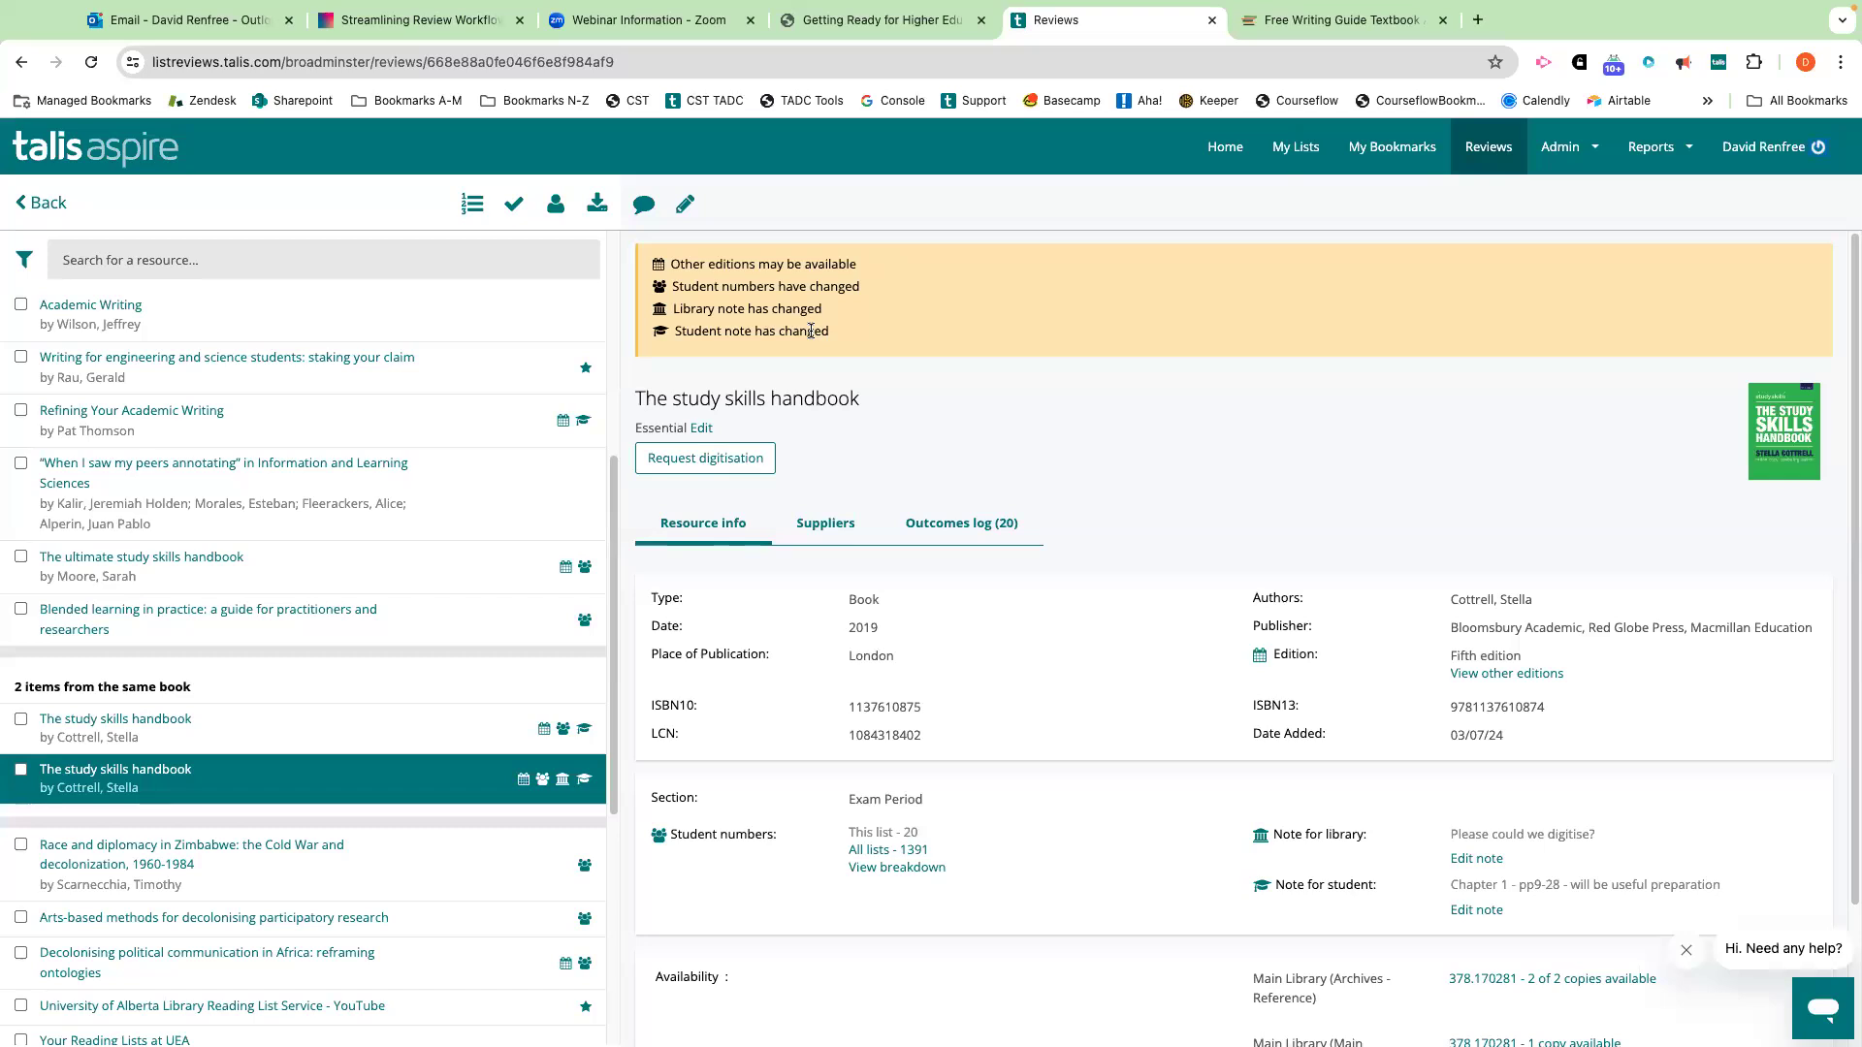
left_click_drag(674, 306, 820, 308)
left_click(819, 309)
left_click_drag(674, 331, 834, 335)
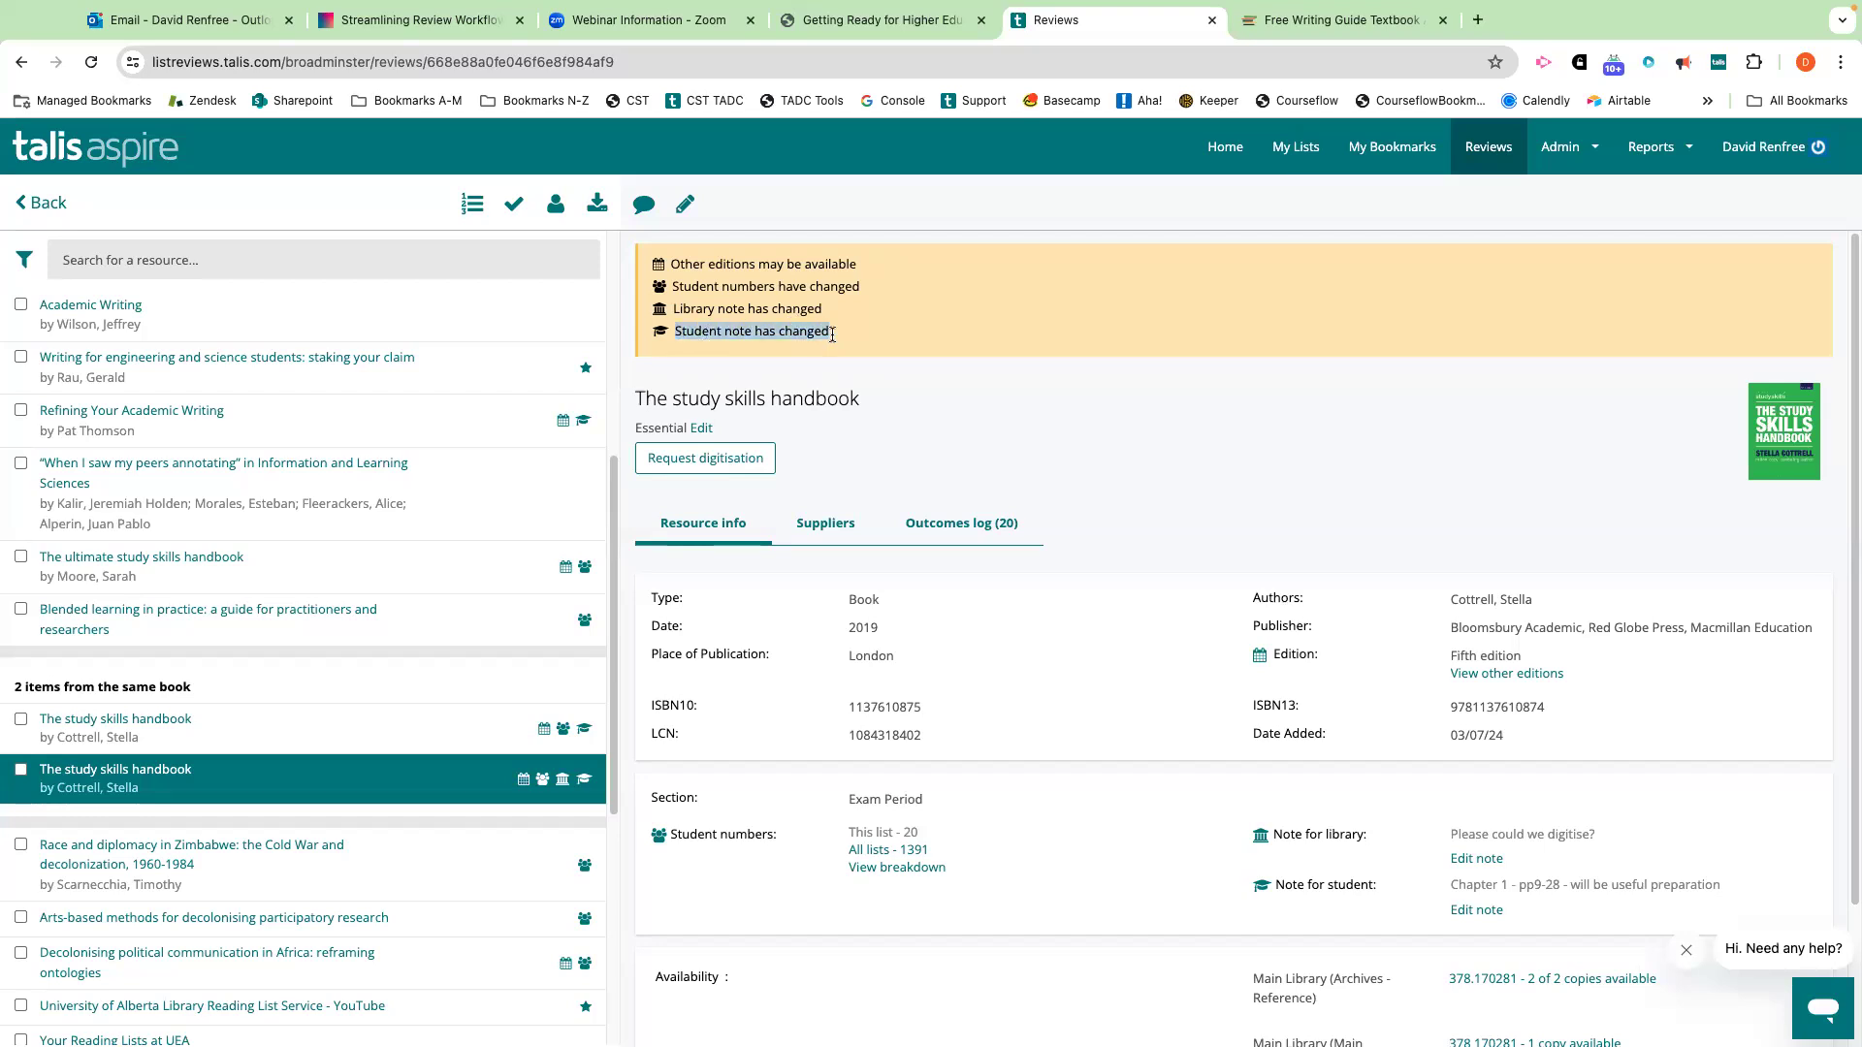
left_click(774, 331)
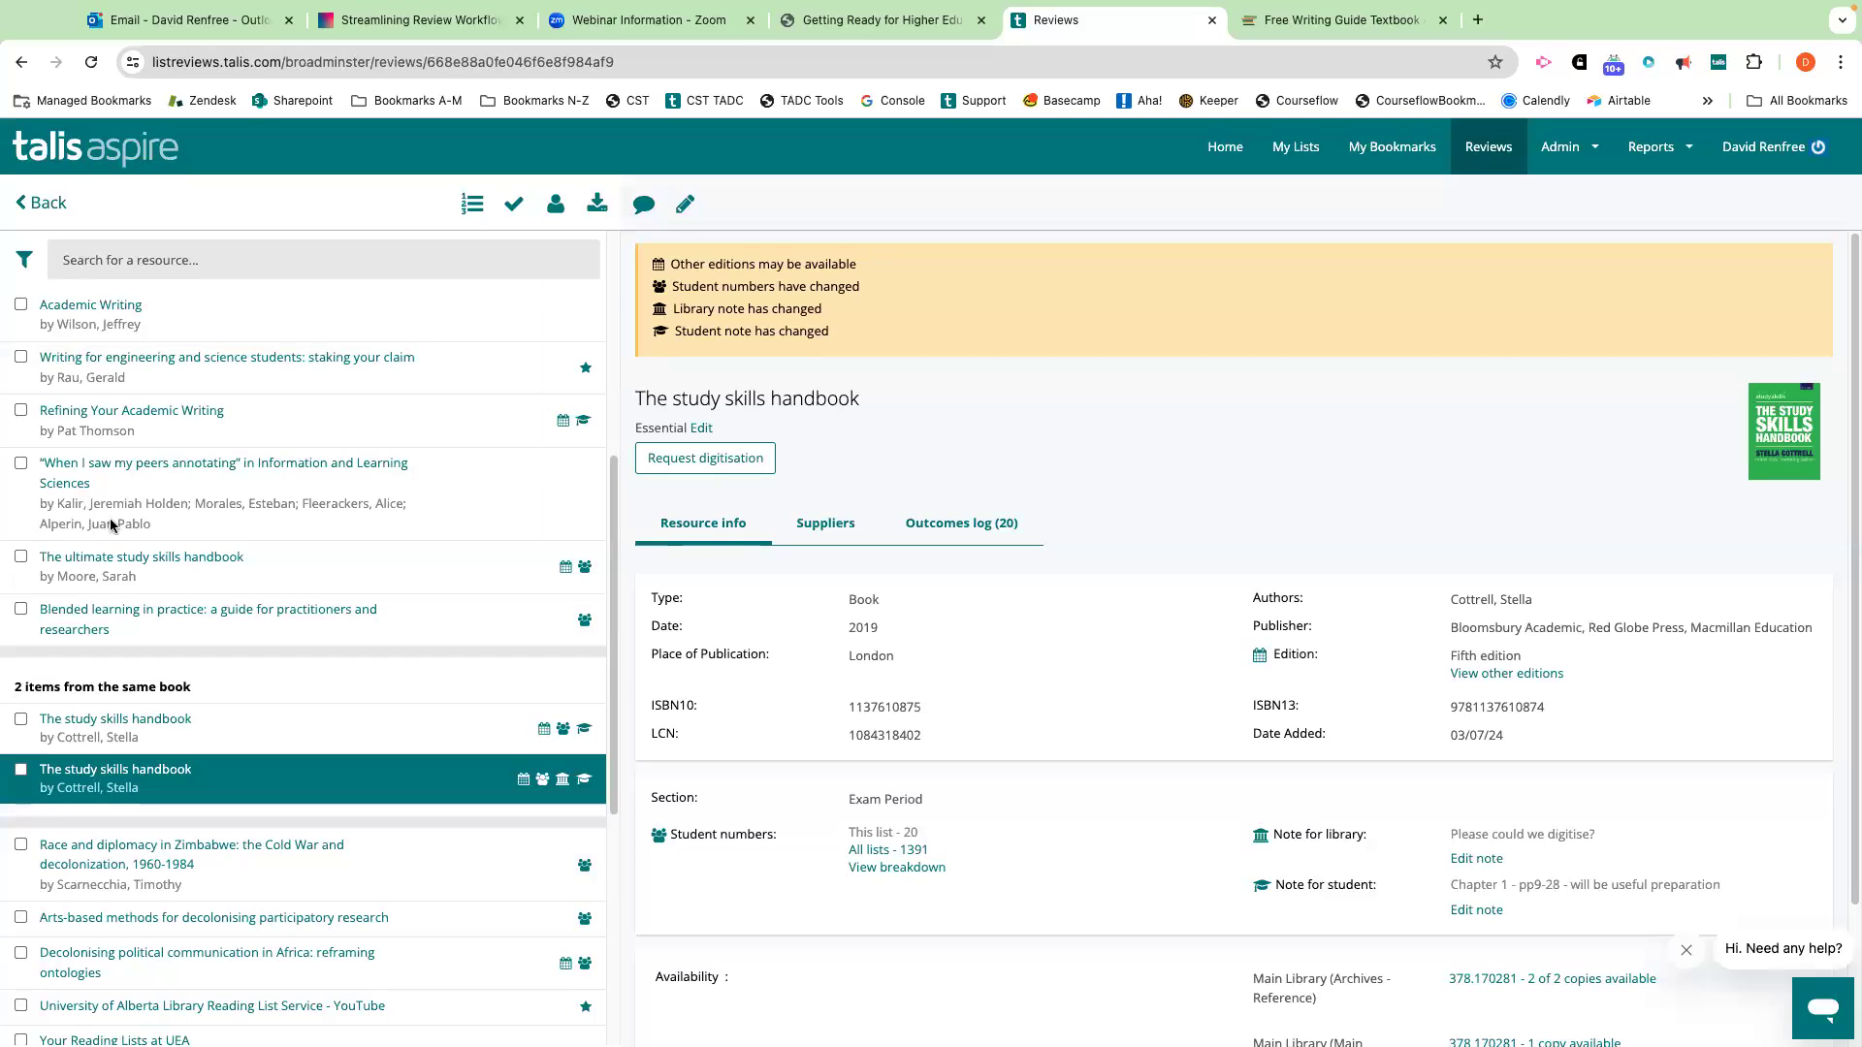
Check the handbook's library availability, find its other formats and editions in WorldCat Discovery, and return to the review.
scroll(1423, 742, "down", 1)
scroll(1423, 744, "down", 1)
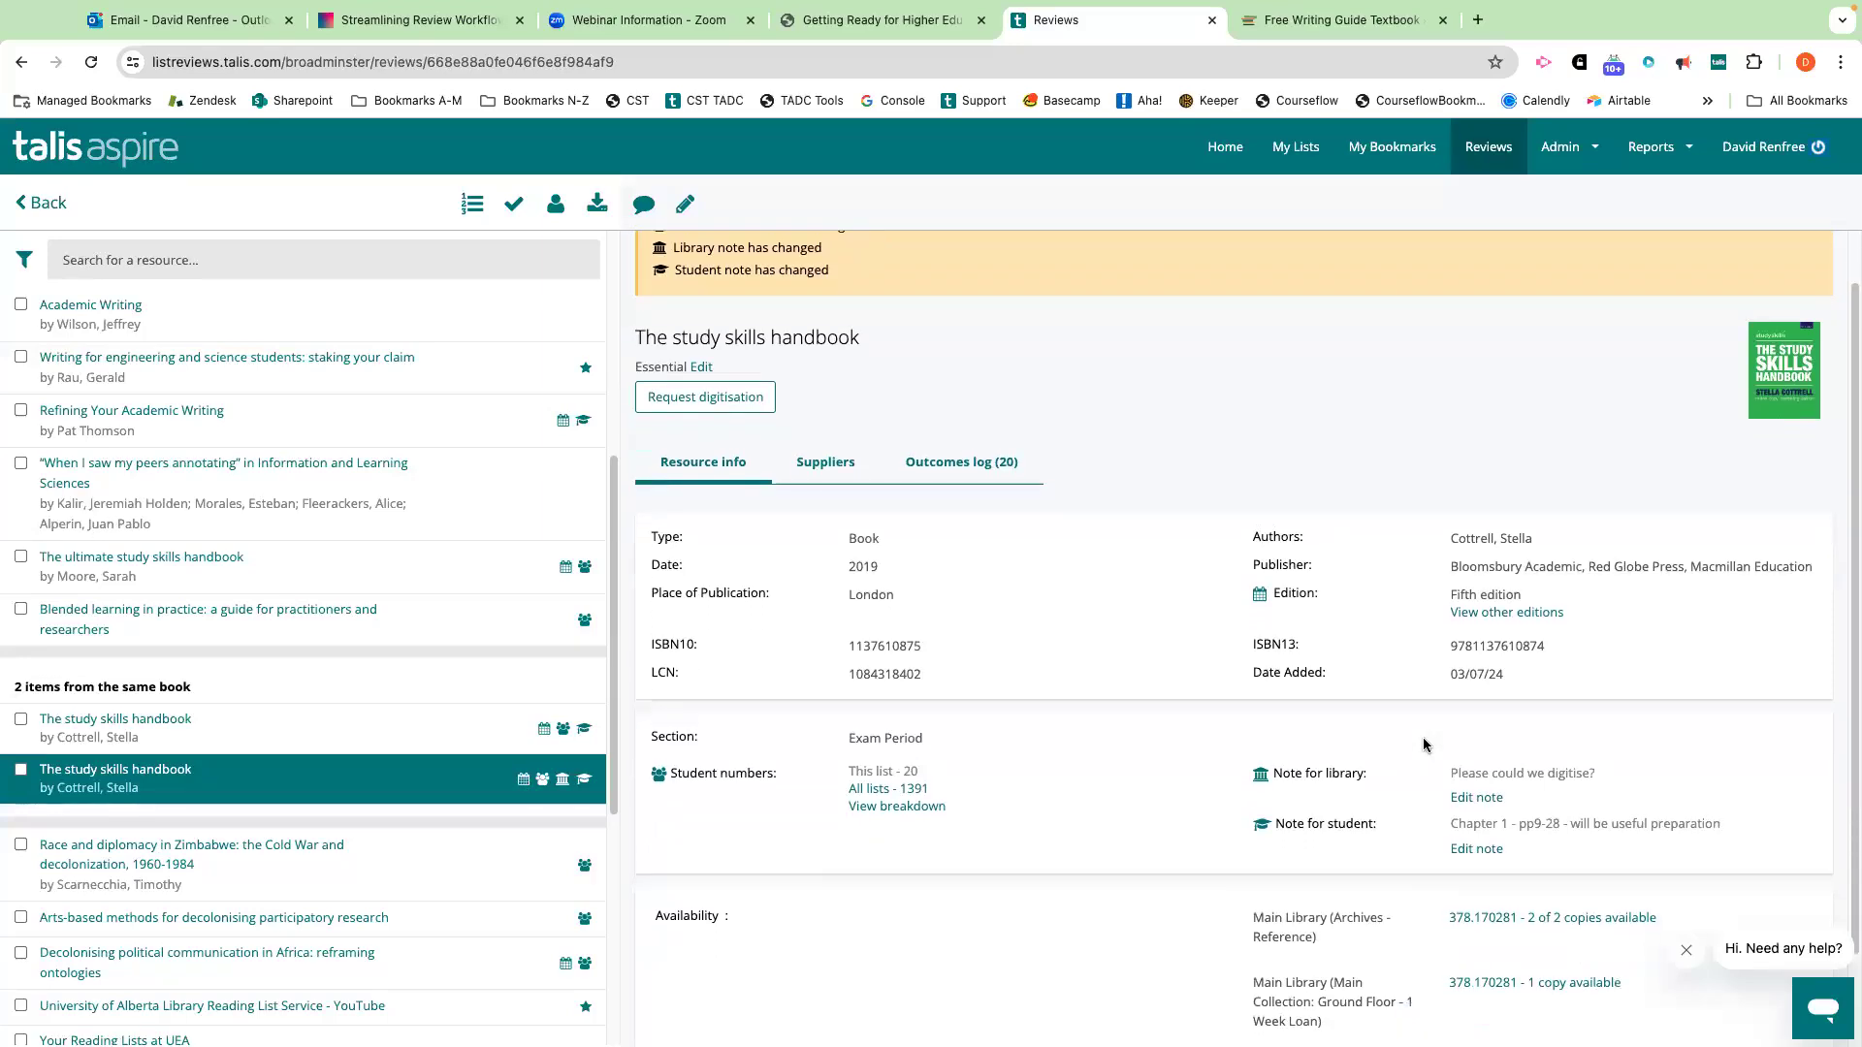
scroll(1169, 686, "down", 1)
scroll(1170, 687, "down", 2)
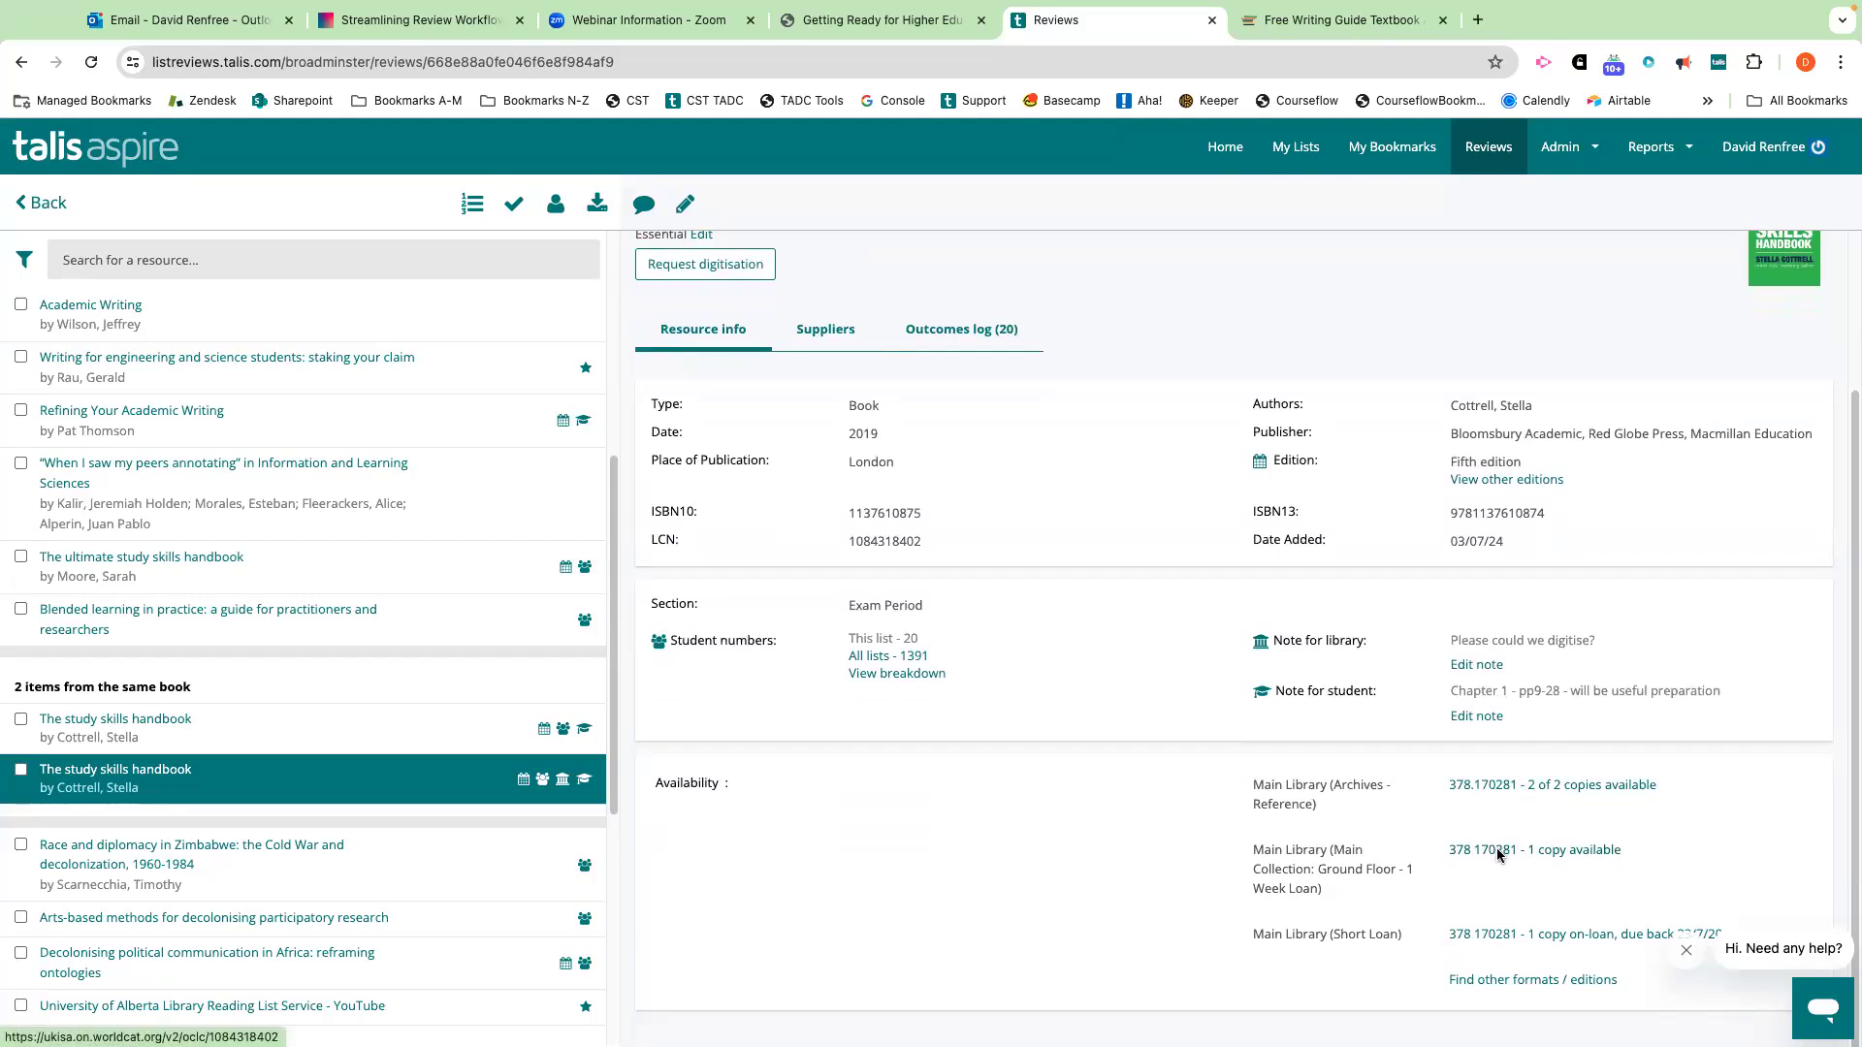
left_click(1530, 981)
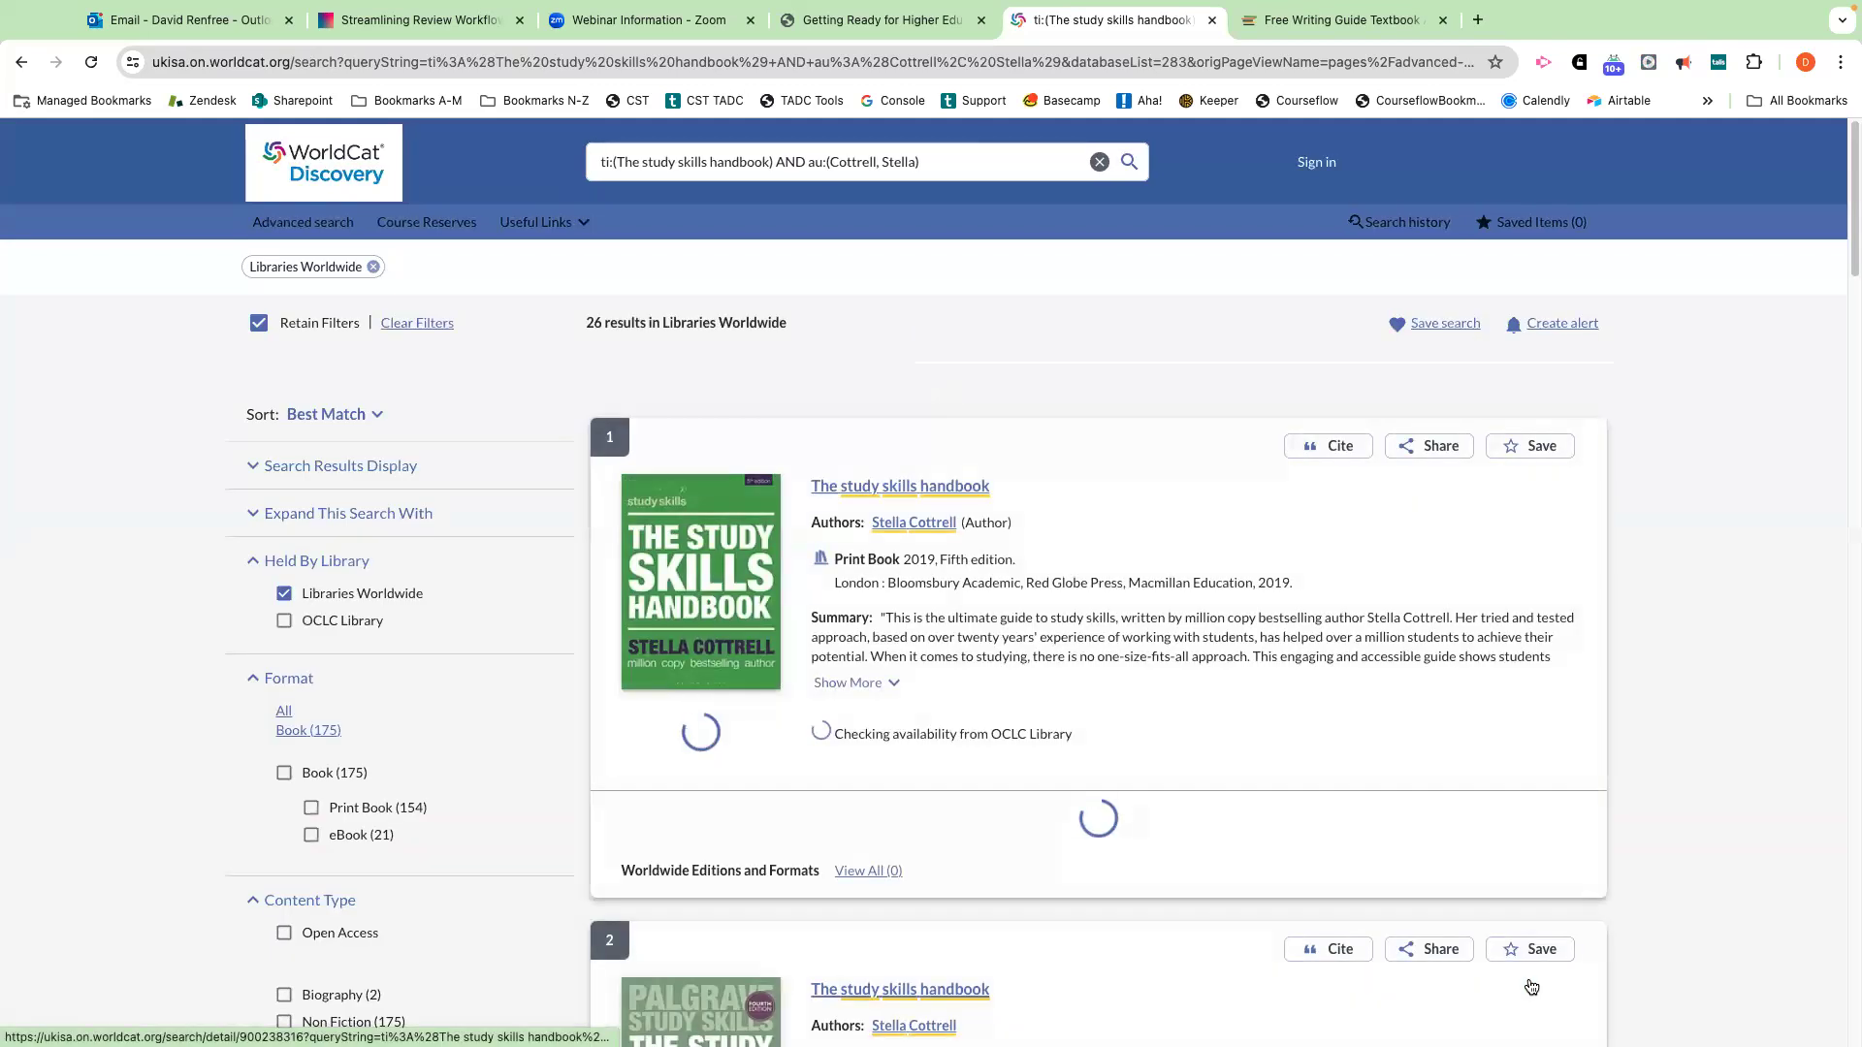
scroll(1300, 819, "down", 5)
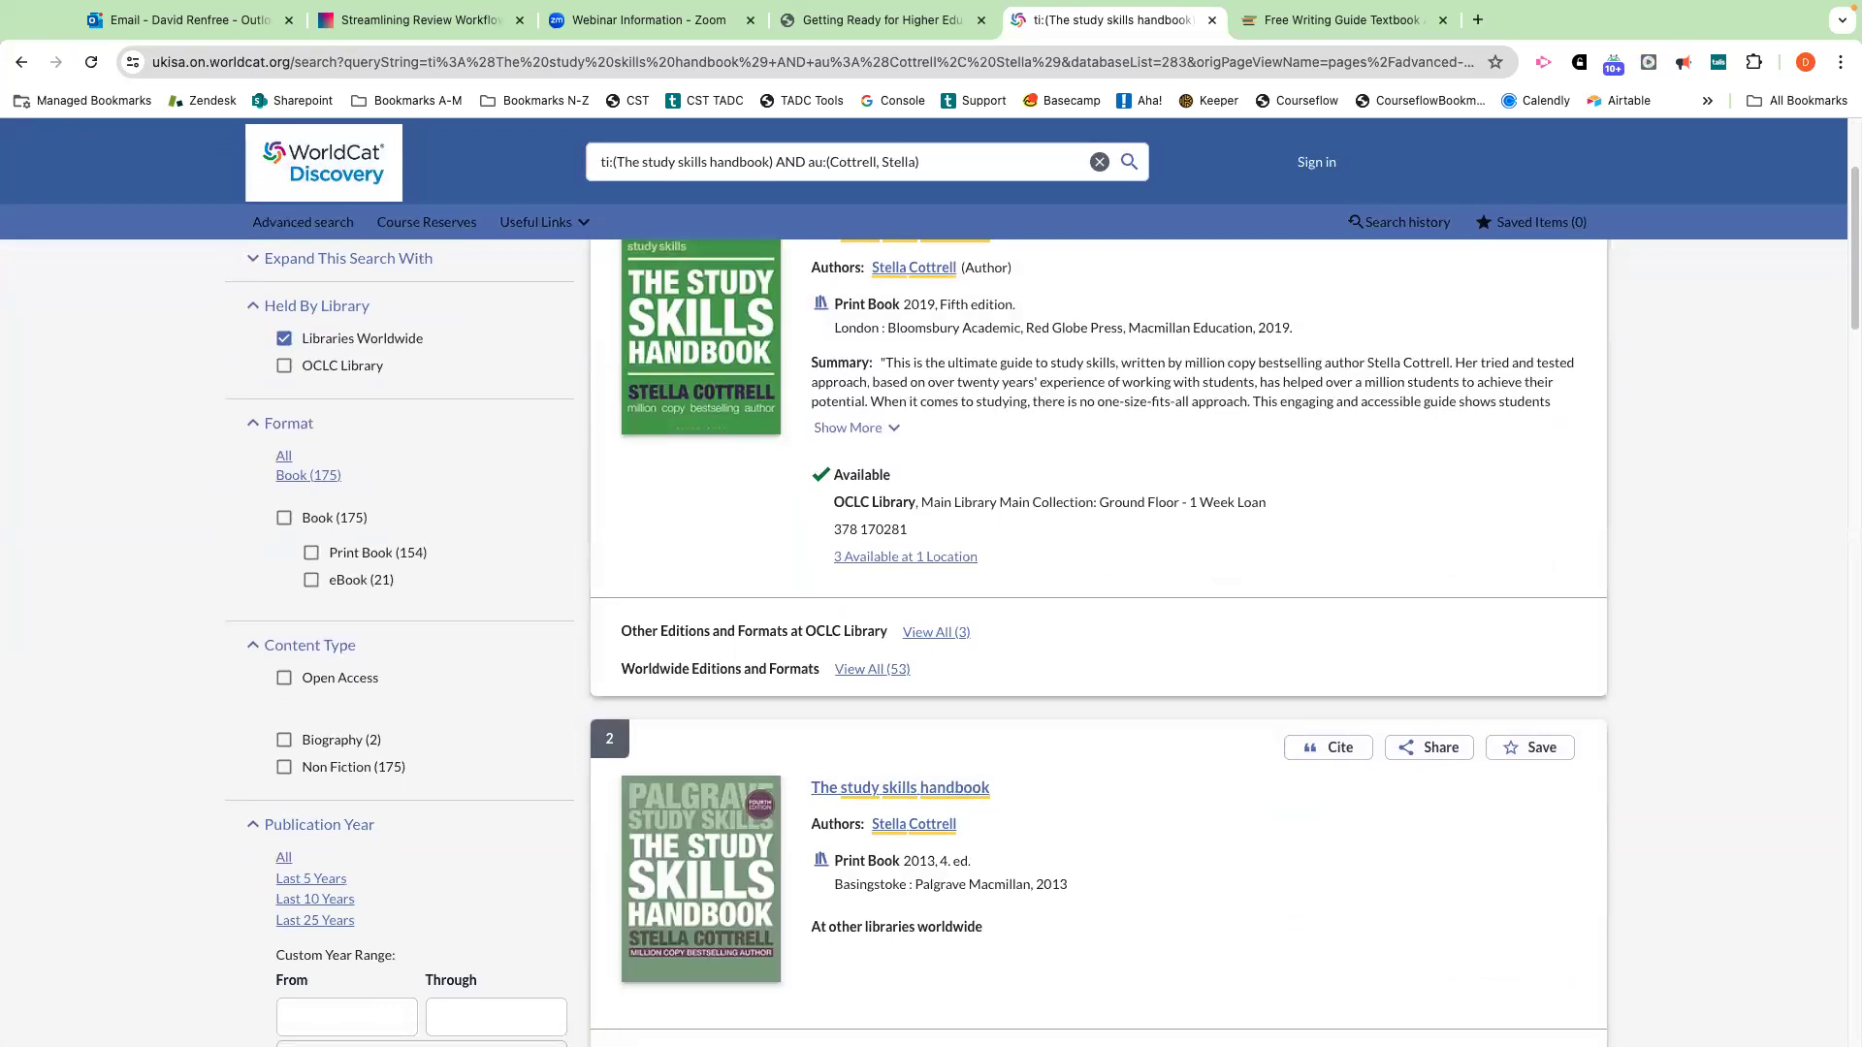
left_click(18, 64)
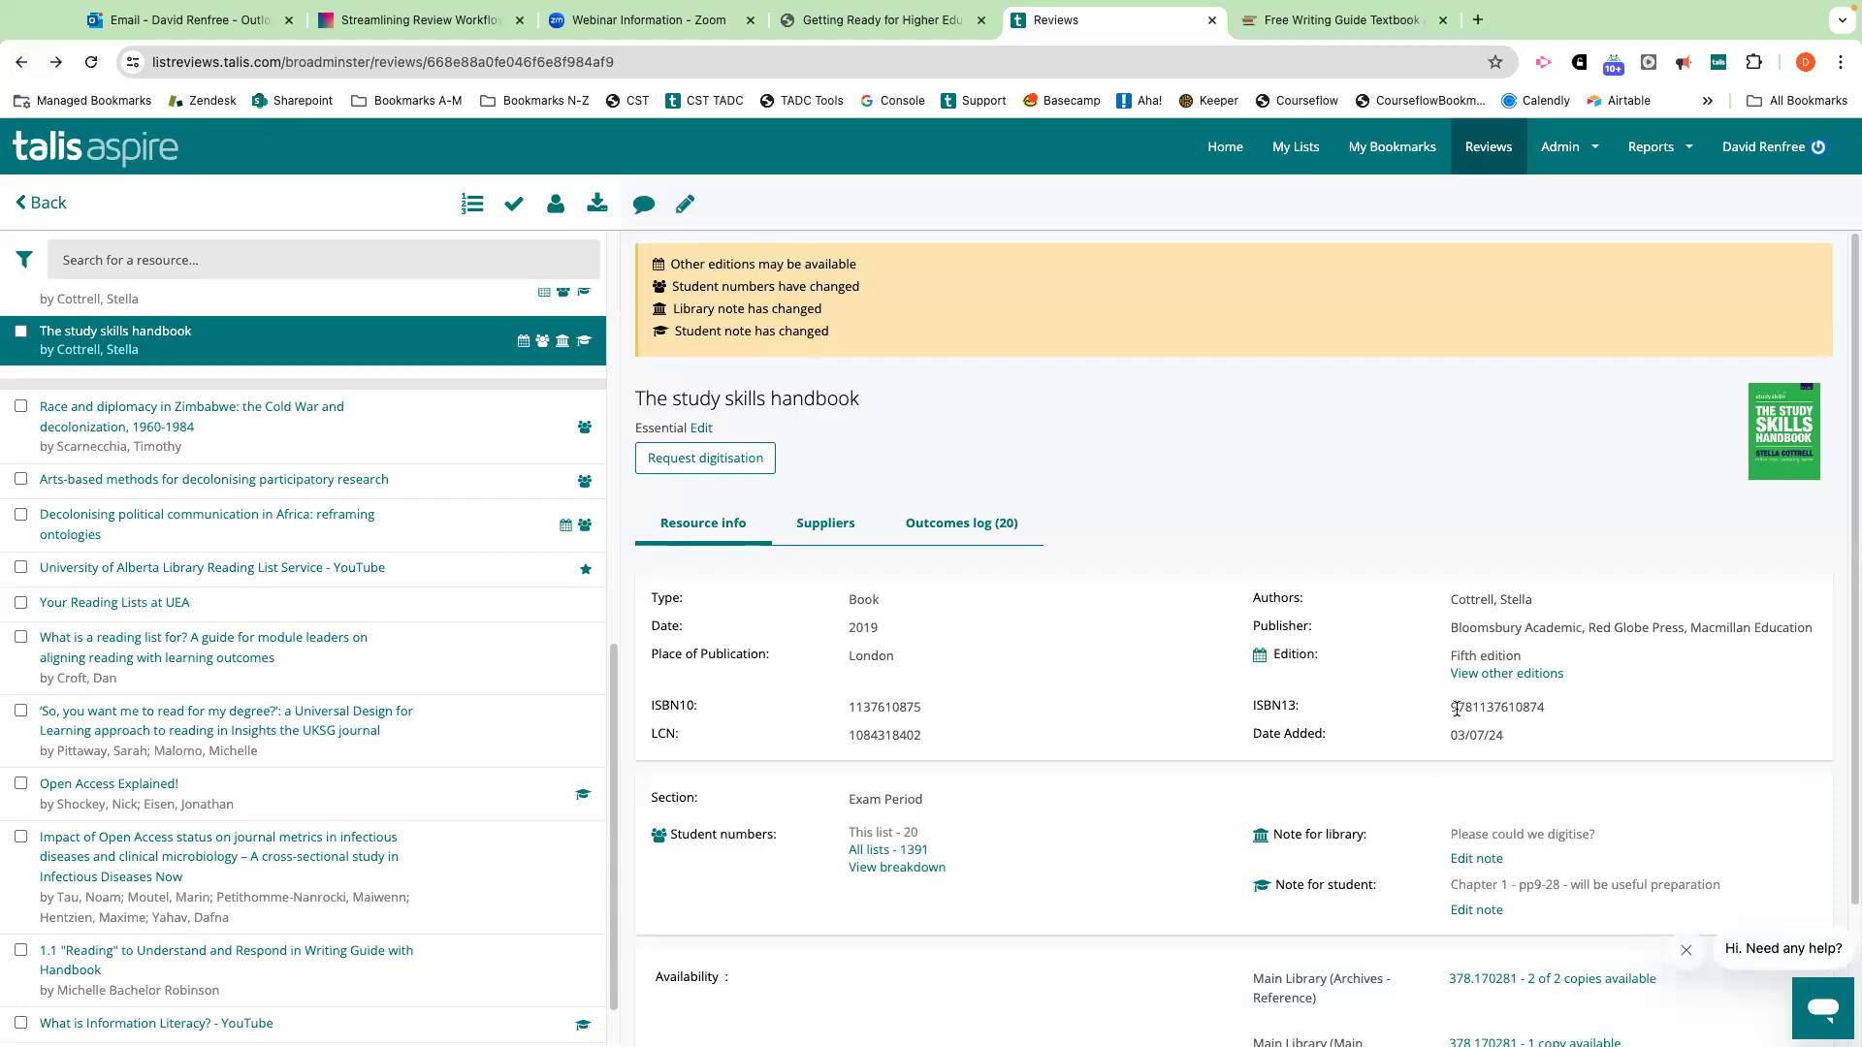
Look through the handbook's available suppliers with their formats and prices, and return to its resource information.
scroll(900, 640, "down", 1)
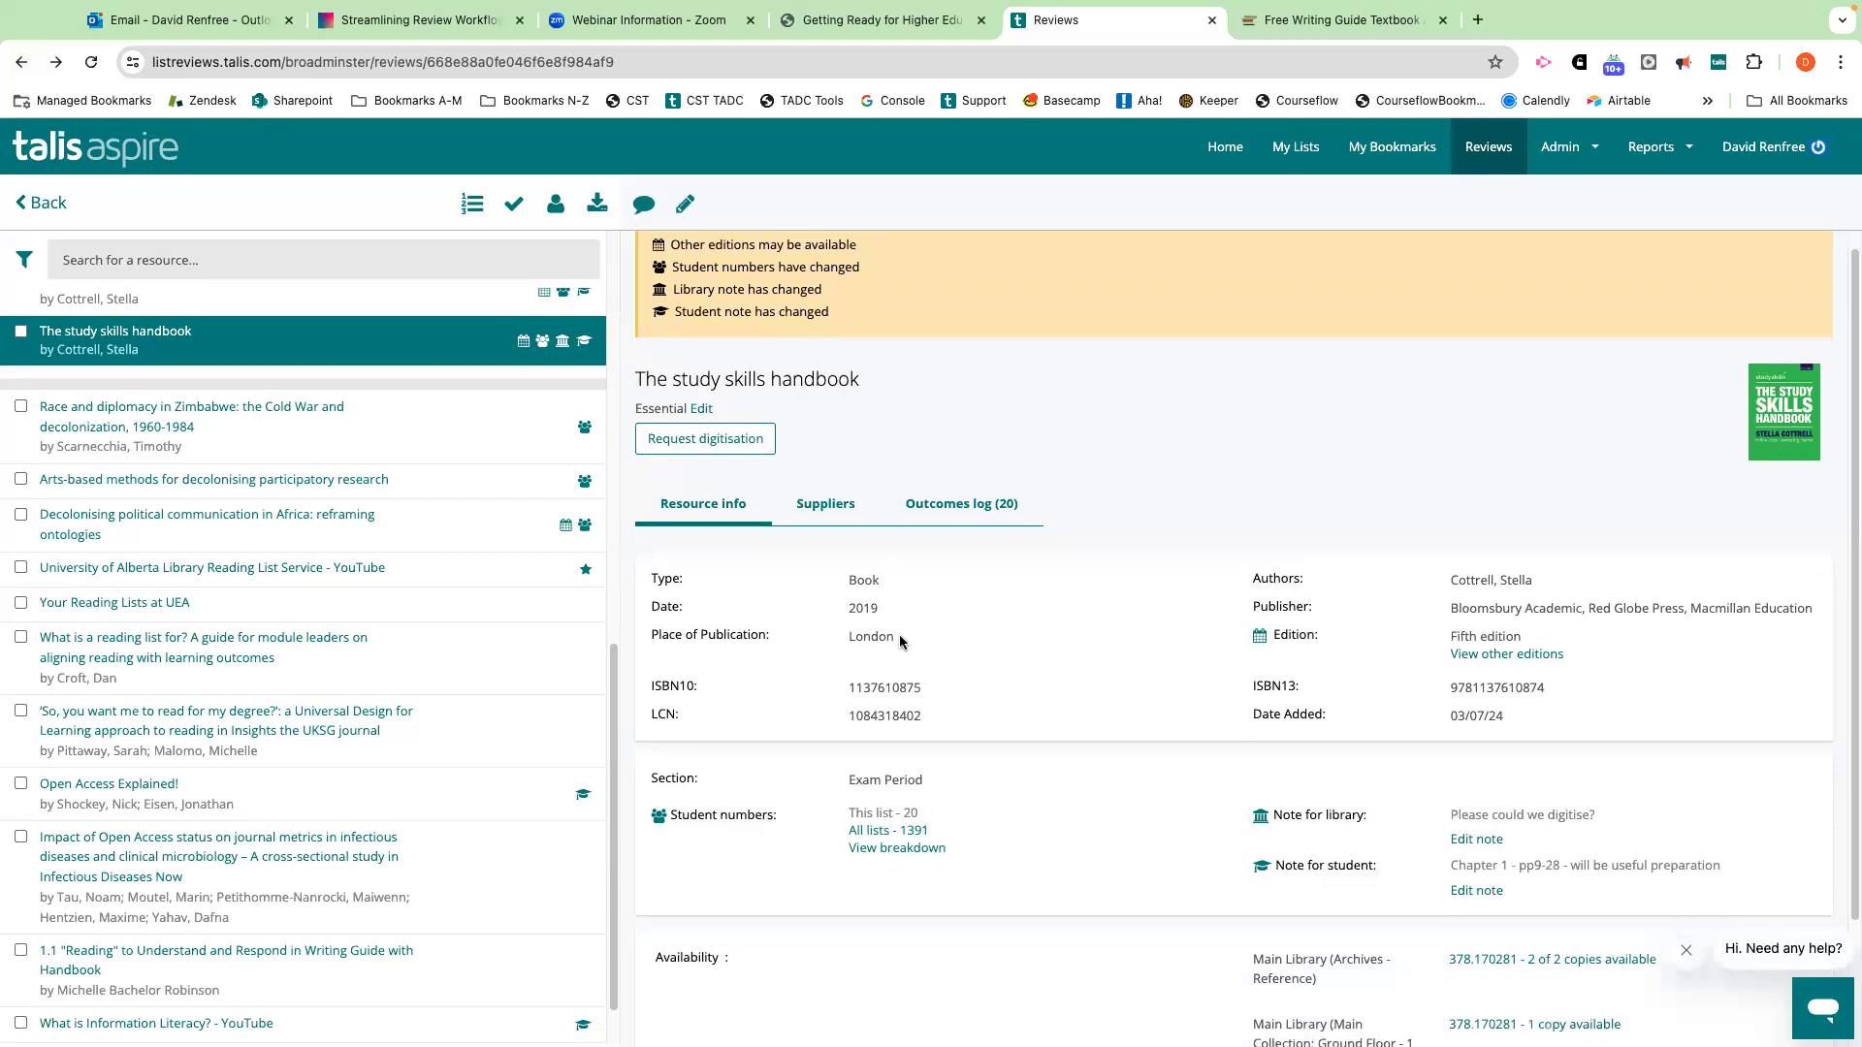
left_click(833, 503)
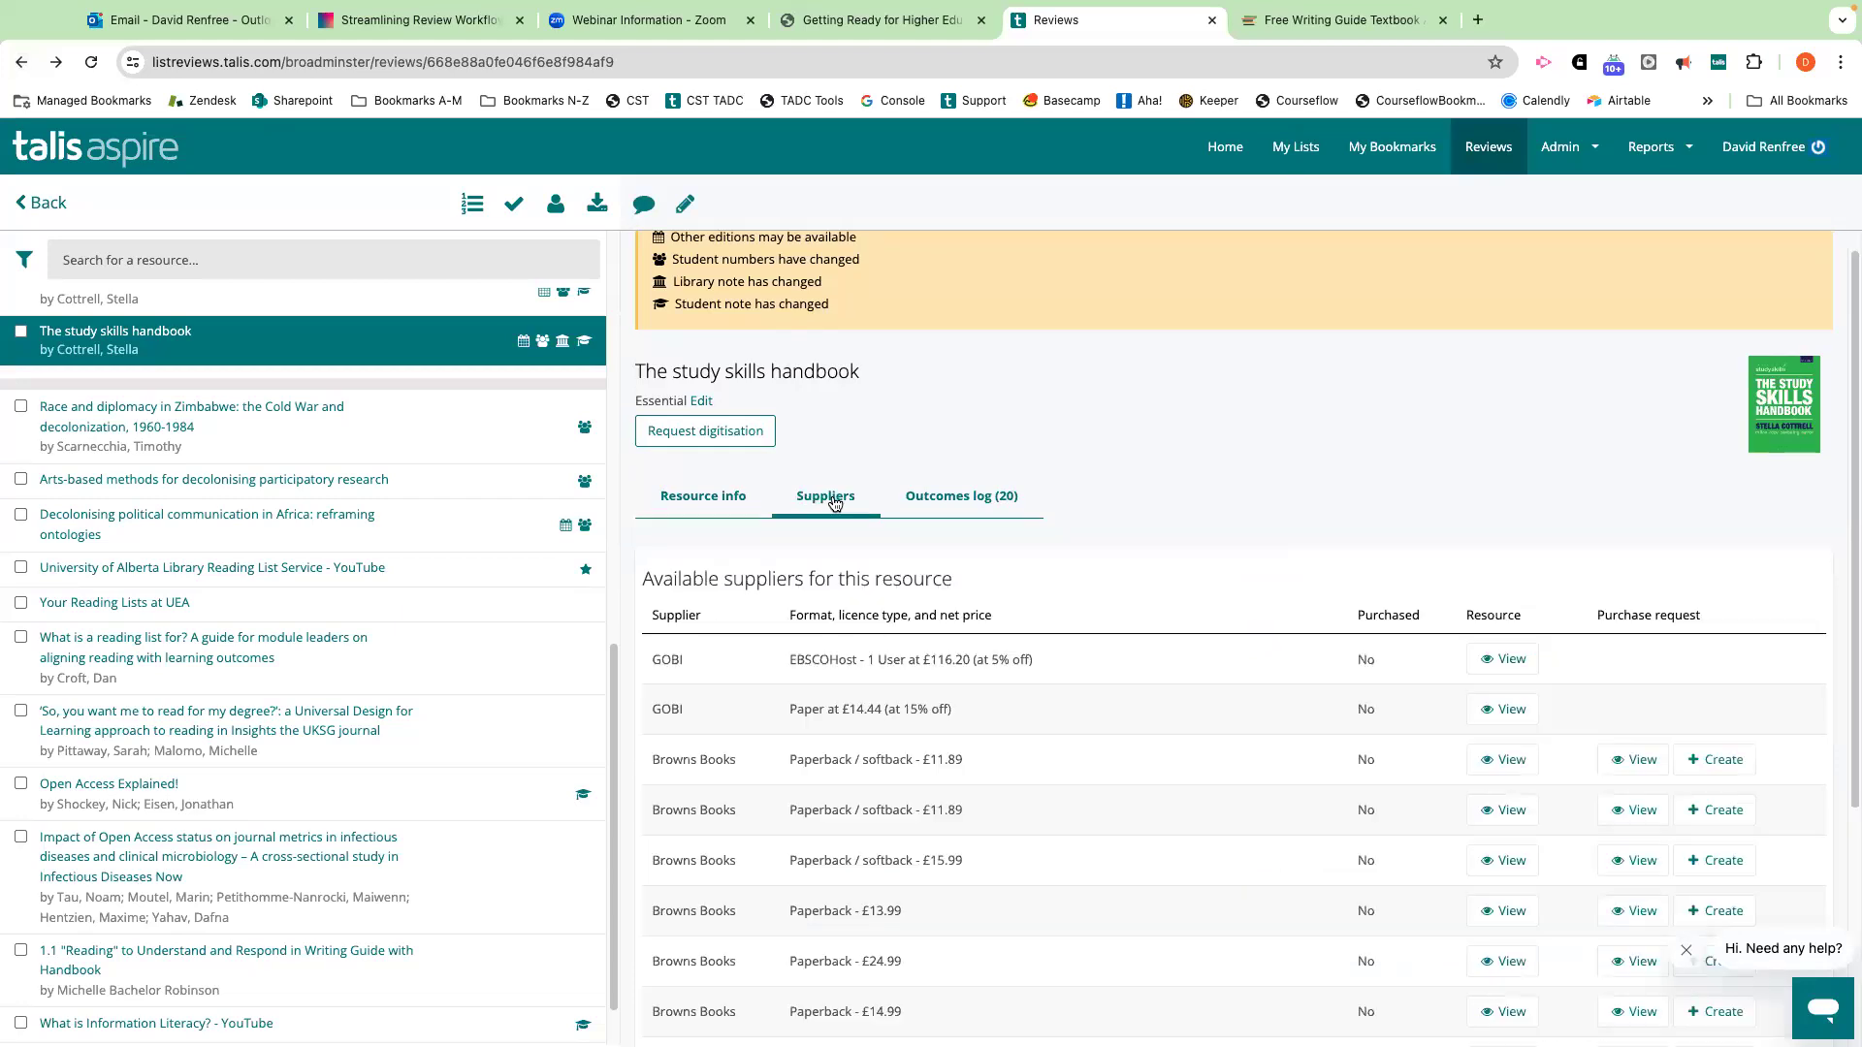
scroll(833, 503, "down", 3)
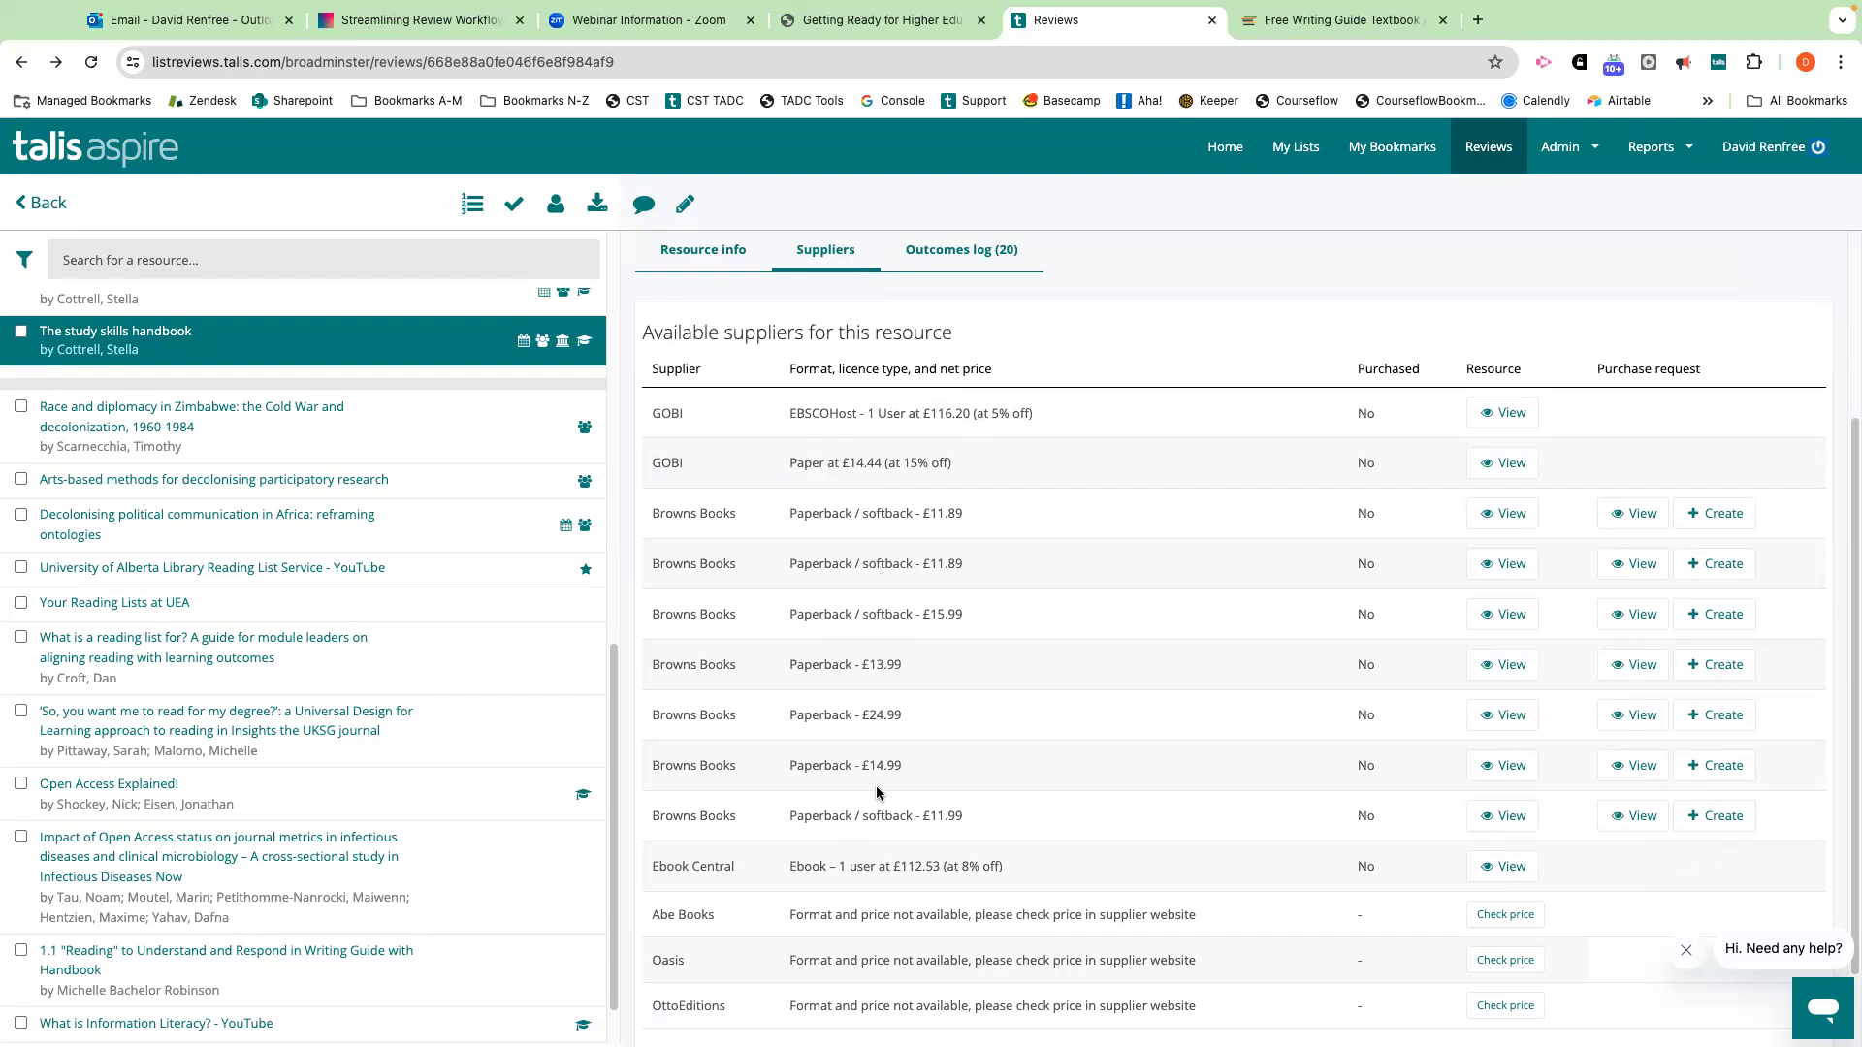
scroll(878, 793, "down", 2)
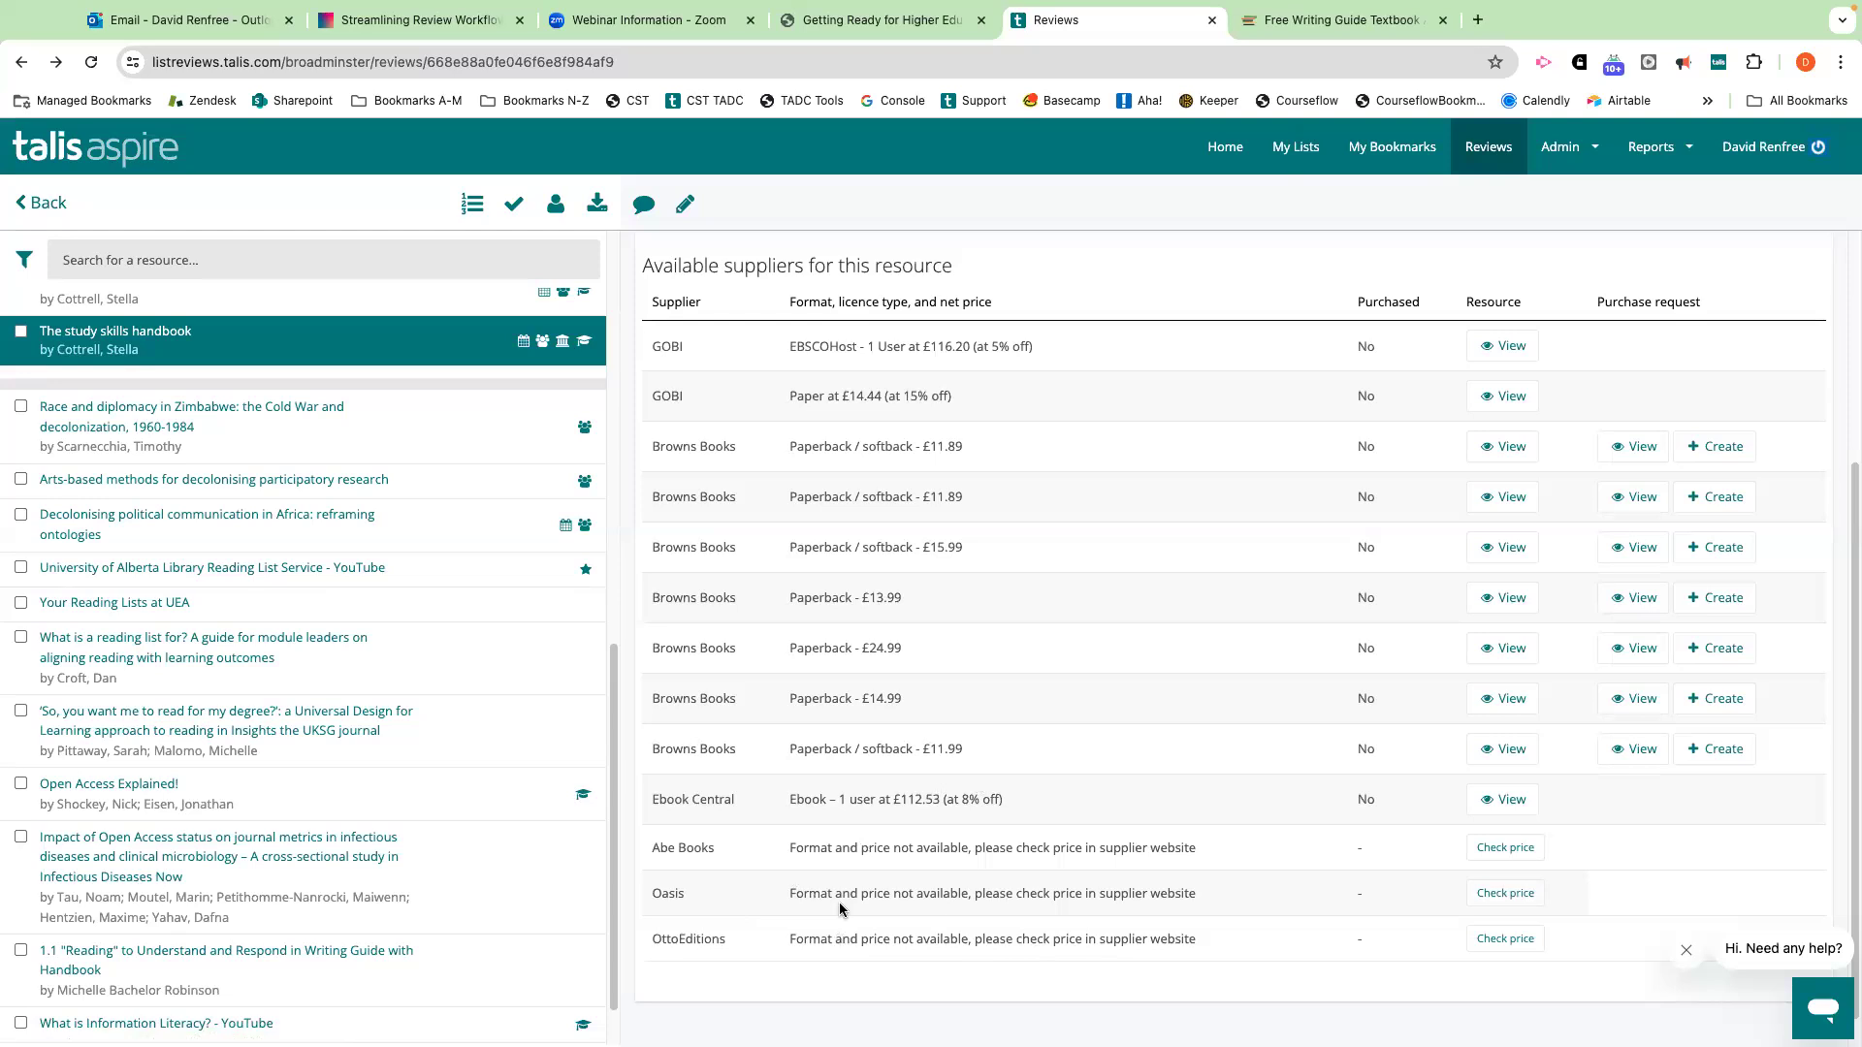
scroll(840, 909, "up", 5)
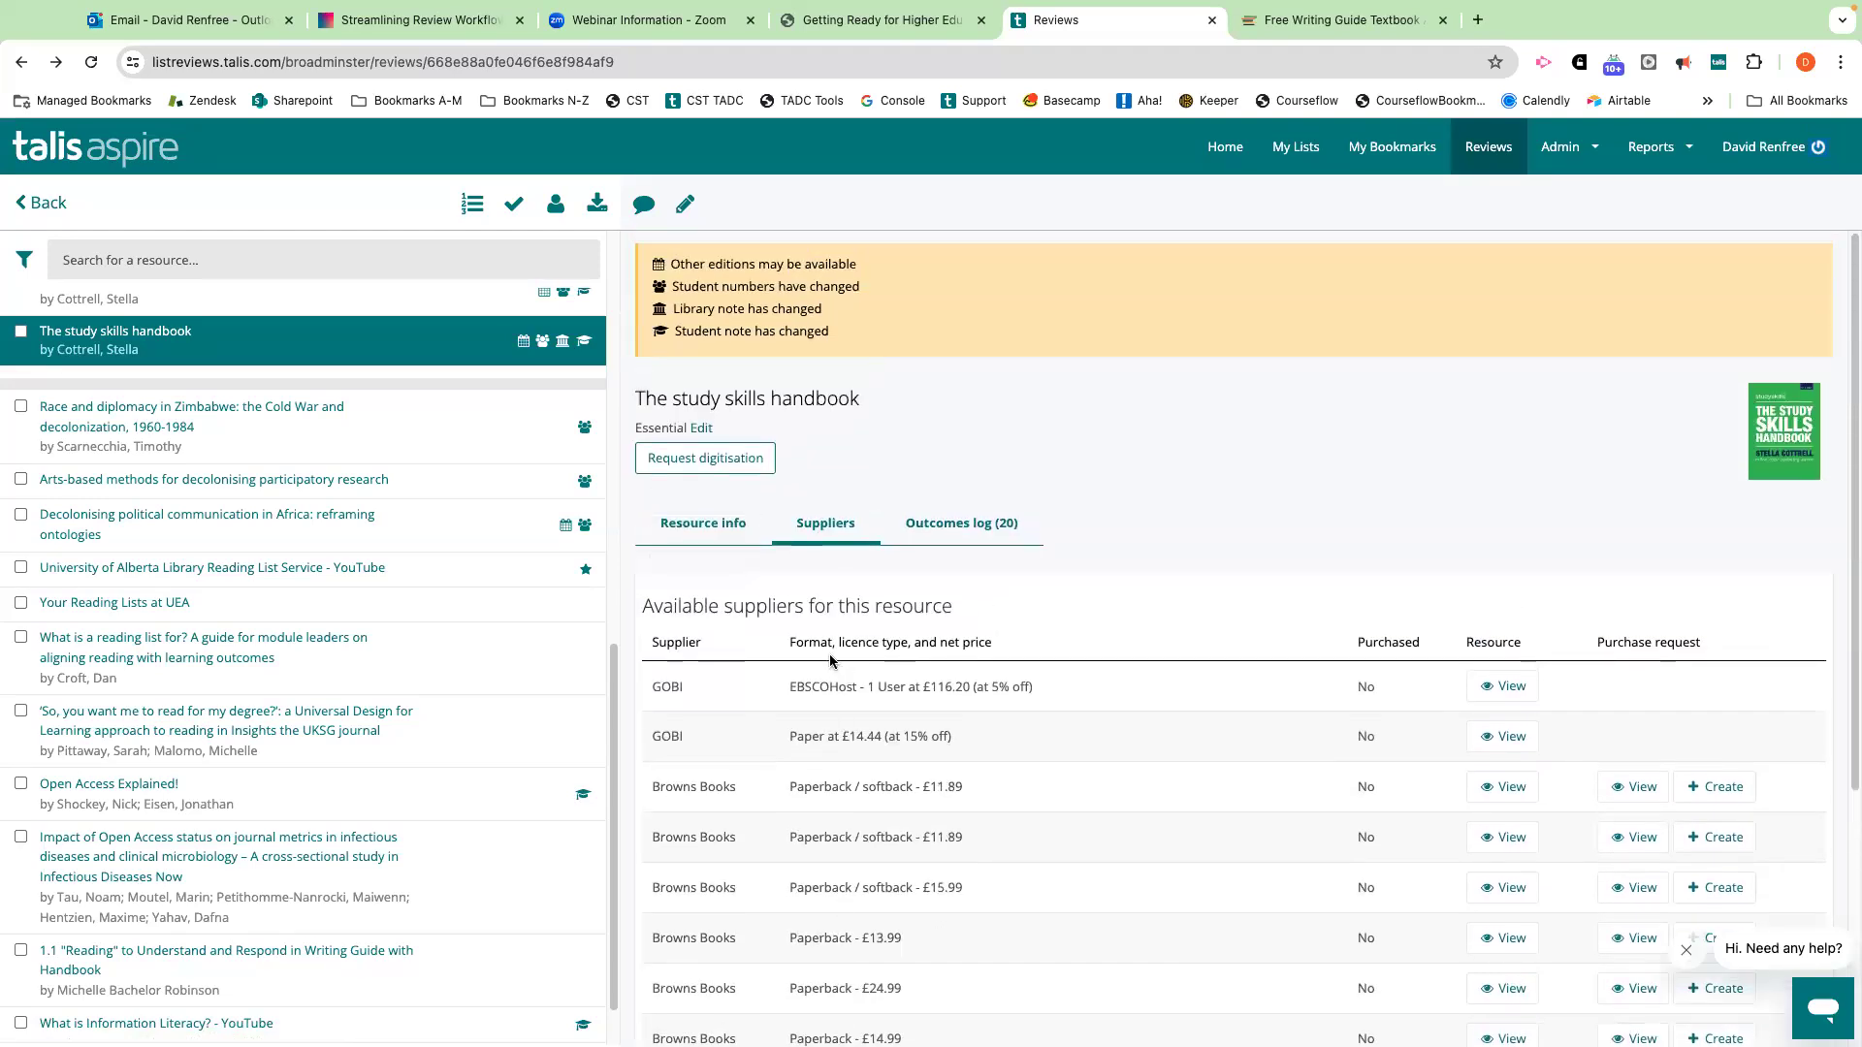
left_click(722, 529)
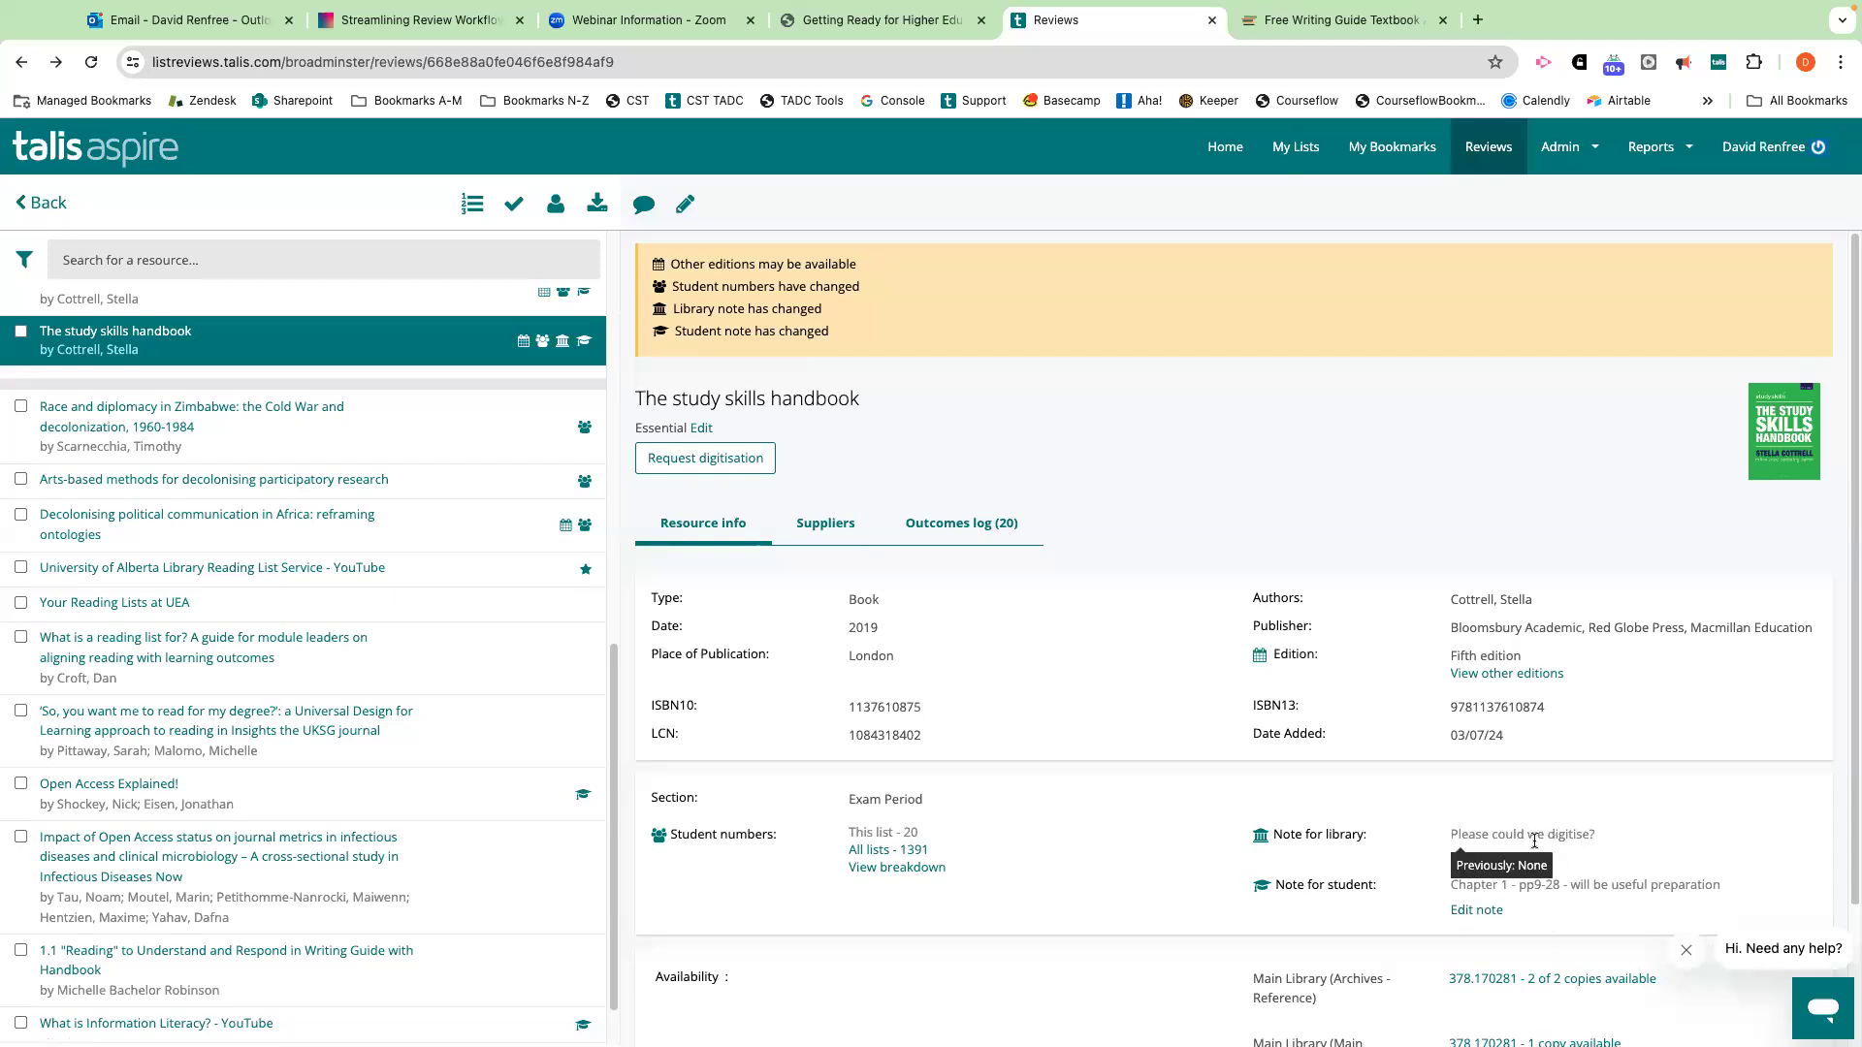
scroll(1534, 842, "down", 1)
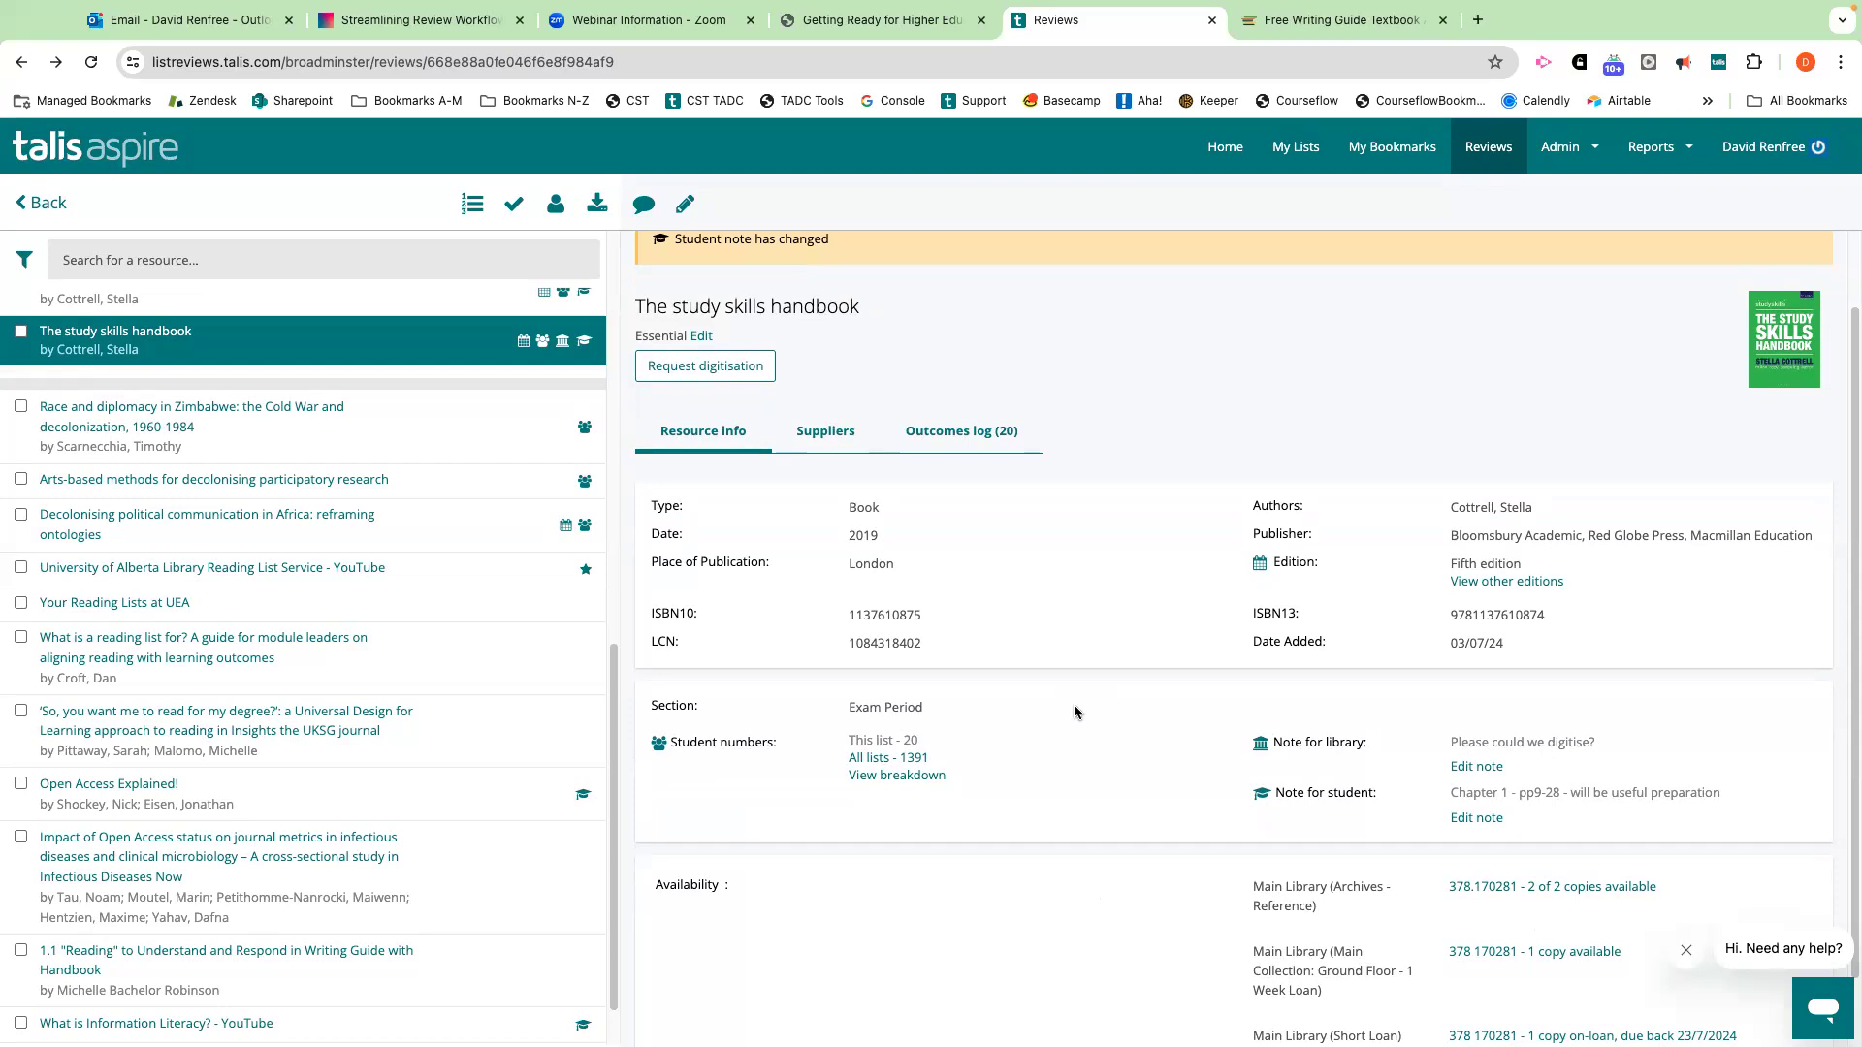
scroll(1075, 712, "up", 1)
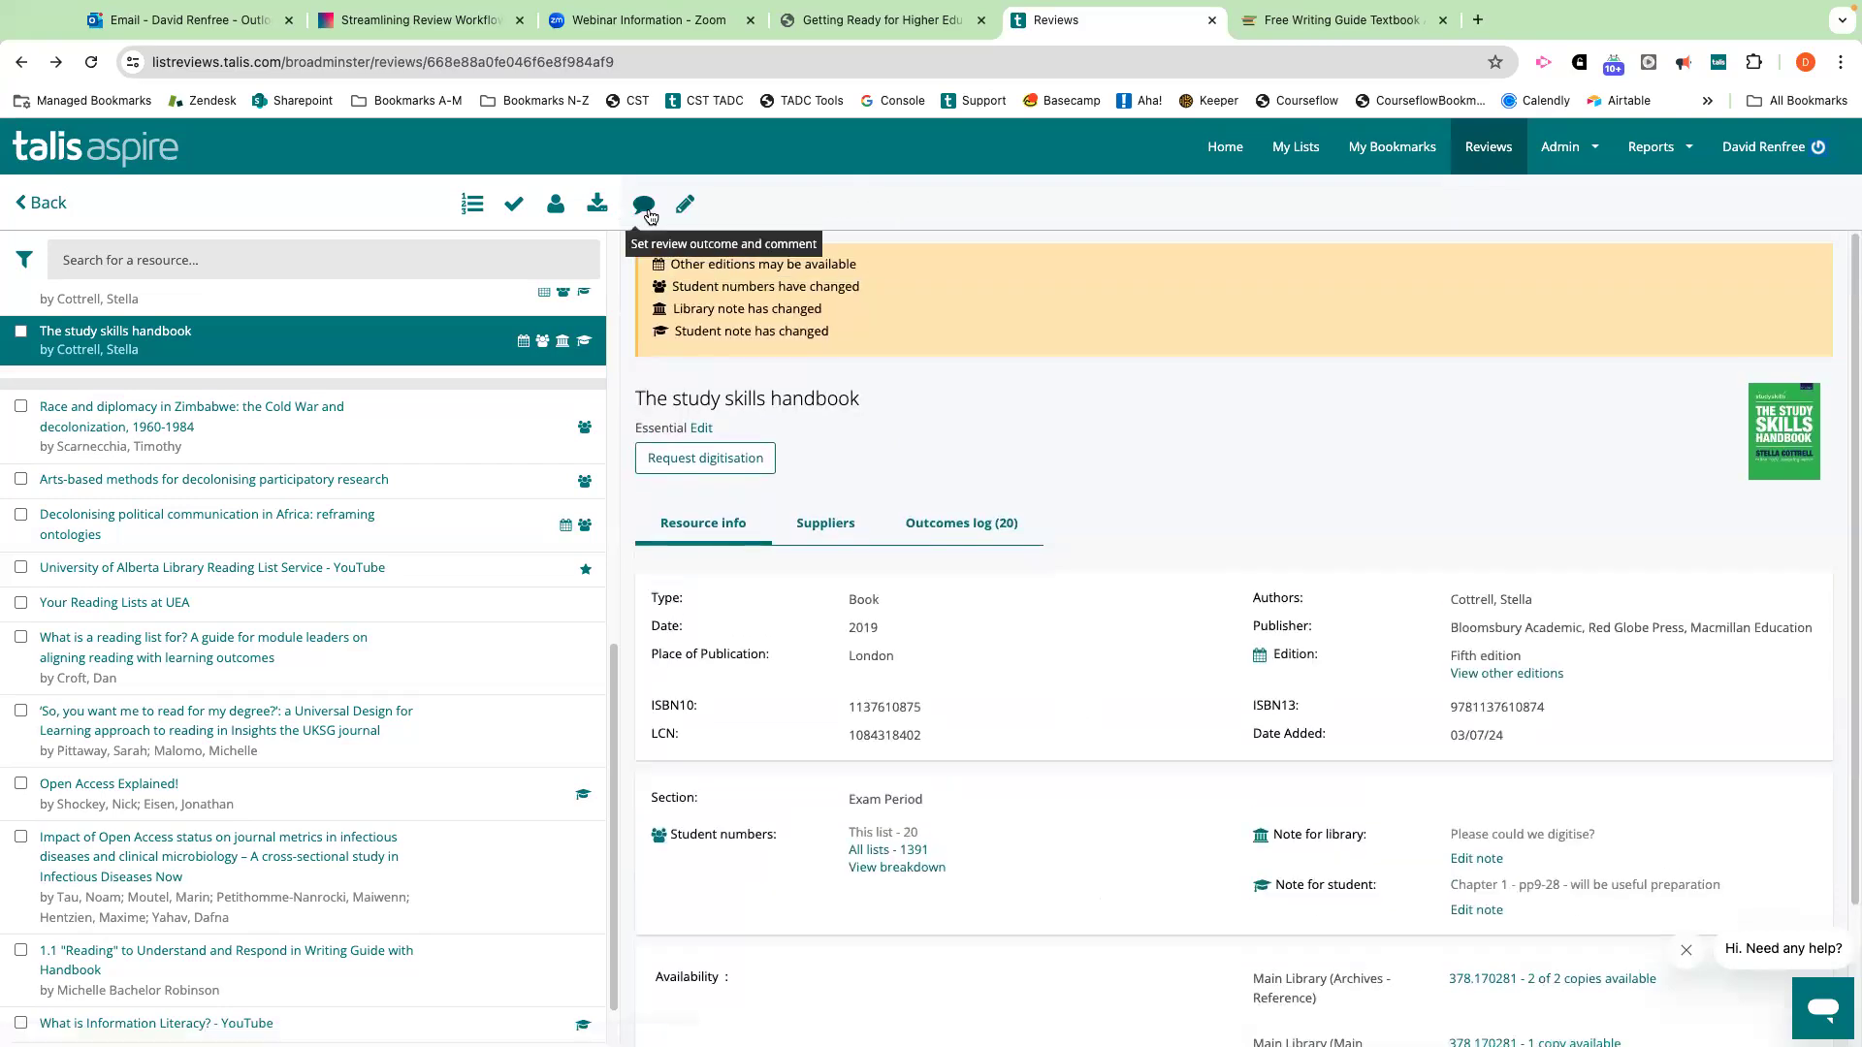
Set the handbook's review outcome to Existing stock sufficient with the comment "4 x copies is enough", applied to all items in the group.
left_click(640, 209)
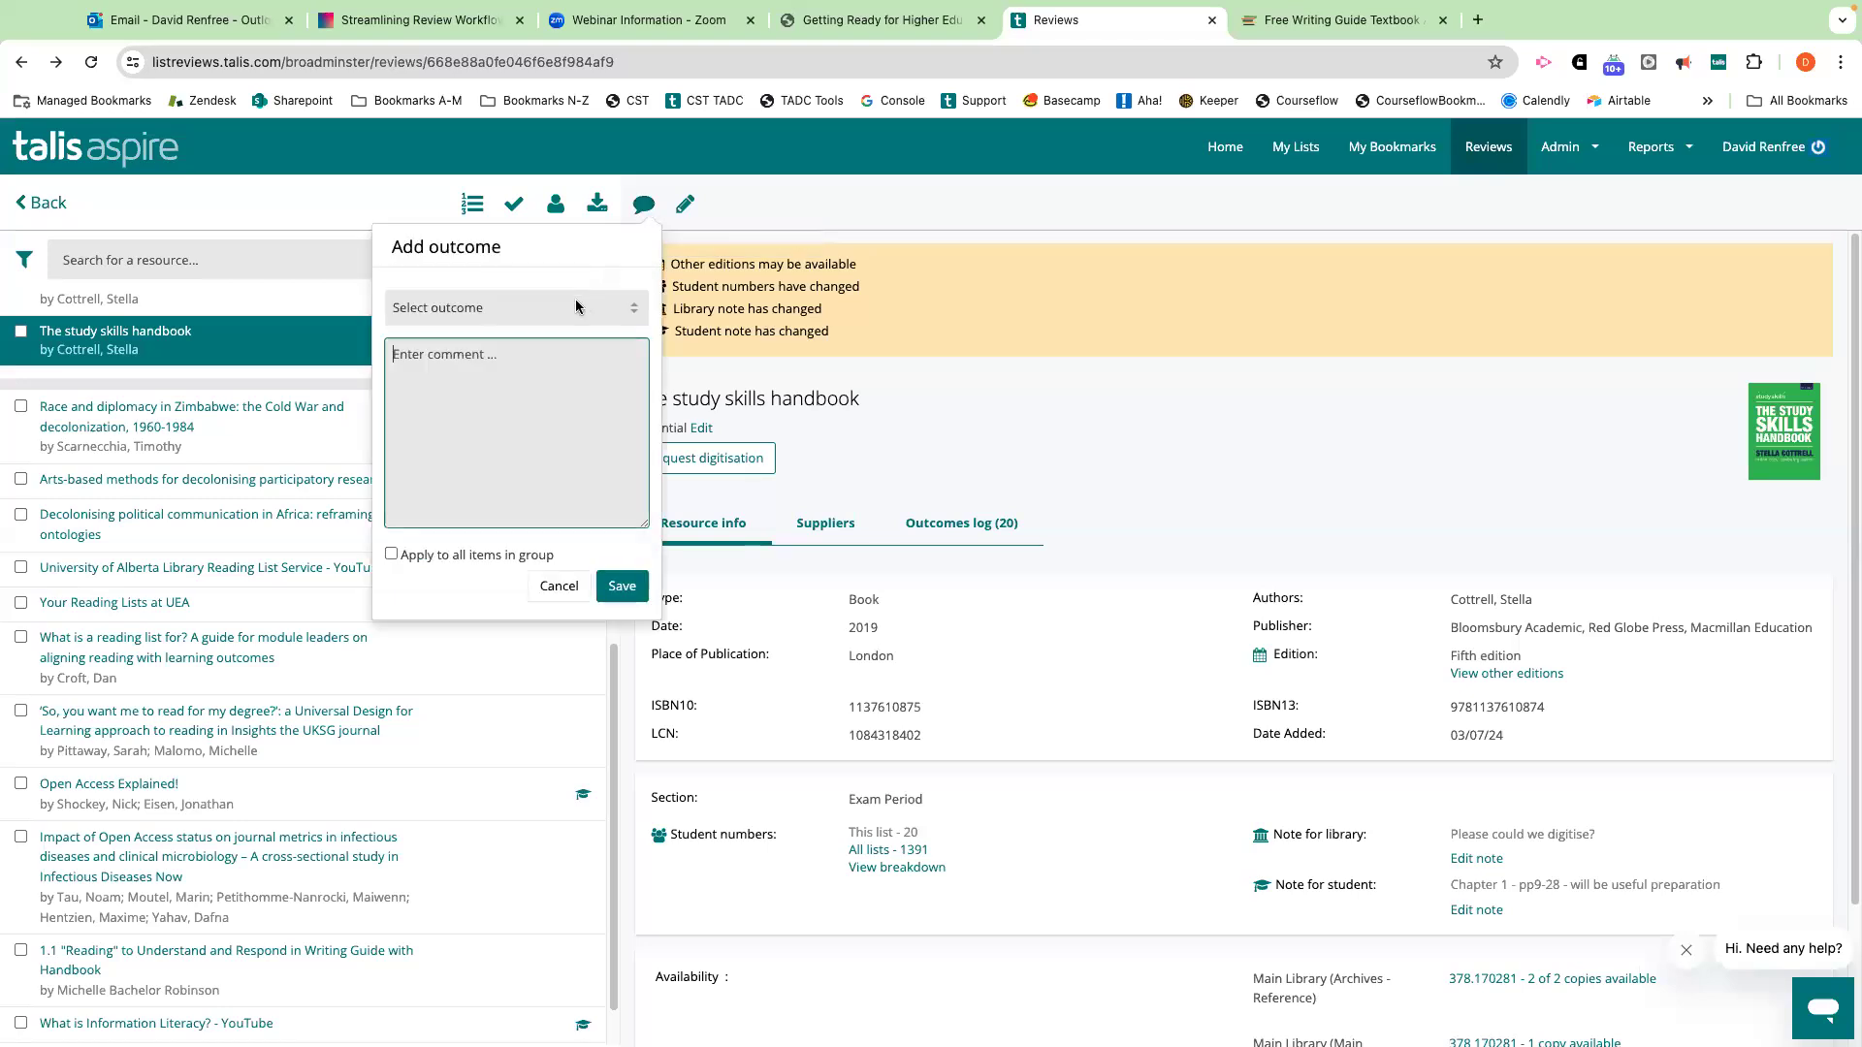
left_click(572, 306)
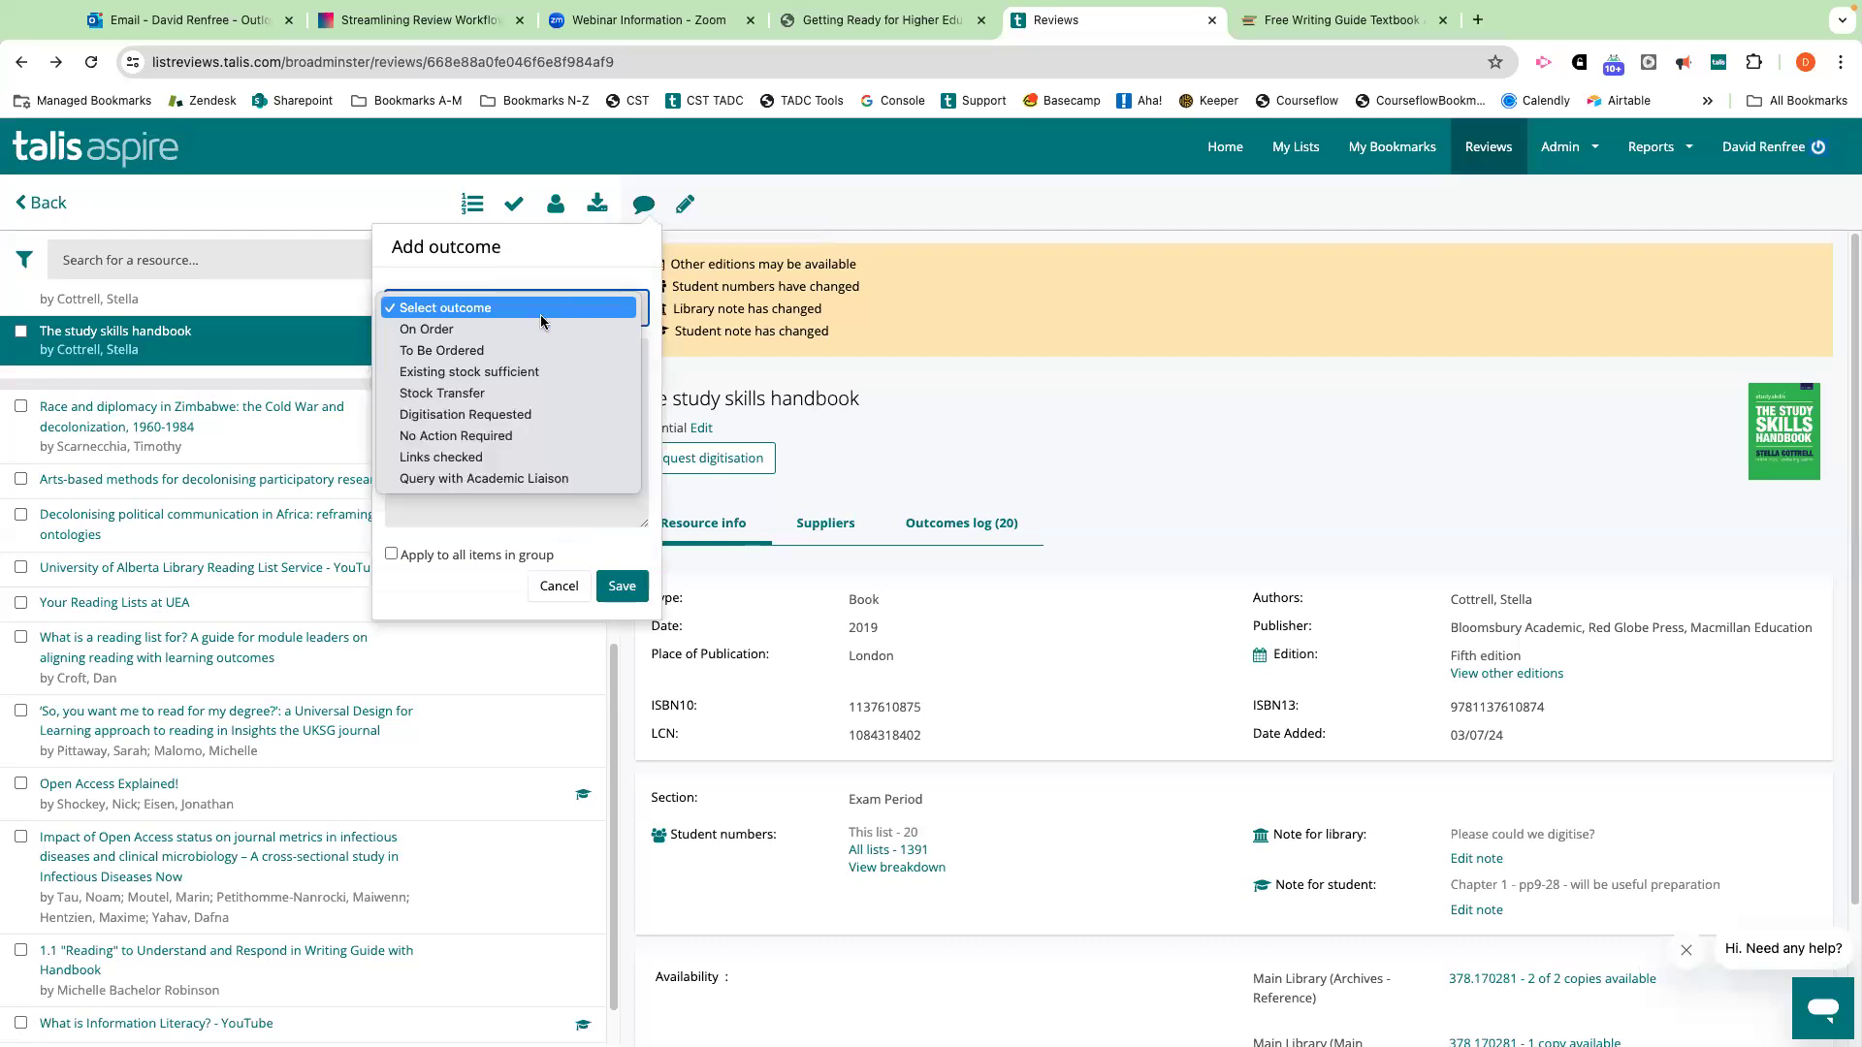
left_click(474, 373)
left_click(471, 358)
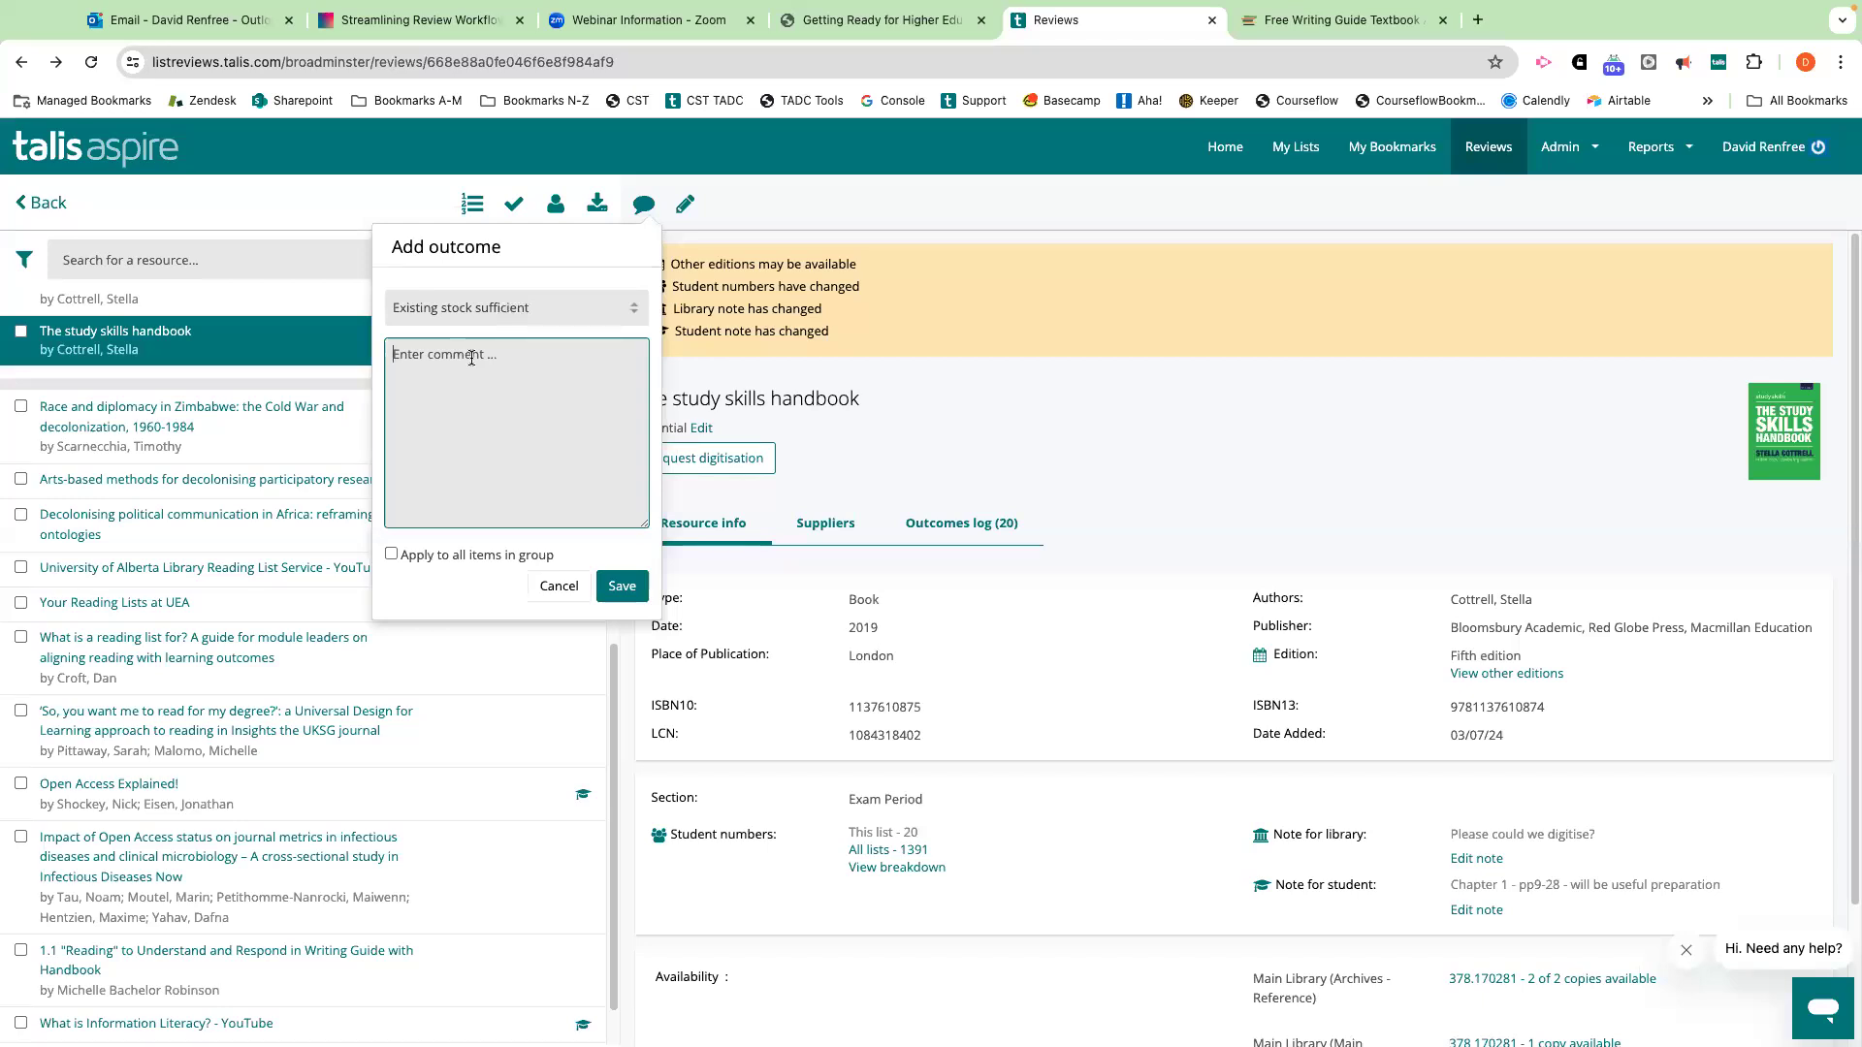
type("4 x copies is enough")
scroll(300, 451, "up", 1)
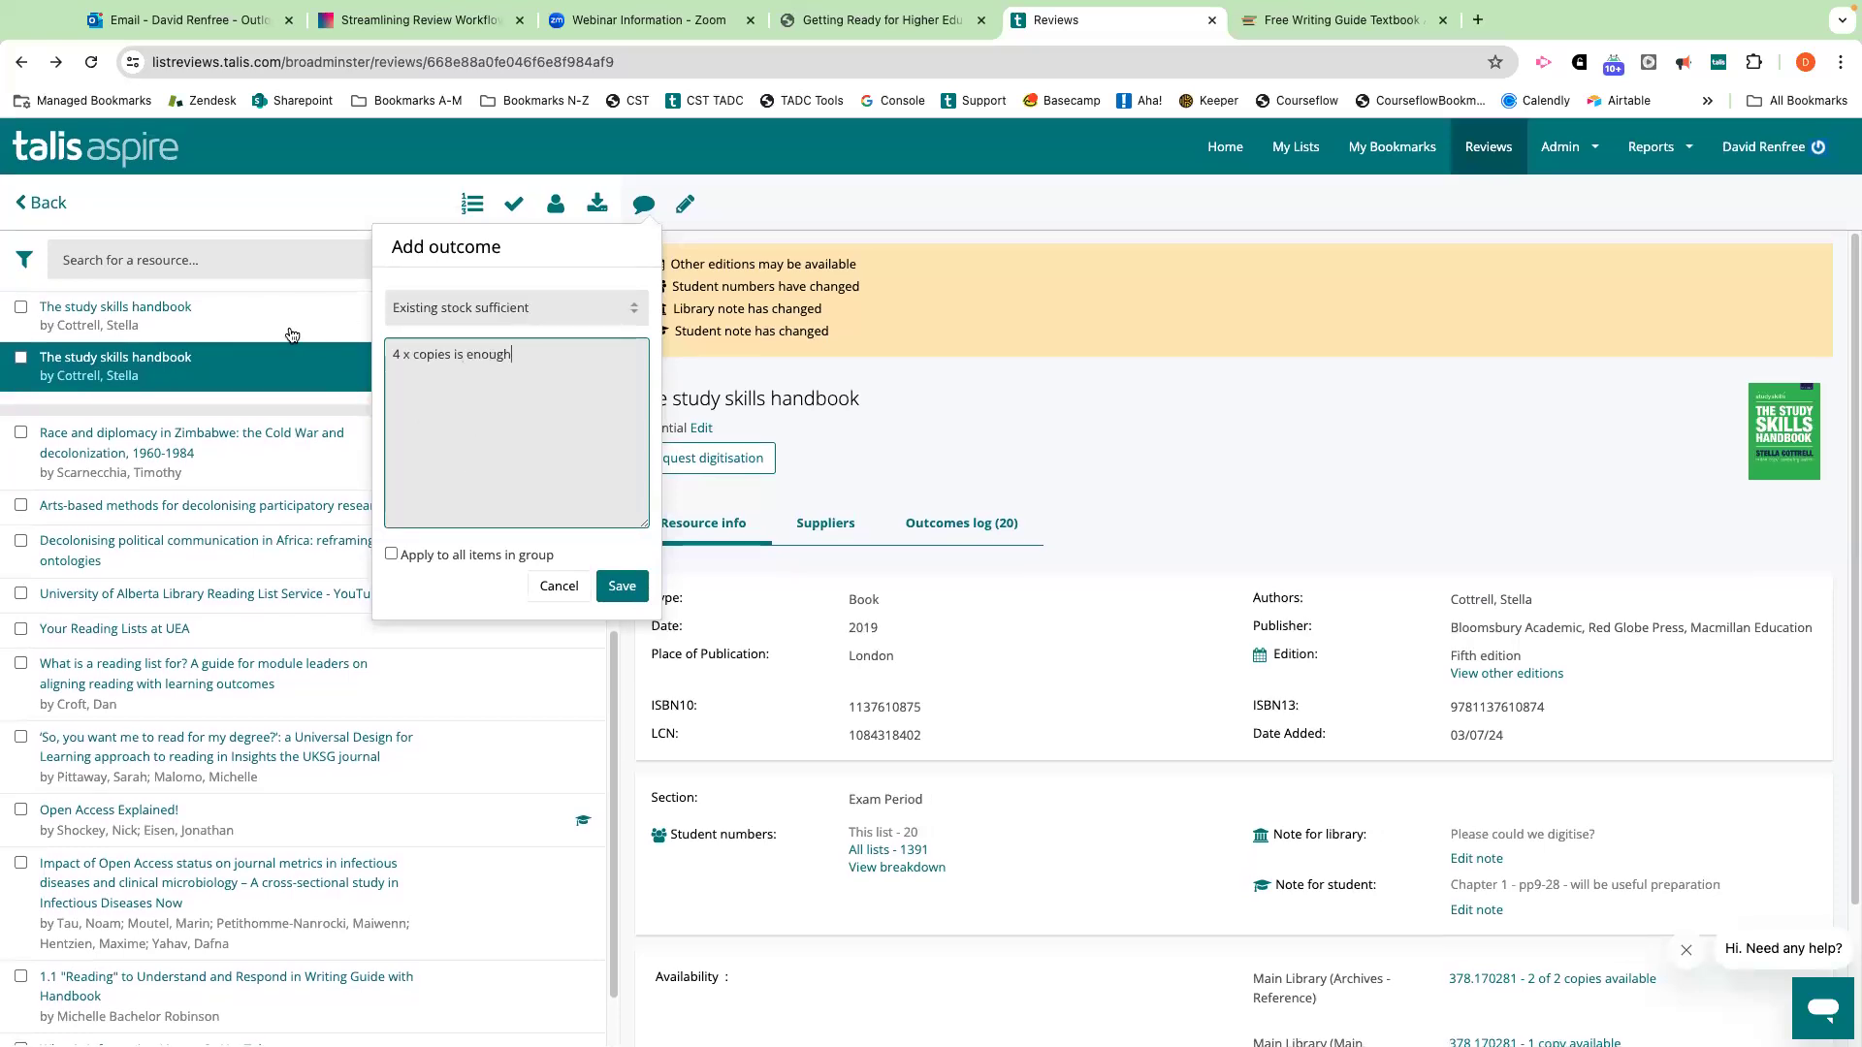
left_click(391, 556)
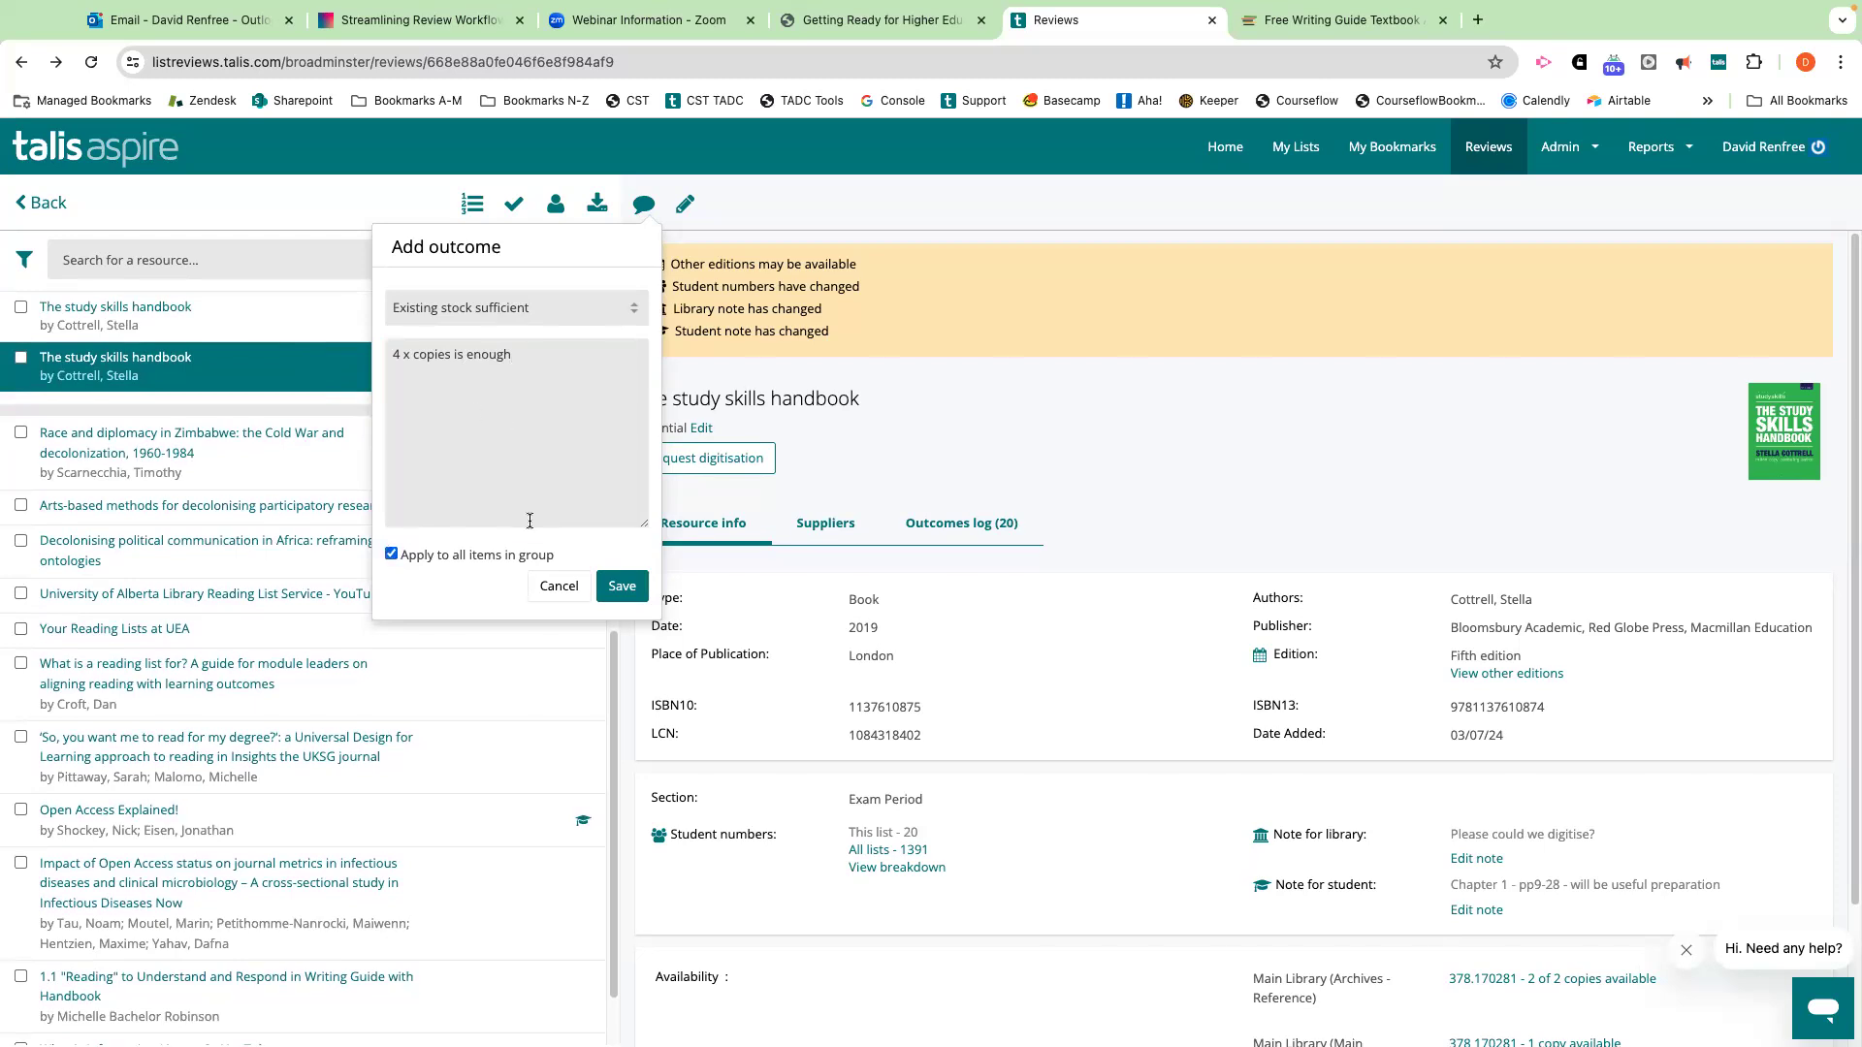
left_click(621, 587)
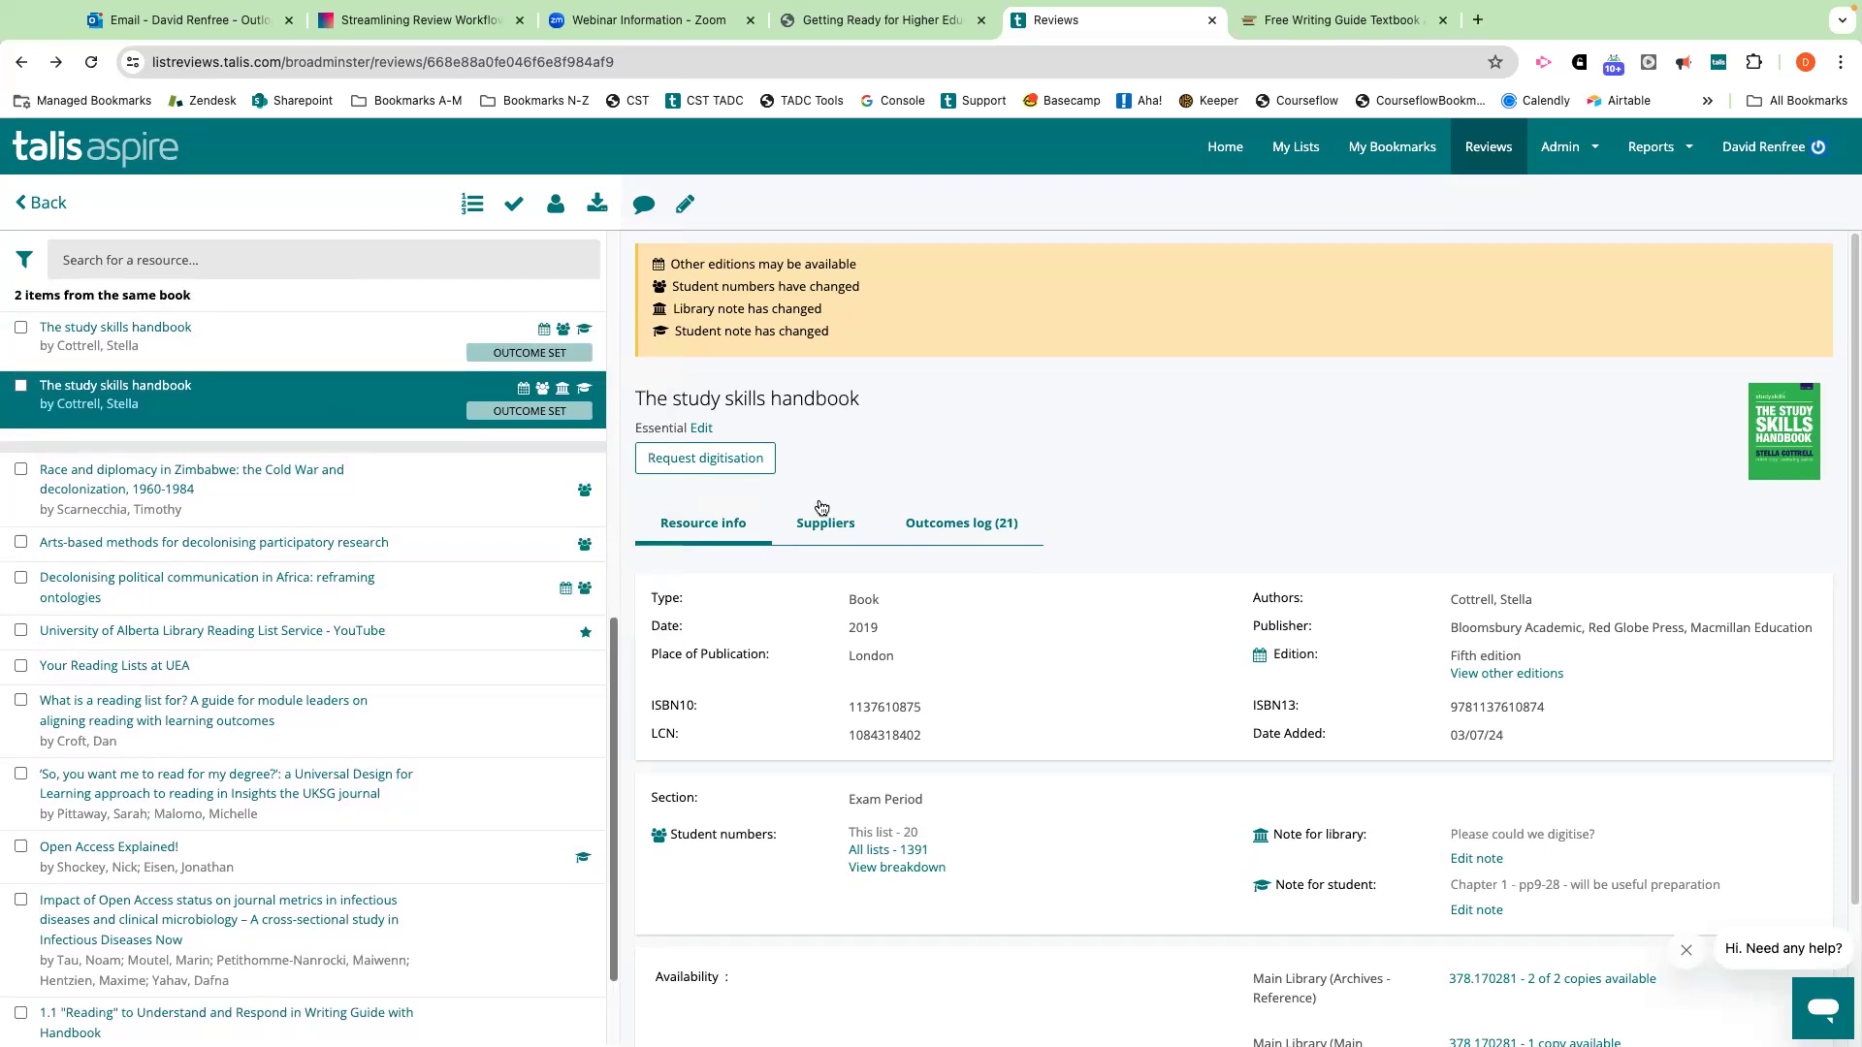
Check the handbook's log of review outcomes and reread the chapter and page range in its student note.
left_click(991, 529)
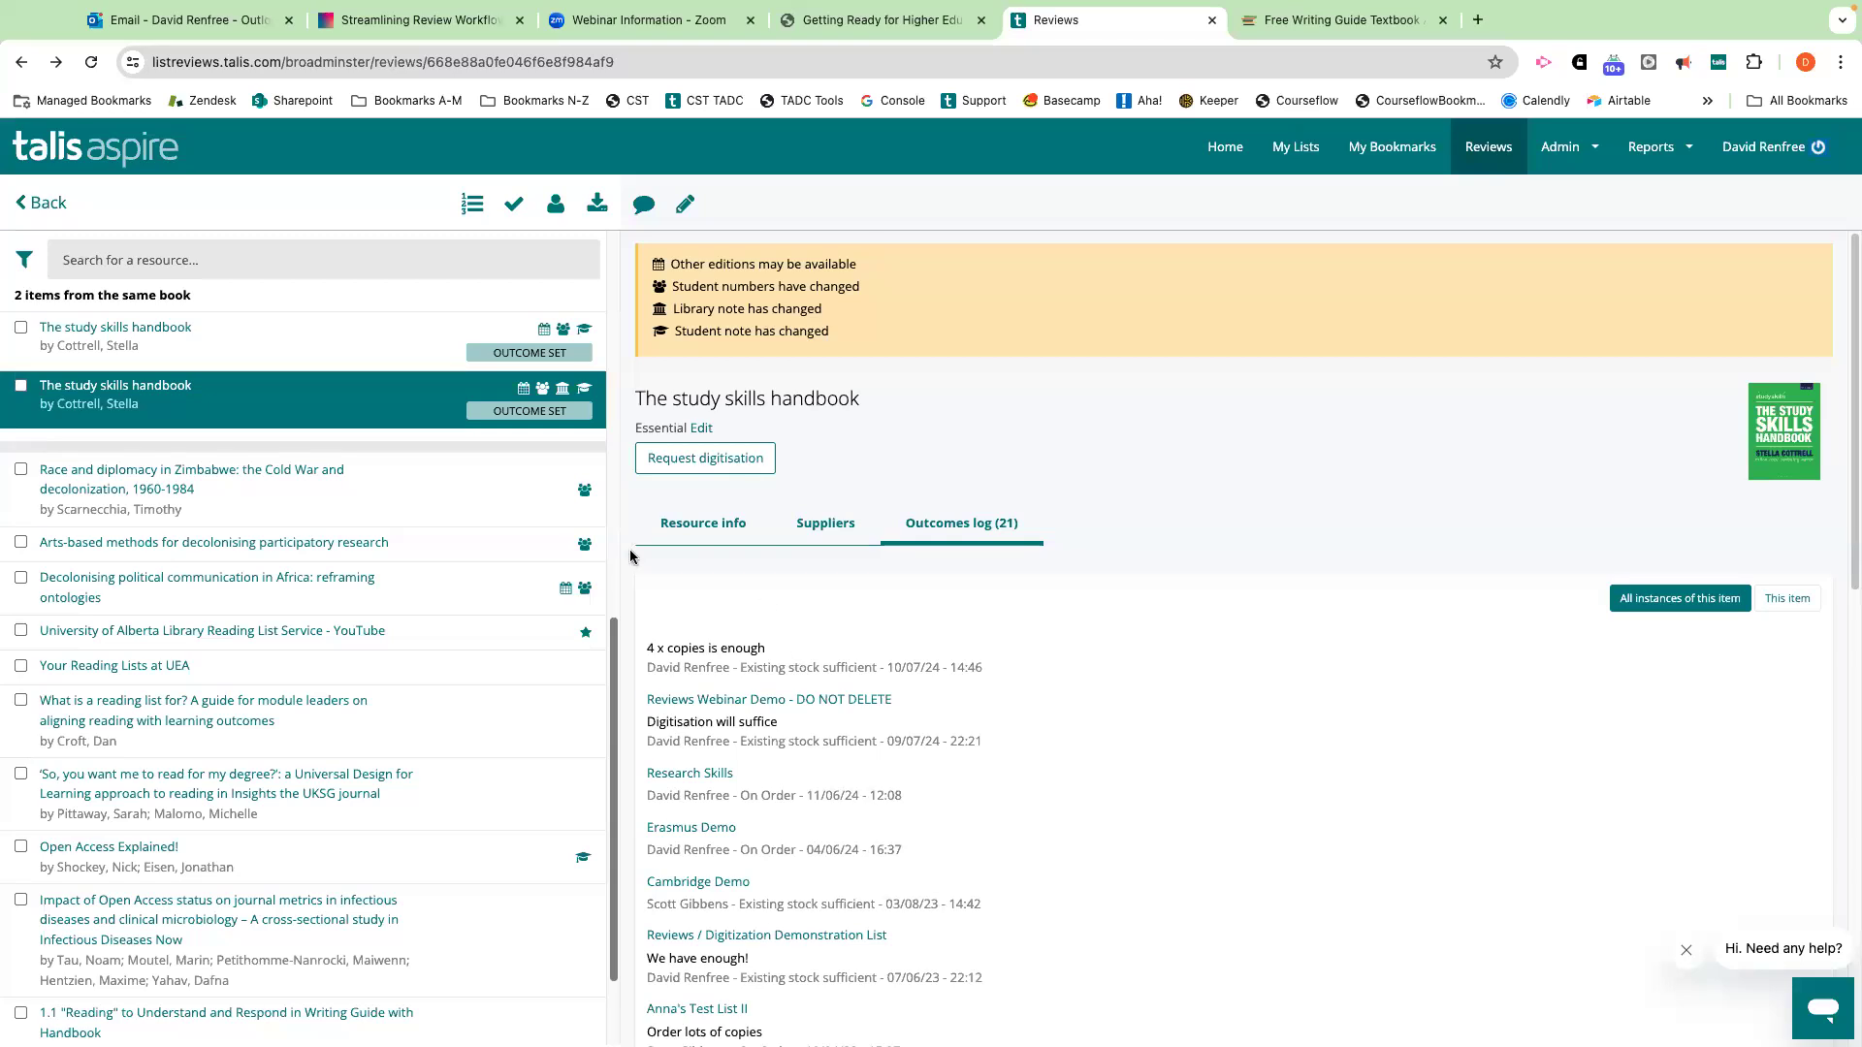
left_click(697, 532)
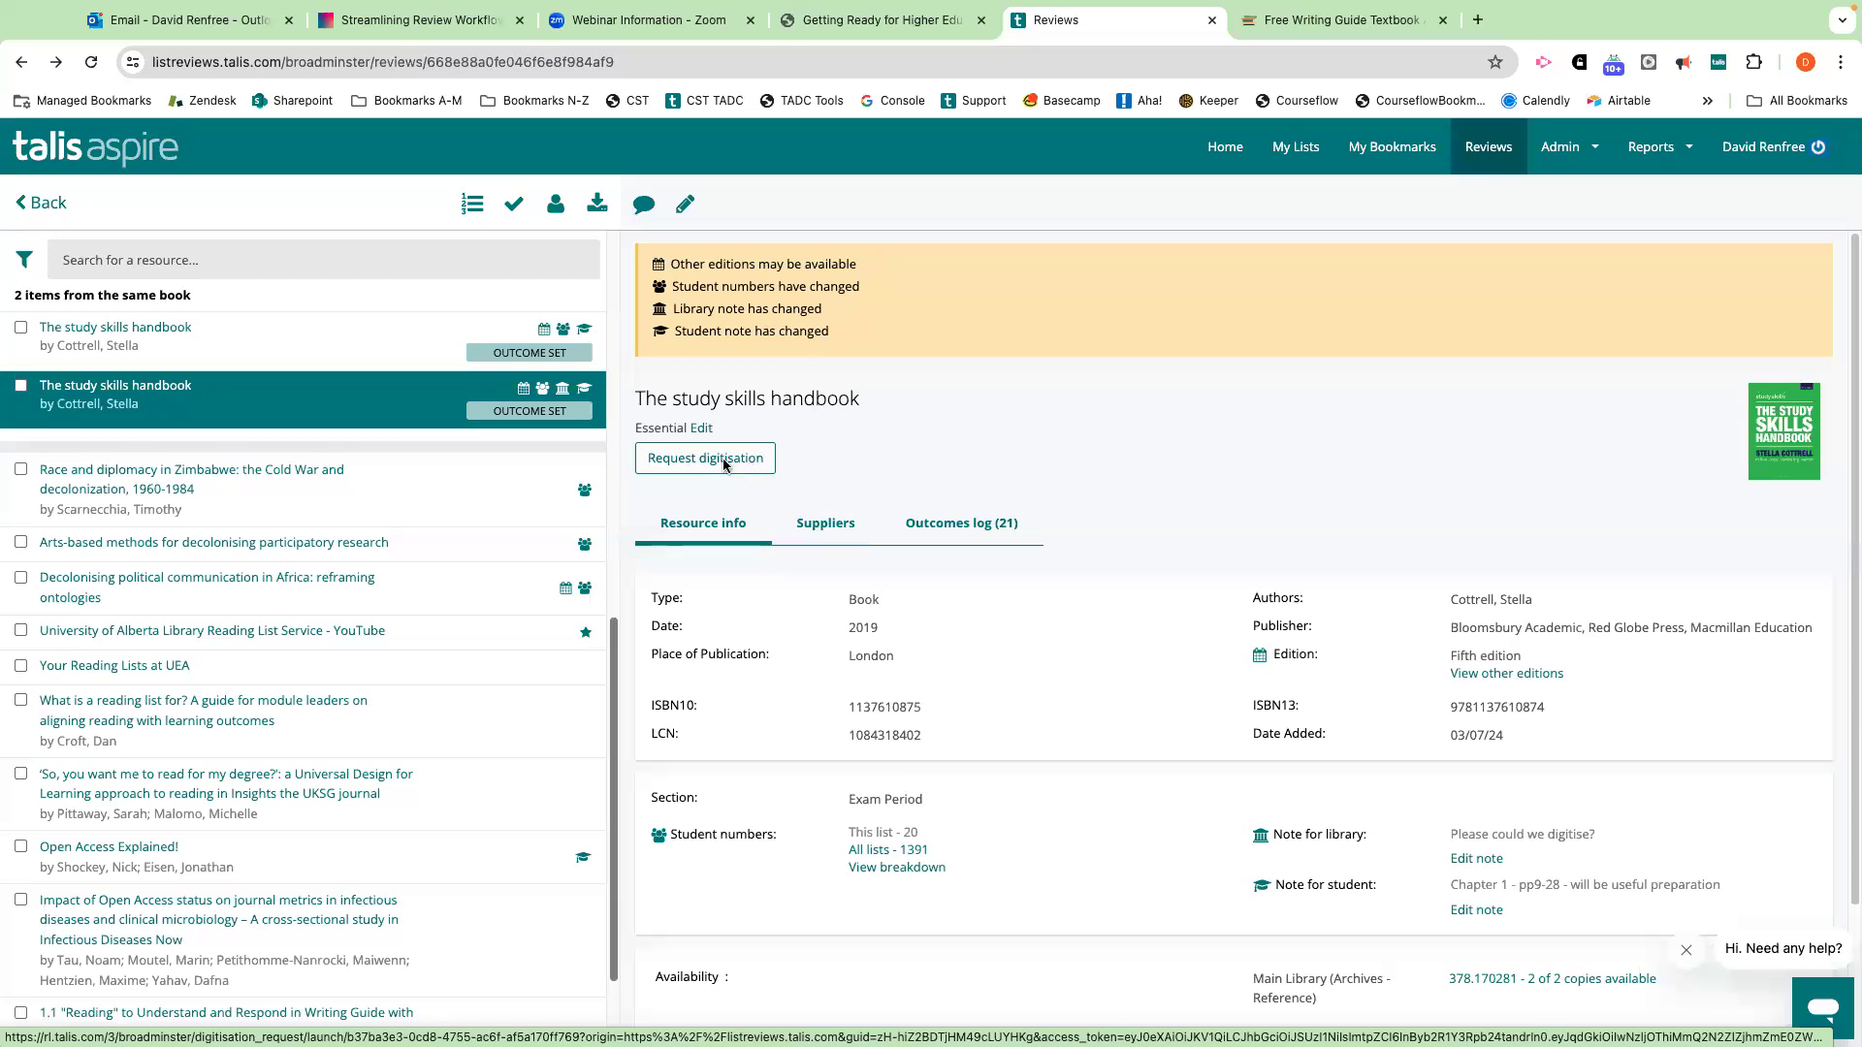
scroll(968, 469, "down", 1)
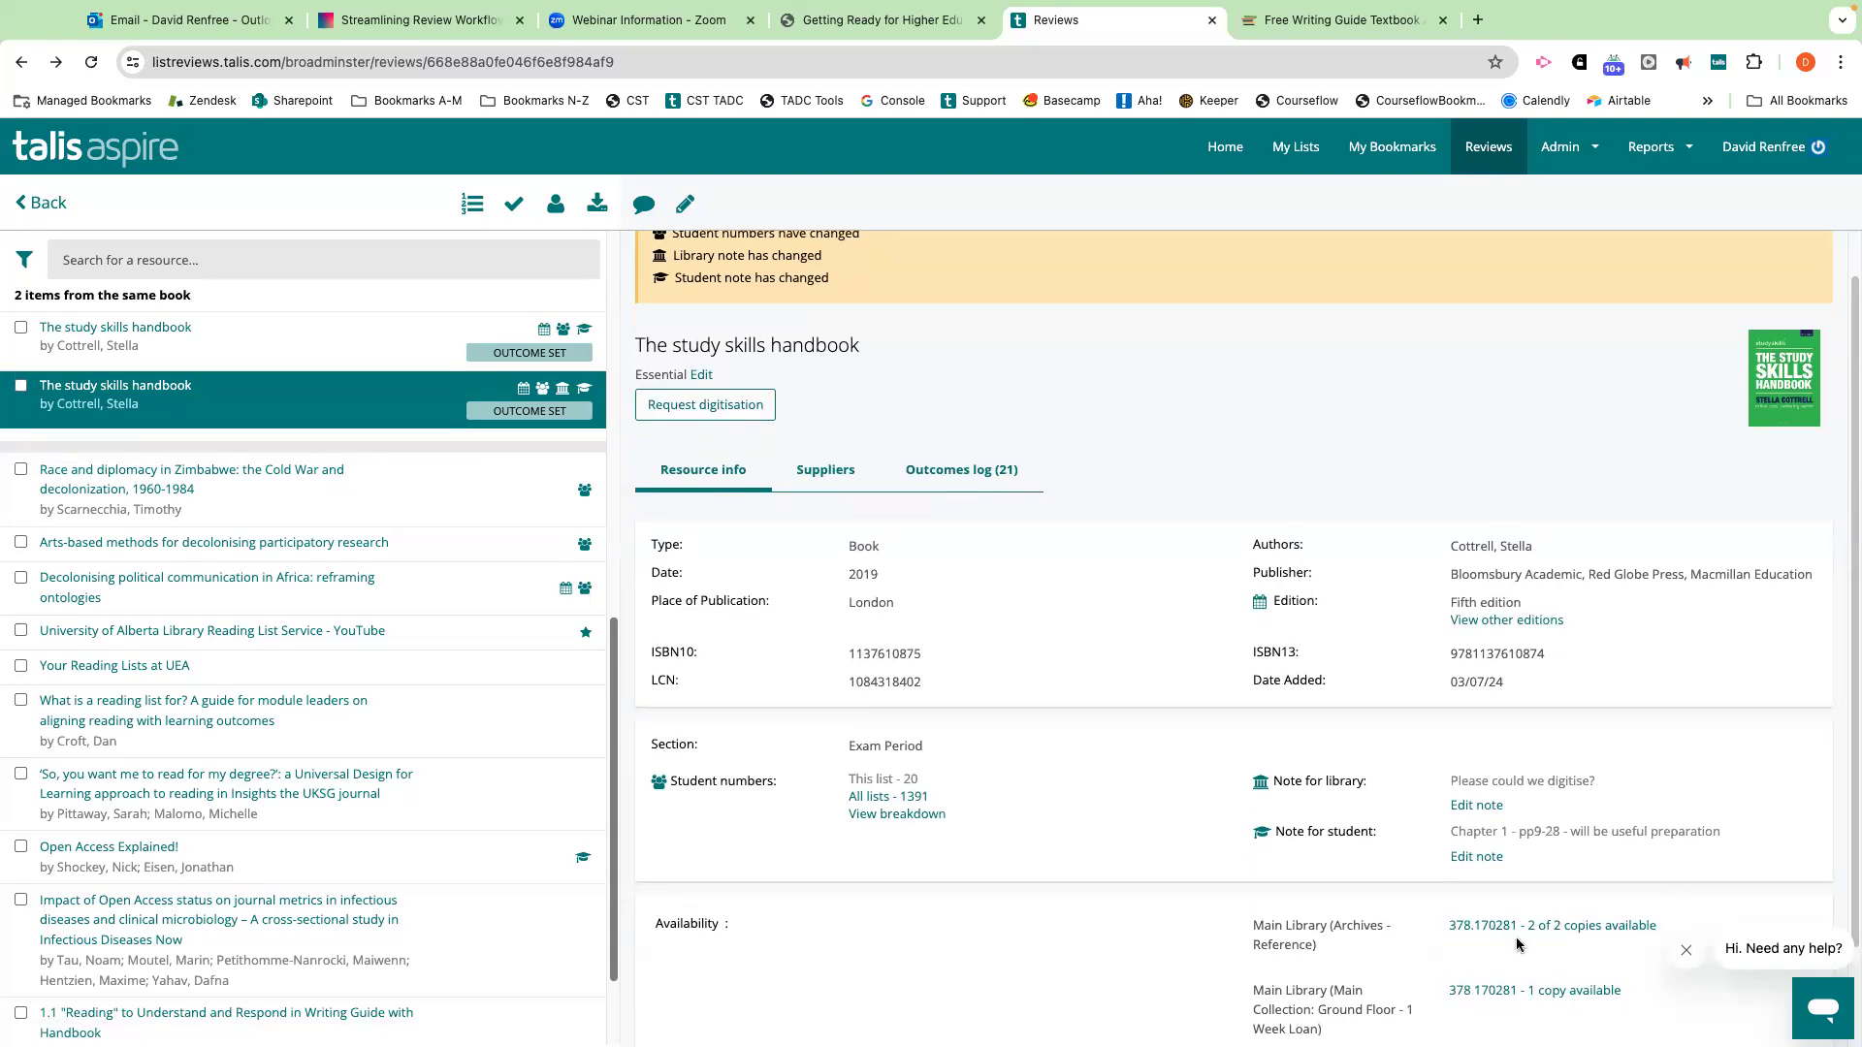
mouse_move(1452, 826)
left_click_drag(1449, 831, 1558, 839)
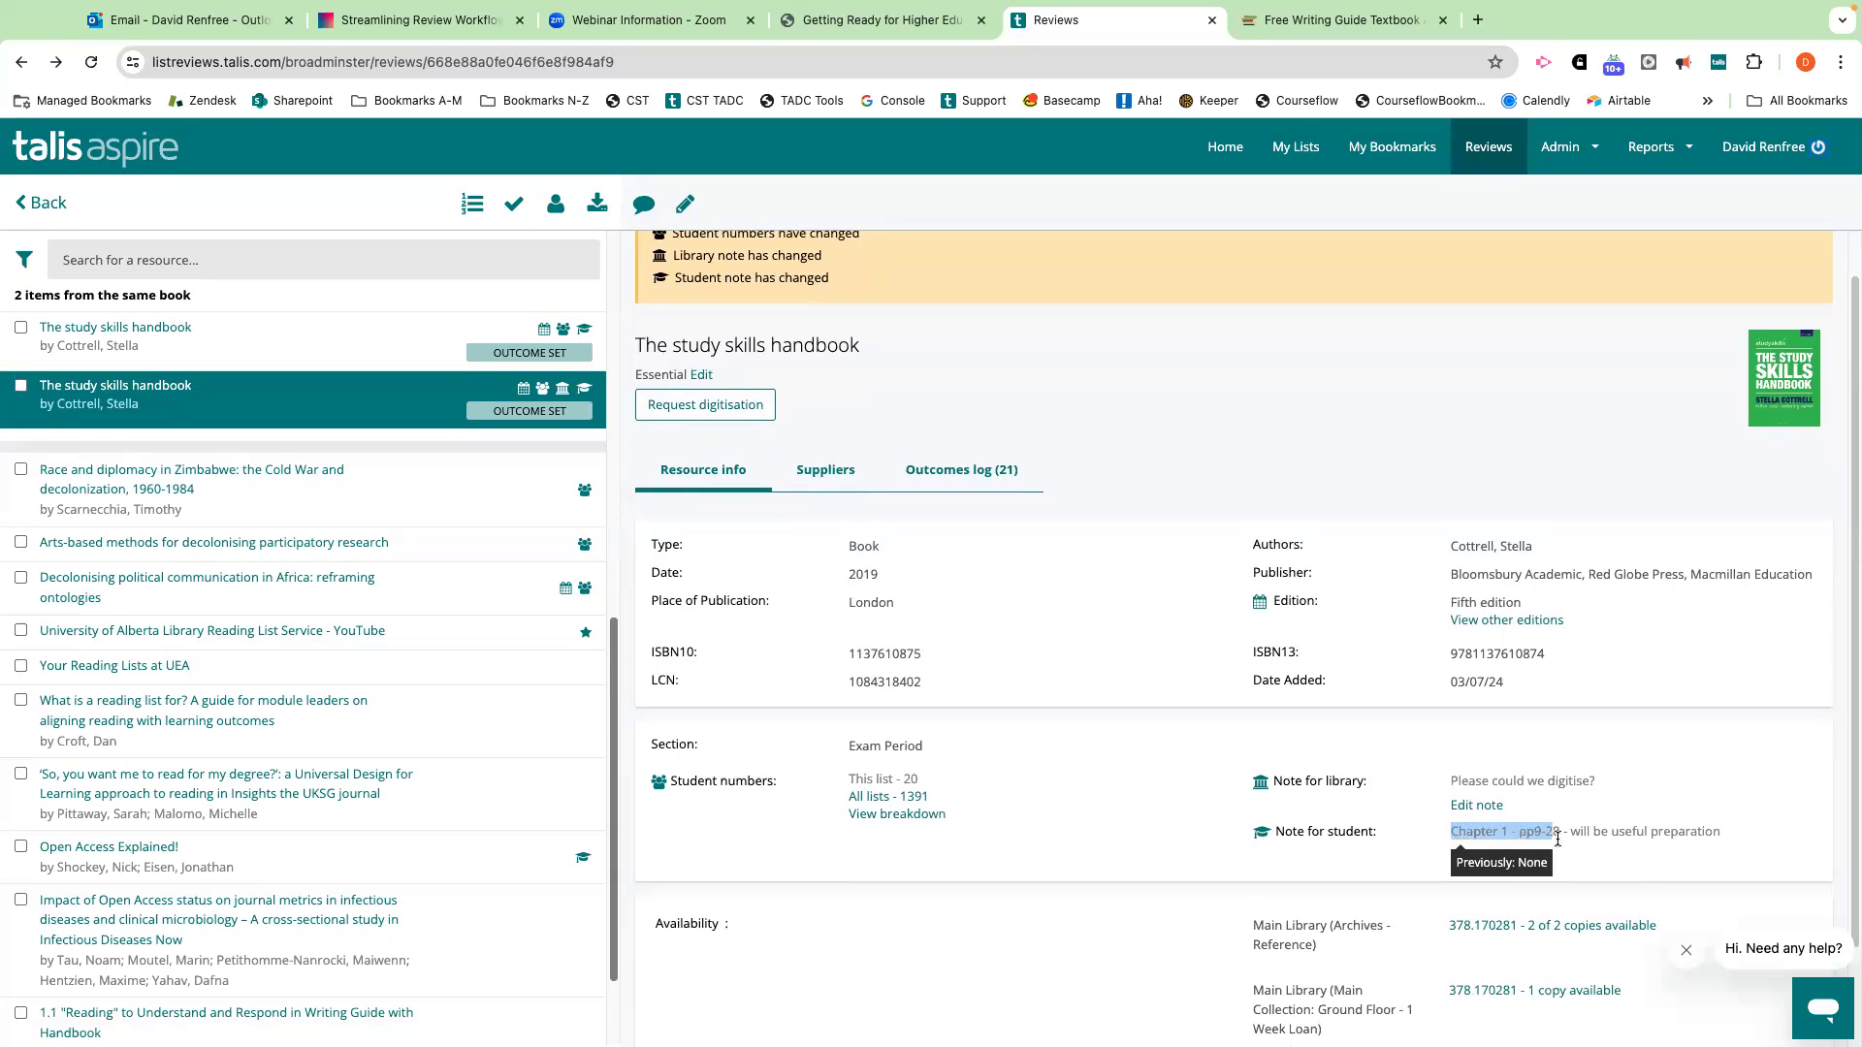
left_click(1642, 833)
Start a digitisation request for the handbook as a full chapter named Chapter 1, with pages 9 to 28.
left_click(706, 407)
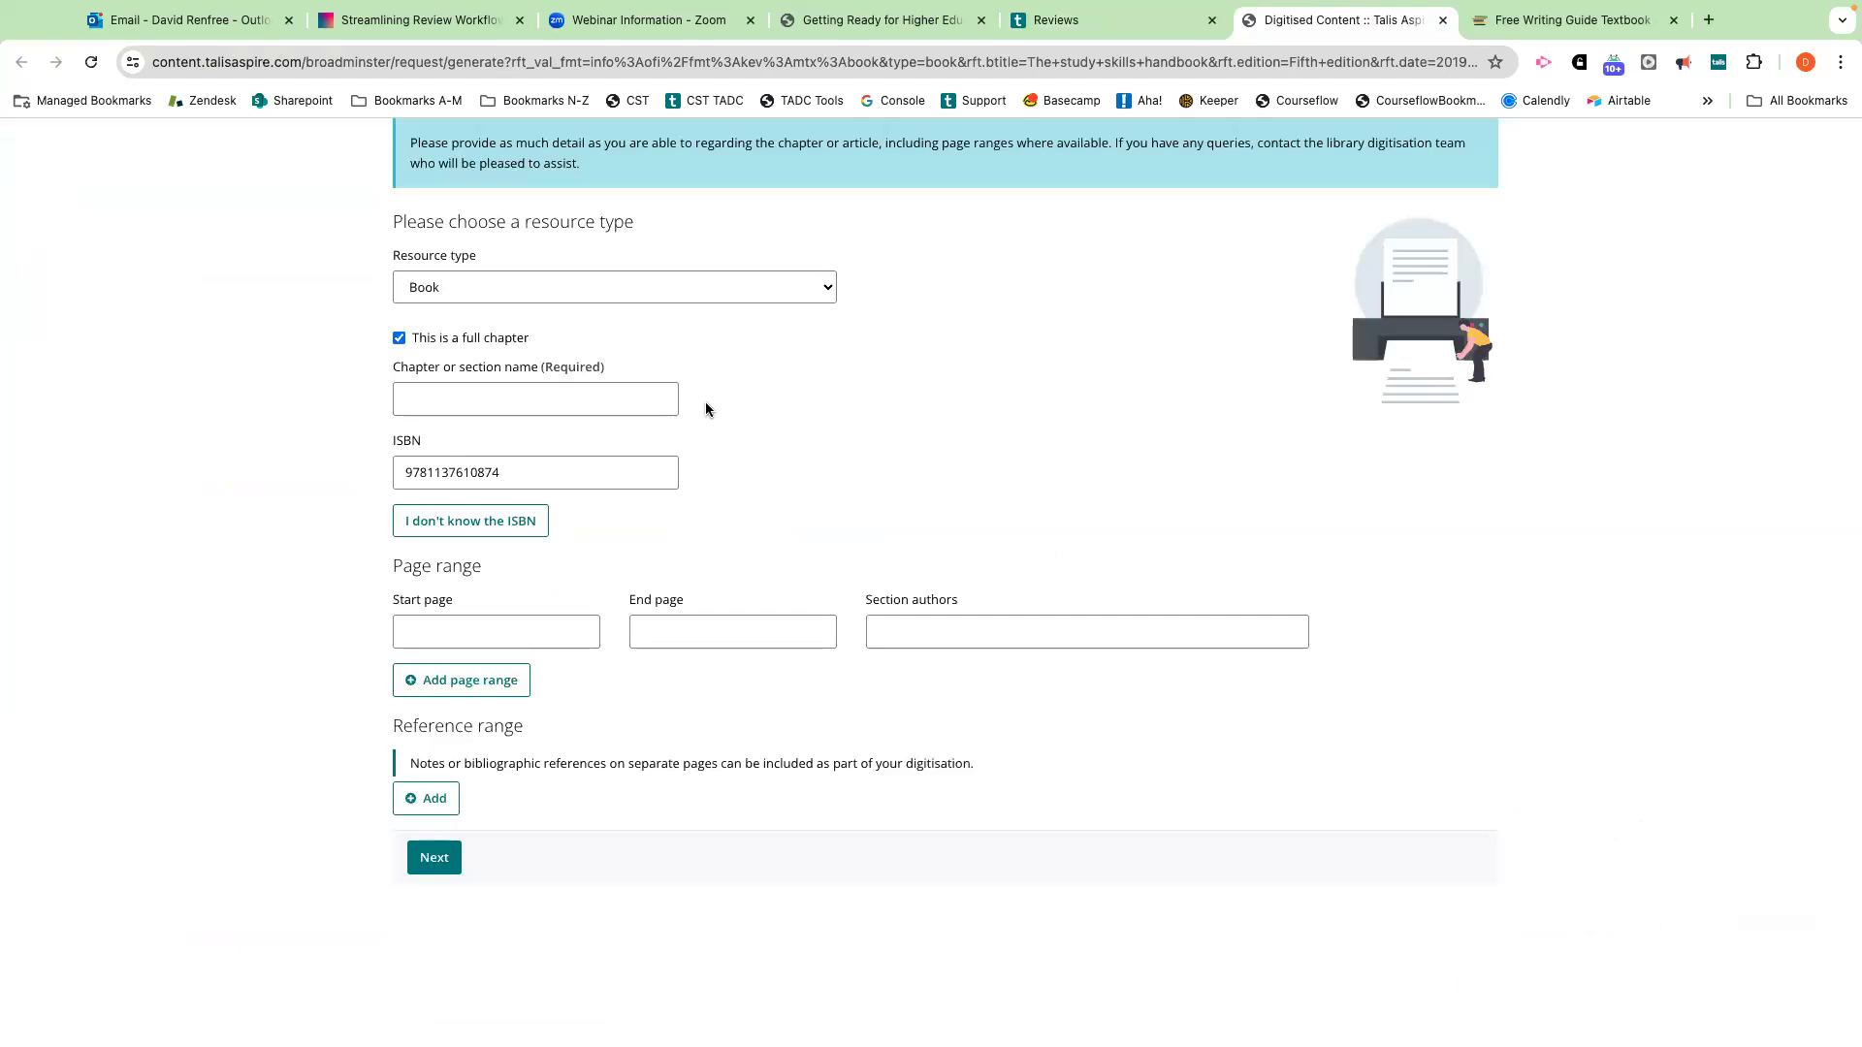
left_click(617, 398)
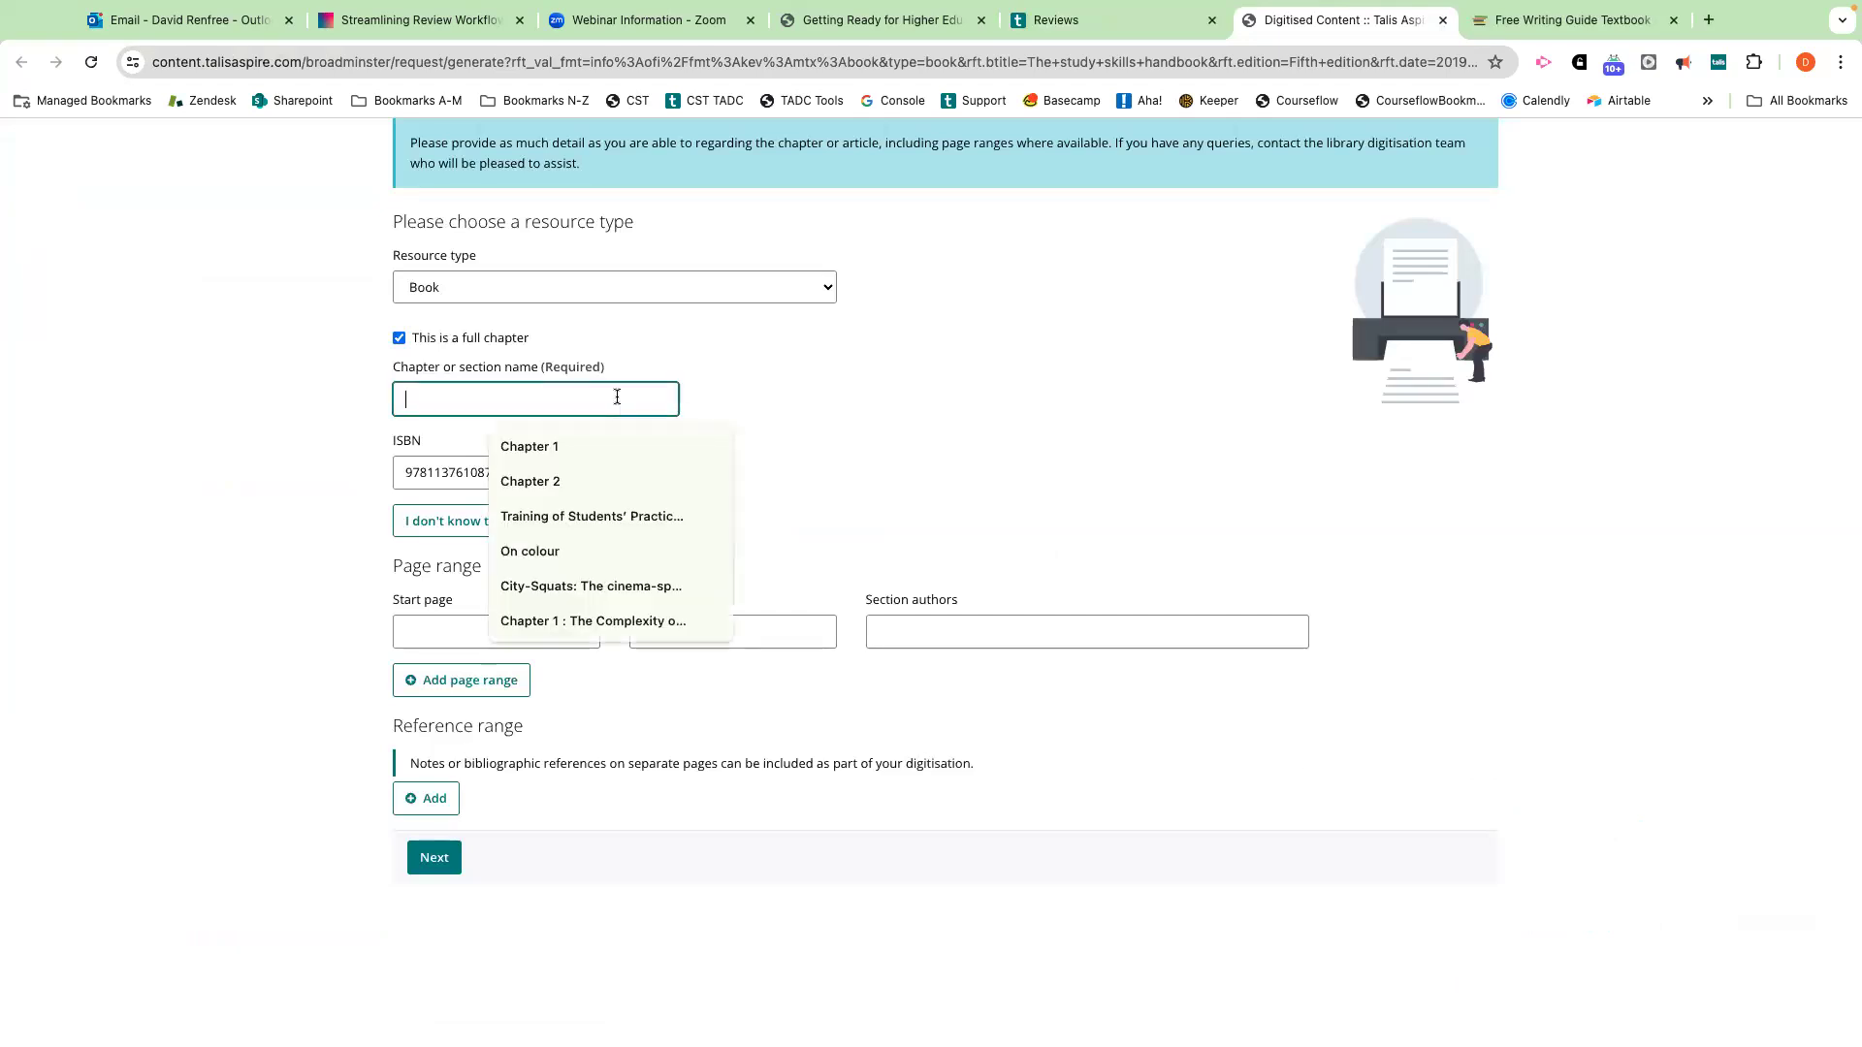
left_click(607, 444)
left_click(514, 635)
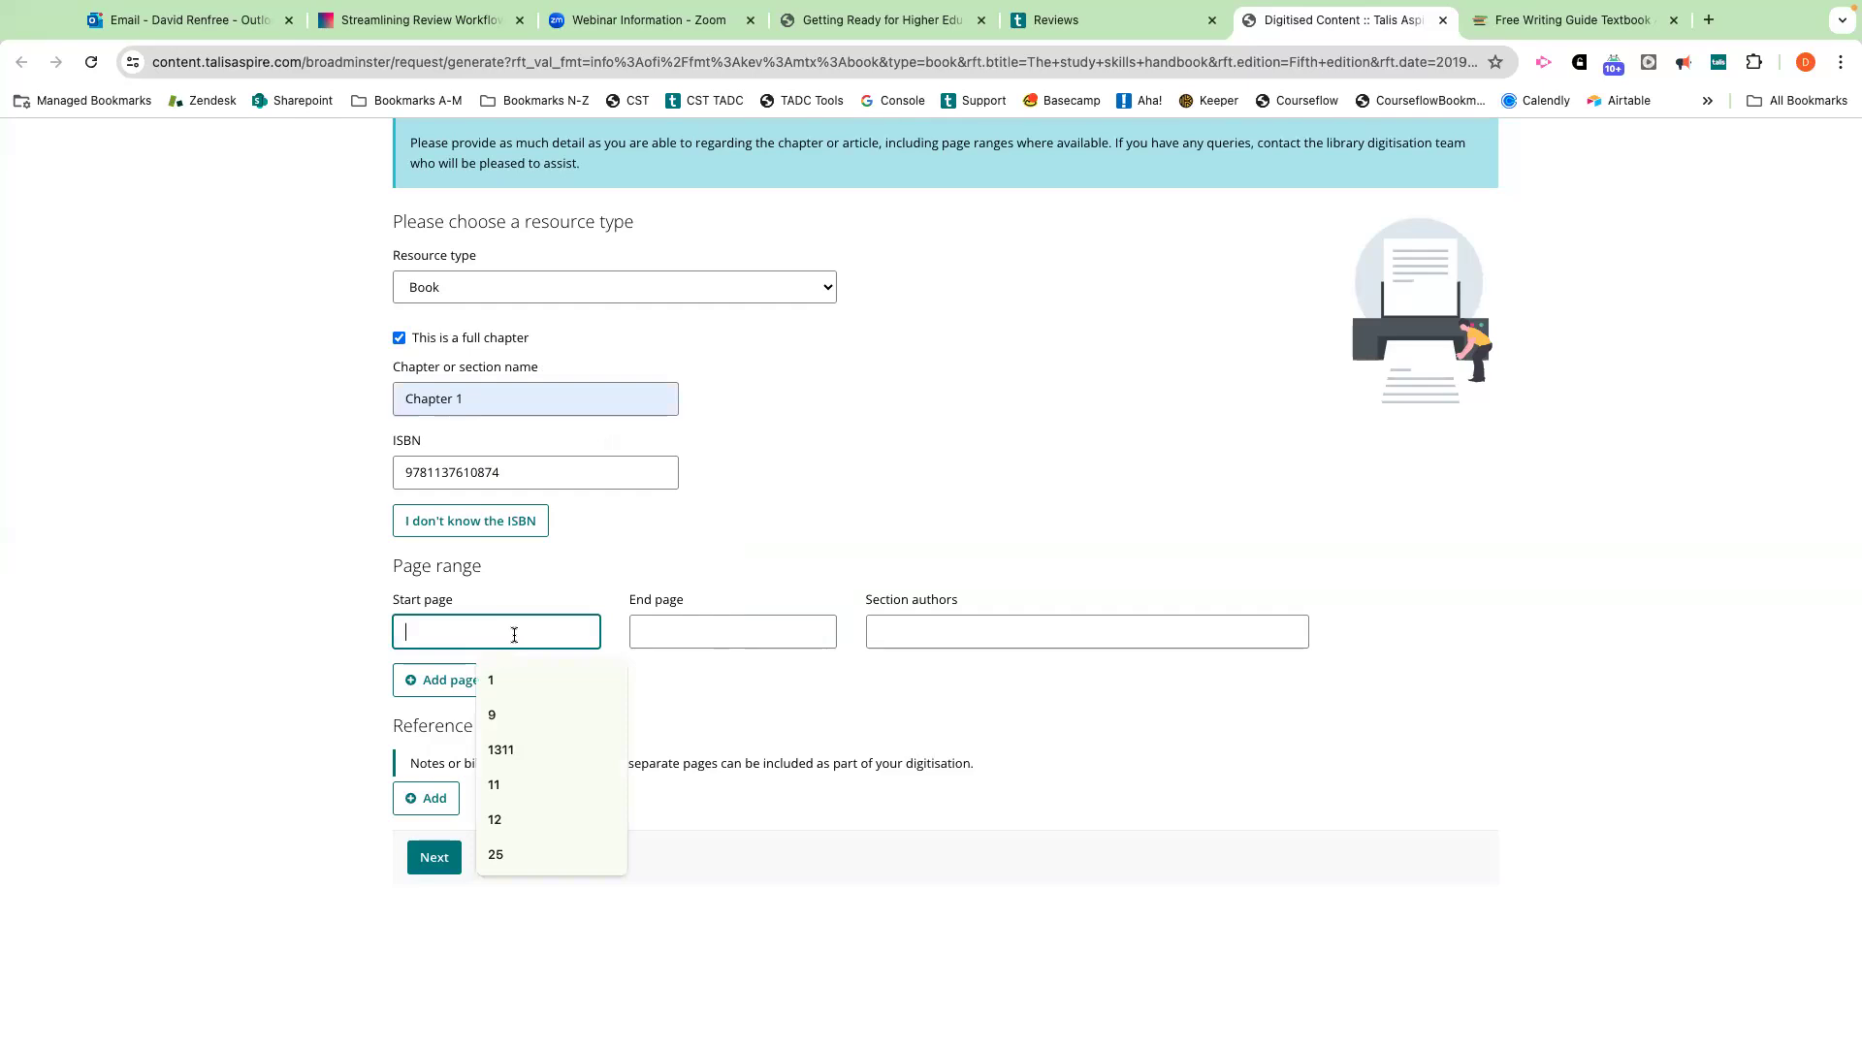
type("9")
key("Tab")
type("29")
key("BackSpace")
type("8")
left_click(172, 609)
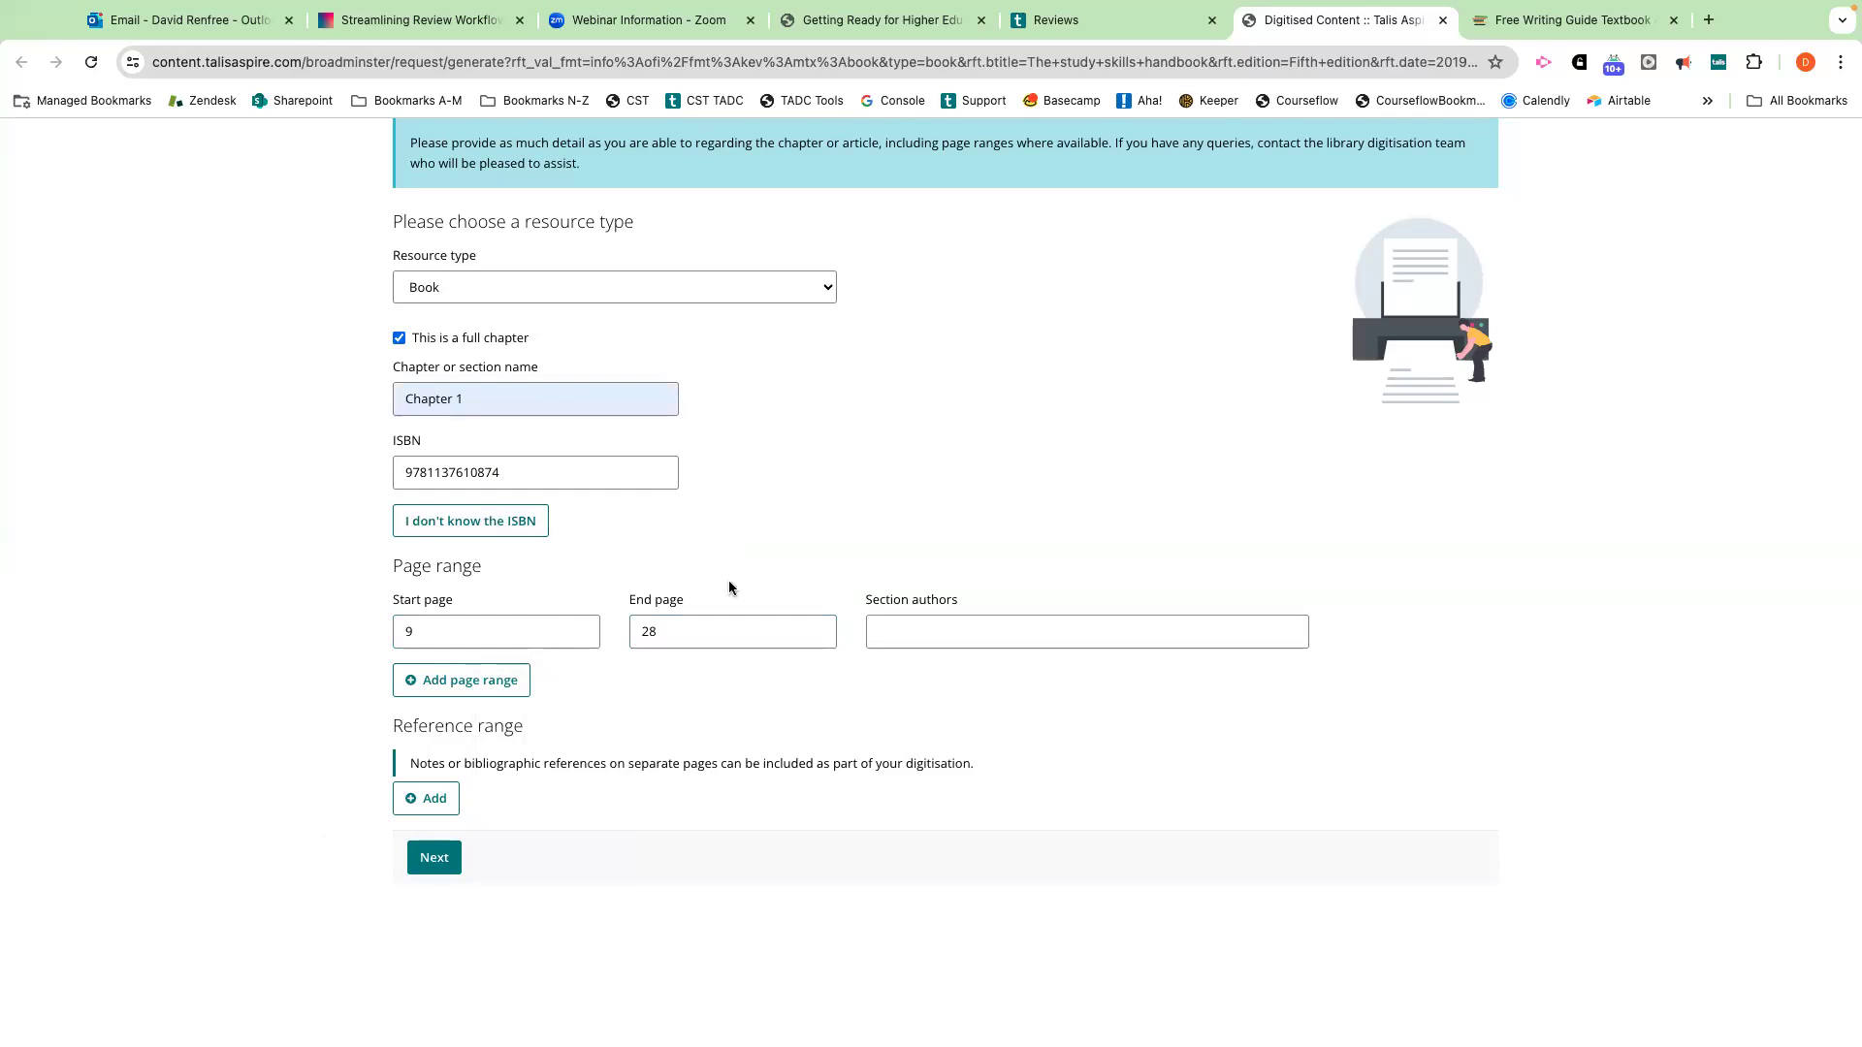
Submit the digitisation request with the prefilled course and requester details, keep the originally selected edition, and return to the review.
left_click(434, 857)
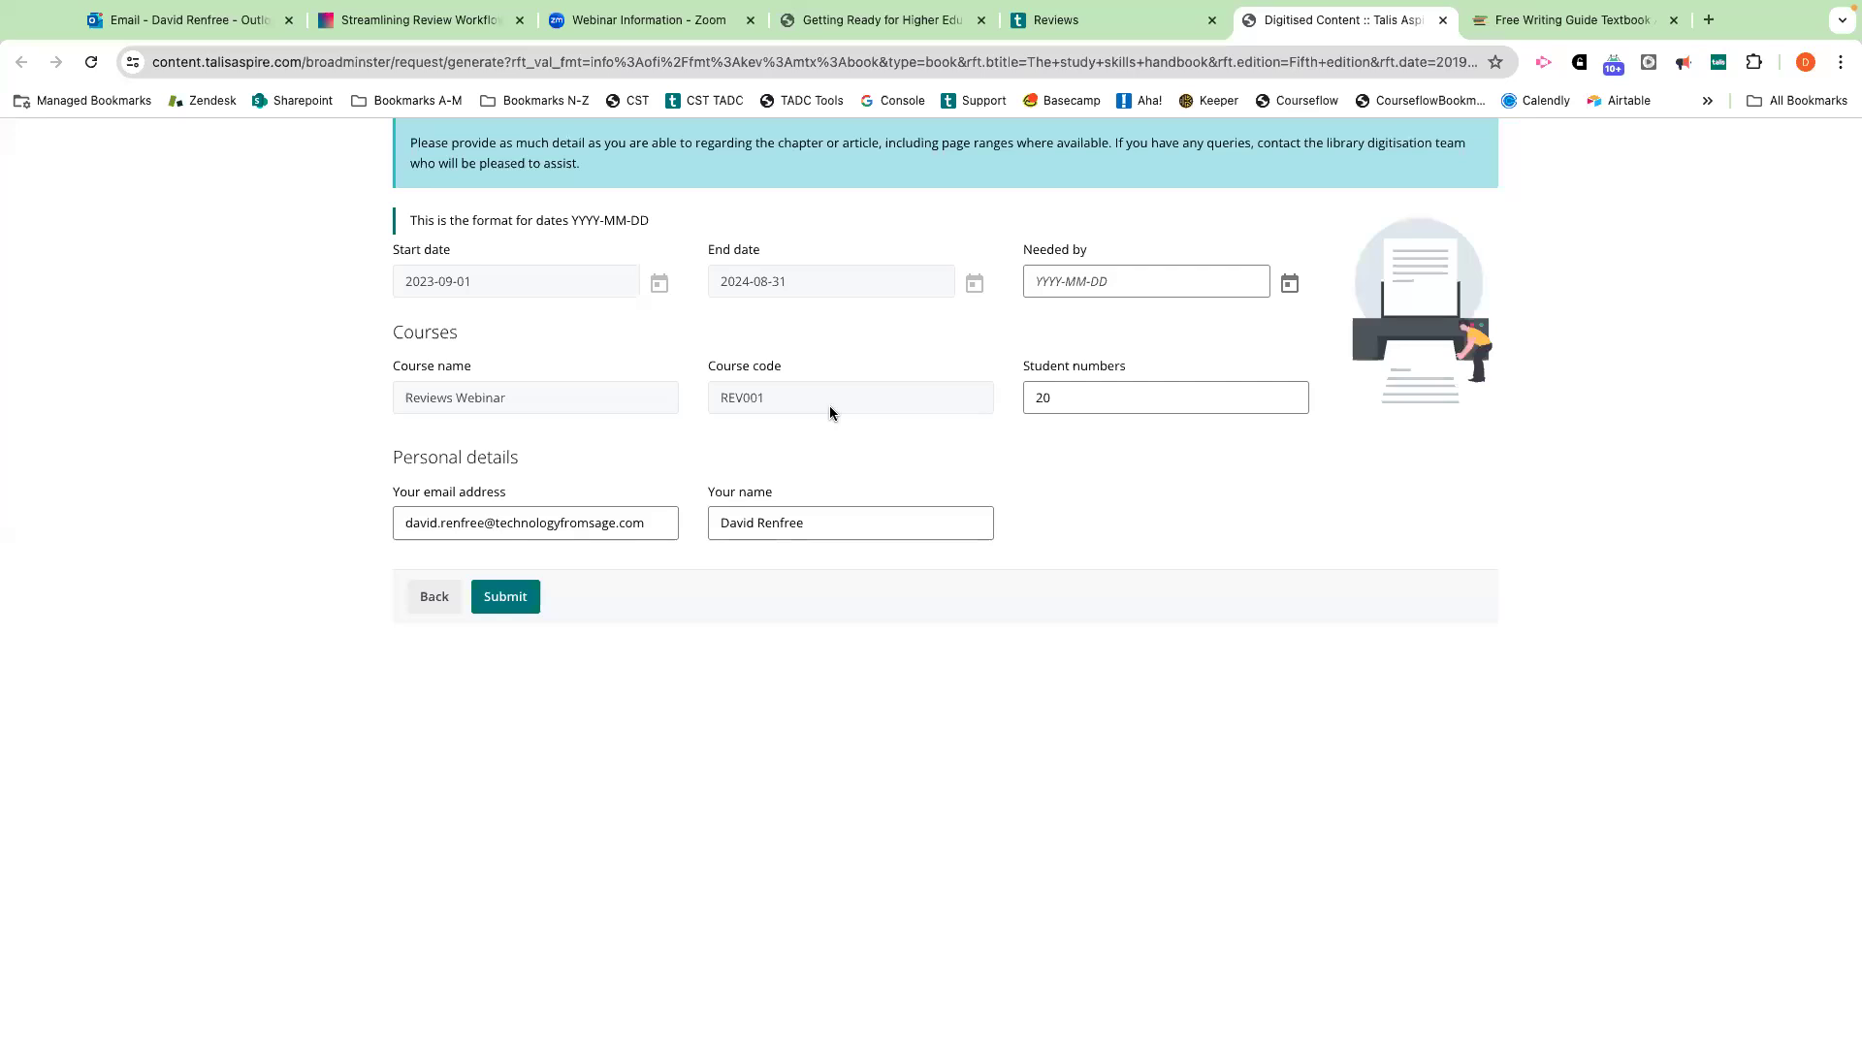
left_click(531, 594)
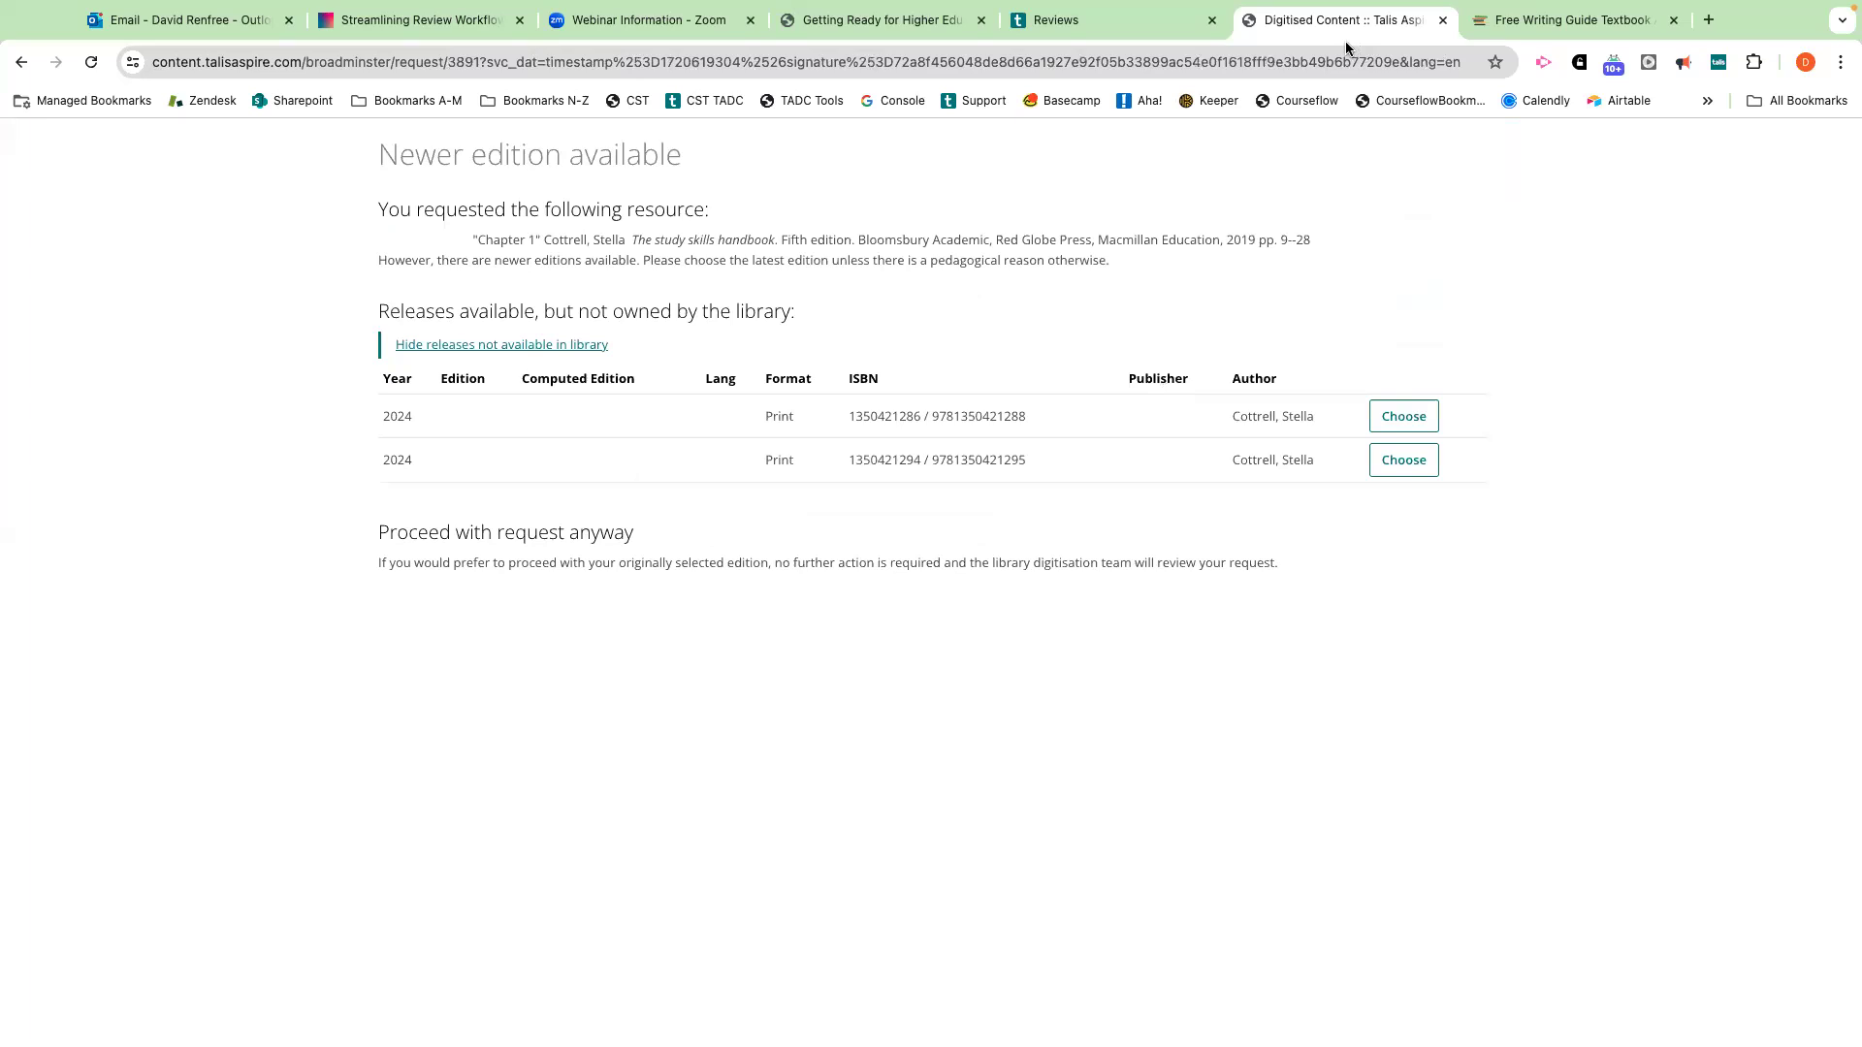
left_click(1439, 23)
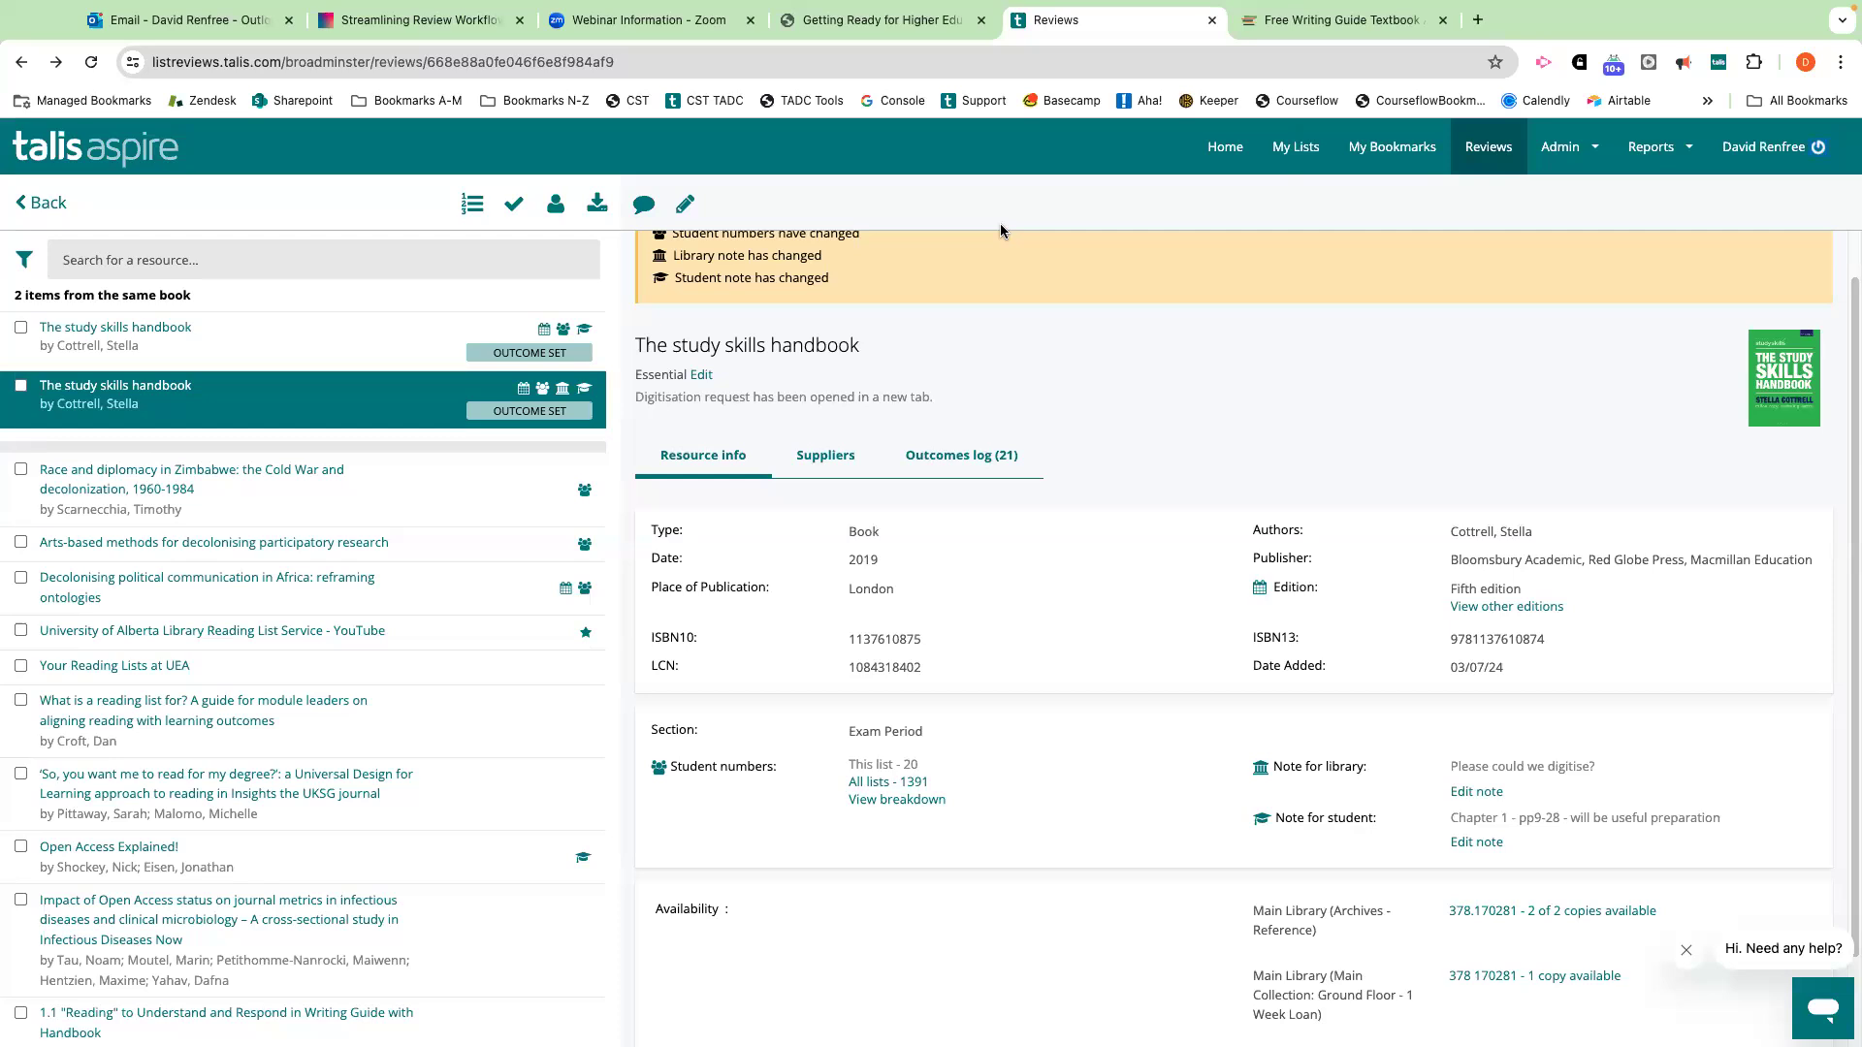
Examine the details of the arts-based methods book, the module leaders' reading guide, the Universal Design for Learning article and the Open Access metrics article.
left_click(499, 541)
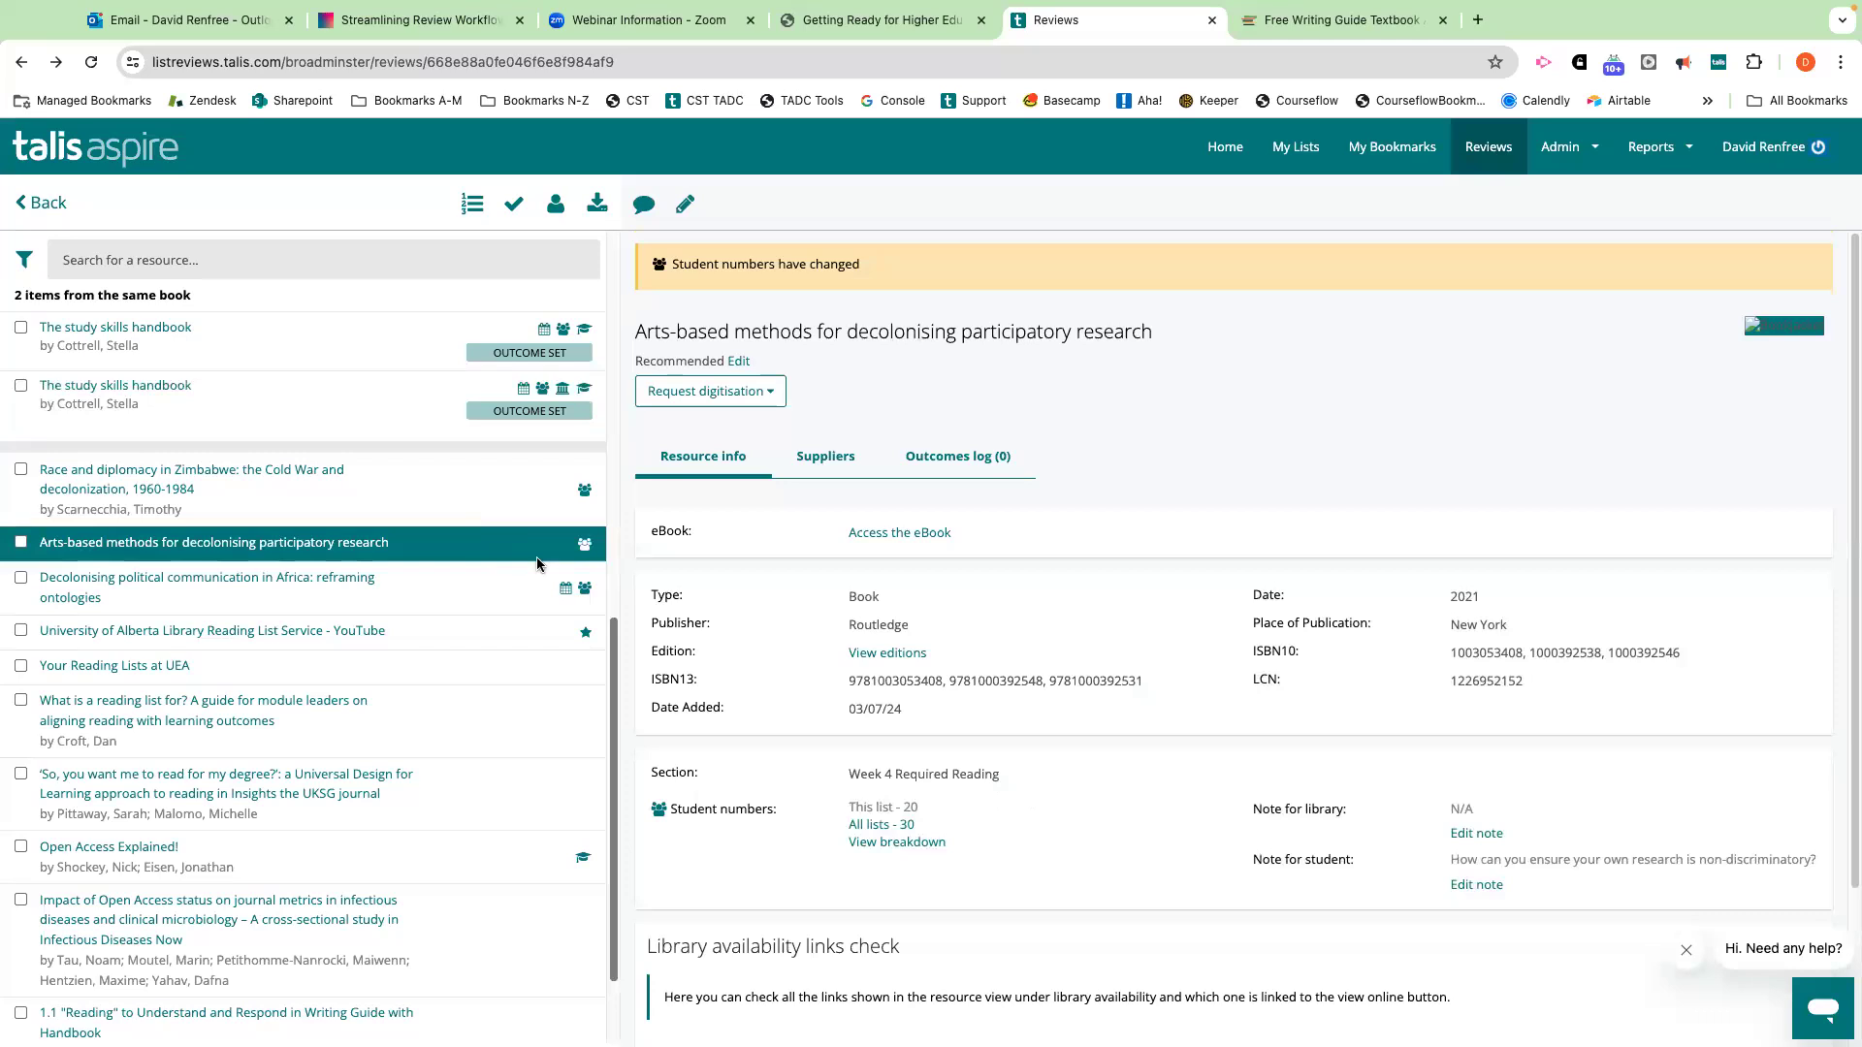
left_click(433, 716)
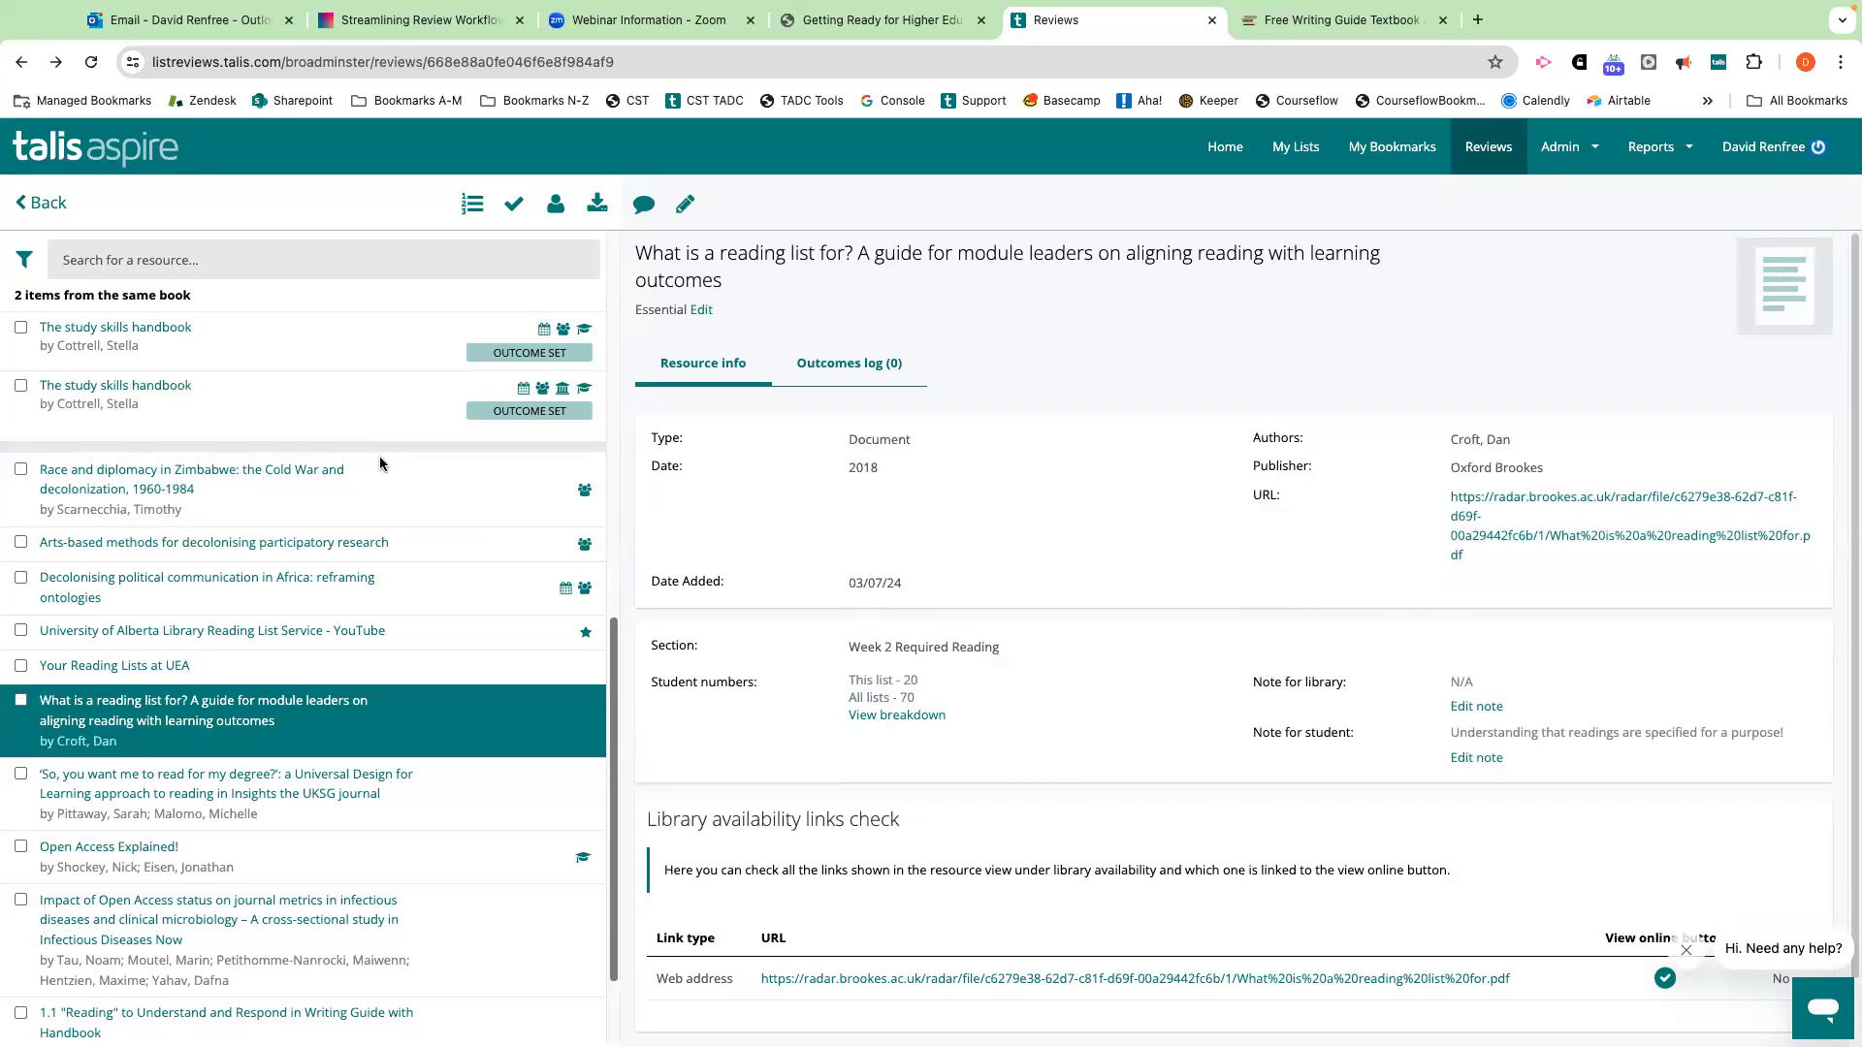
left_click(433, 791)
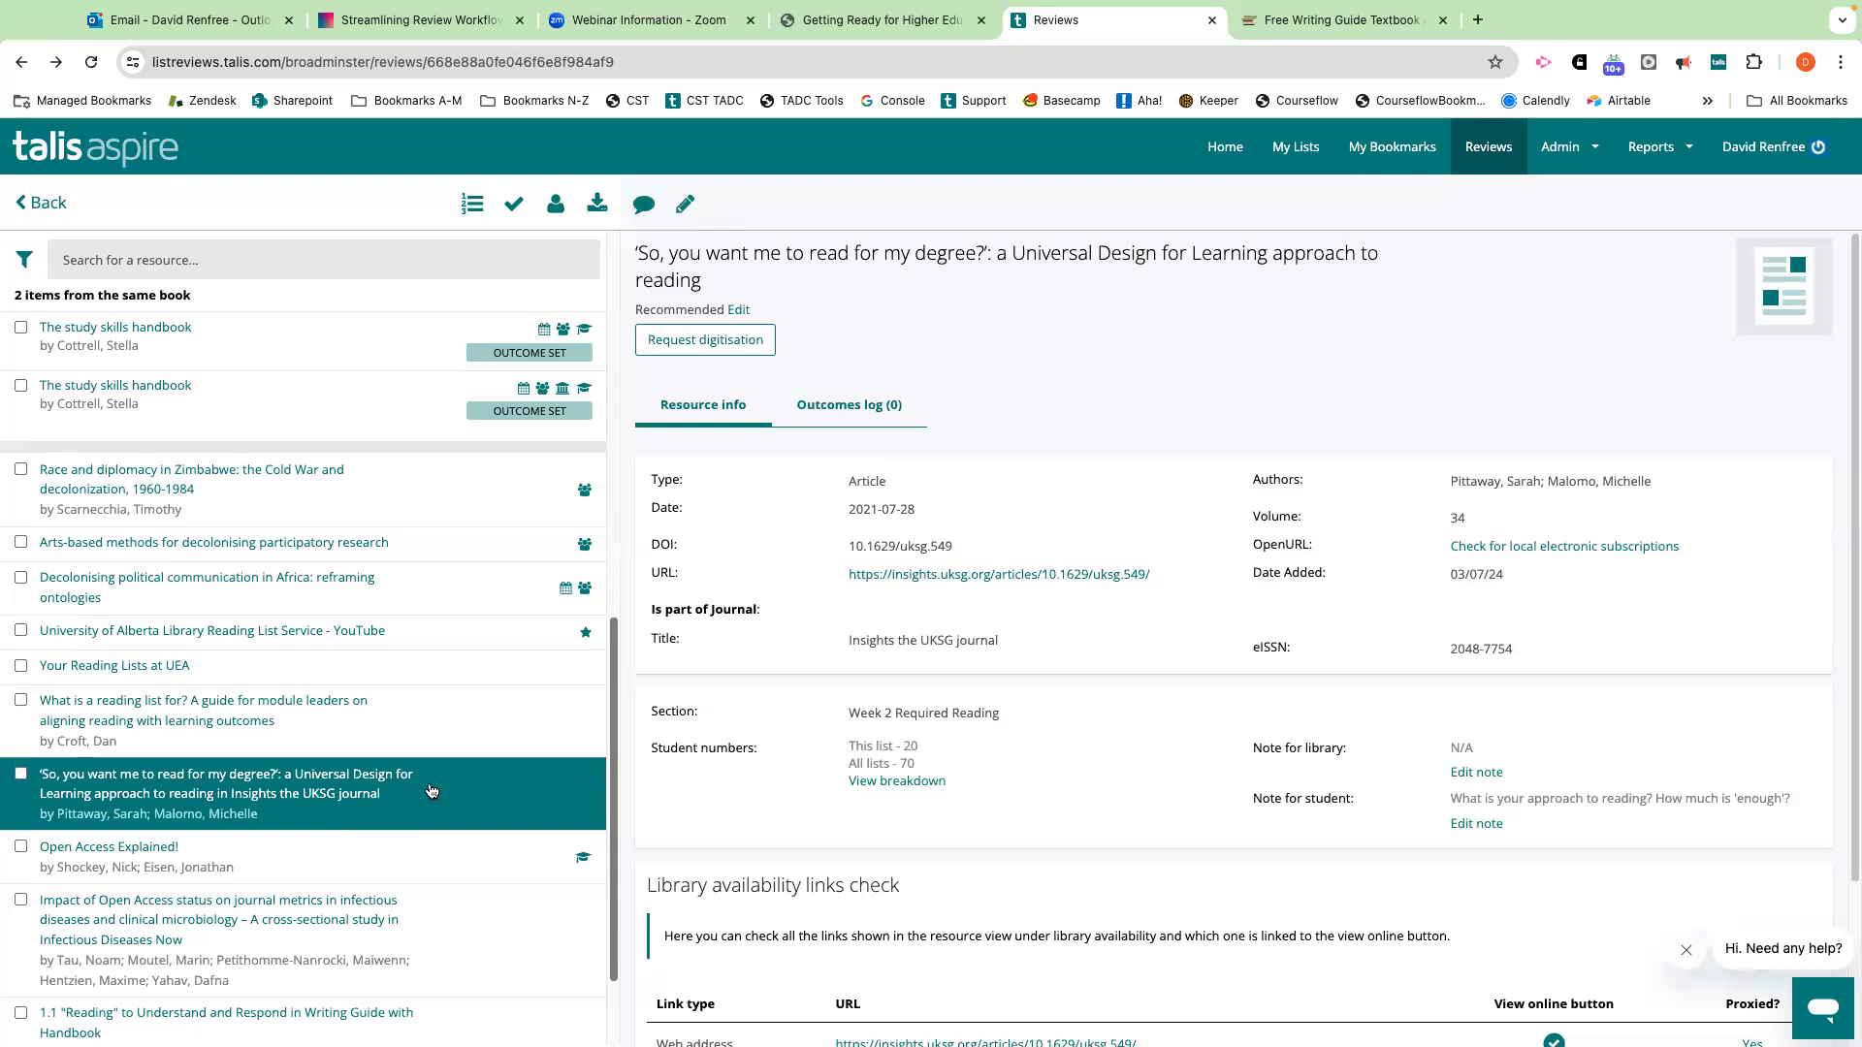
scroll(432, 791, "down", 2)
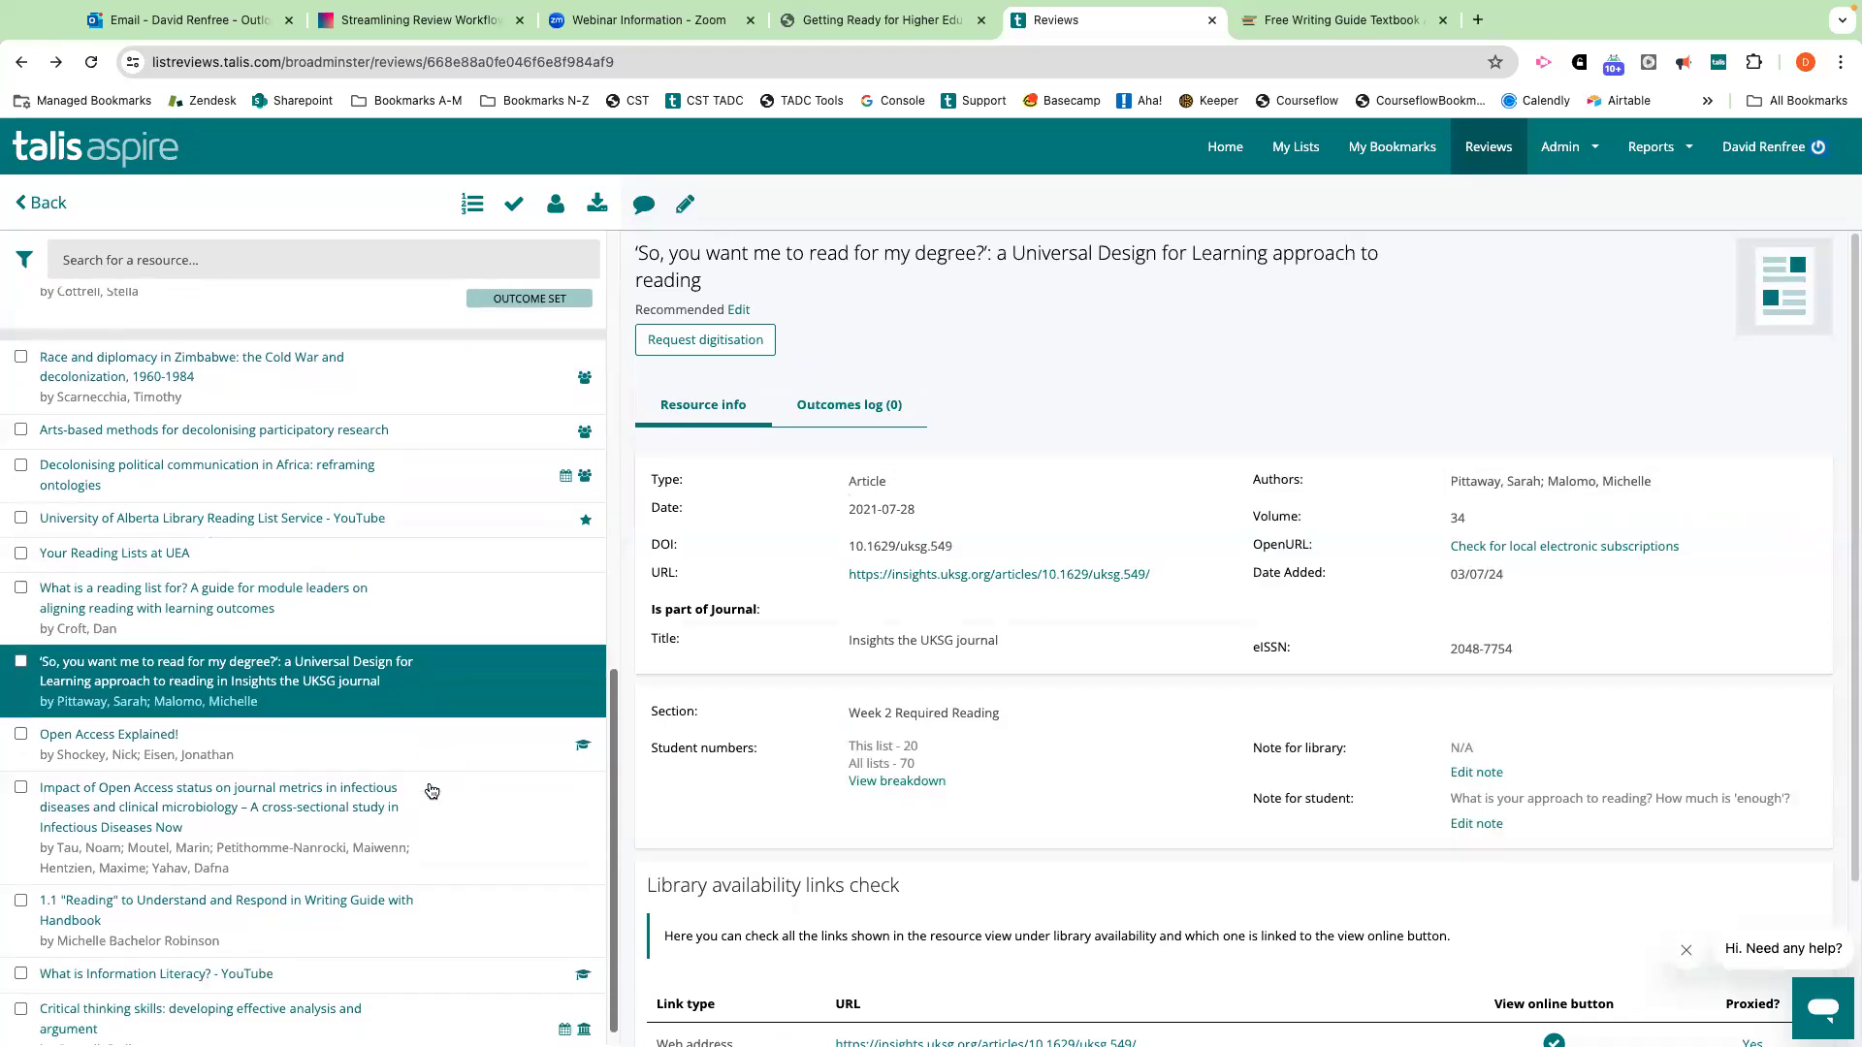
left_click(441, 796)
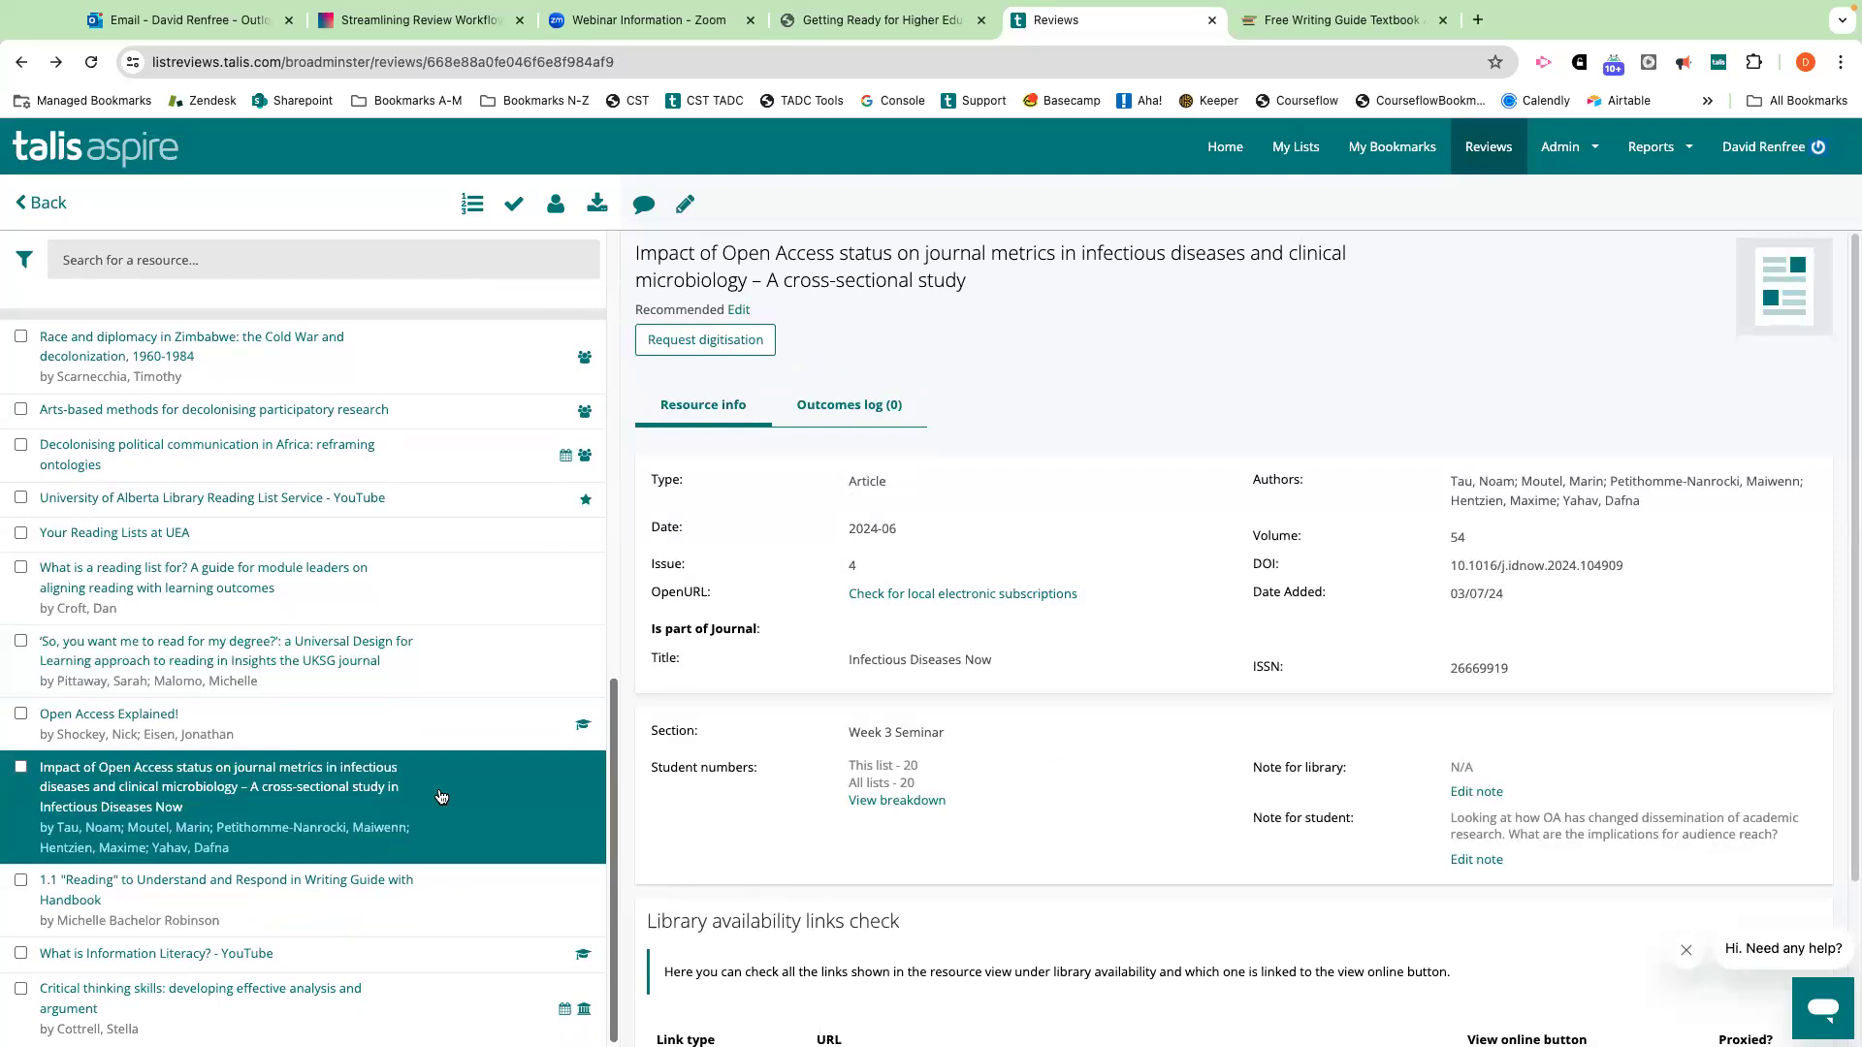
Examine the chapter 1.1 "Reading" to Understand and Respond, including its resource type, parent book, notes and library availability links.
left_click(449, 891)
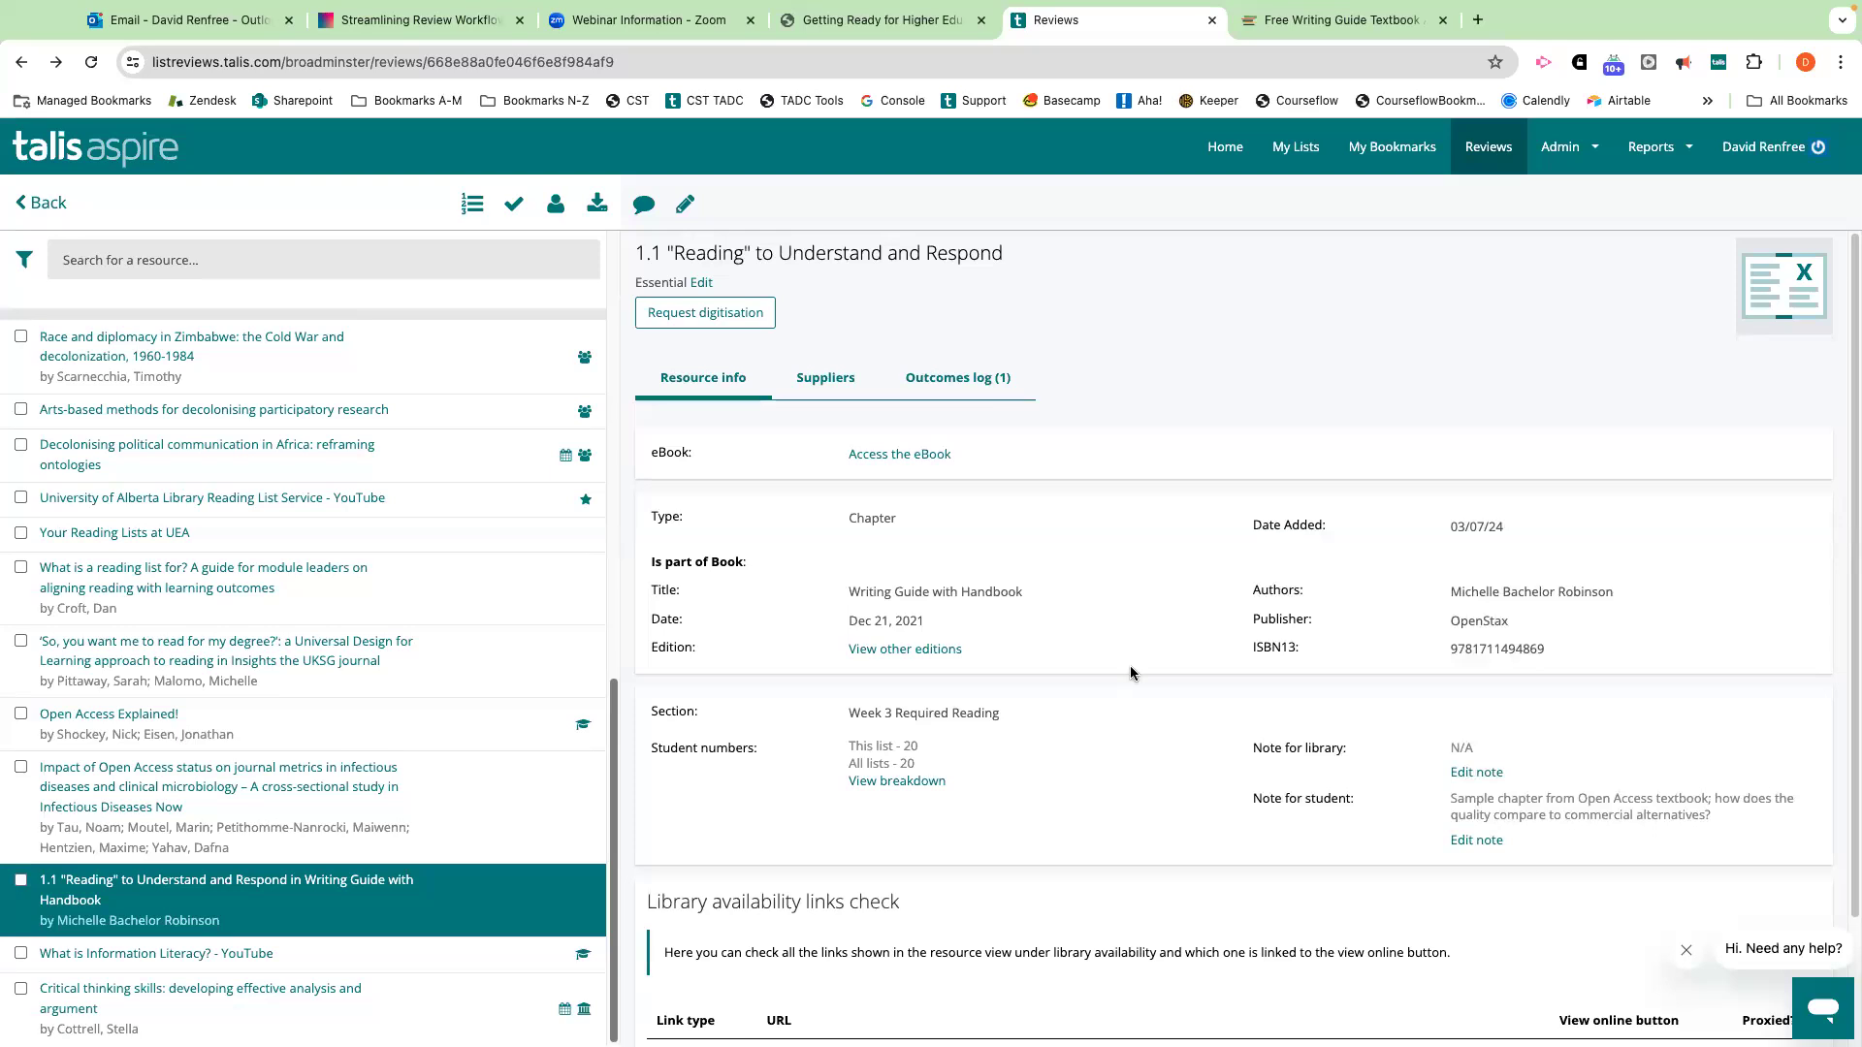
scroll(1131, 669, "down", 2)
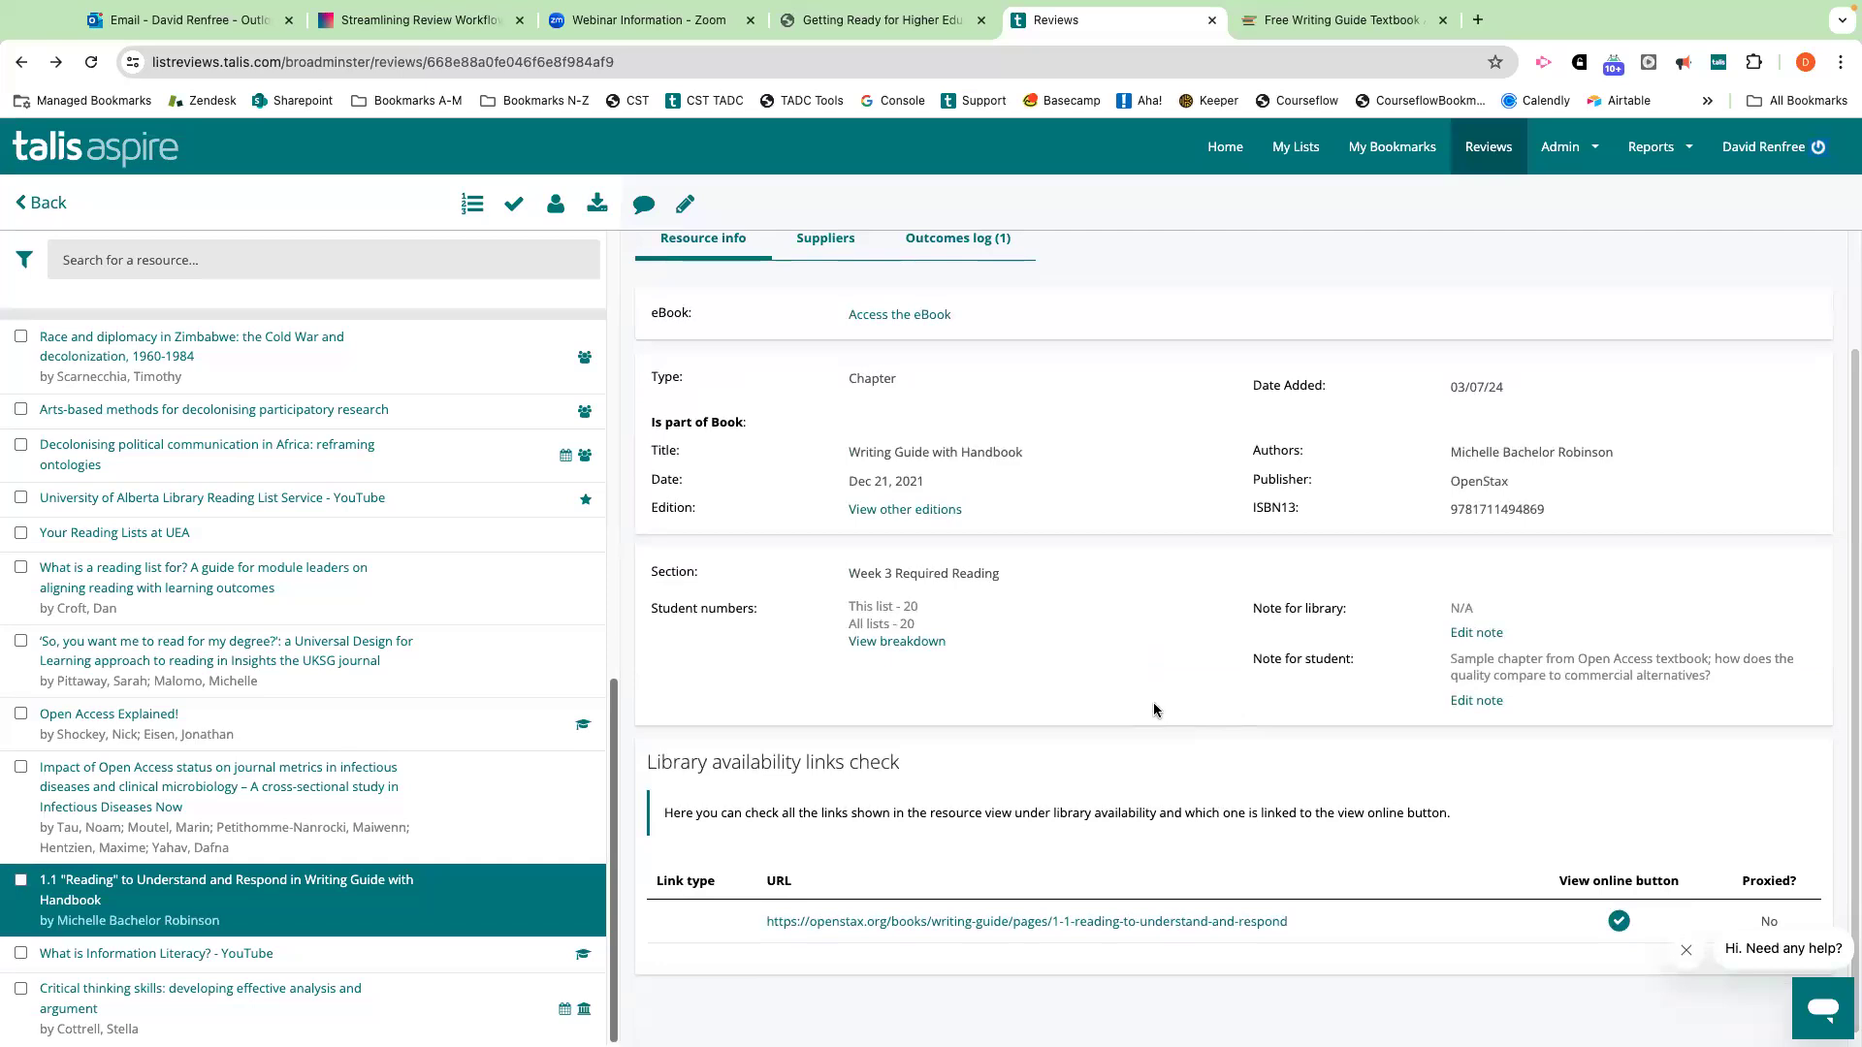
scroll(826, 365, "up", 1)
scroll(826, 365, "up", 2)
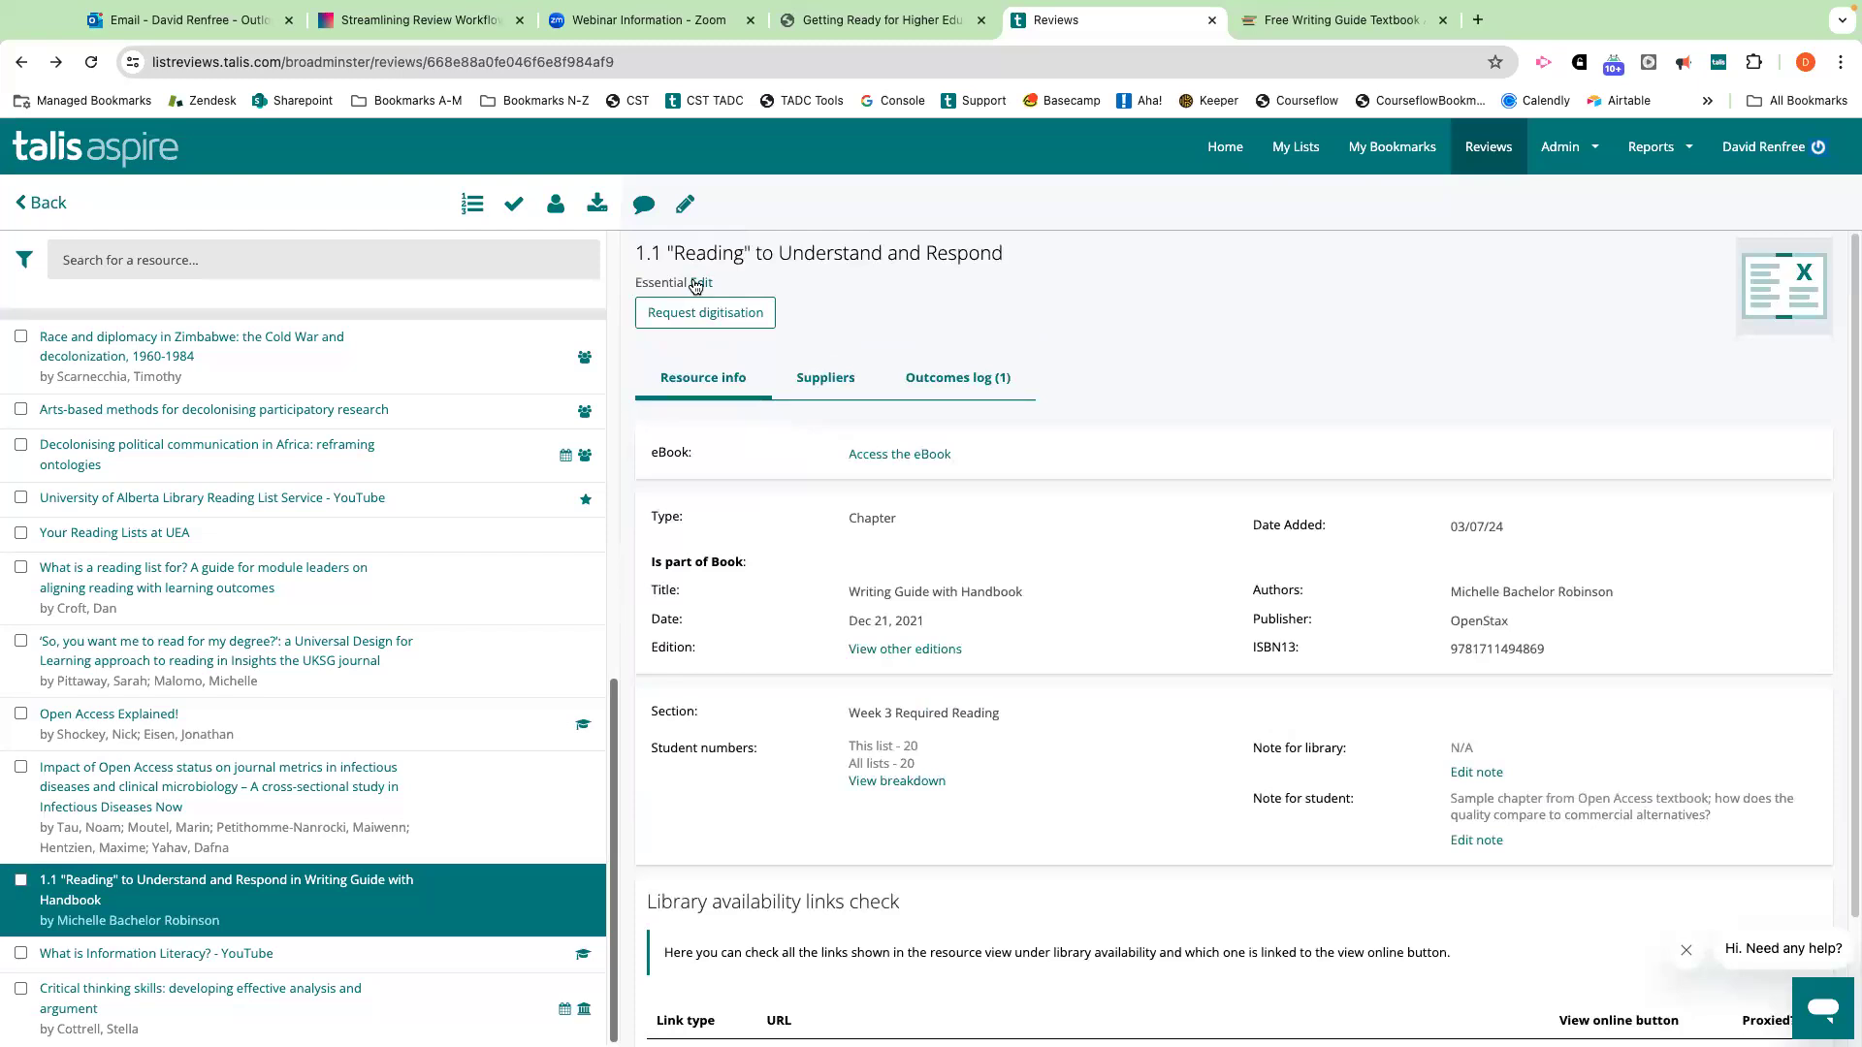
double_click(850, 520)
left_click(921, 592)
scroll(1507, 594, "down", 3)
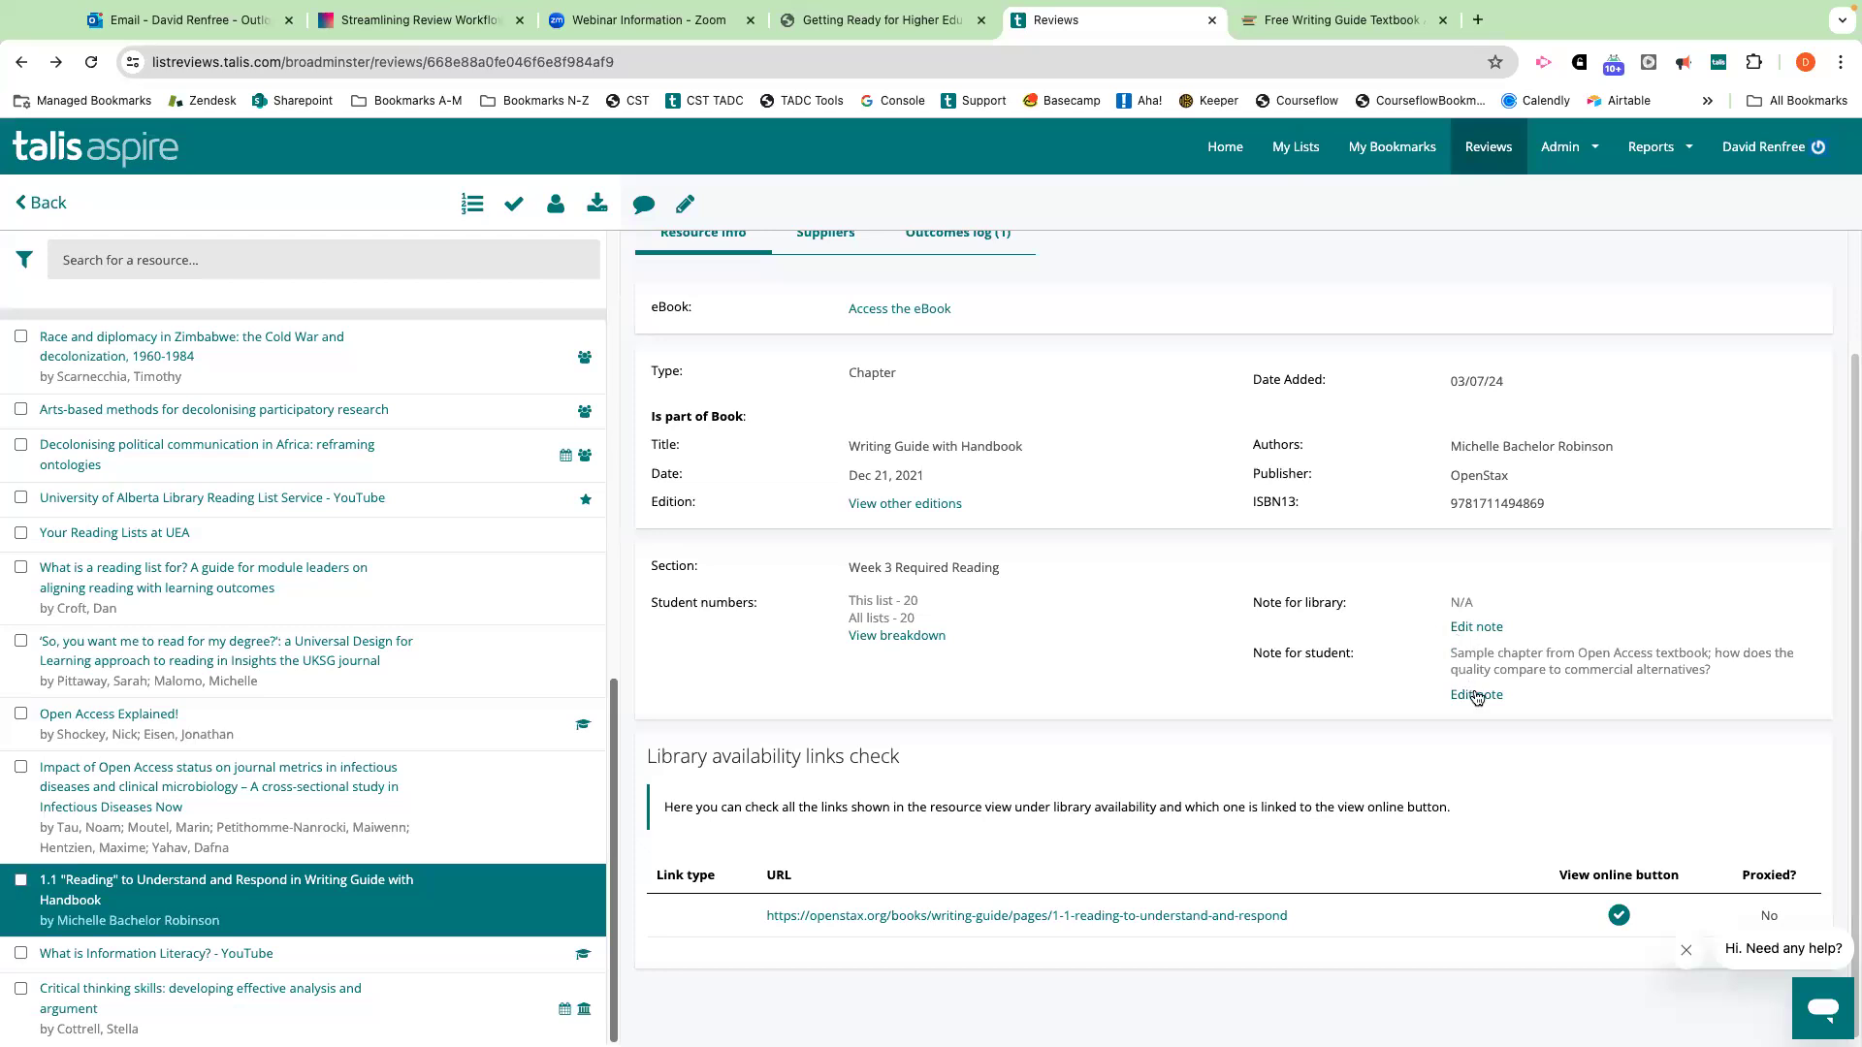
scroll(1475, 697, "down", 1)
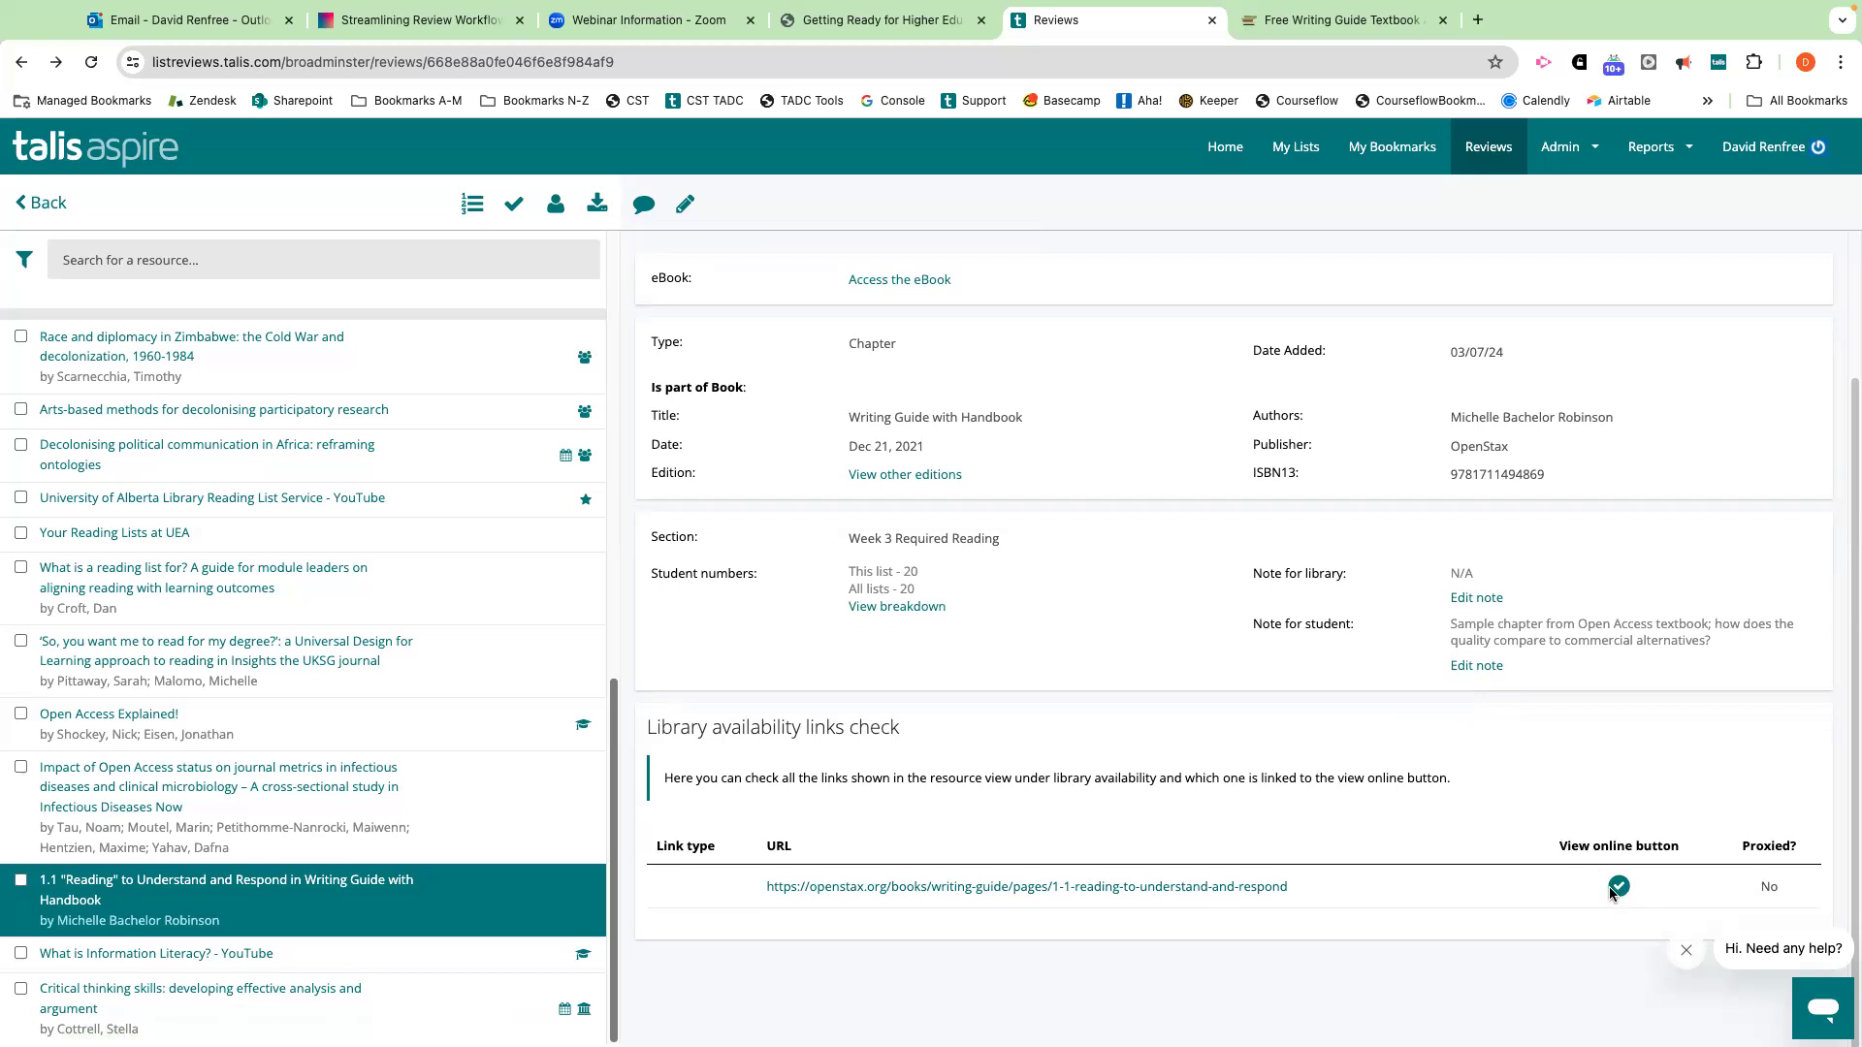
Check the chapter's OpenStax link, and examine the Universal Design for Learning article's details and library availability links in the review.
left_click(1227, 887)
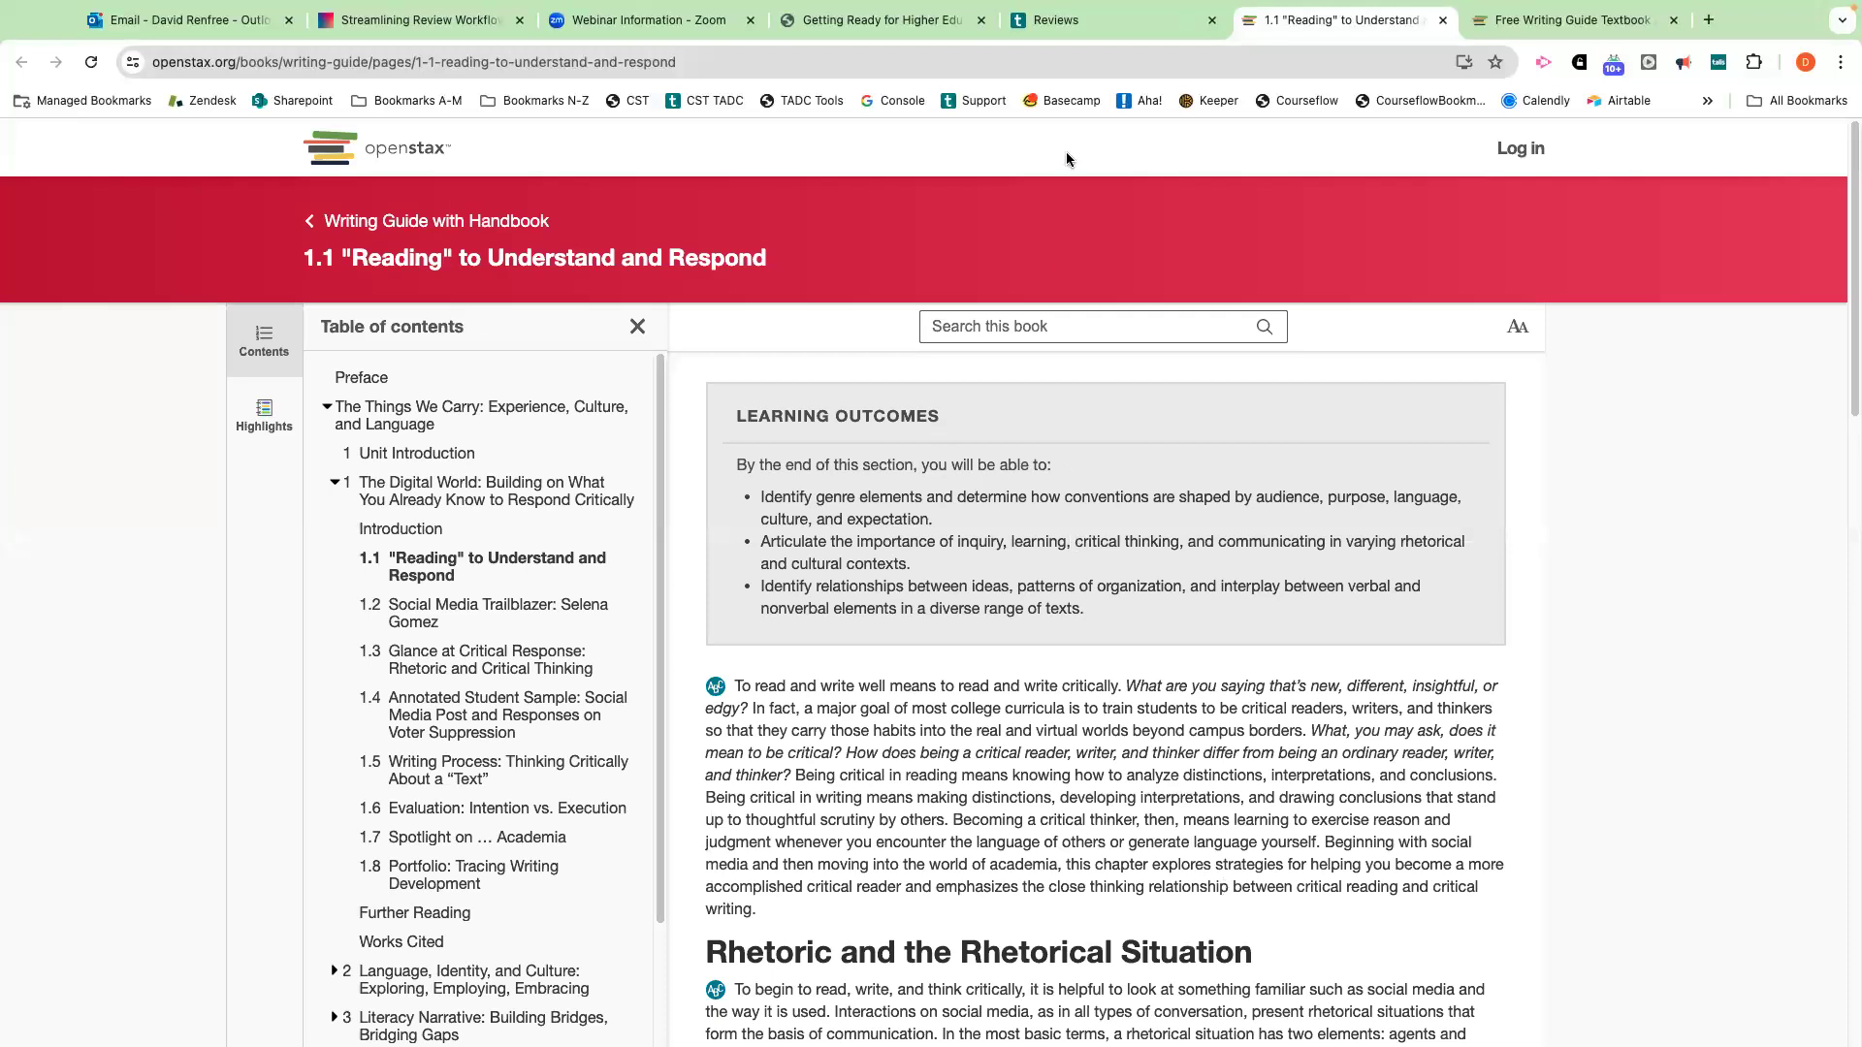
left_click(1059, 22)
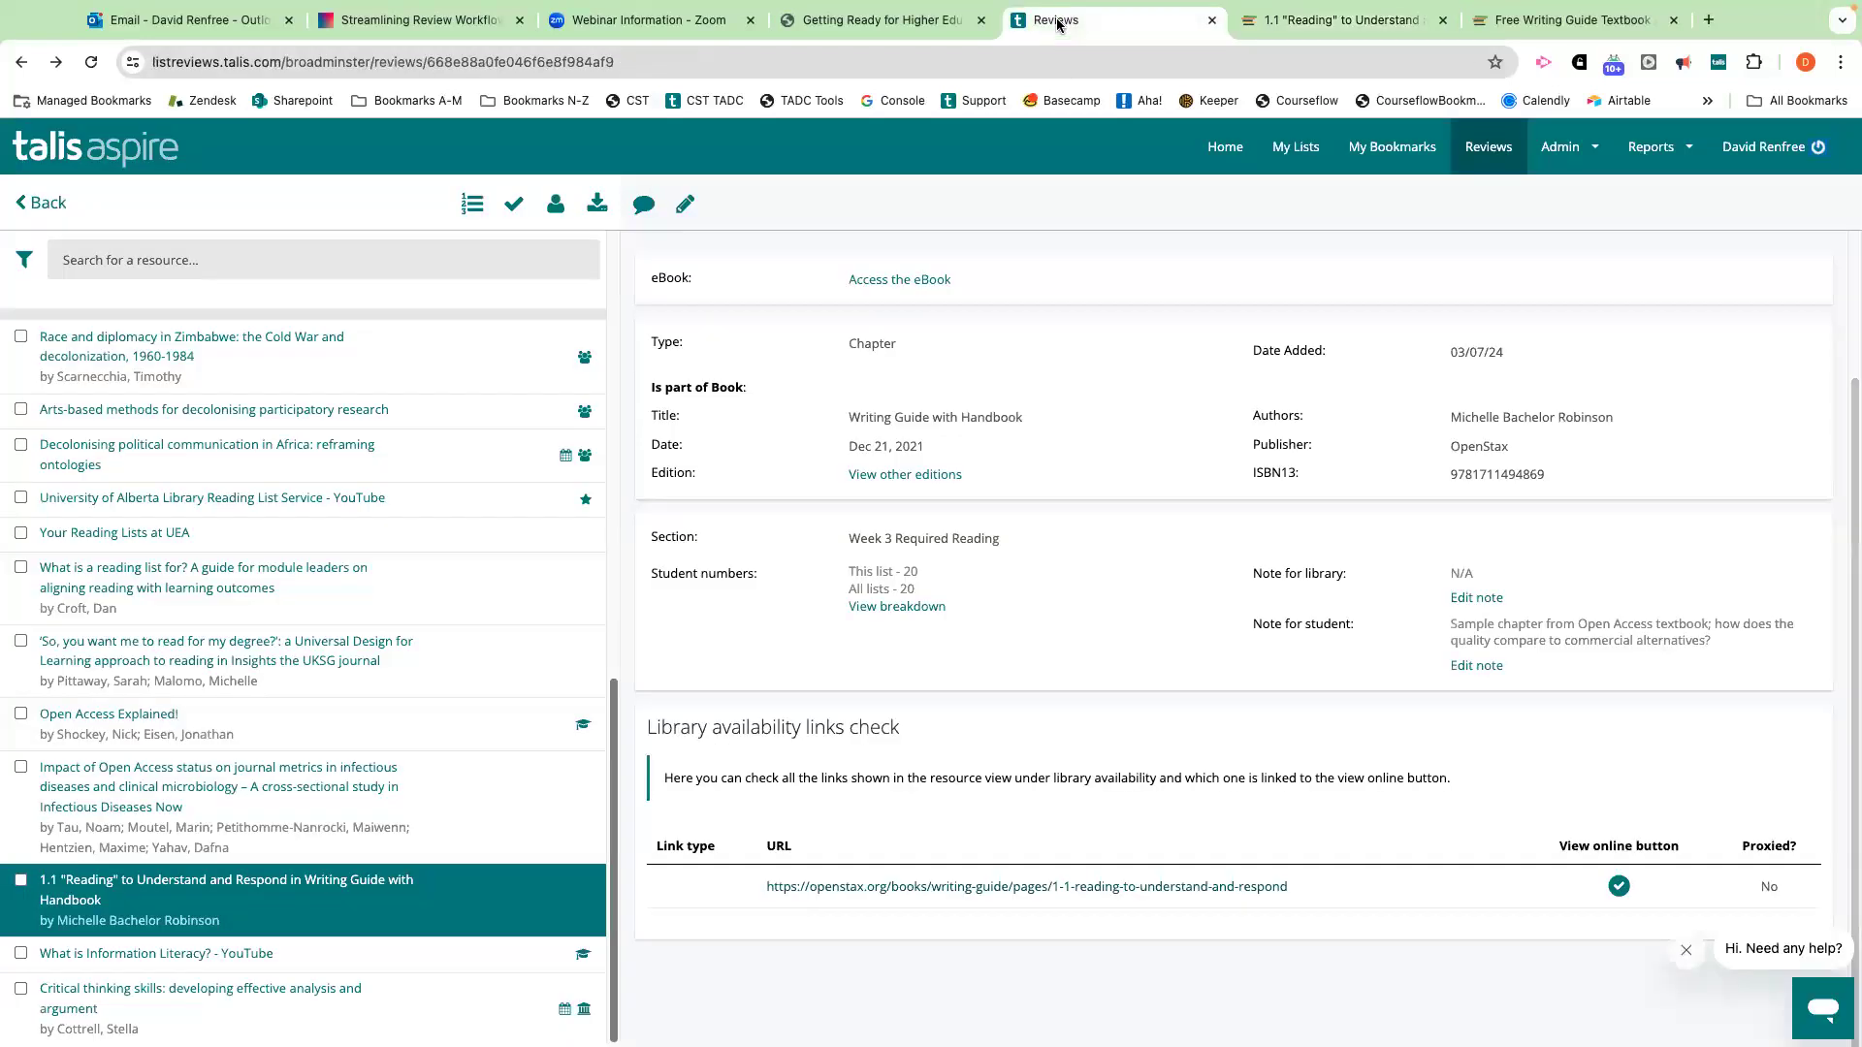
left_click(456, 664)
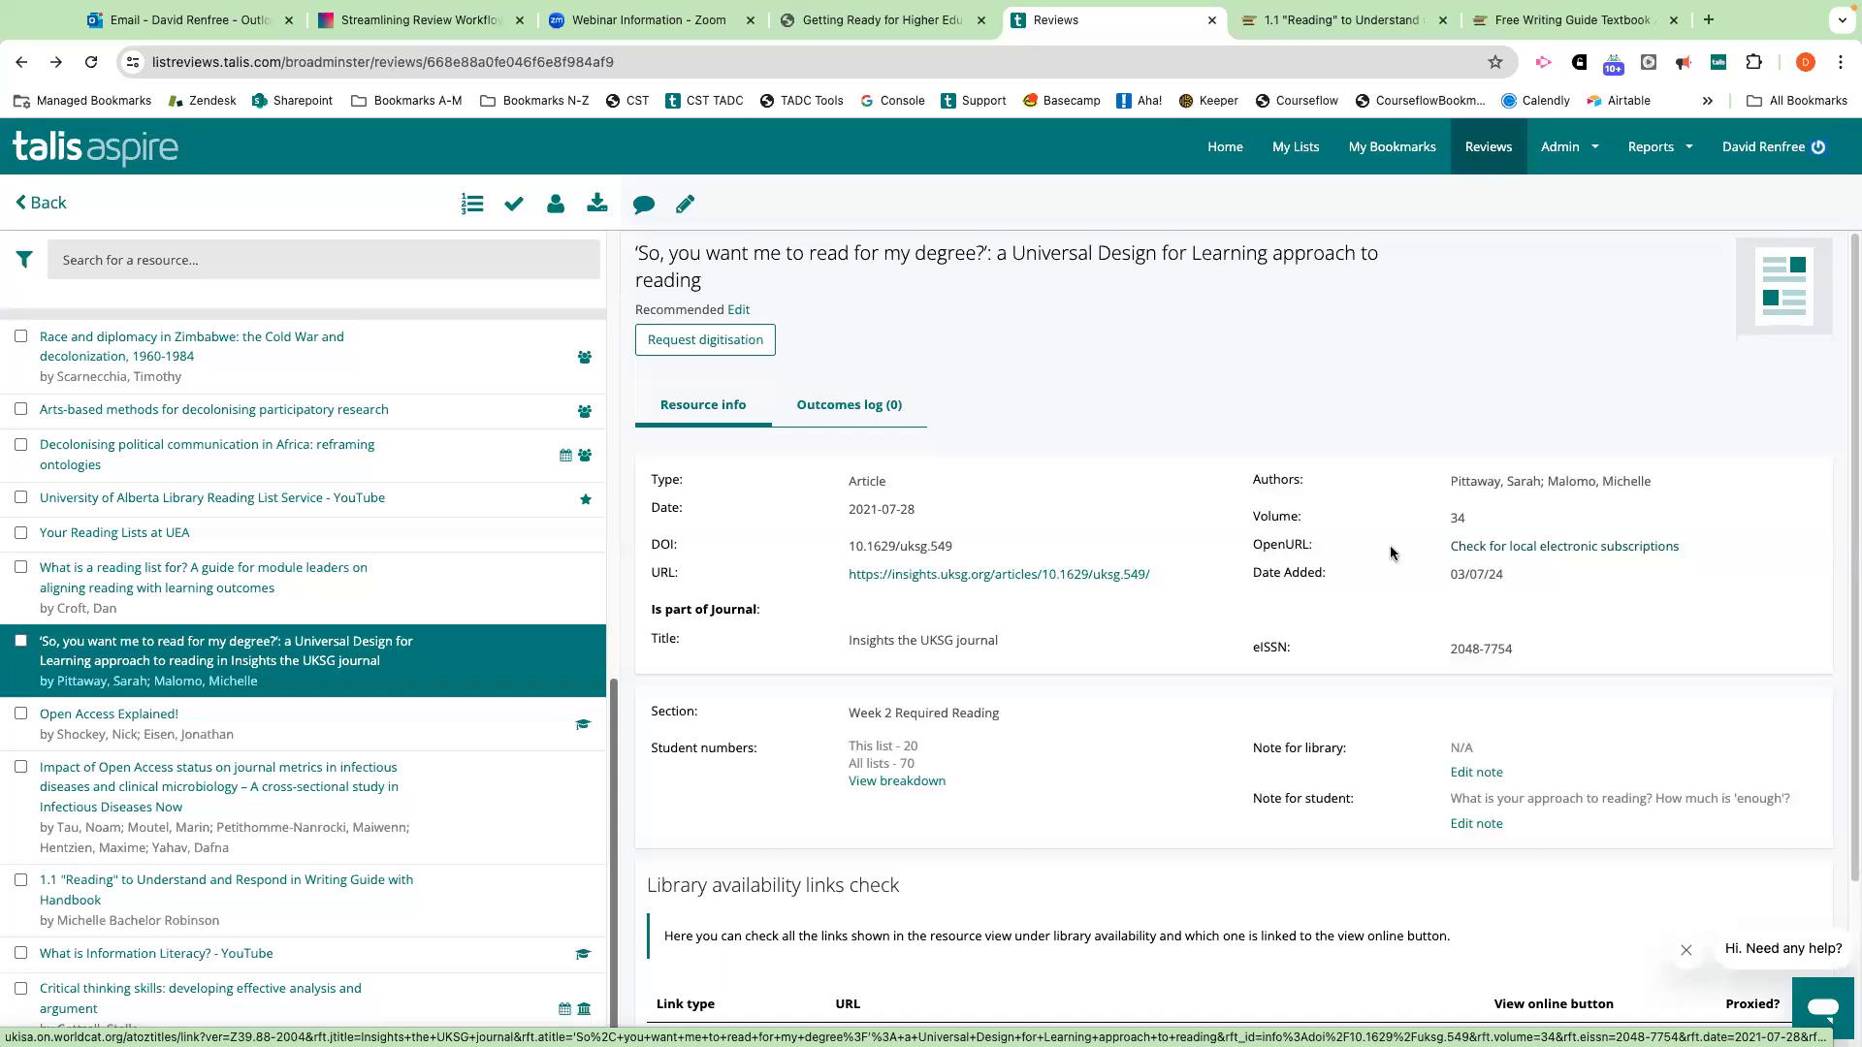
scroll(1301, 543, "down", 3)
scroll(1286, 548, "down", 1)
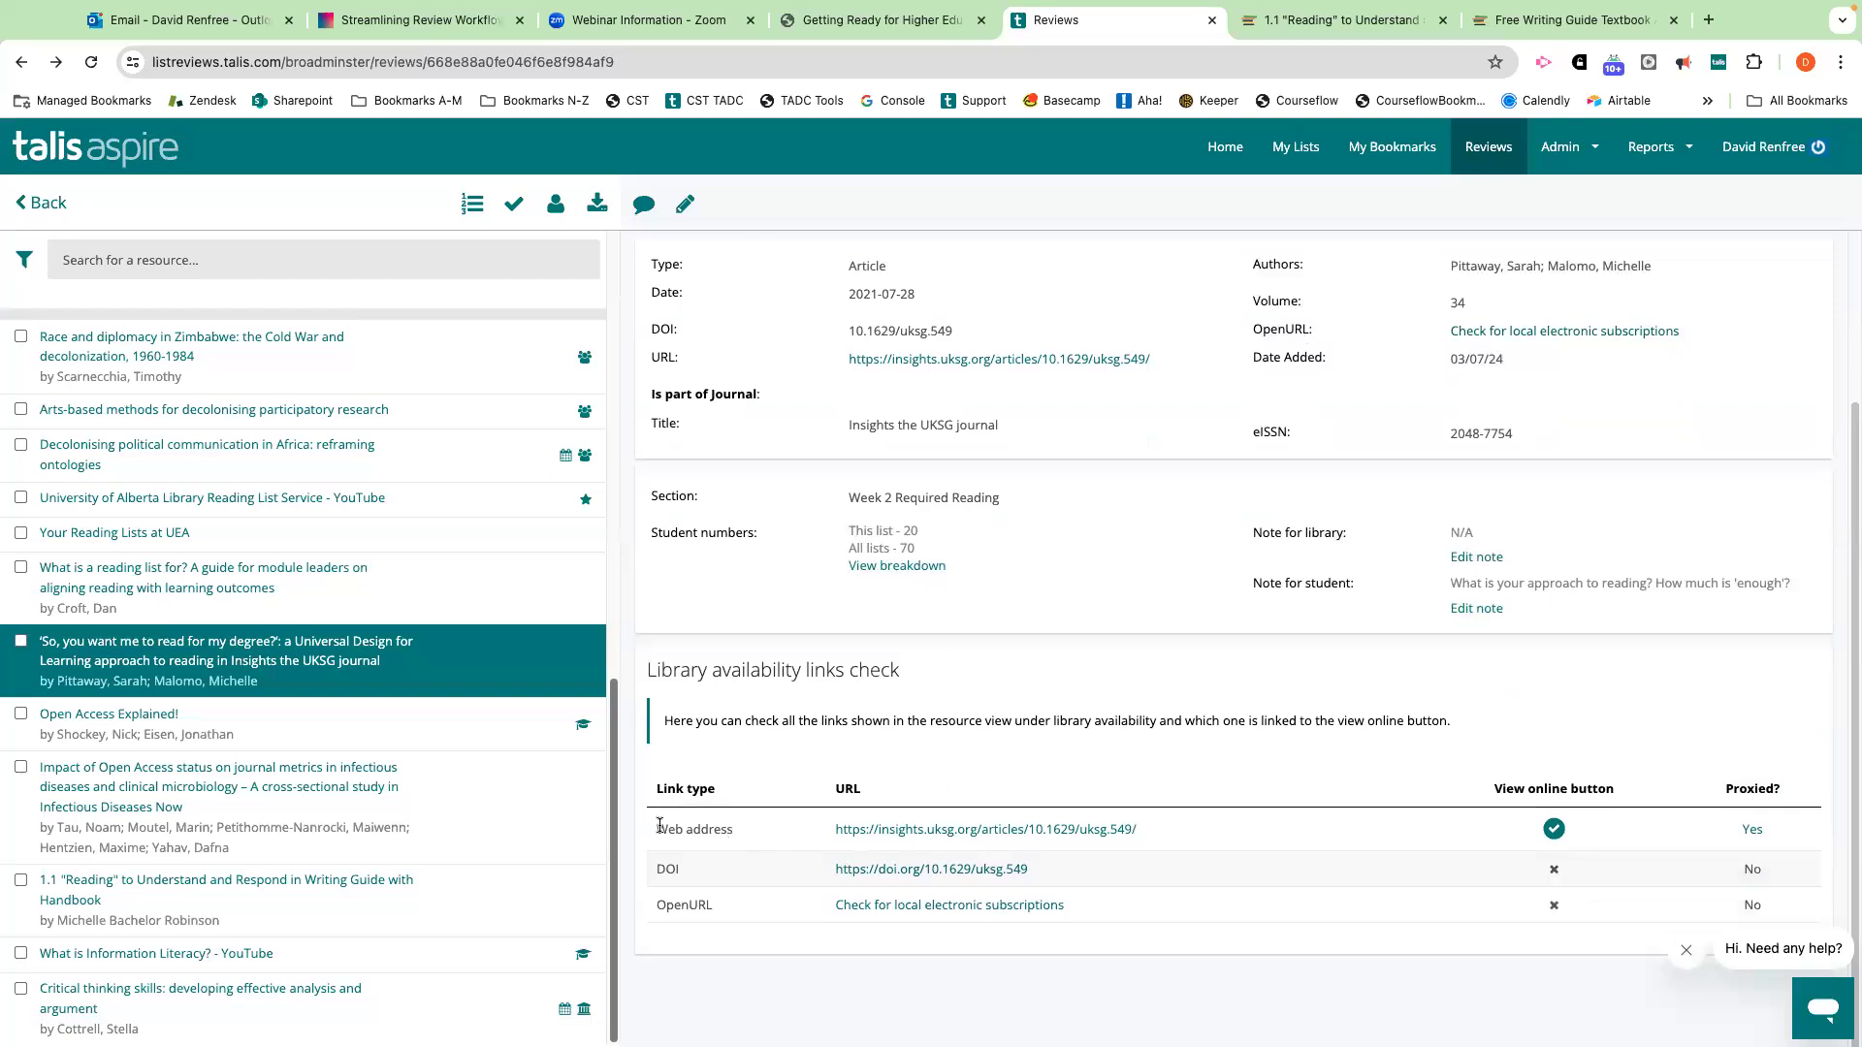
left_click_drag(656, 830, 726, 829)
left_click(723, 830)
scroll(1079, 632, "up", 3)
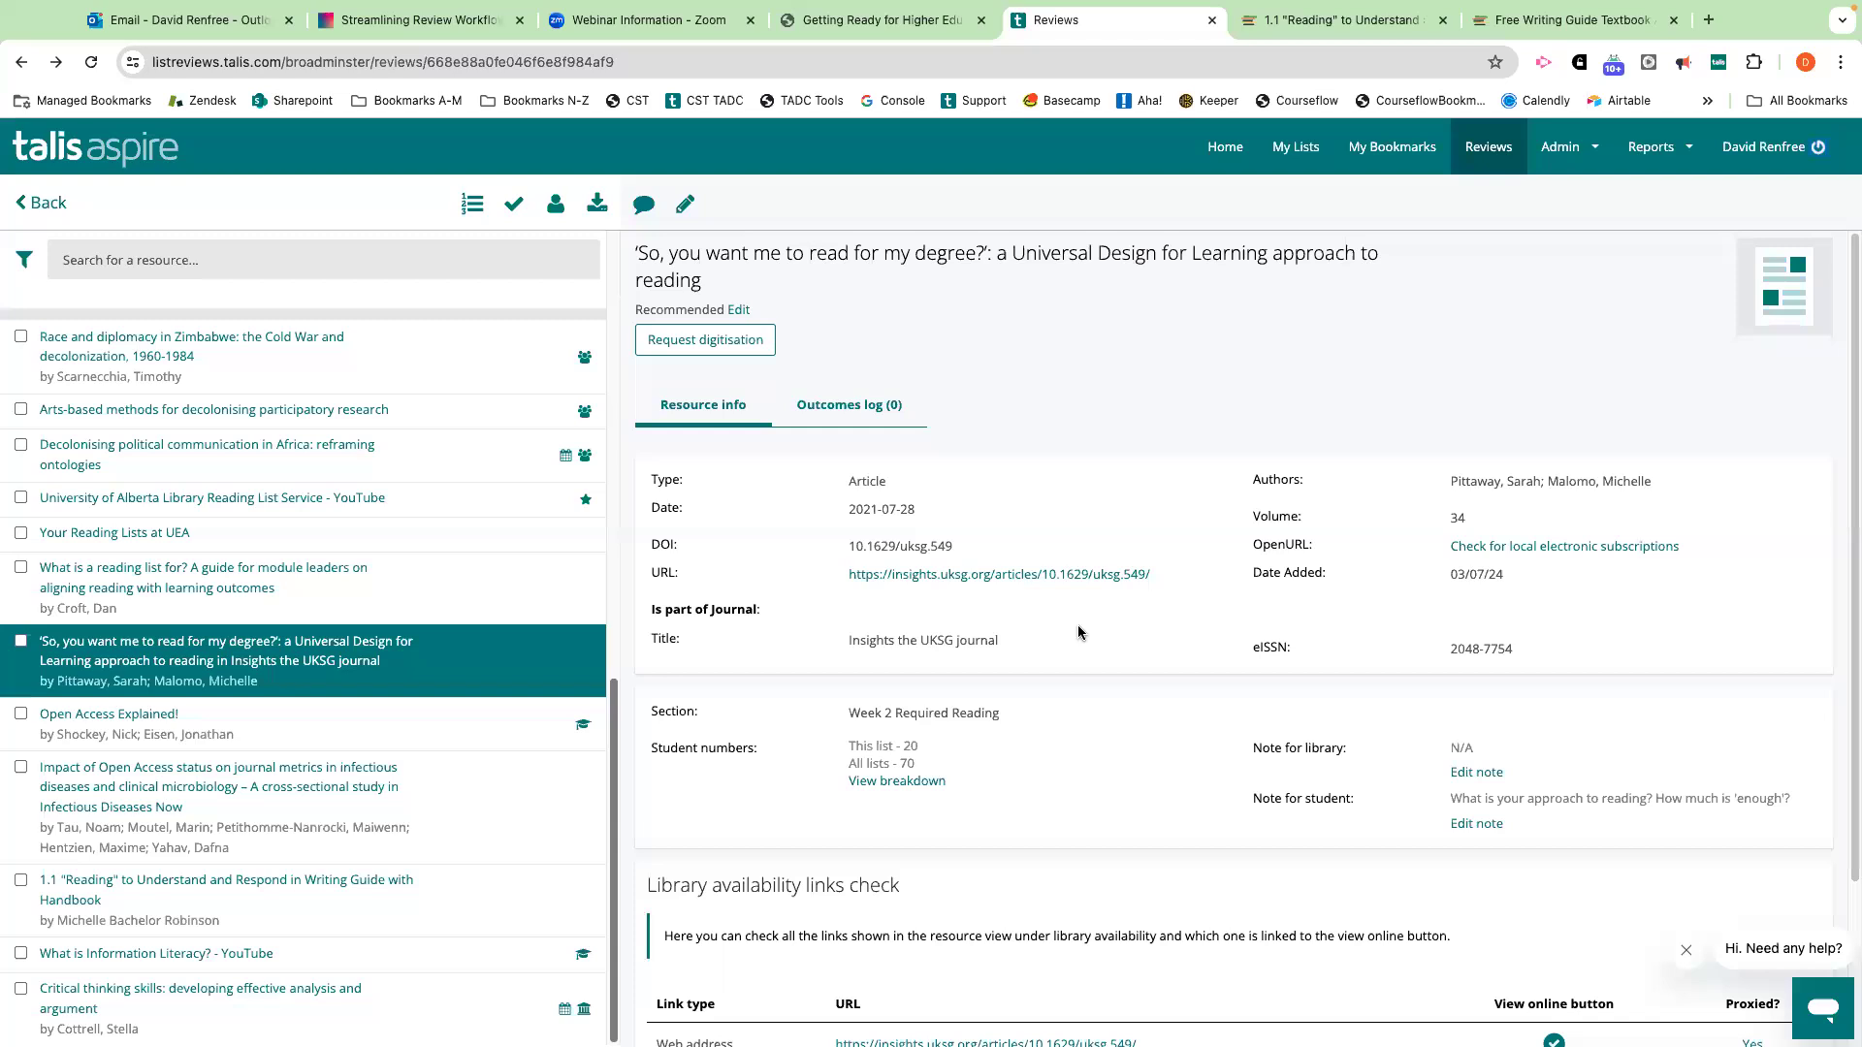
View the importance options of the Universal Design for Learning article and cancel without changing the setting.
left_click(739, 310)
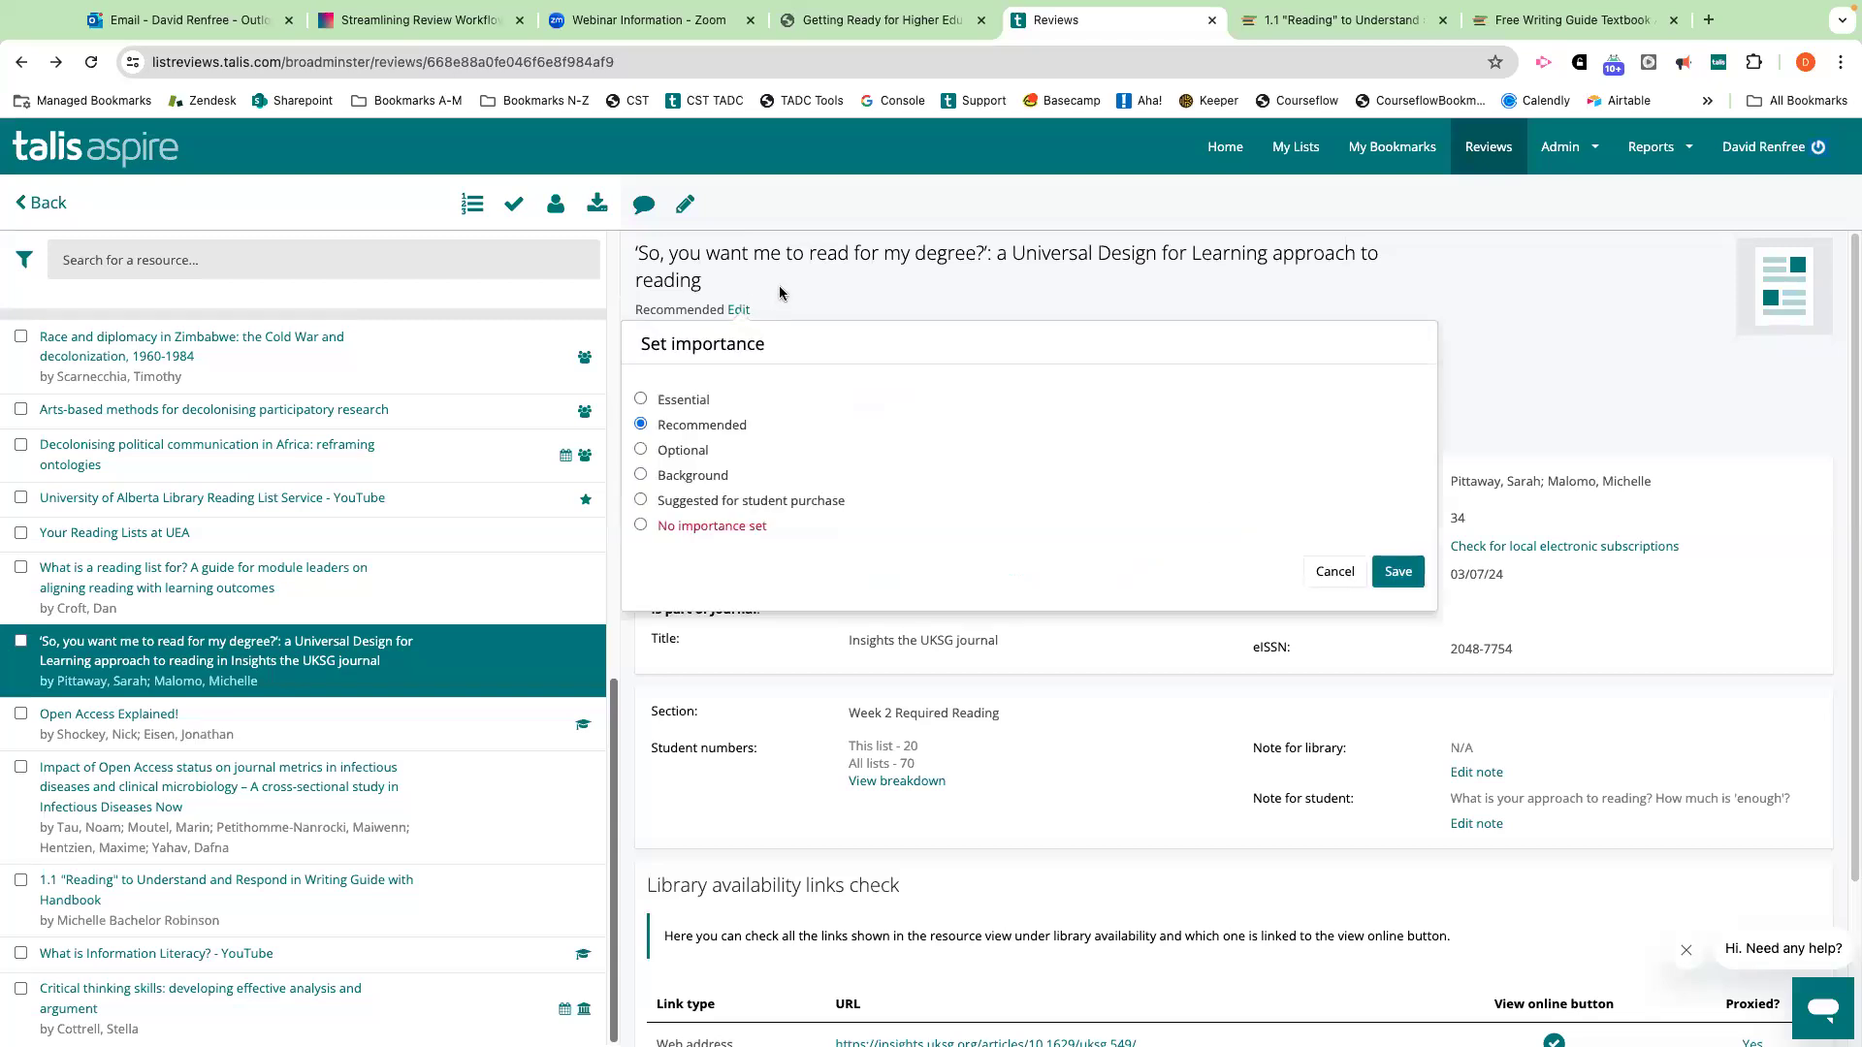
left_click(1319, 569)
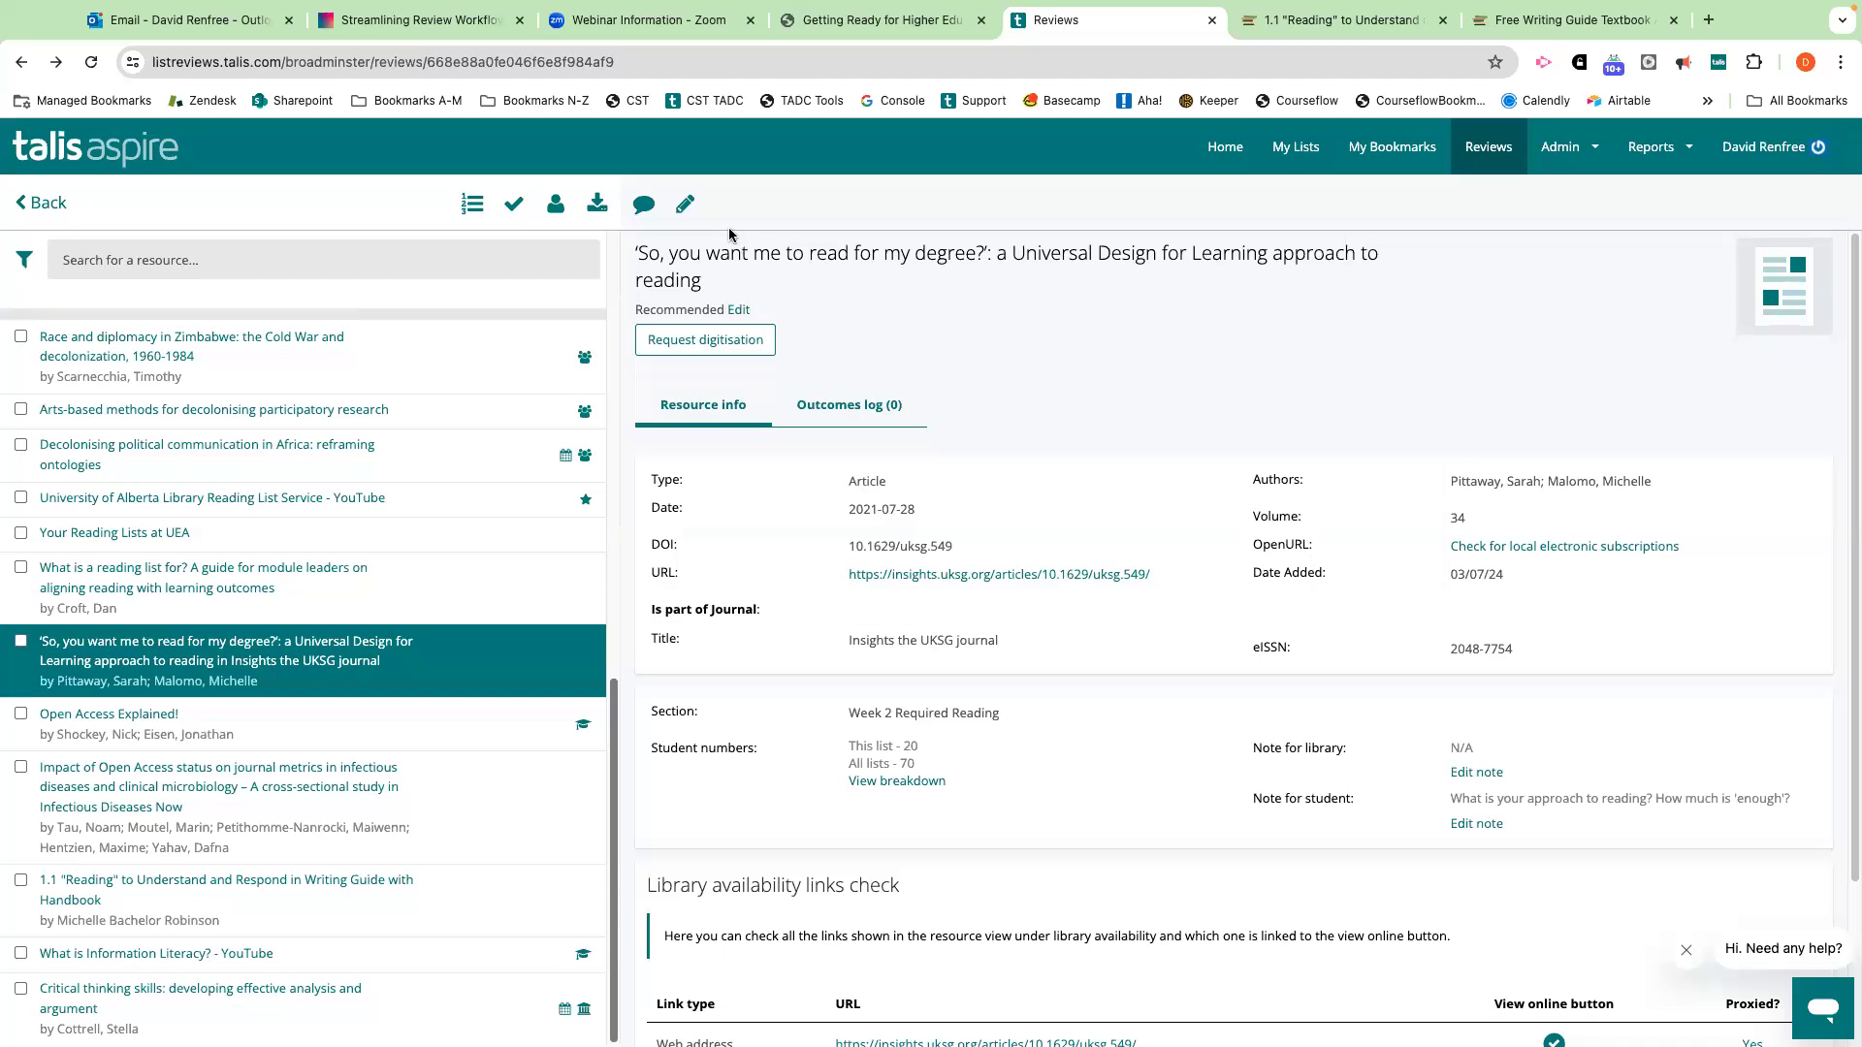
scroll(776, 350, "down", 2)
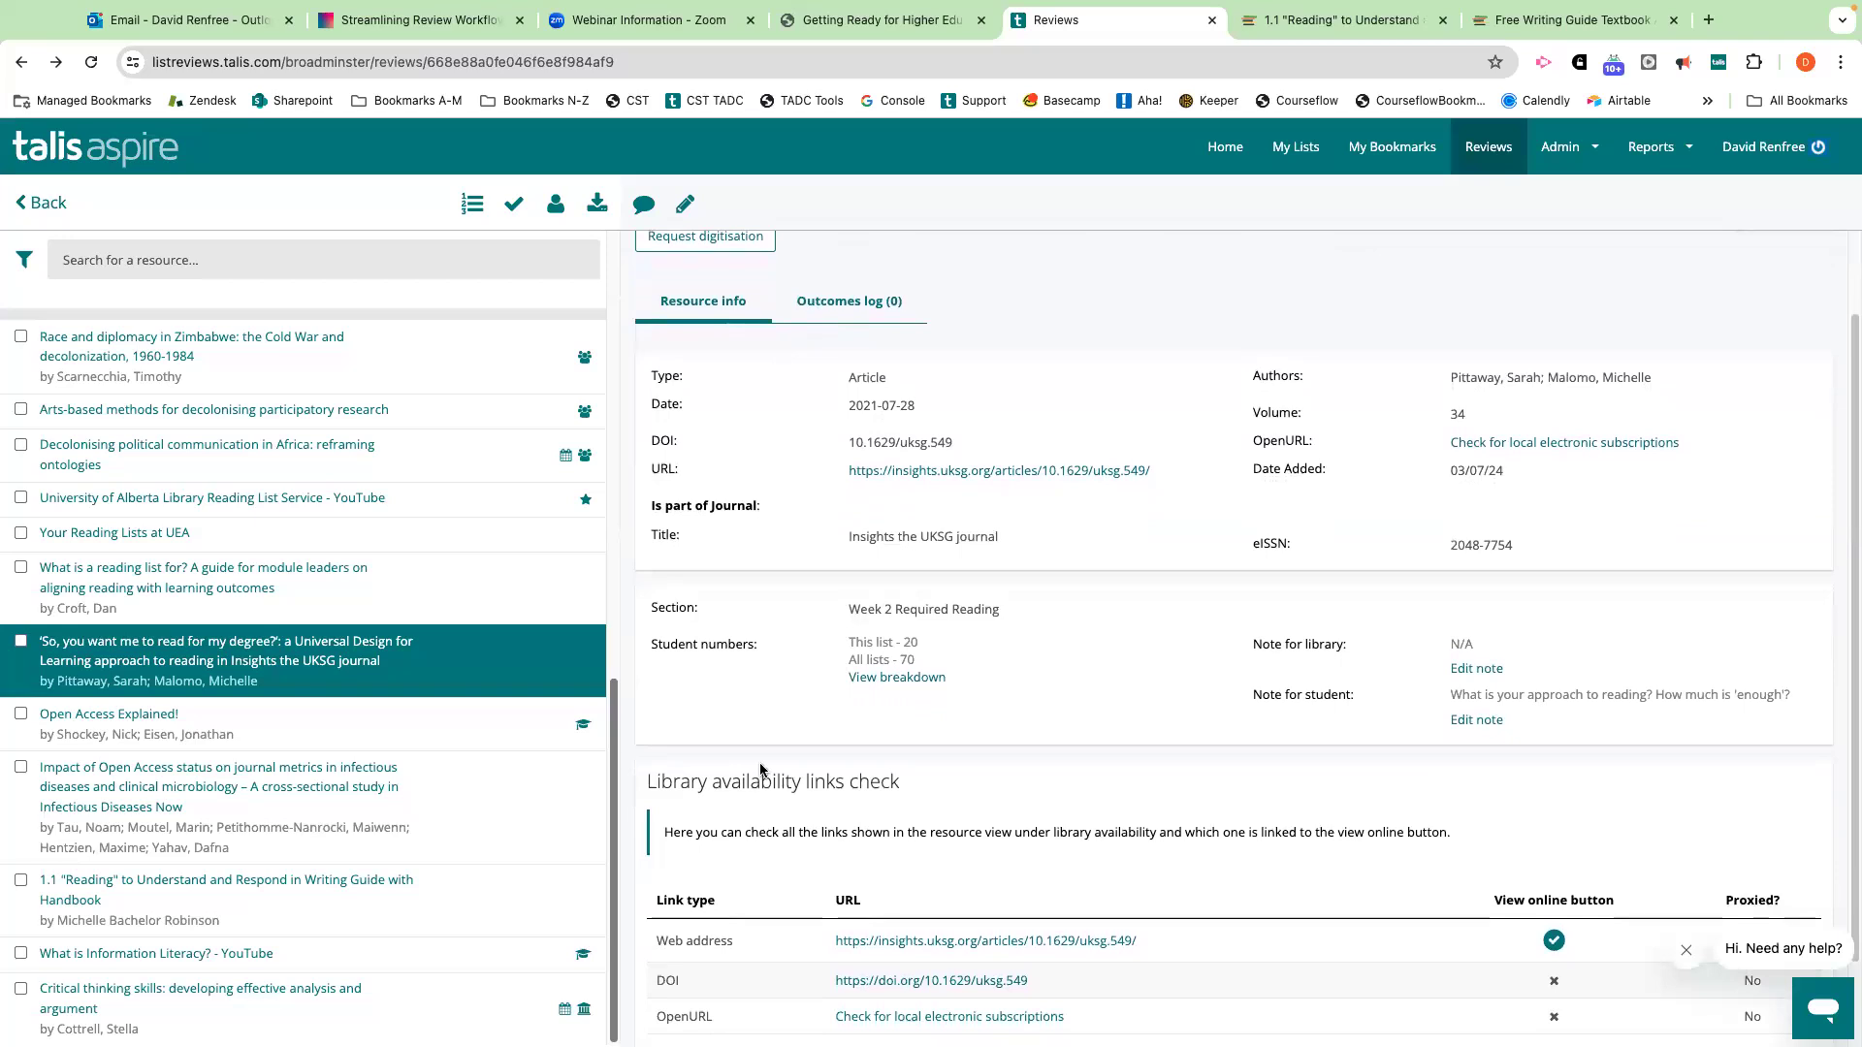
scroll(868, 737, "up", 2)
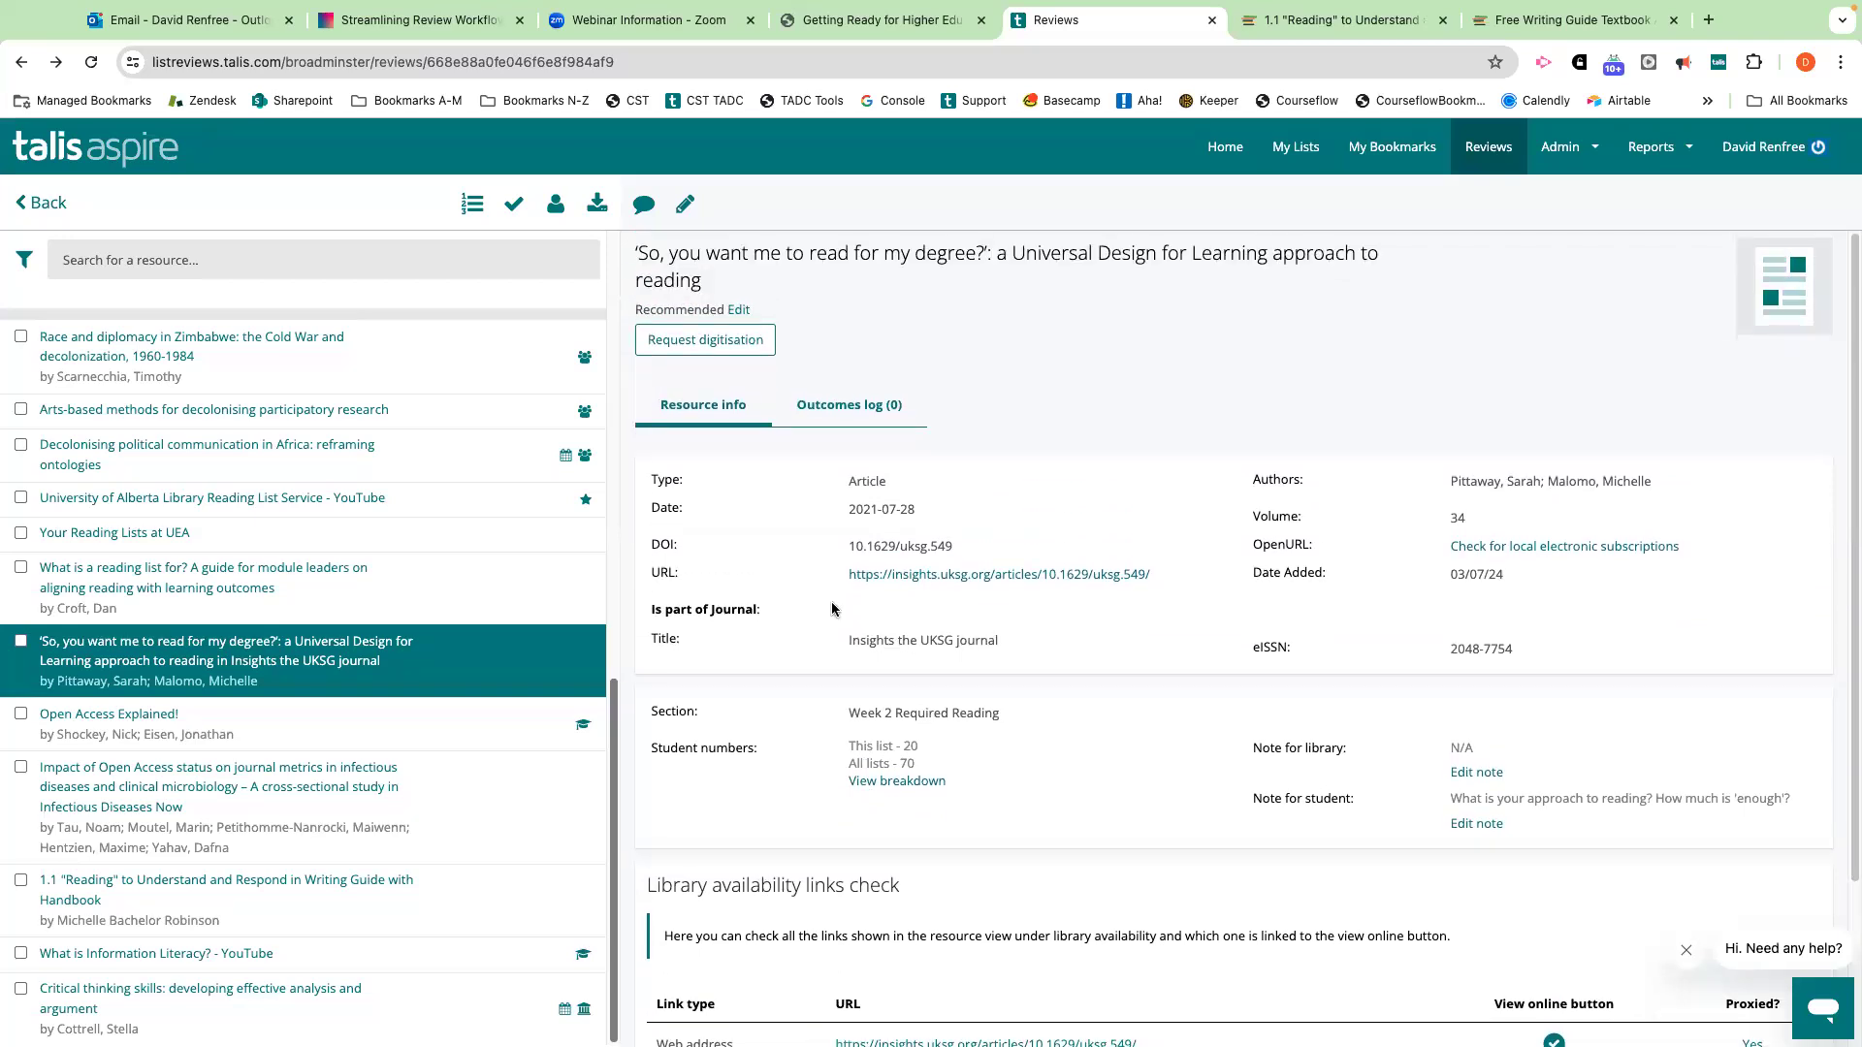
Edit the Universal Design for Learning article so its online resource link uses the DOI, and save it.
left_click(686, 212)
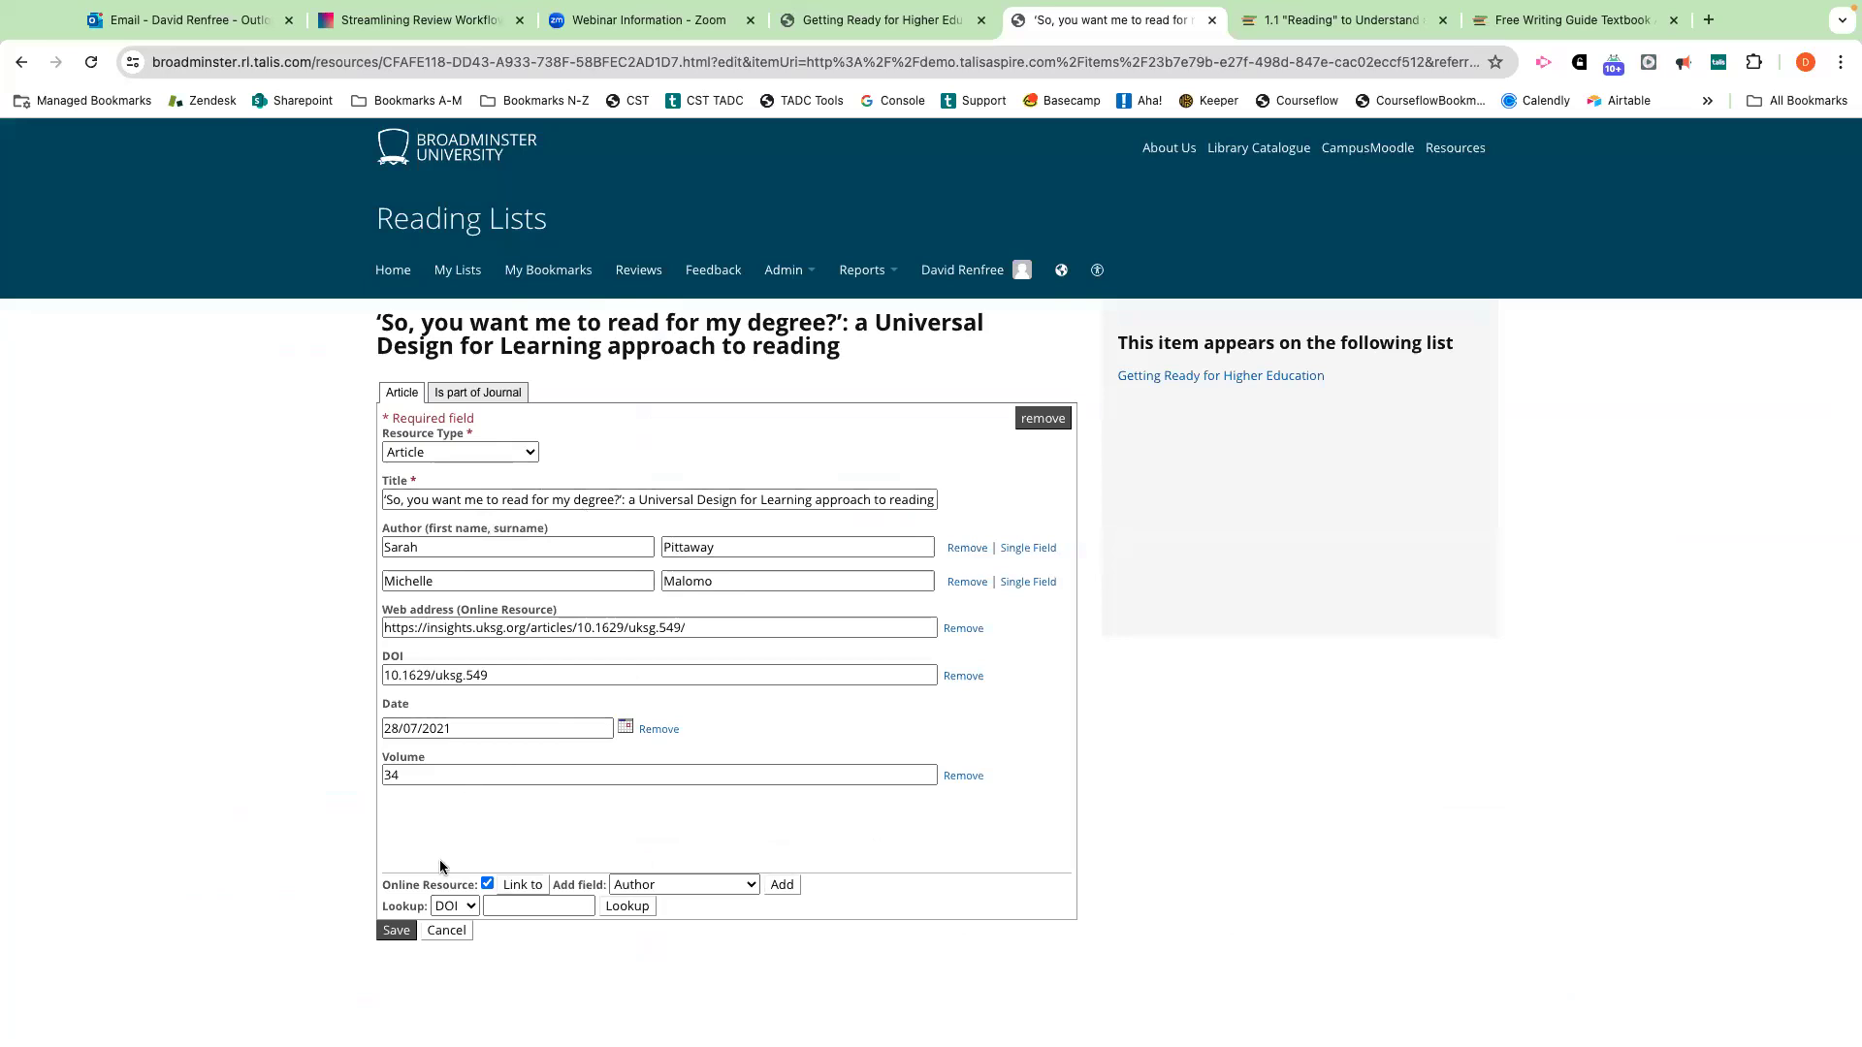
left_click(522, 886)
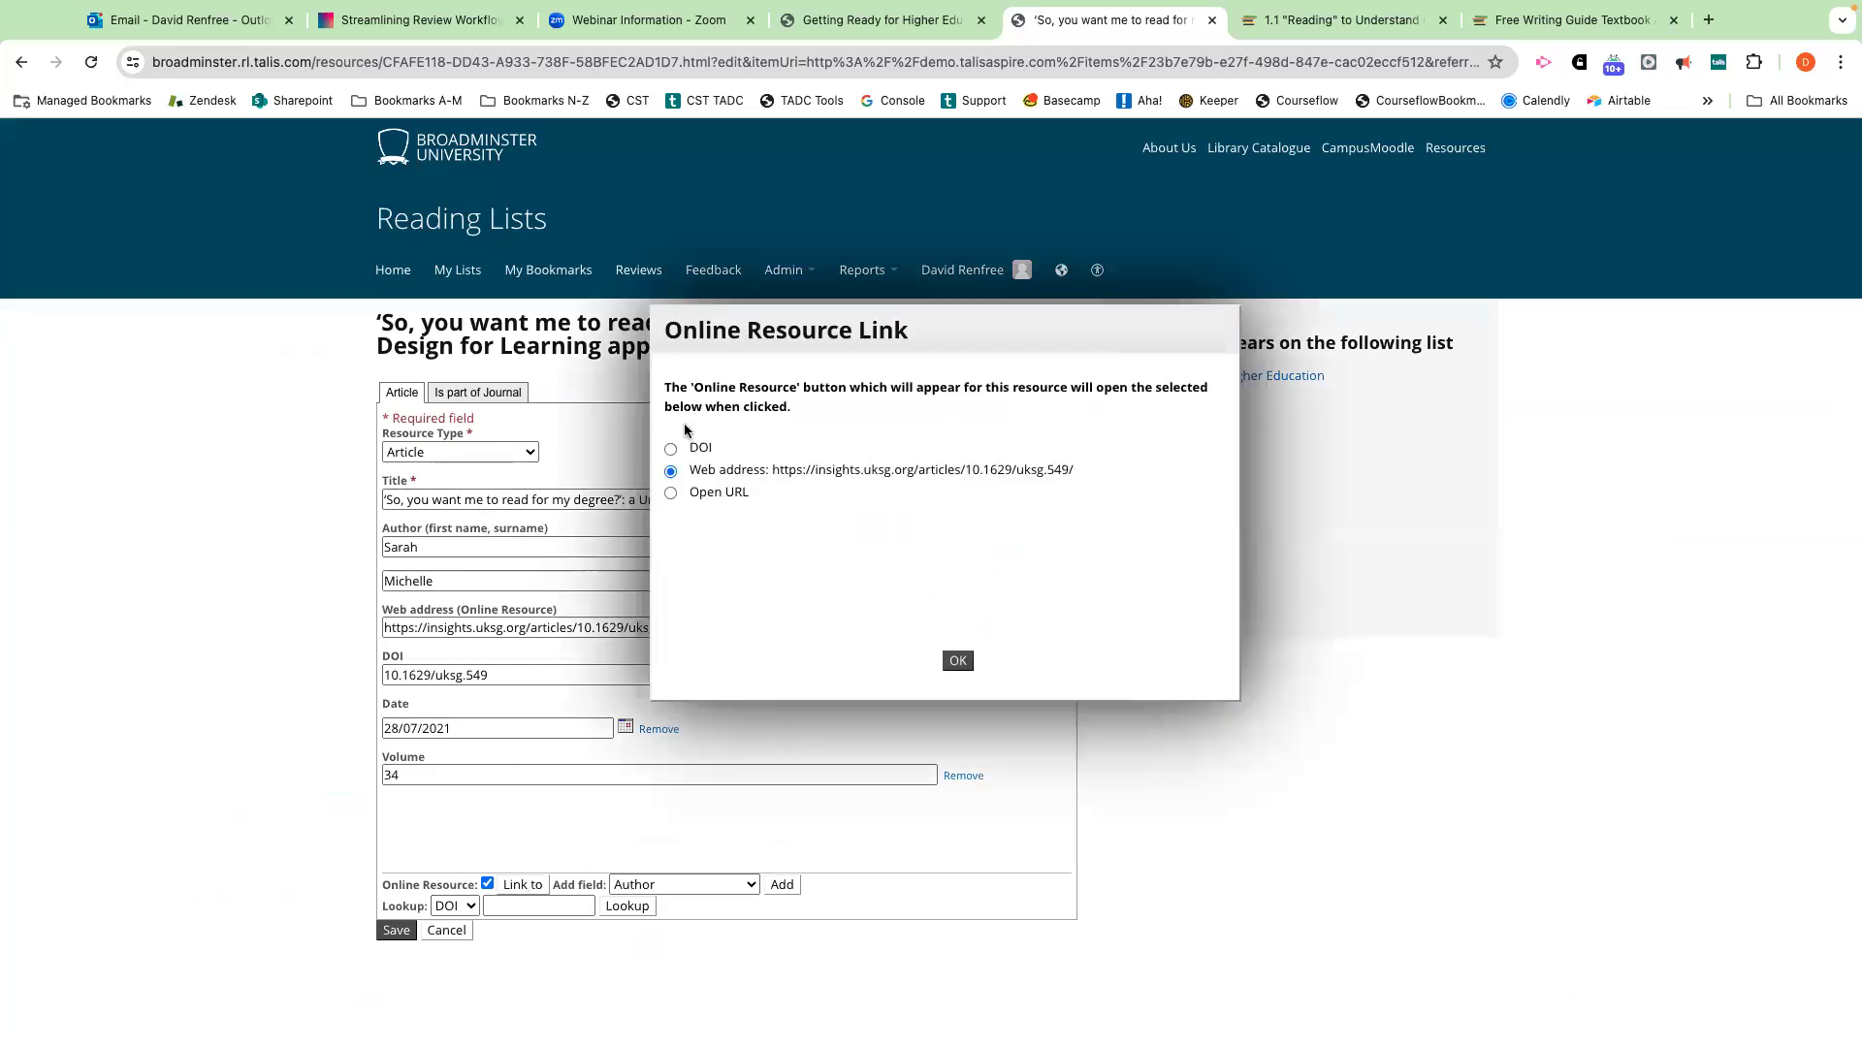
left_click(672, 449)
left_click(963, 661)
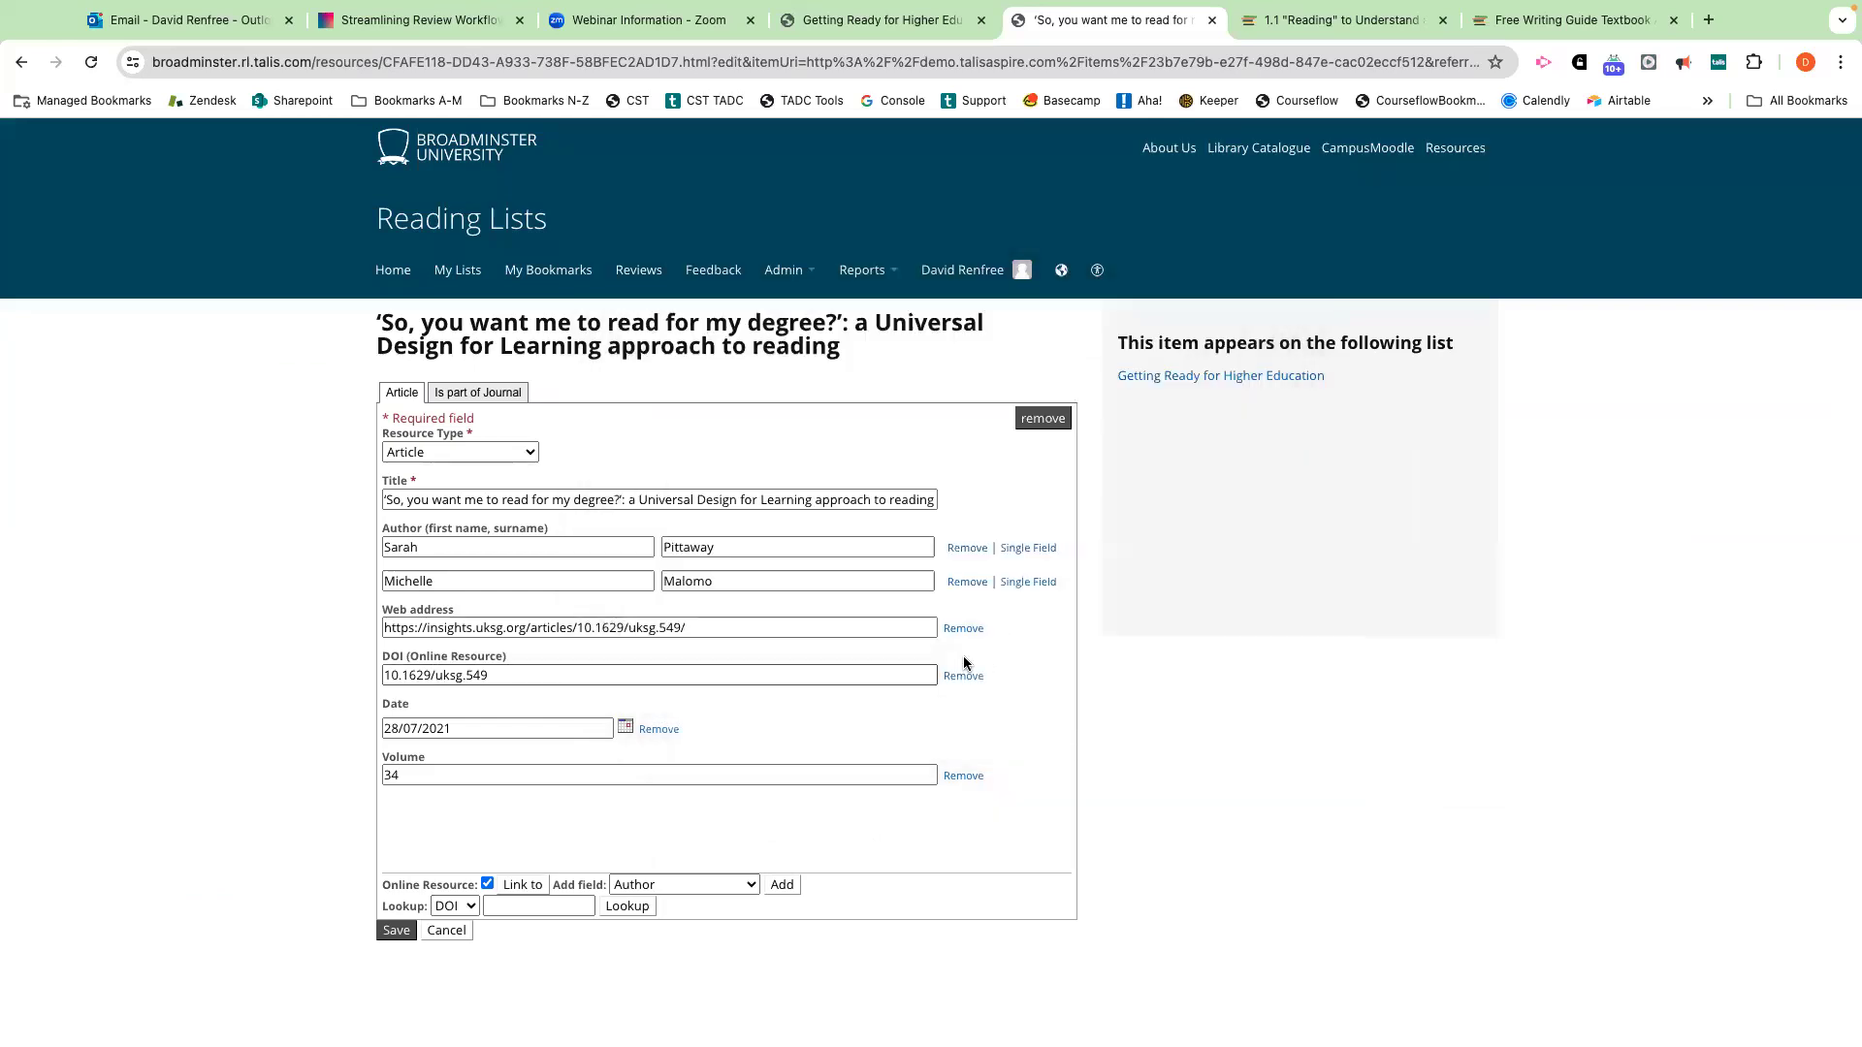
left_click(393, 933)
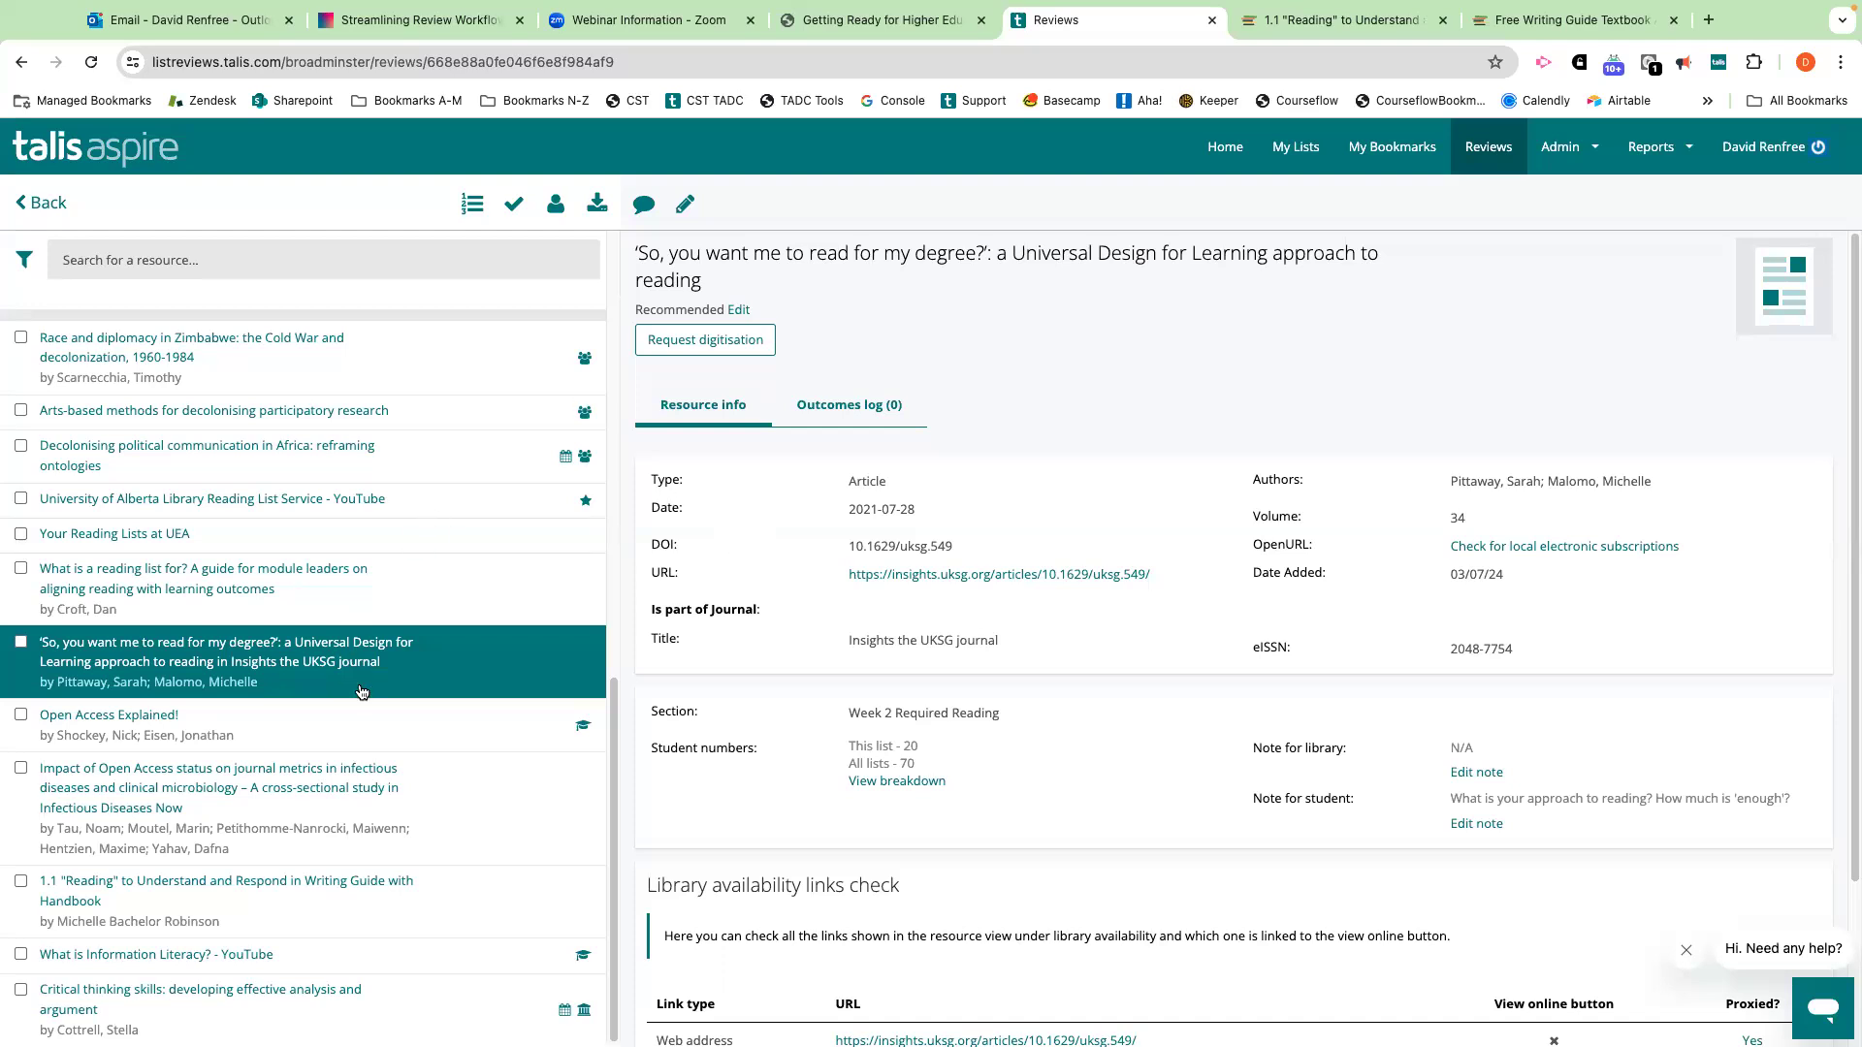
Examine the details and links of Open Access Explained!, and recheck the Universal Design for Learning article's library availability links.
left_click(421, 723)
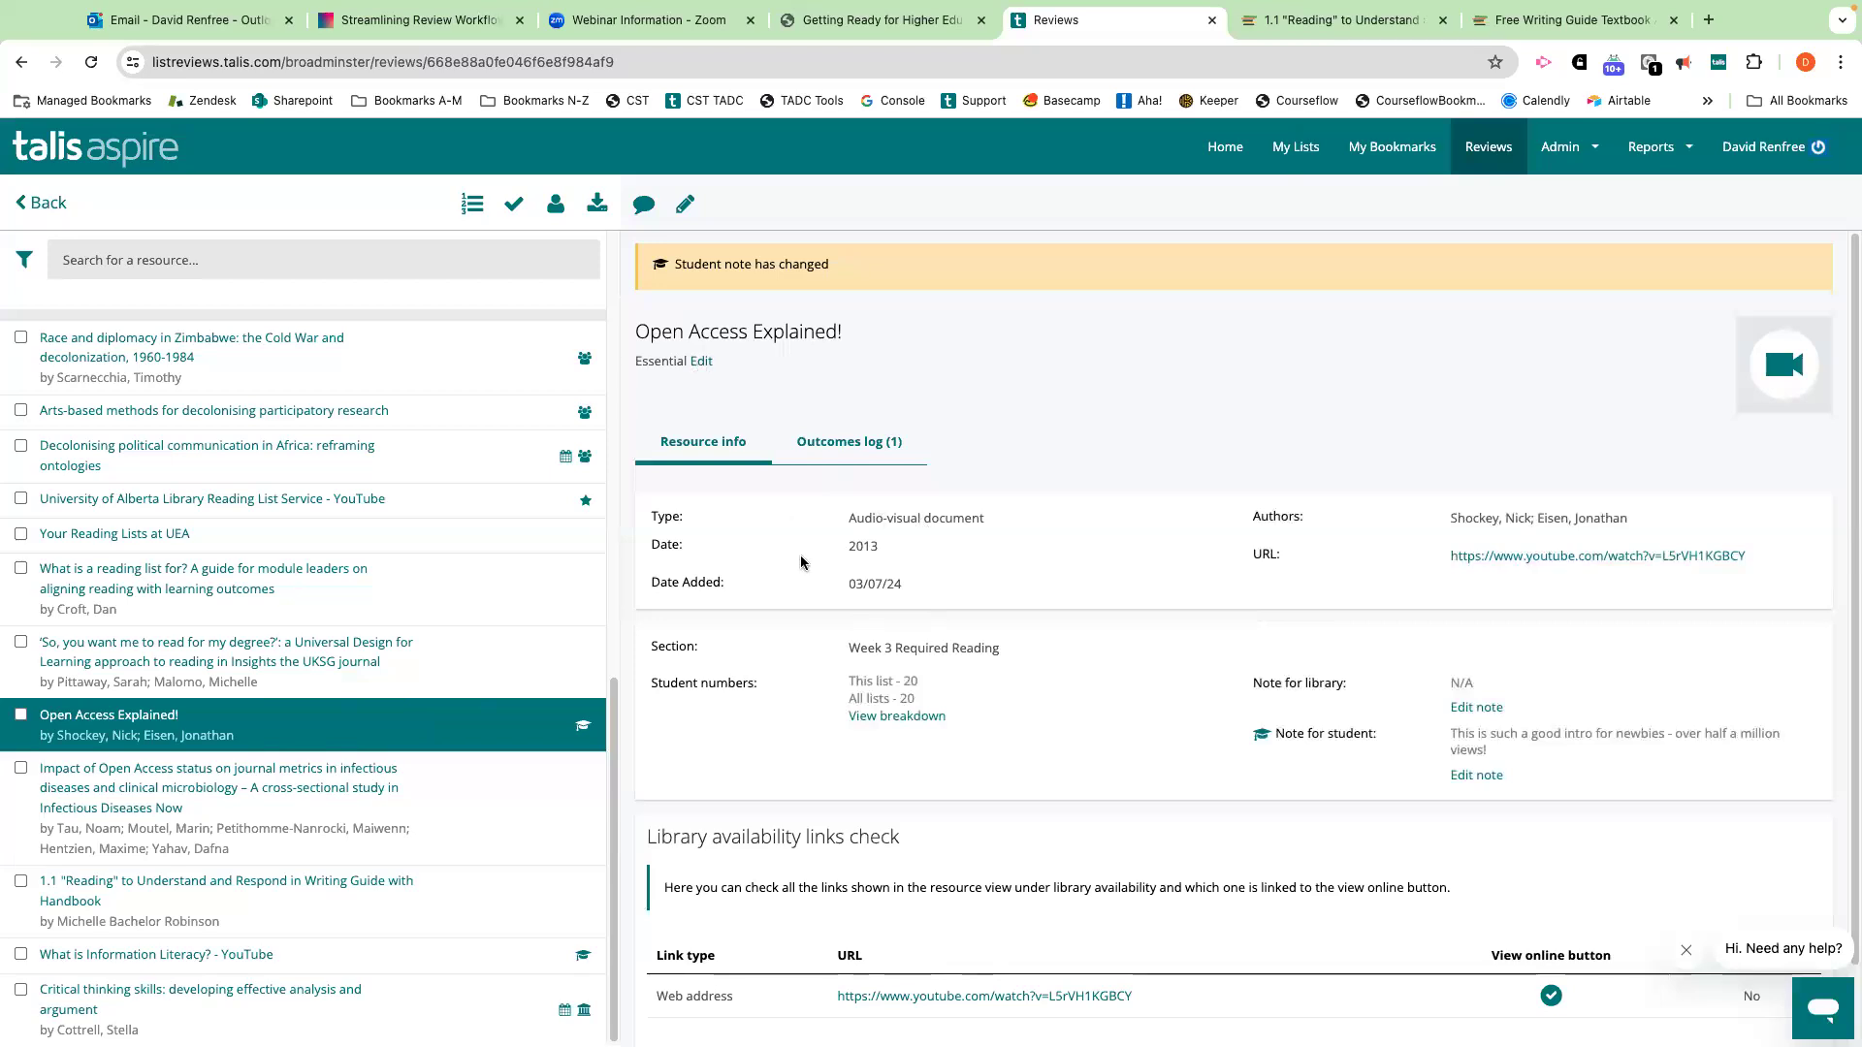
scroll(1118, 885, "down", 1)
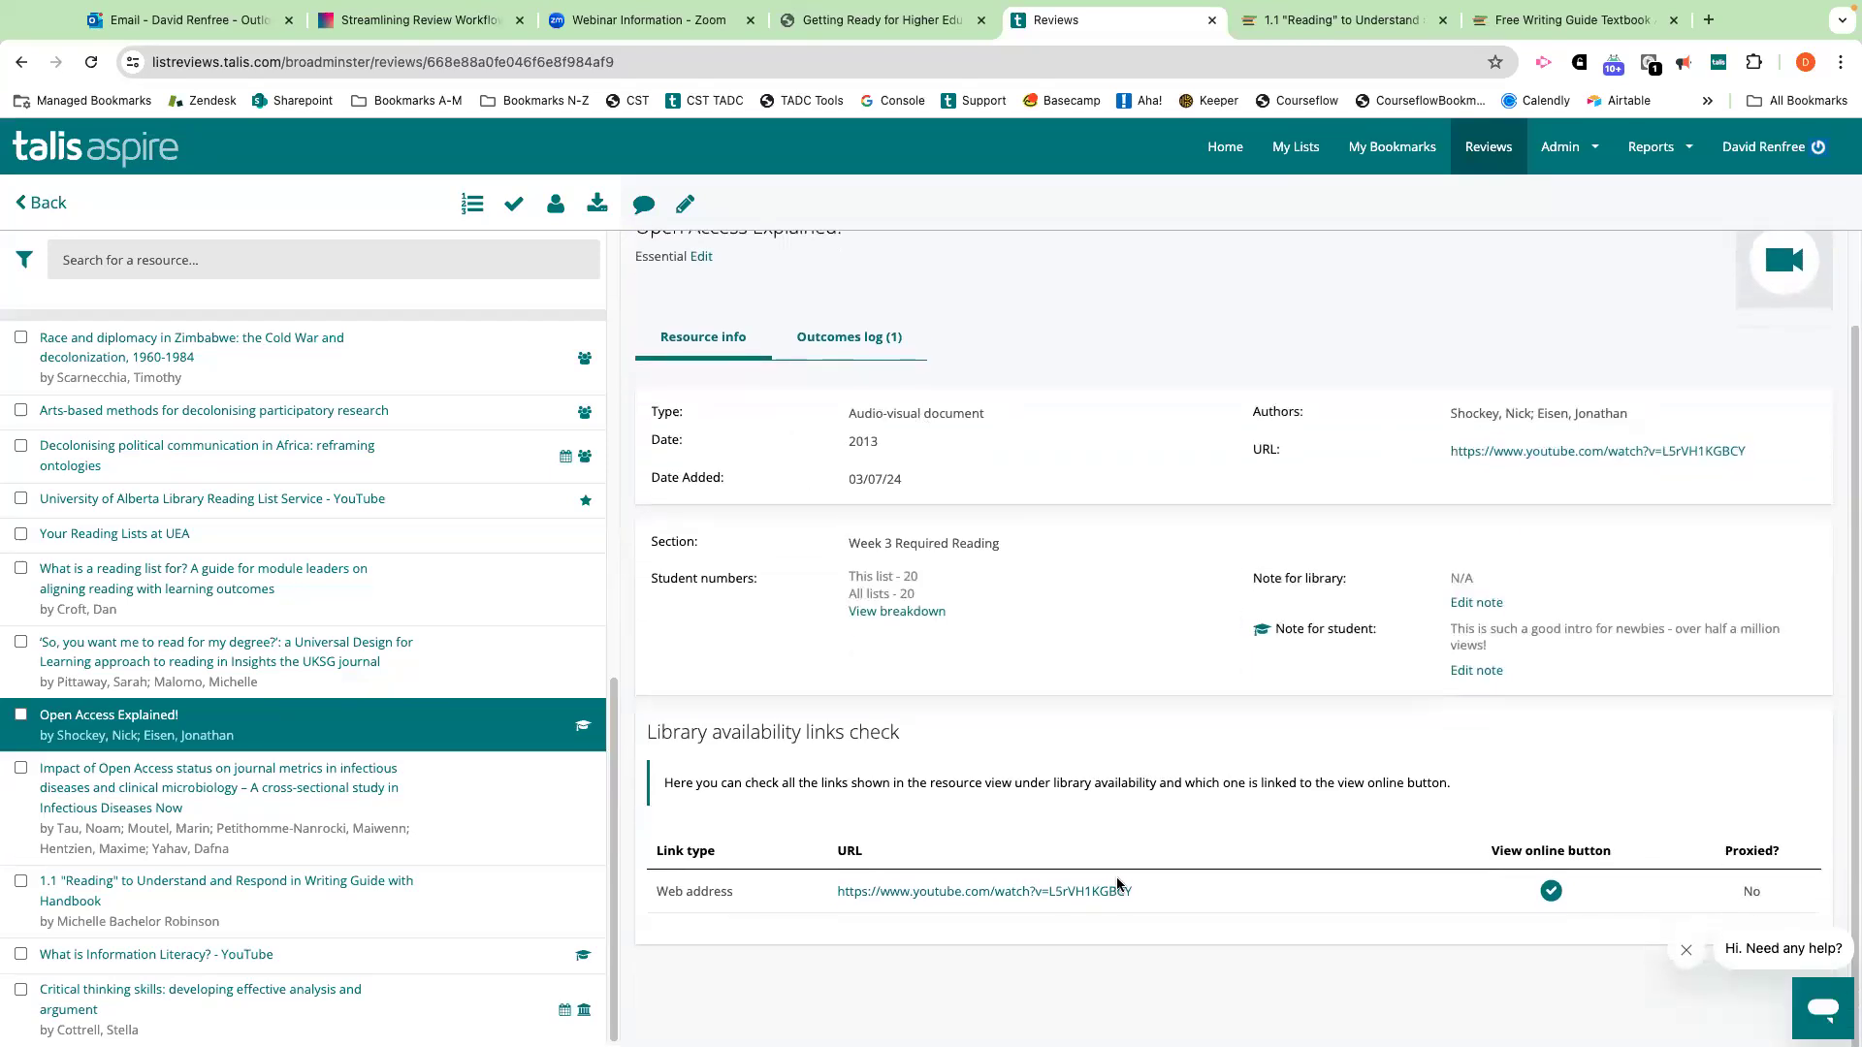
scroll(856, 355, "up", 1)
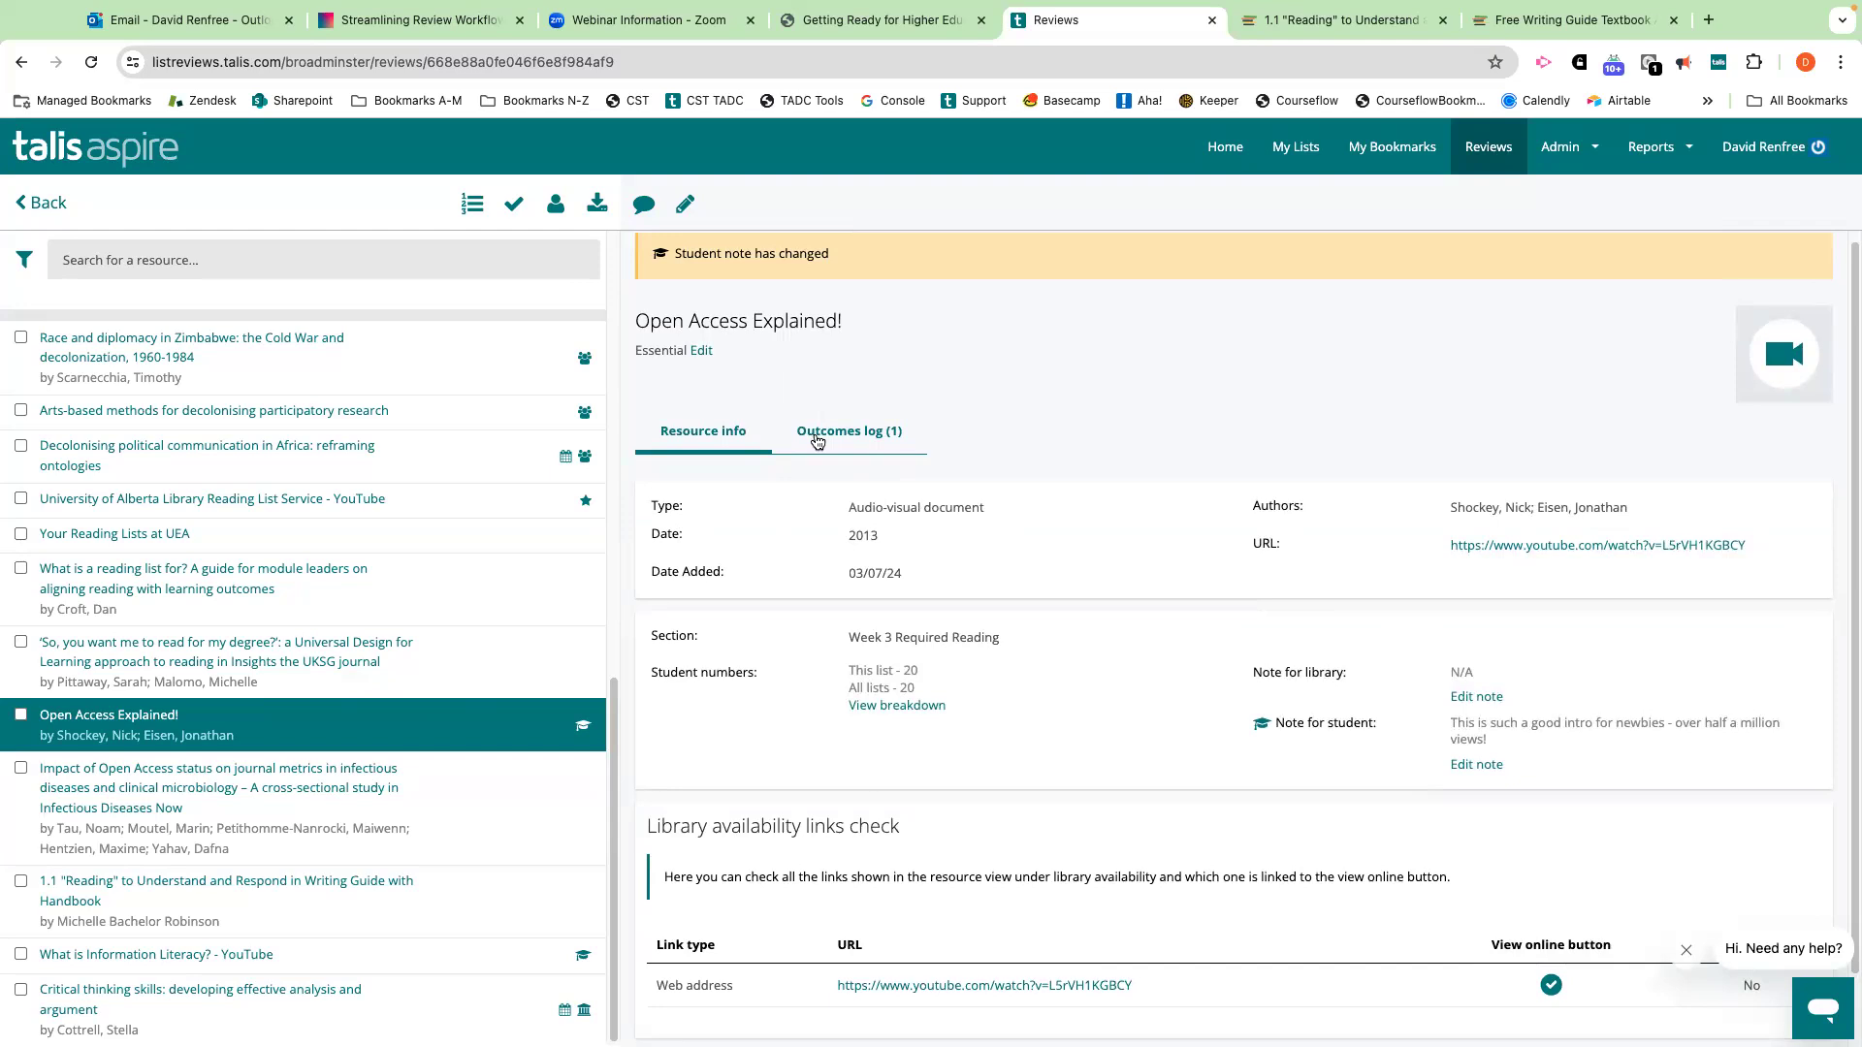
scroll(818, 442, "up", 1)
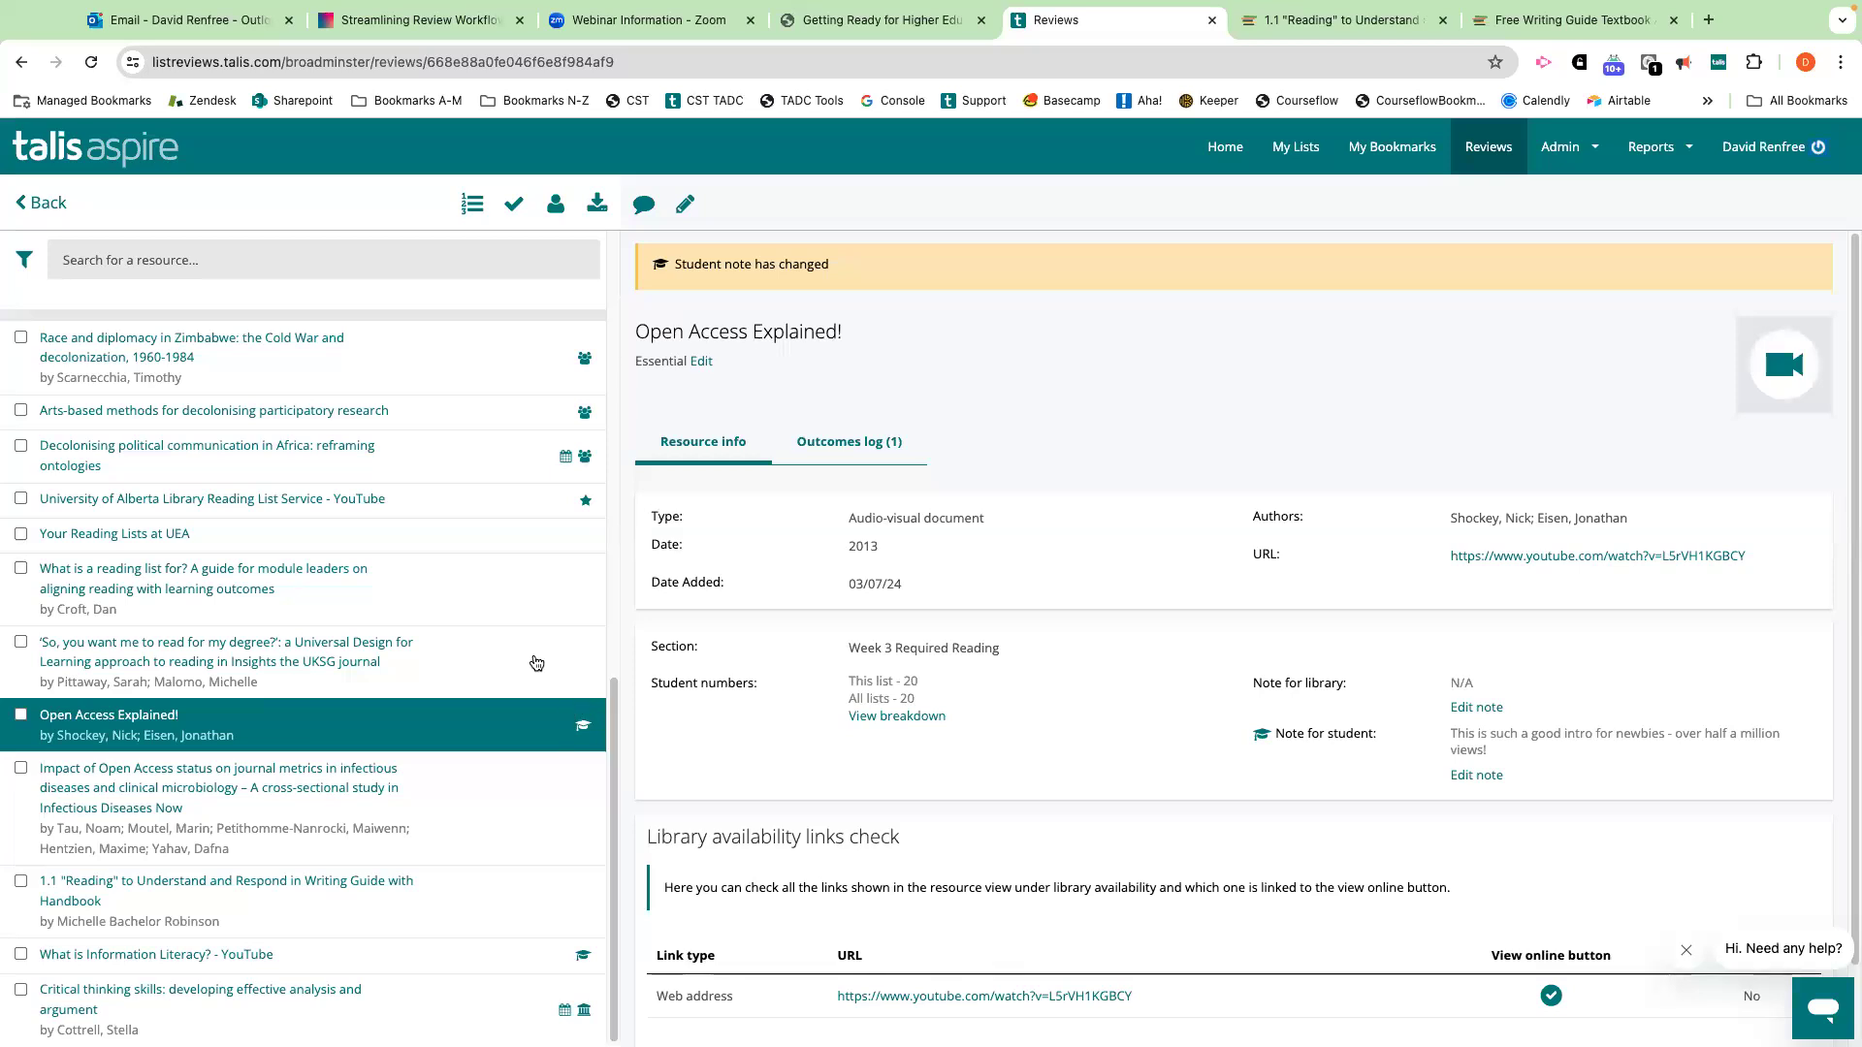
left_click(537, 663)
scroll(975, 674, "down", 1)
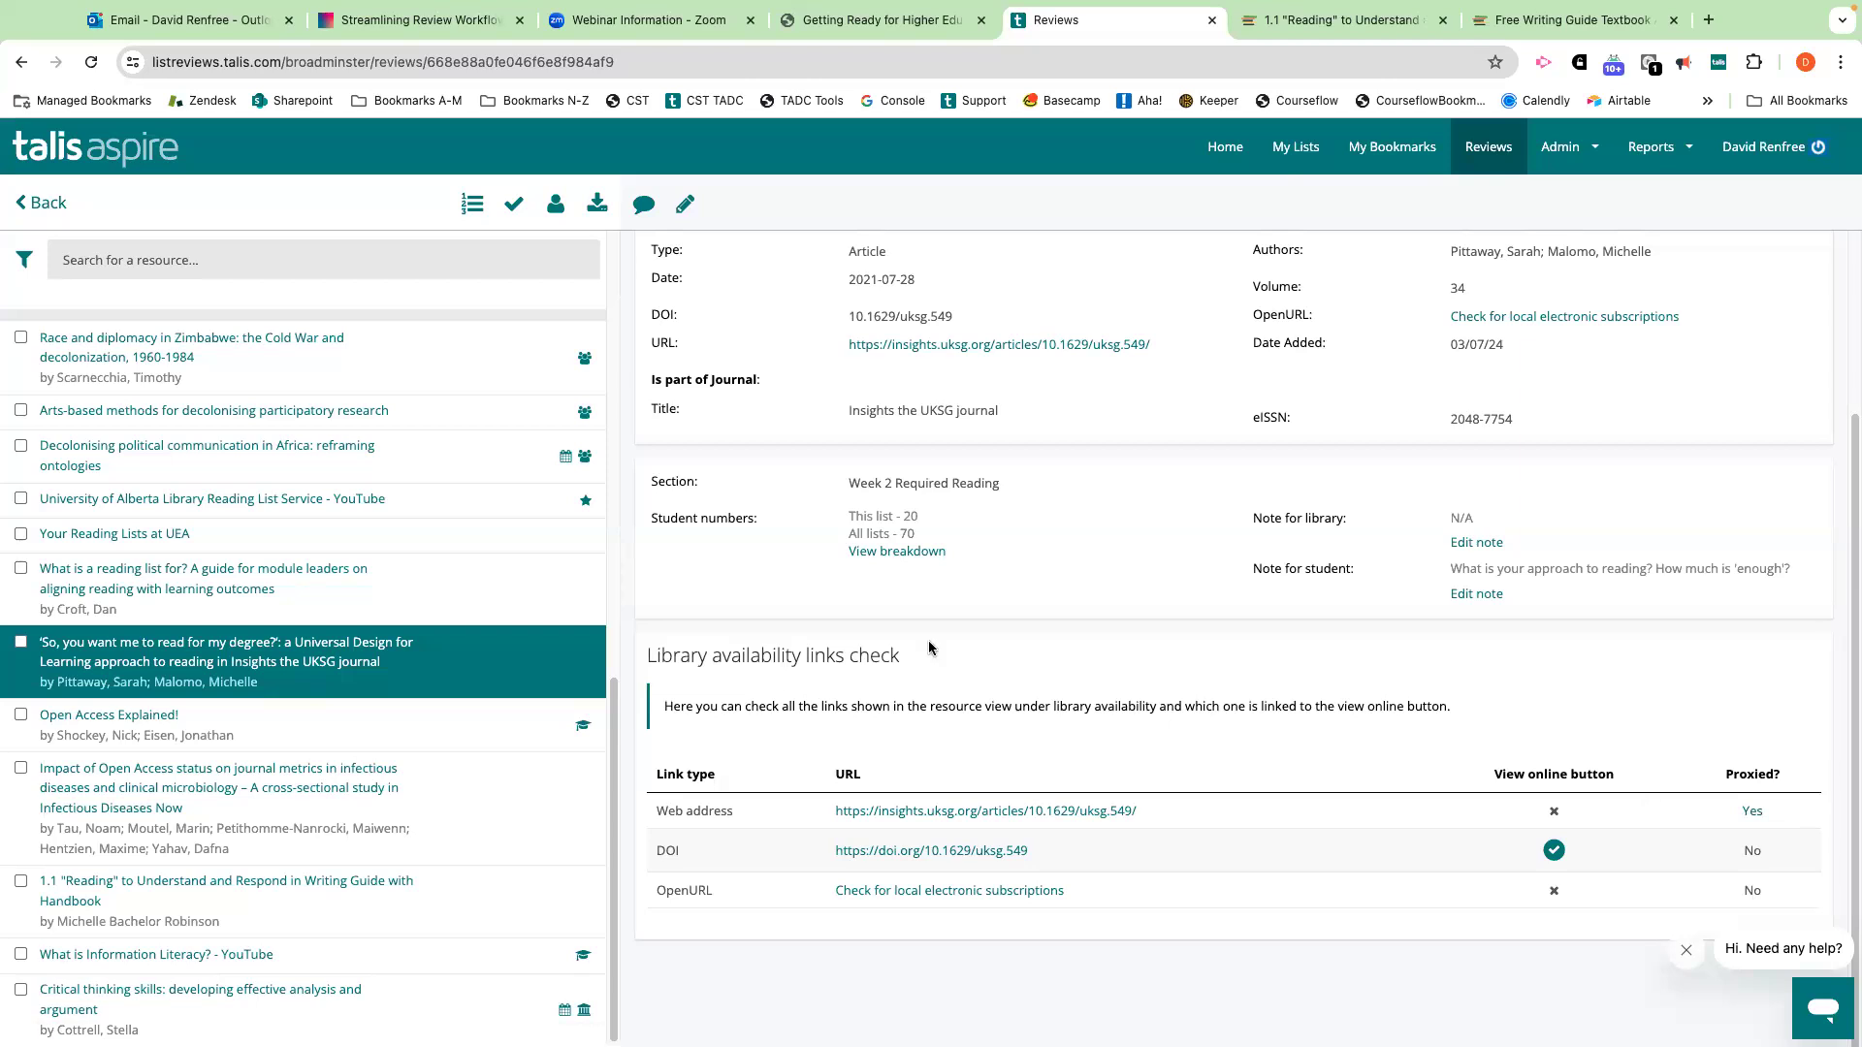
Filter the review to books of Essential importance, and reset the filters.
scroll(491, 611, "up", 10)
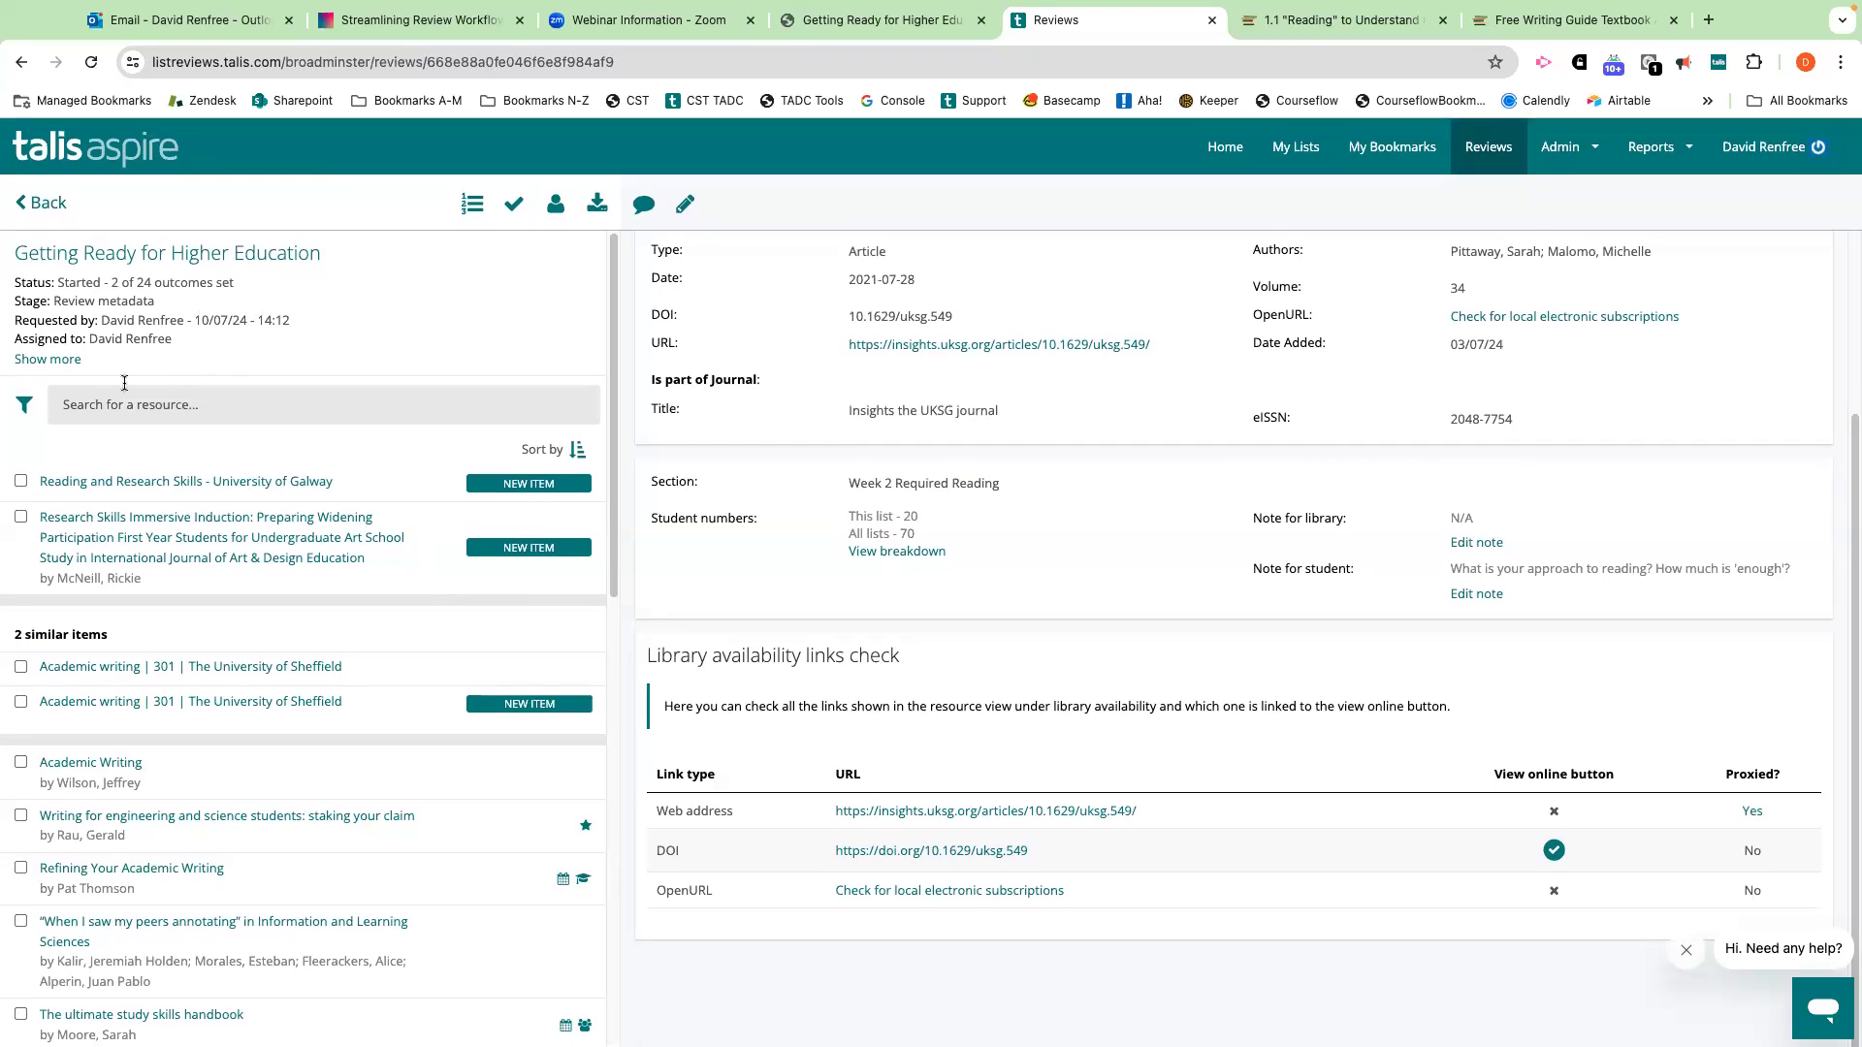
left_click(25, 406)
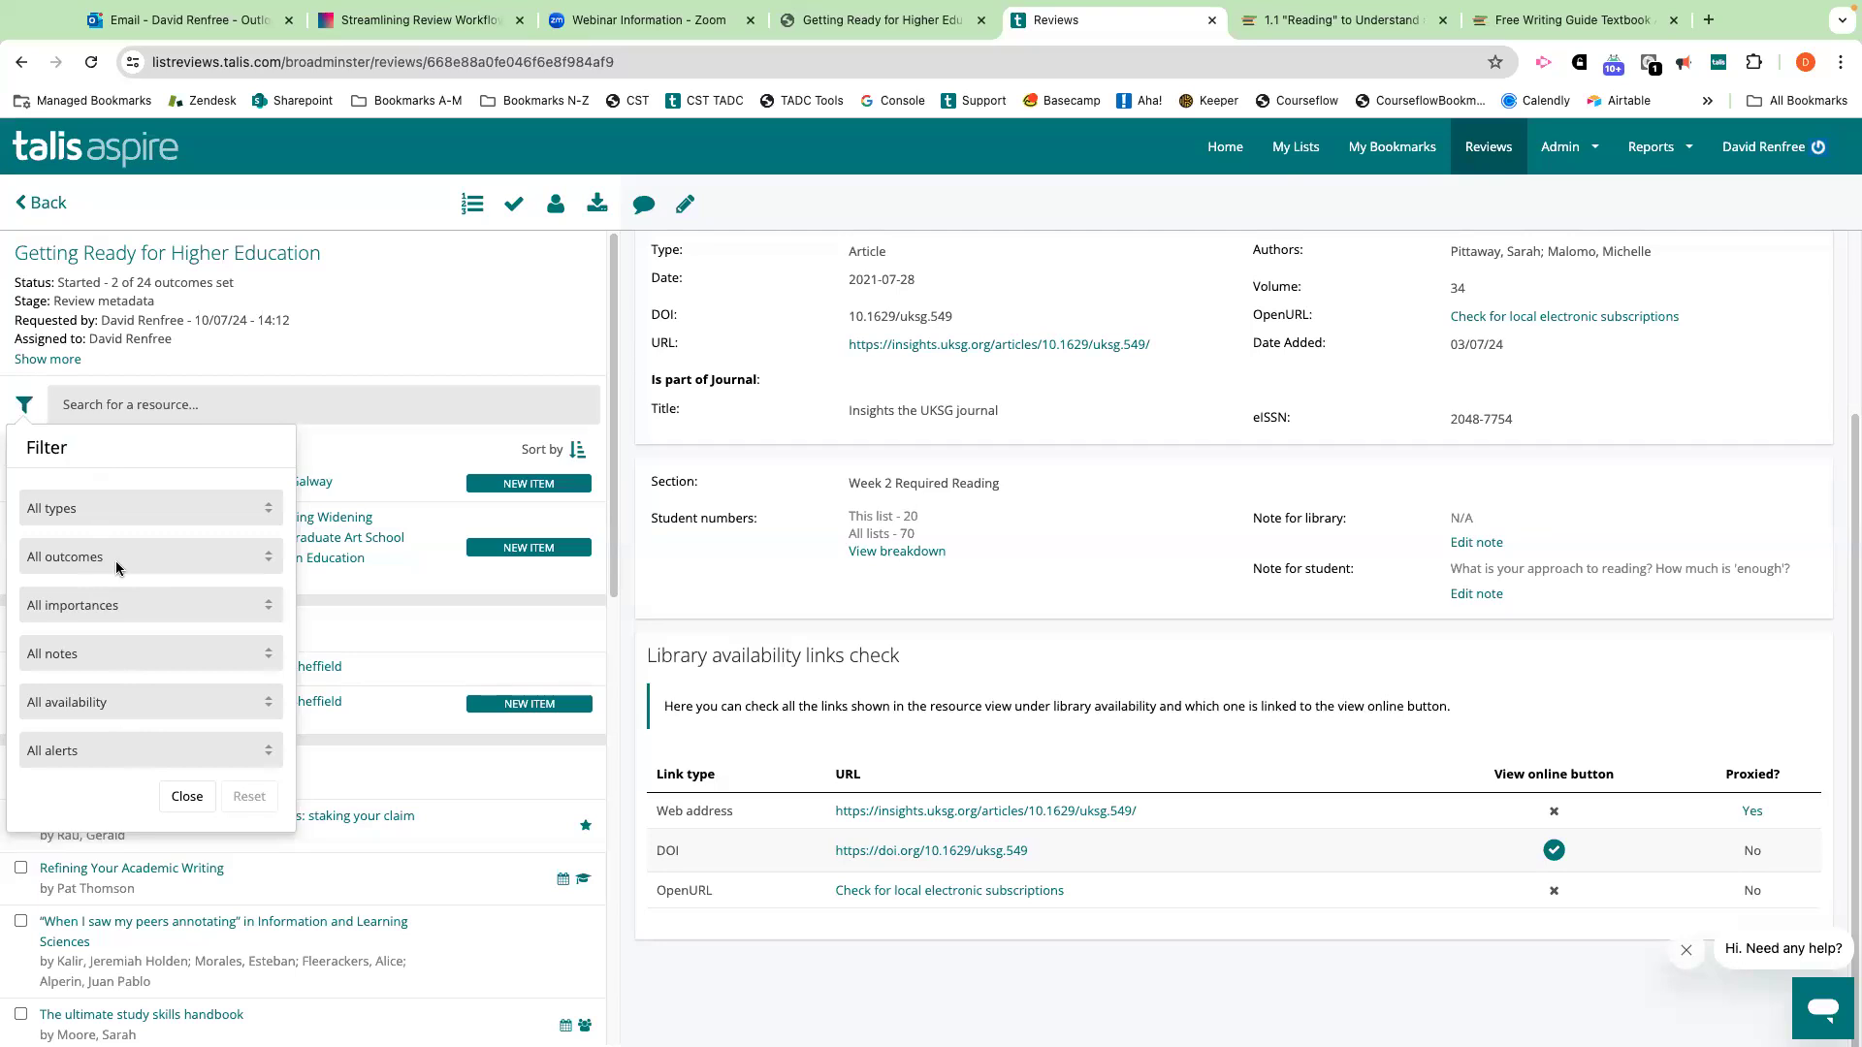
left_click(210, 516)
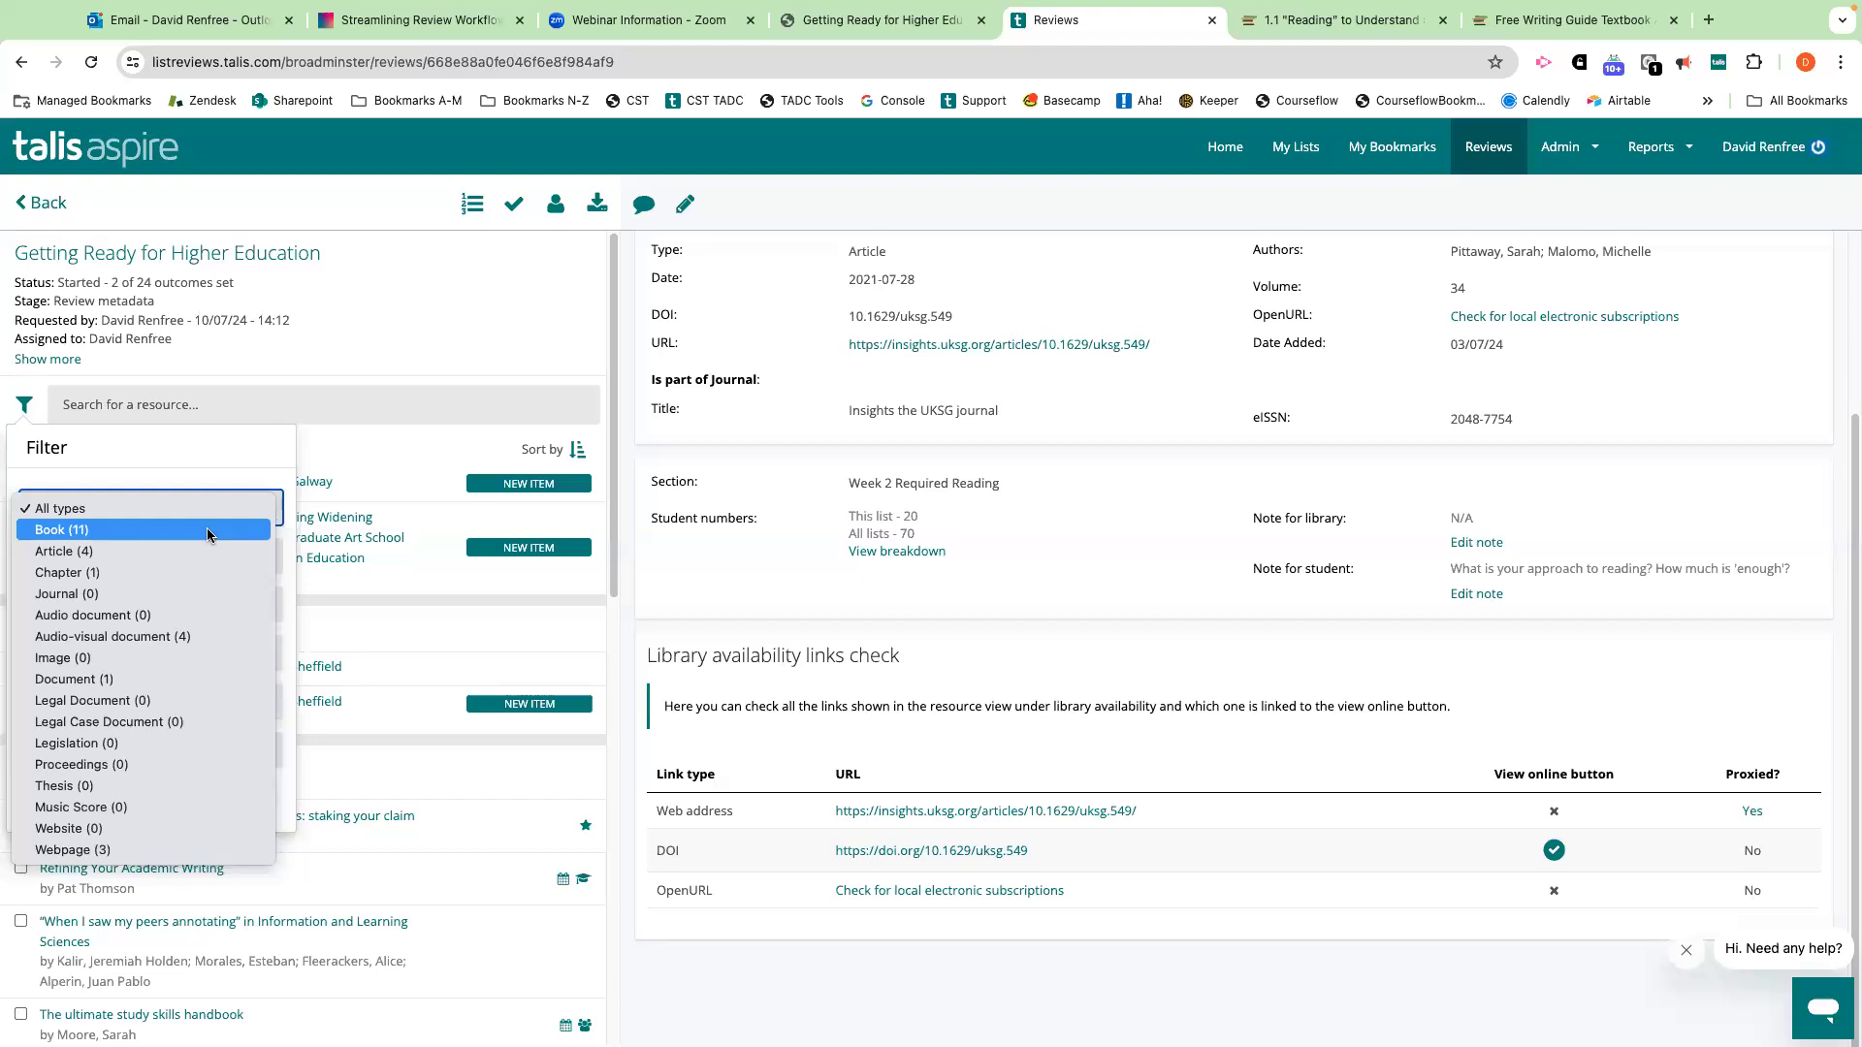
left_click(172, 529)
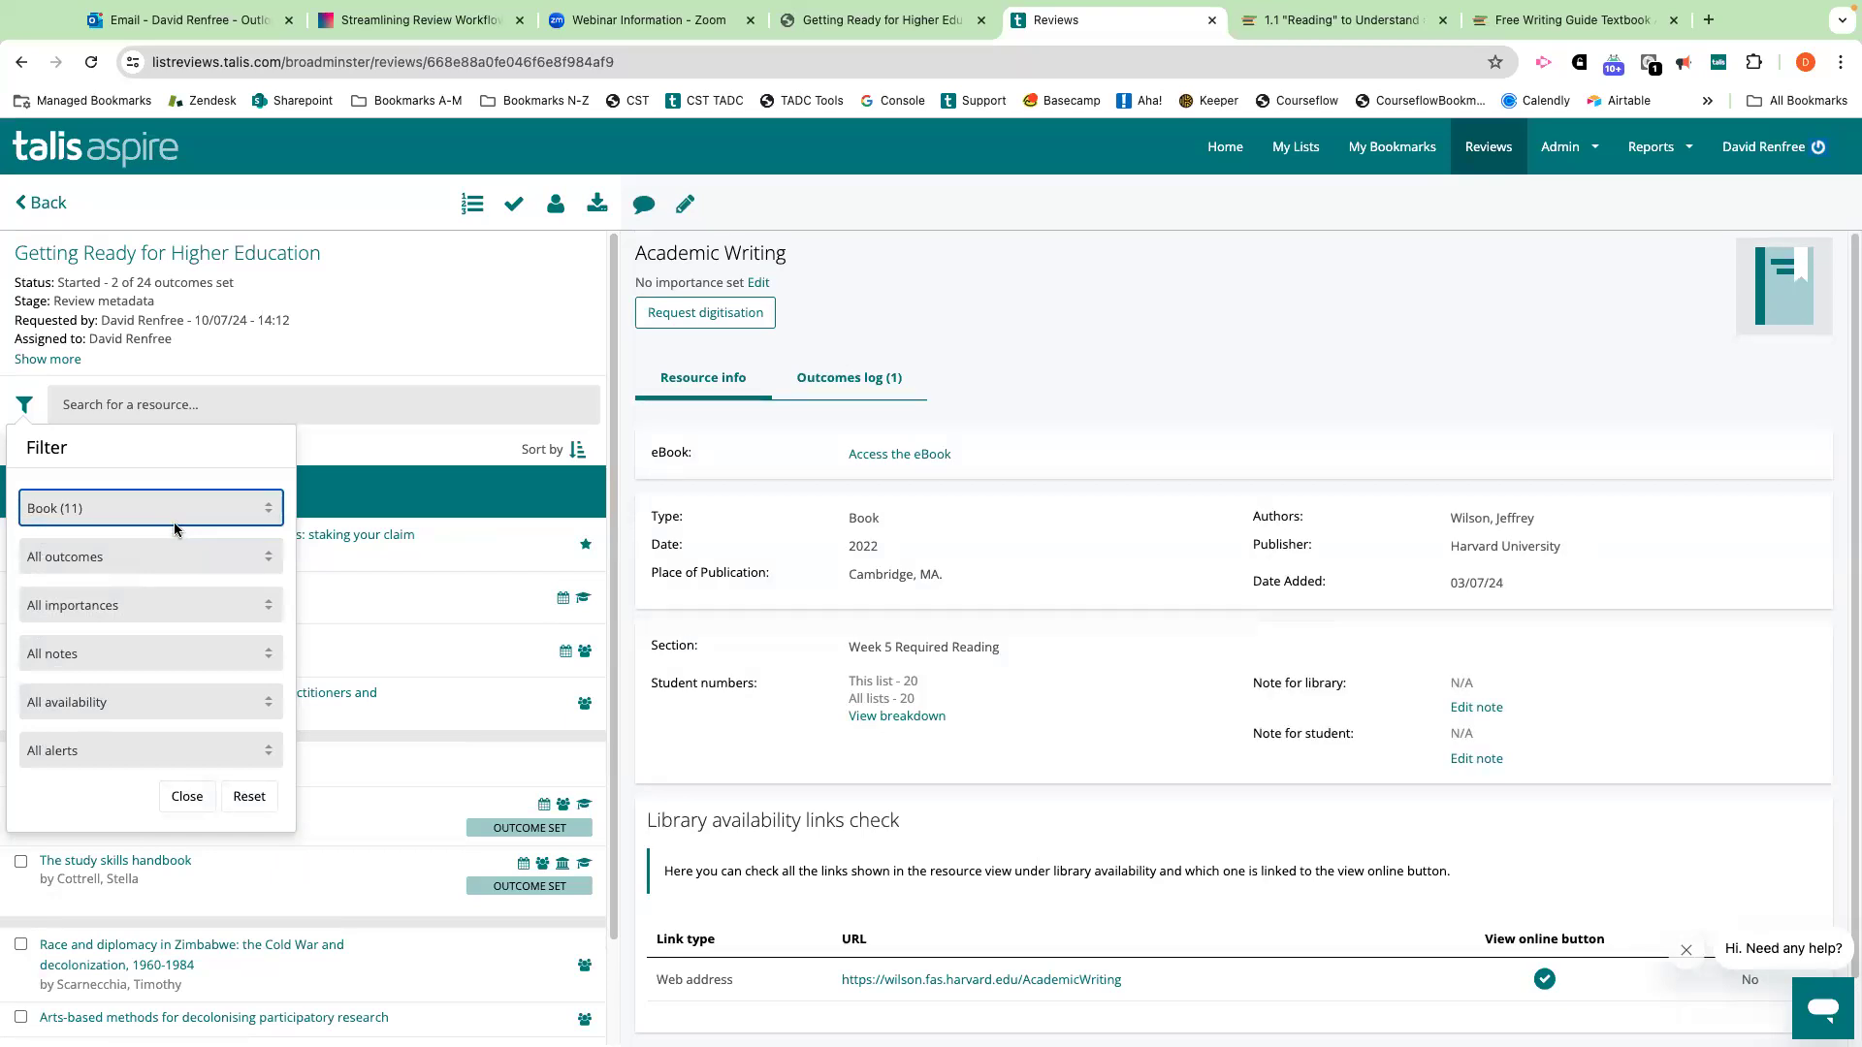
left_click(180, 521)
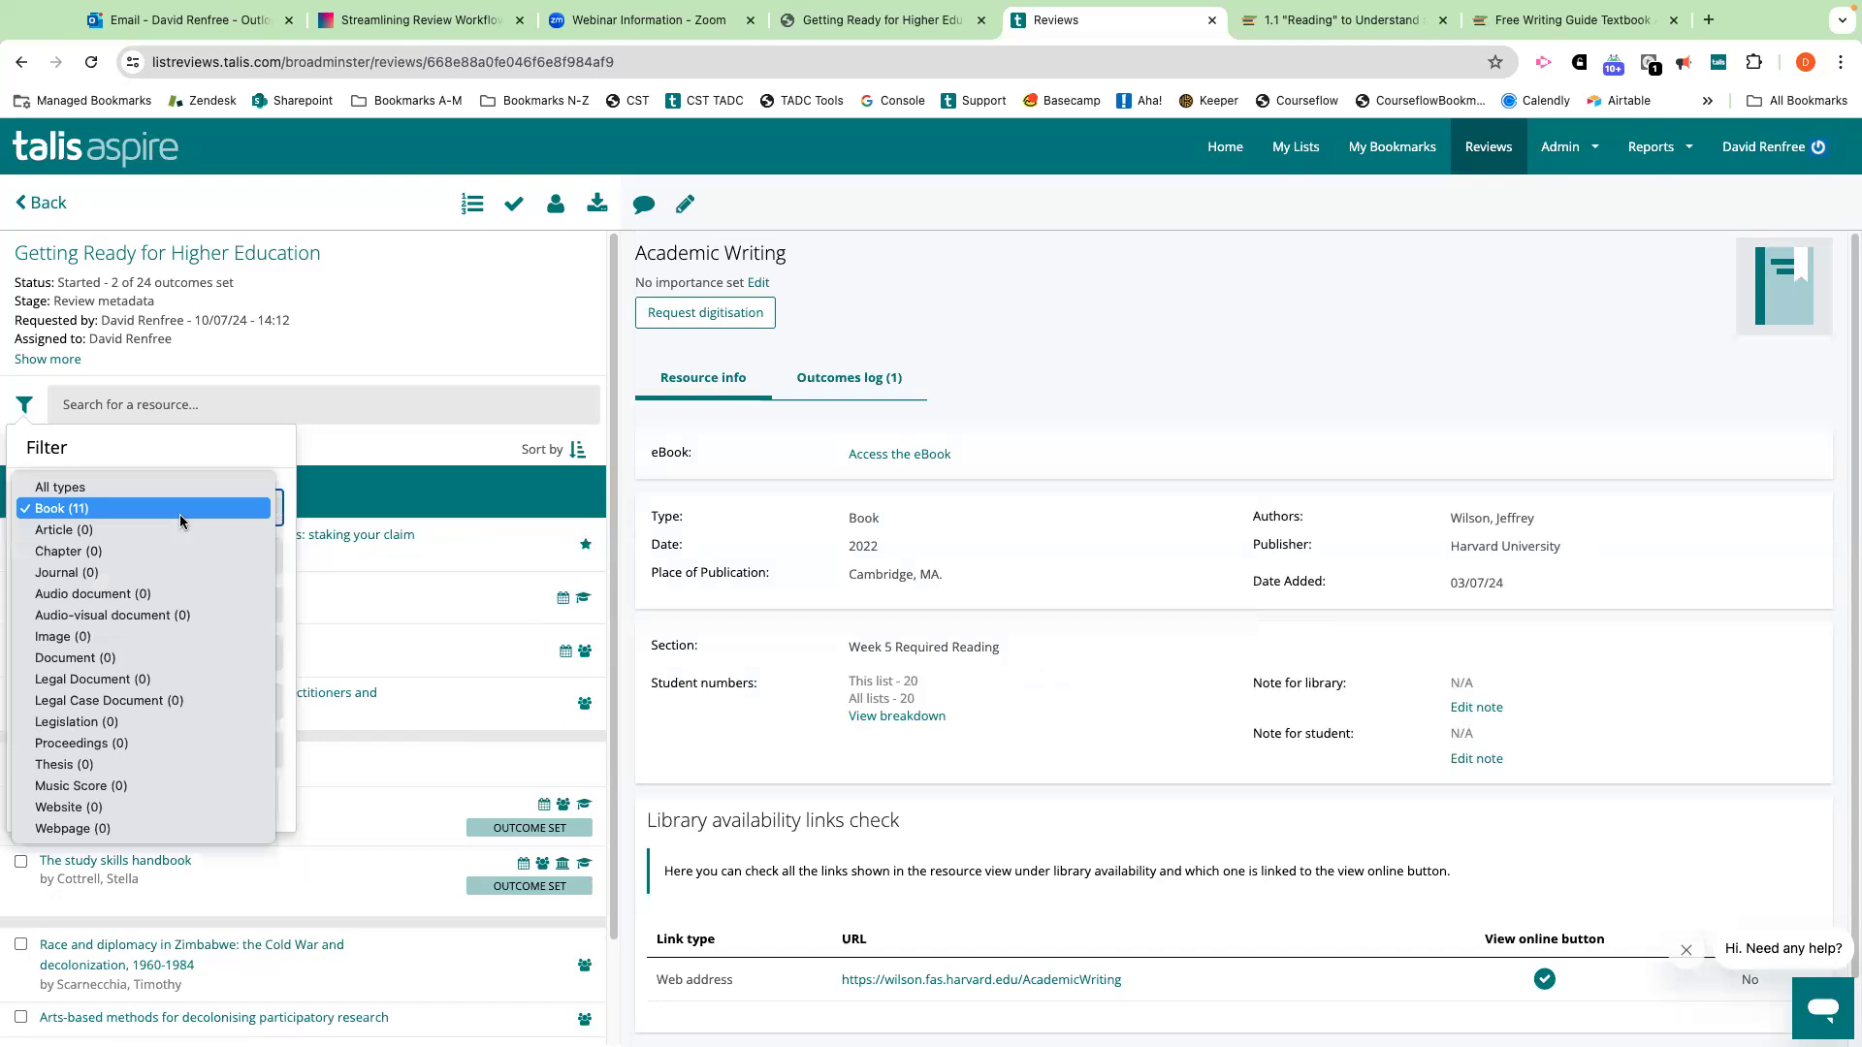
left_click(181, 521)
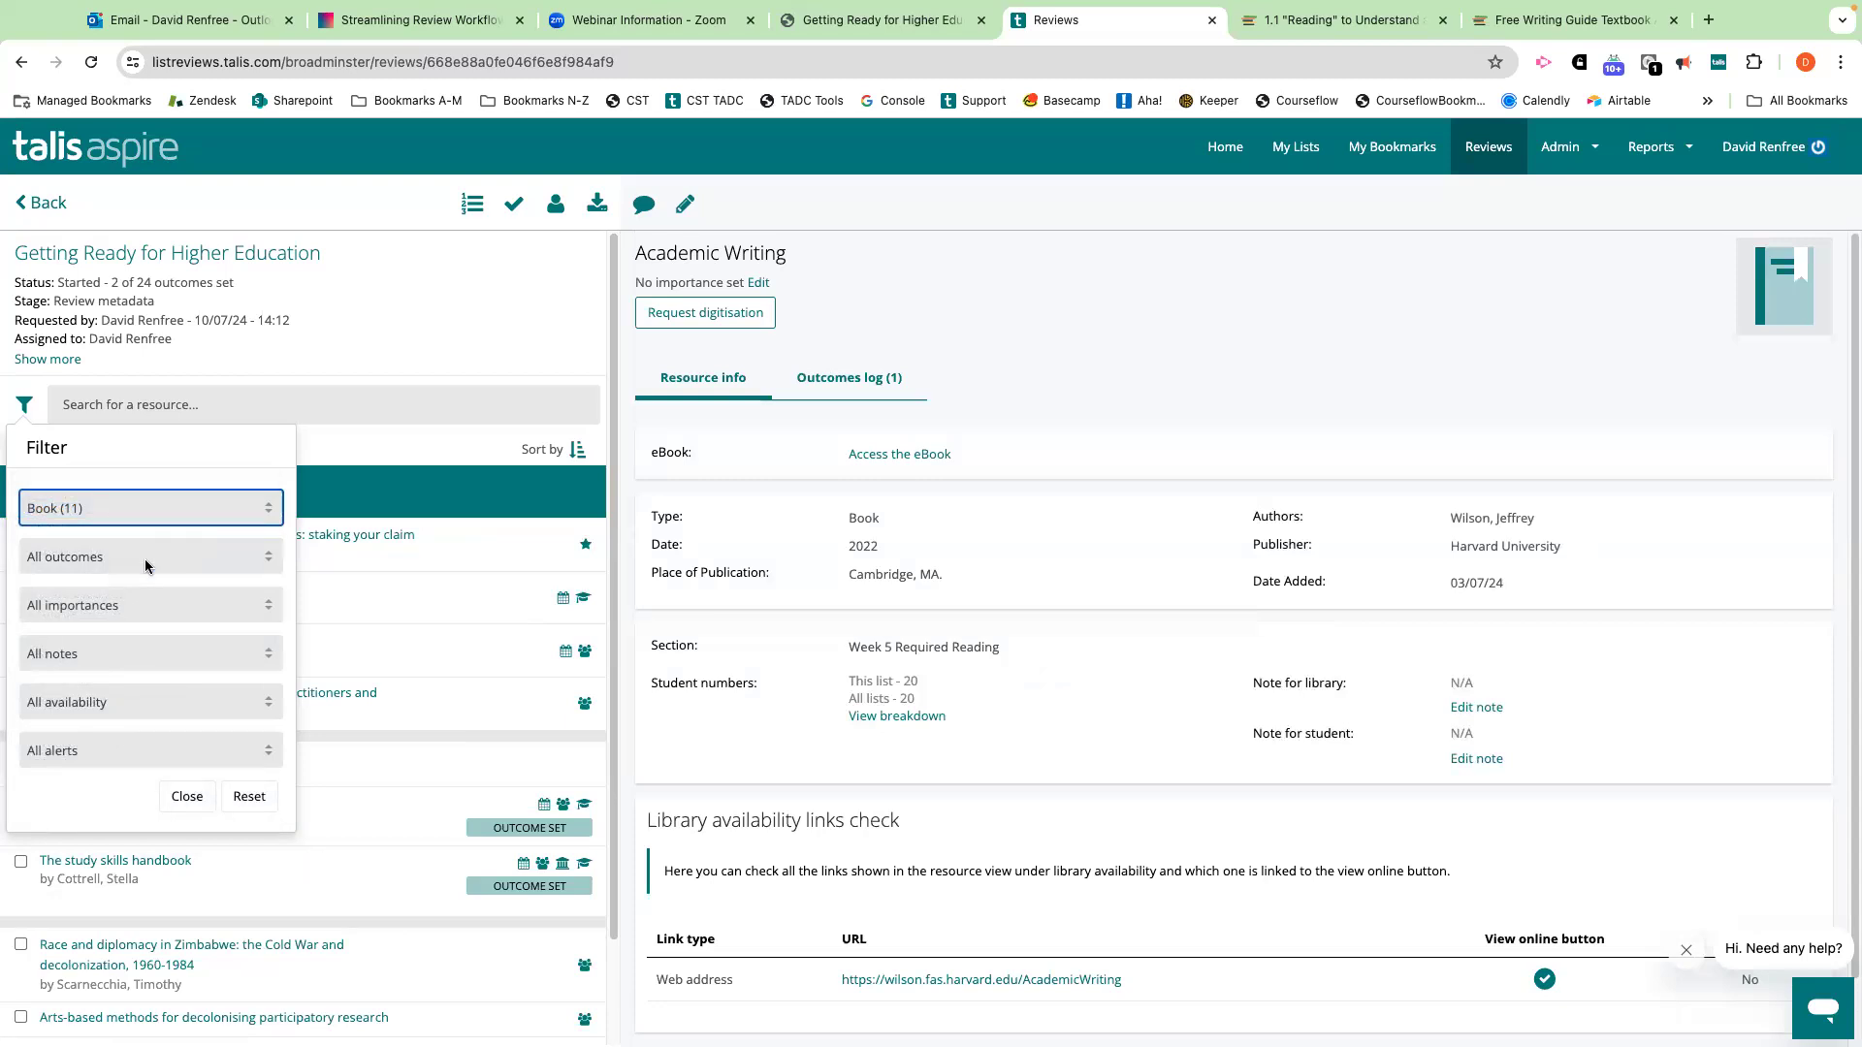
left_click(150, 615)
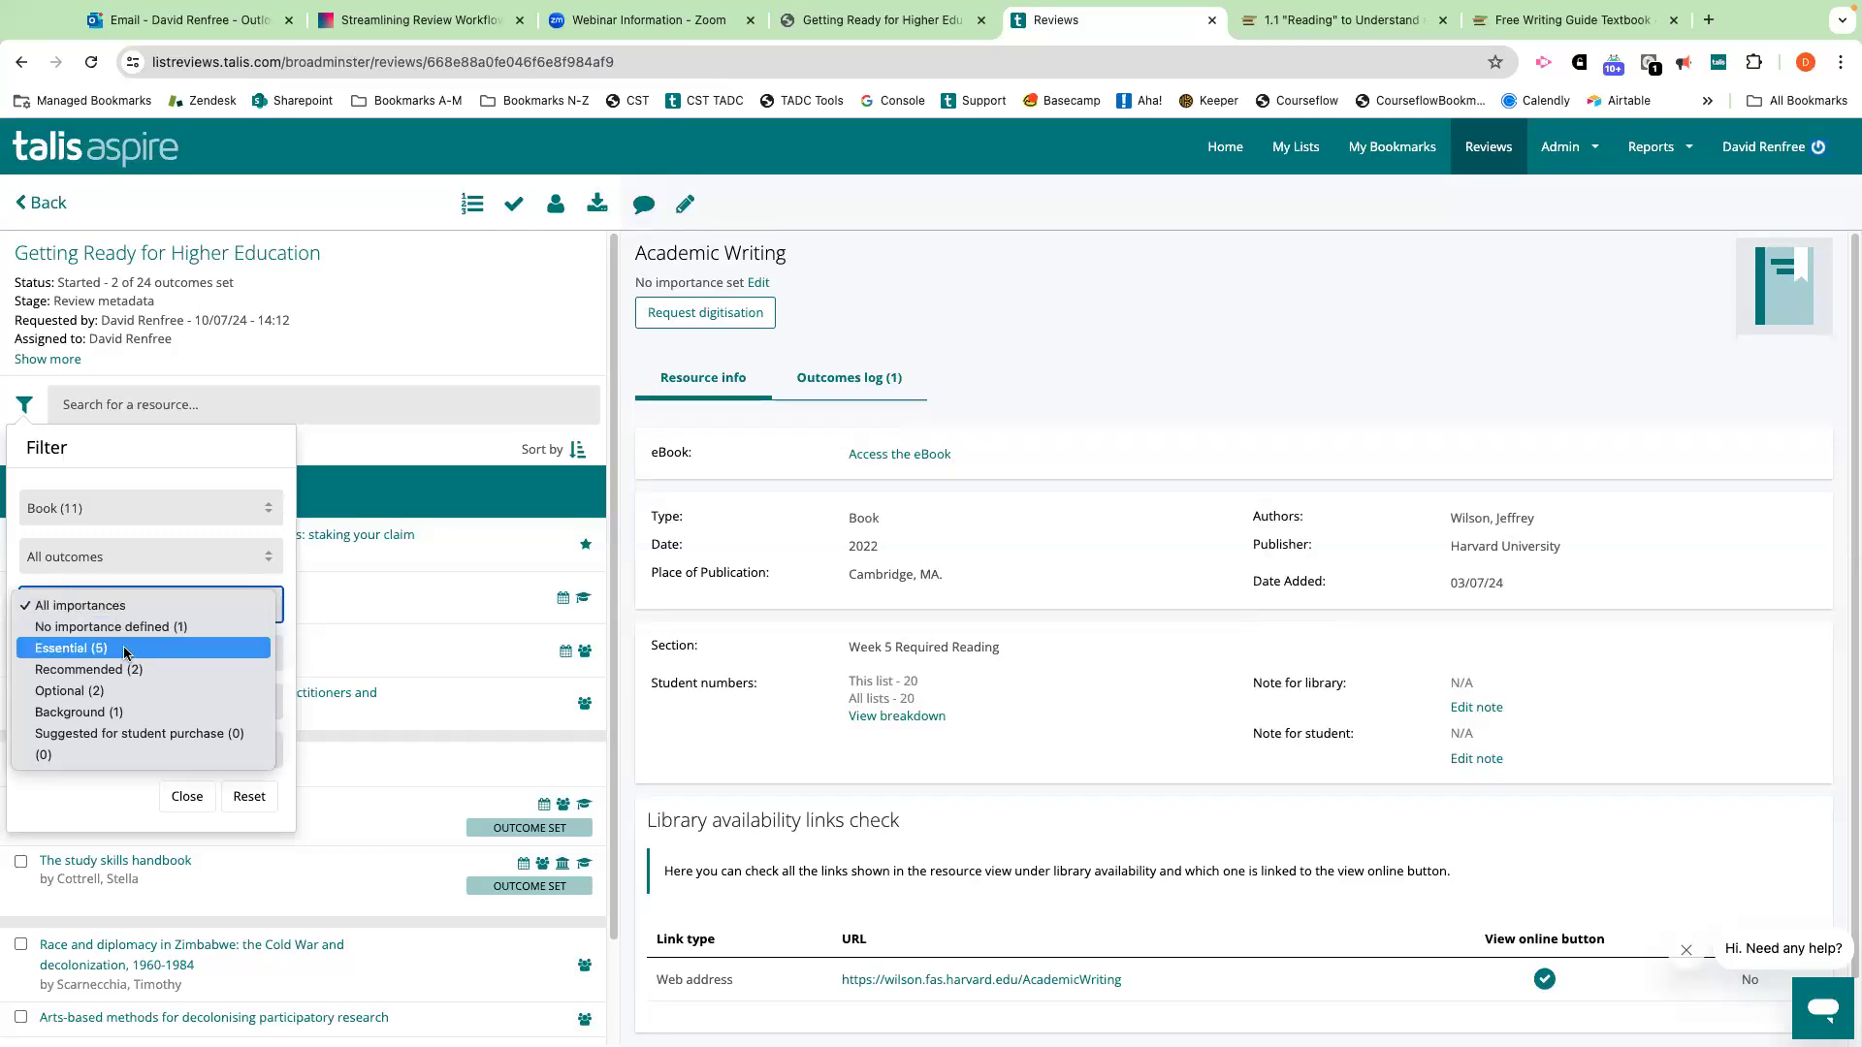
left_click(126, 648)
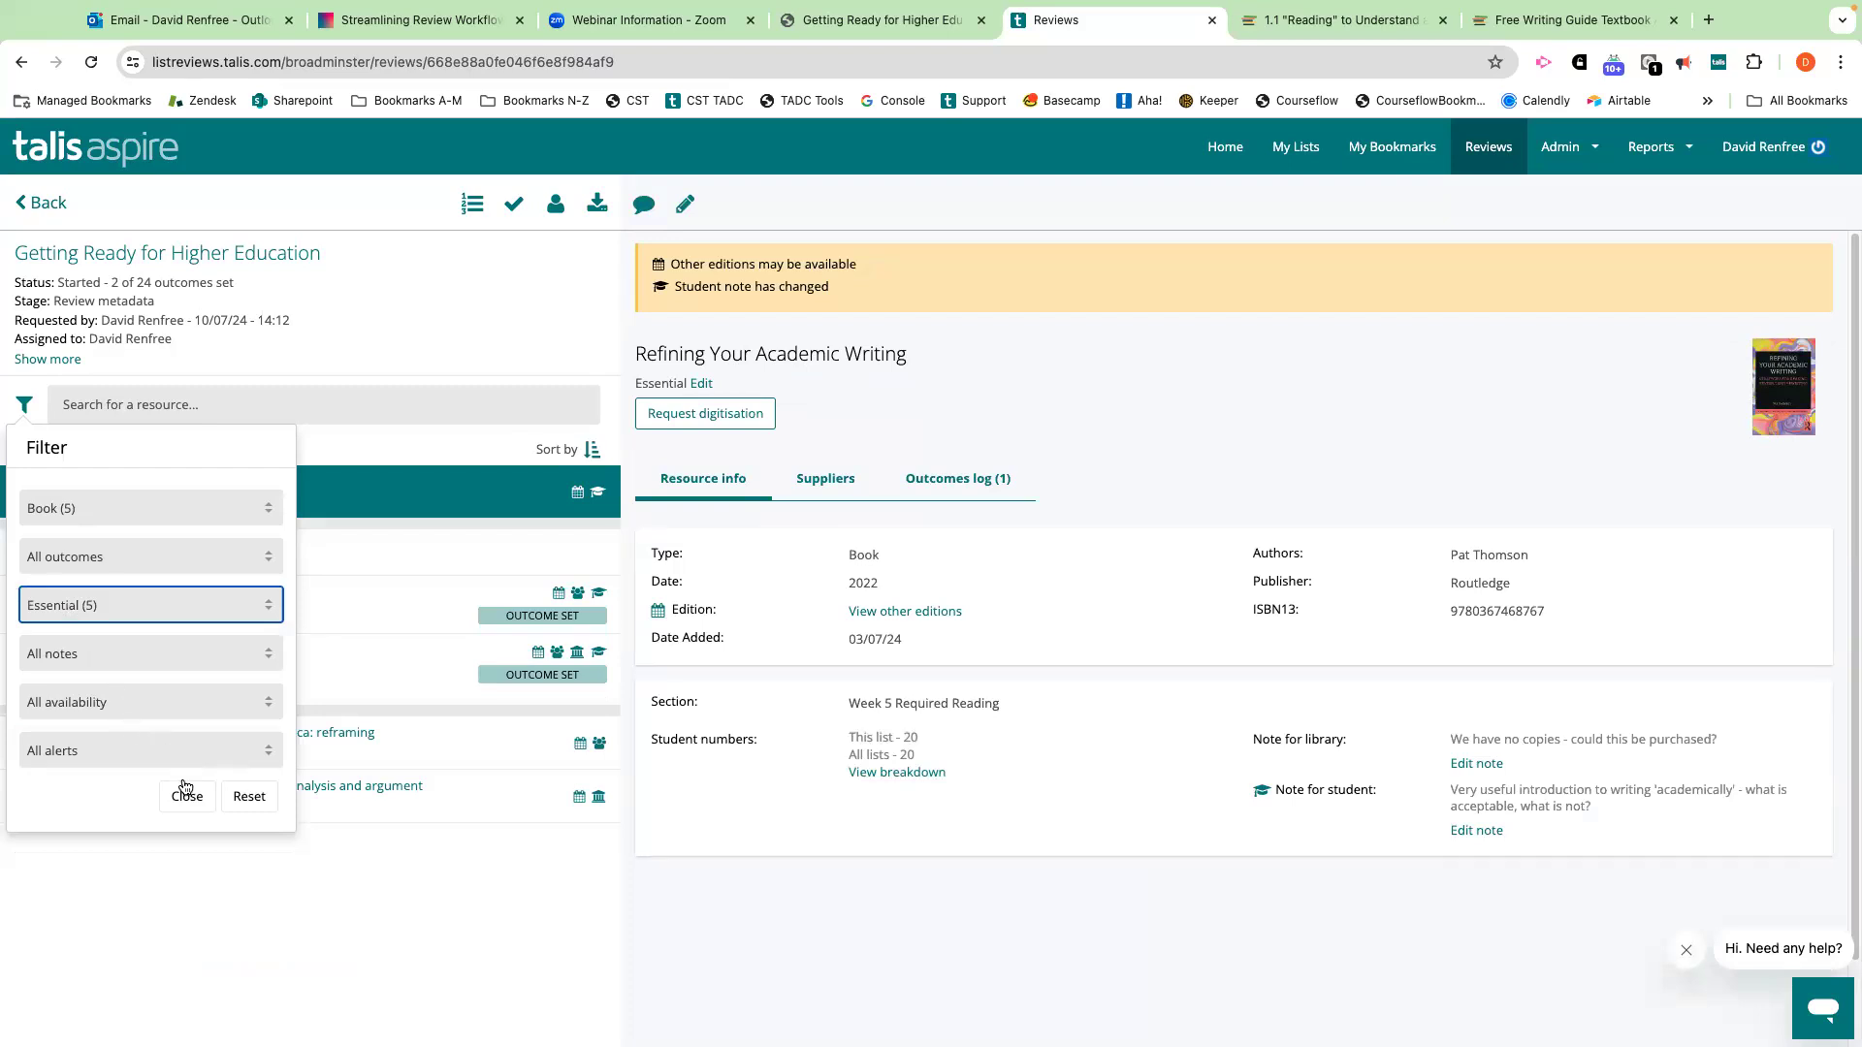
left_click(255, 799)
Filter the review to resources with no outcome defined, and reset the filter.
left_click(22, 407)
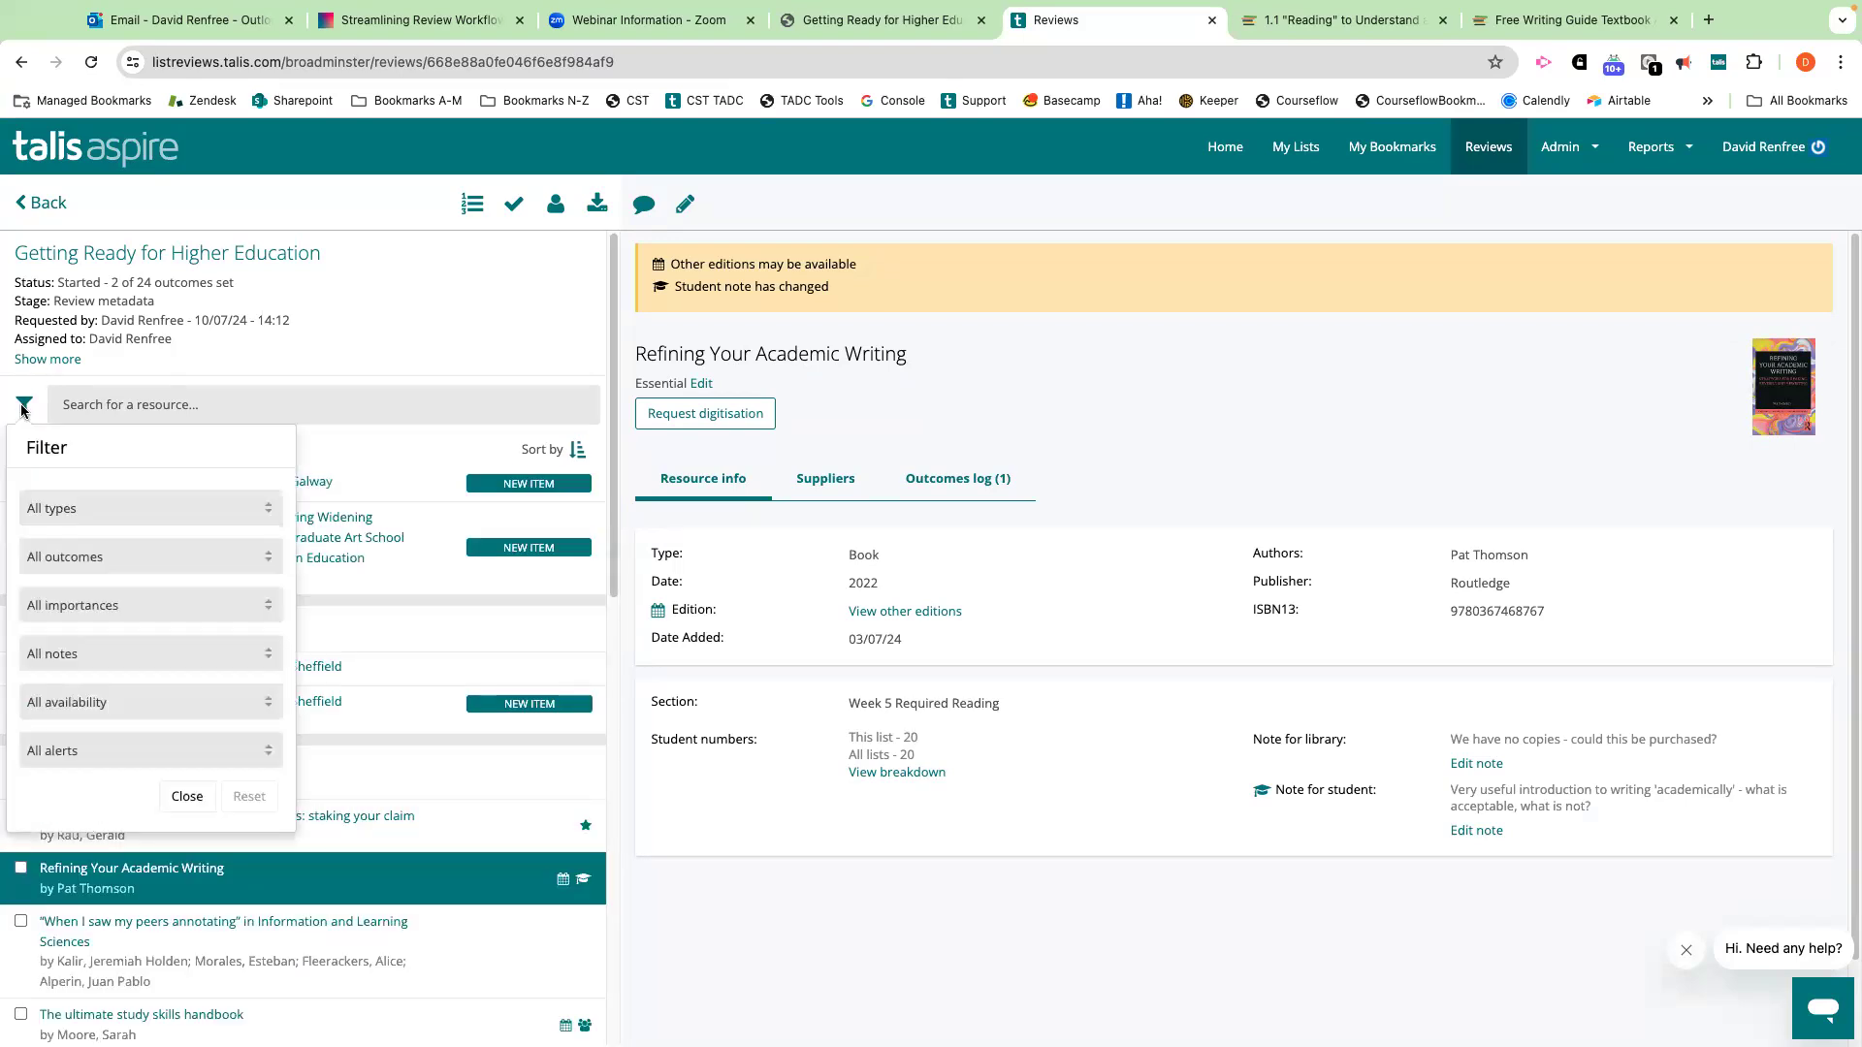
left_click(111, 561)
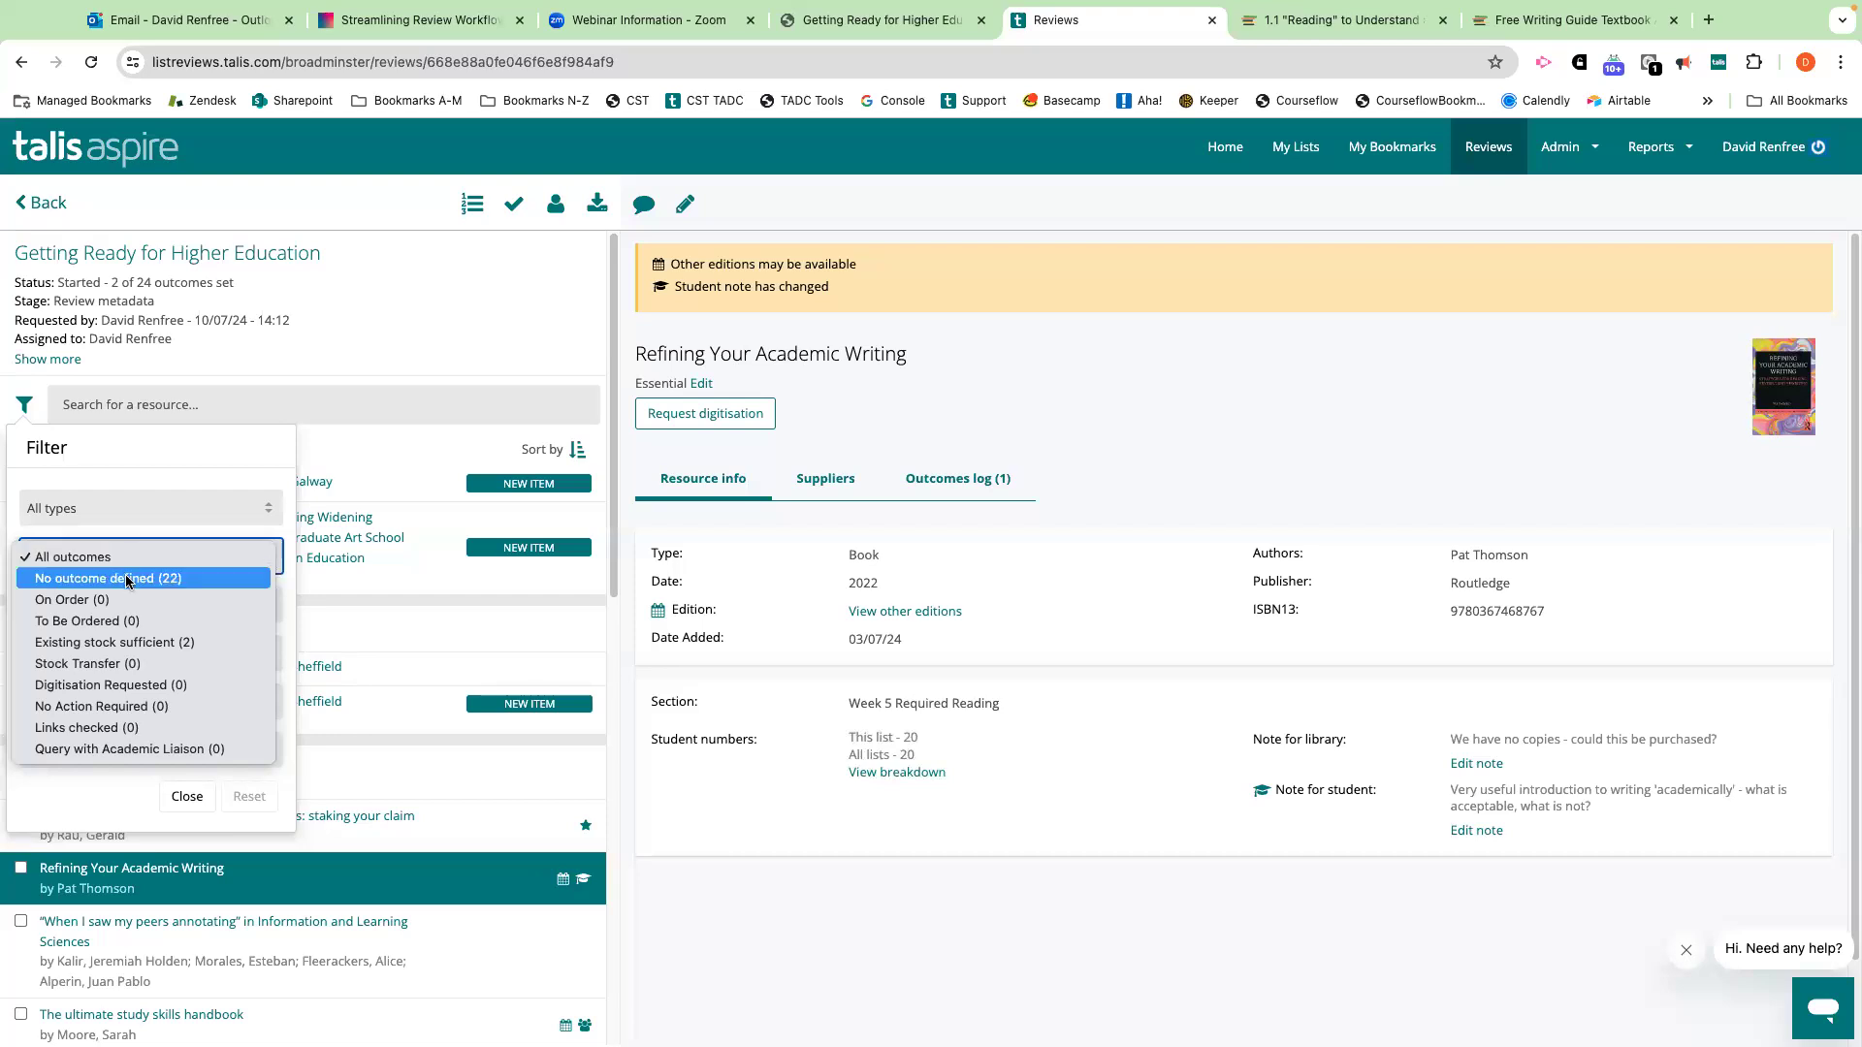
left_click(128, 579)
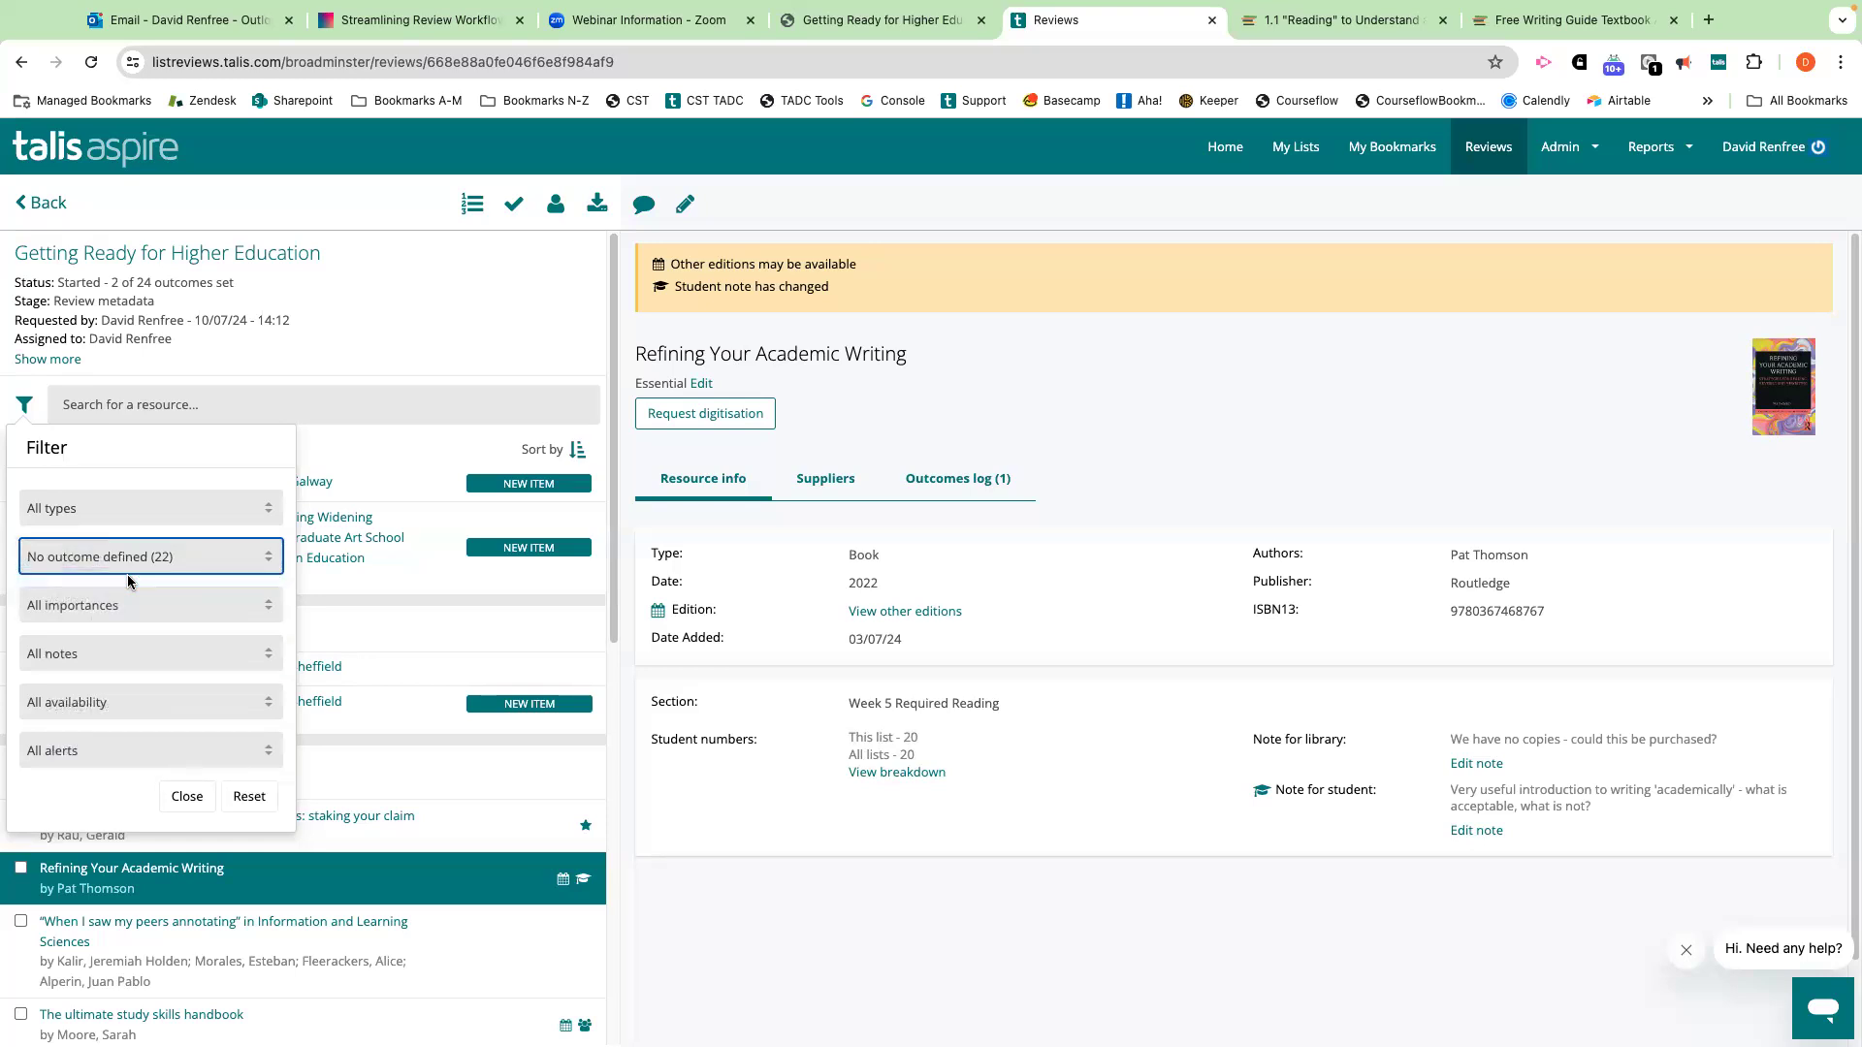
left_click(249, 797)
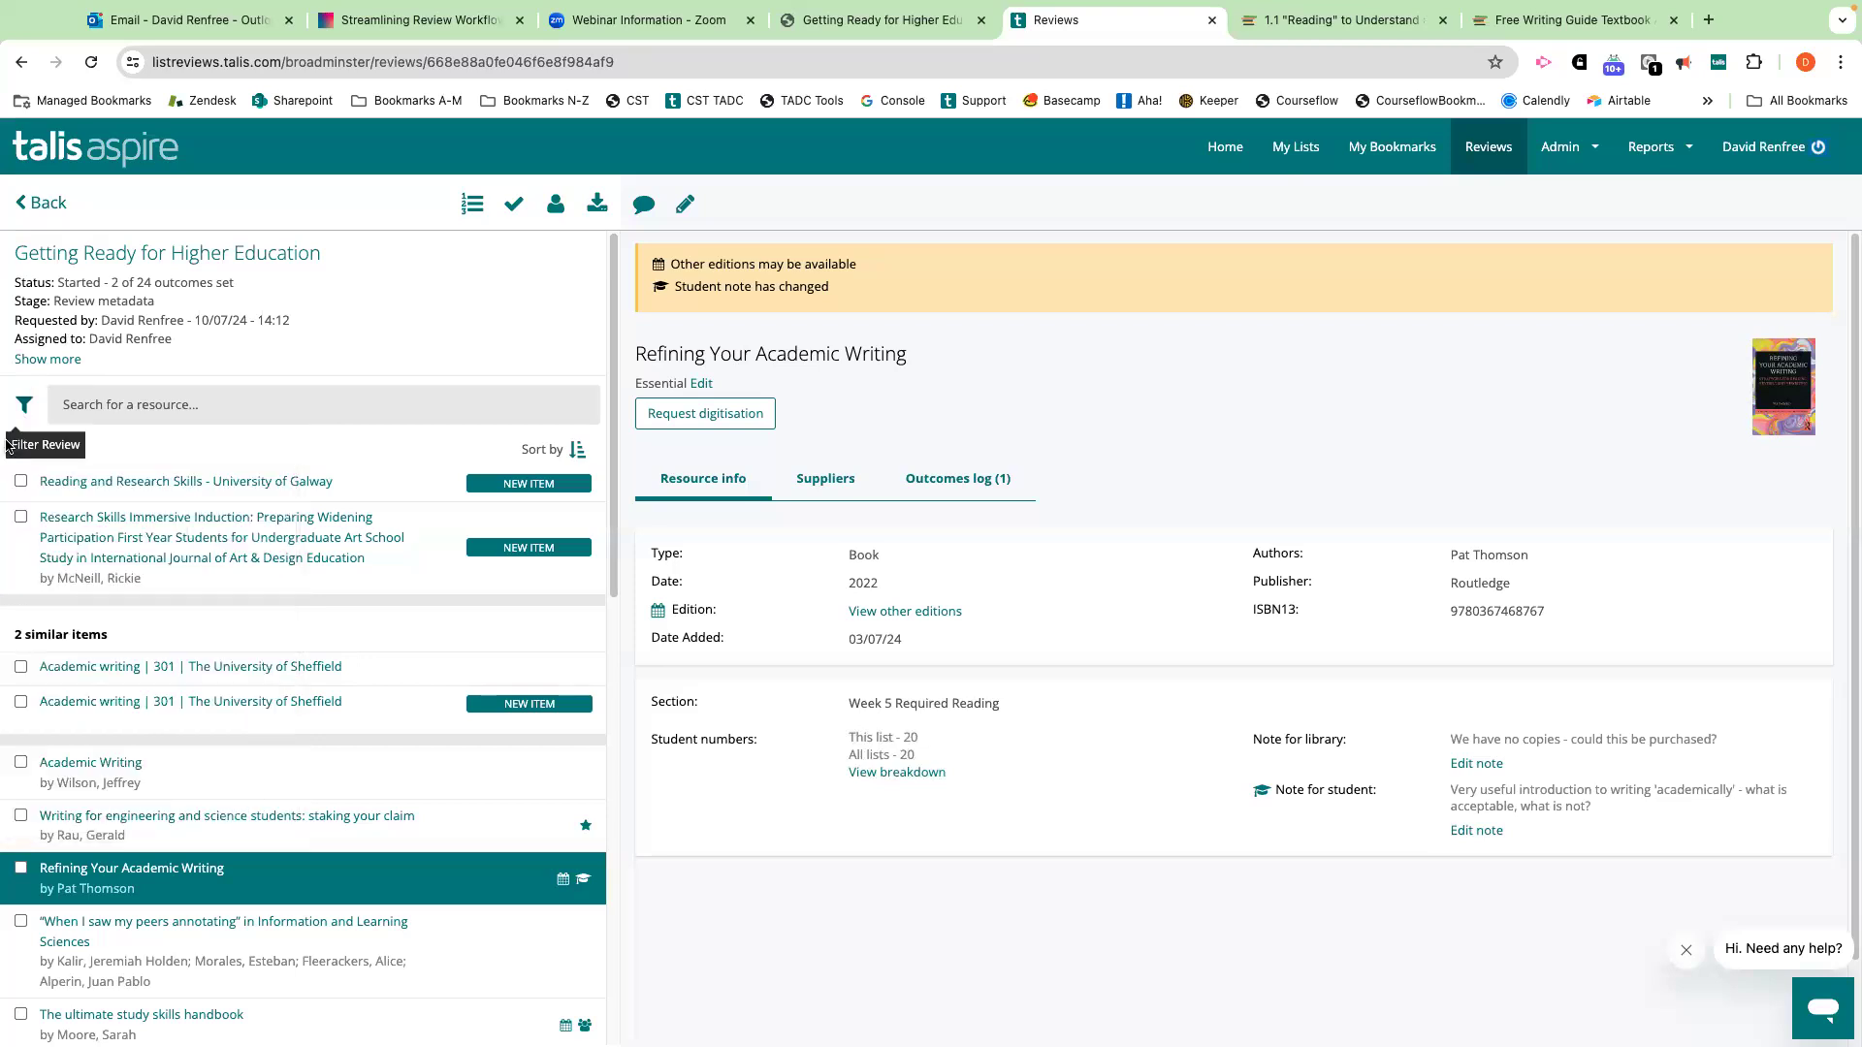
Filter the review to resources with a library note, and examine the study skills handbook, the Zimbabwe diplomacy book and the critical thinking book.
left_click(24, 405)
left_click(200, 659)
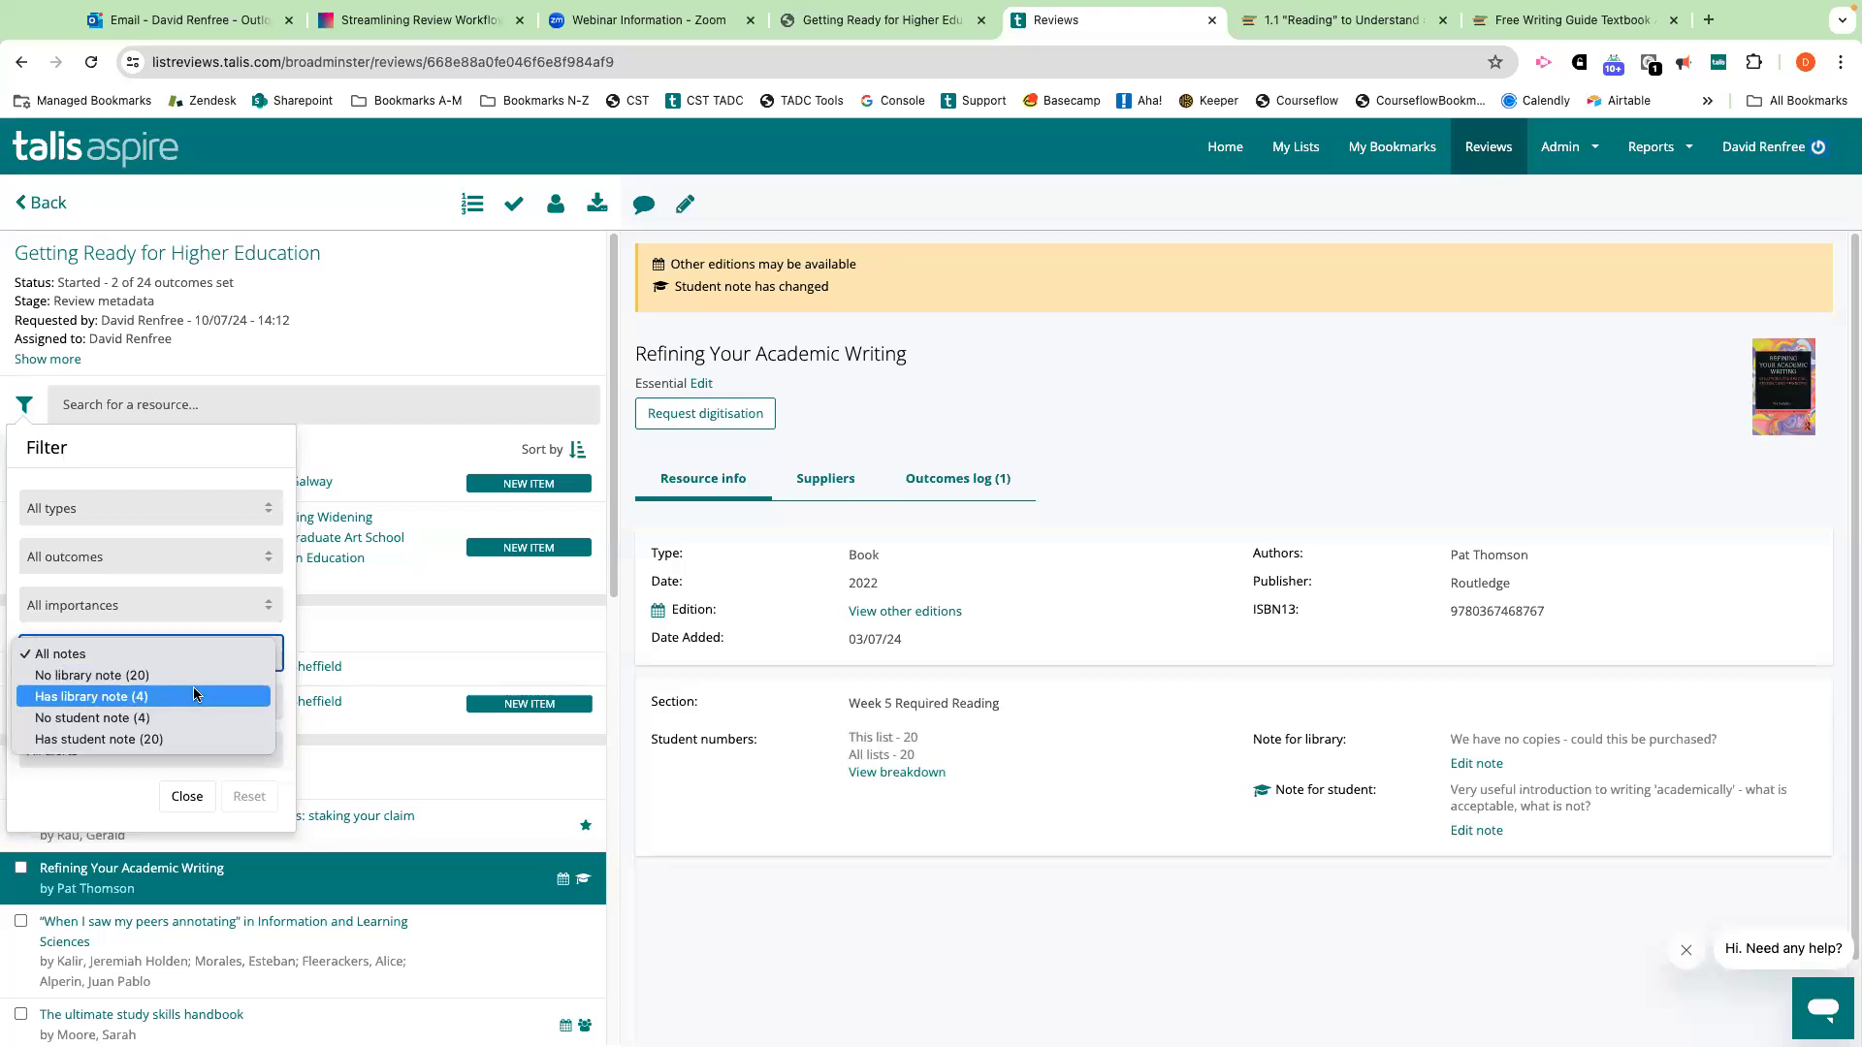
left_click(194, 696)
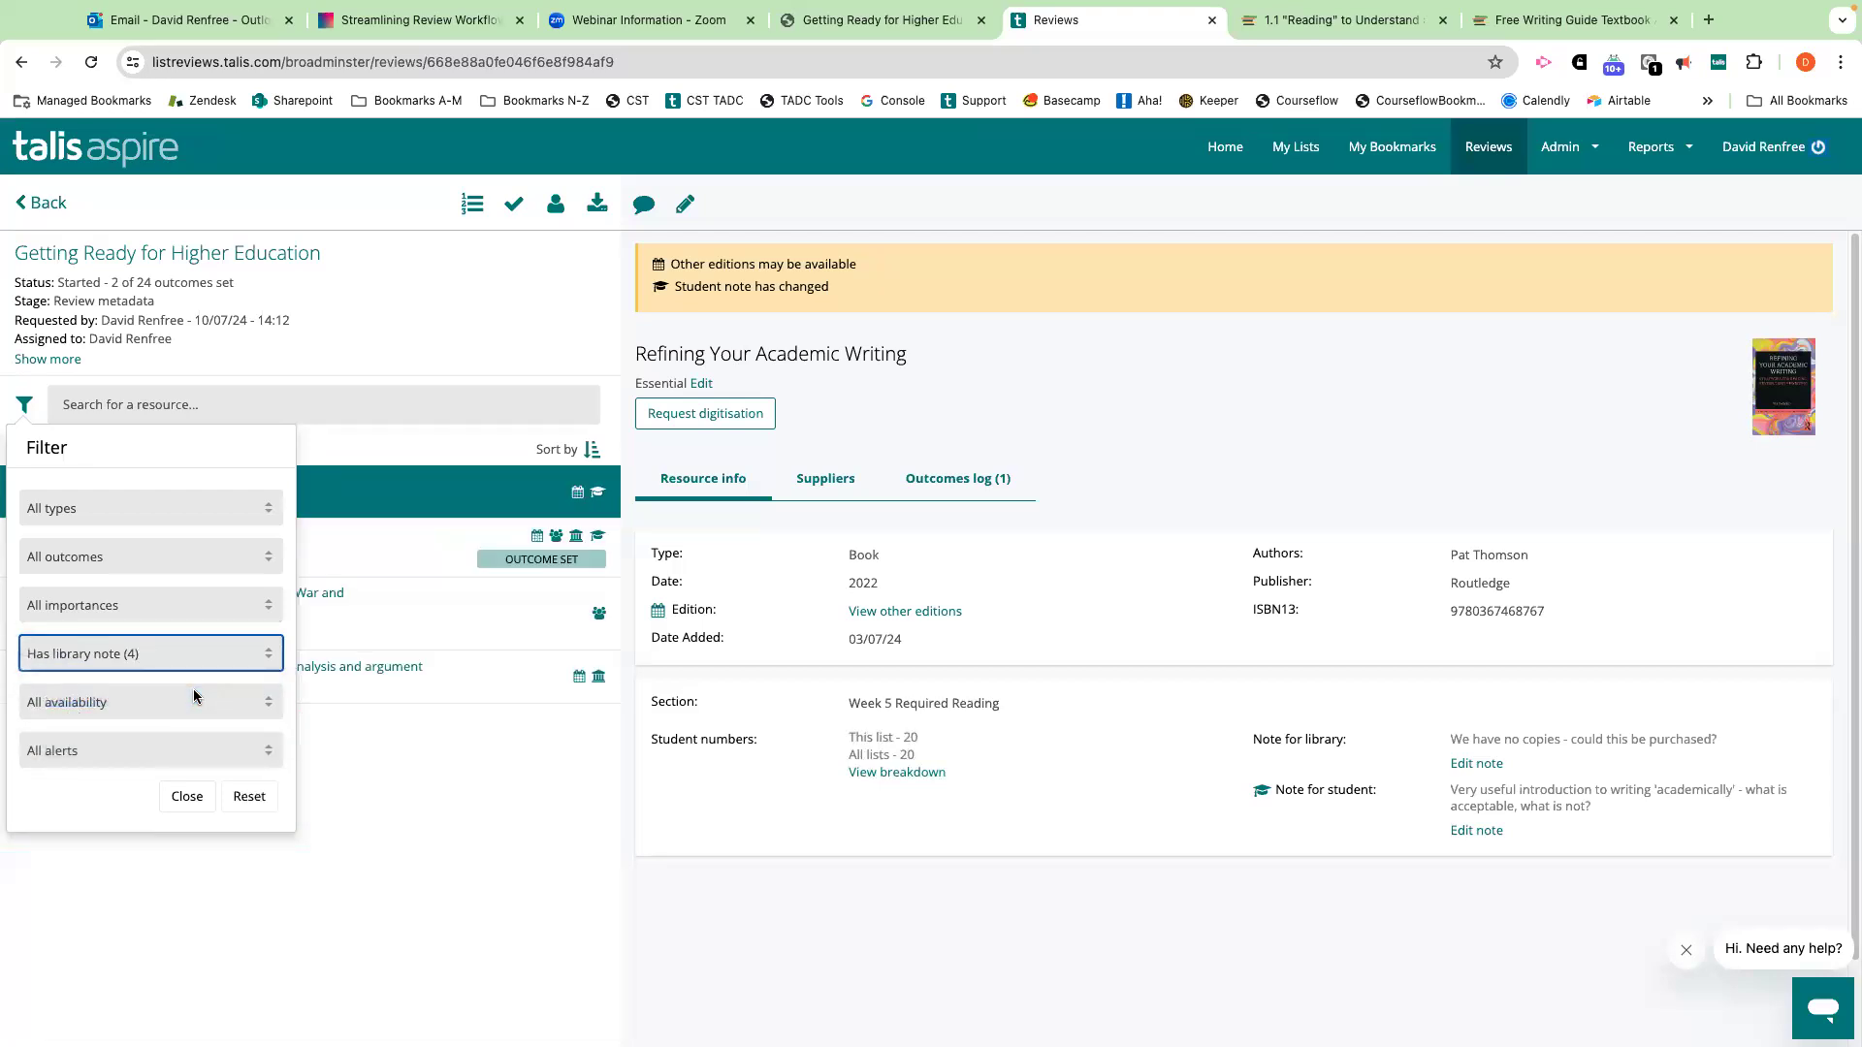
left_click(405, 565)
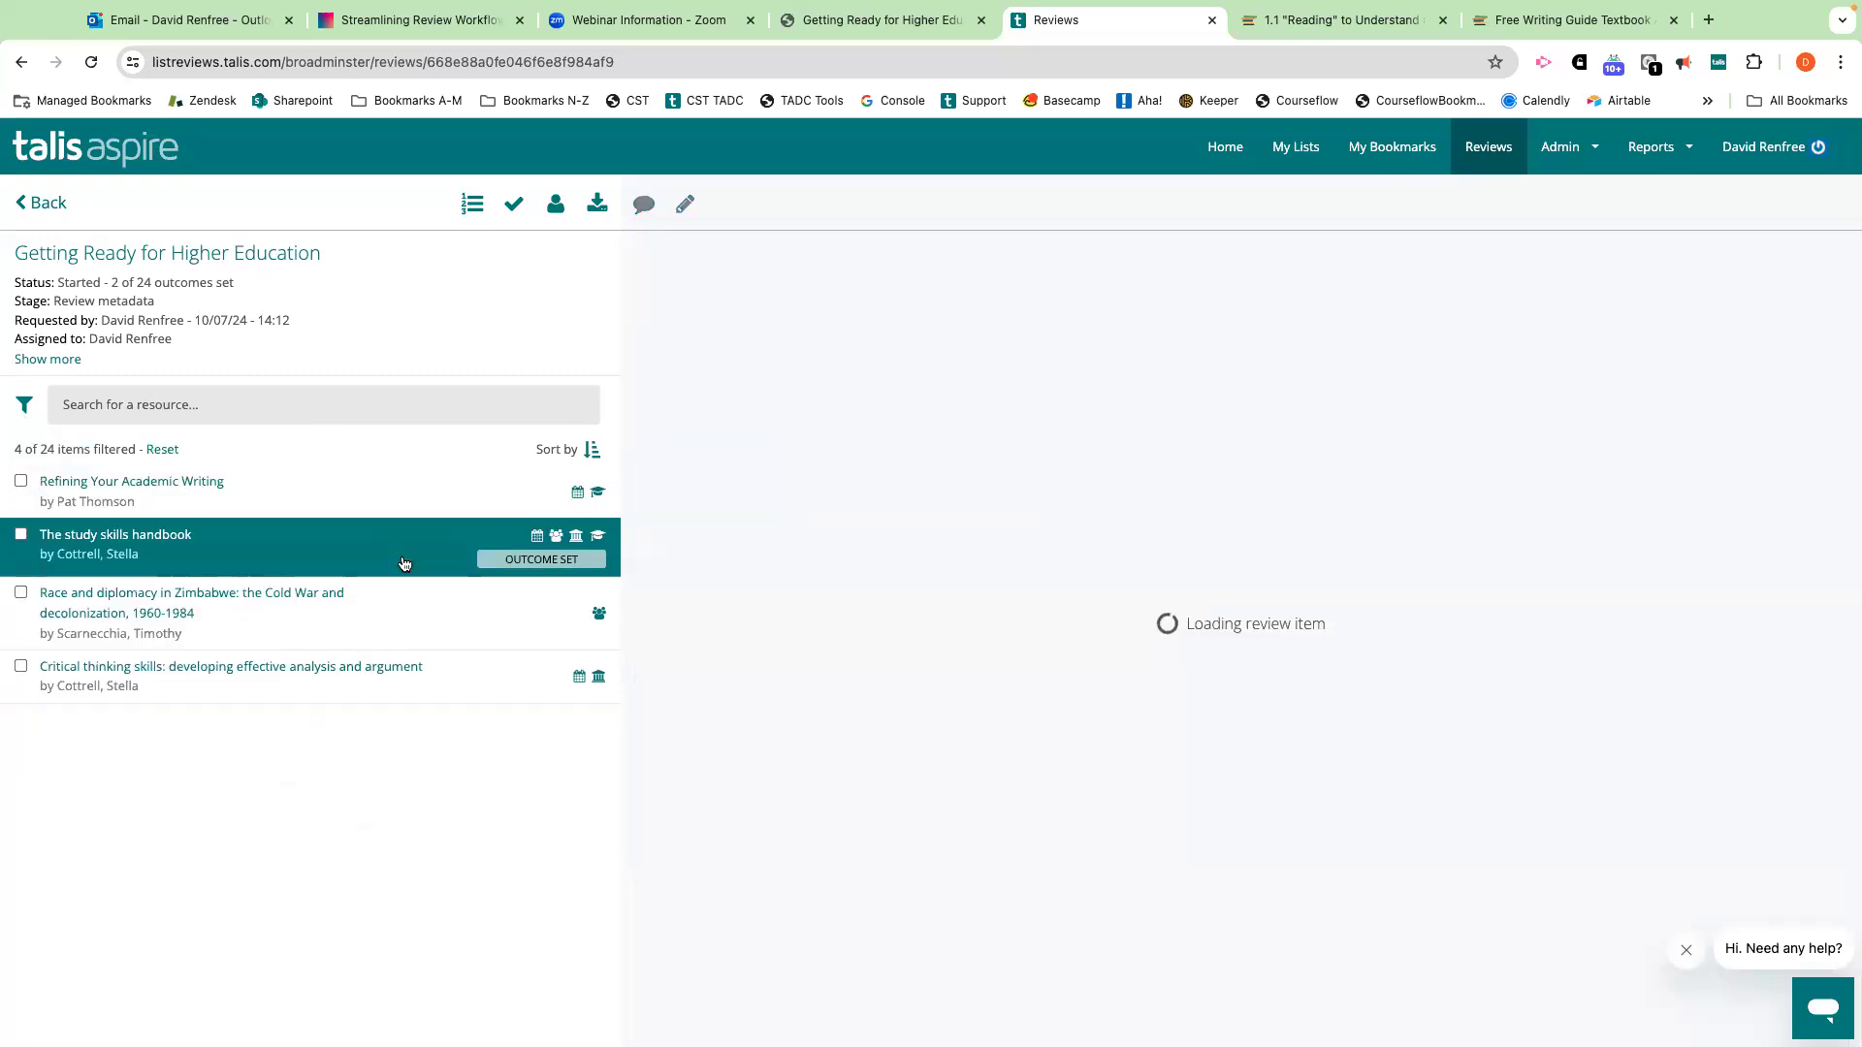
left_click(427, 614)
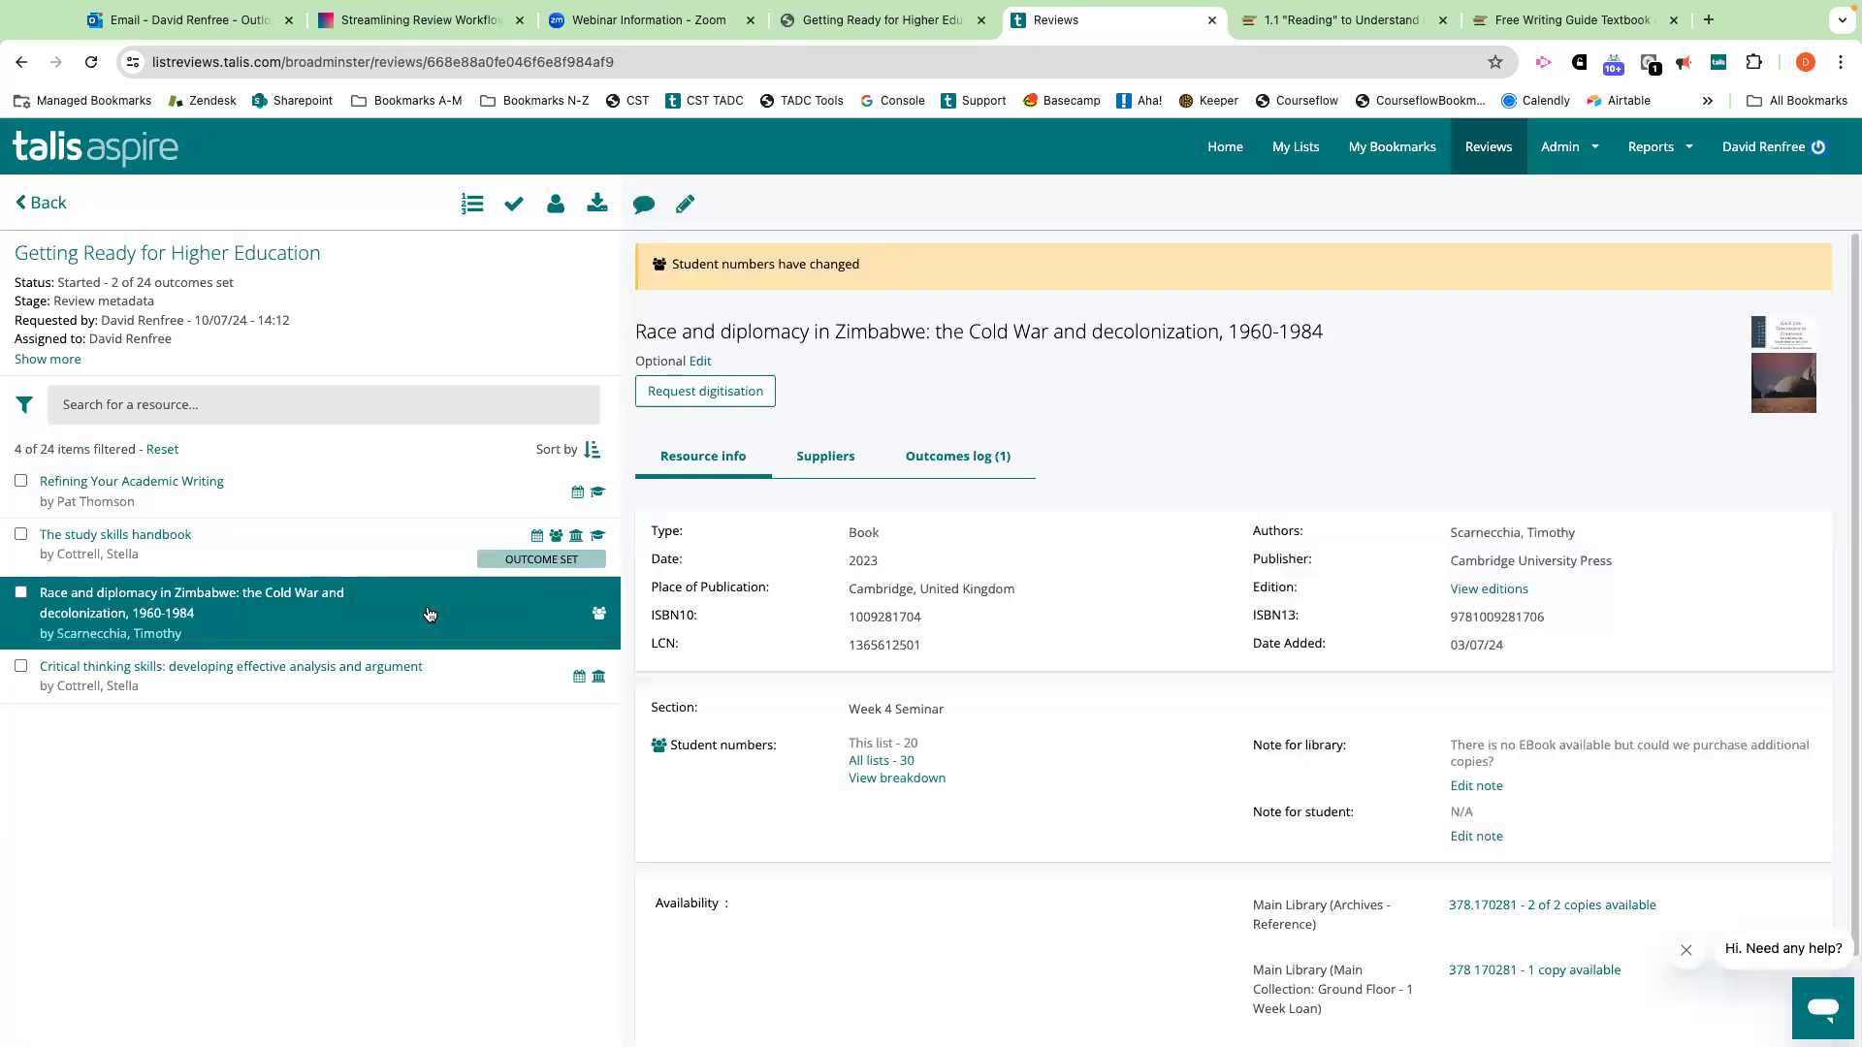
left_click(479, 678)
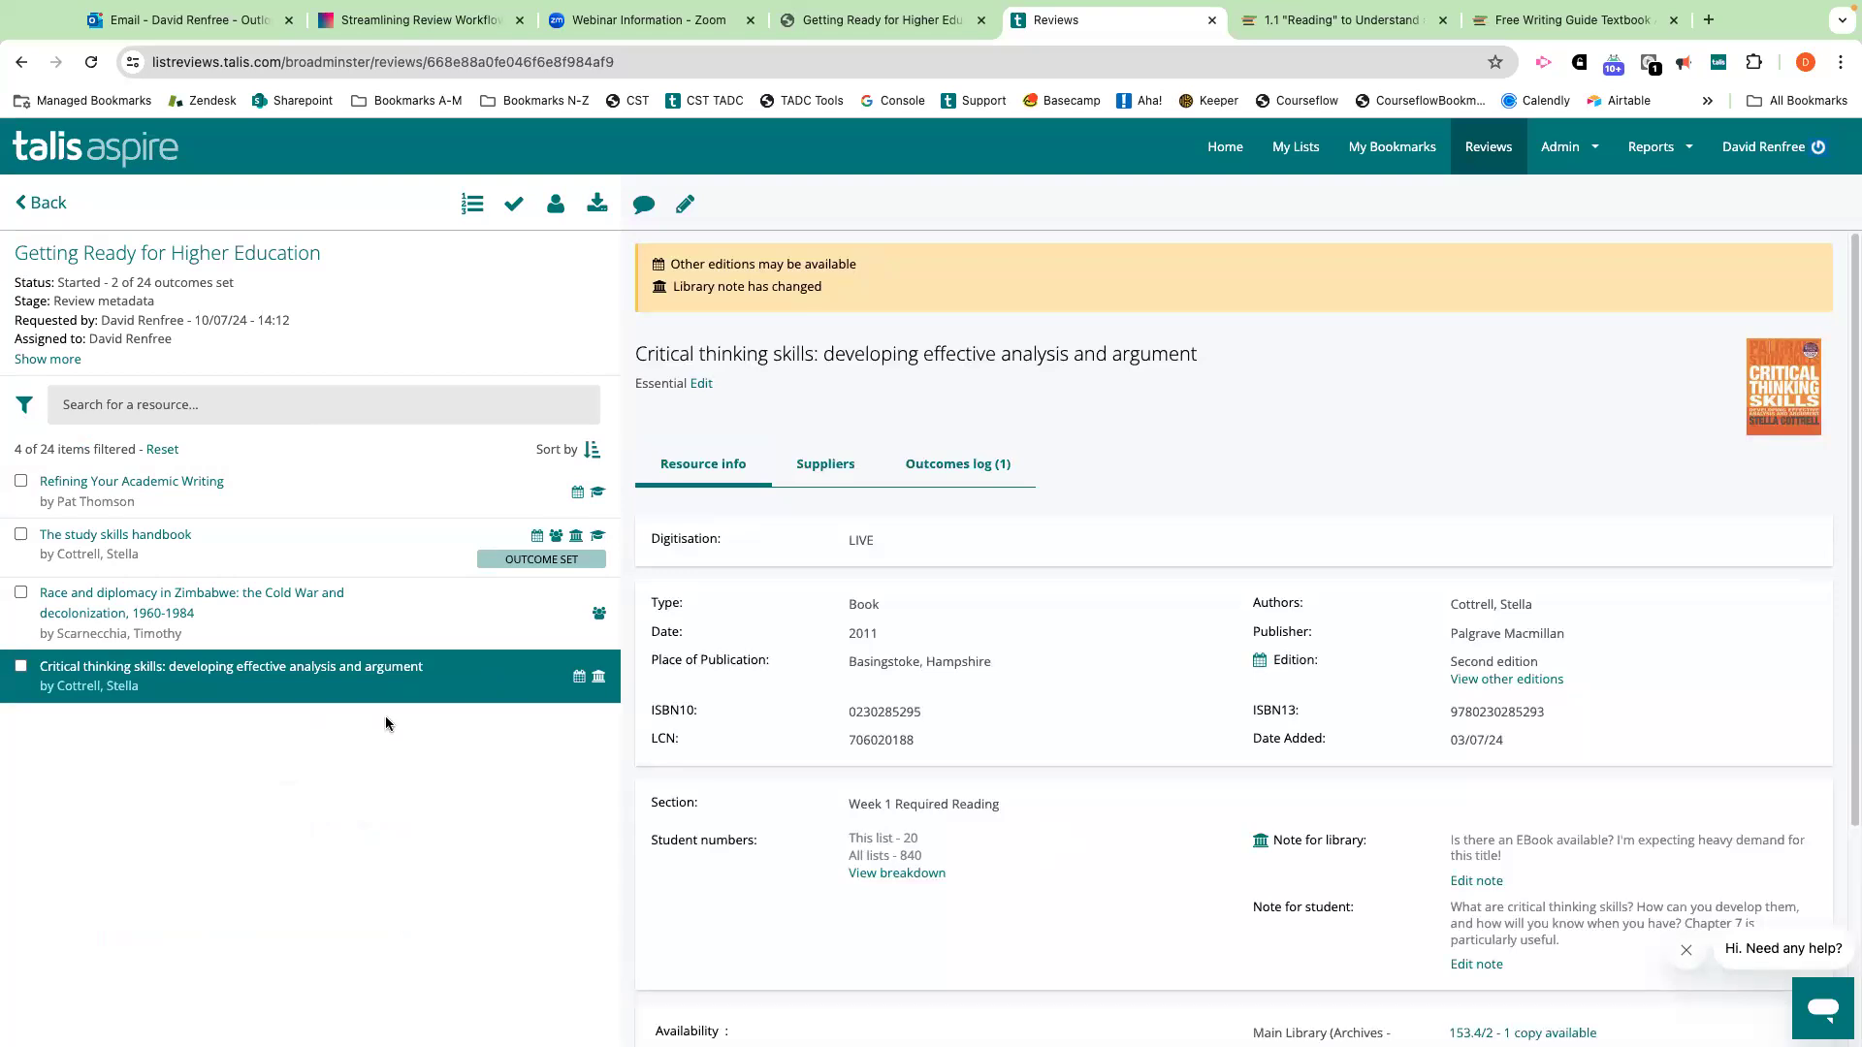
Replace the library note filter with one for resources in the catalogue, and reset the filter.
left_click(25, 405)
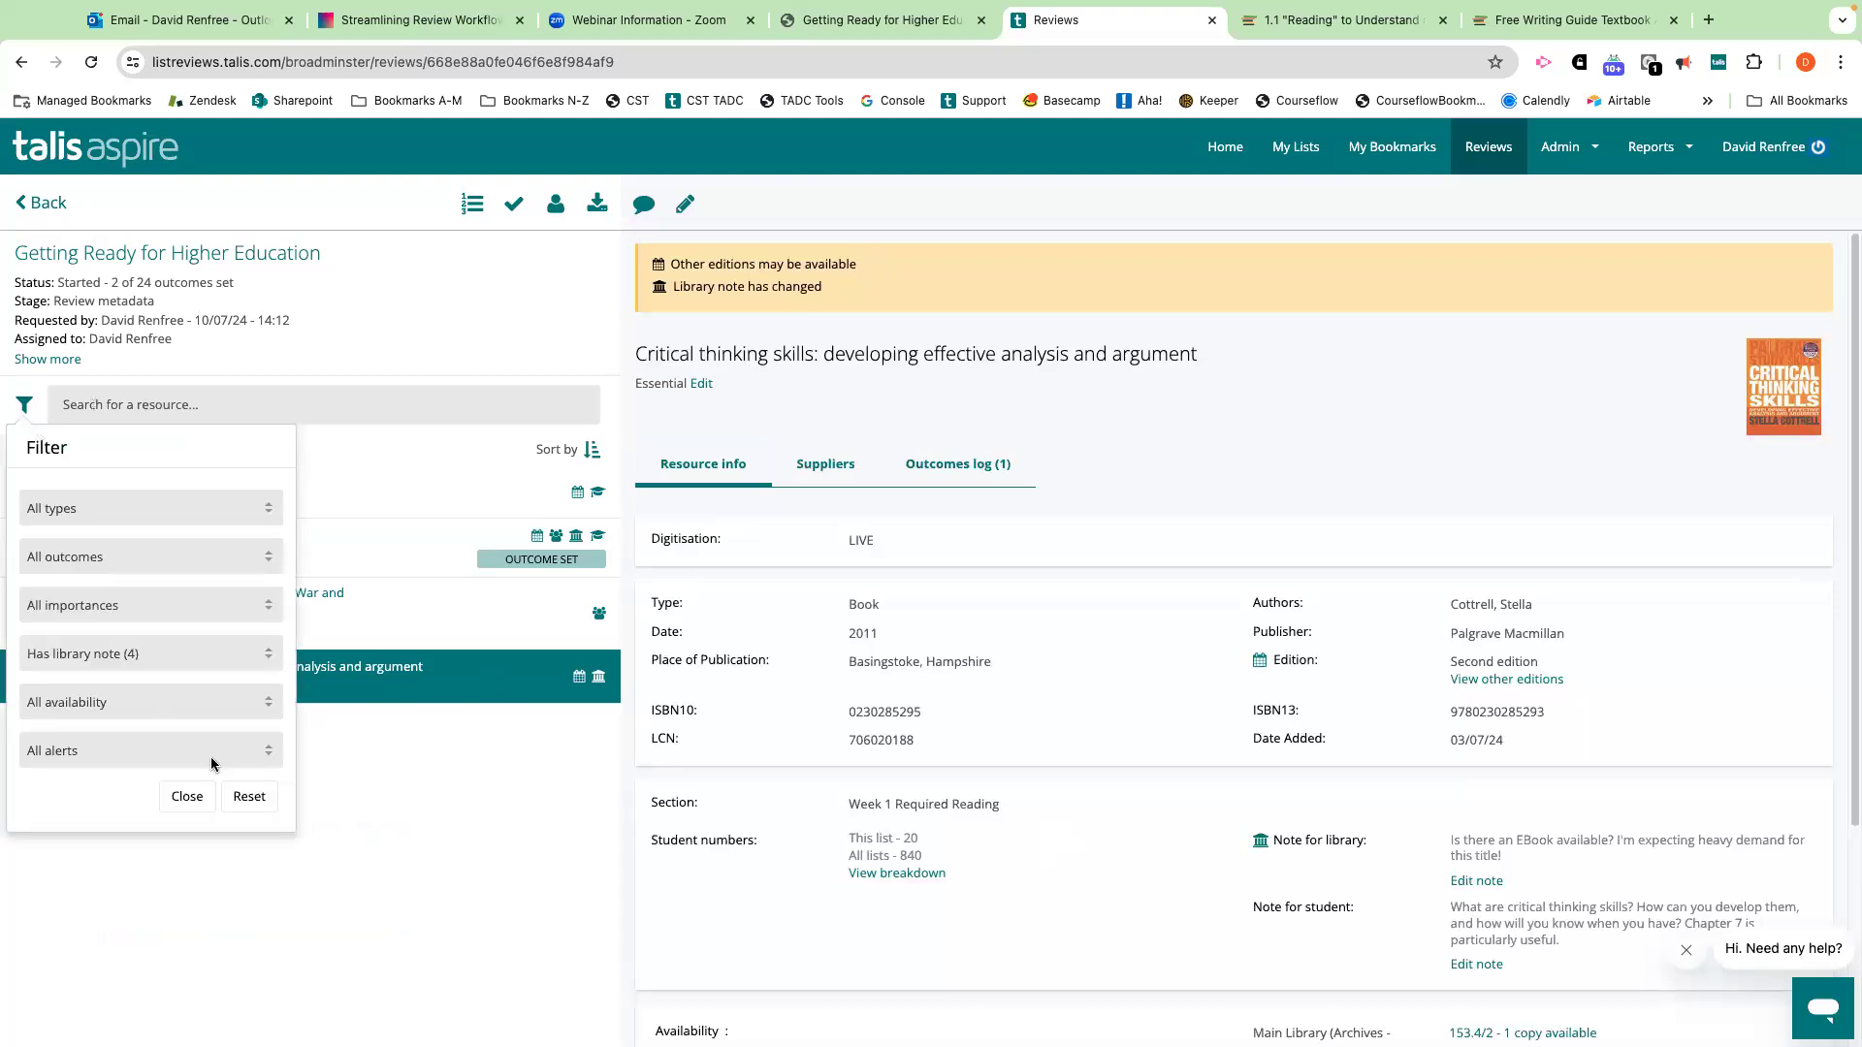
left_click(249, 798)
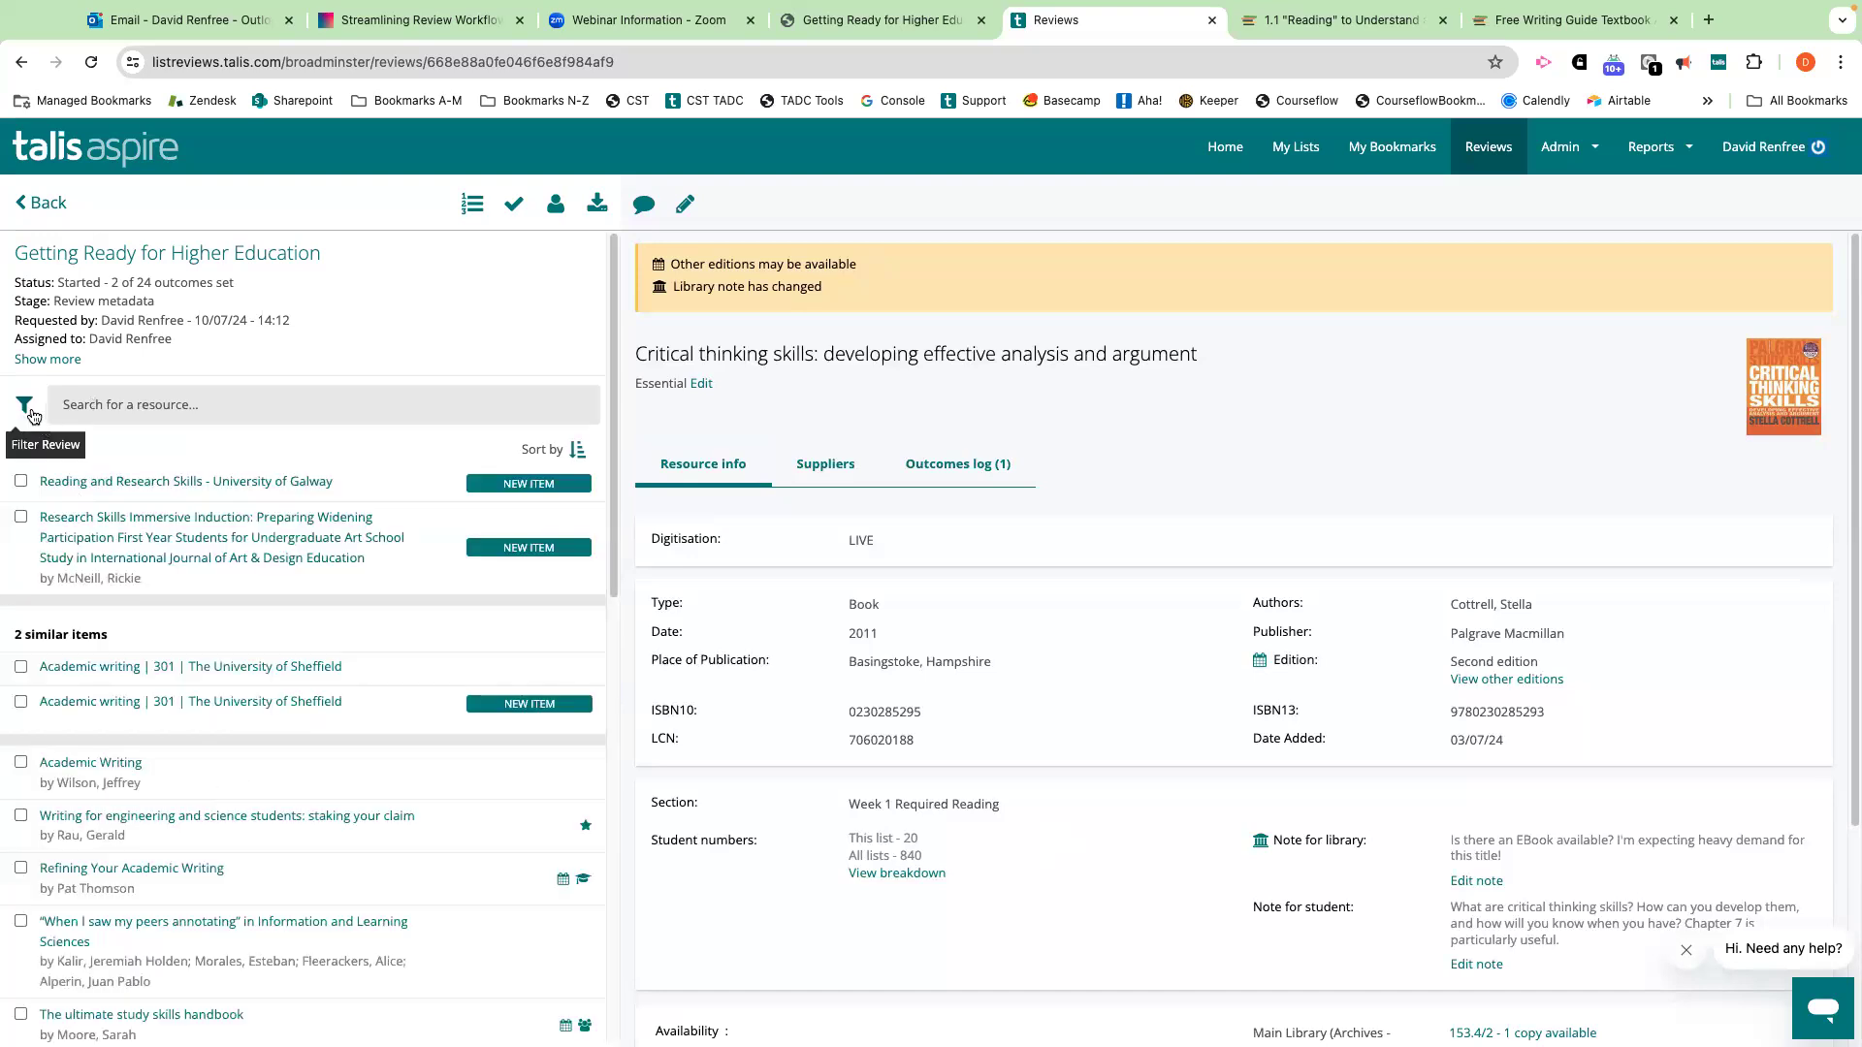
left_click(24, 408)
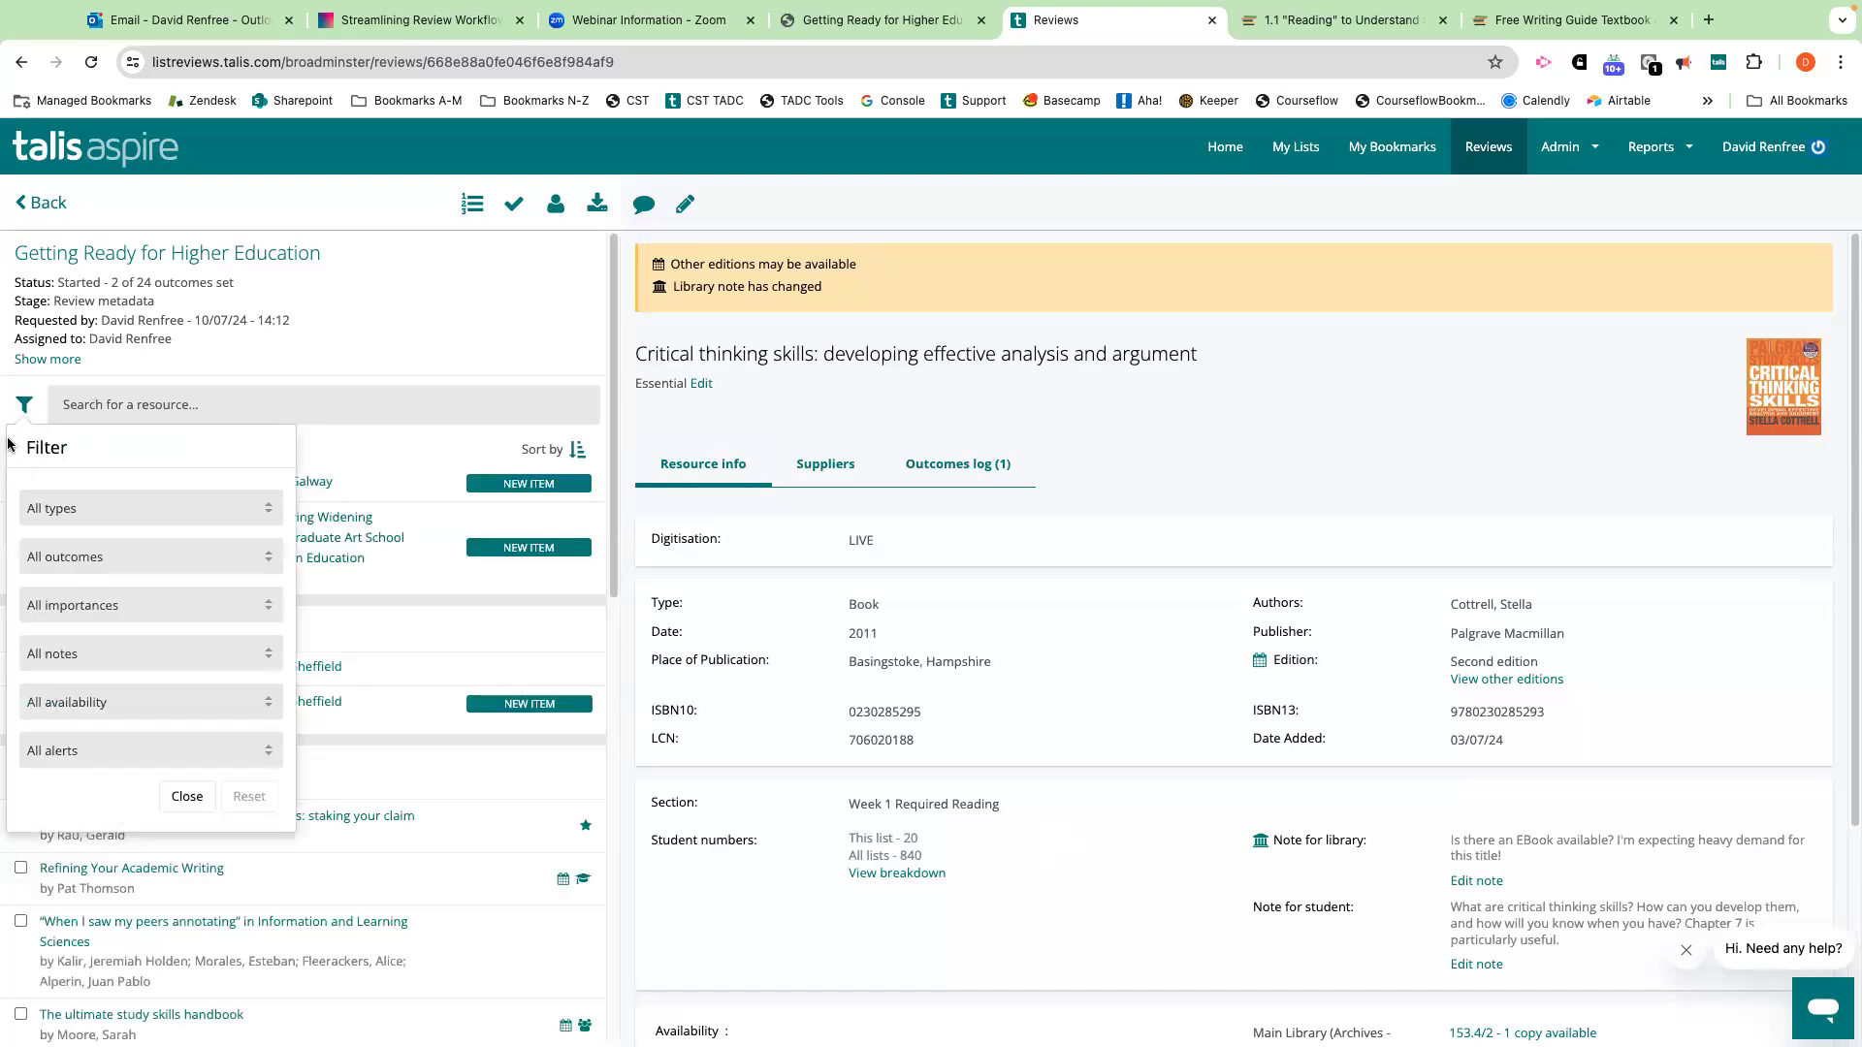
left_click(98, 704)
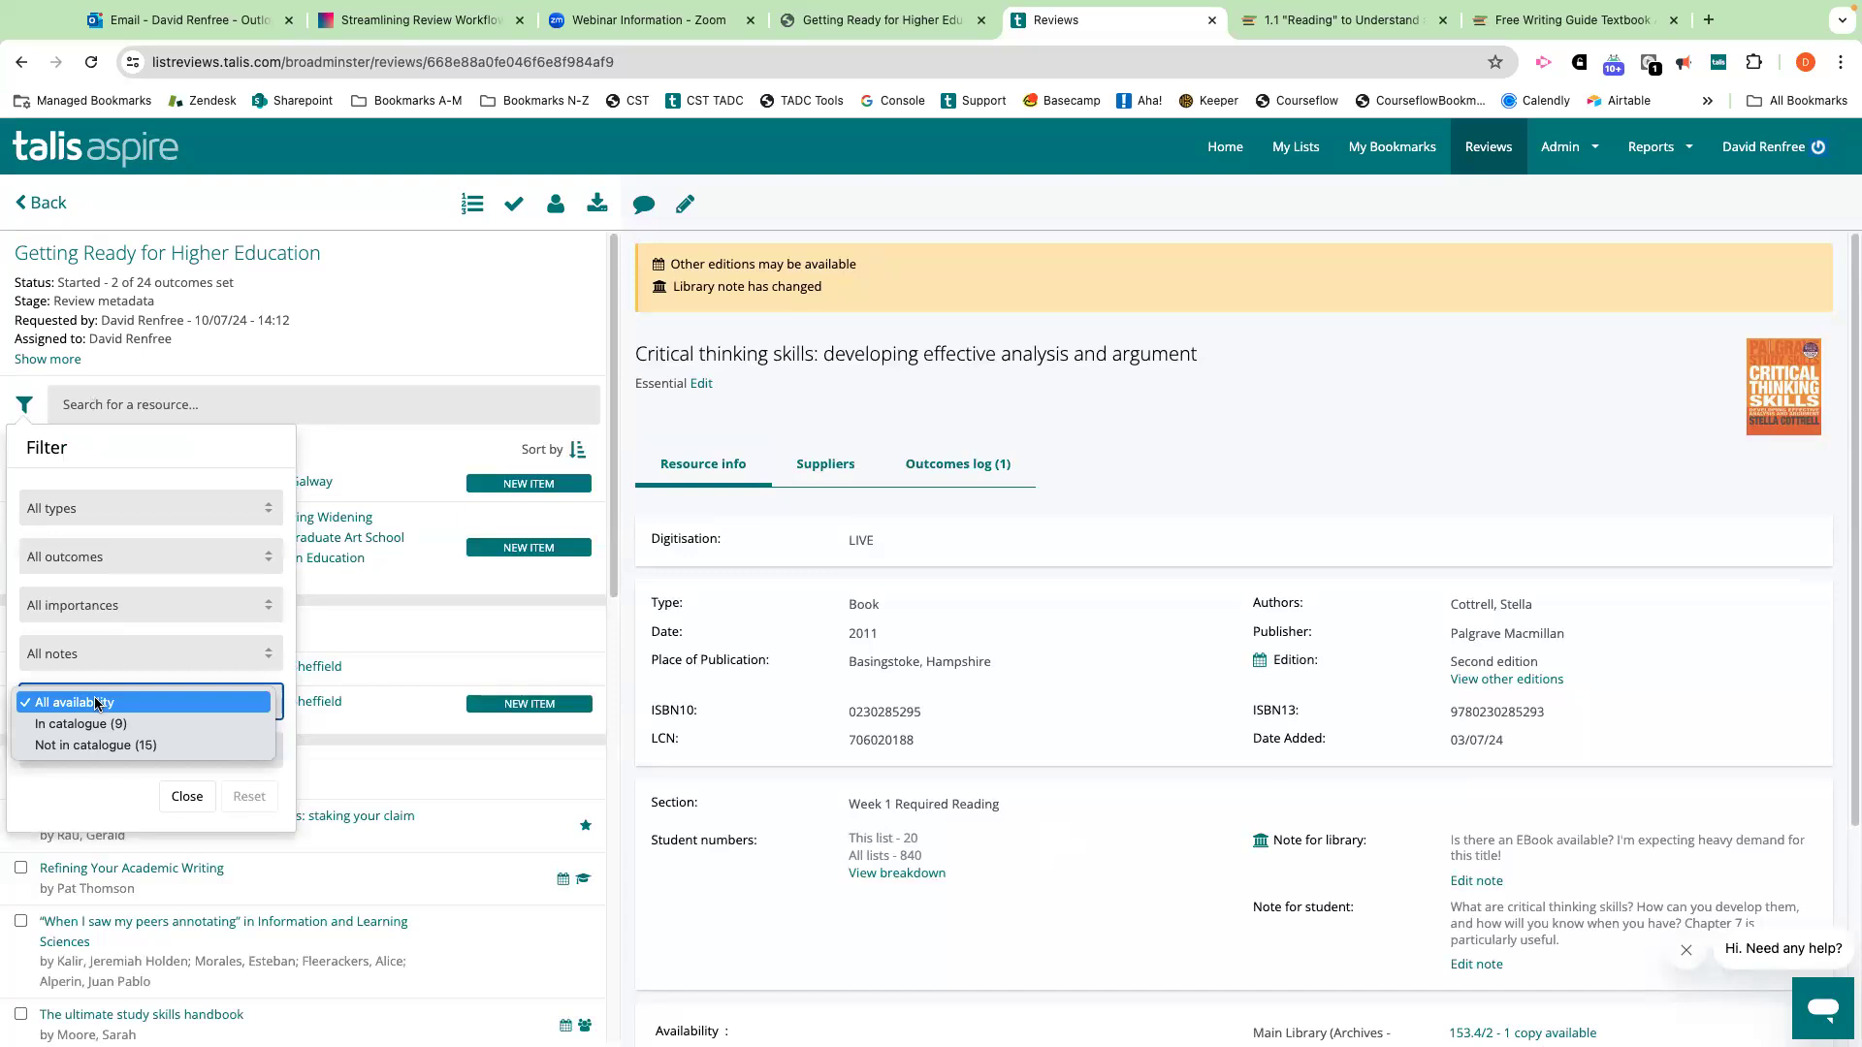
left_click(93, 724)
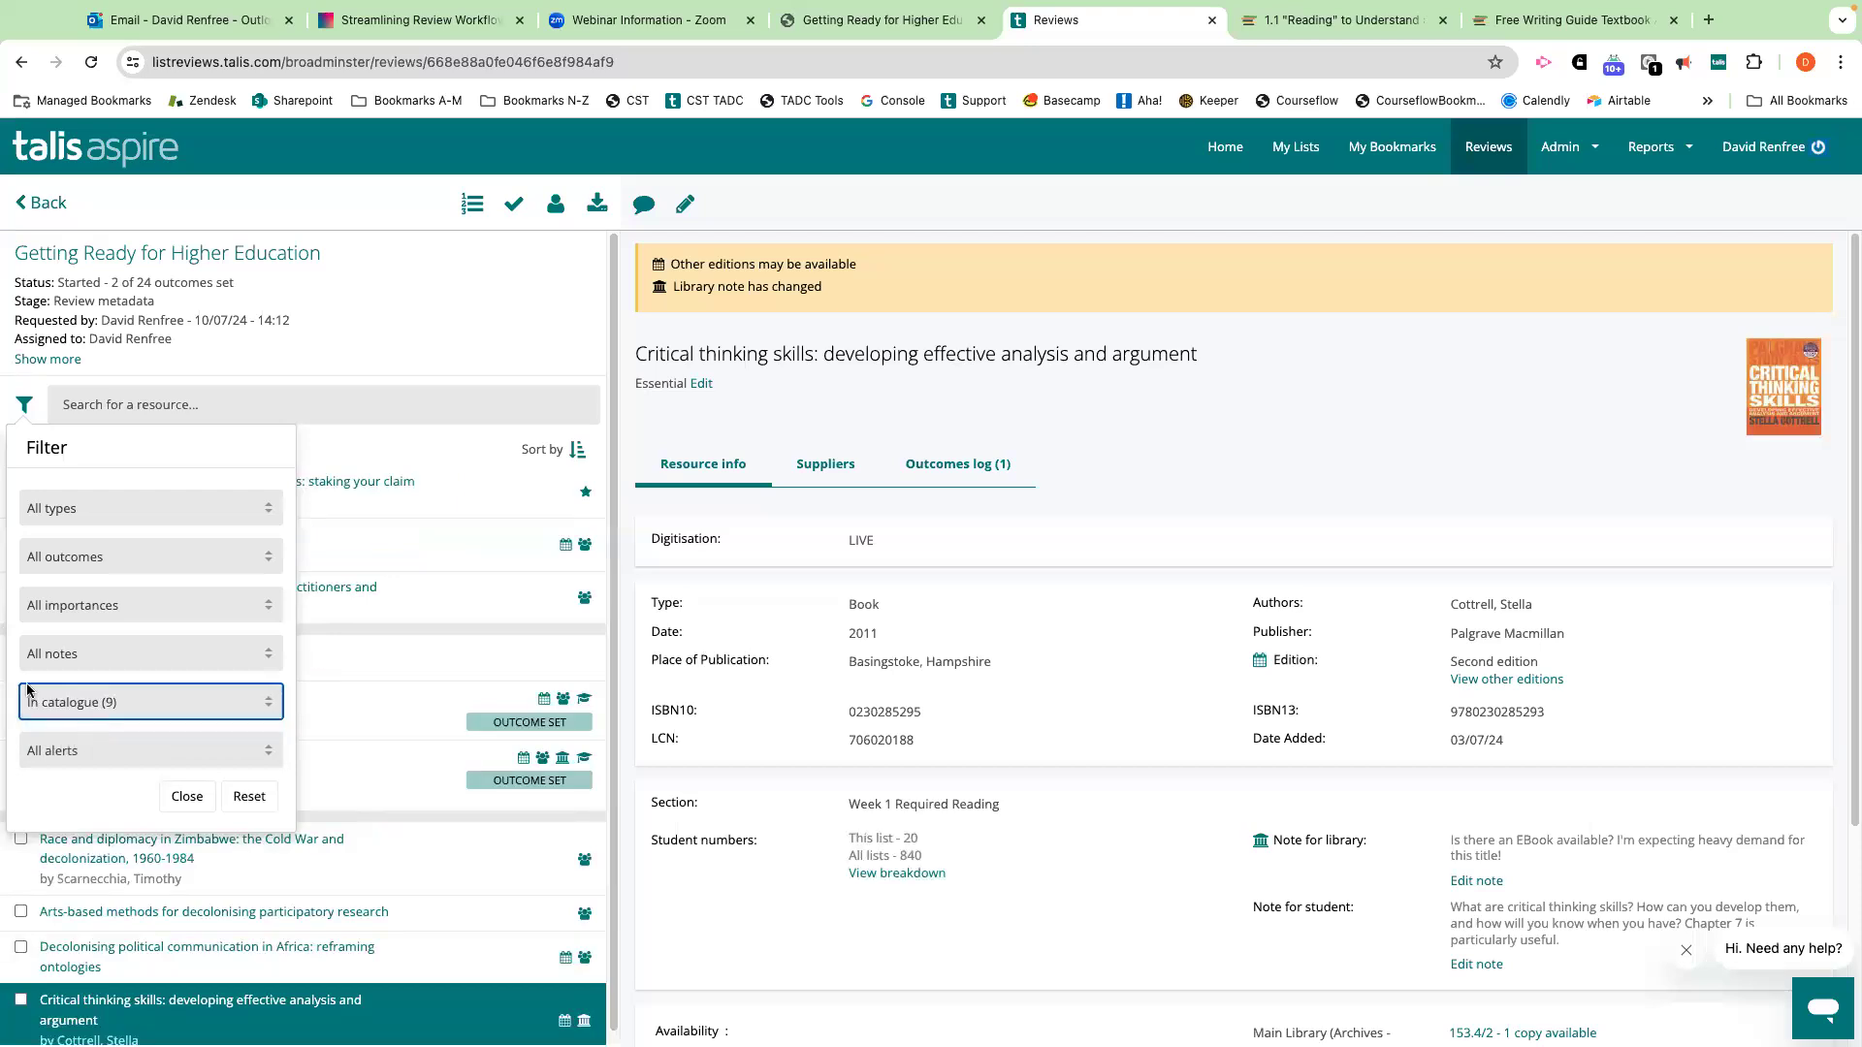
left_click(49, 707)
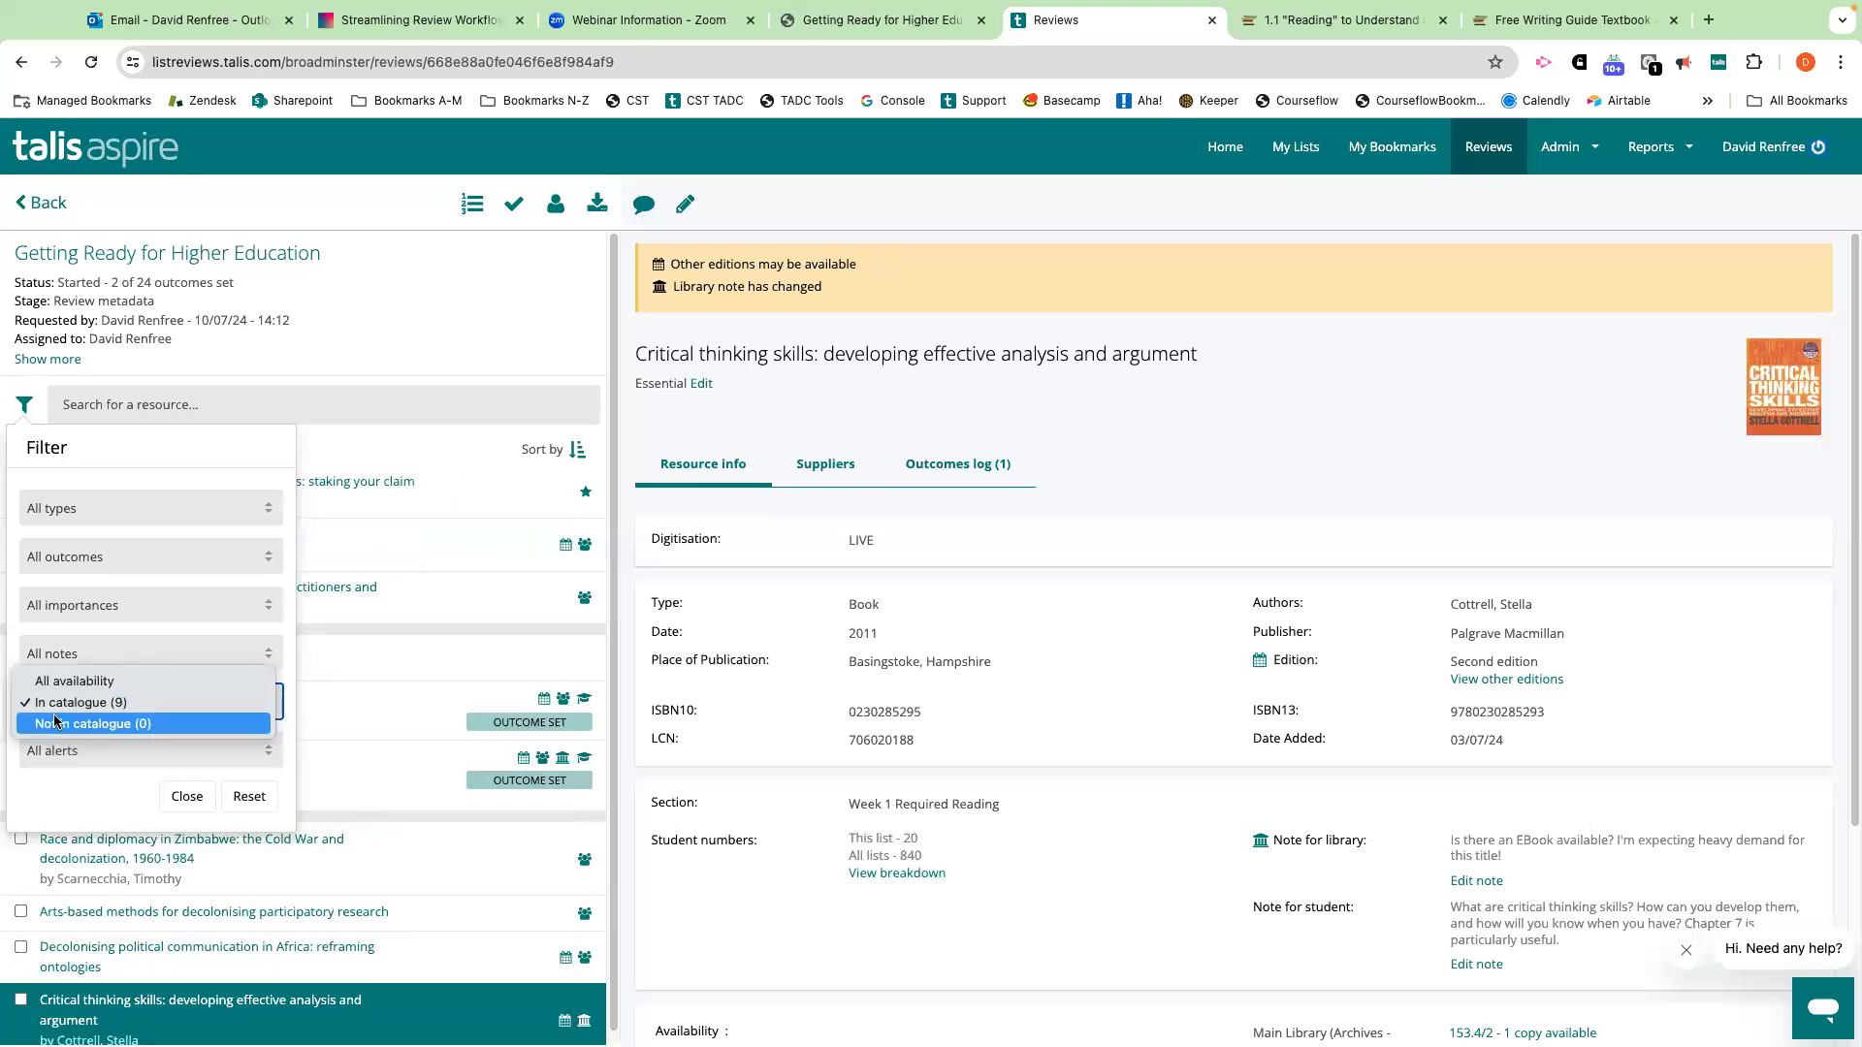
left_click(248, 796)
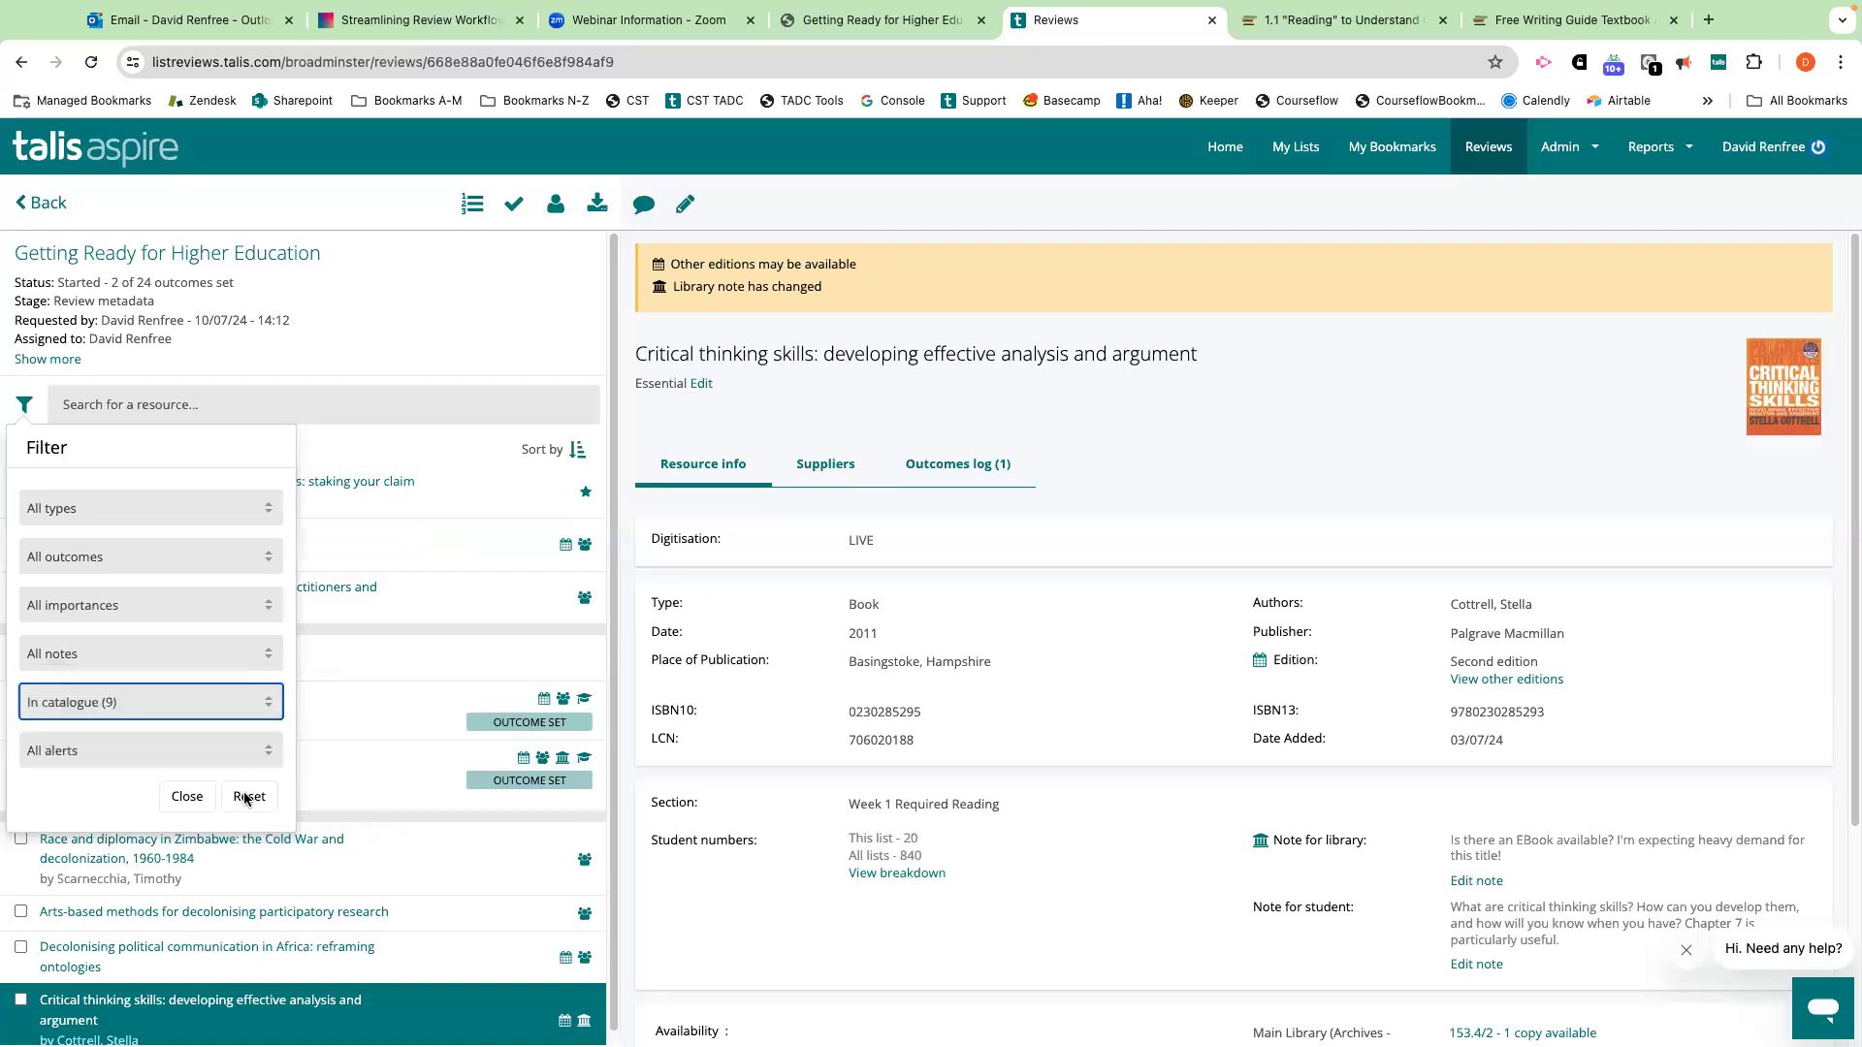
left_click(249, 799)
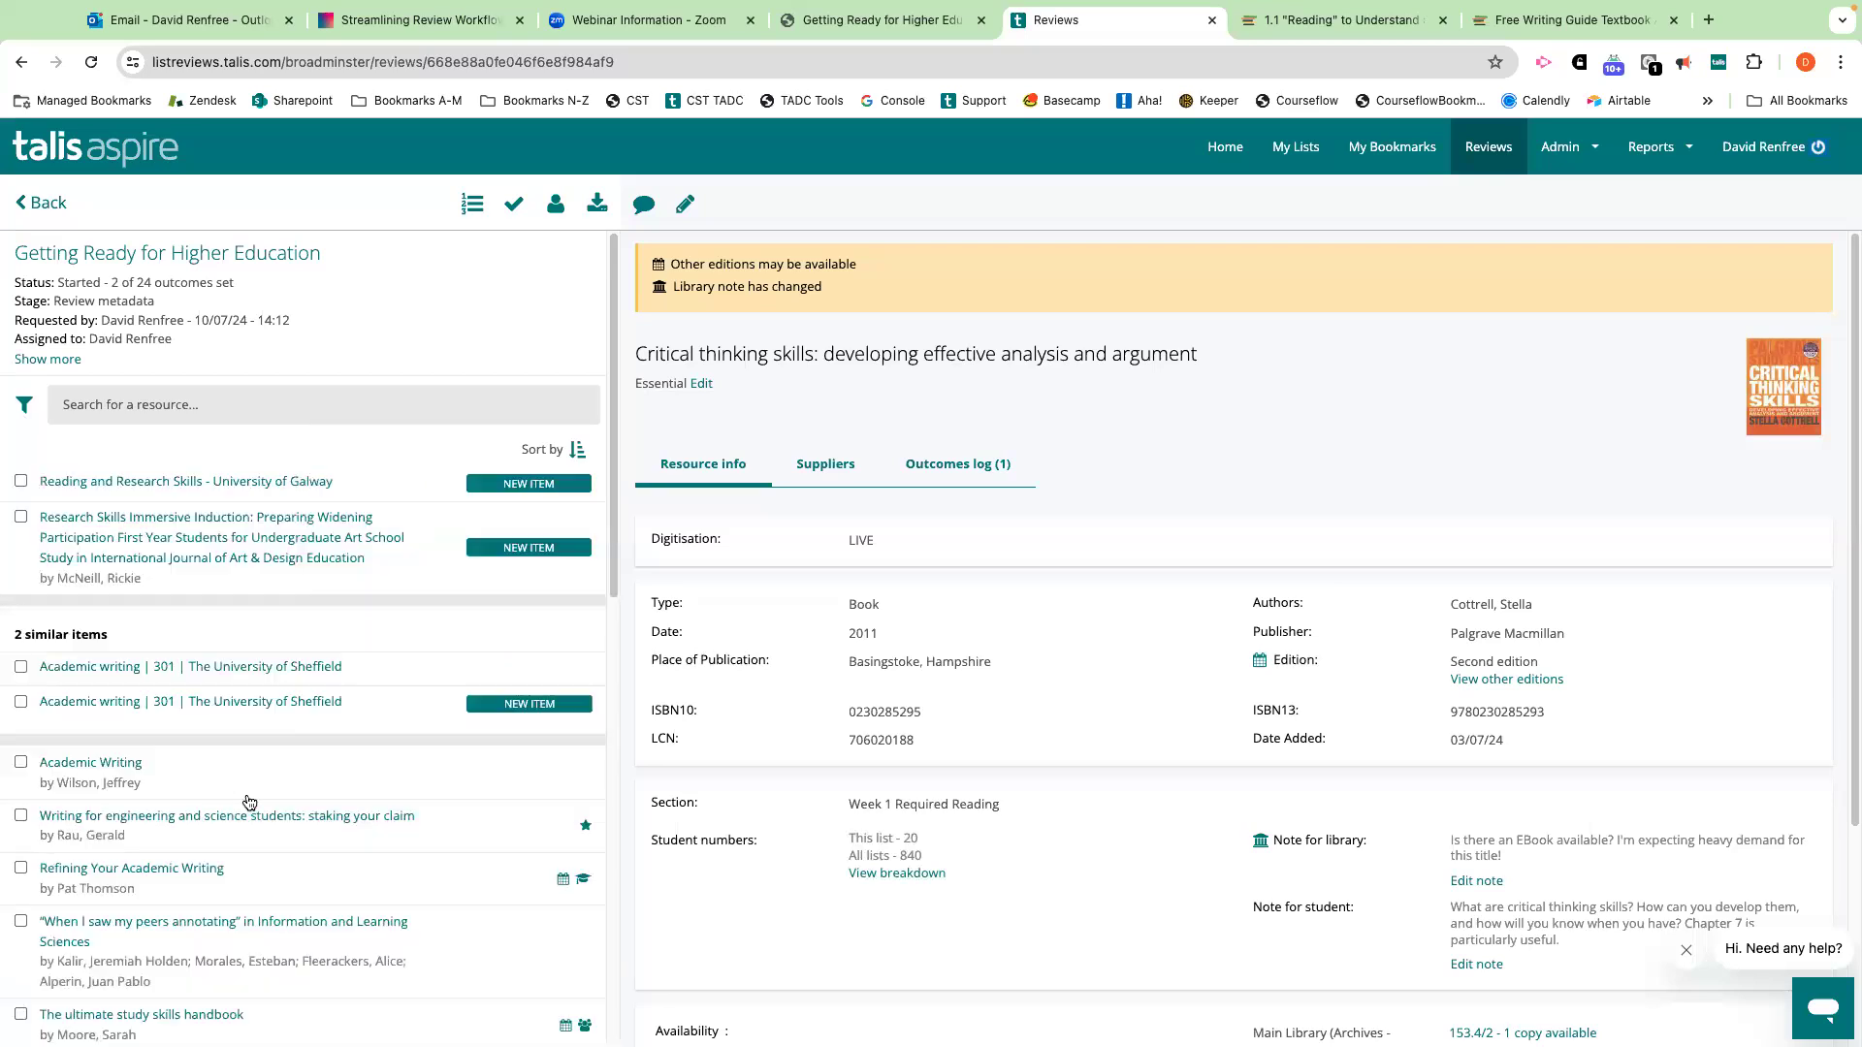
Review the availability filter options, filter the review to new items by alert, and reset the filter.
left_click(24, 406)
left_click(93, 701)
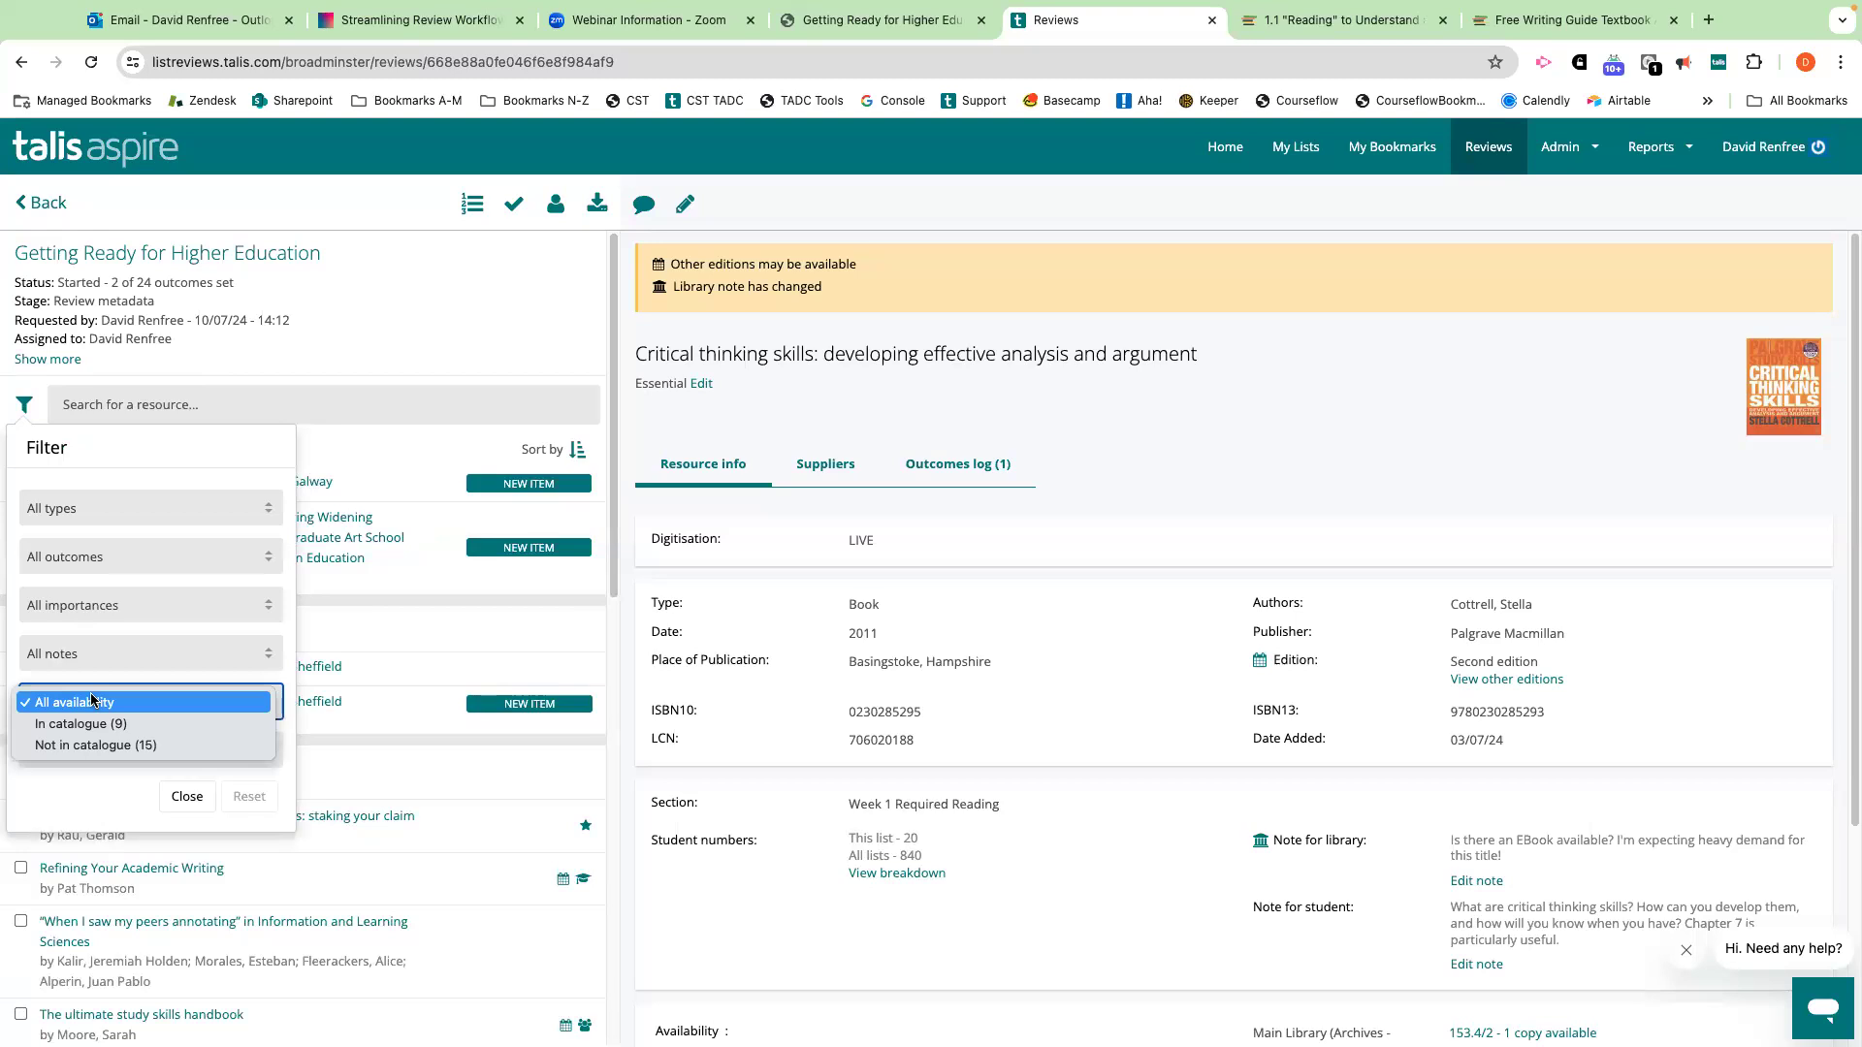
left_click(96, 698)
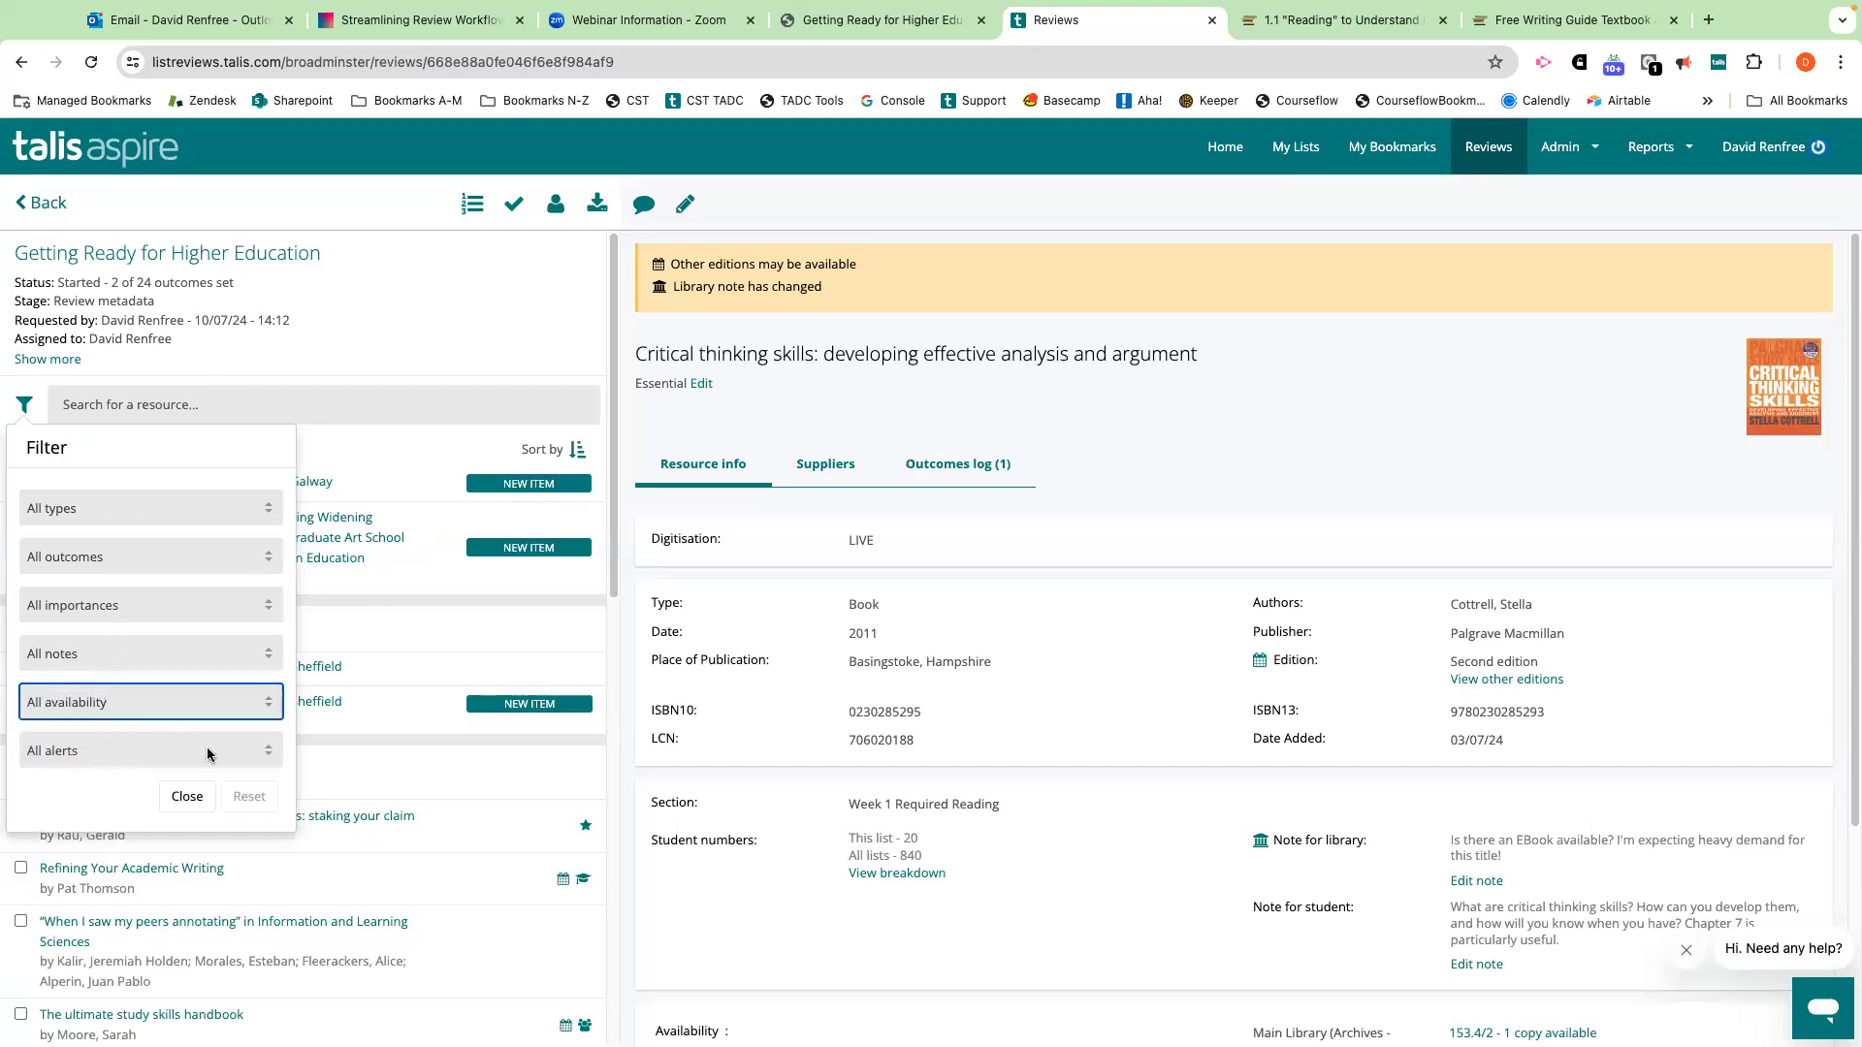
left_click(253, 756)
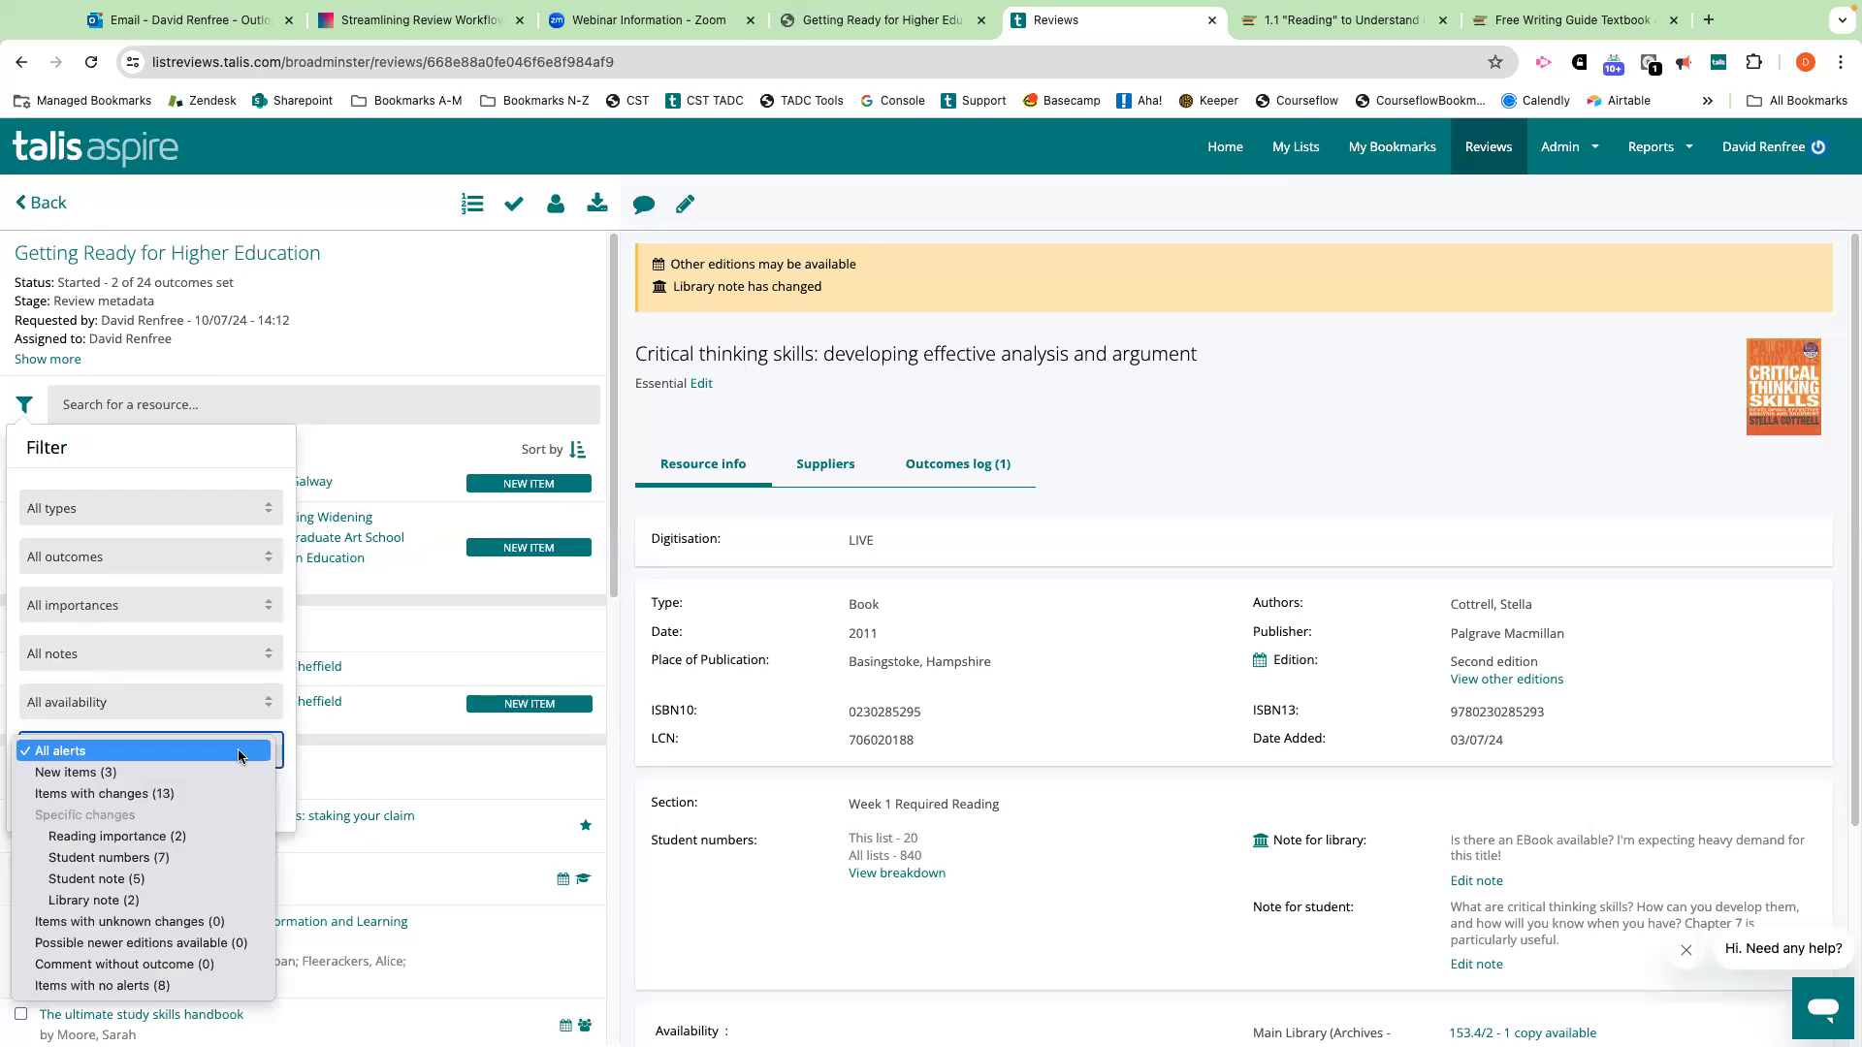
left_click(211, 771)
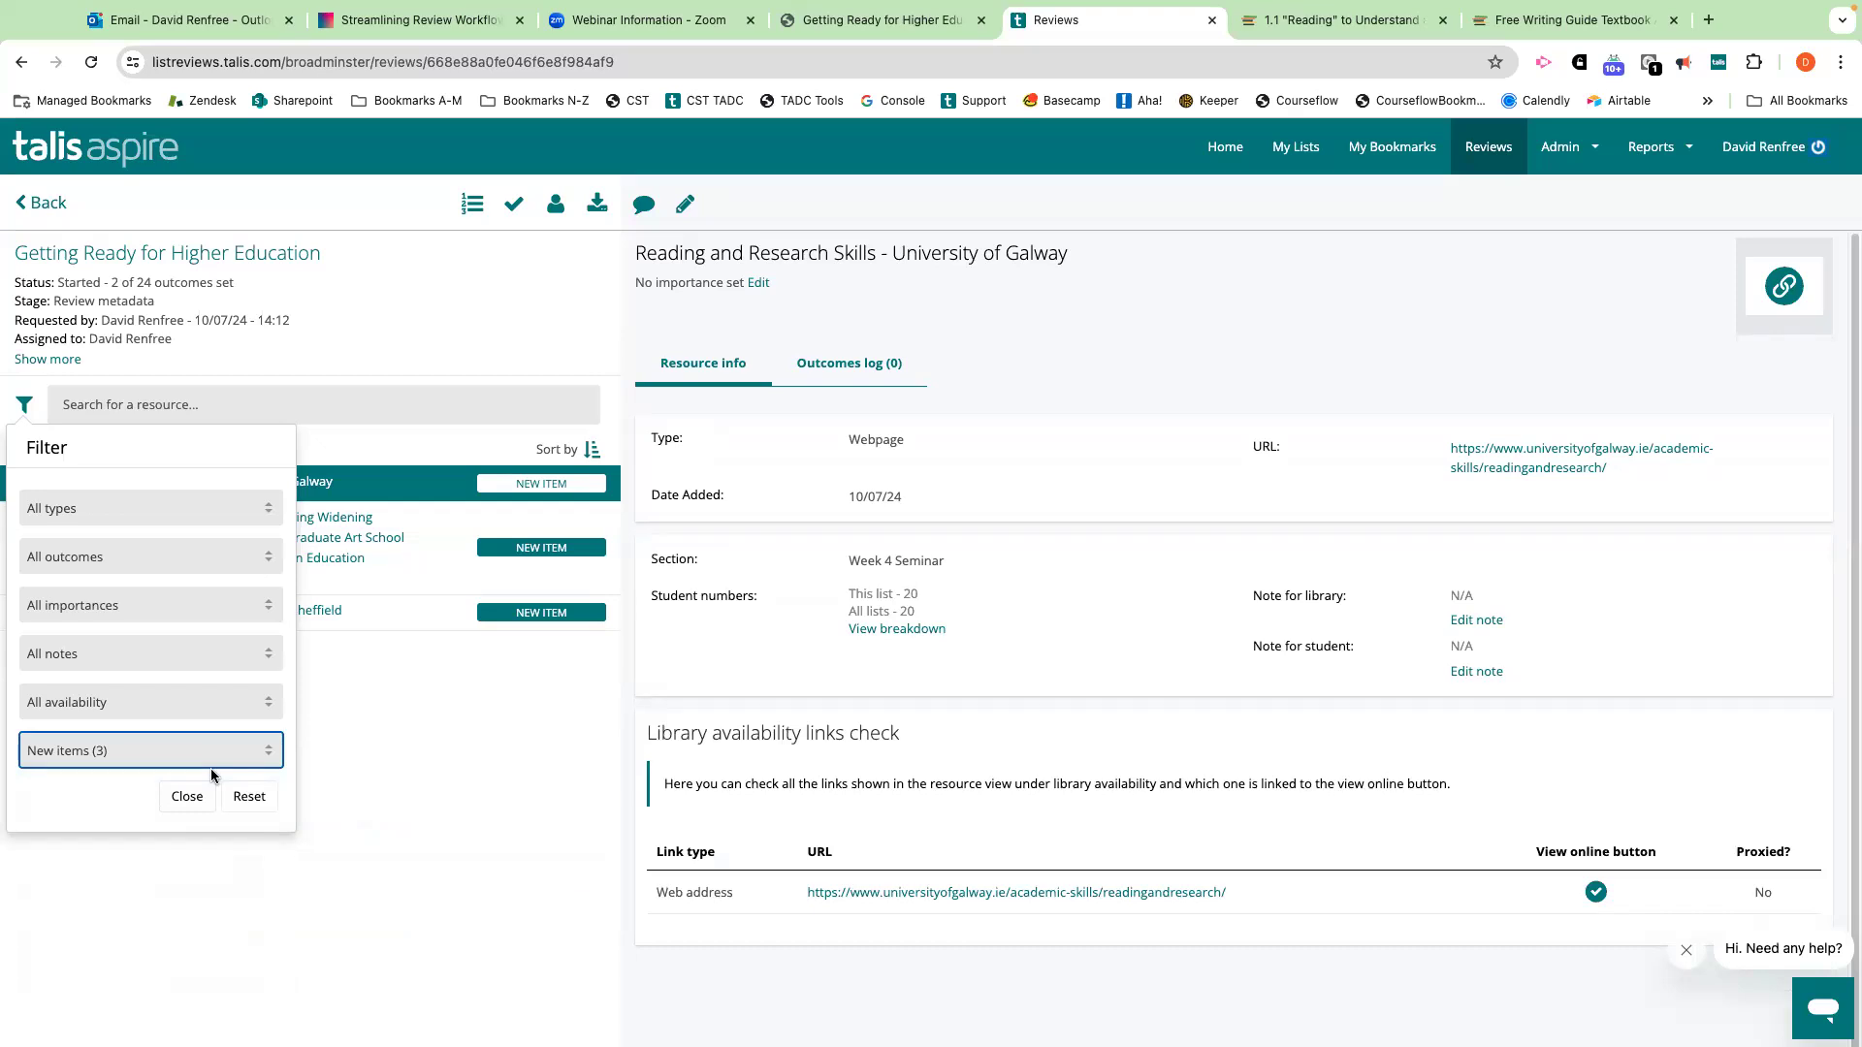
left_click(249, 797)
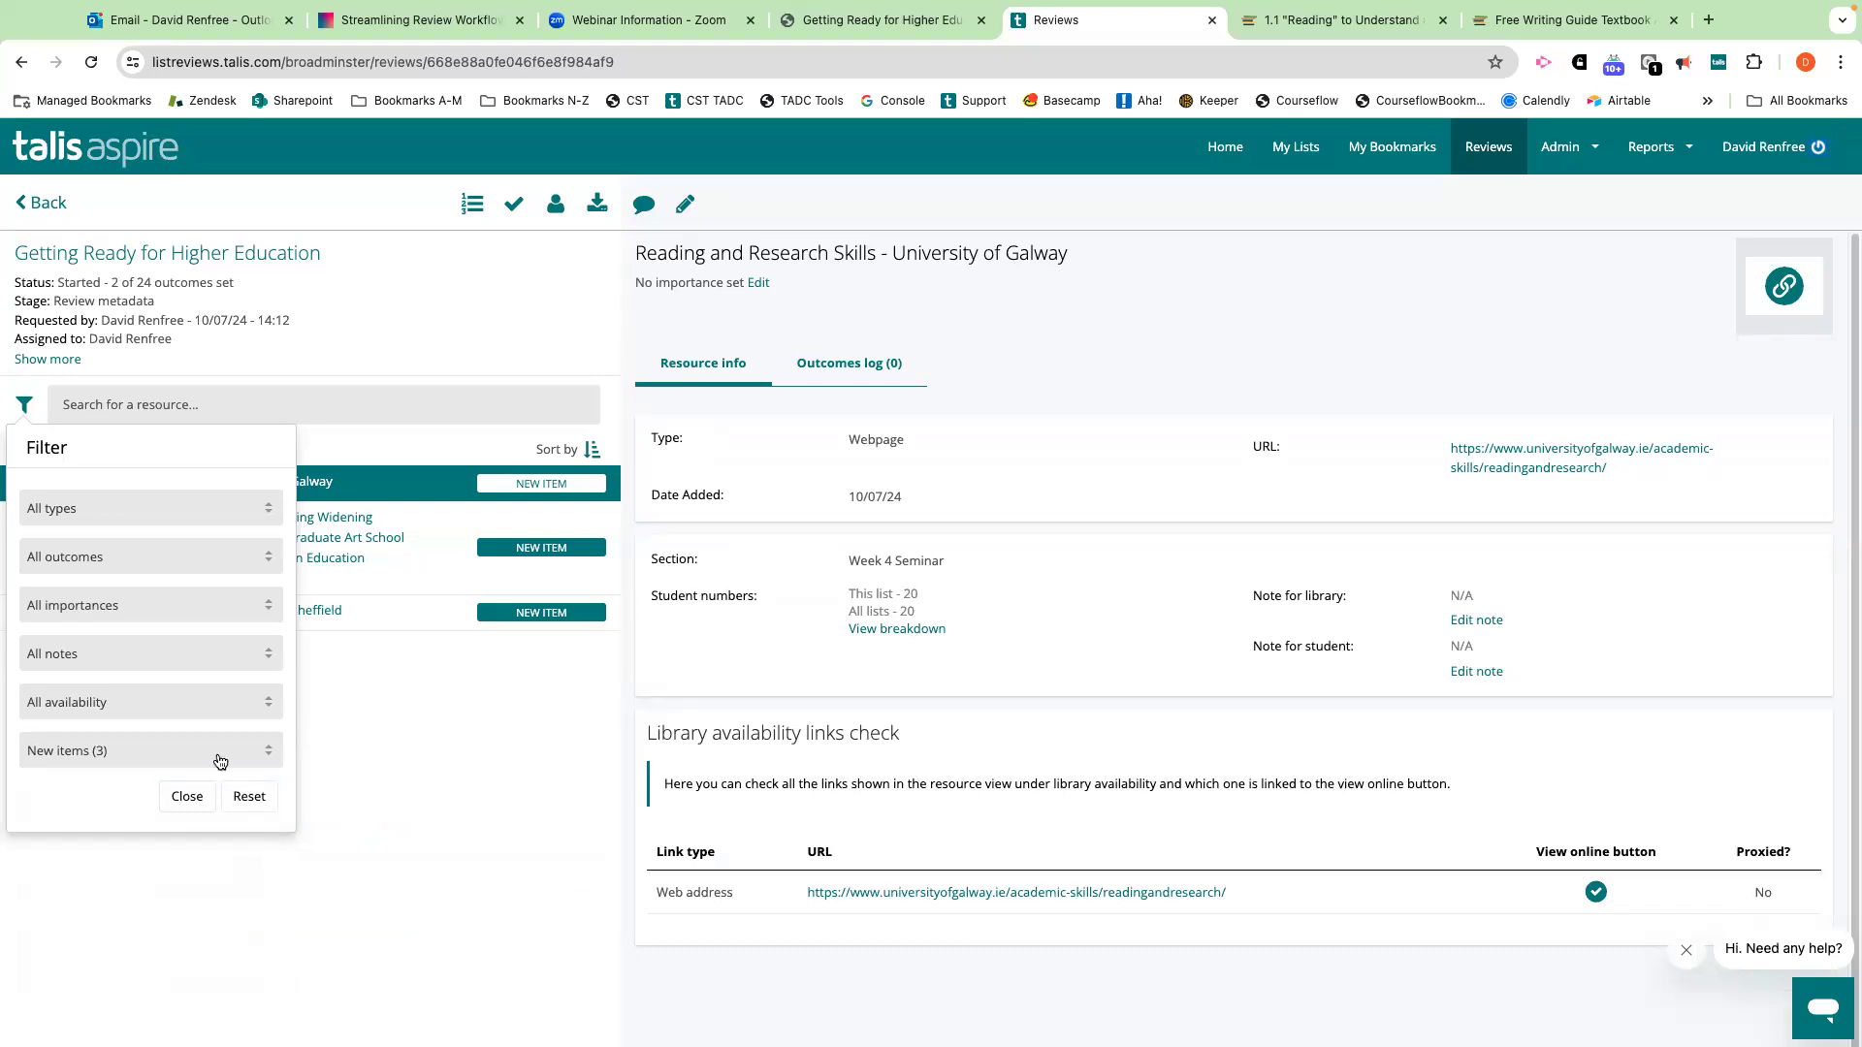
Filter the review to reading importance changes, and examine the engineering and science writing book and the University of Alberta video.
left_click(21, 404)
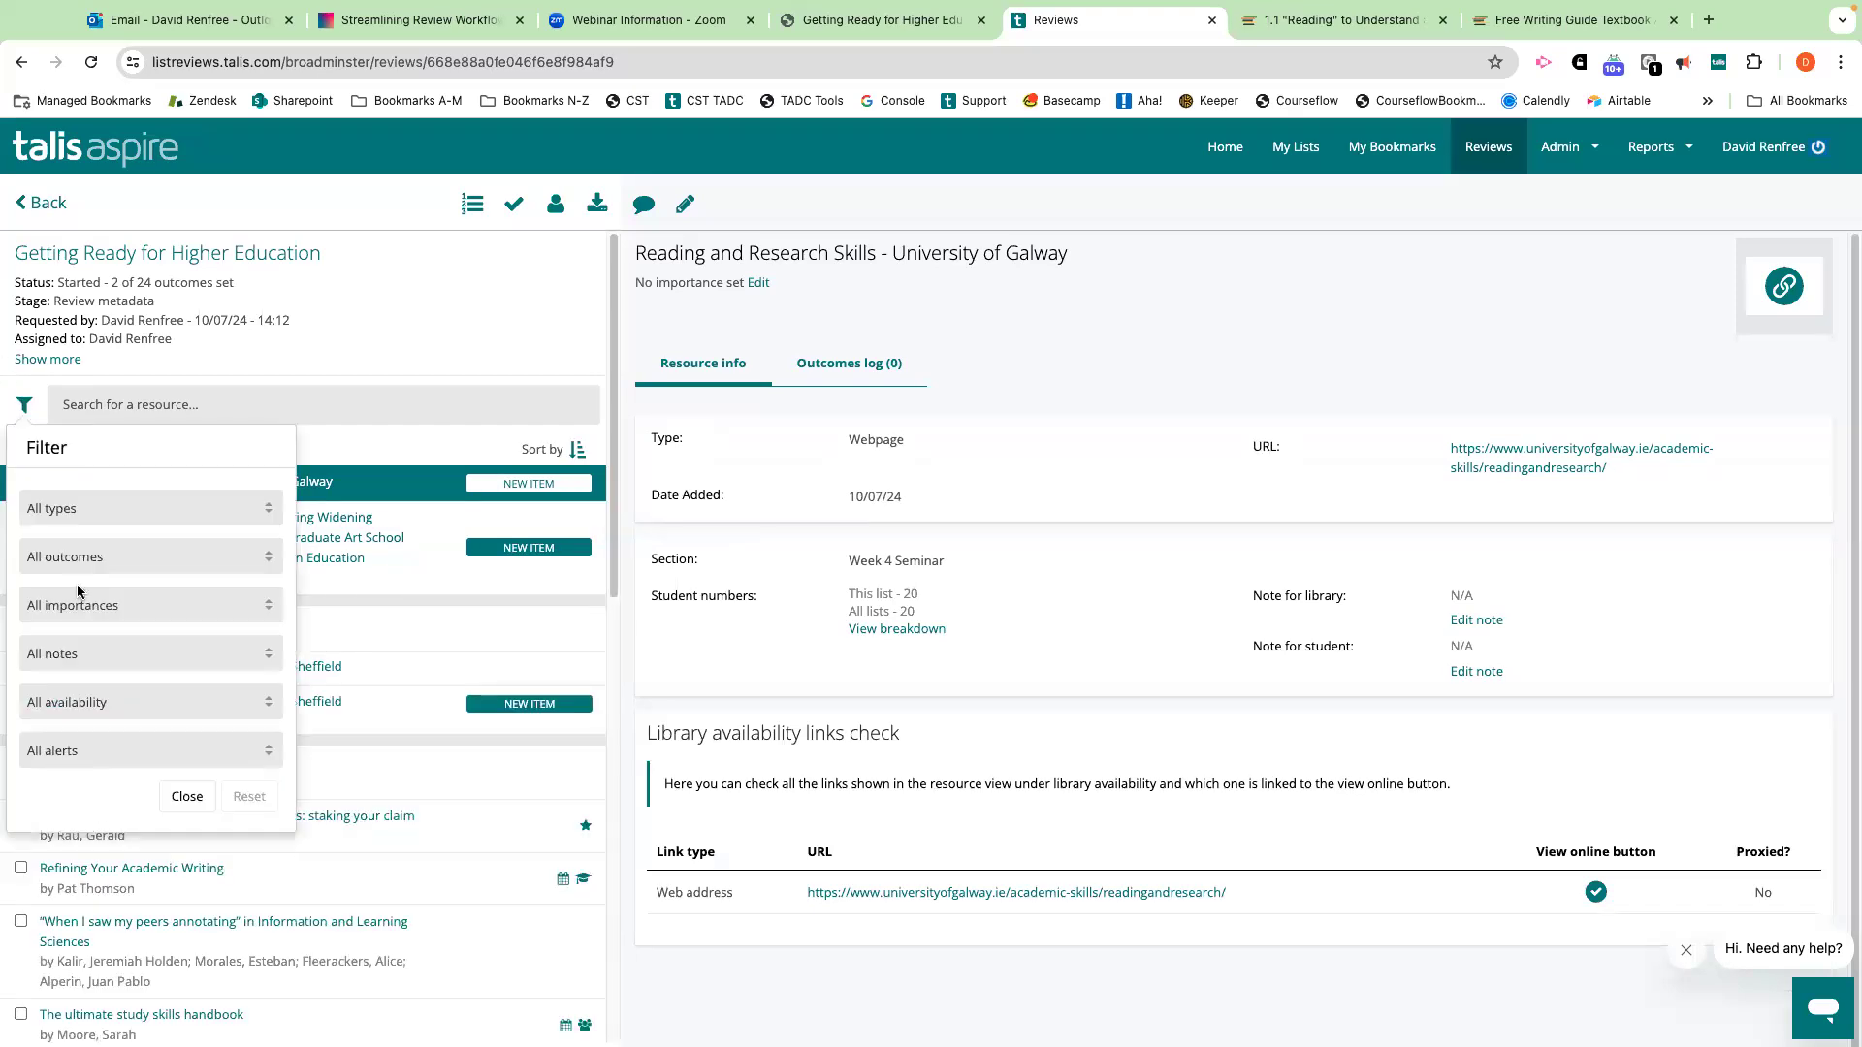
left_click(79, 747)
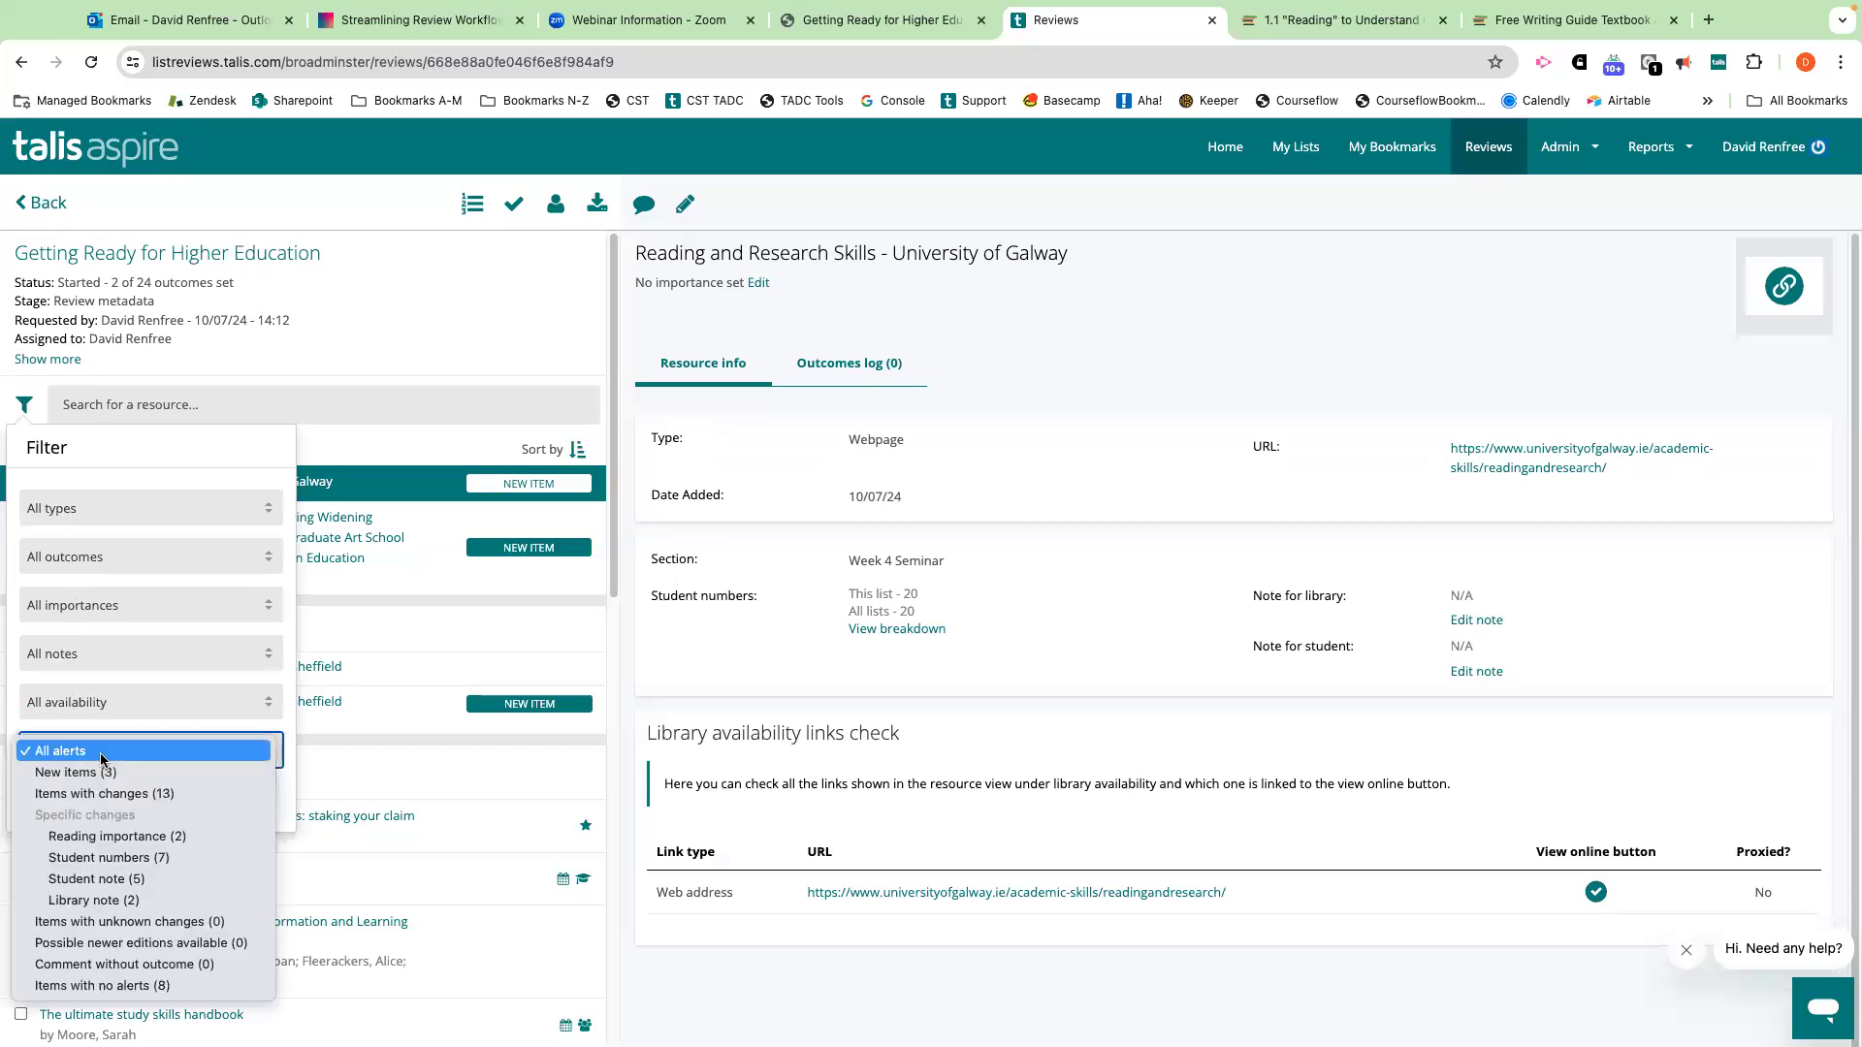
left_click(129, 836)
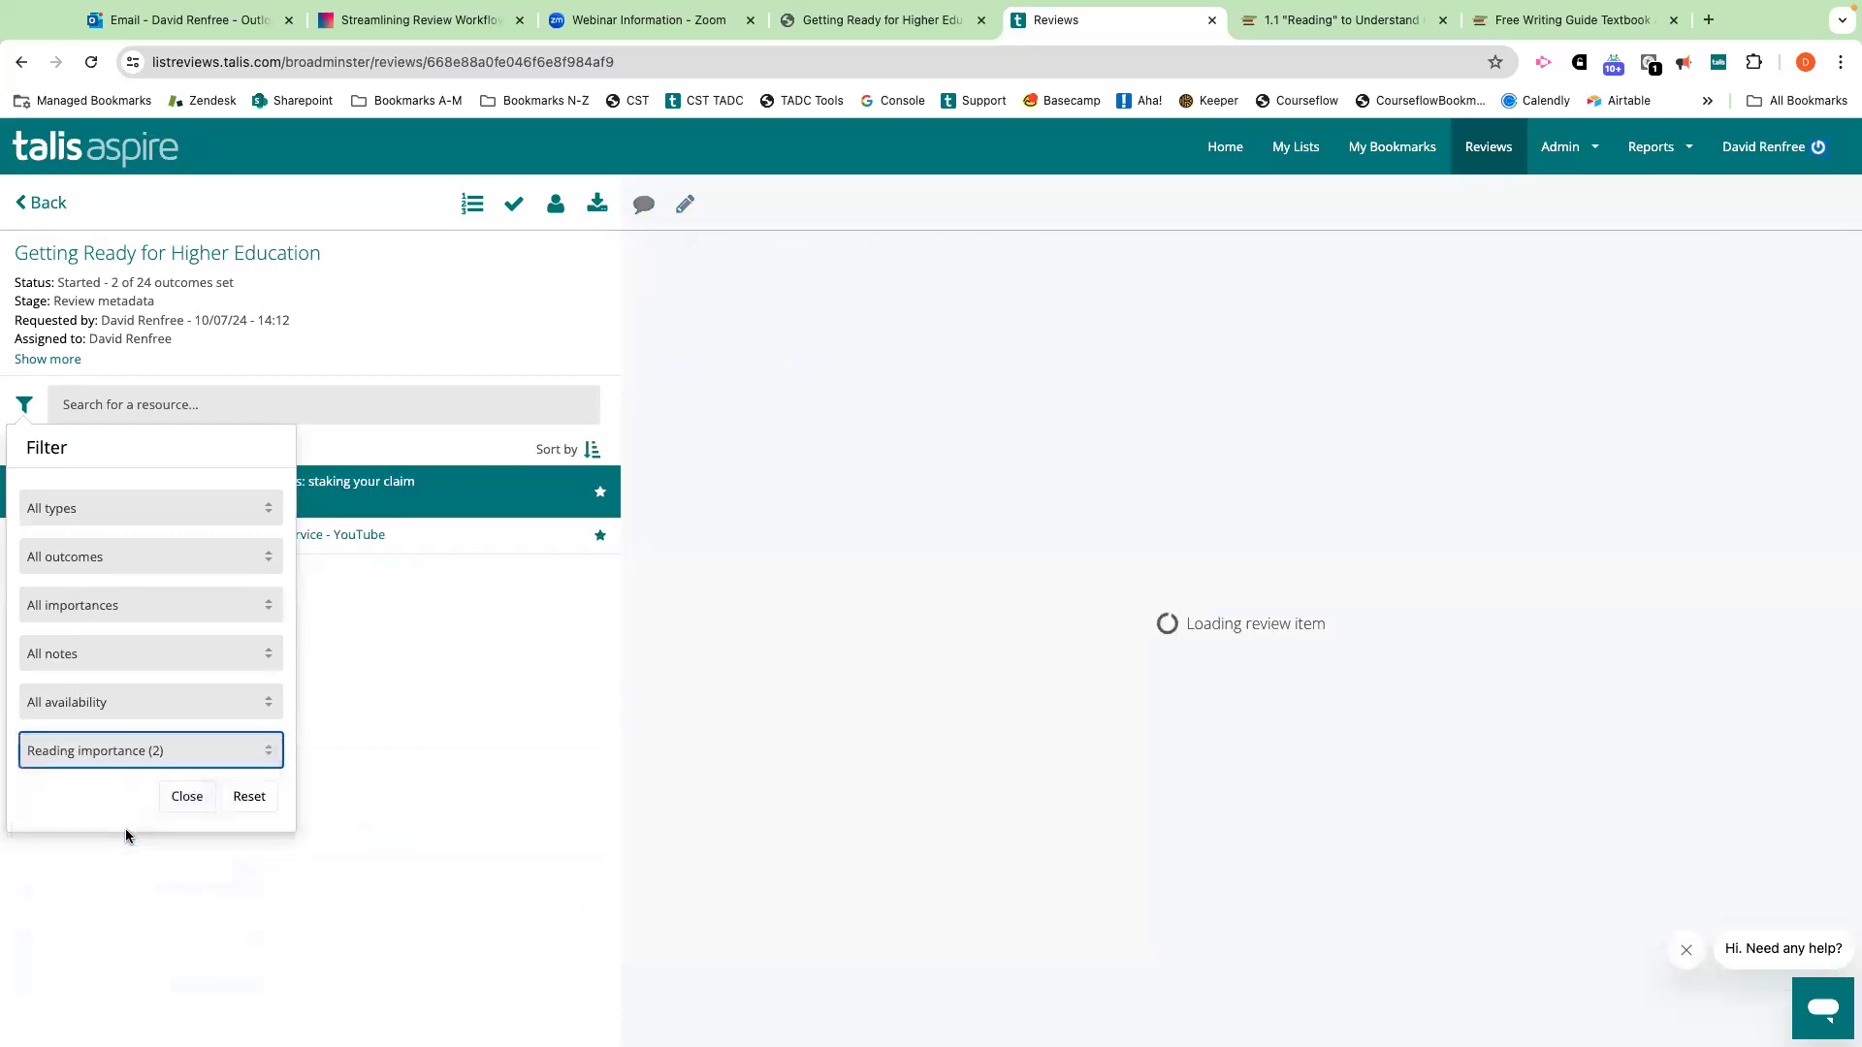
left_click(347, 780)
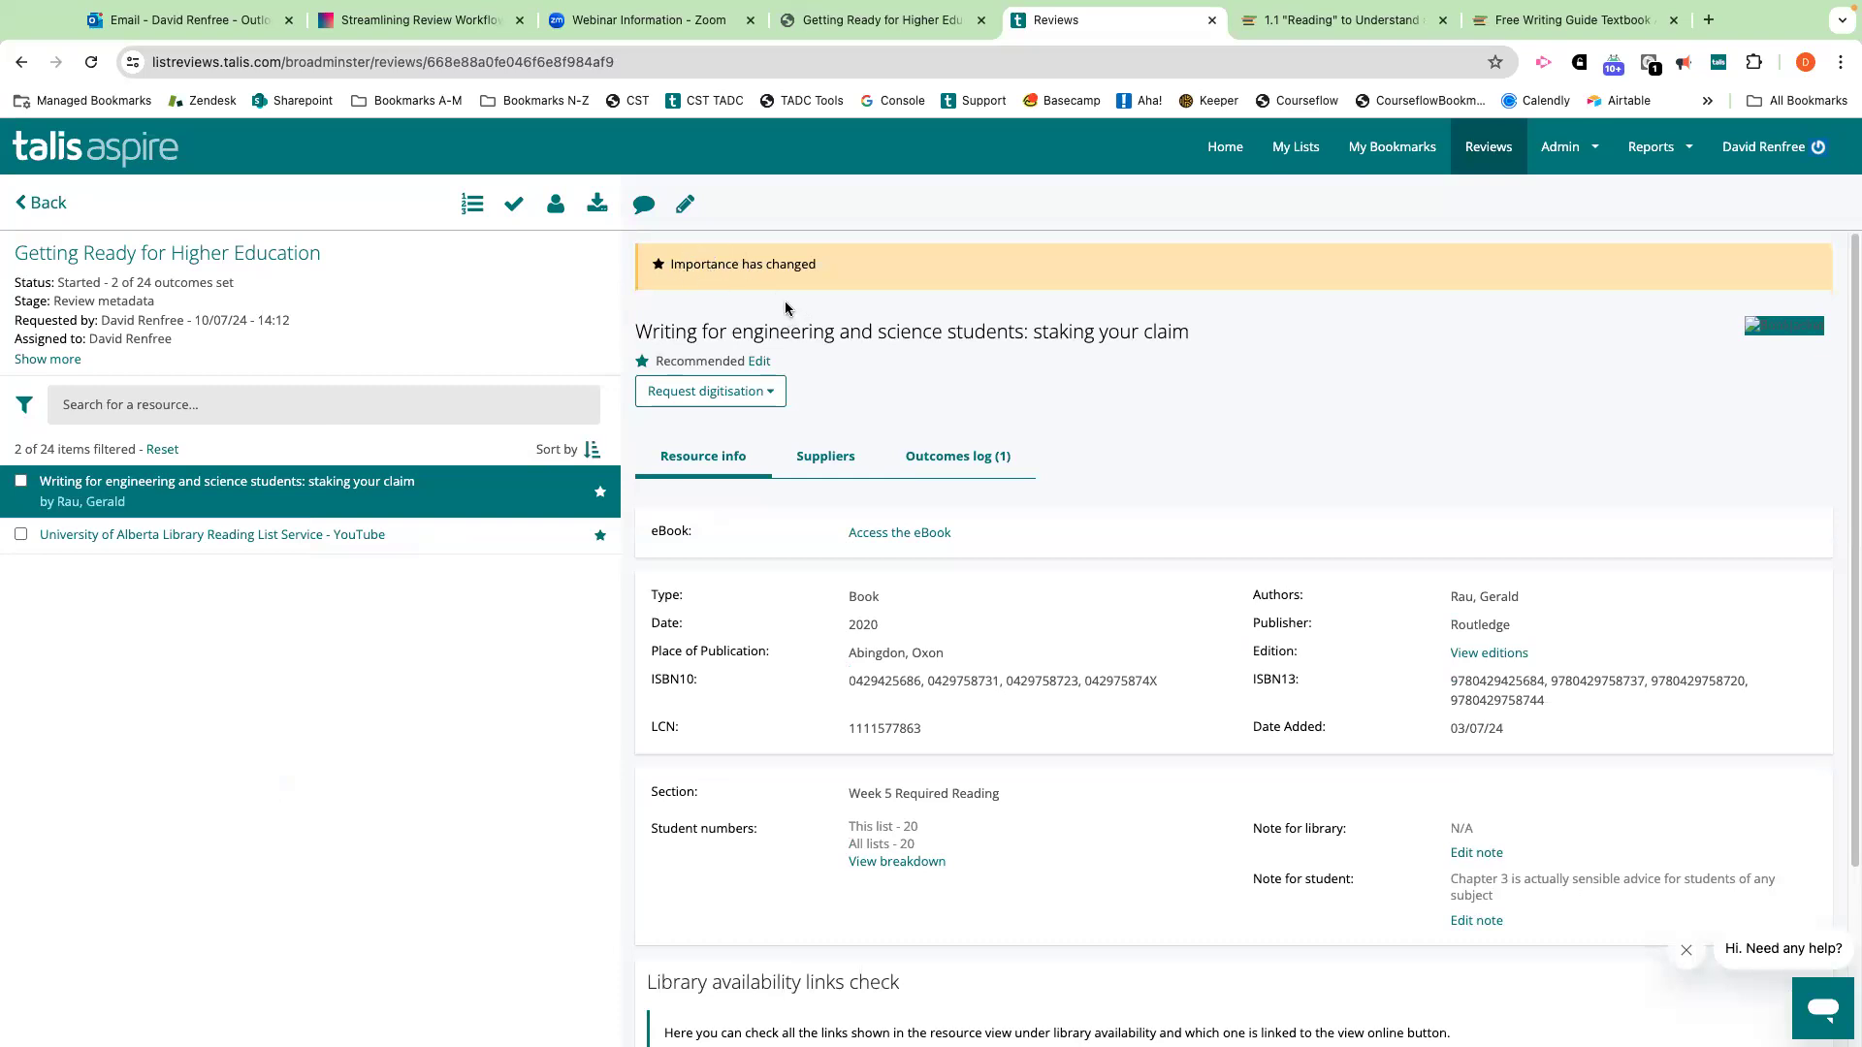
left_click(515, 536)
mouse_move(684, 354)
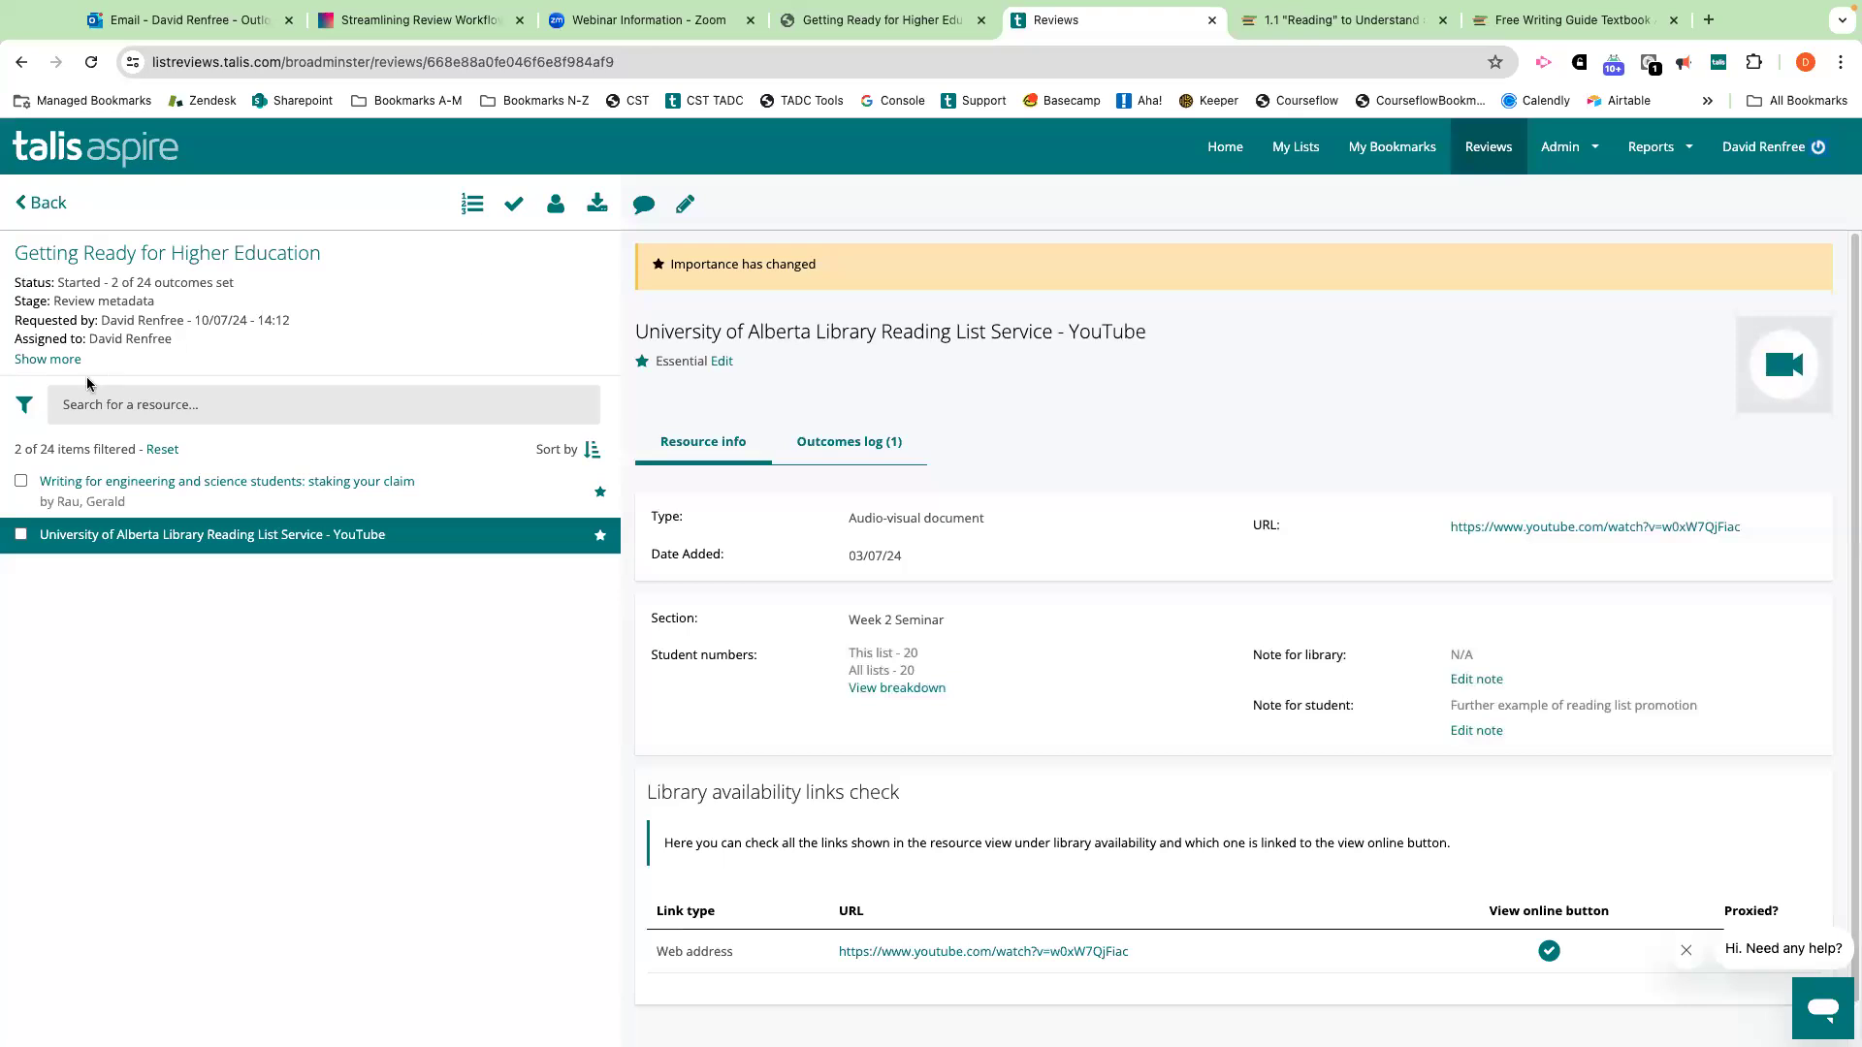
Reset the reading importance alert filter, and review the alert options for the whole list.
left_click(24, 415)
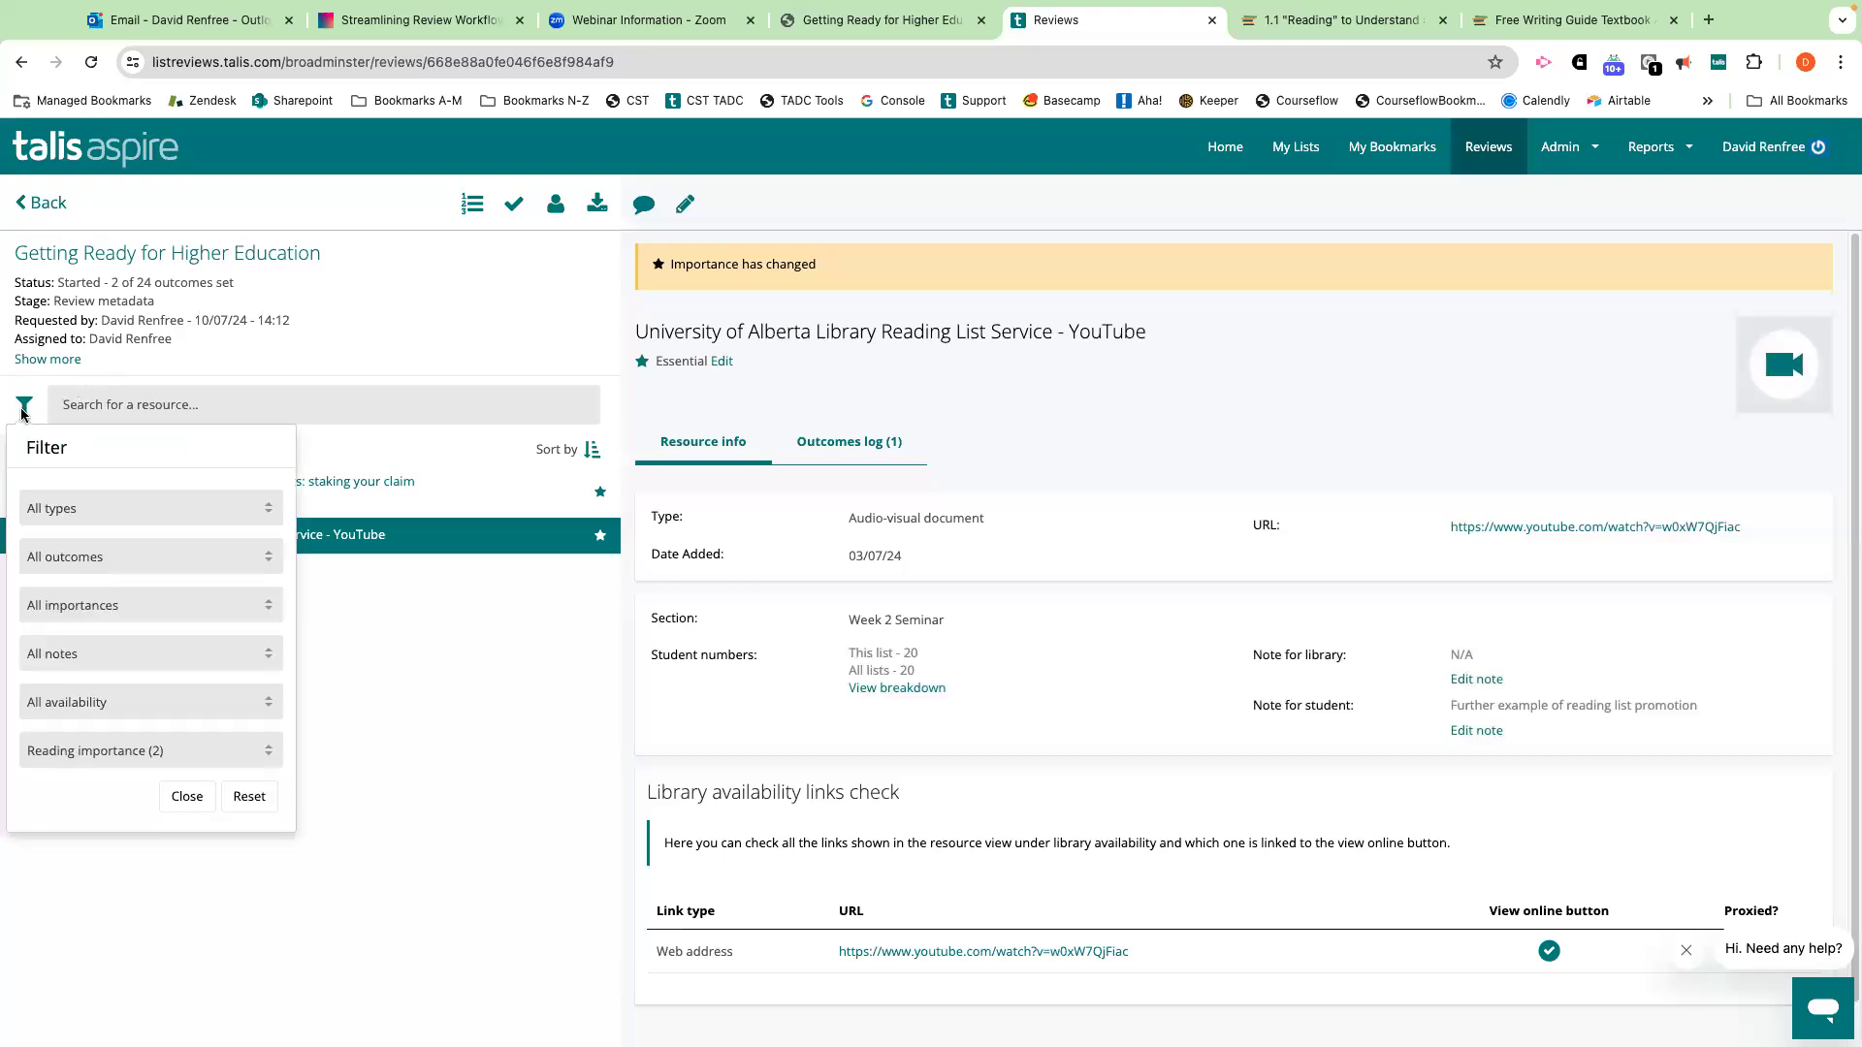
left_click(197, 747)
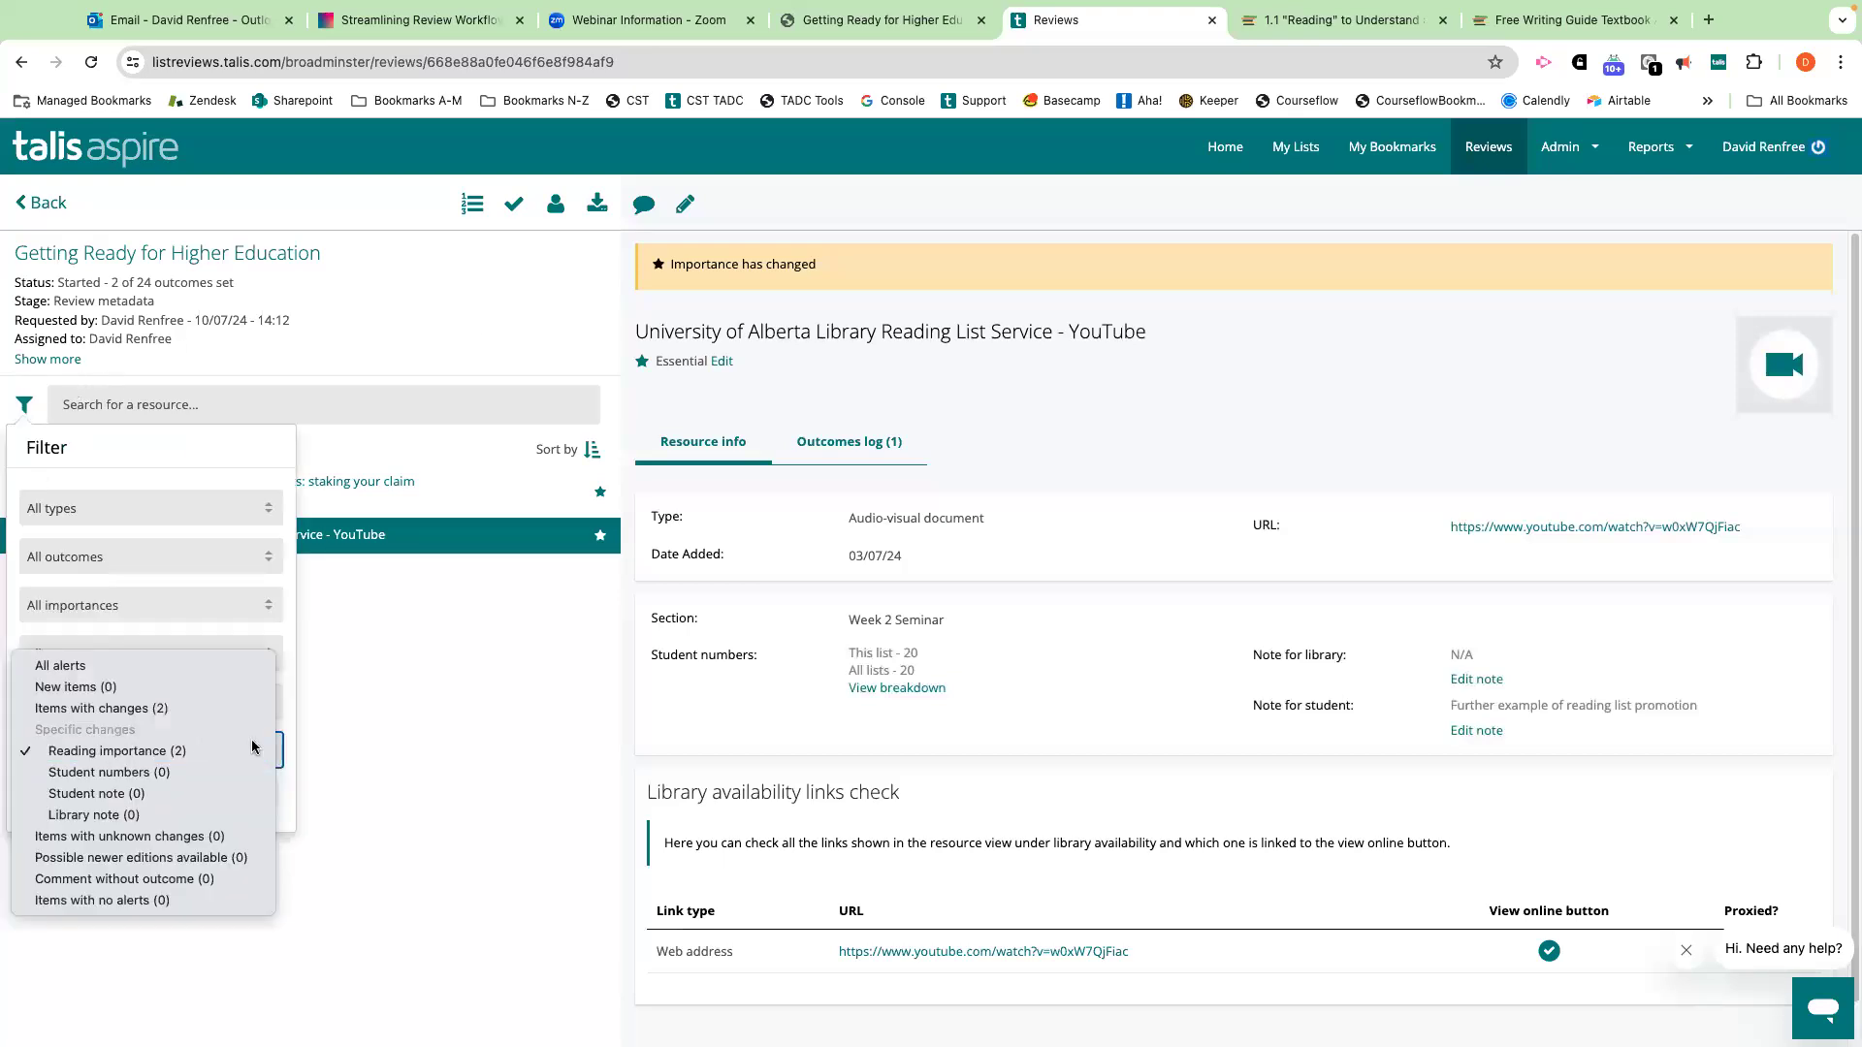
left_click(295, 774)
left_click(254, 794)
left_click(23, 405)
left_click(145, 752)
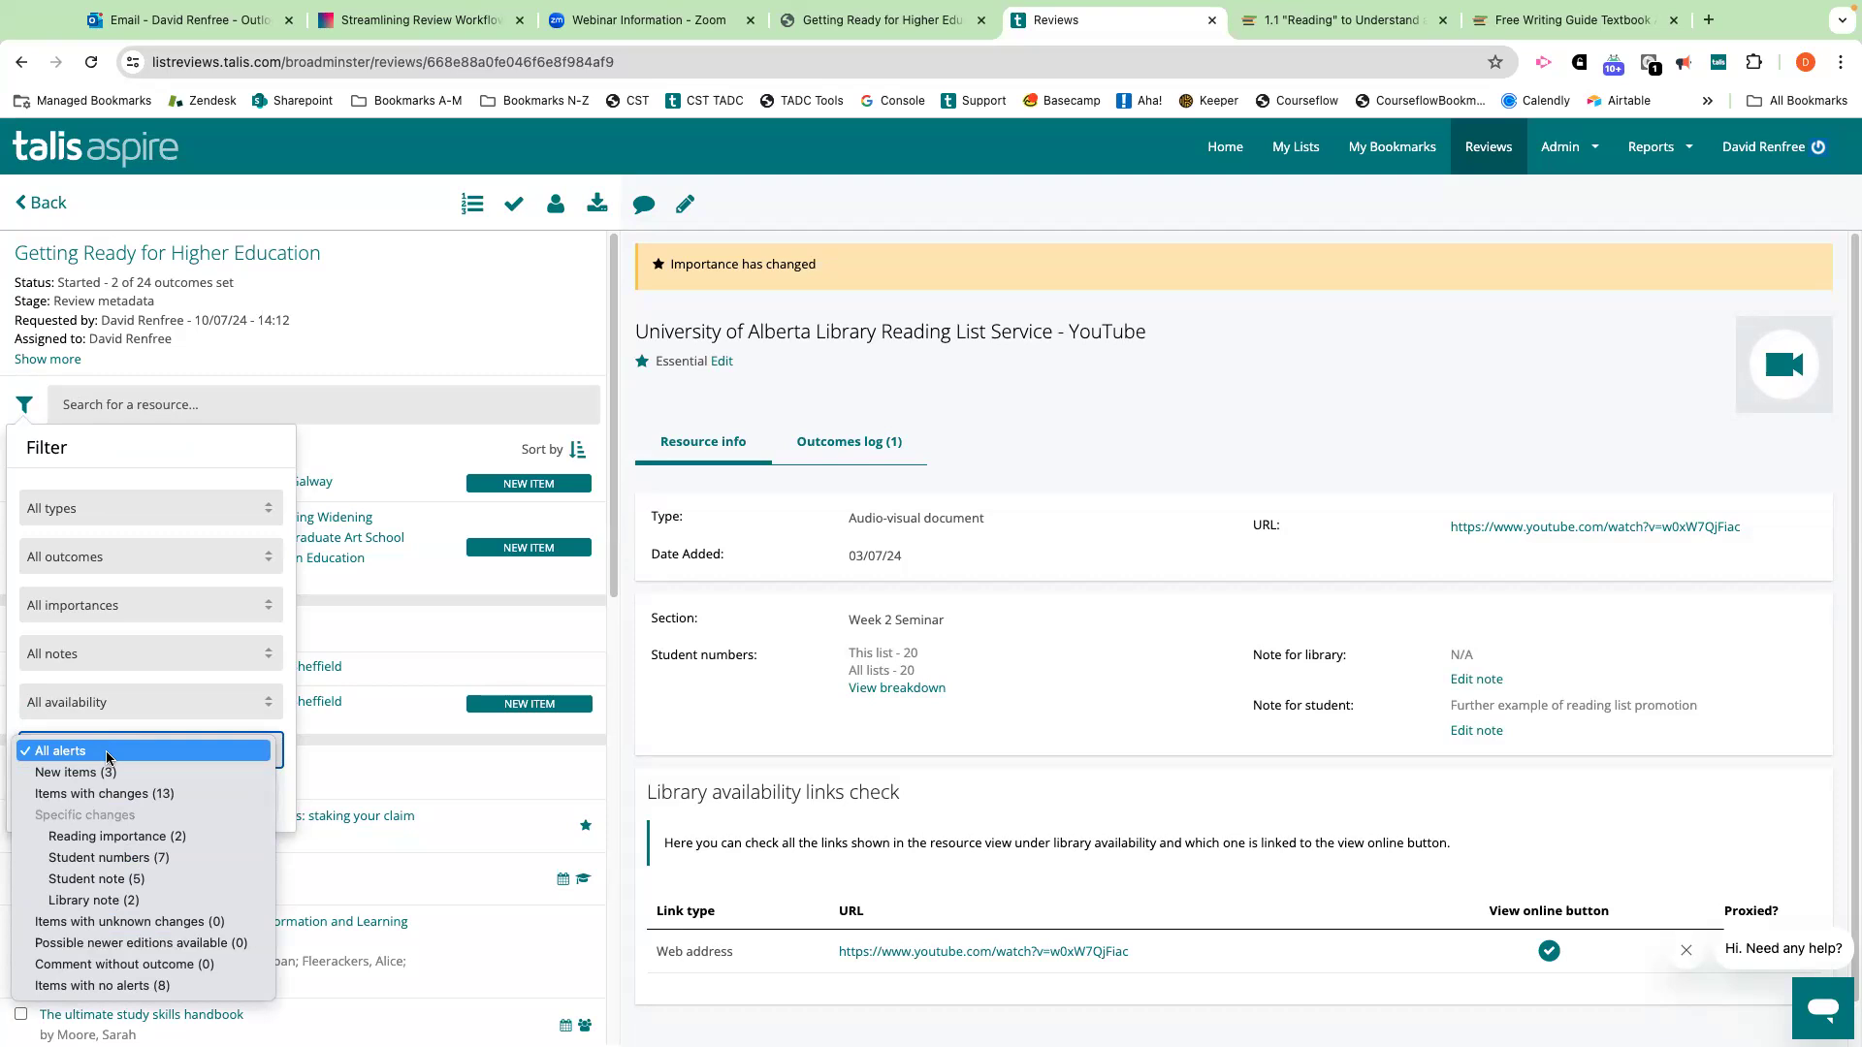
left_click(30, 403)
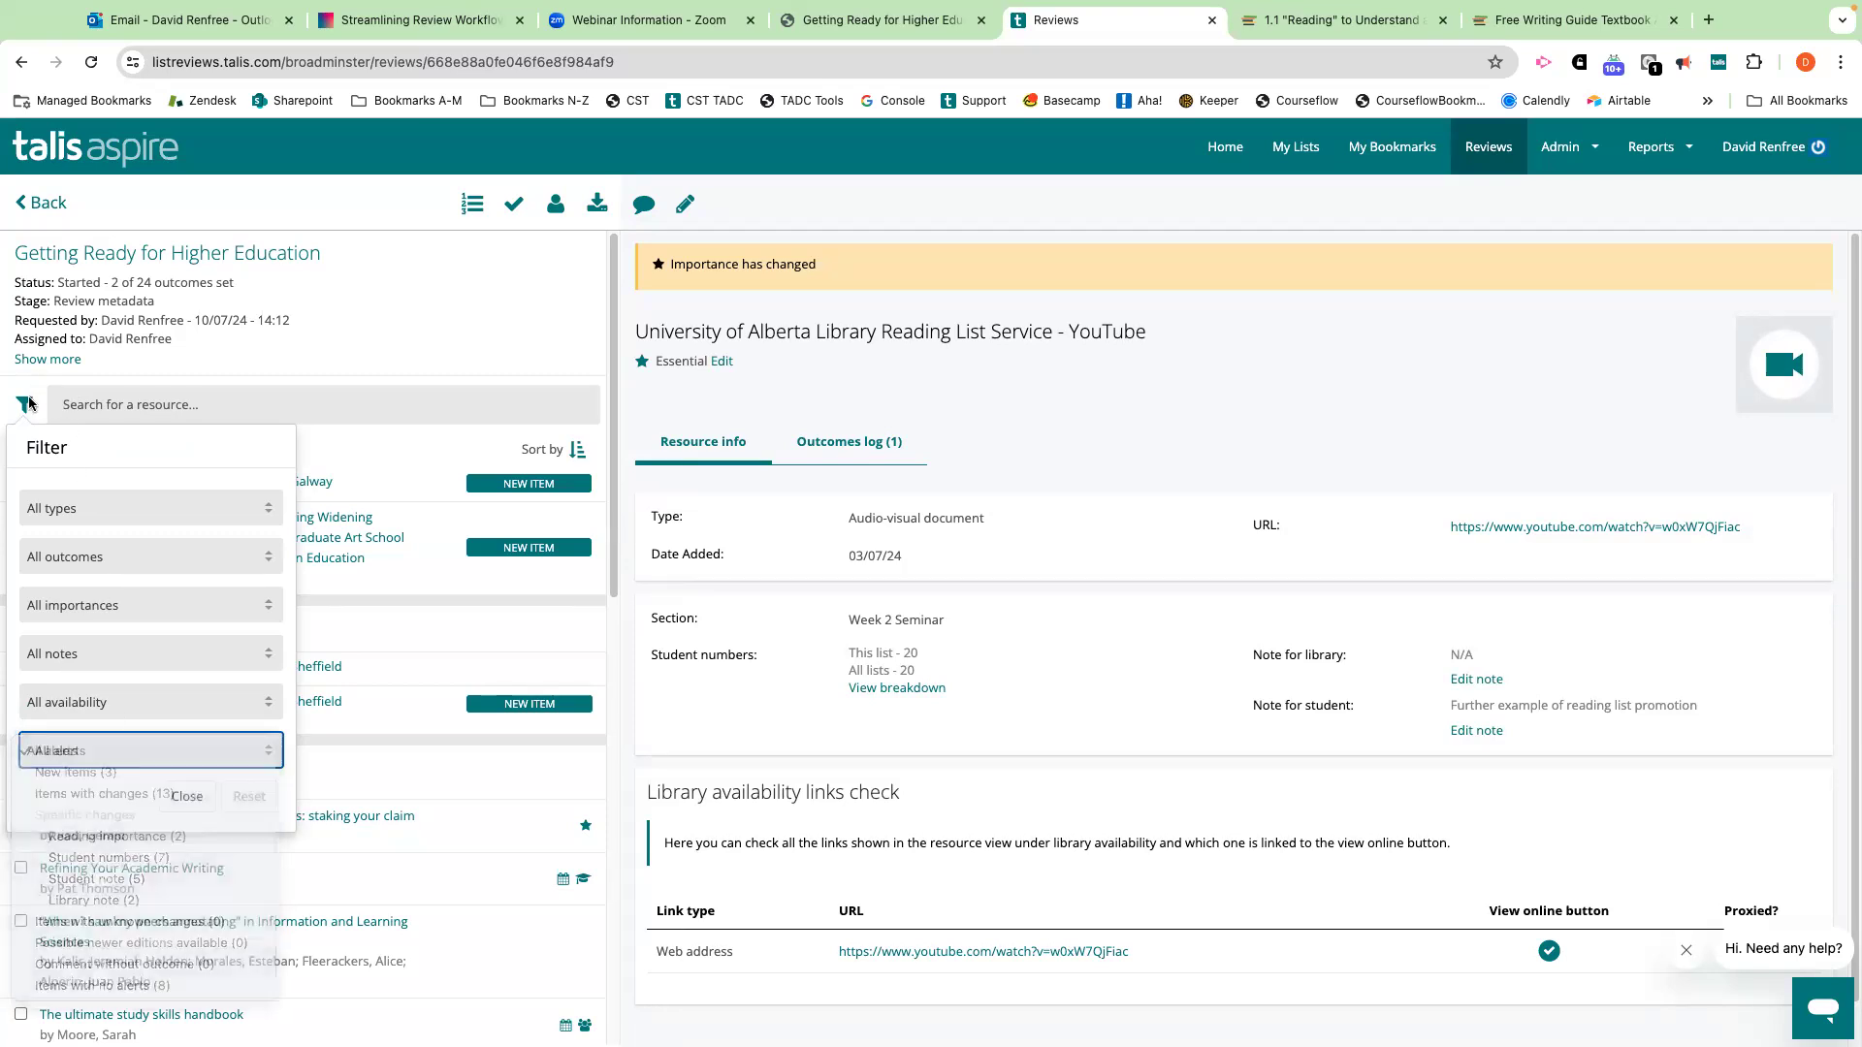
left_click(32, 398)
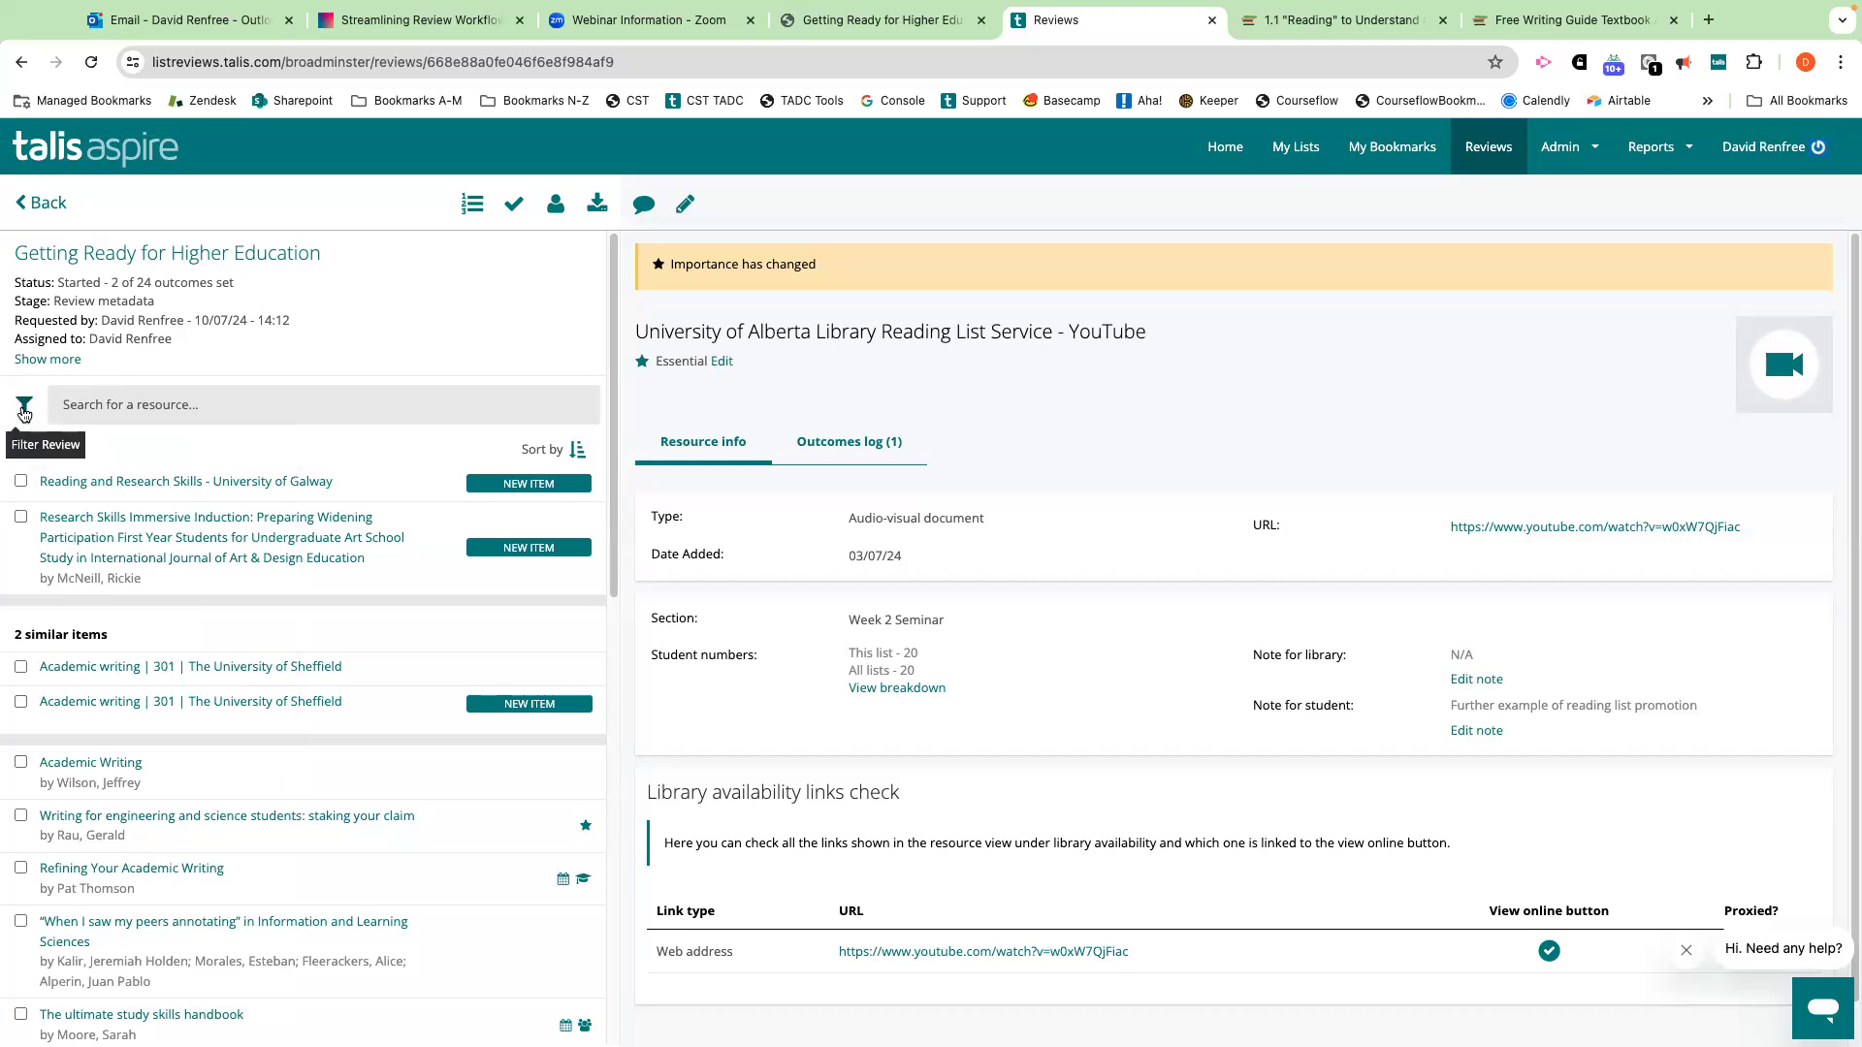
Filter the review to audio-visual documents, and examine Your Reading Lists at UEA, Open Access Explained! and What is Information Literacy?
left_click(24, 412)
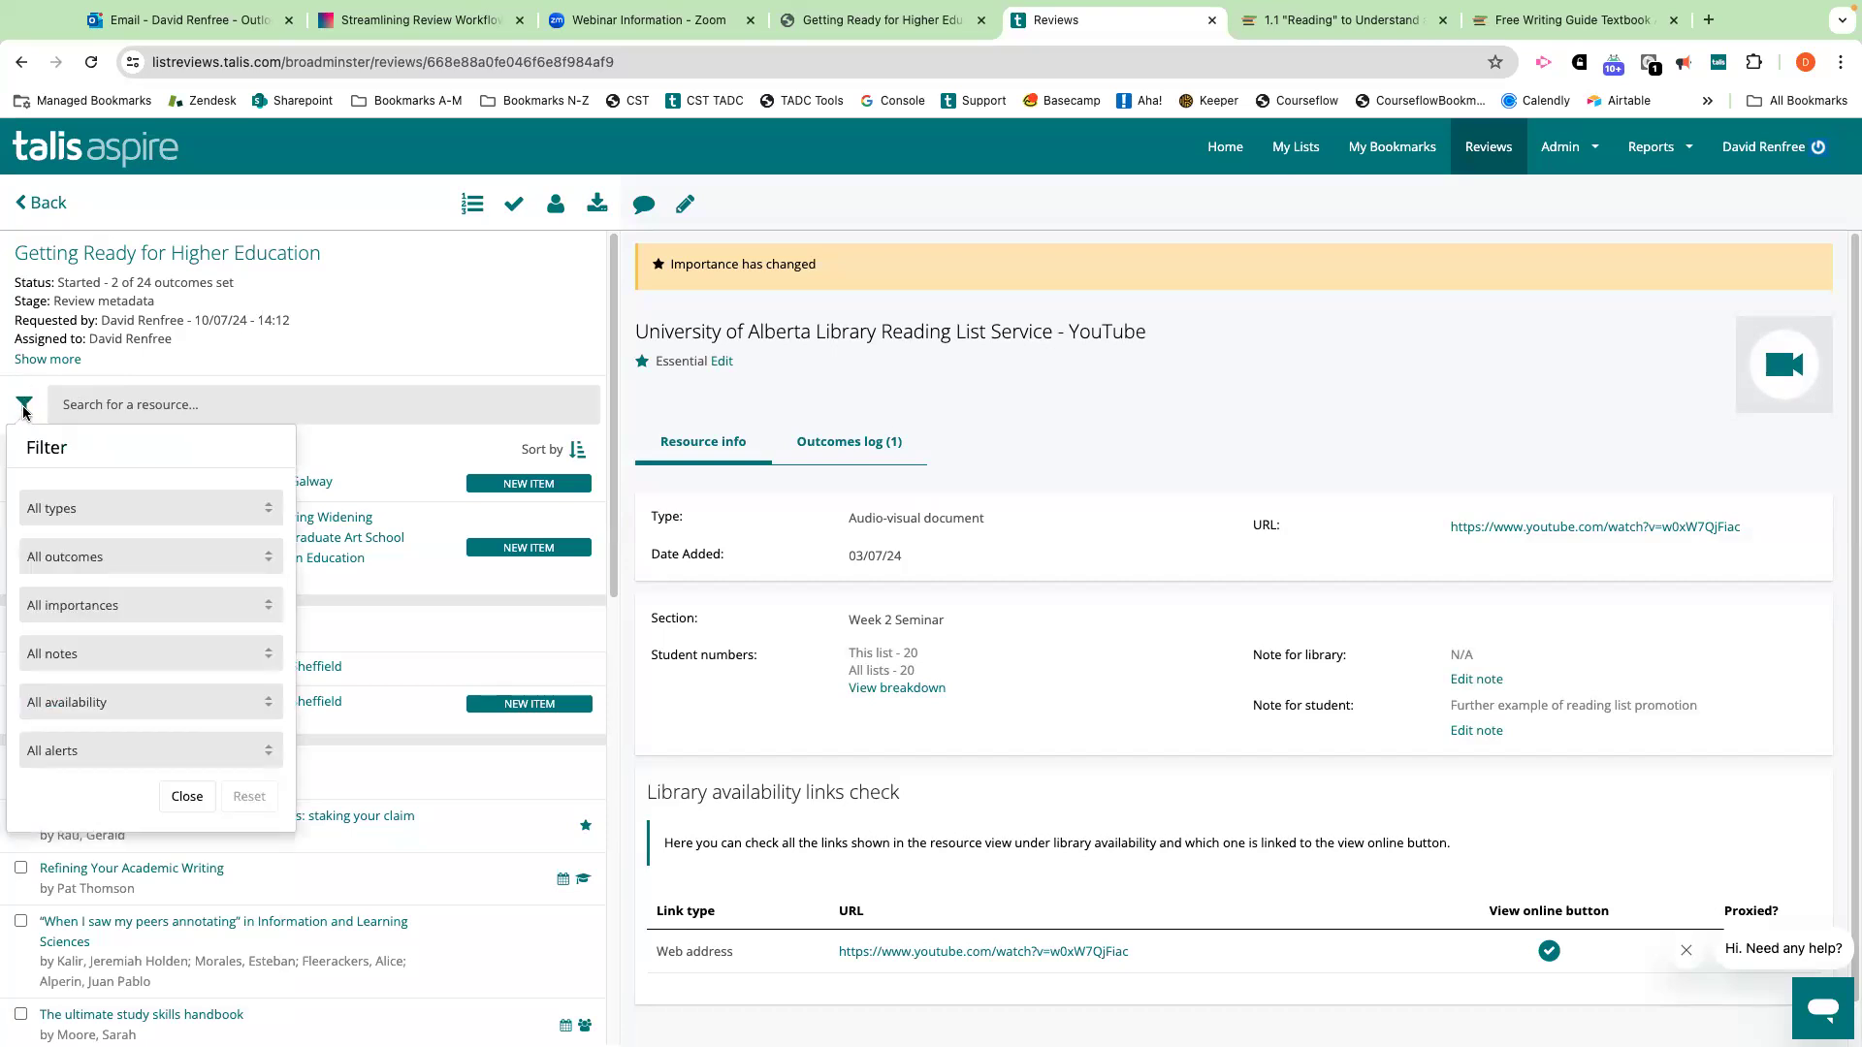
left_click(259, 510)
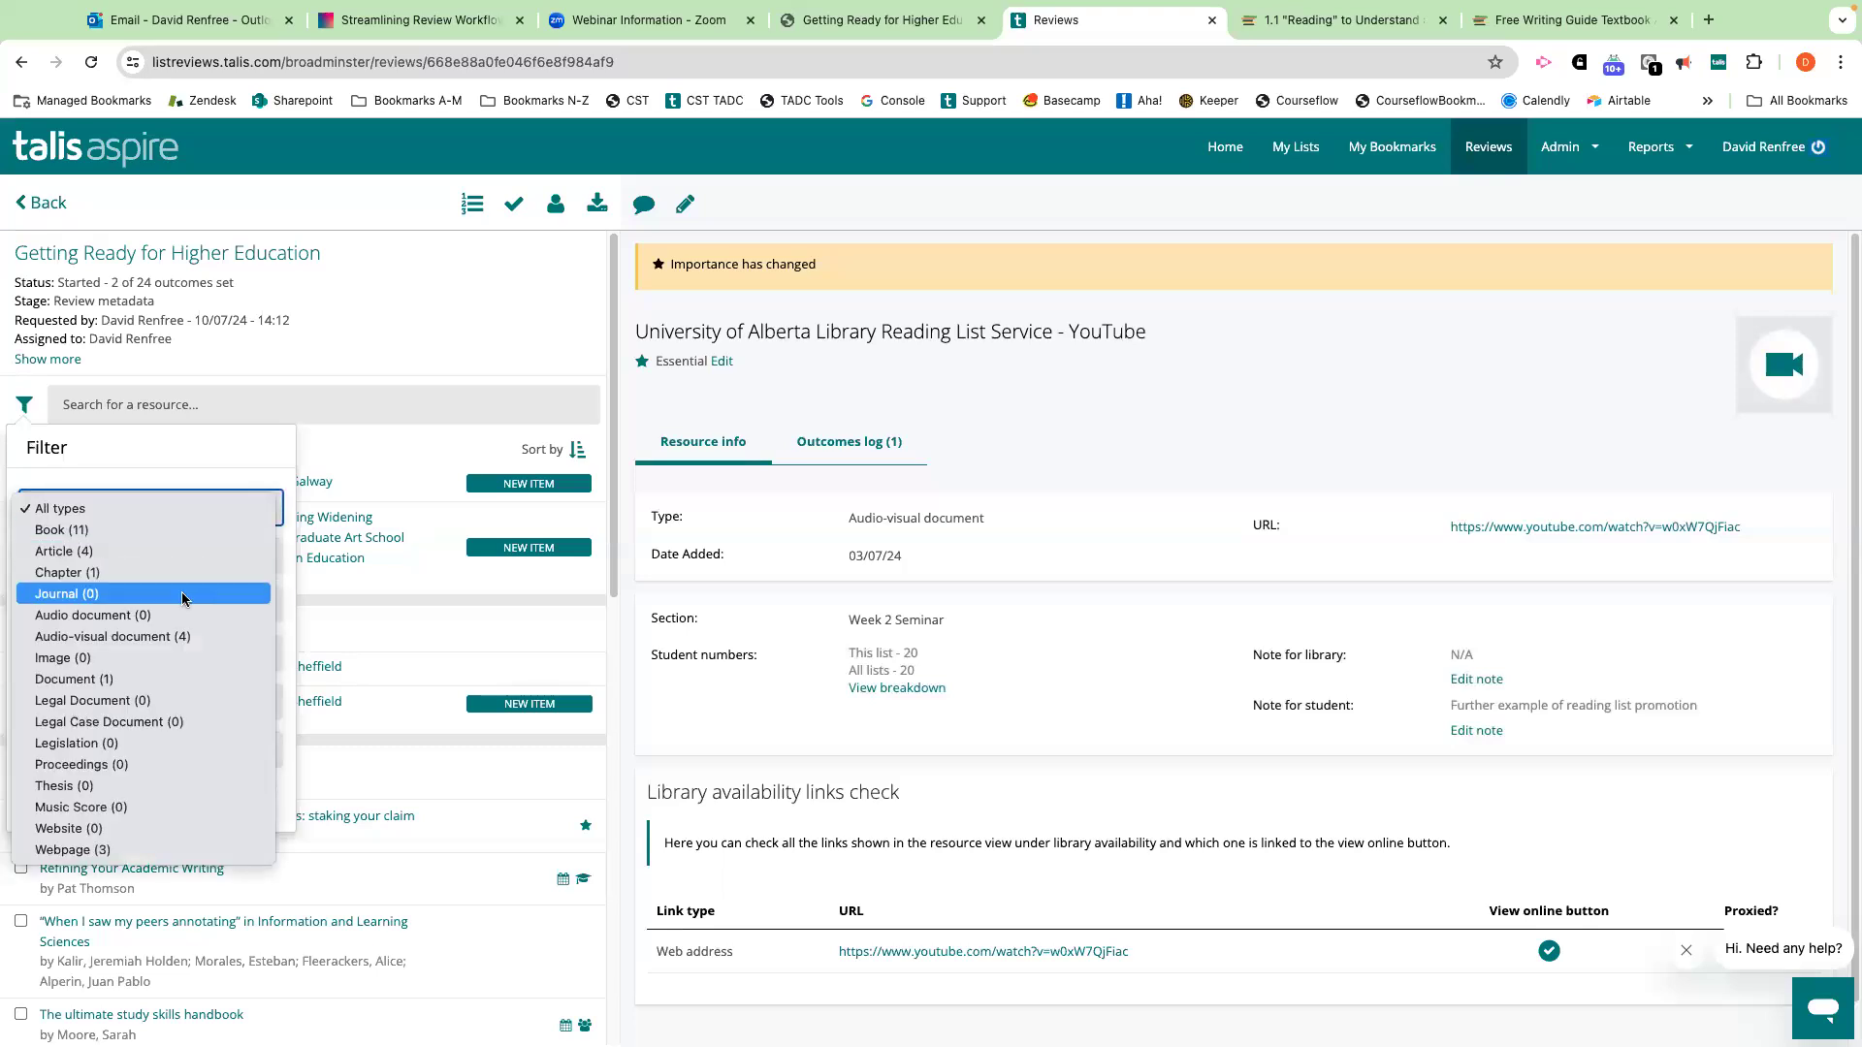
left_click(182, 637)
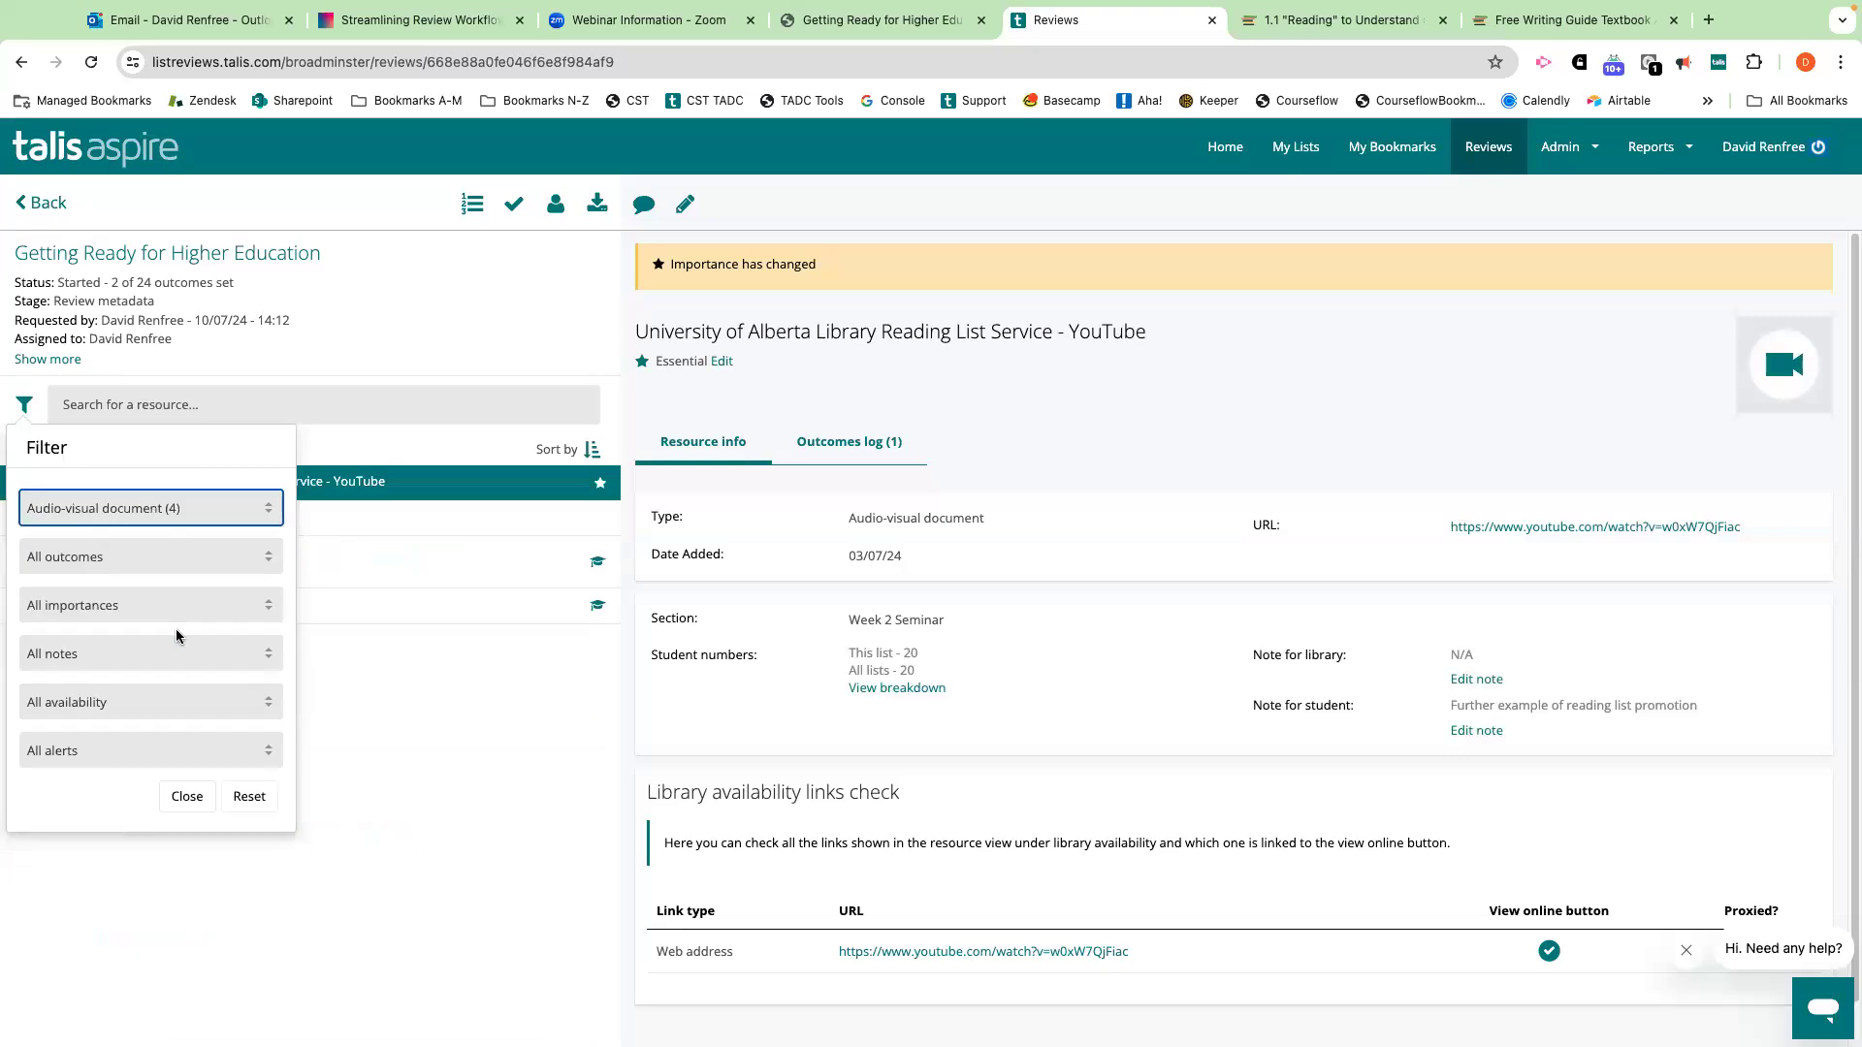
left_click(340, 724)
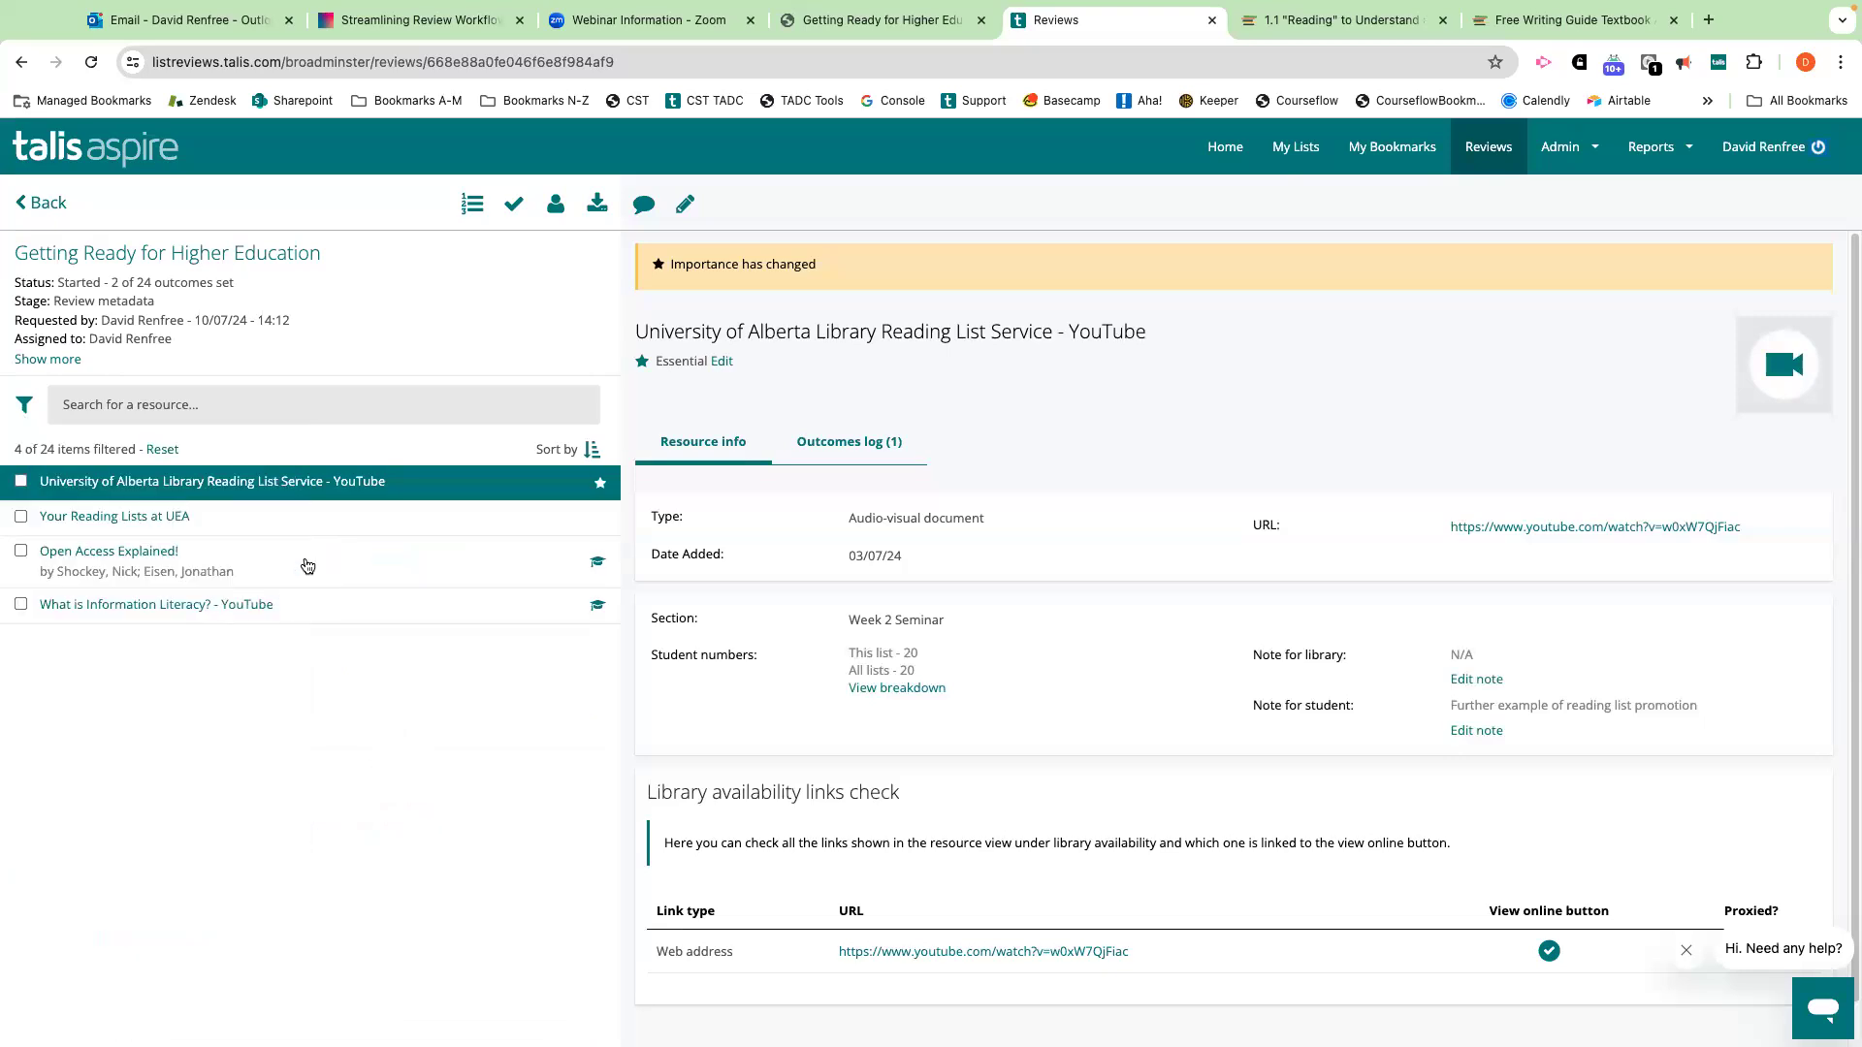
left_click(312, 528)
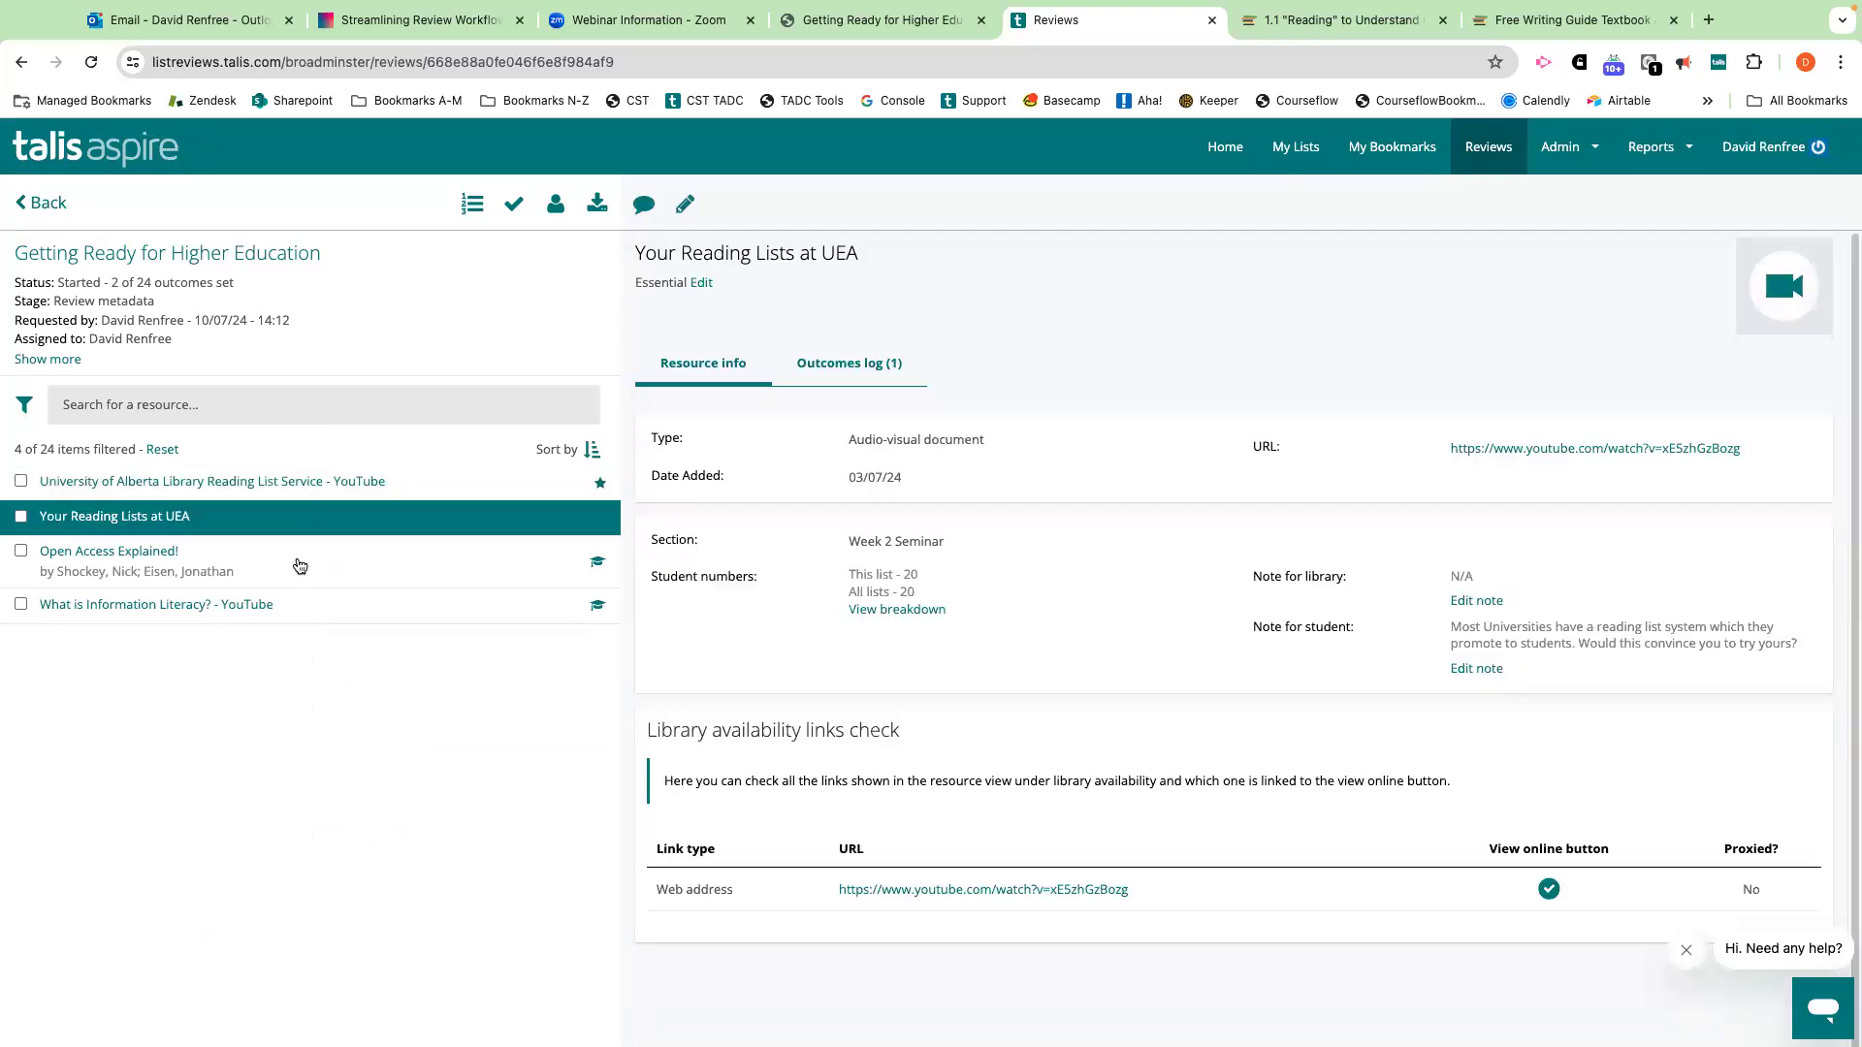
left_click(299, 565)
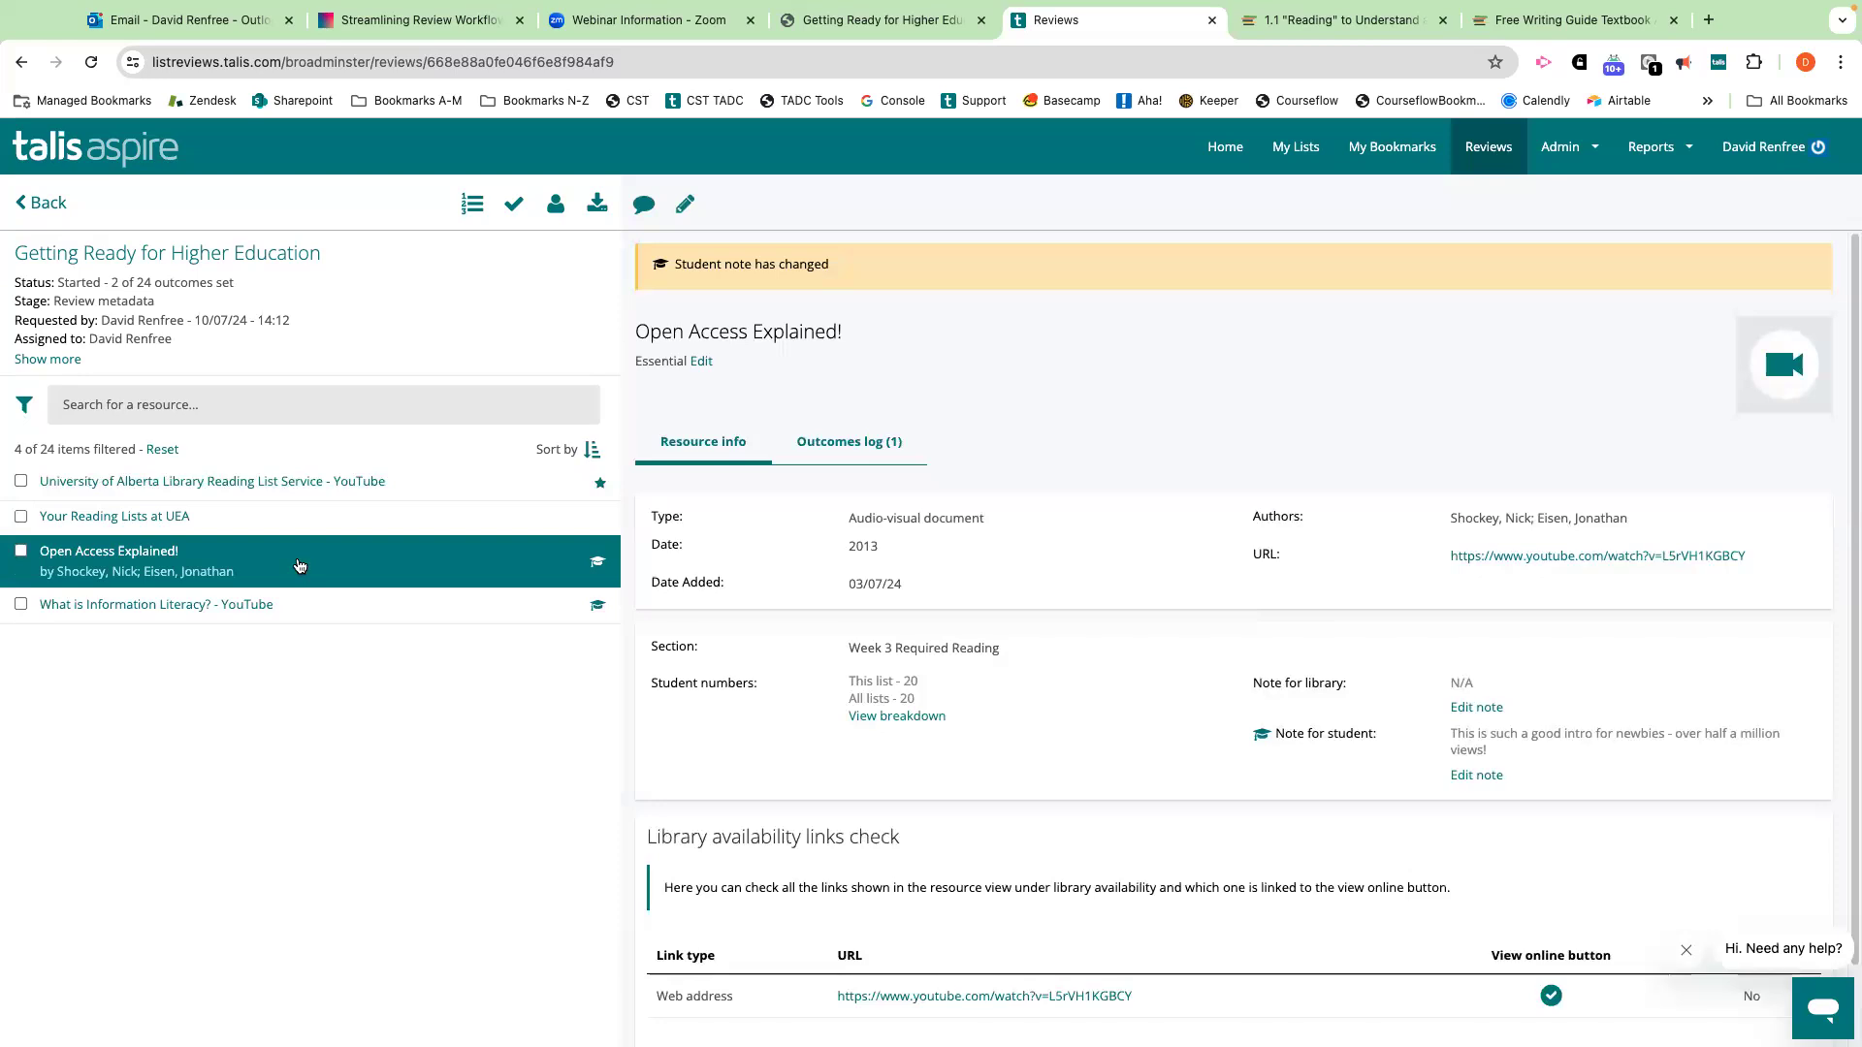
left_click(310, 595)
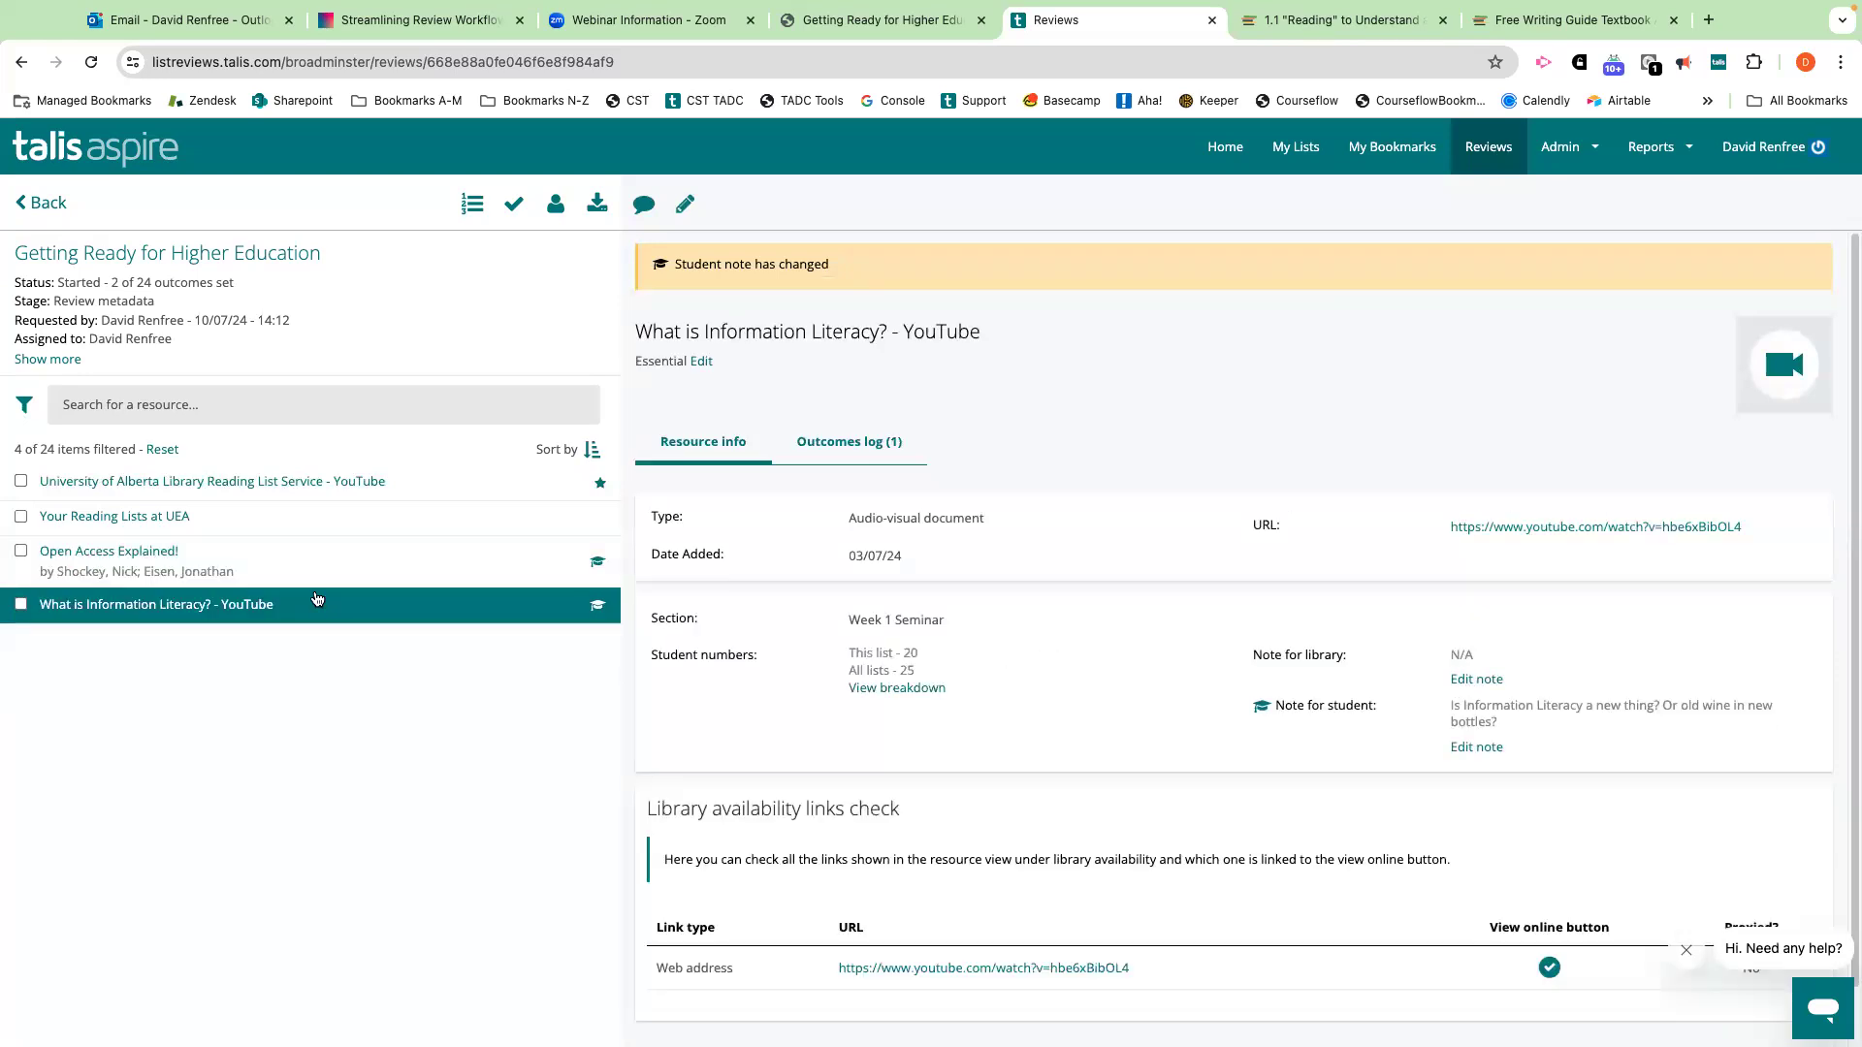
Set the outcome "Links checked" with the comment "All is fine" on all four audio-visual items in bulk.
left_click(20, 482)
left_click(21, 516)
left_click(22, 551)
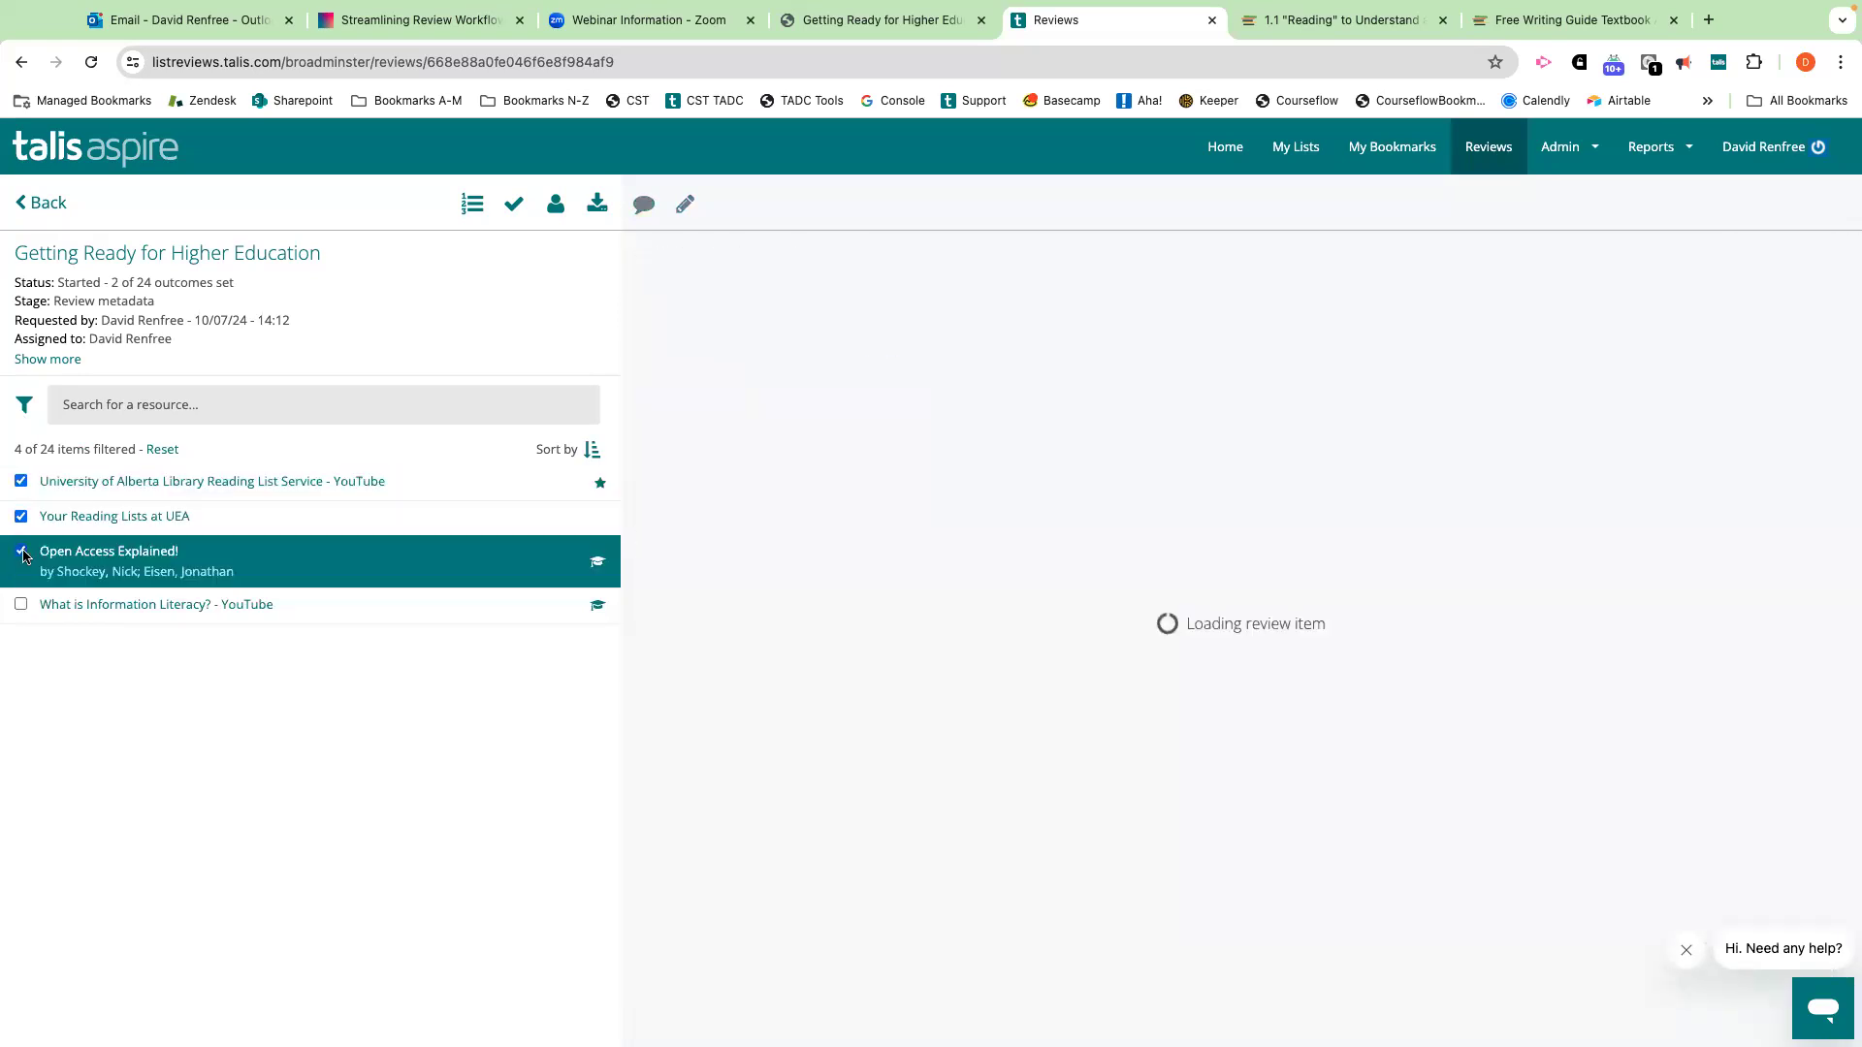
left_click(21, 604)
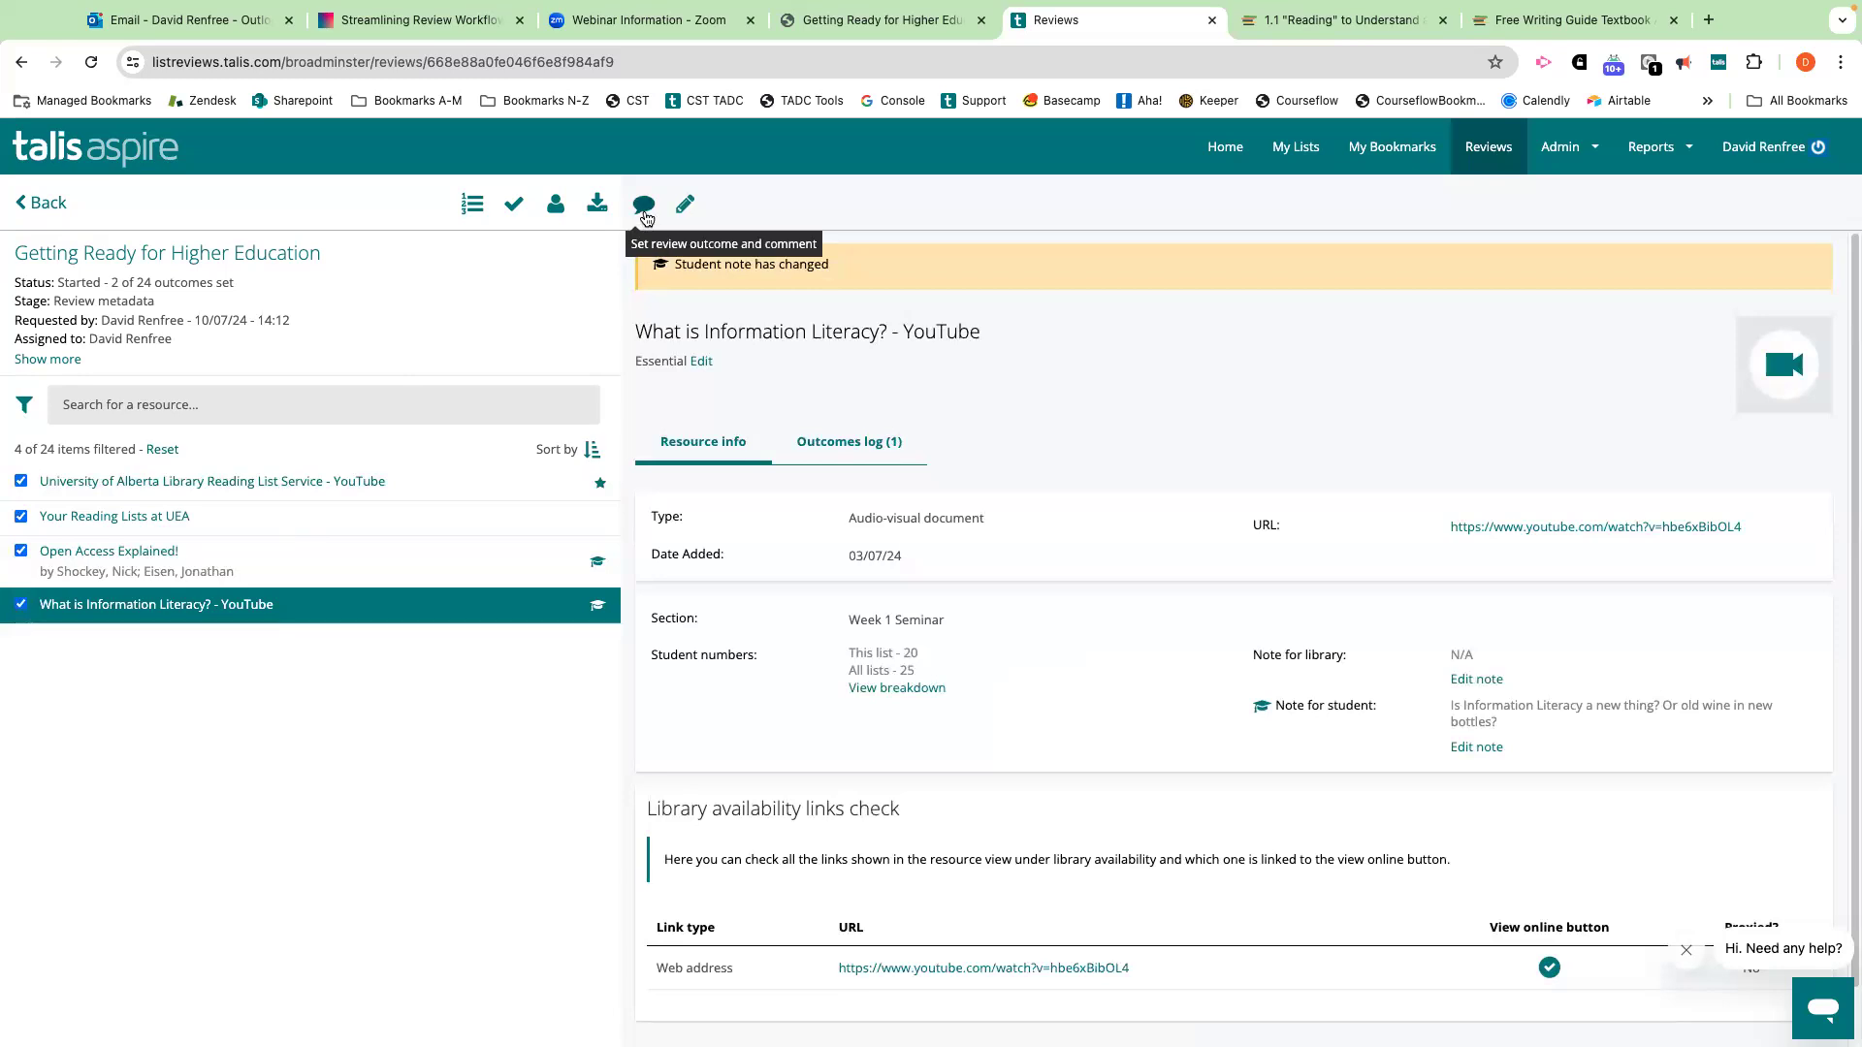
left_click(642, 213)
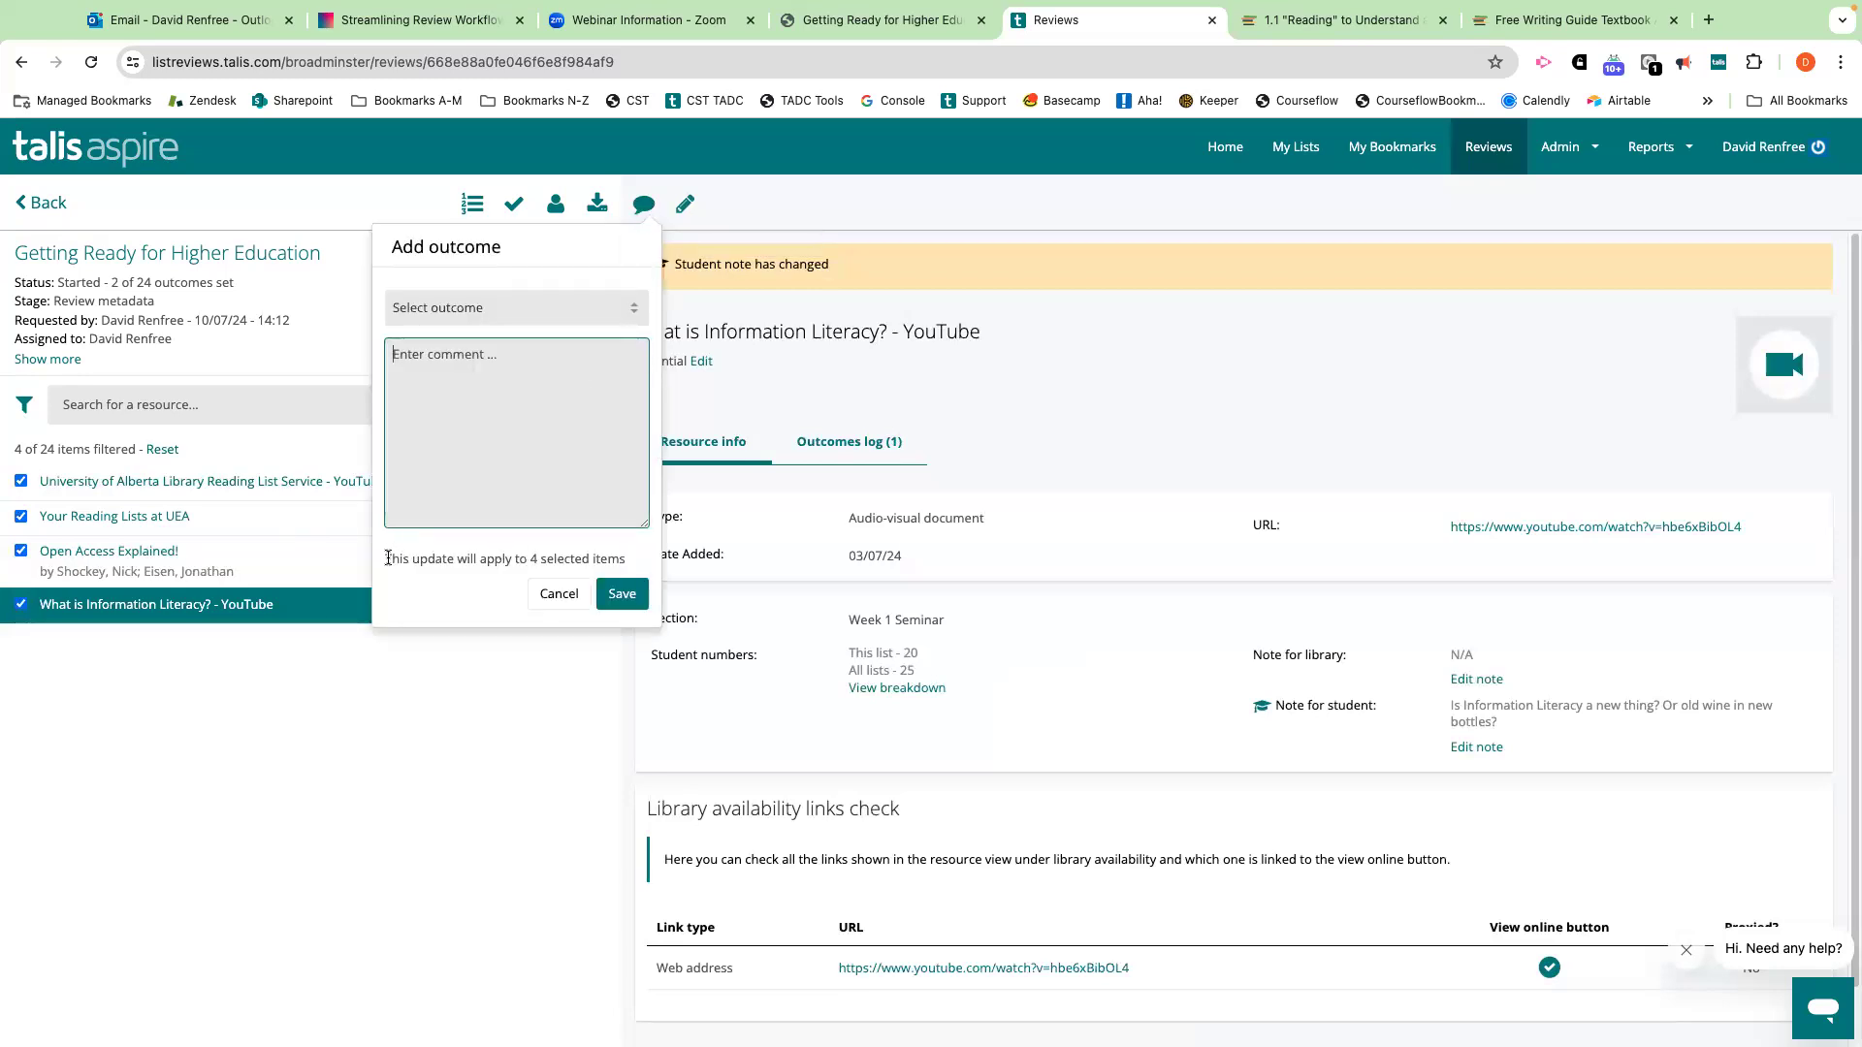
left_click_drag(387, 558, 613, 554)
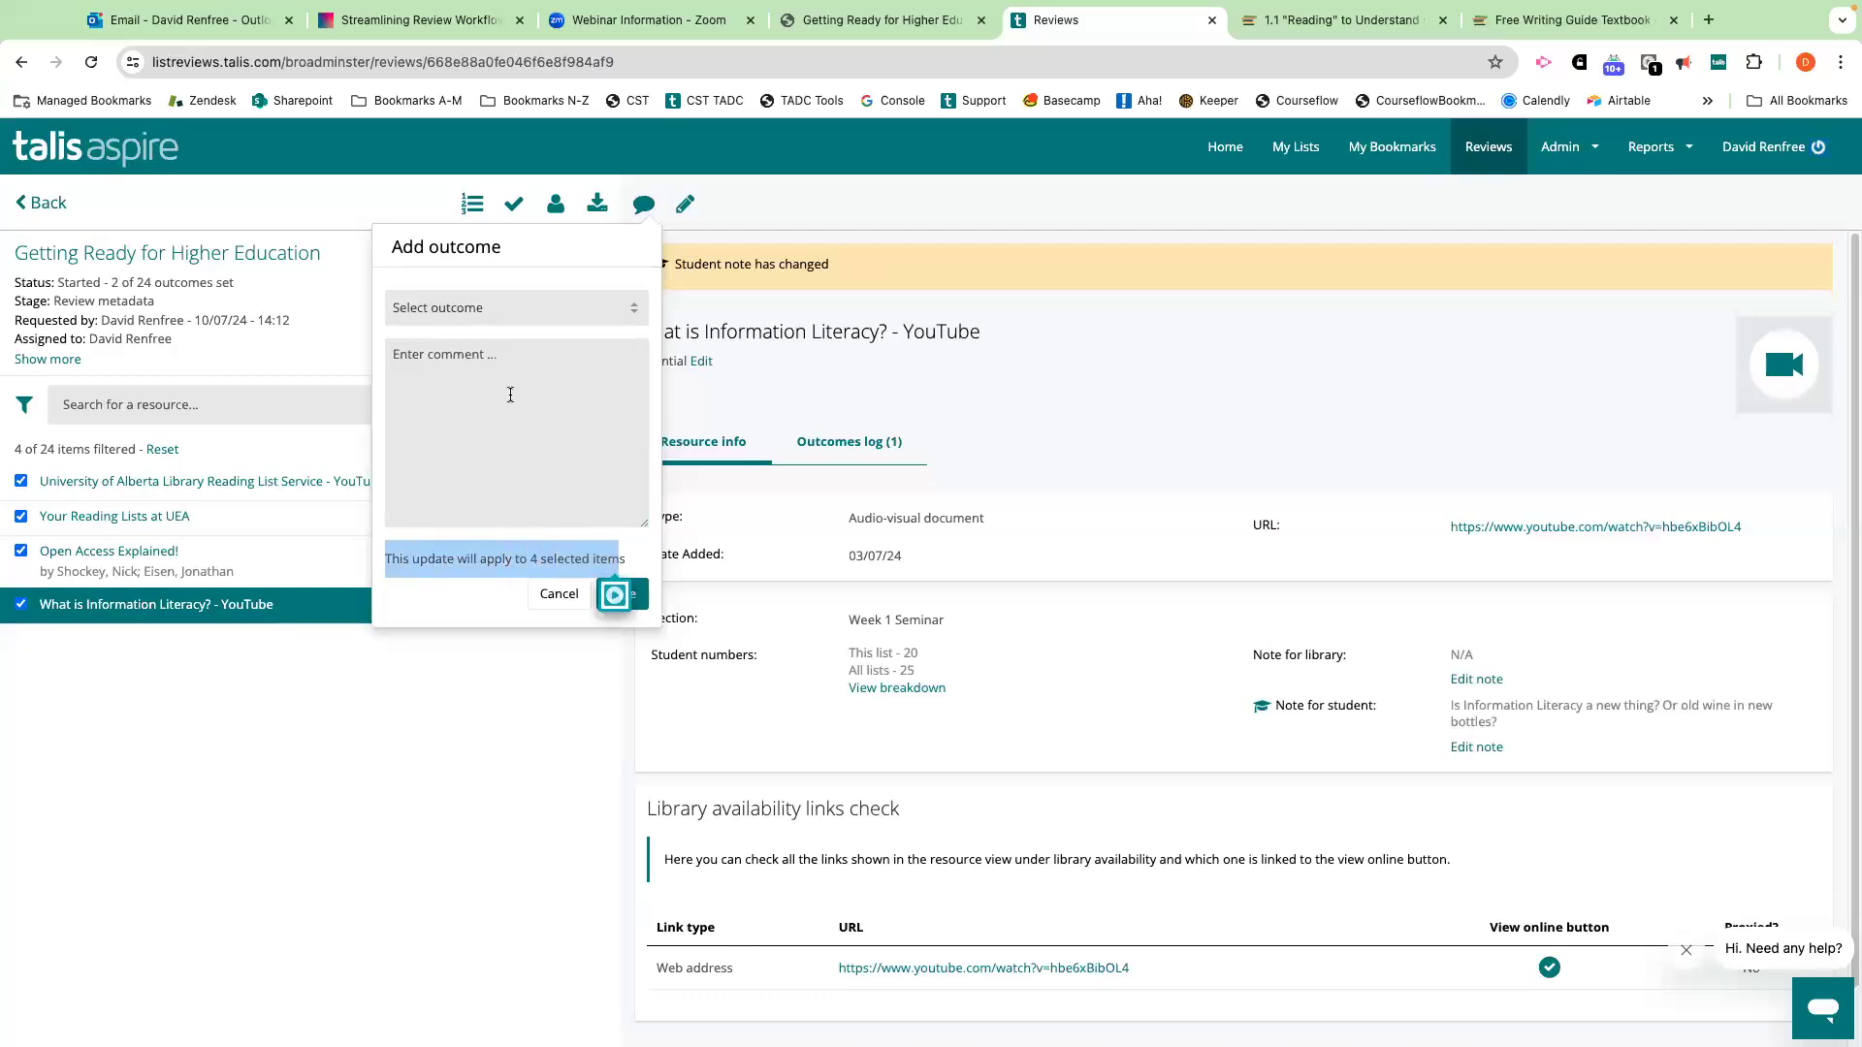
left_click(494, 310)
left_click(469, 456)
left_click(495, 351)
type("All is fine")
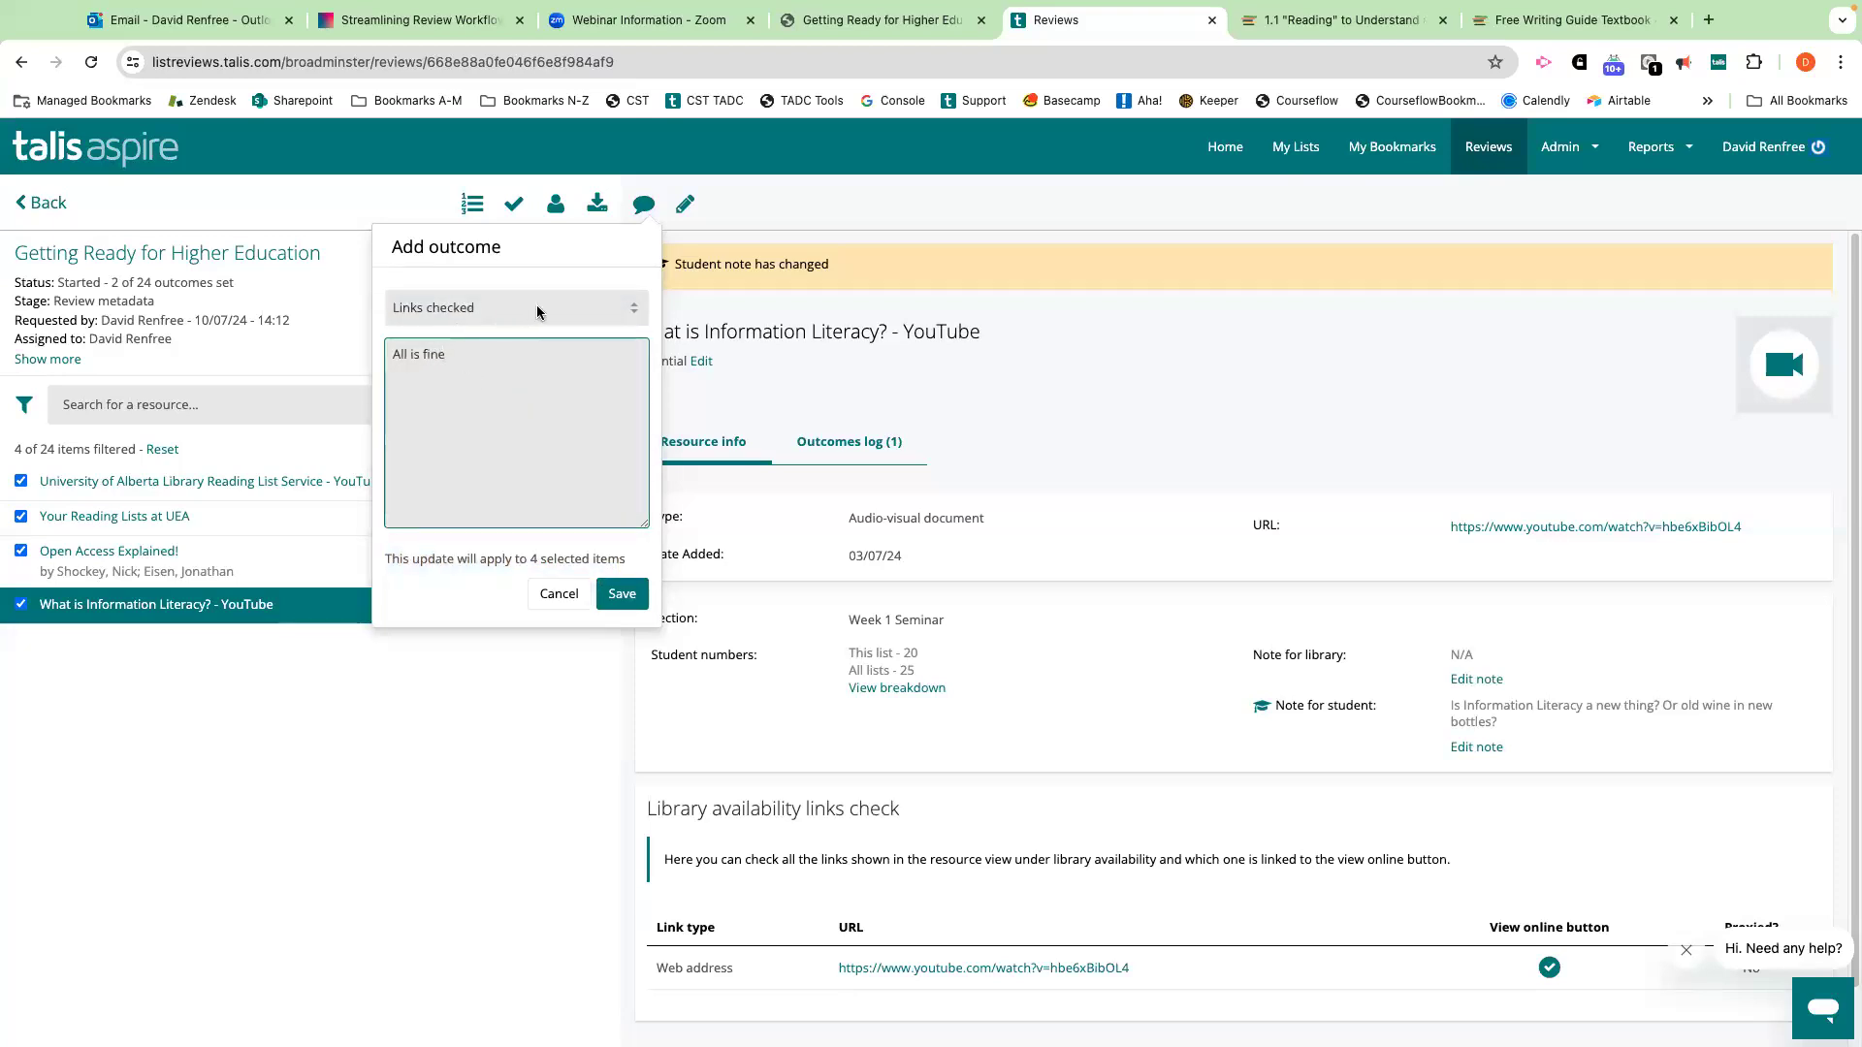
left_click(622, 594)
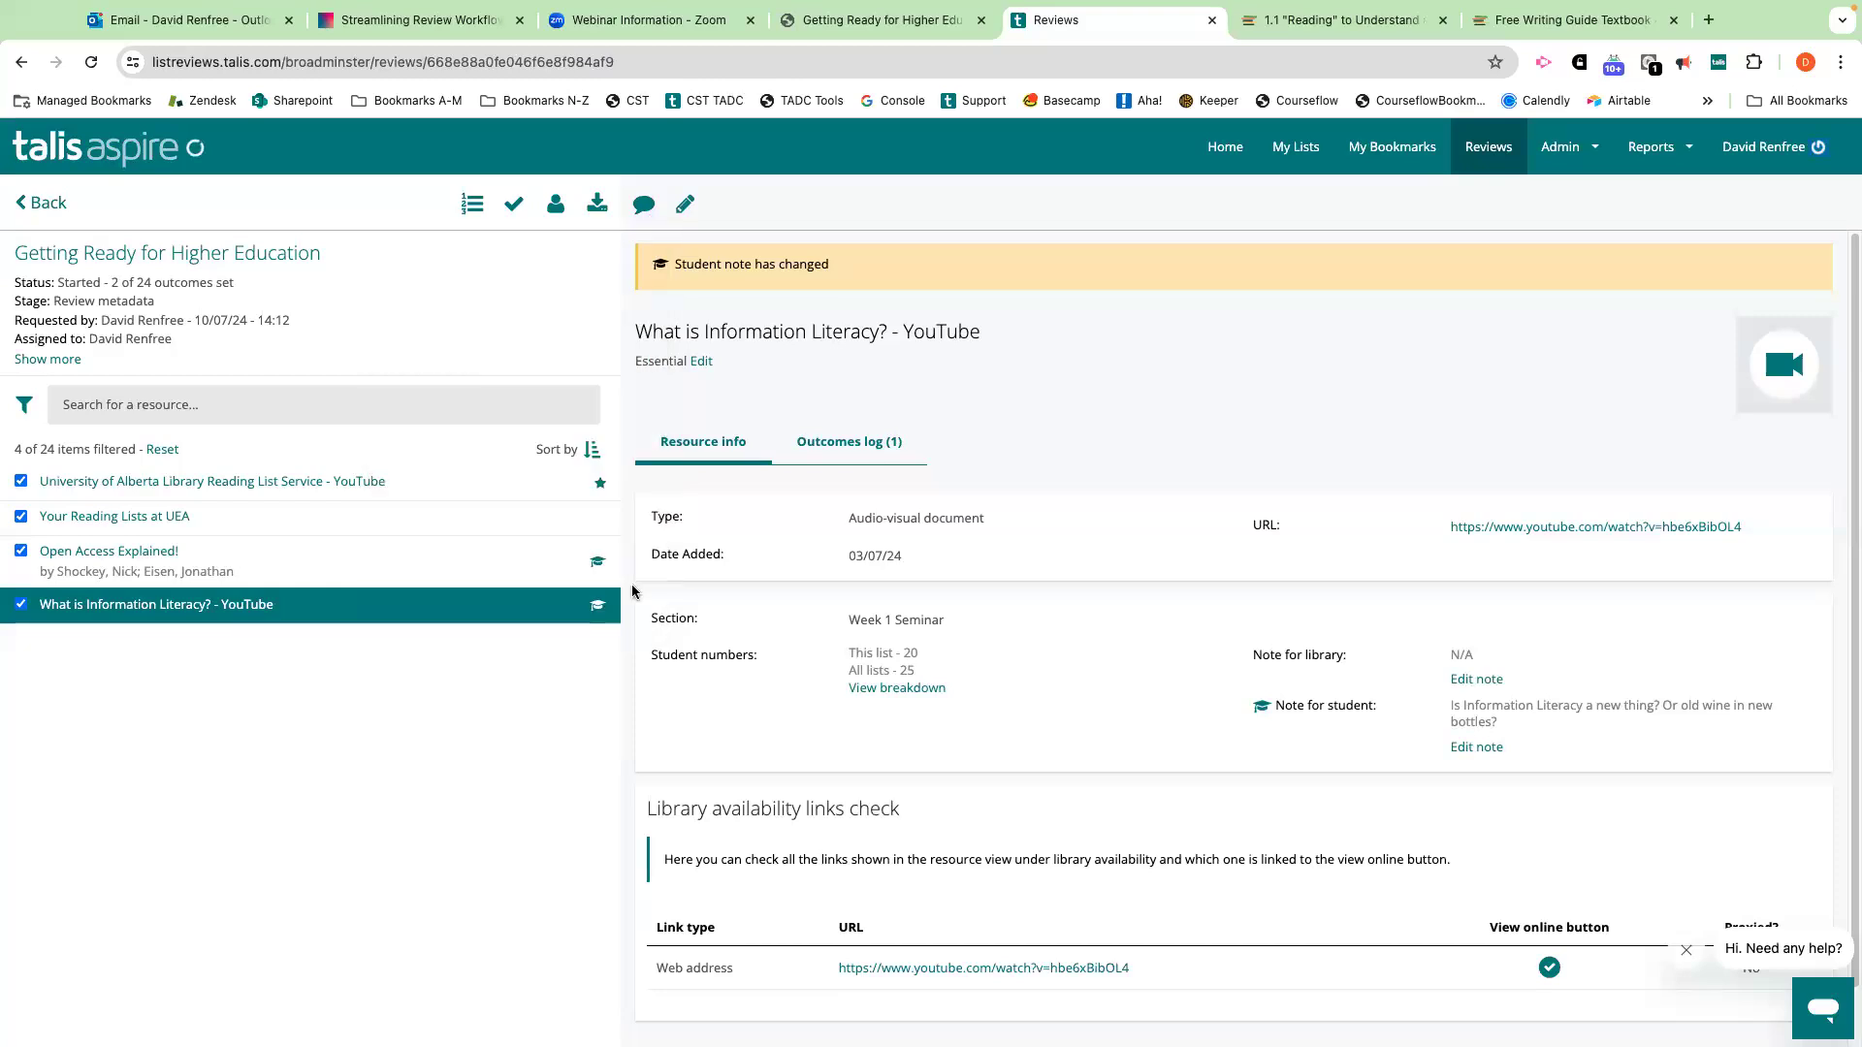
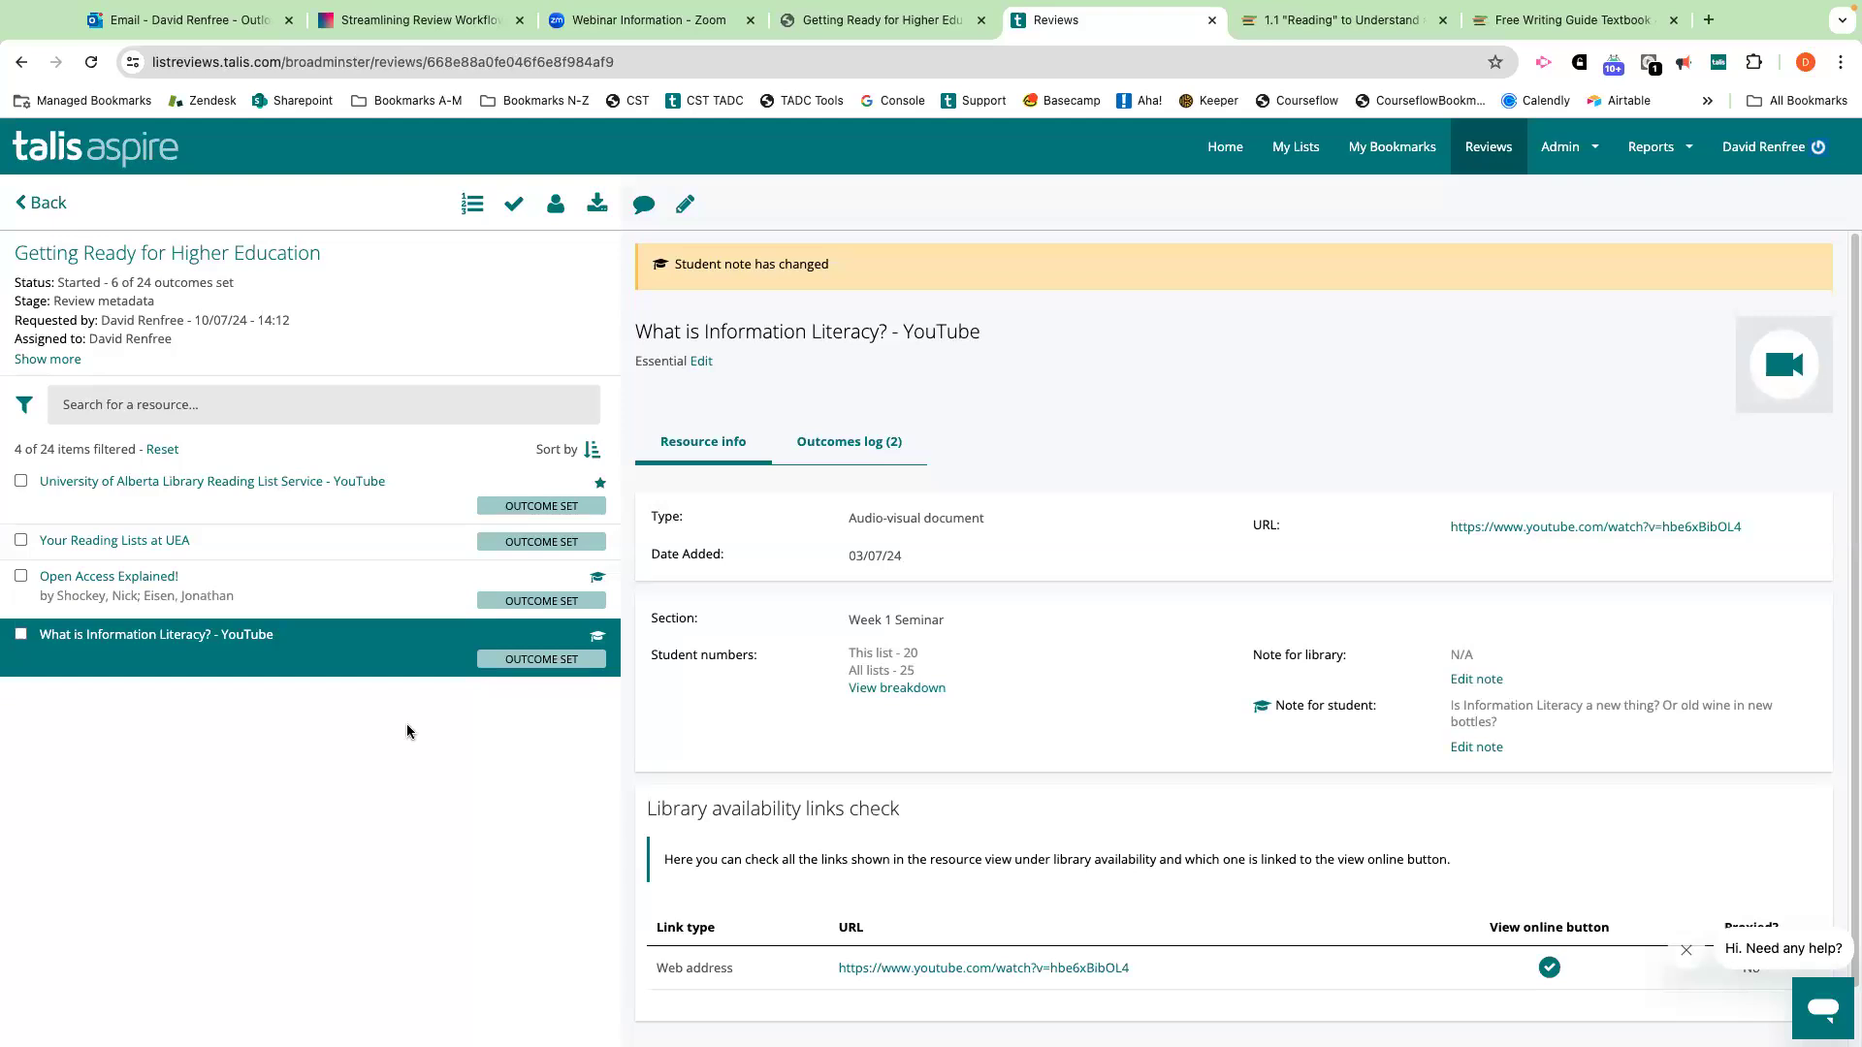
Reset the audio-visual filter, and examine the engineering and science writing book and the first Sheffield academic writing page.
left_click(161, 450)
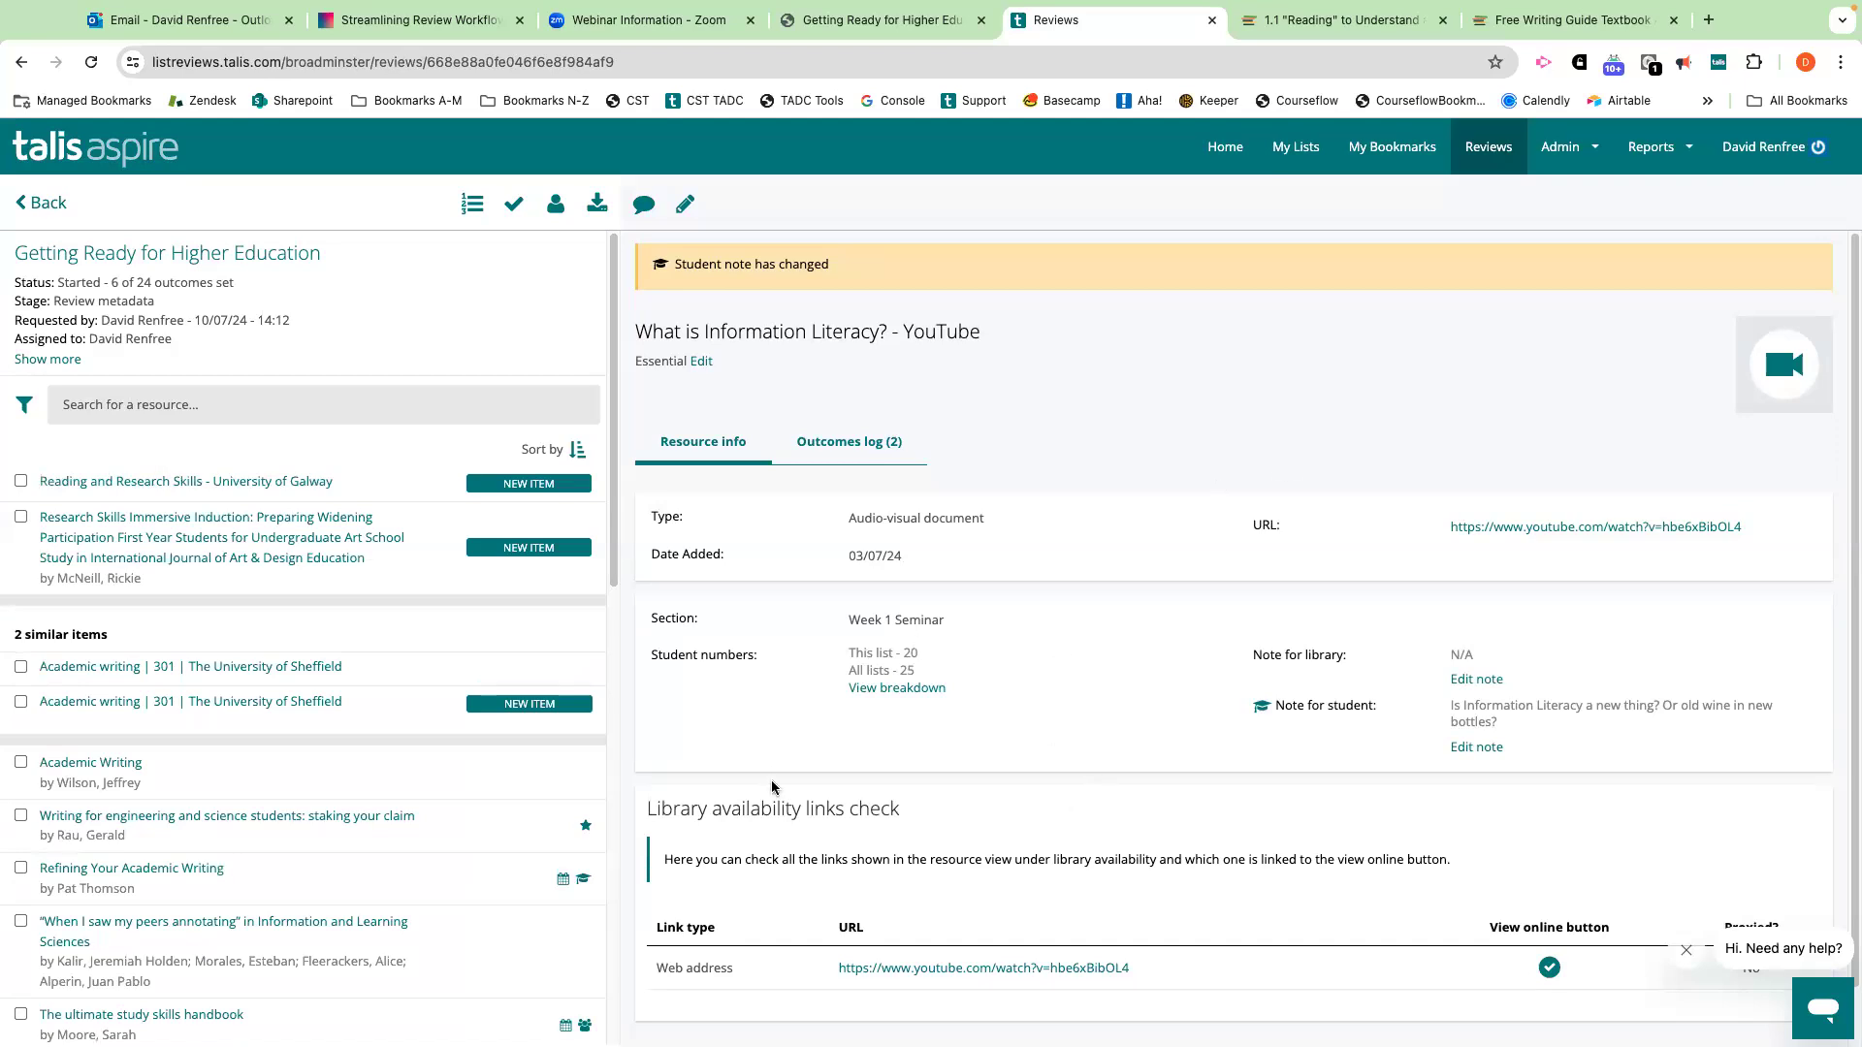
left_click(465, 837)
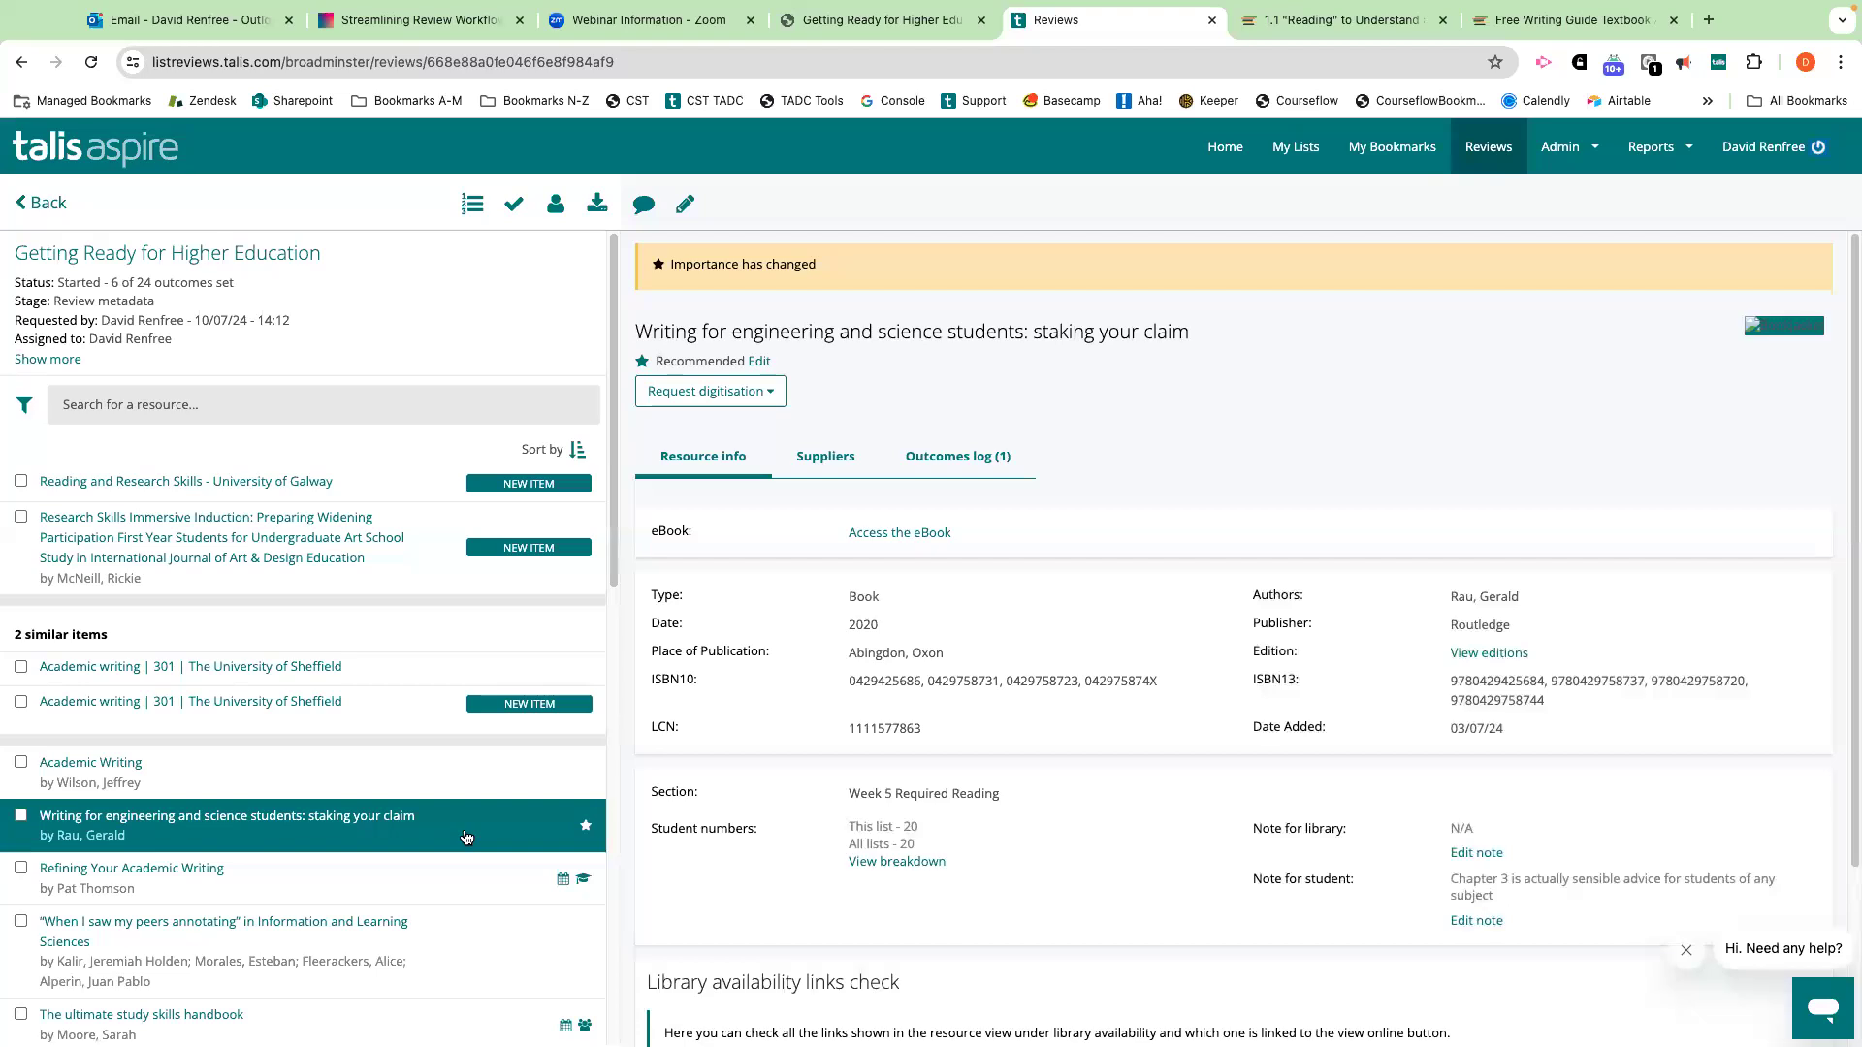
left_click(412, 670)
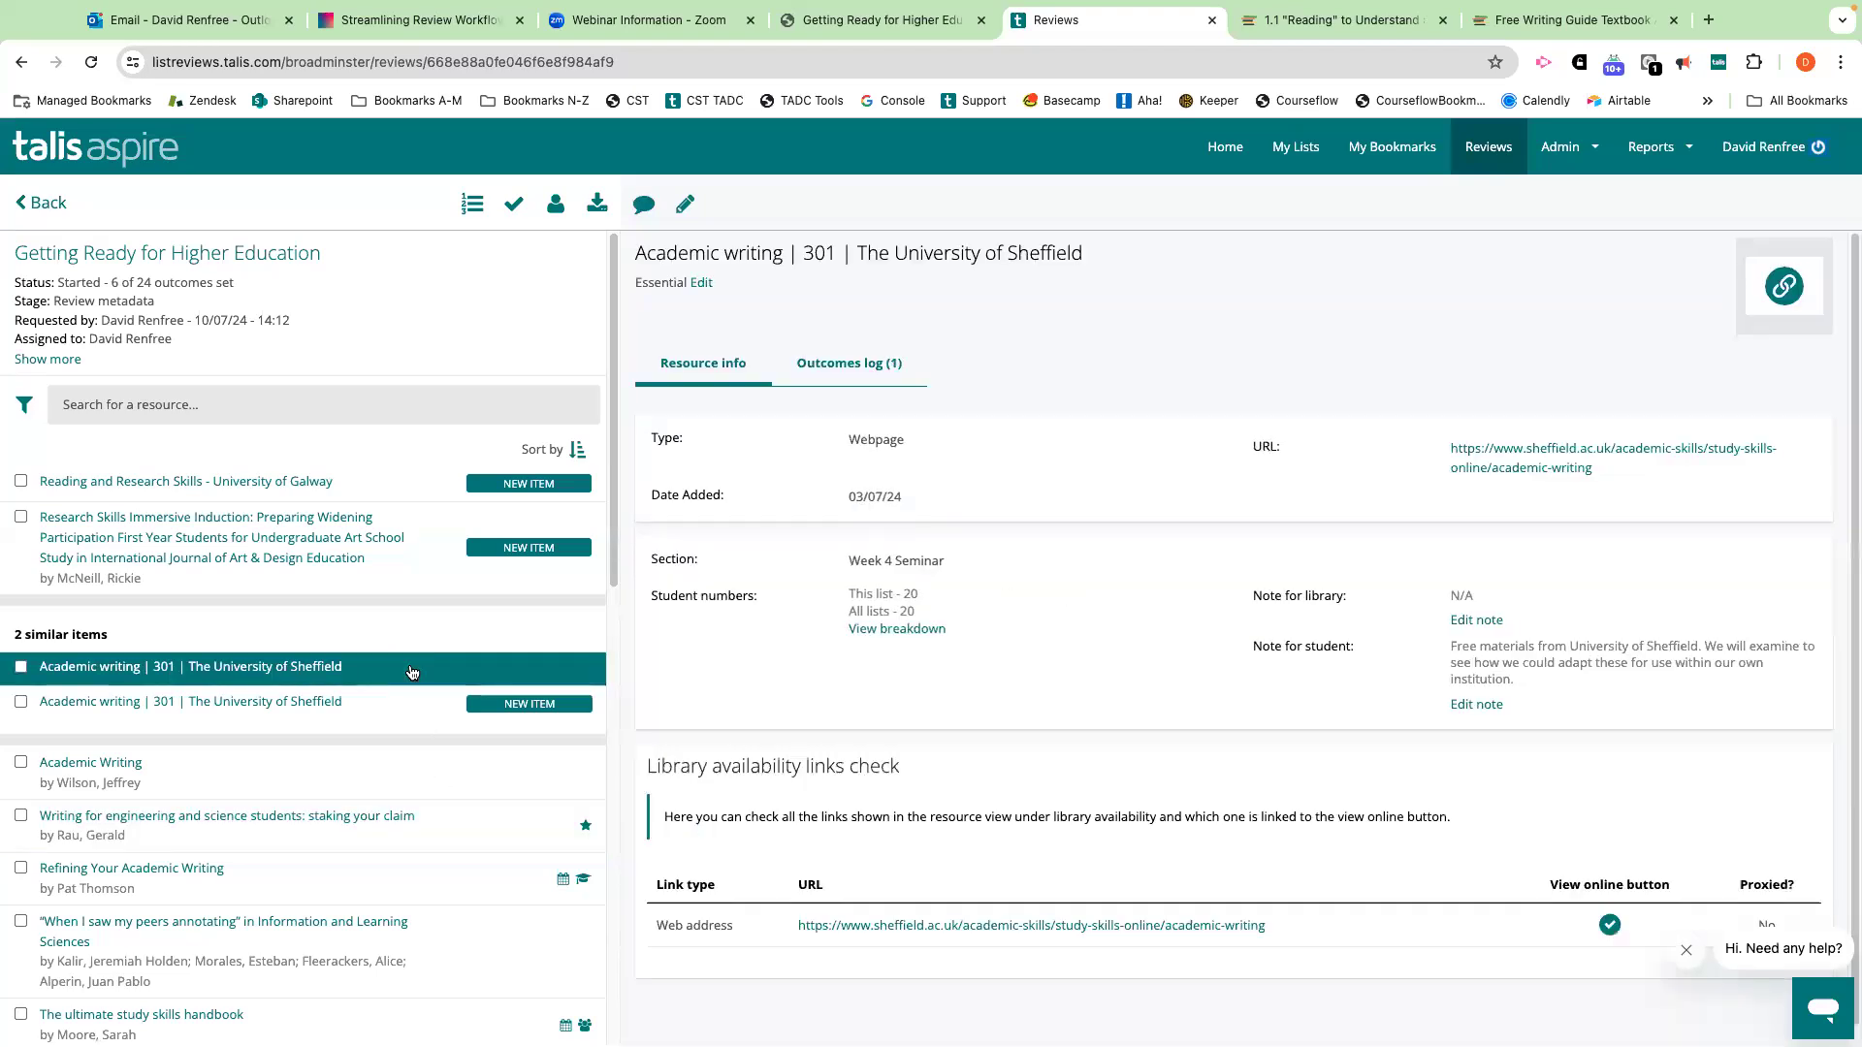
Filter the review to items with no importance defined.
left_click(27, 405)
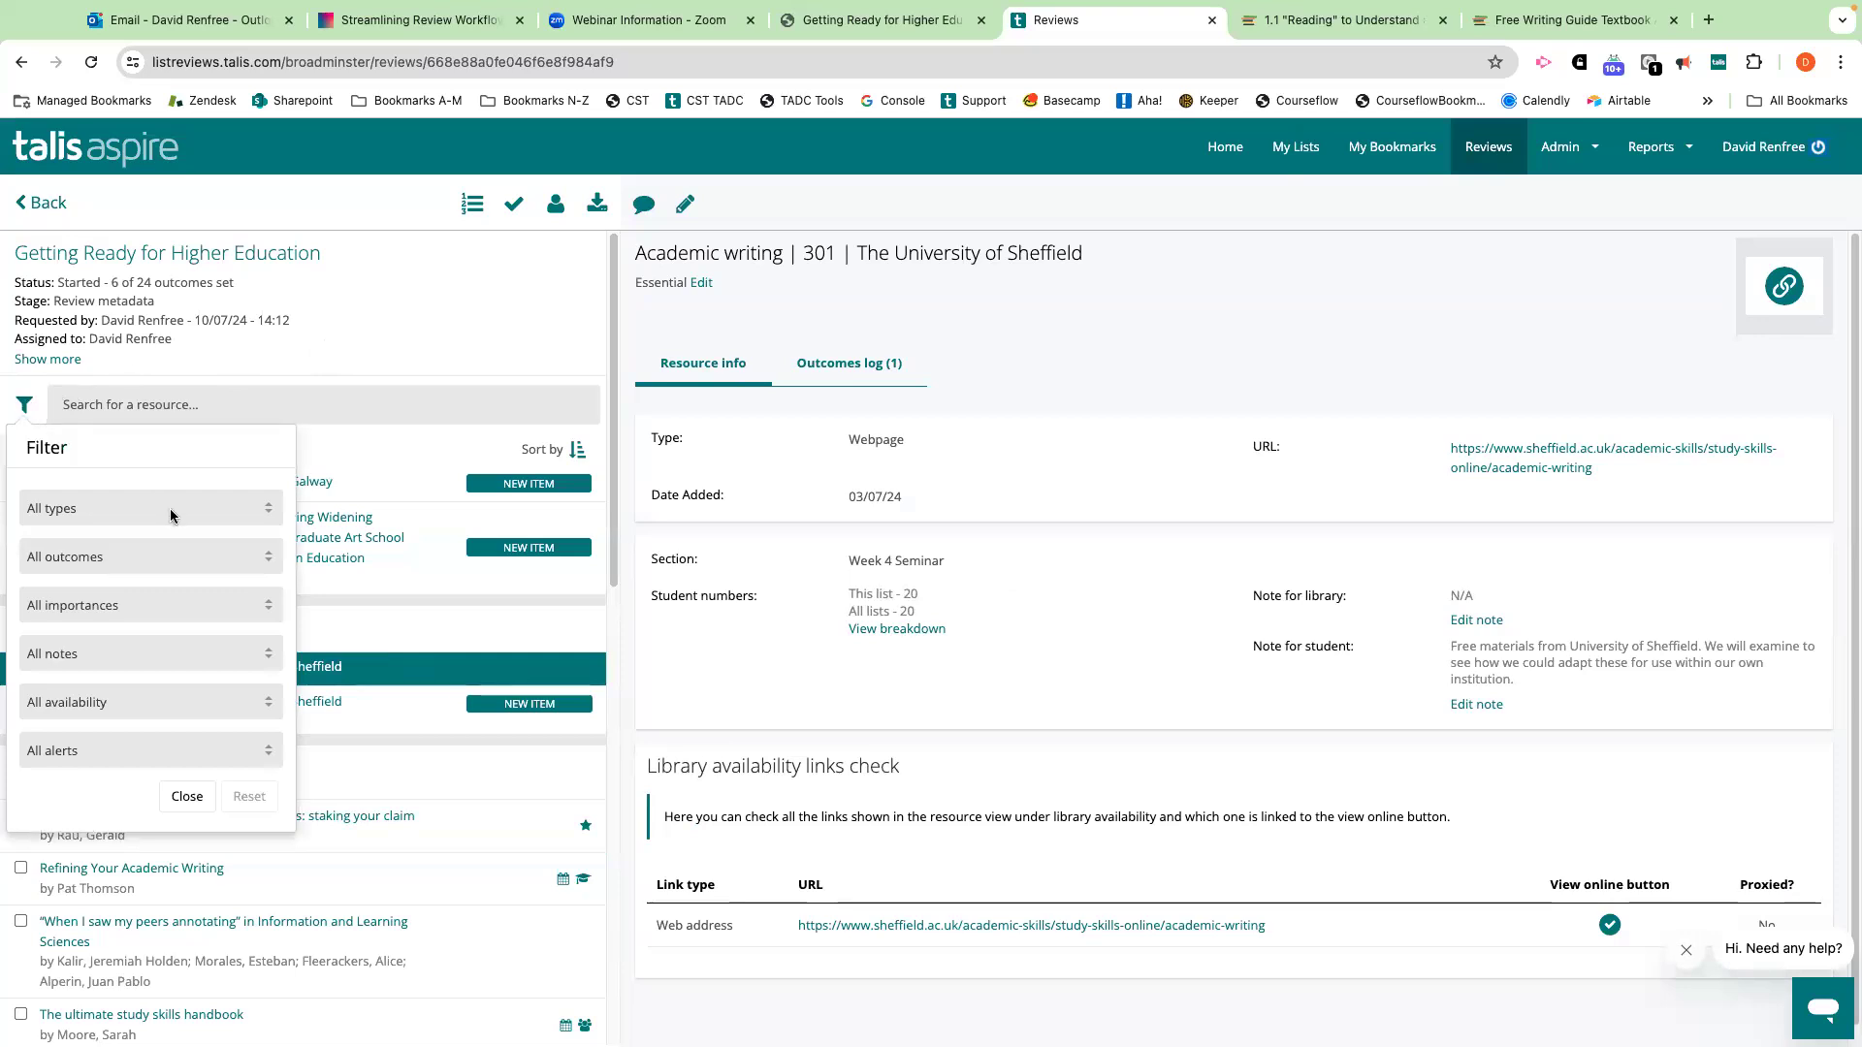
left_click(126, 605)
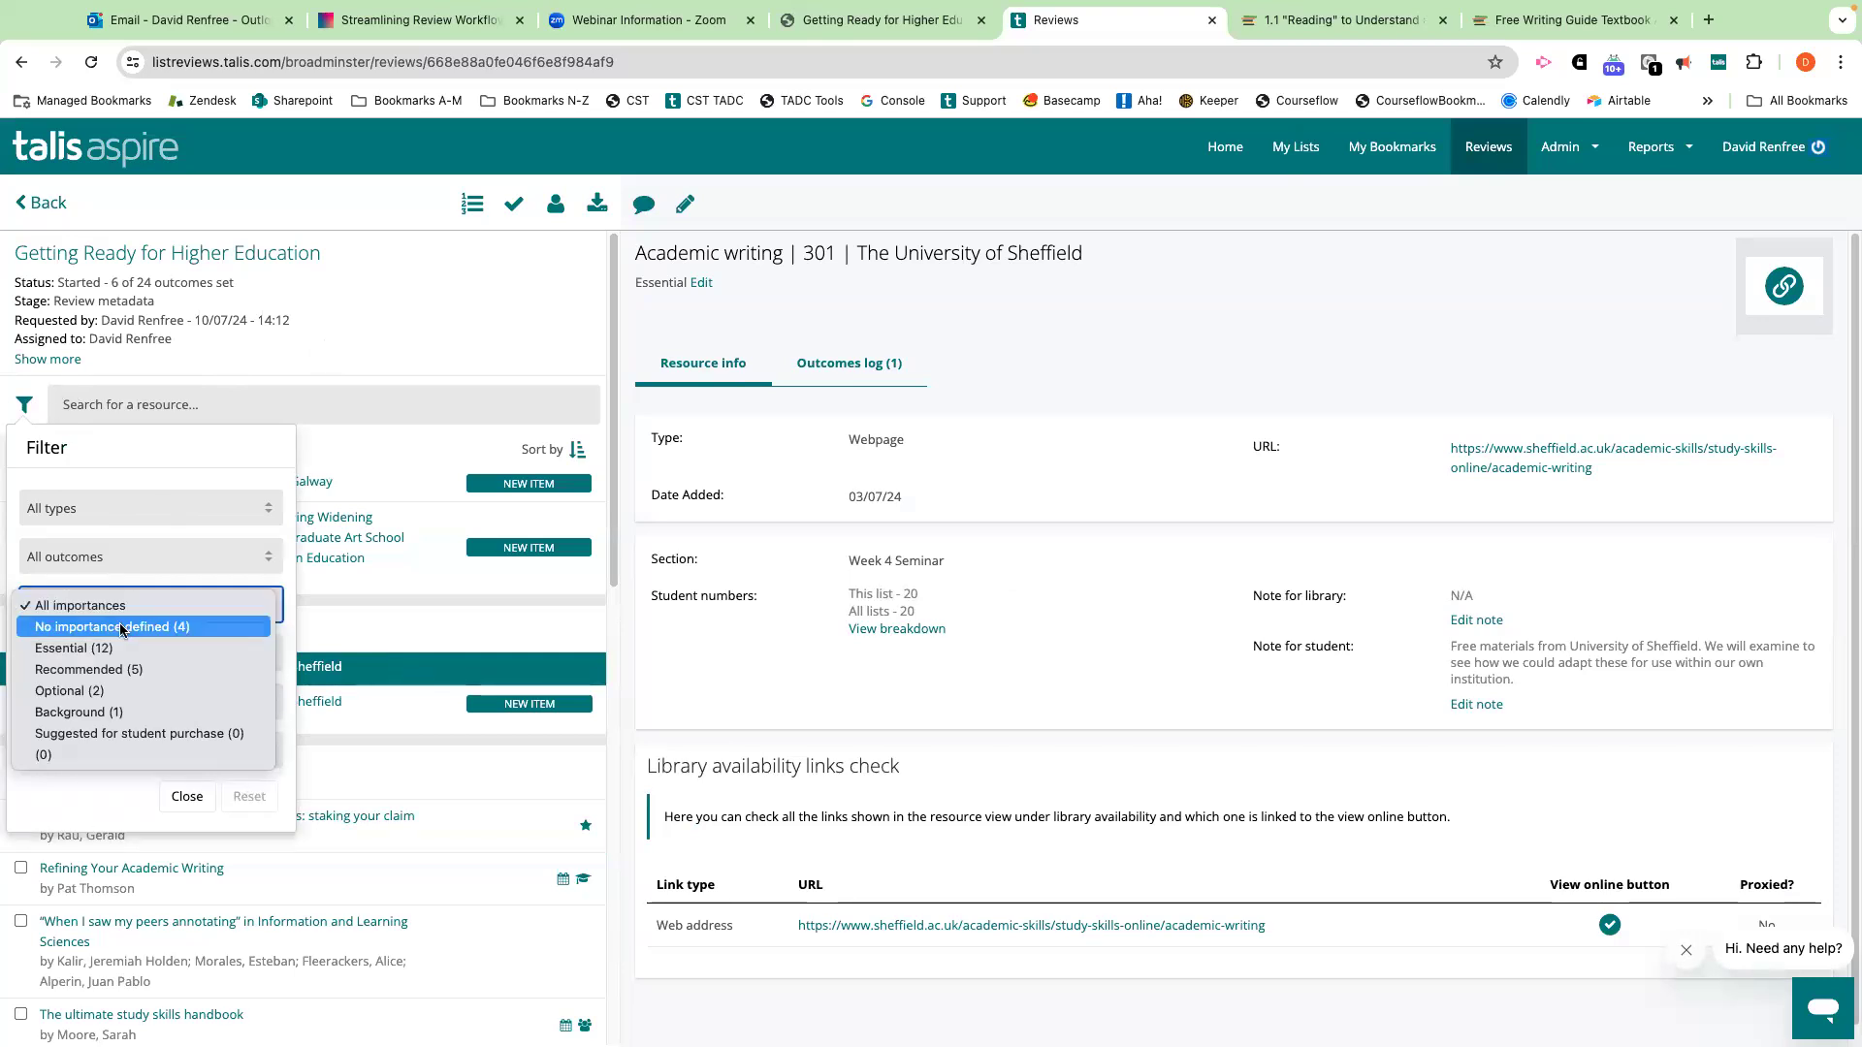
left_click(120, 626)
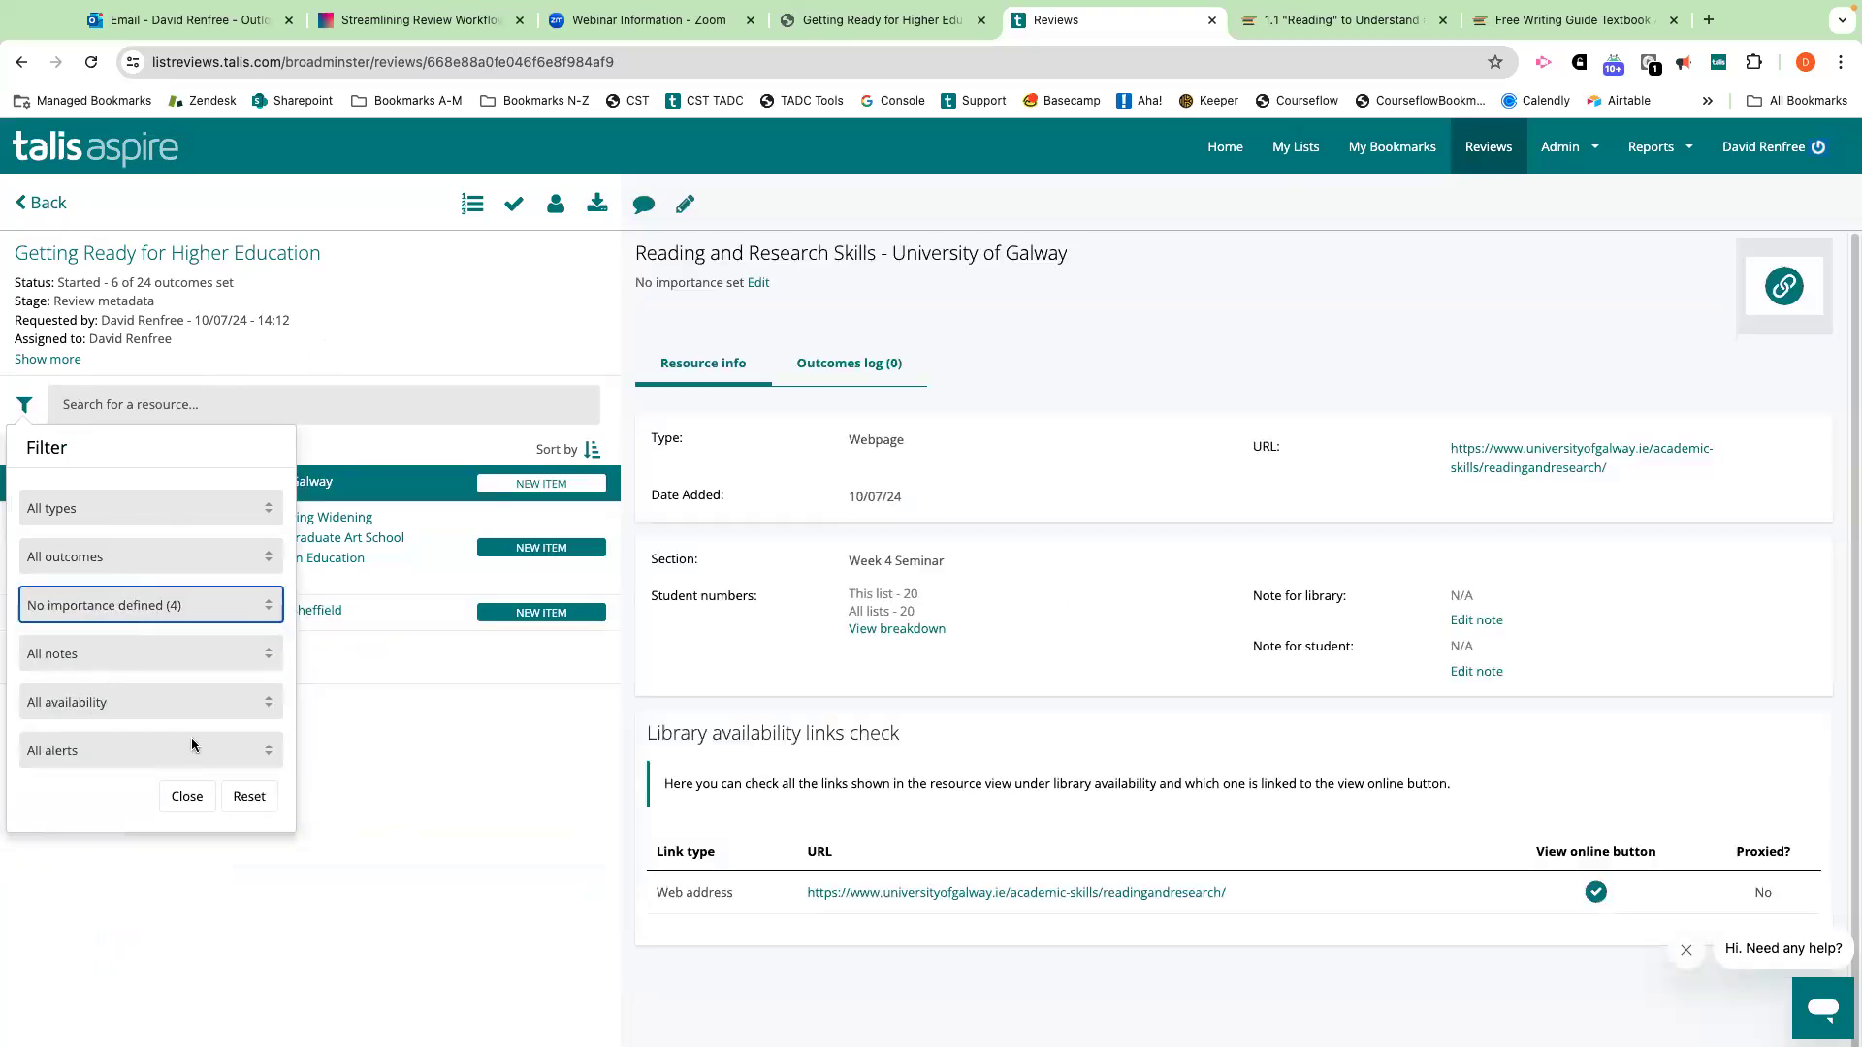
left_click(442, 827)
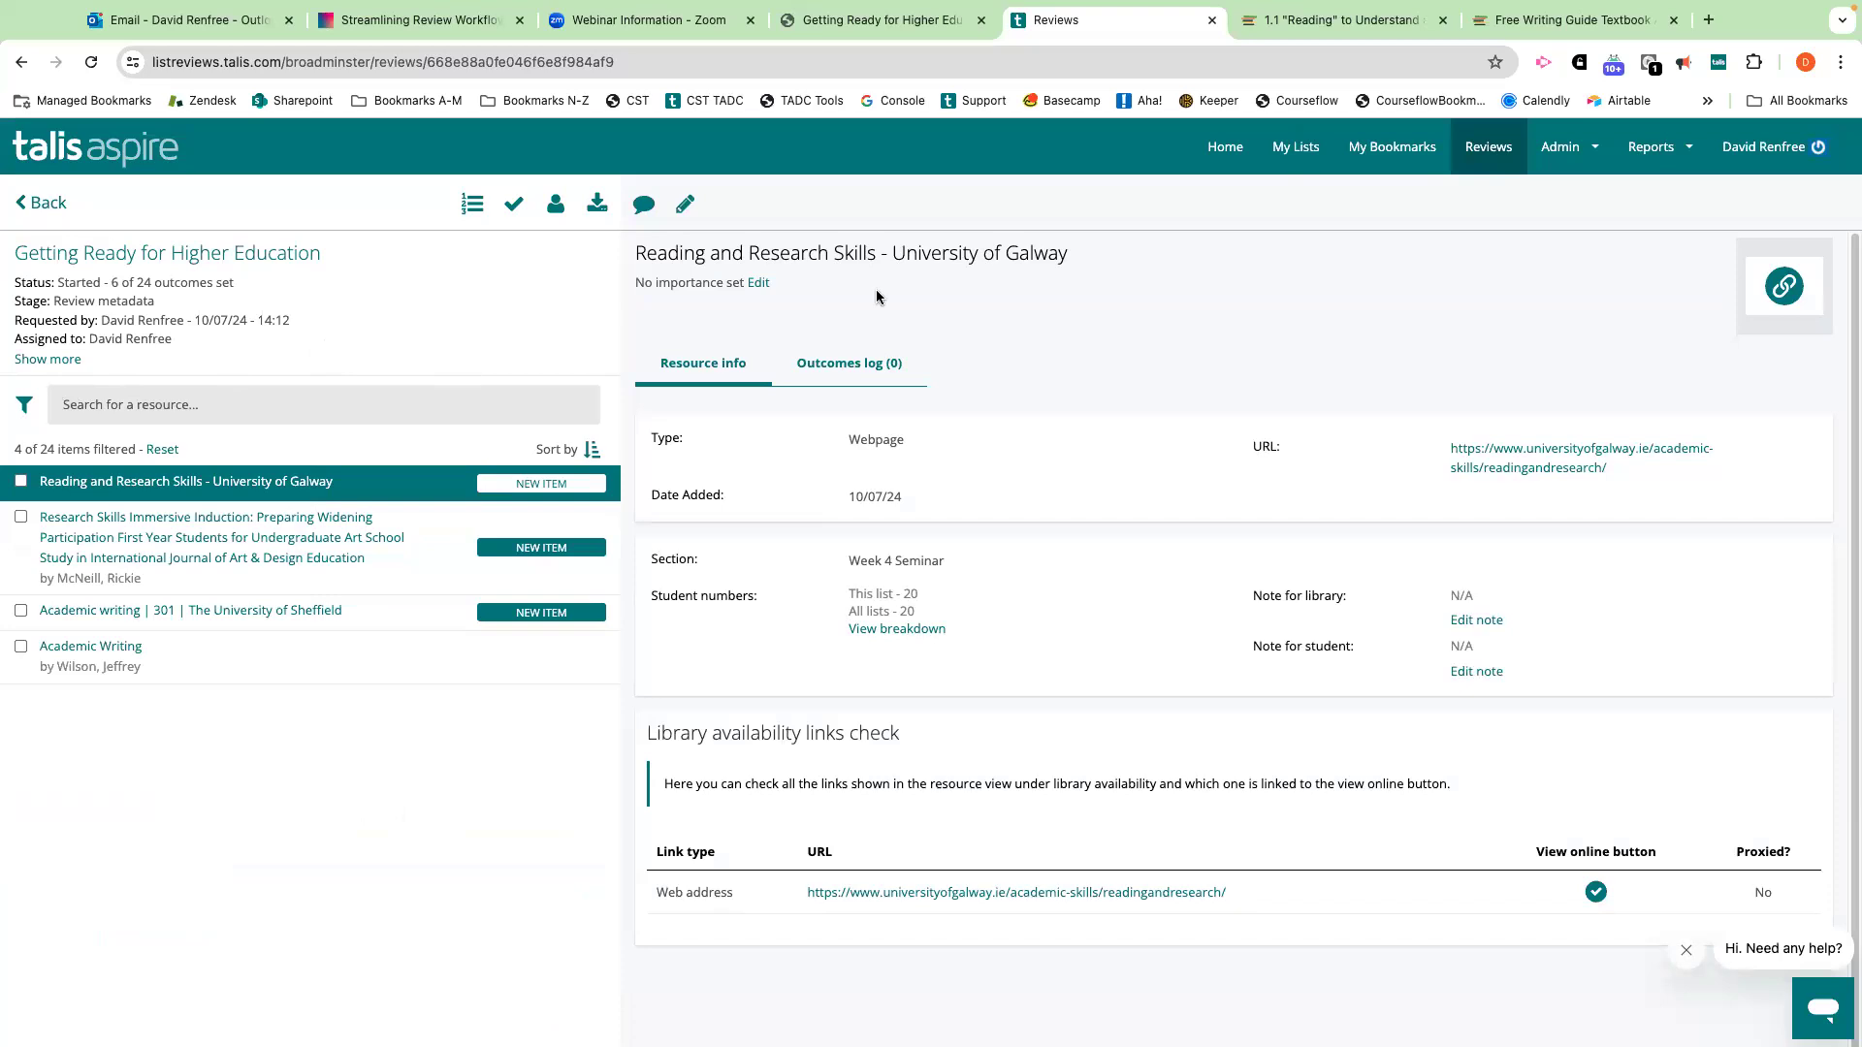
Set the importance of Reading and Research Skills - University of Galway to Background, and reset the filter.
left_click(756, 285)
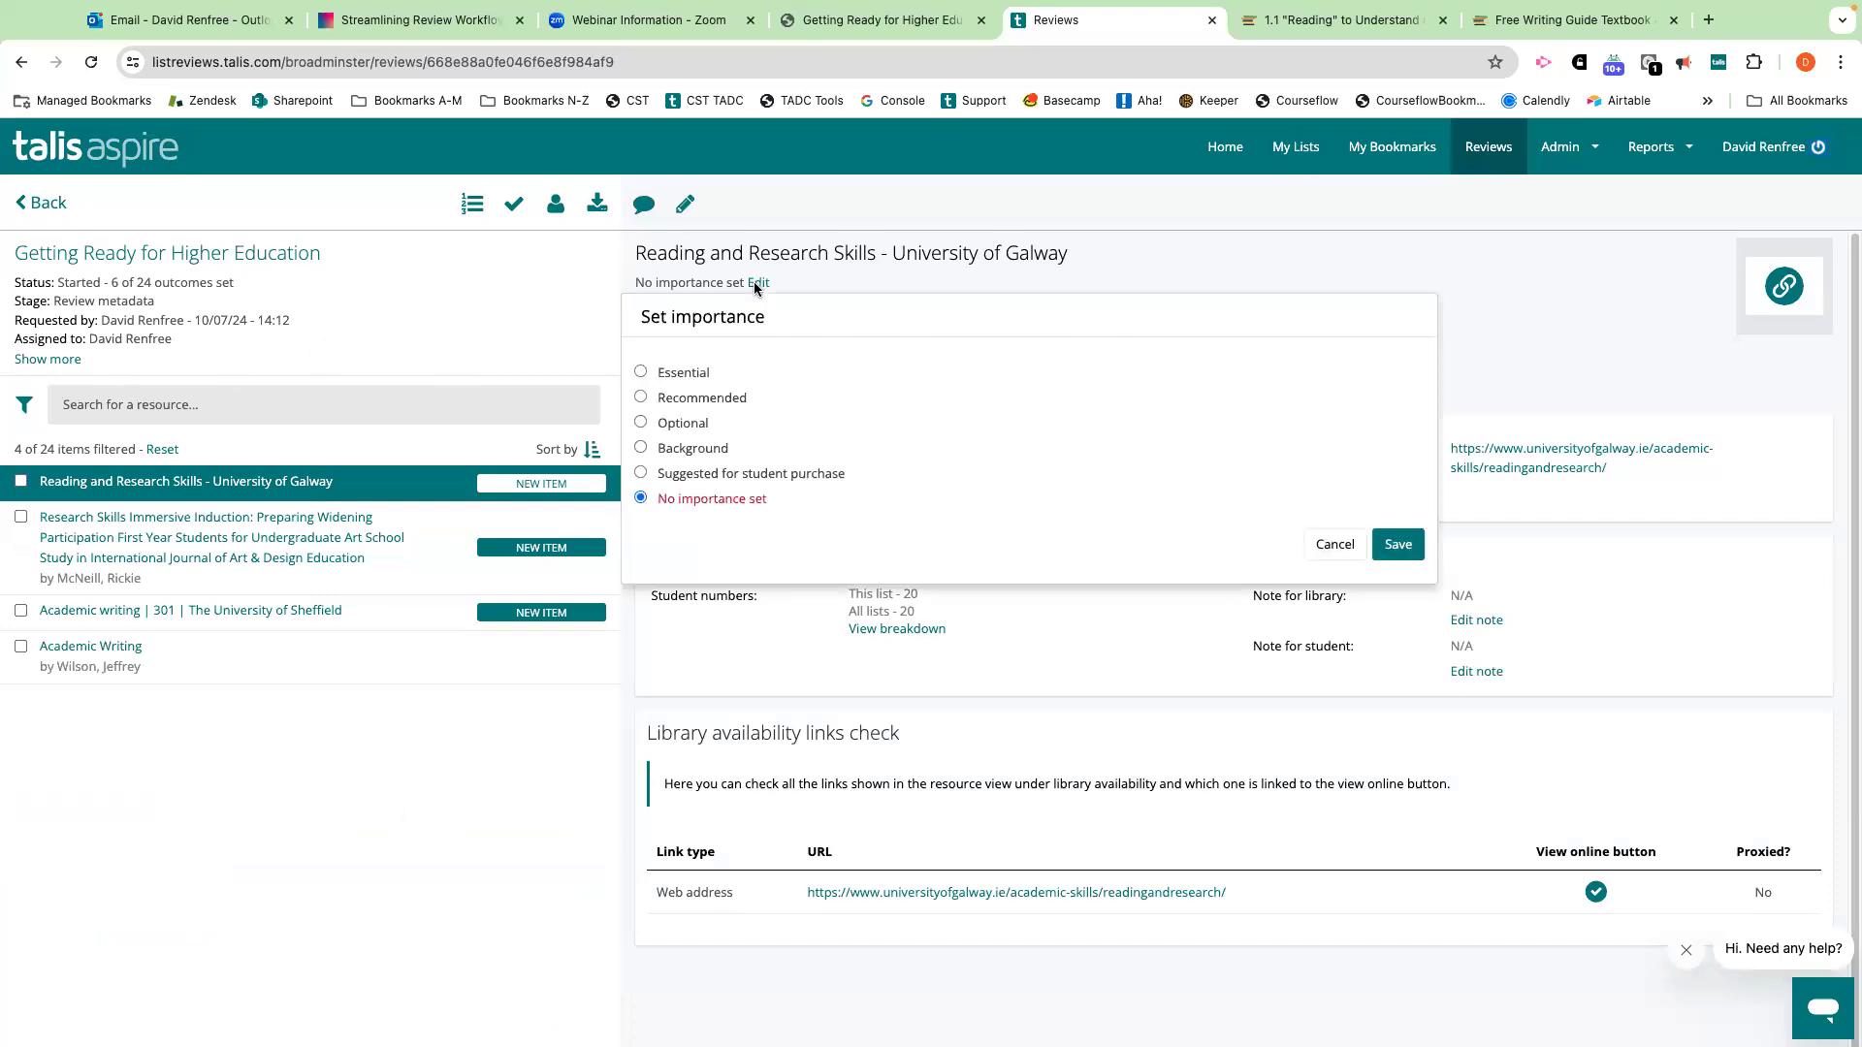
left_click(643, 450)
left_click(1393, 553)
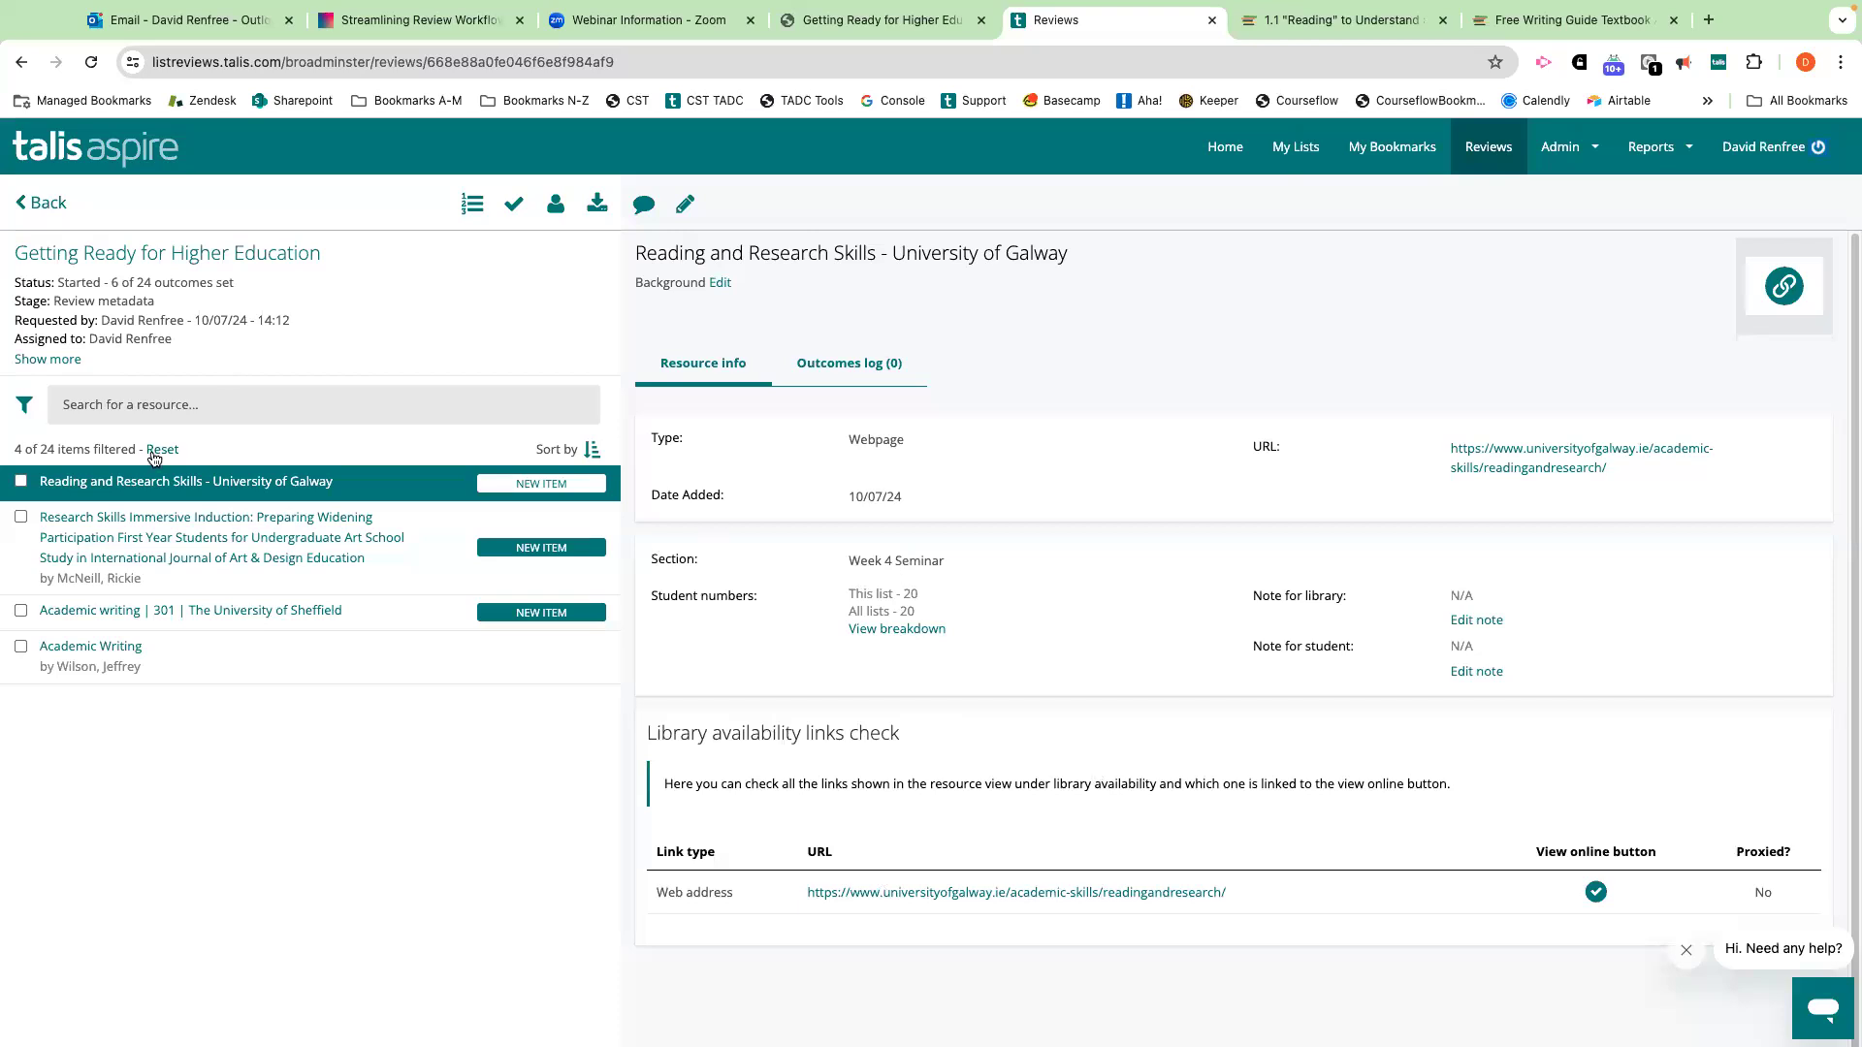
left_click(152, 449)
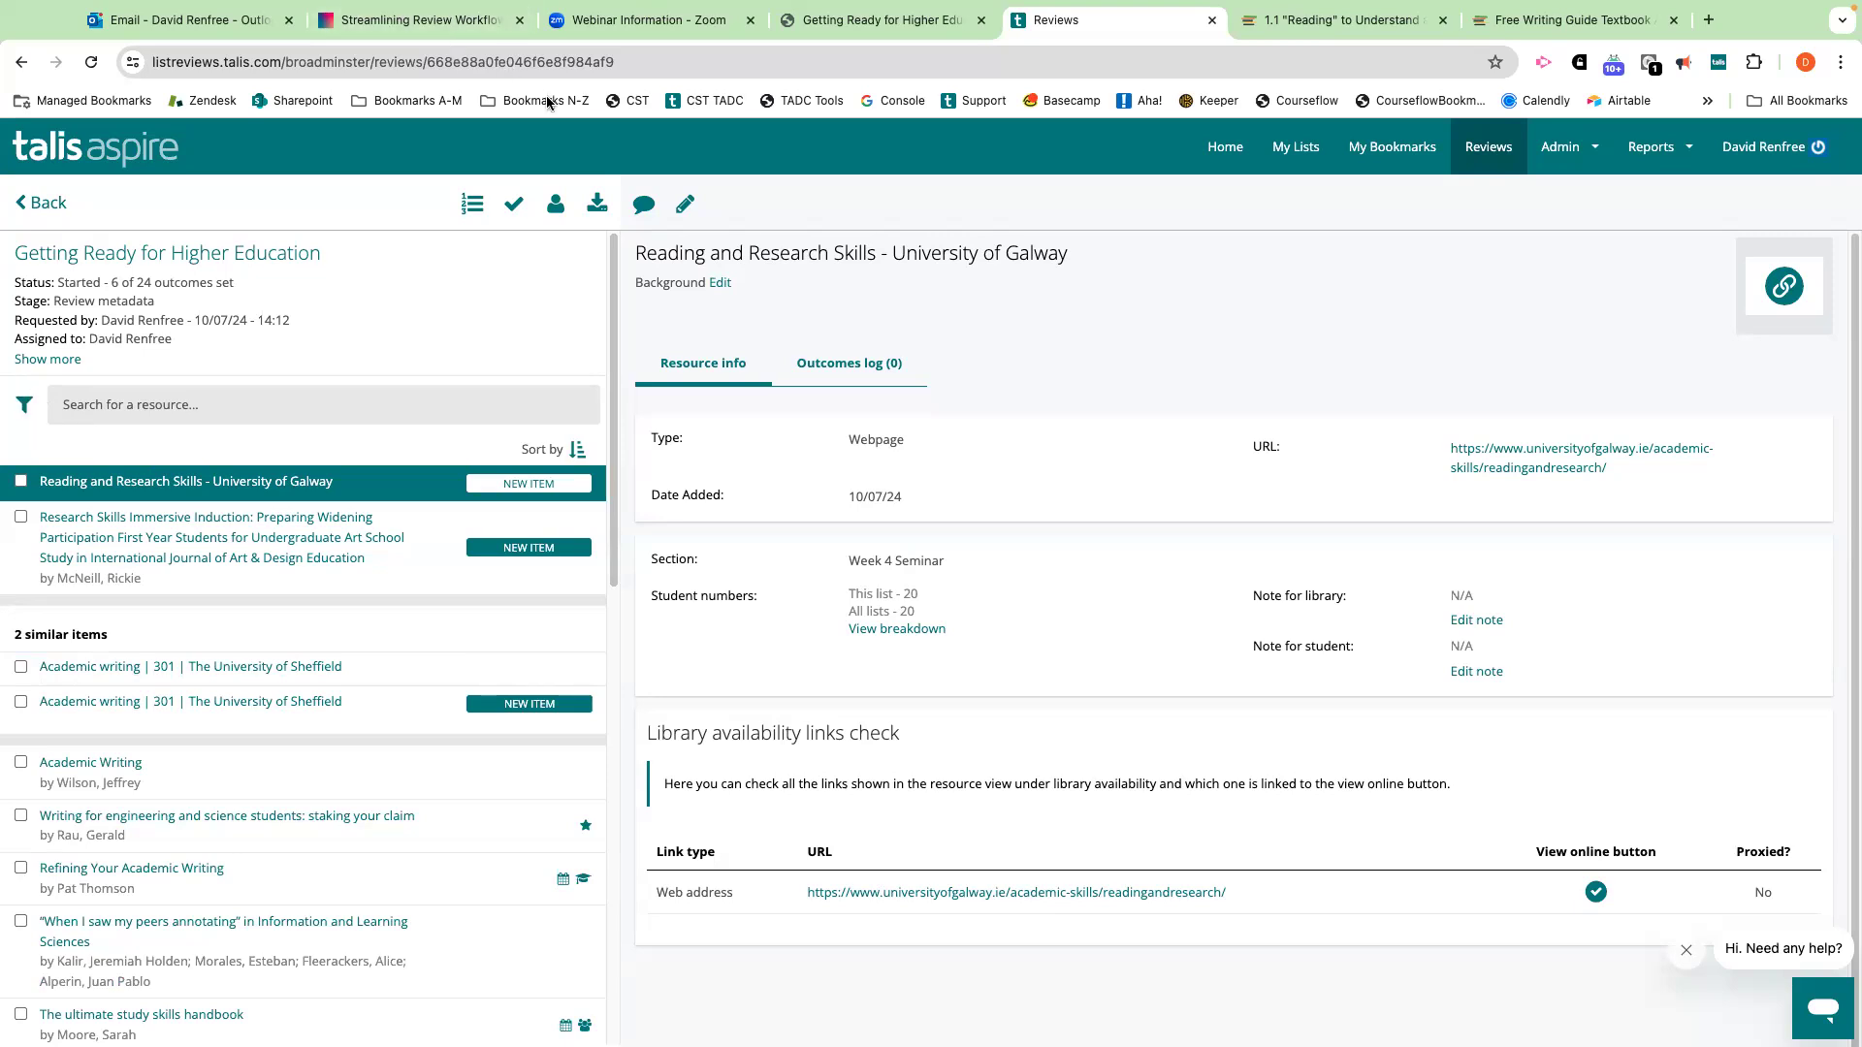
Complete the review with the comment "Good job! We have ordered 3 x research skills book as requested.".
left_click(513, 211)
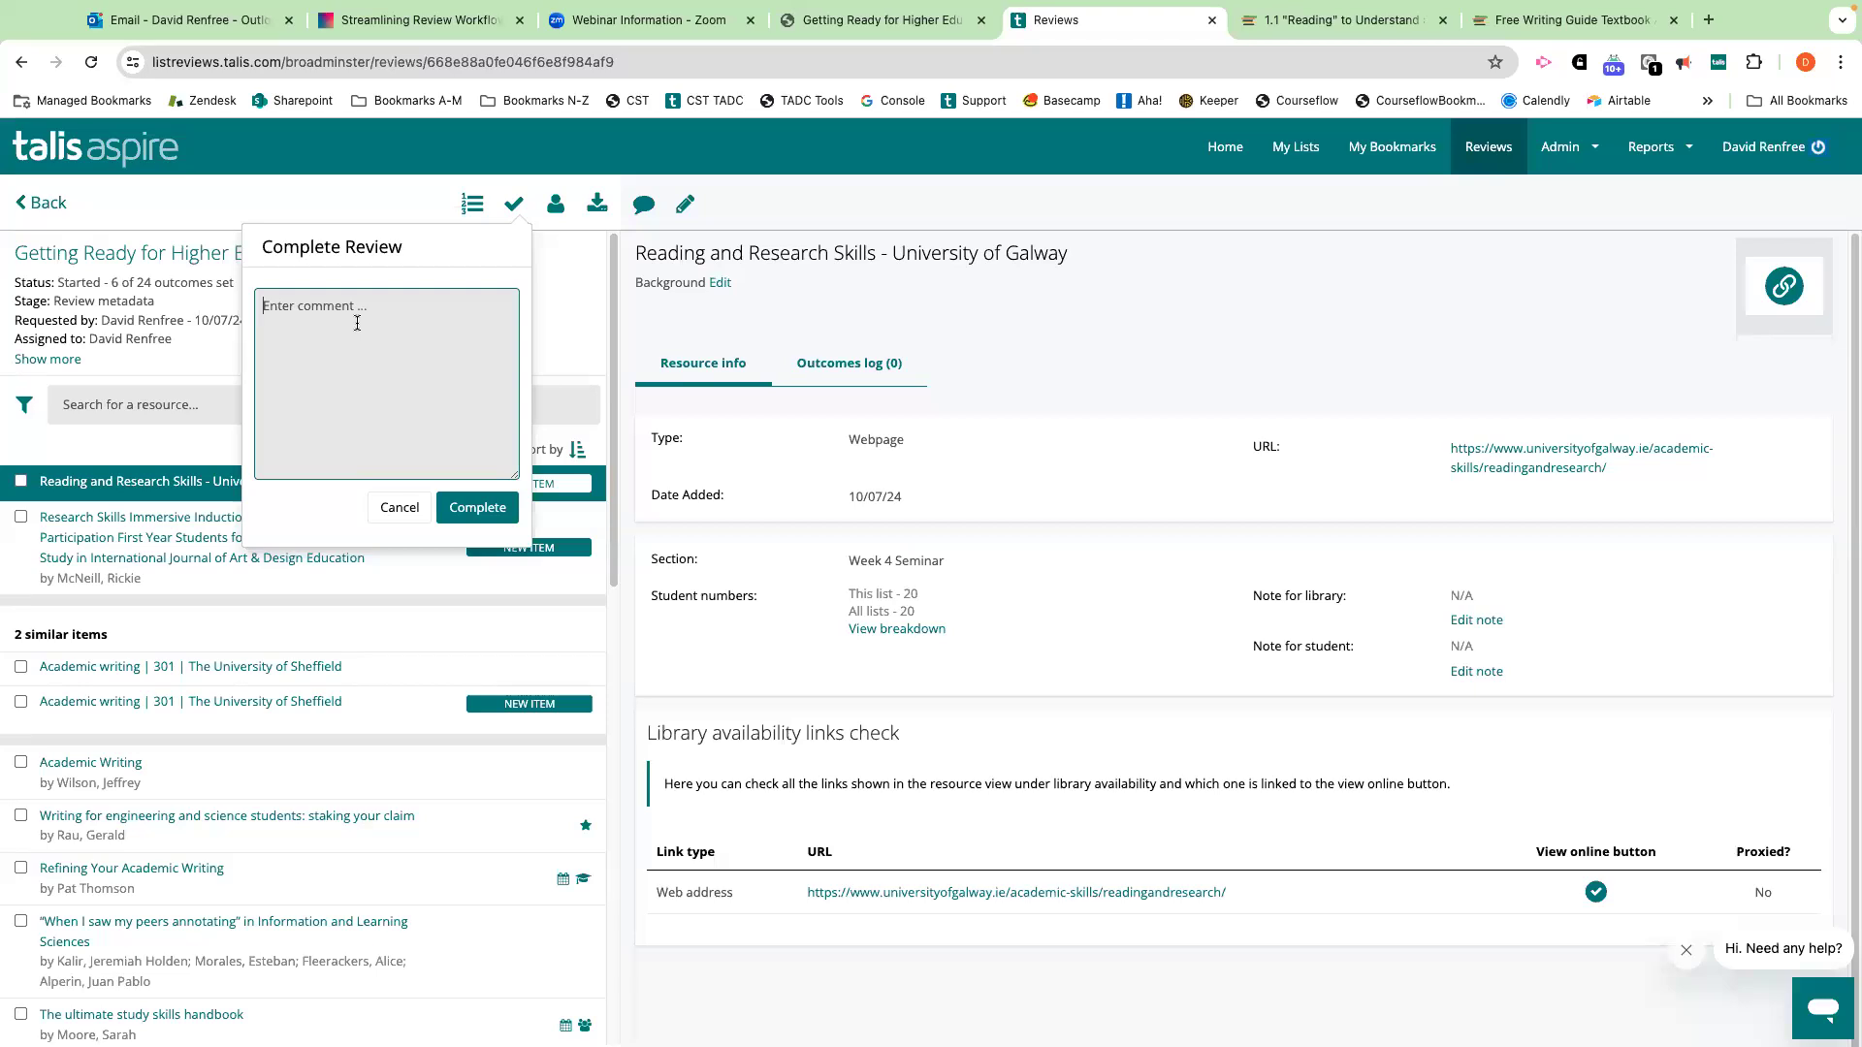
type("Good job! We have ordered 3 x research skills book as")
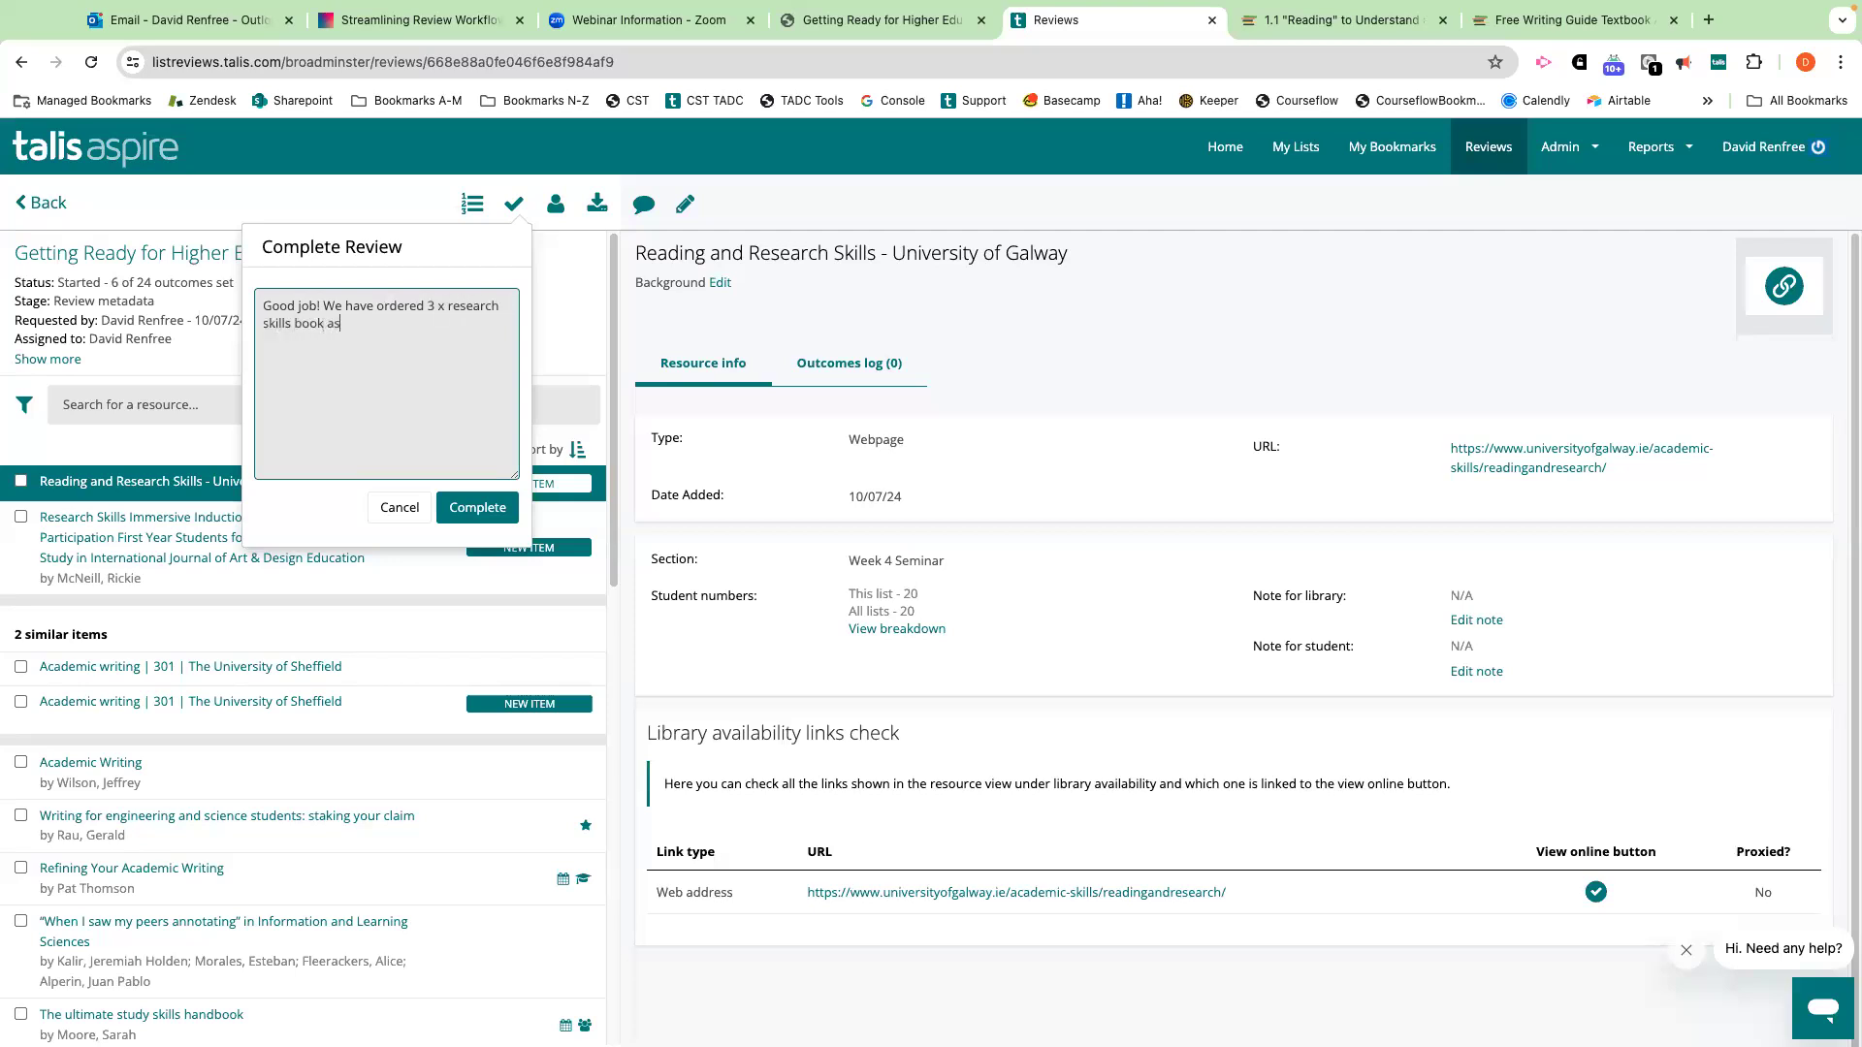
type(" requested.")
left_click(477, 509)
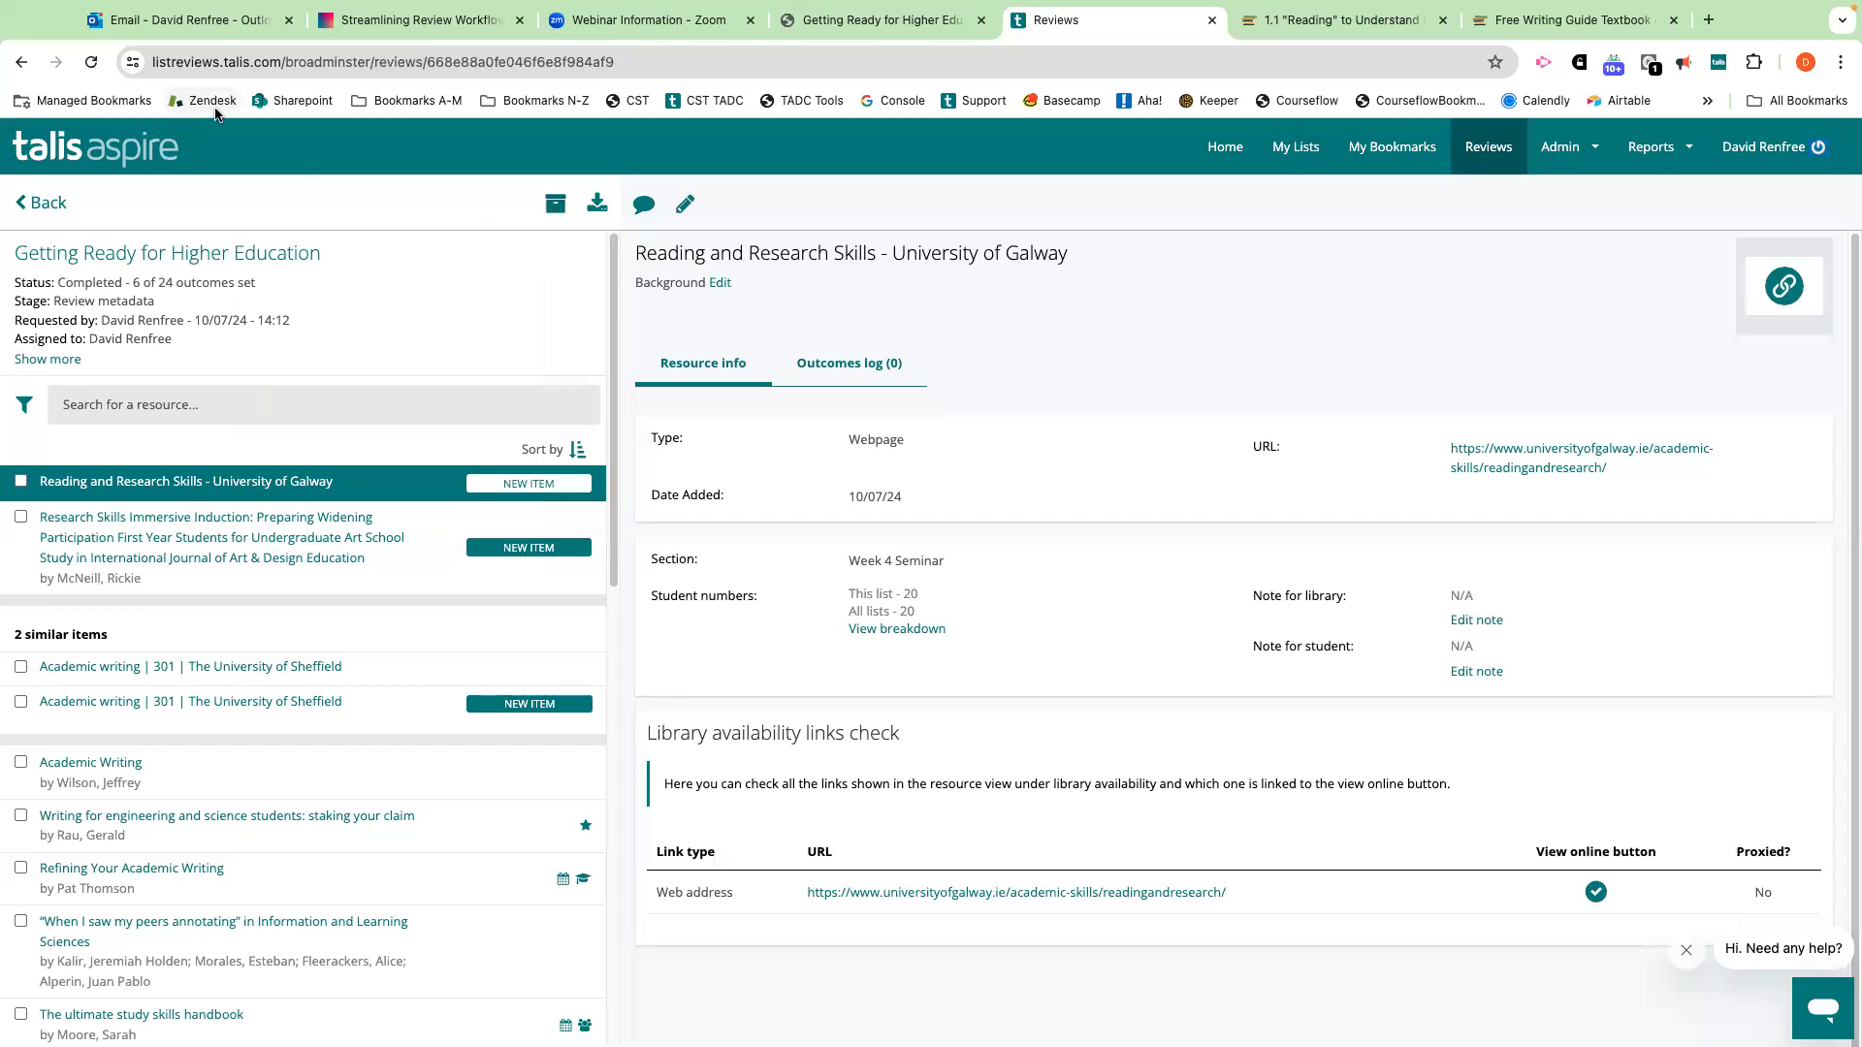
Switch to Outlook, read the library comment in the review completion e-mail, and follow its link to look over the reading list.
left_click(155, 27)
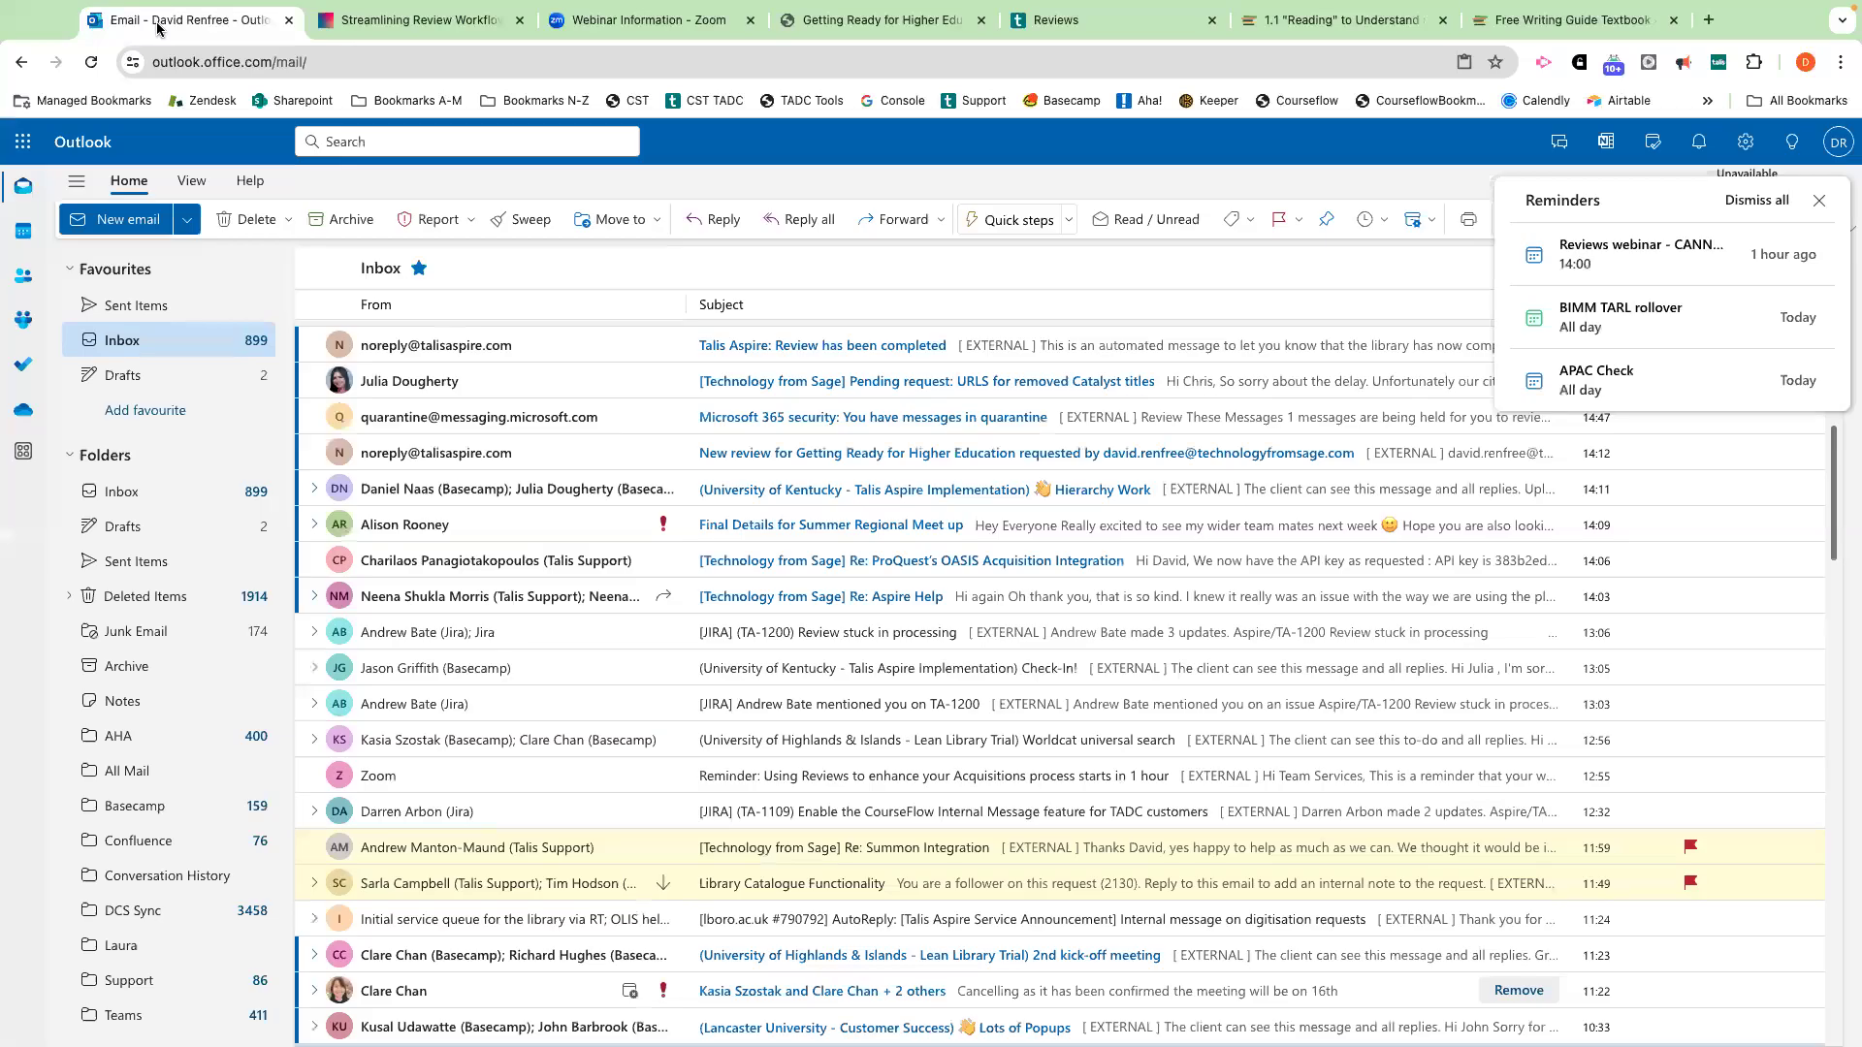
scroll(376, 524, "up", 3)
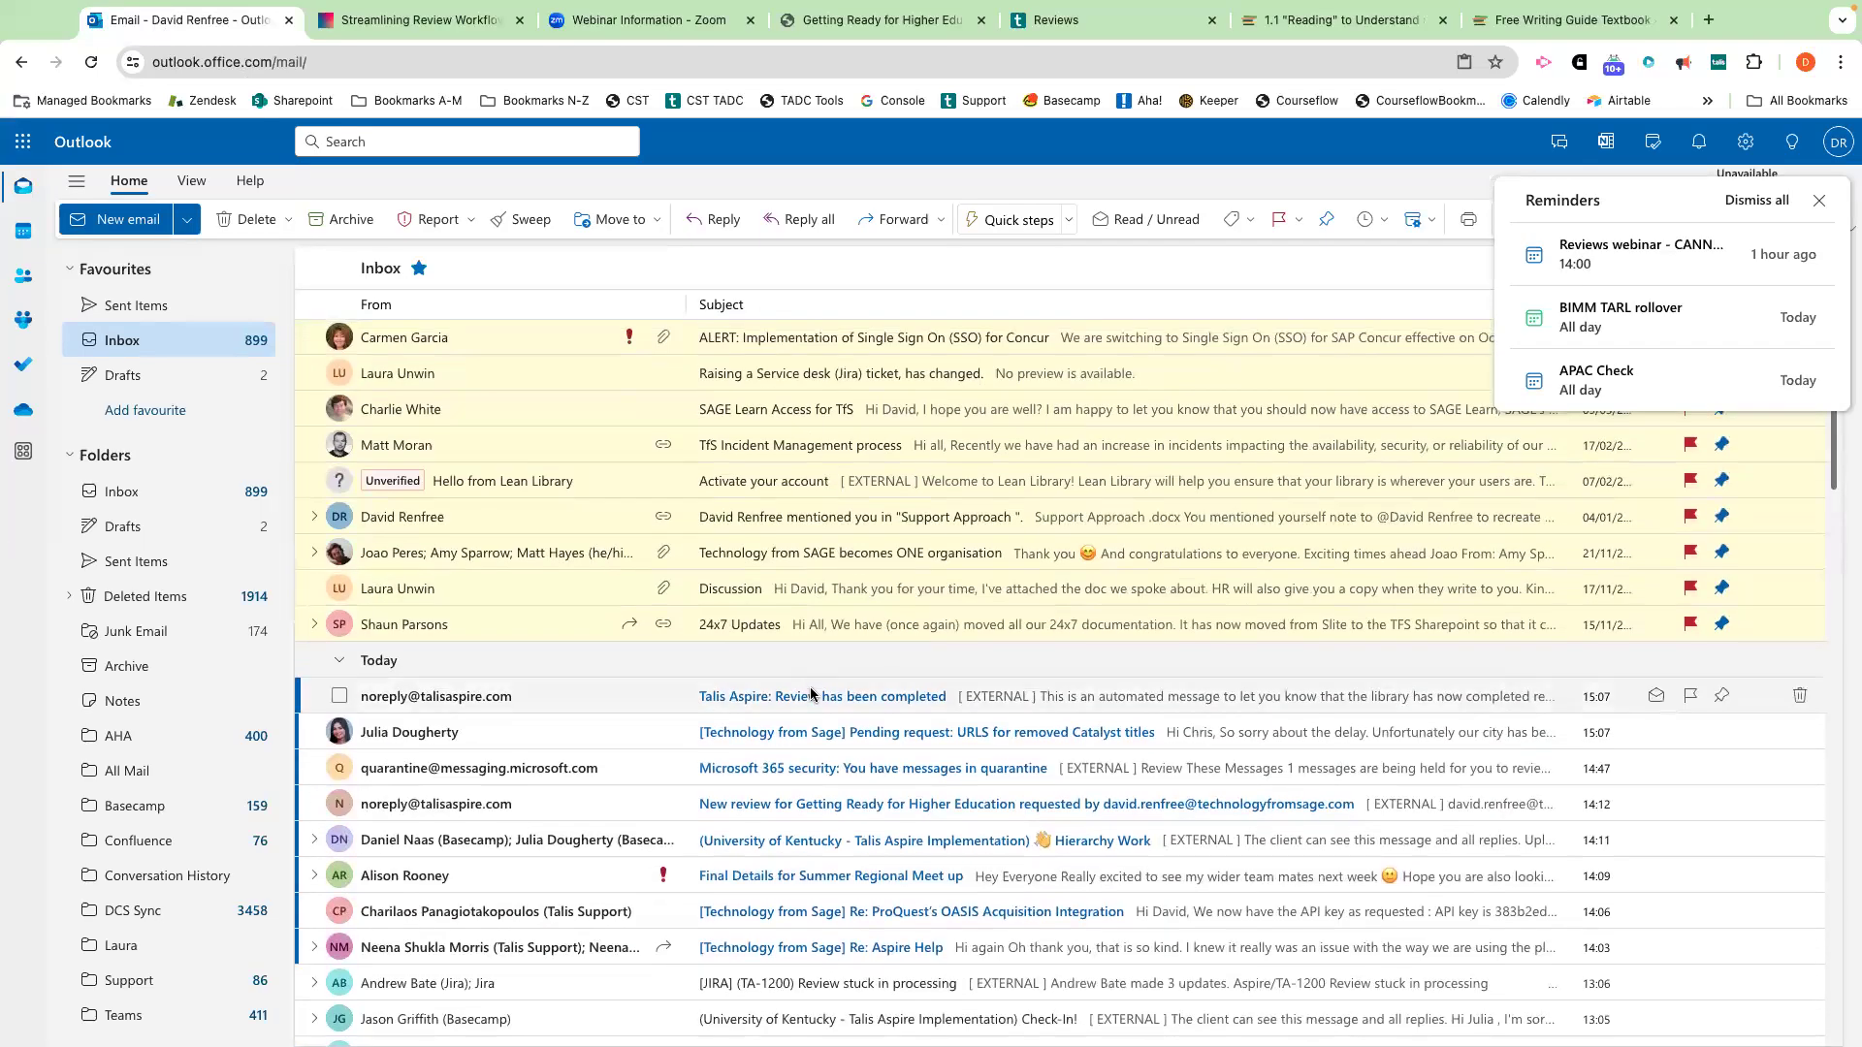
left_click(830, 702)
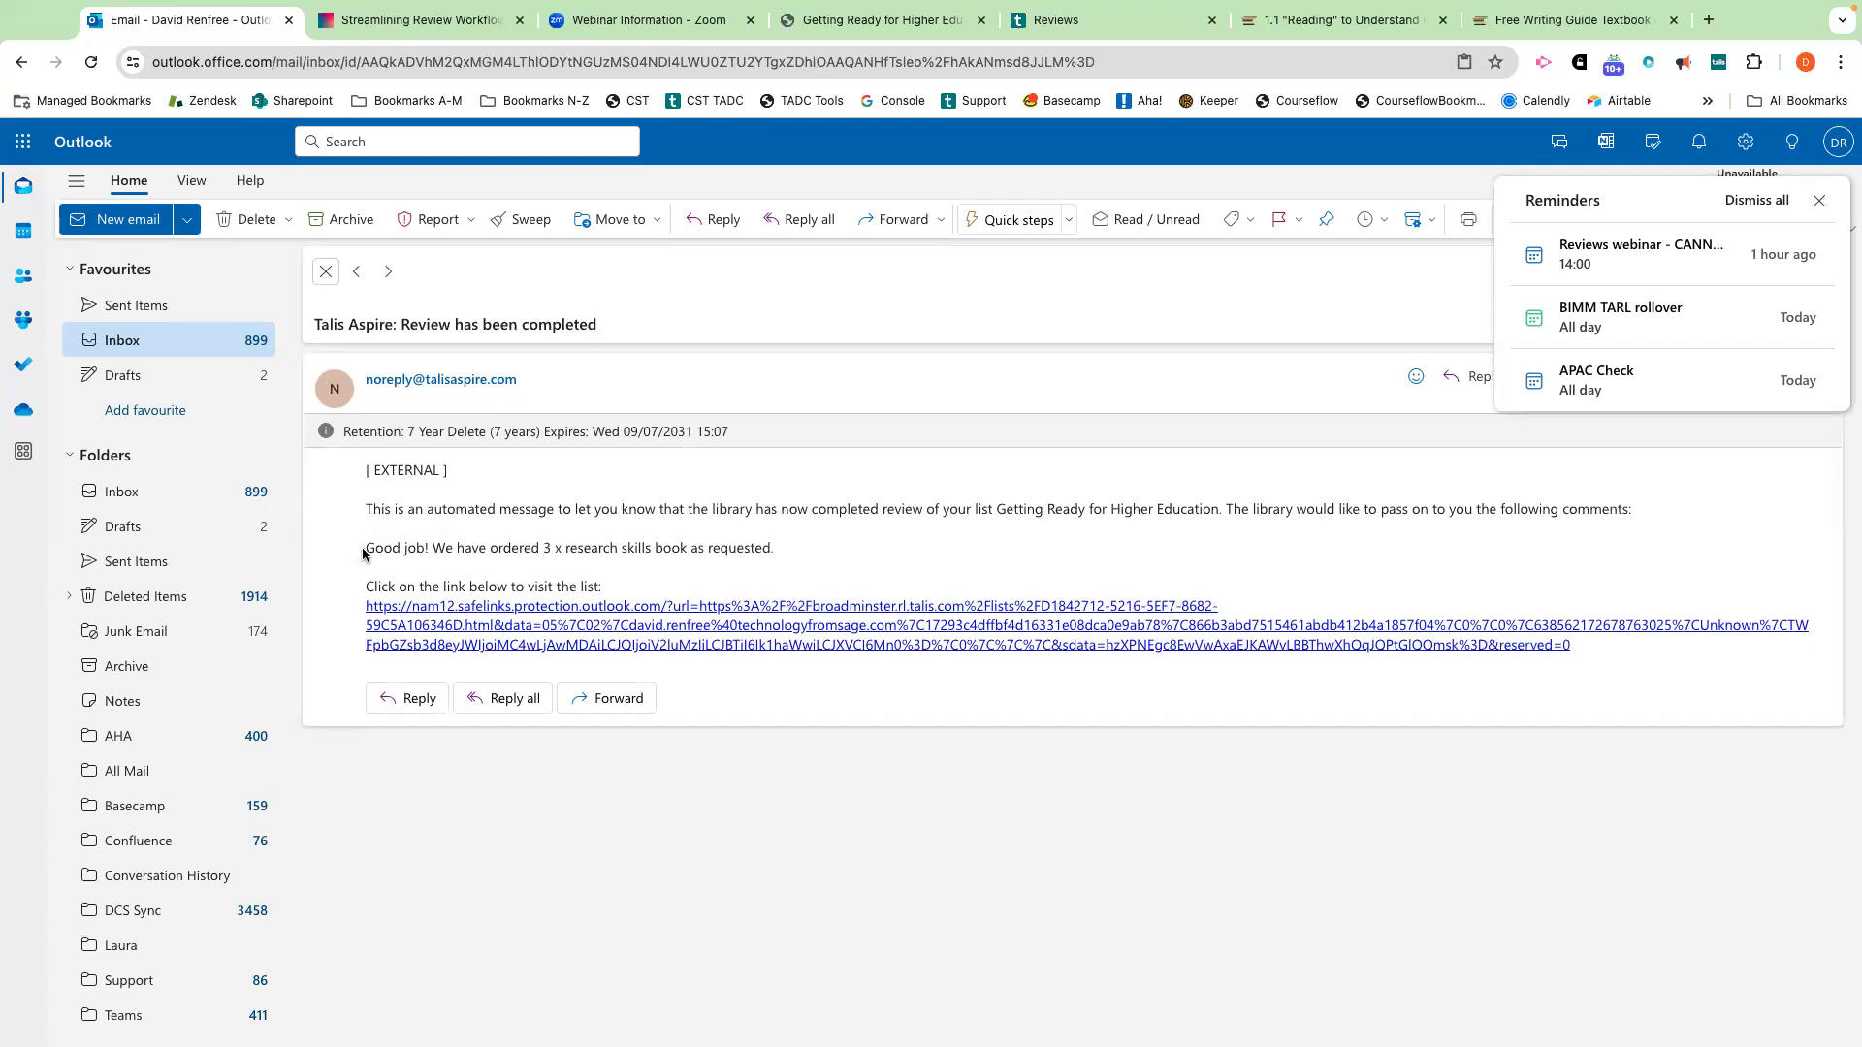
left_click_drag(366, 548, 807, 568)
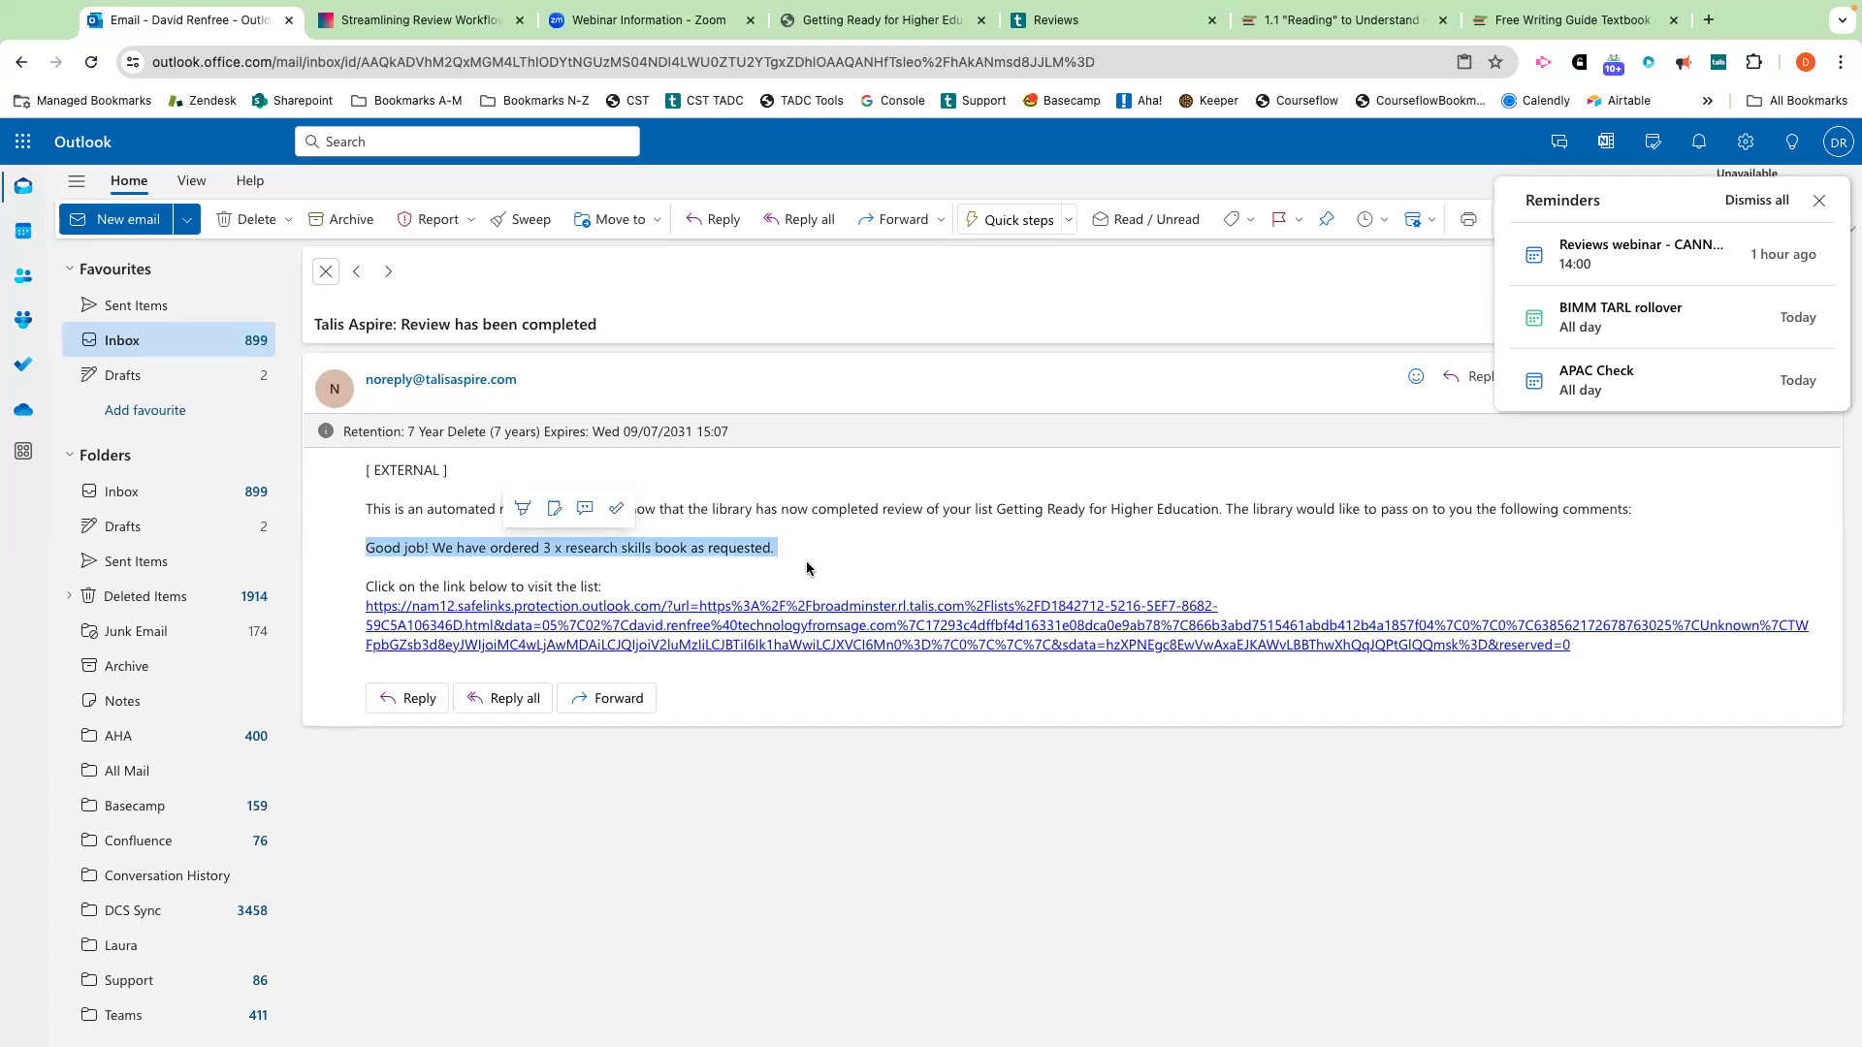
left_click(637, 622)
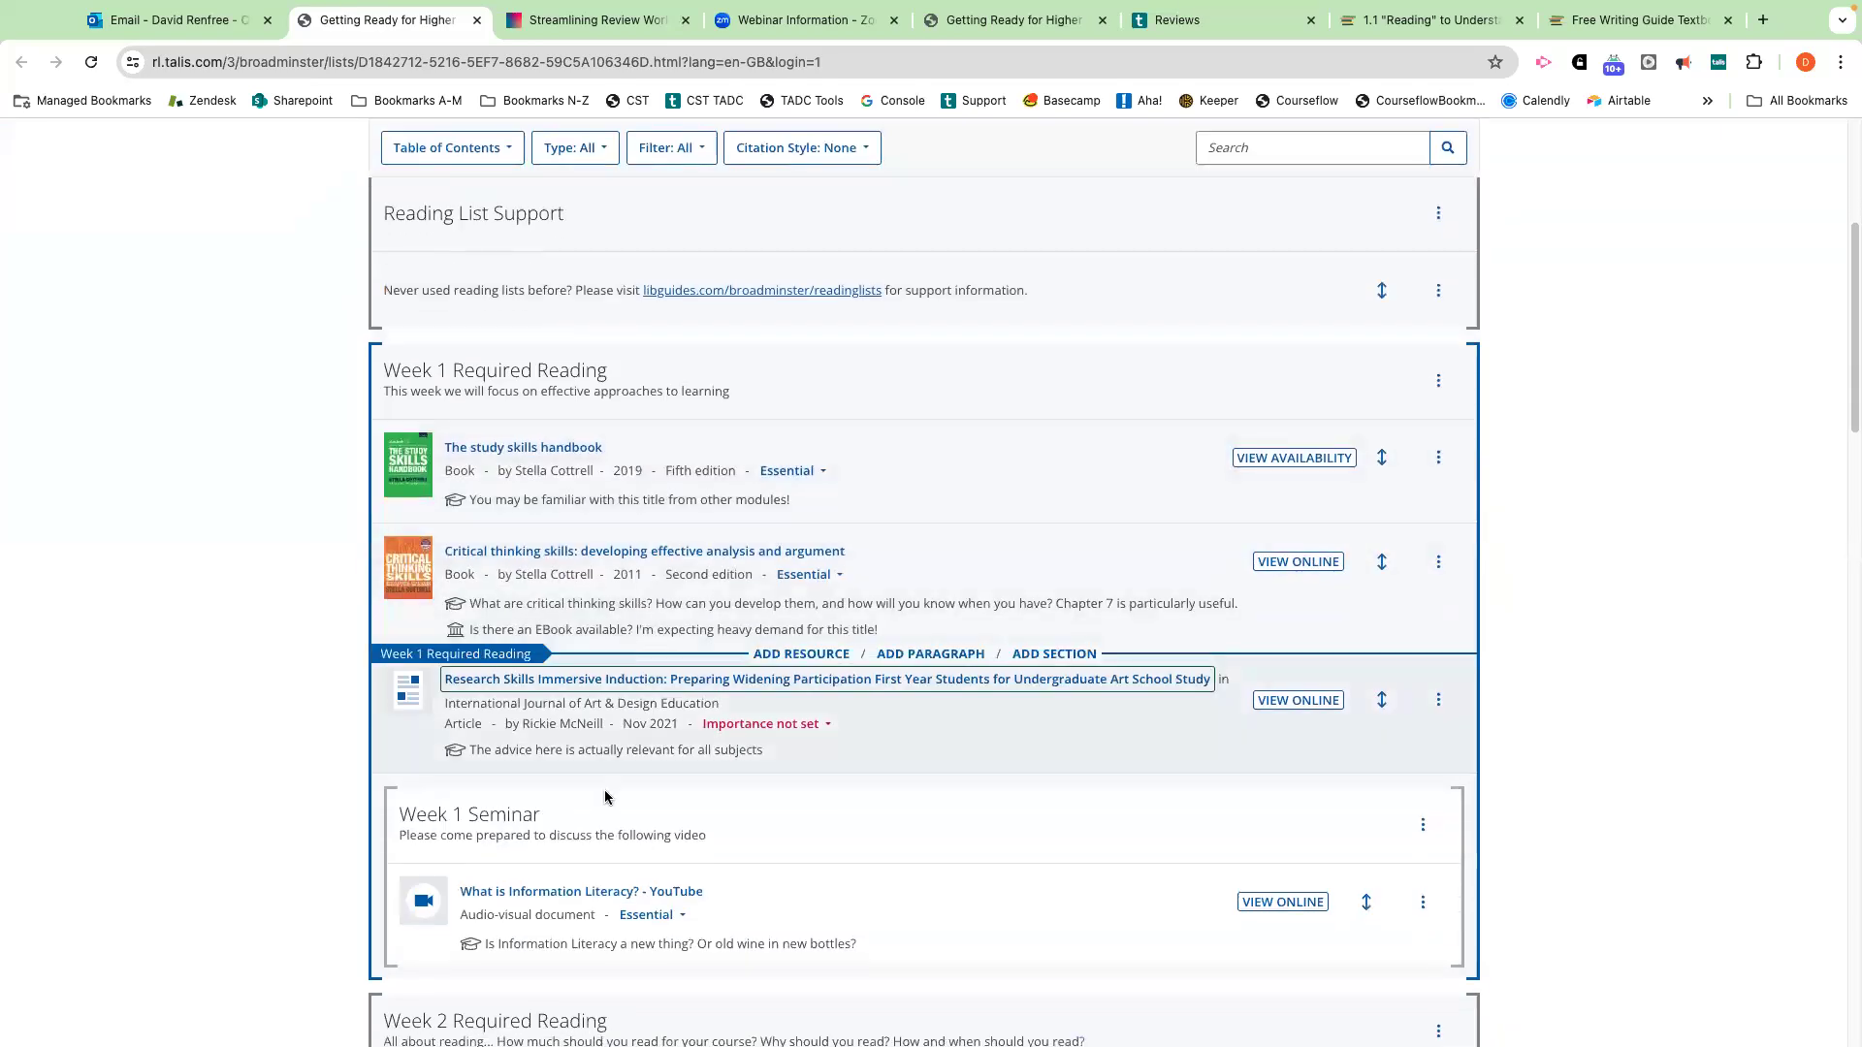
scroll(606, 797, "down", 3)
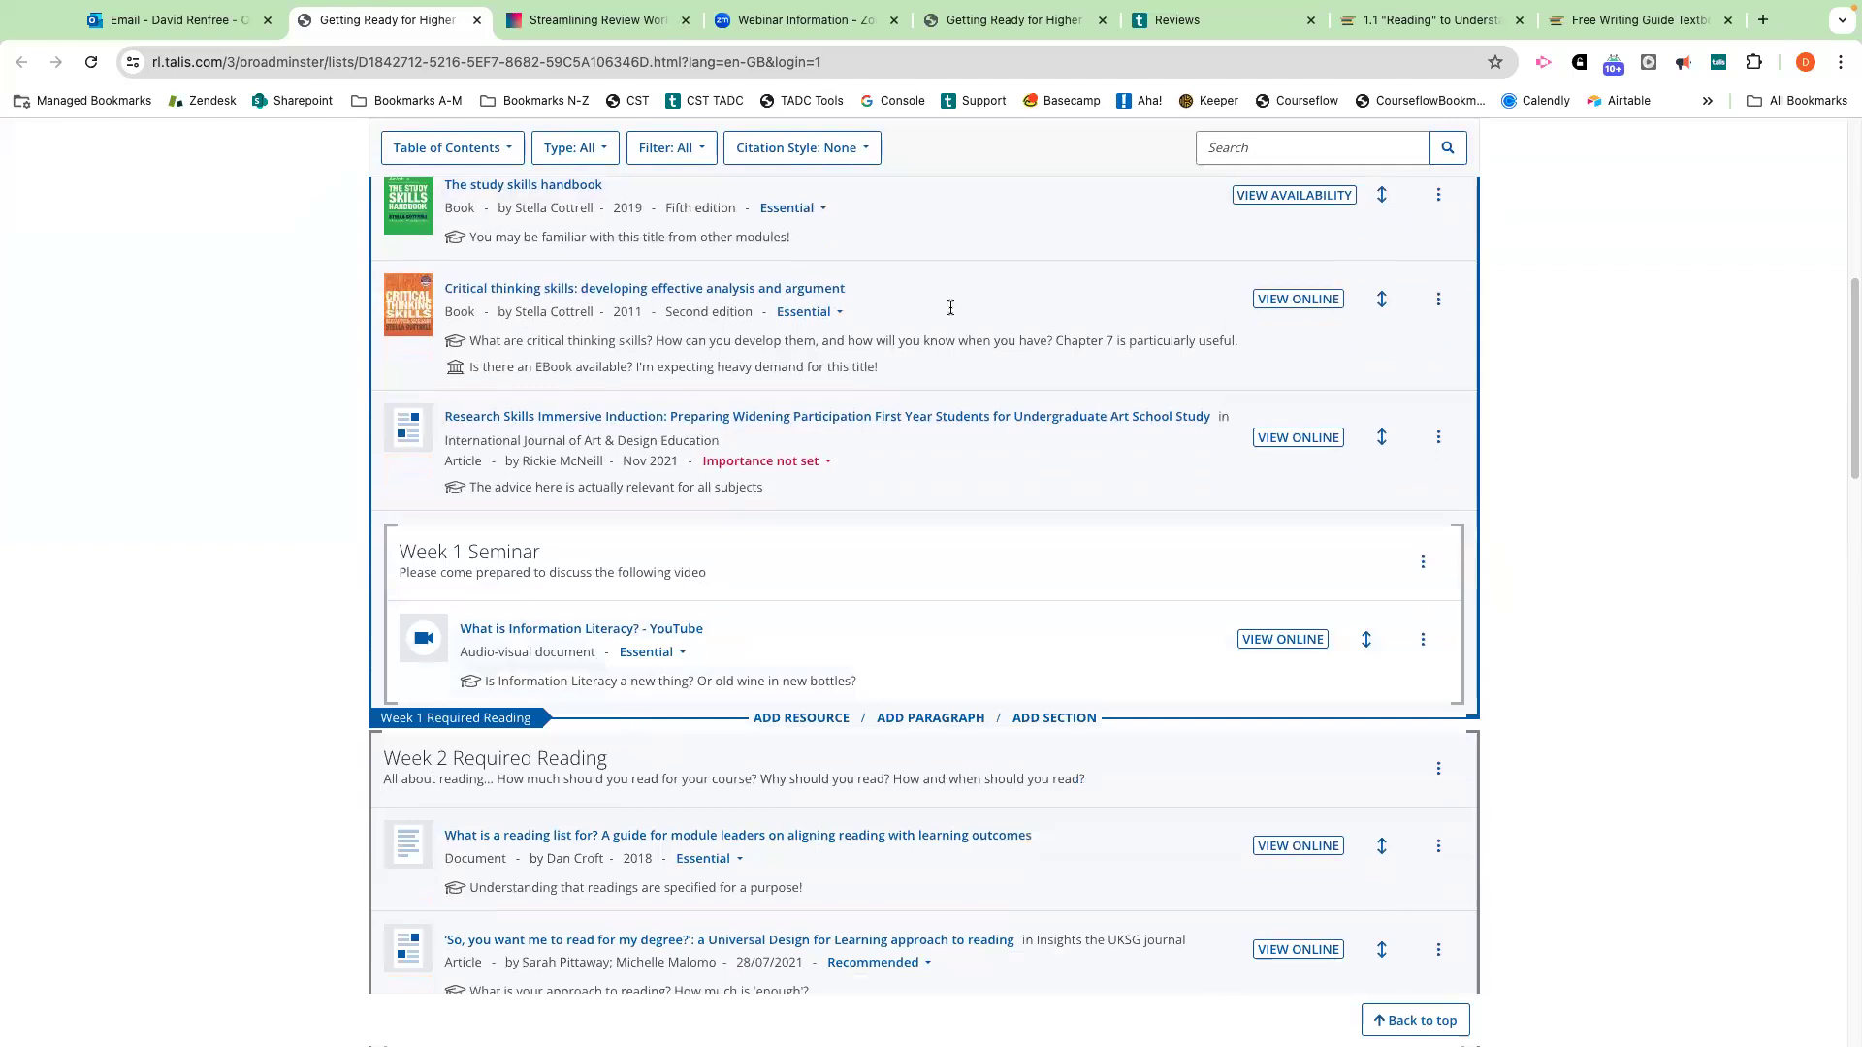
Return to the completed Getting Ready for Higher Education review and export it to CSV.
left_click(1196, 21)
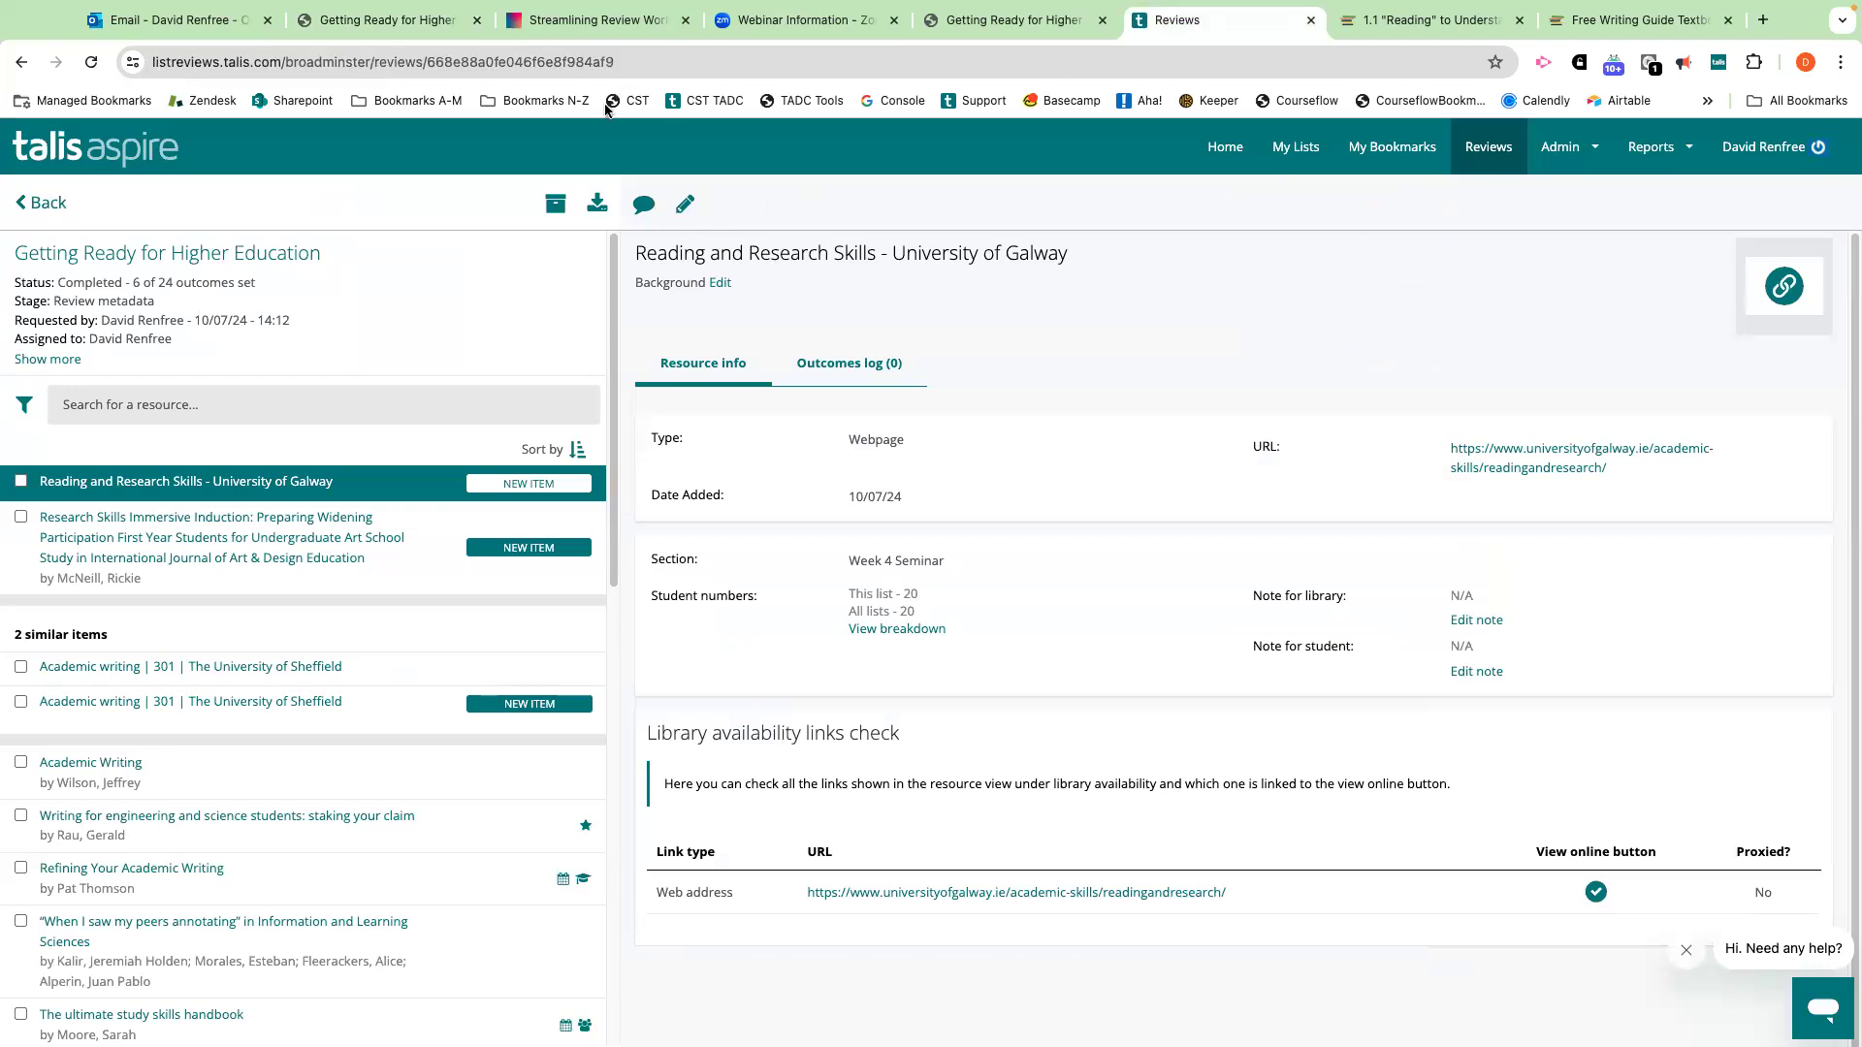
left_click(597, 209)
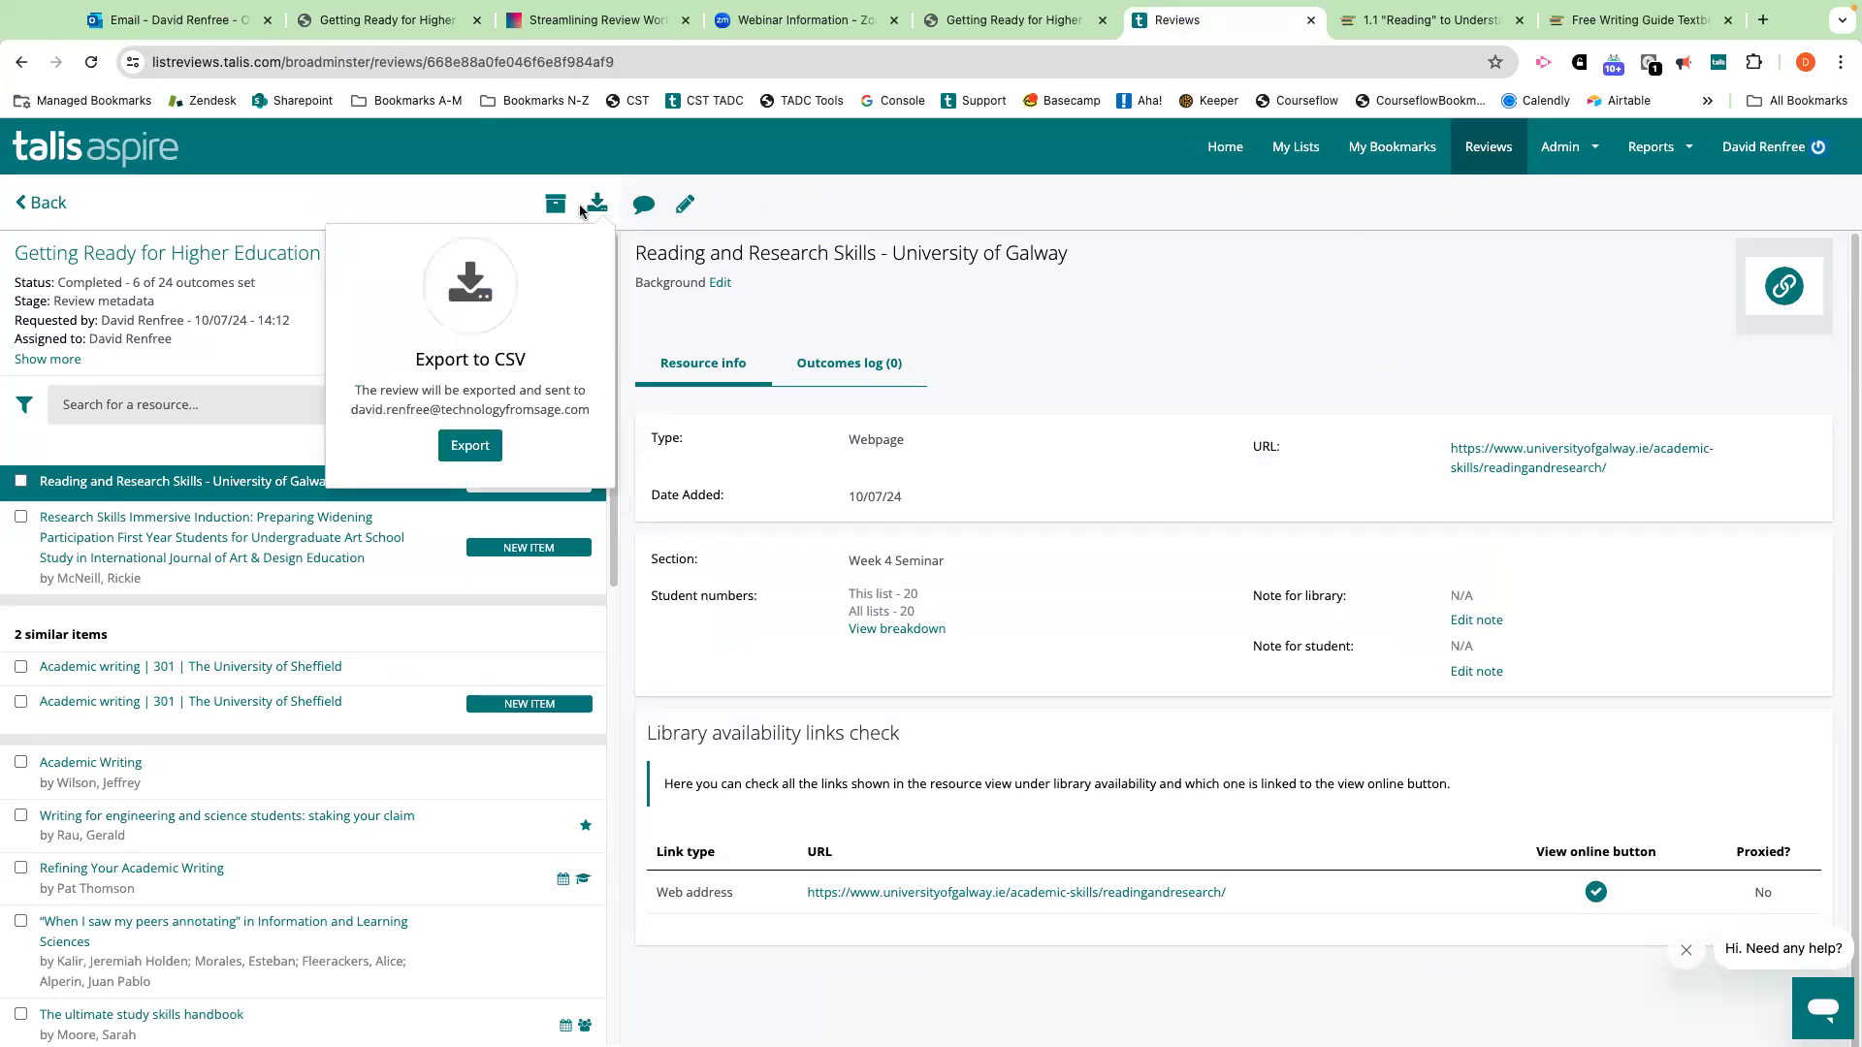
left_click(472, 449)
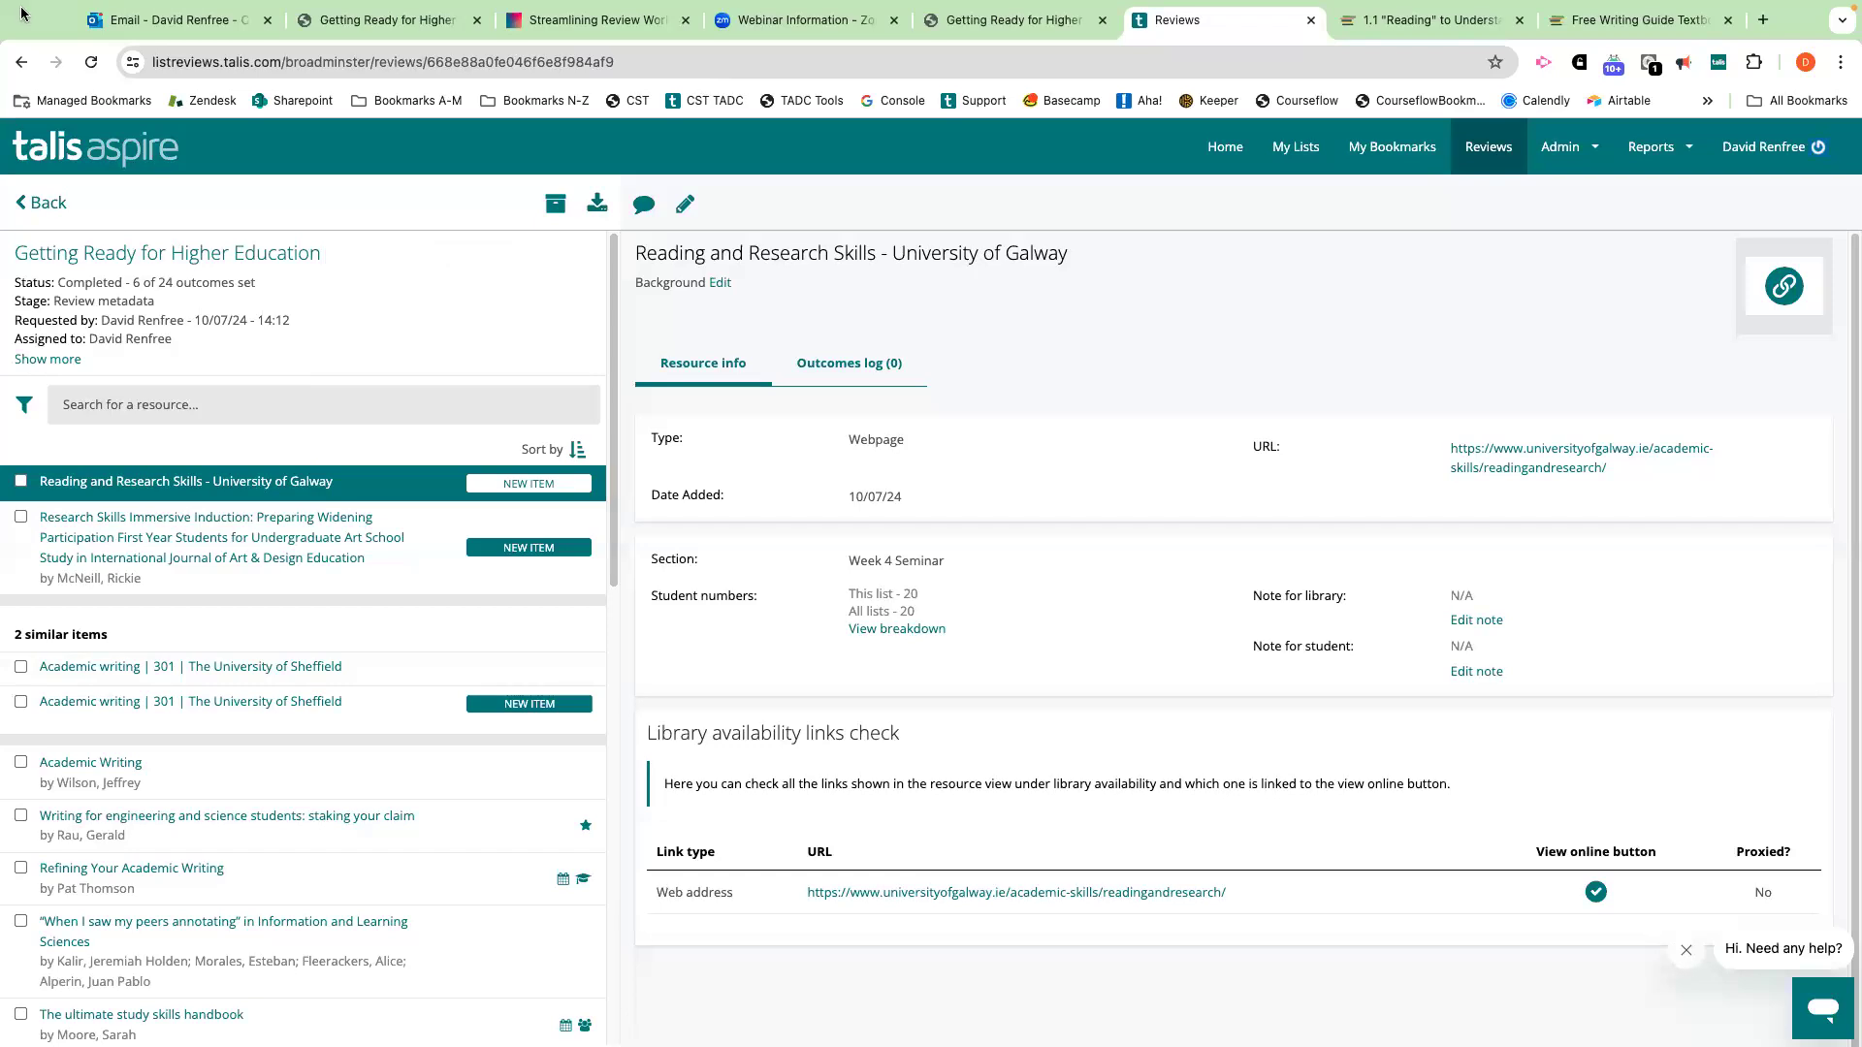
Switch to Excel and show the ExampleReviewsExport workbook in full screen.
mouse_move(58, 9)
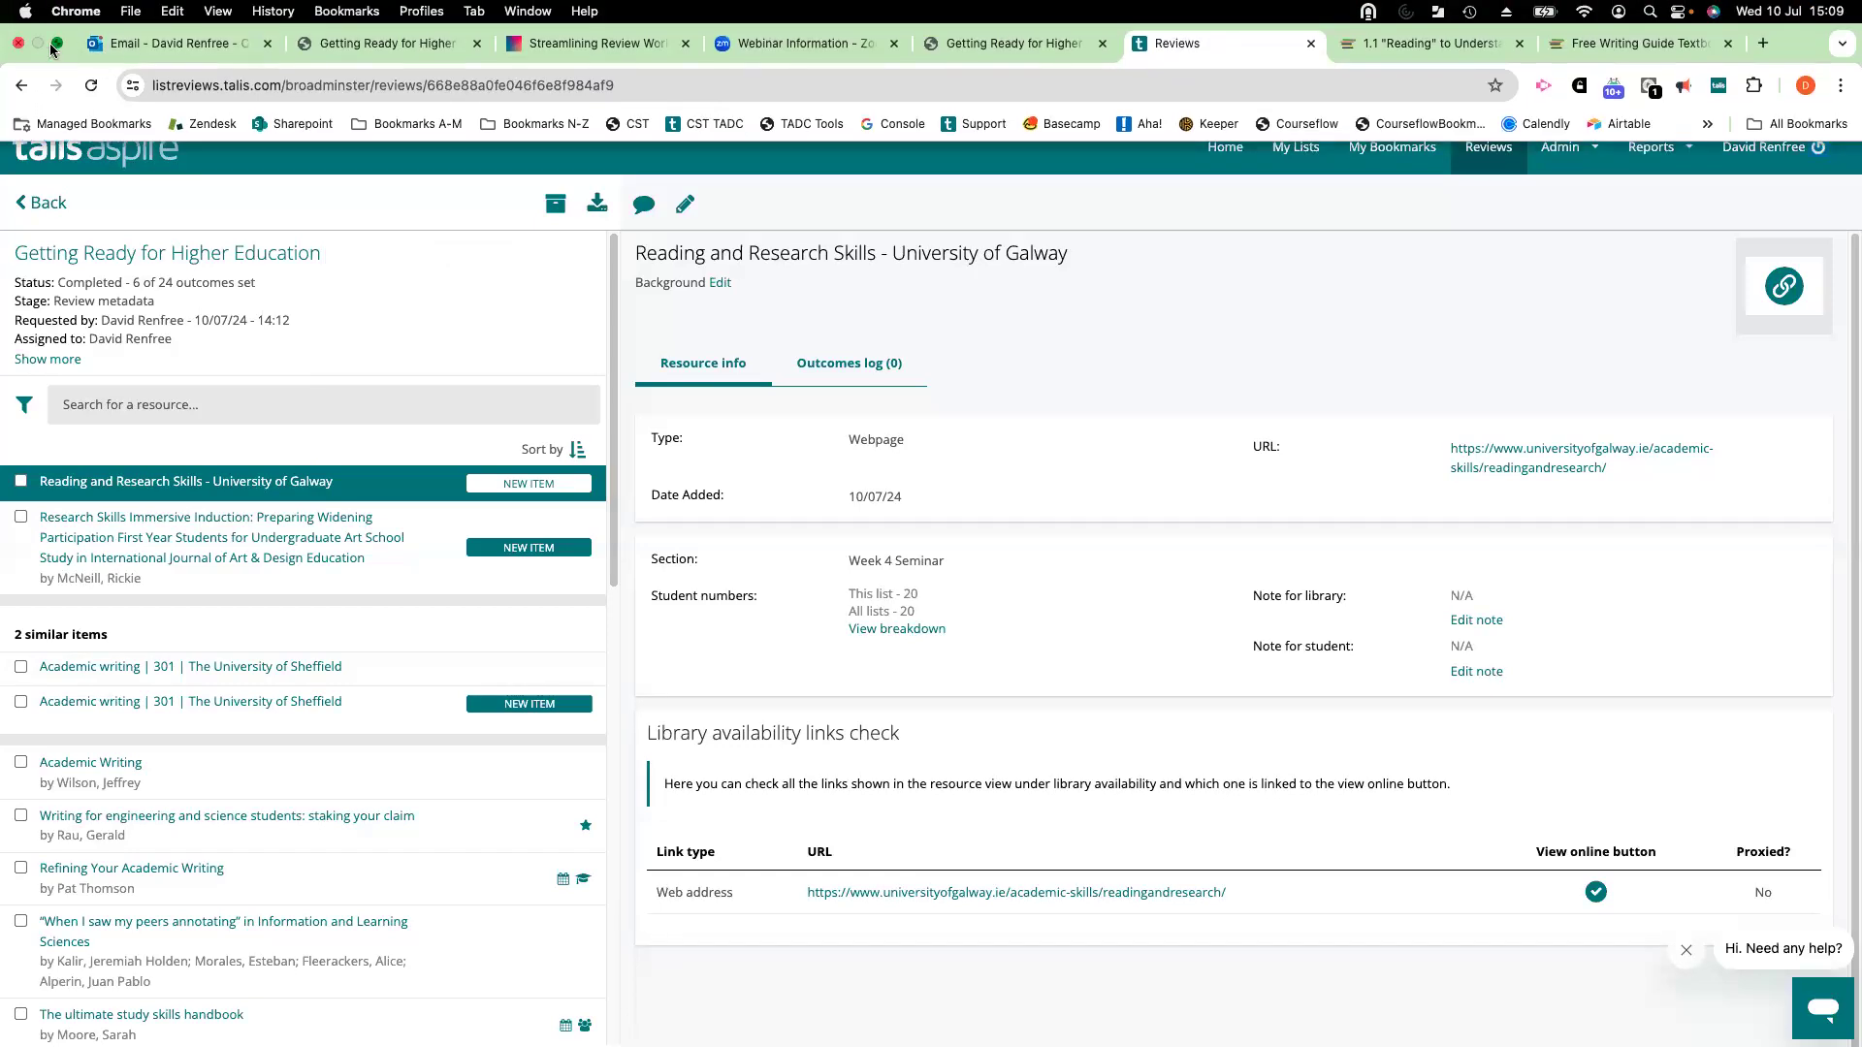
left_click(55, 45)
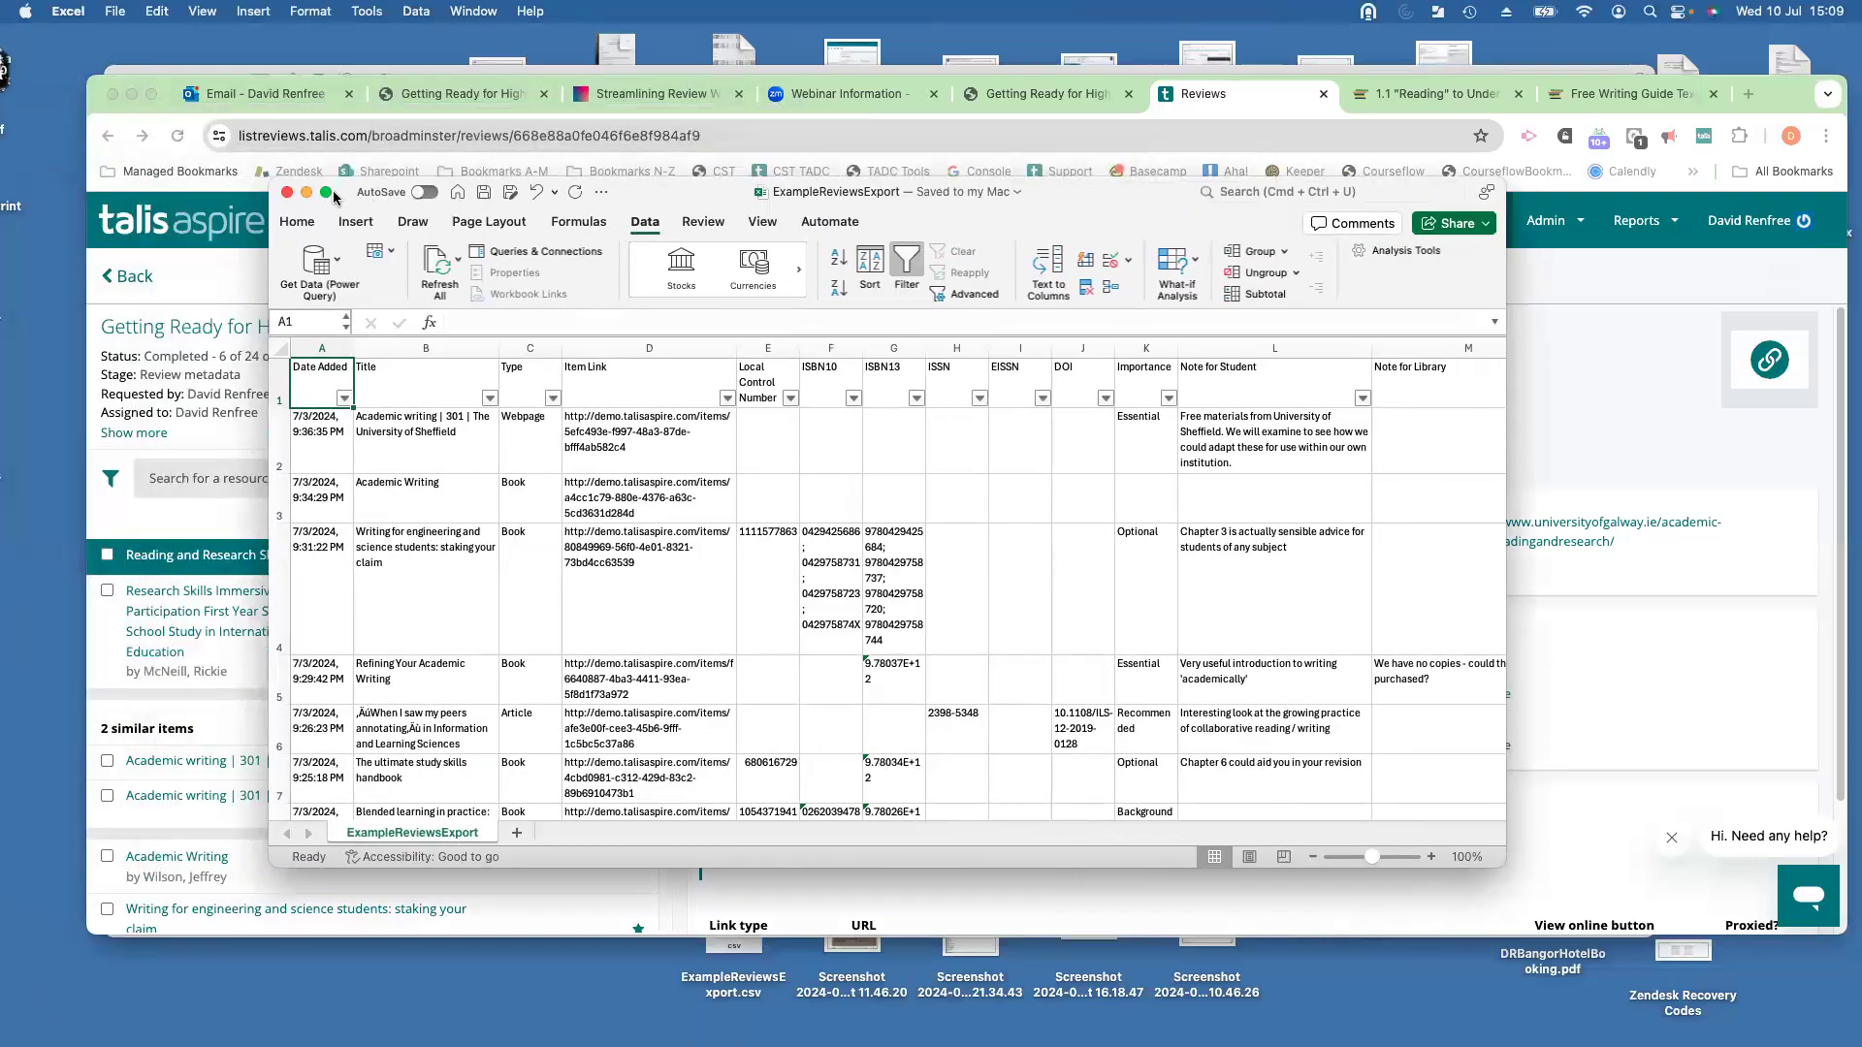
left_click(327, 193)
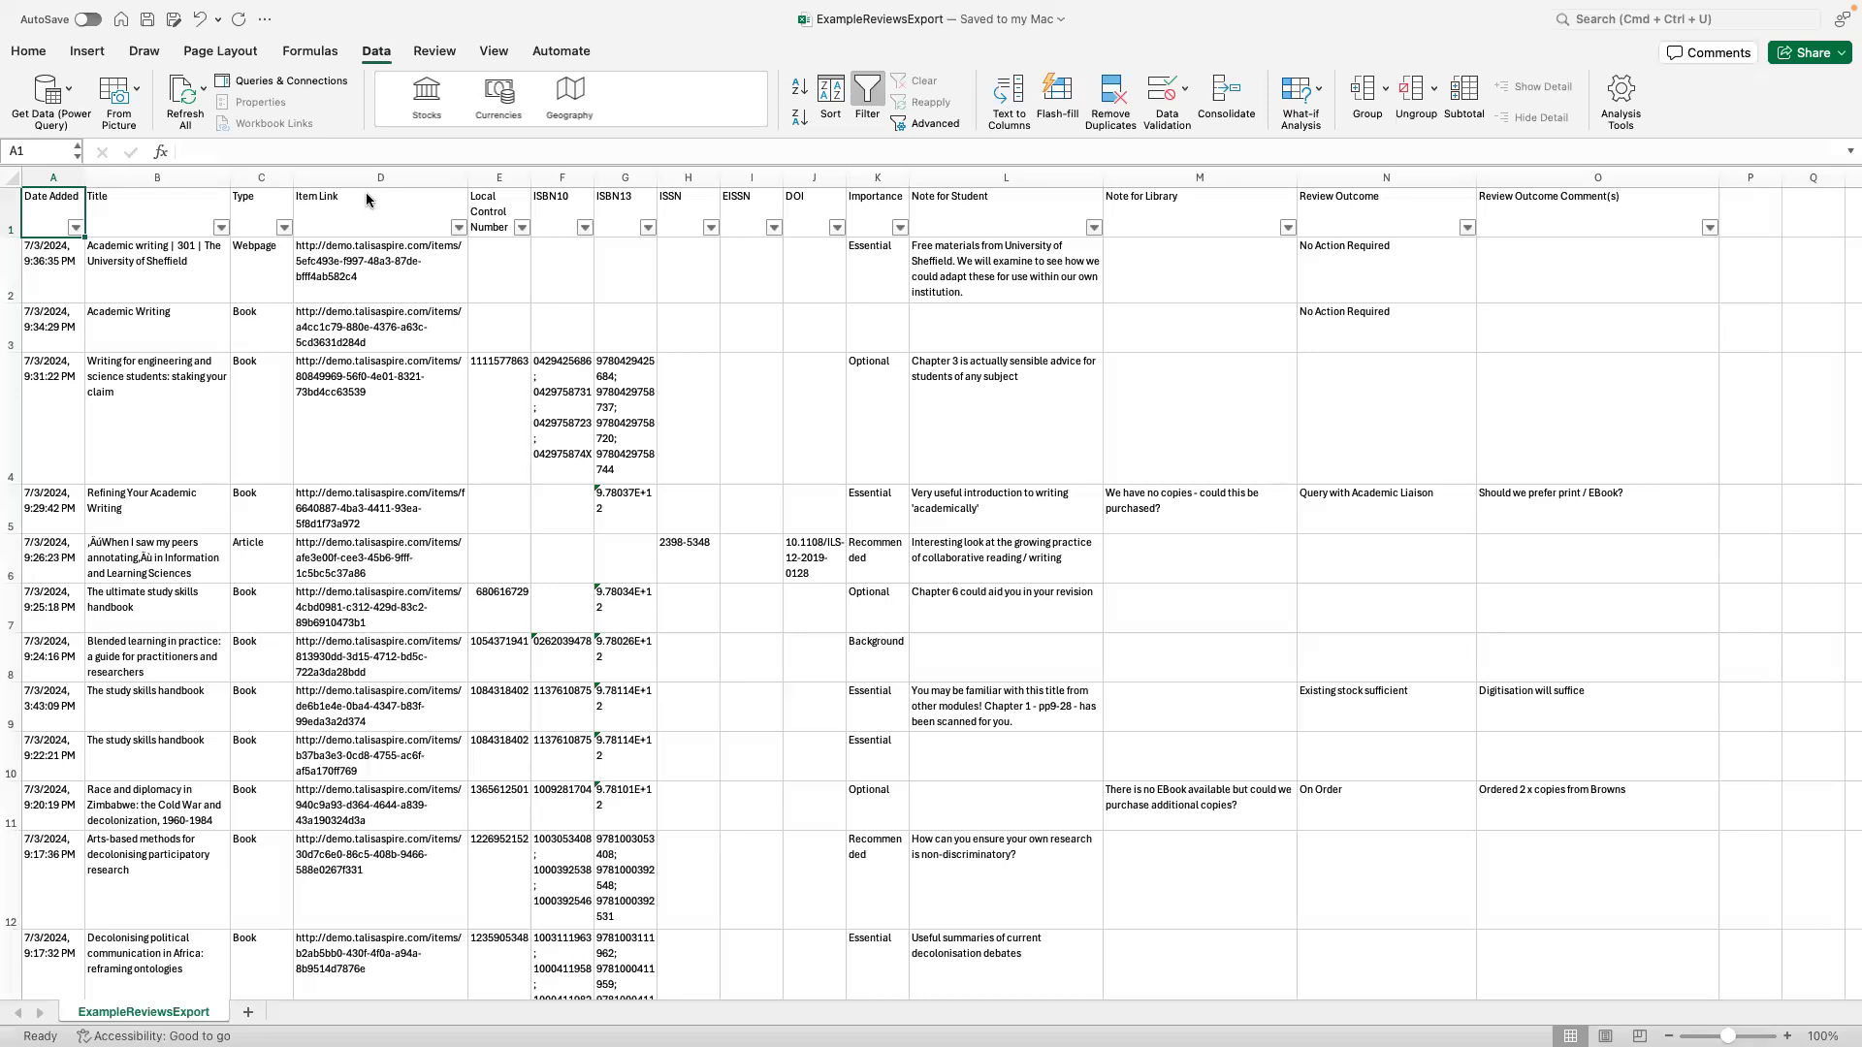
Examine the exported review's titles, dates added, resource types, local control numbers and review outcomes.
left_click(152, 291)
key("Down")
key("Down")
key("Down")
key("Down")
key("Down")
key("Down")
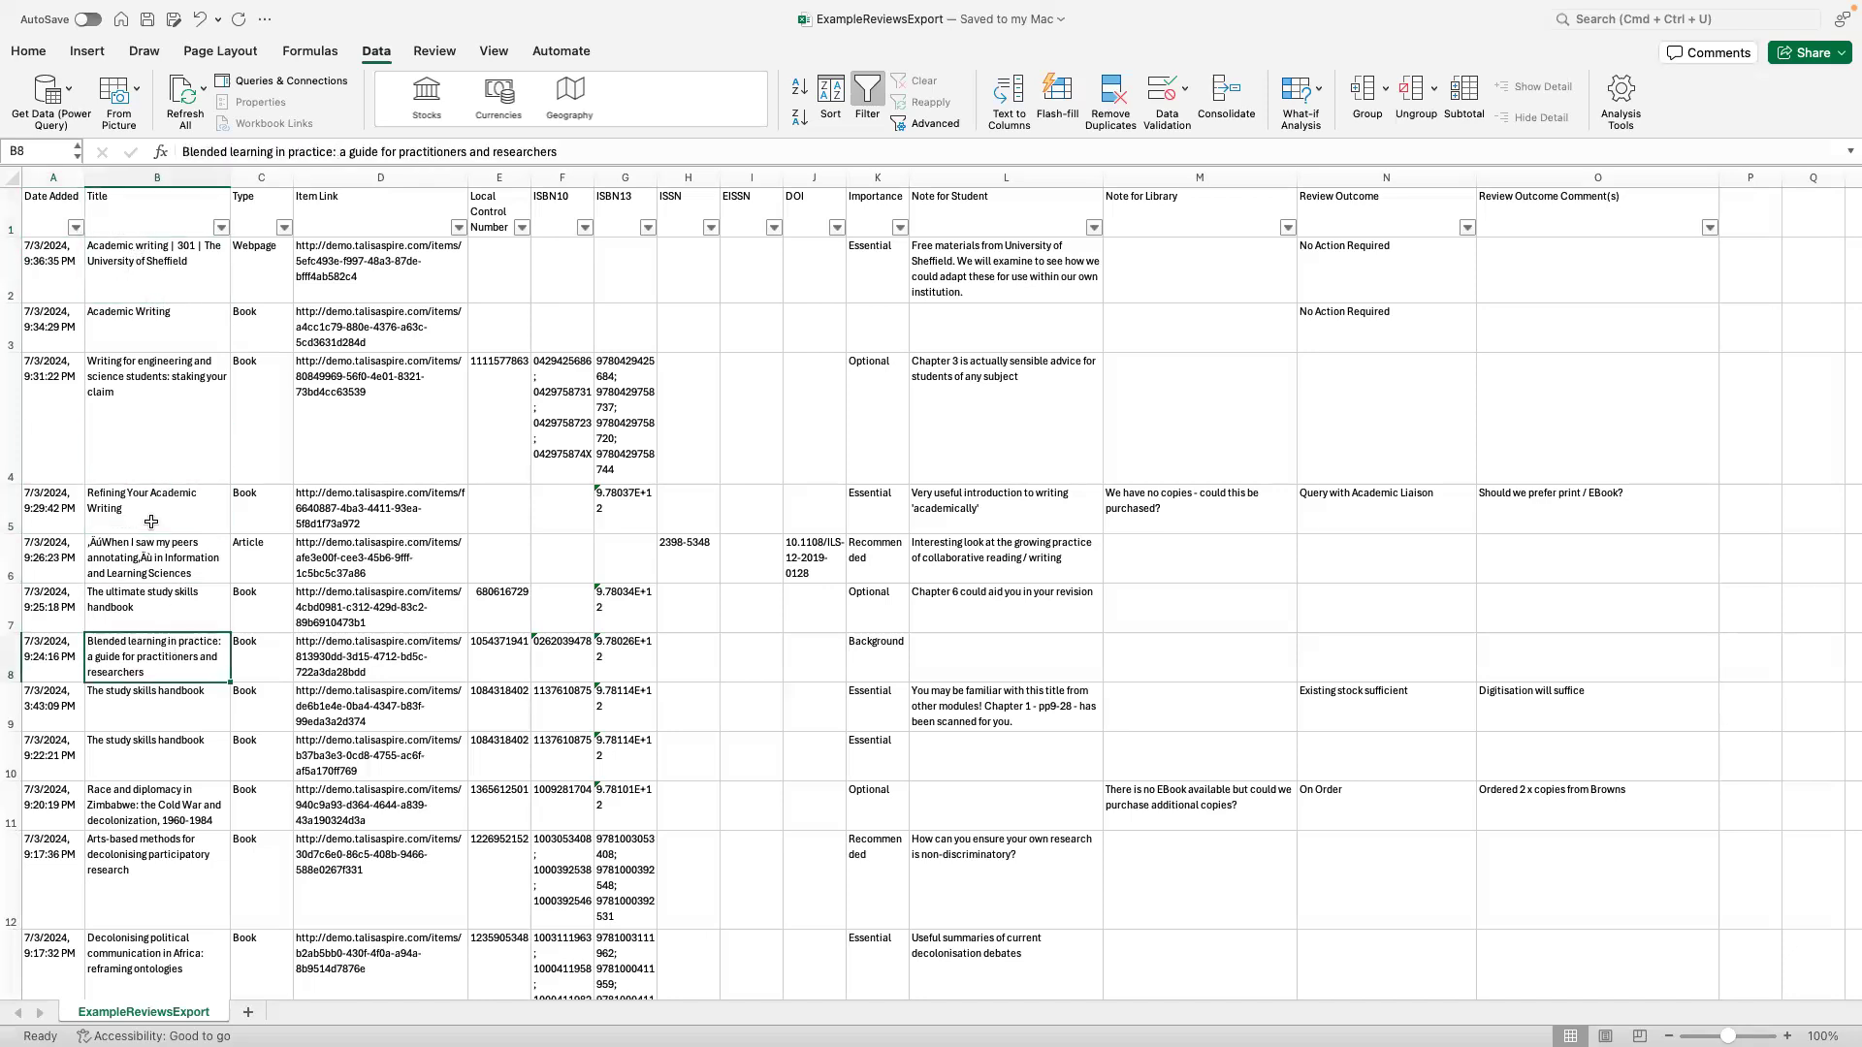
left_click(58, 413)
left_click(260, 368)
left_click(491, 324)
left_click(500, 458)
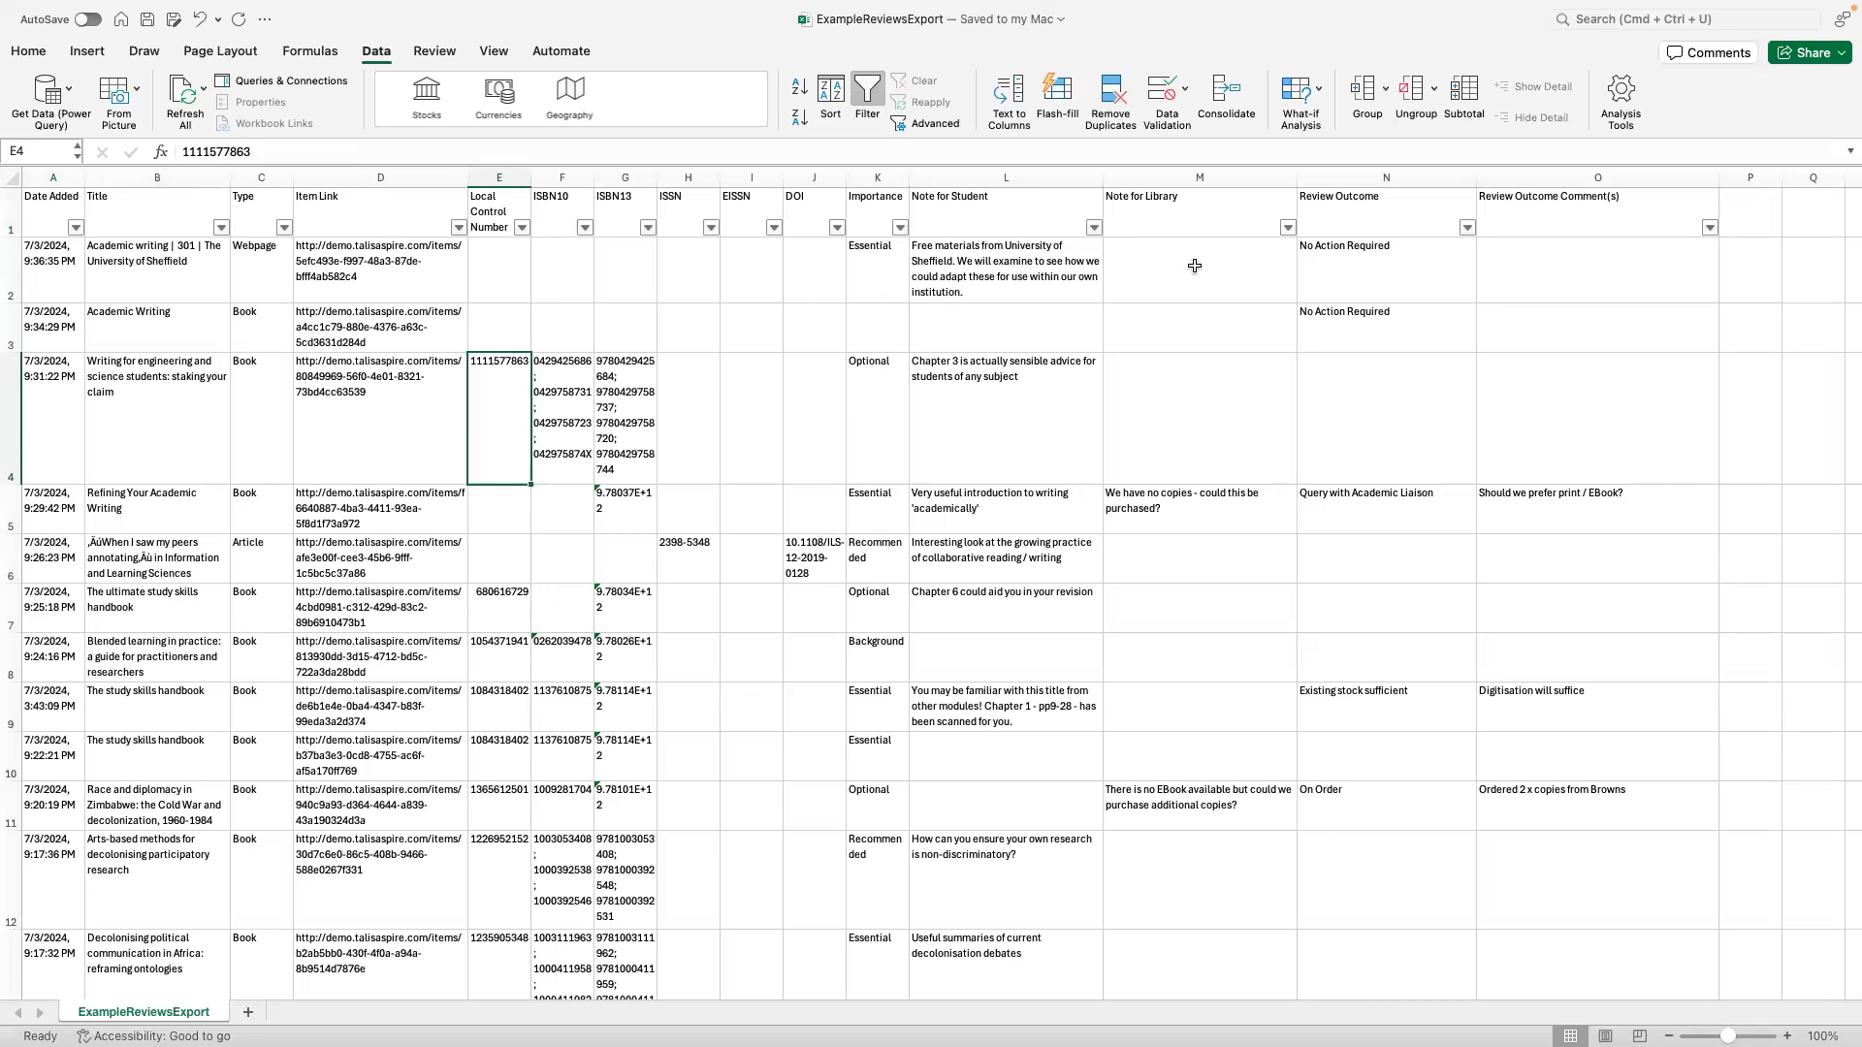
left_click(1335, 267)
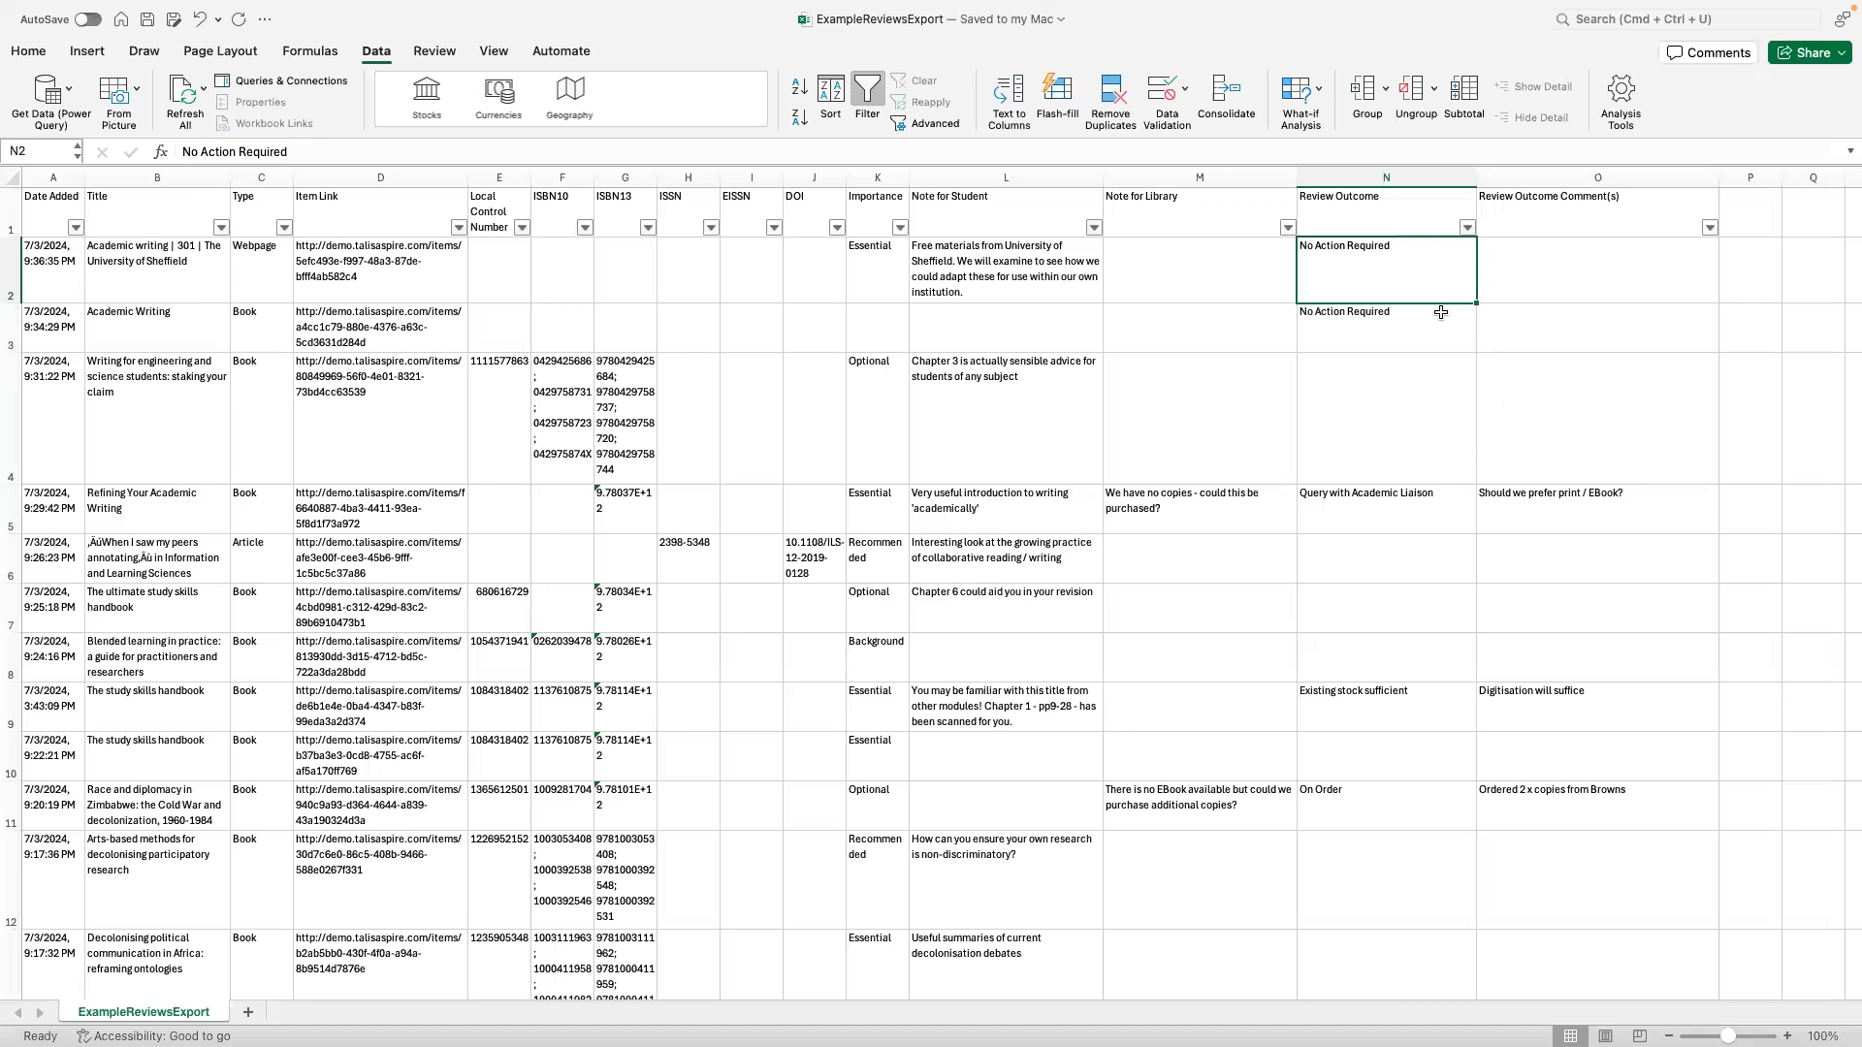
Examine the review outcomes for Refining Your Academic Writing and The study skills handbook, and the outcome comment on the former.
left_click(1390, 512)
left_click(1352, 716)
left_click(1526, 526)
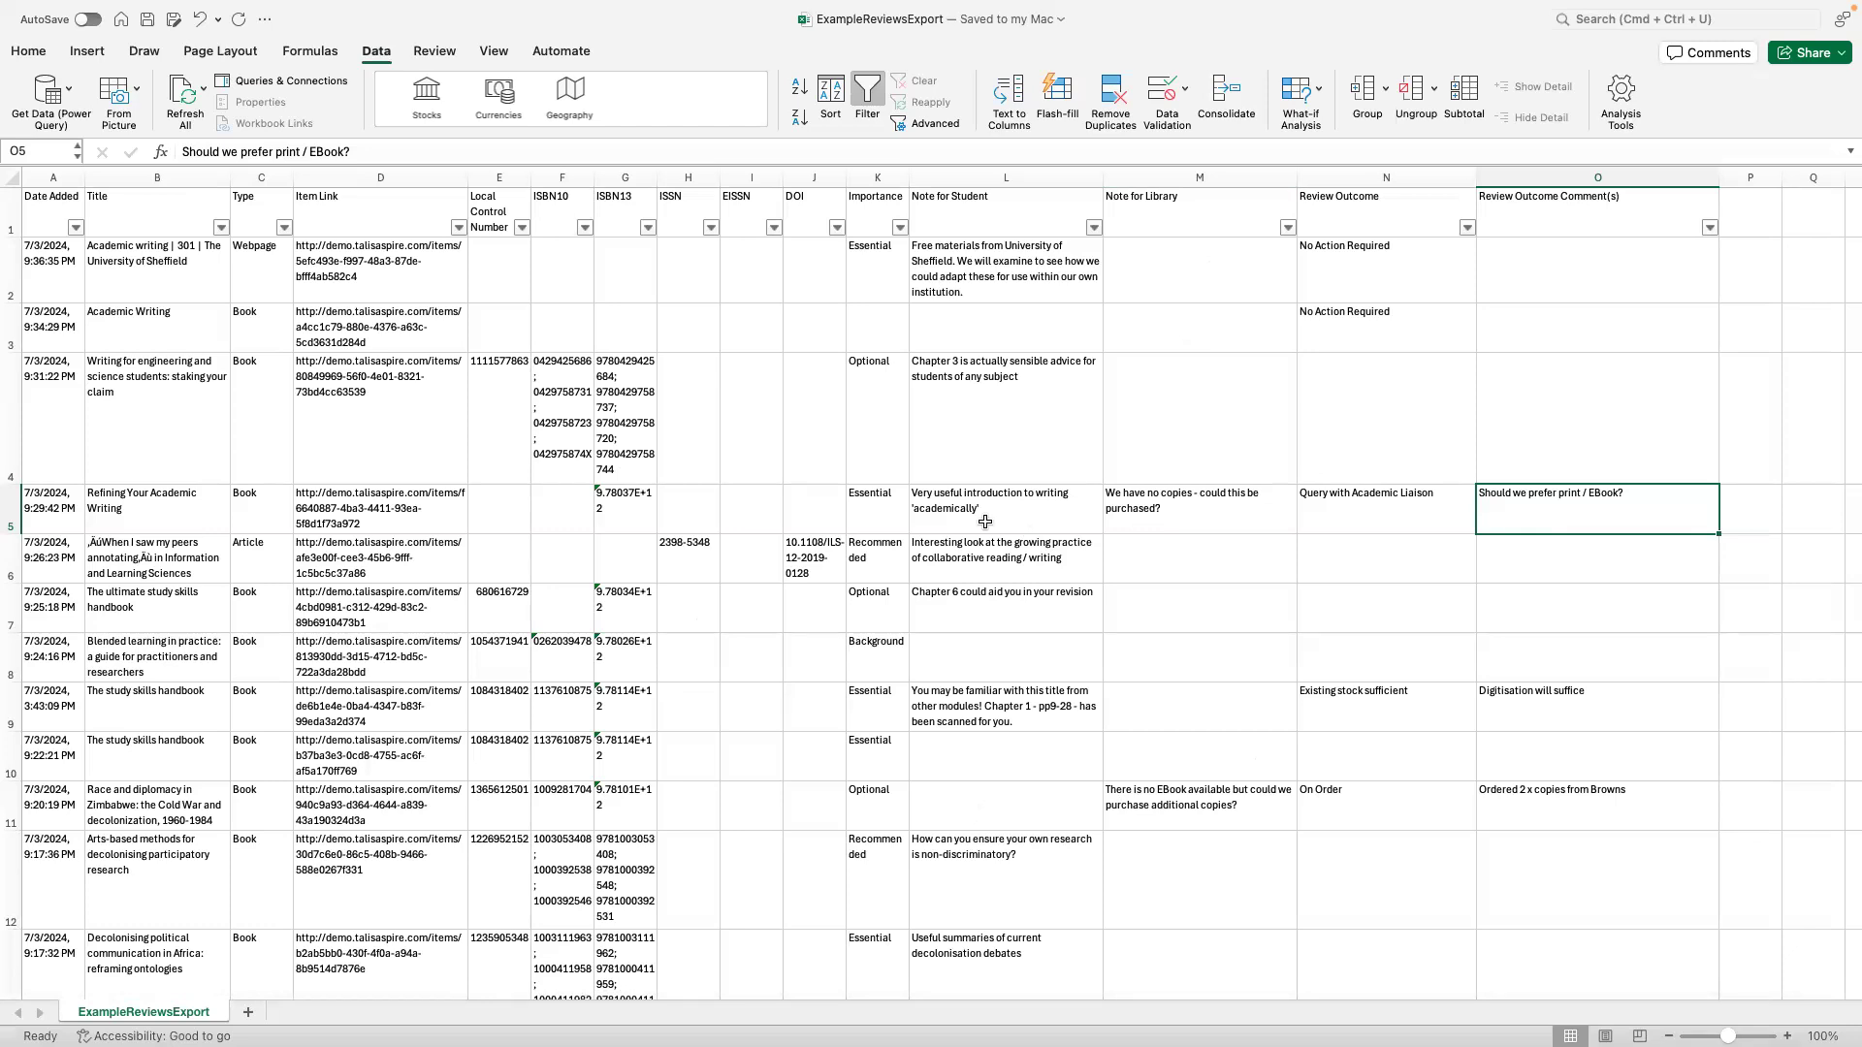
Take the workbook out of full screen, switch to Chrome, show the Getting Ready for Higher Education reading list, and enlarge the browser window.
mouse_move(262, 8)
left_click(57, 42)
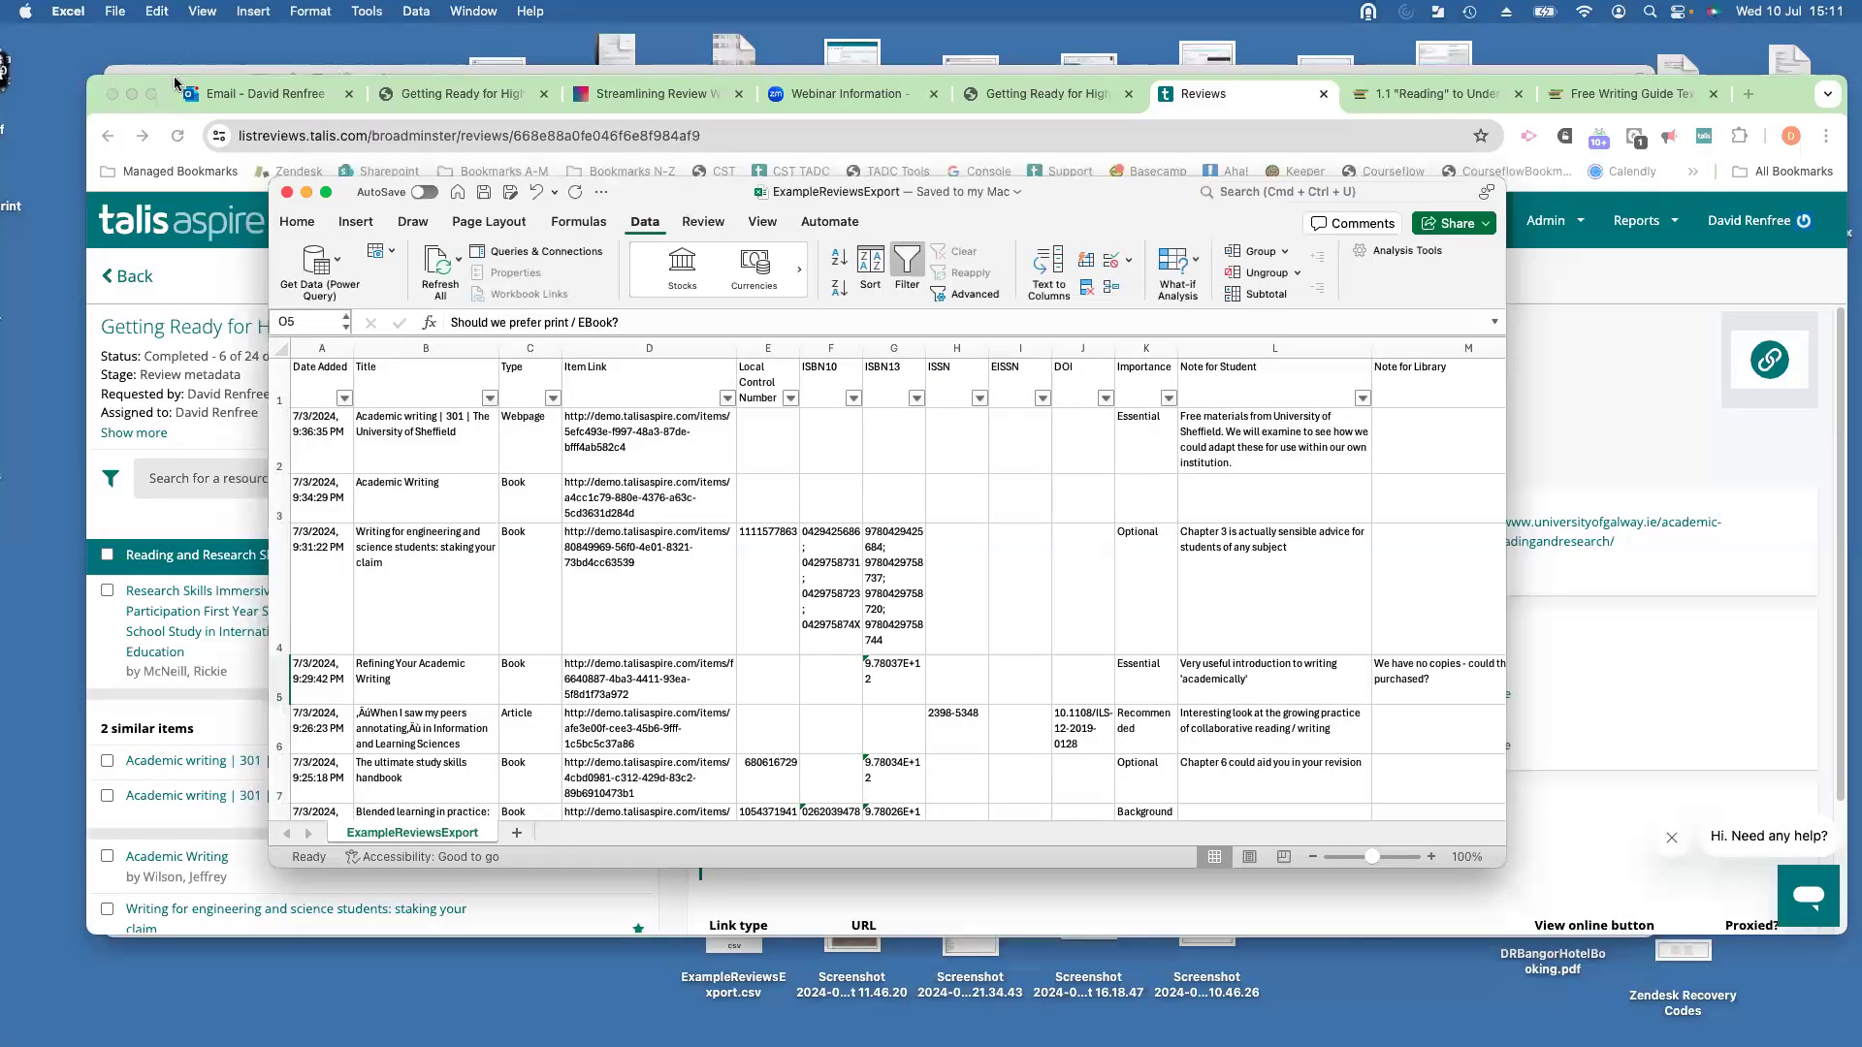
left_click(175, 85)
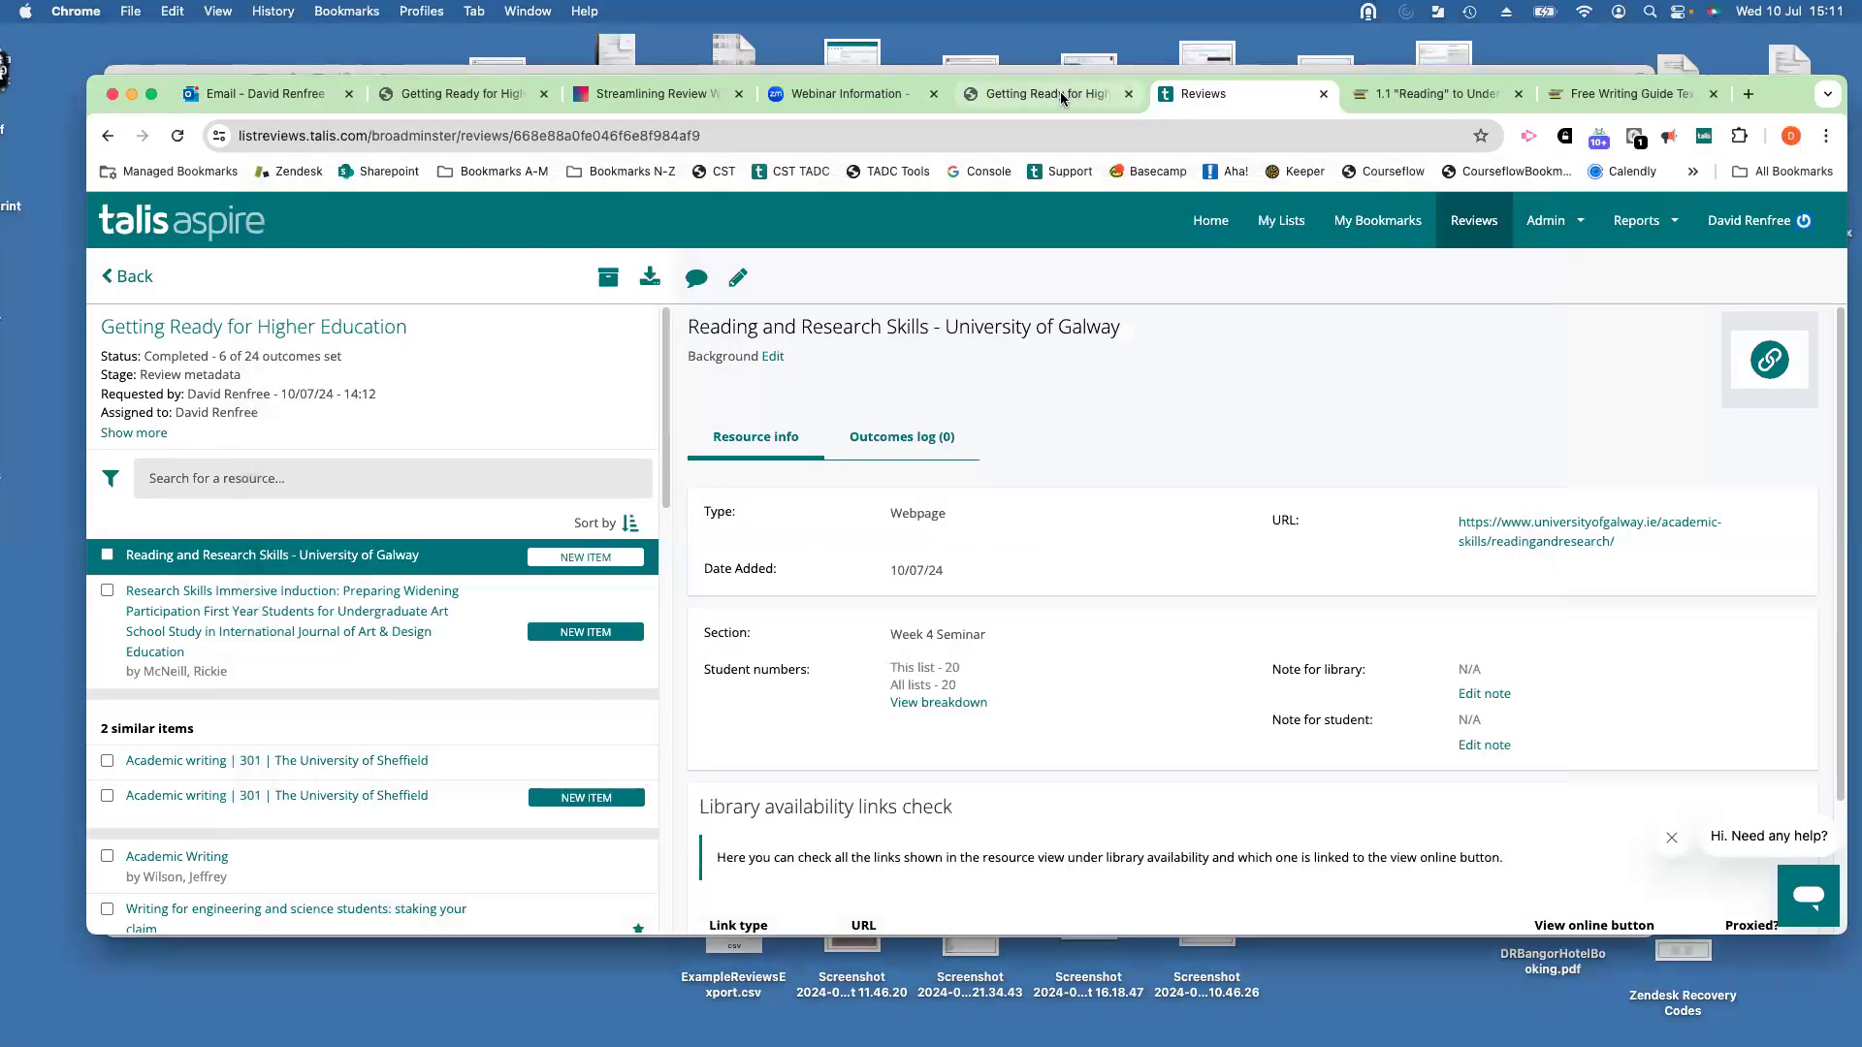
left_click(1062, 98)
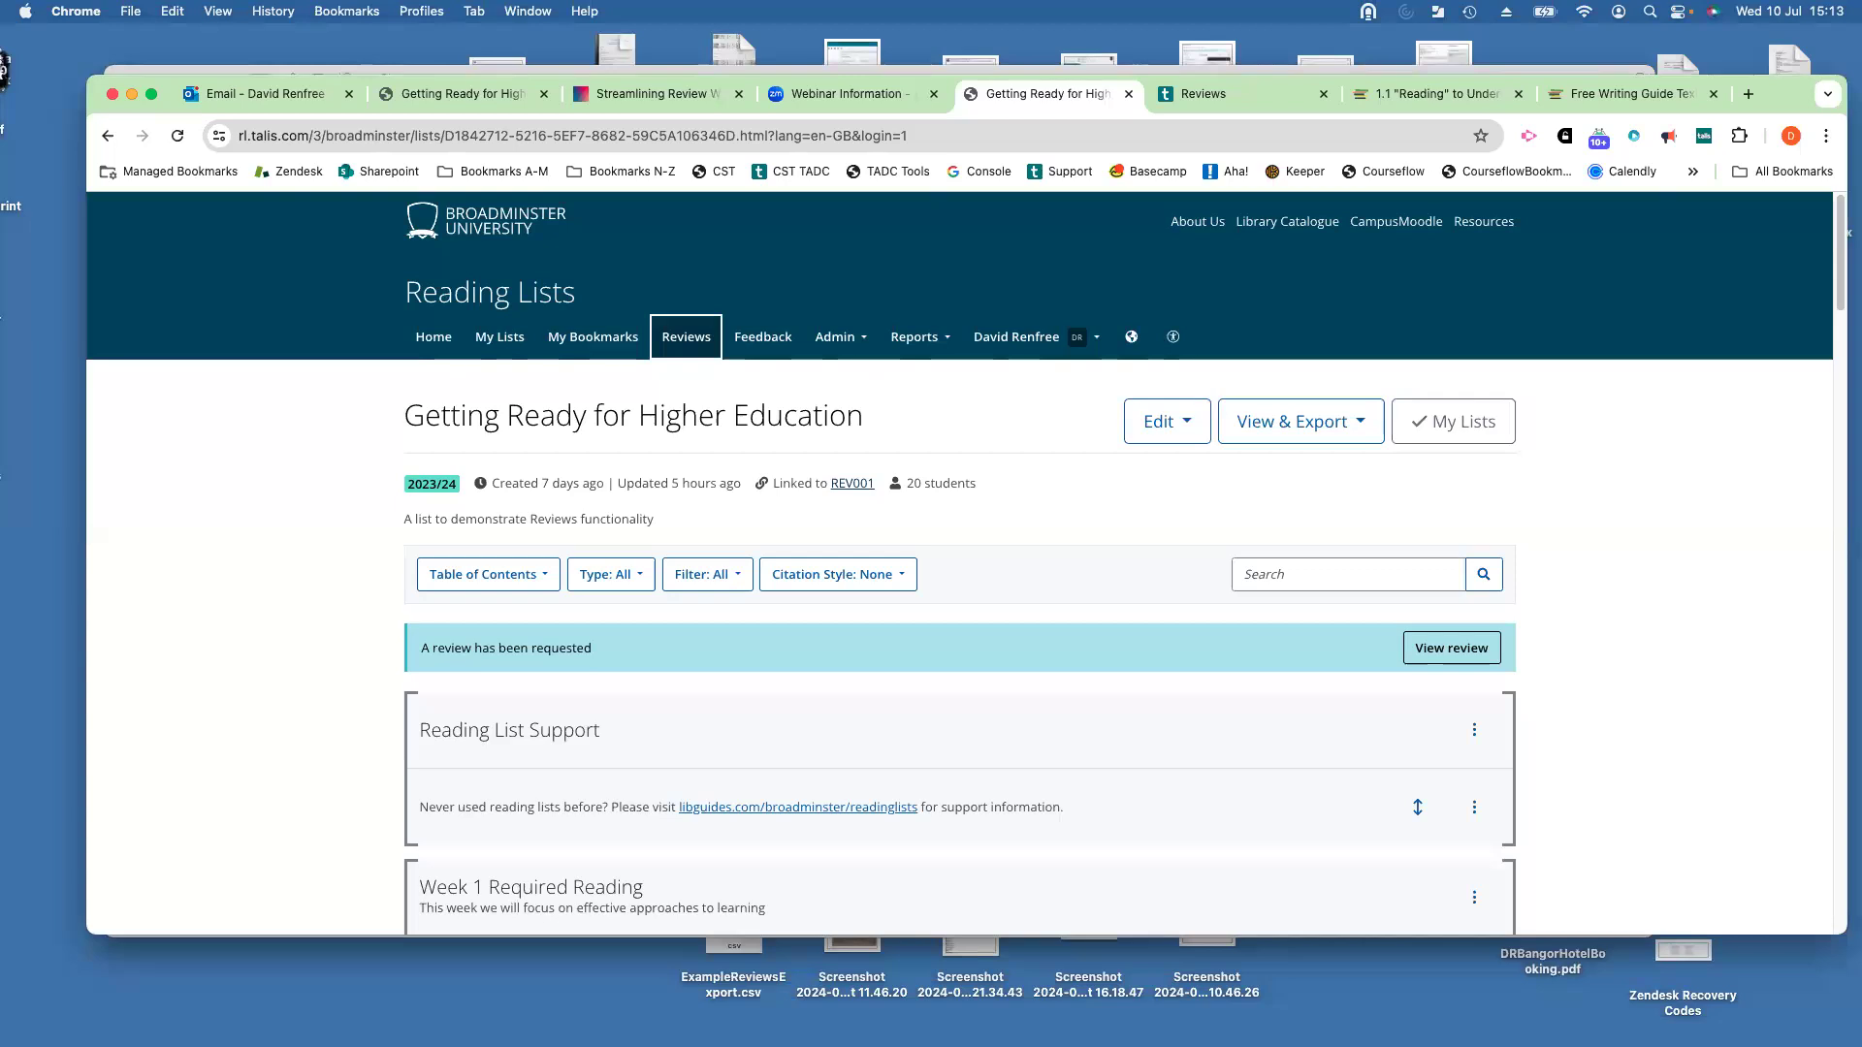
left_click(151, 94)
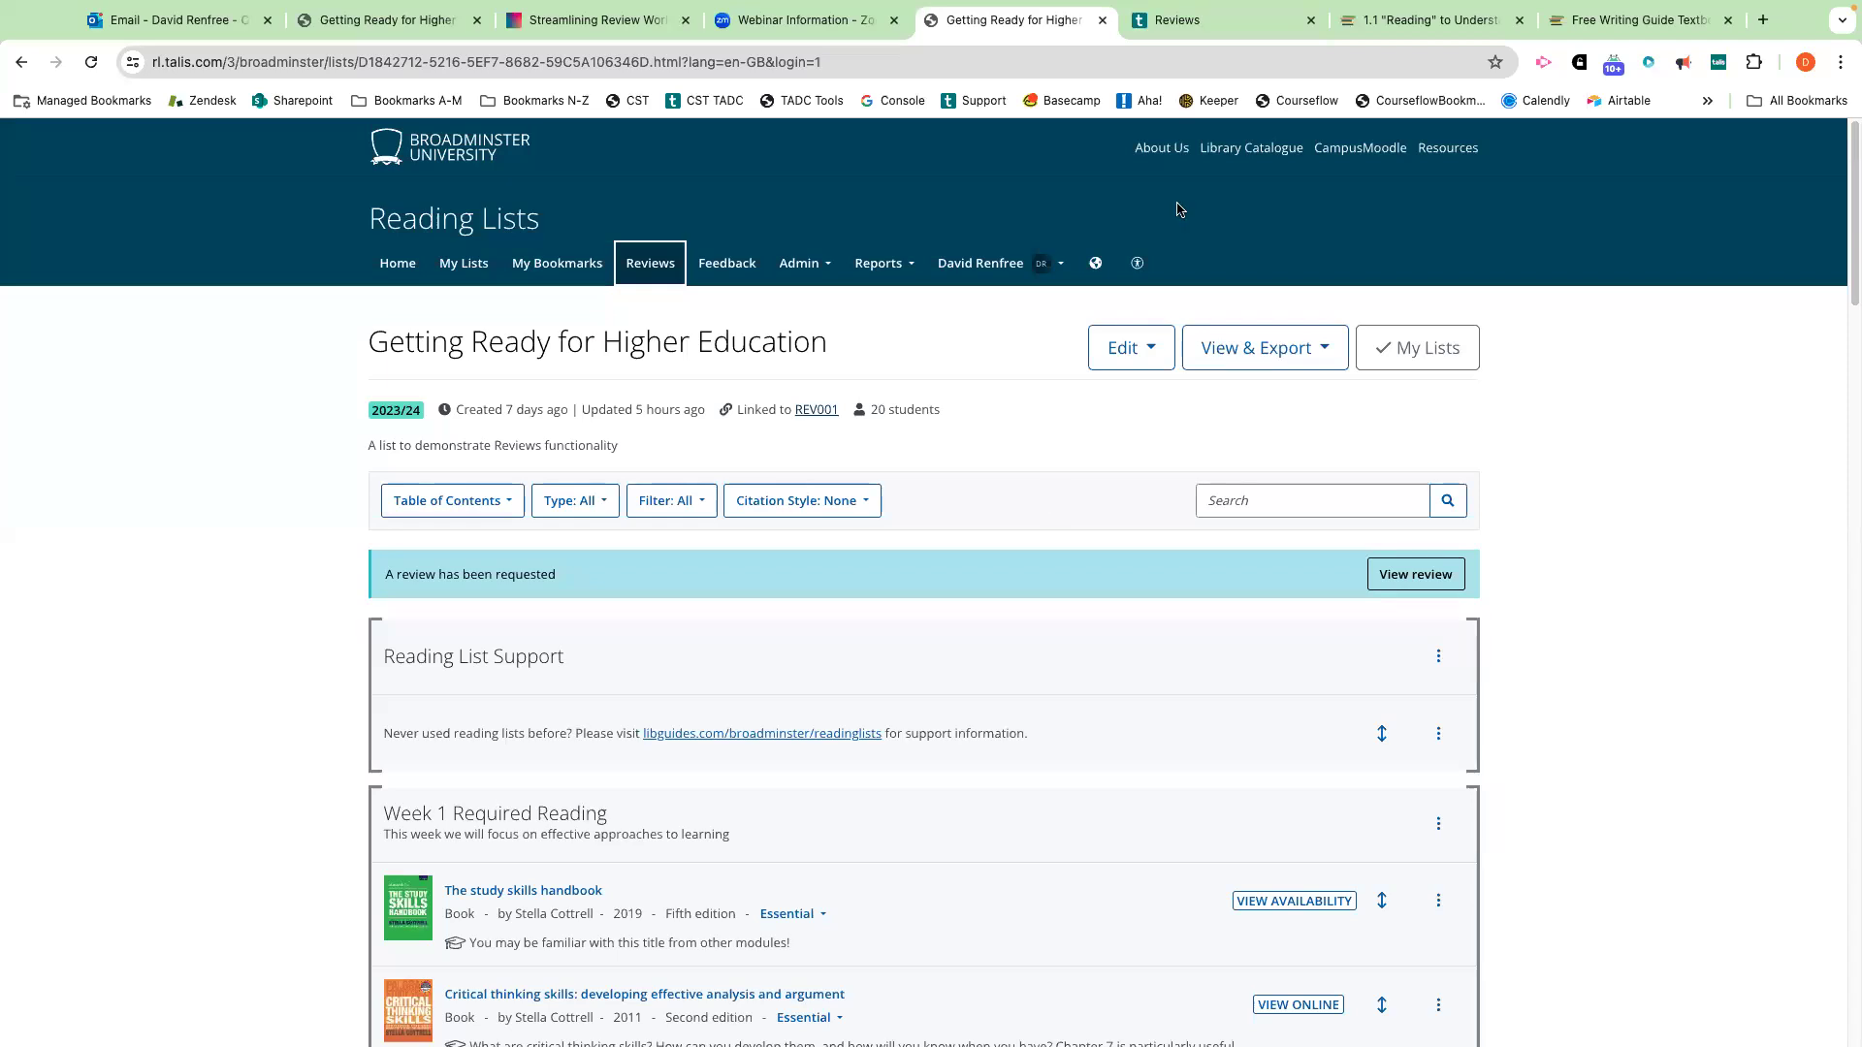
Return to the overview of all reviews and reopen the Getting Ready for Higher Education review.
left_click(1232, 21)
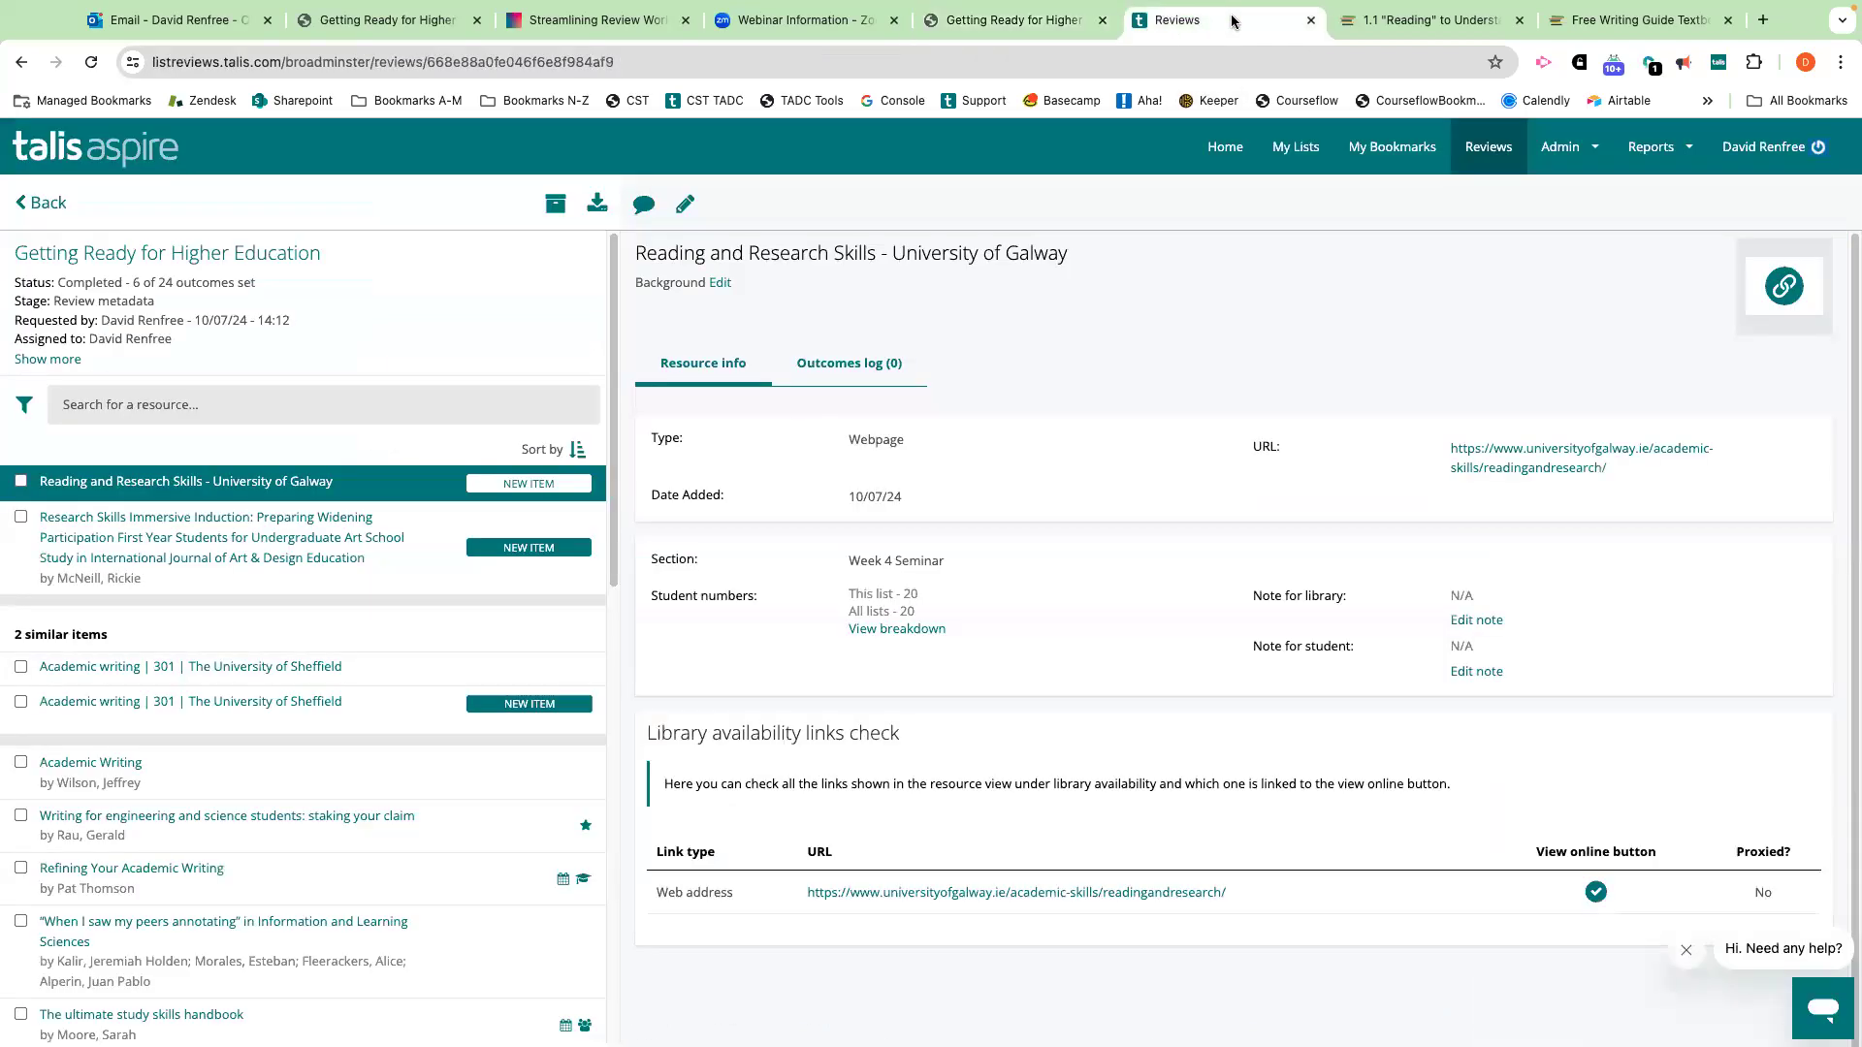
left_click(35, 204)
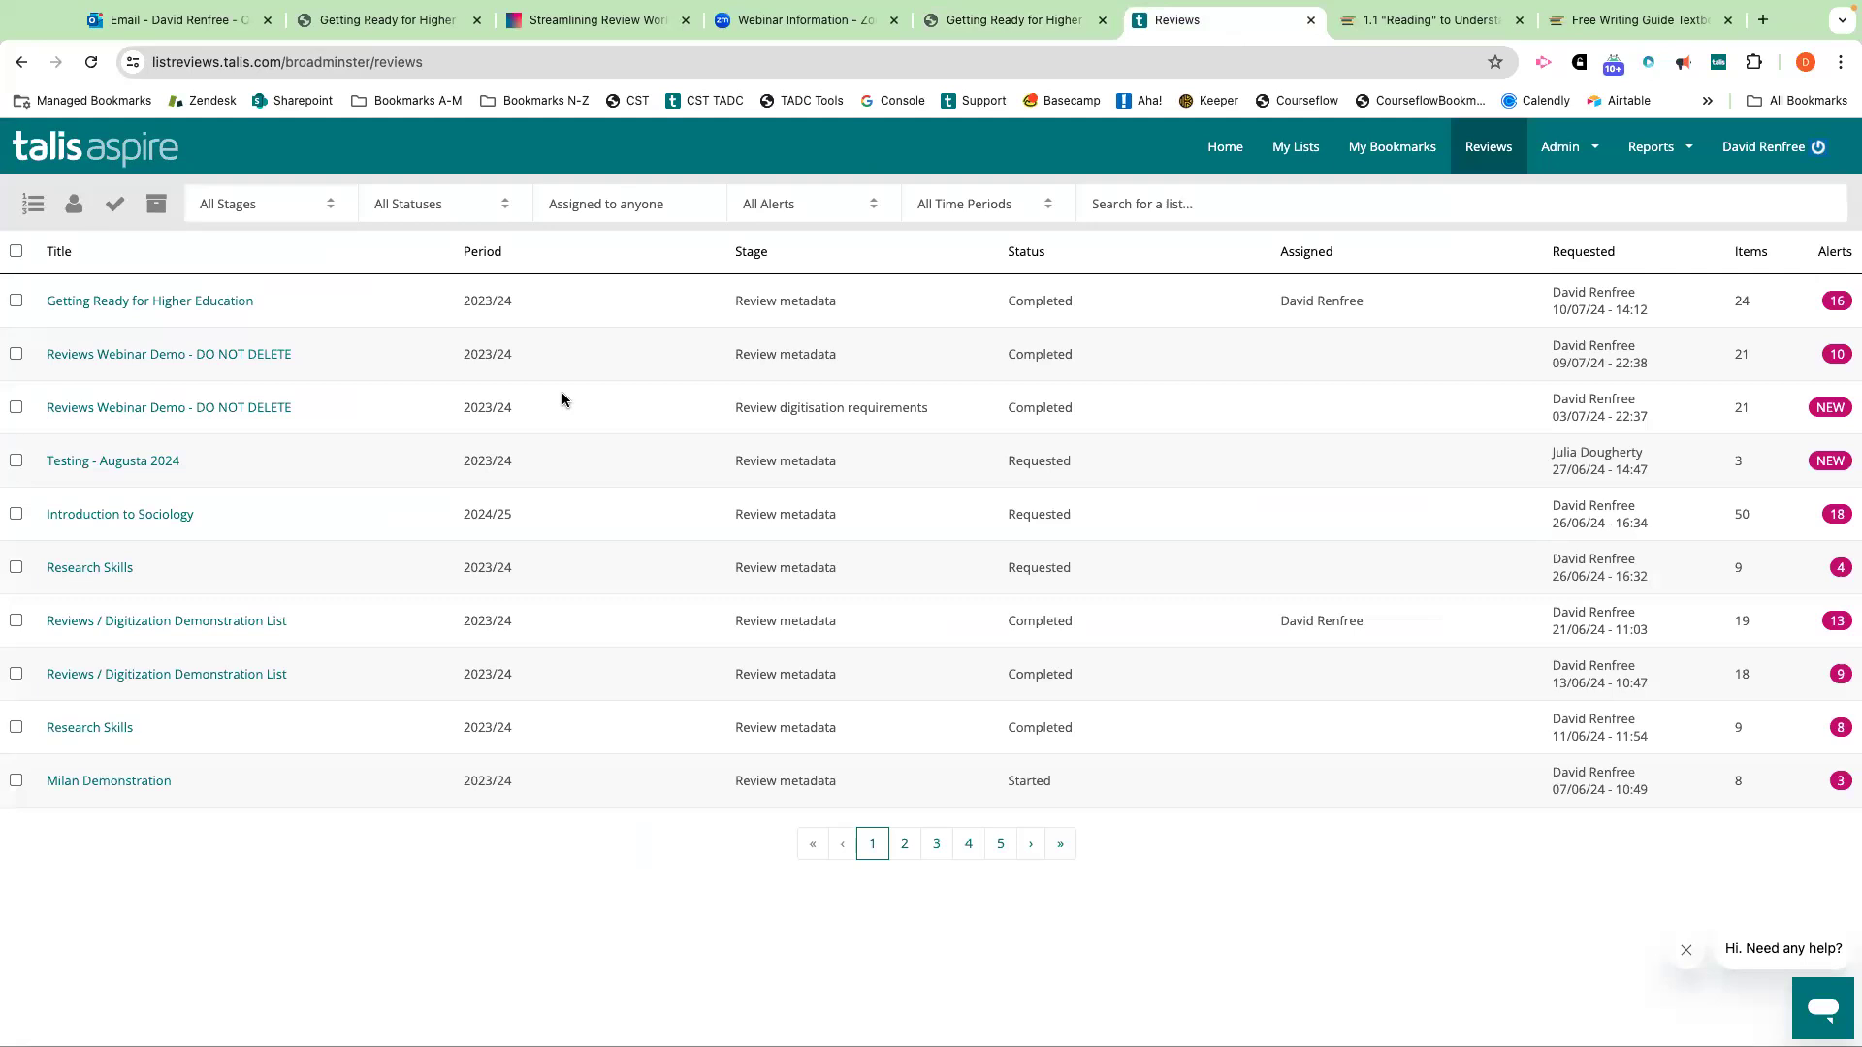
left_click(208, 302)
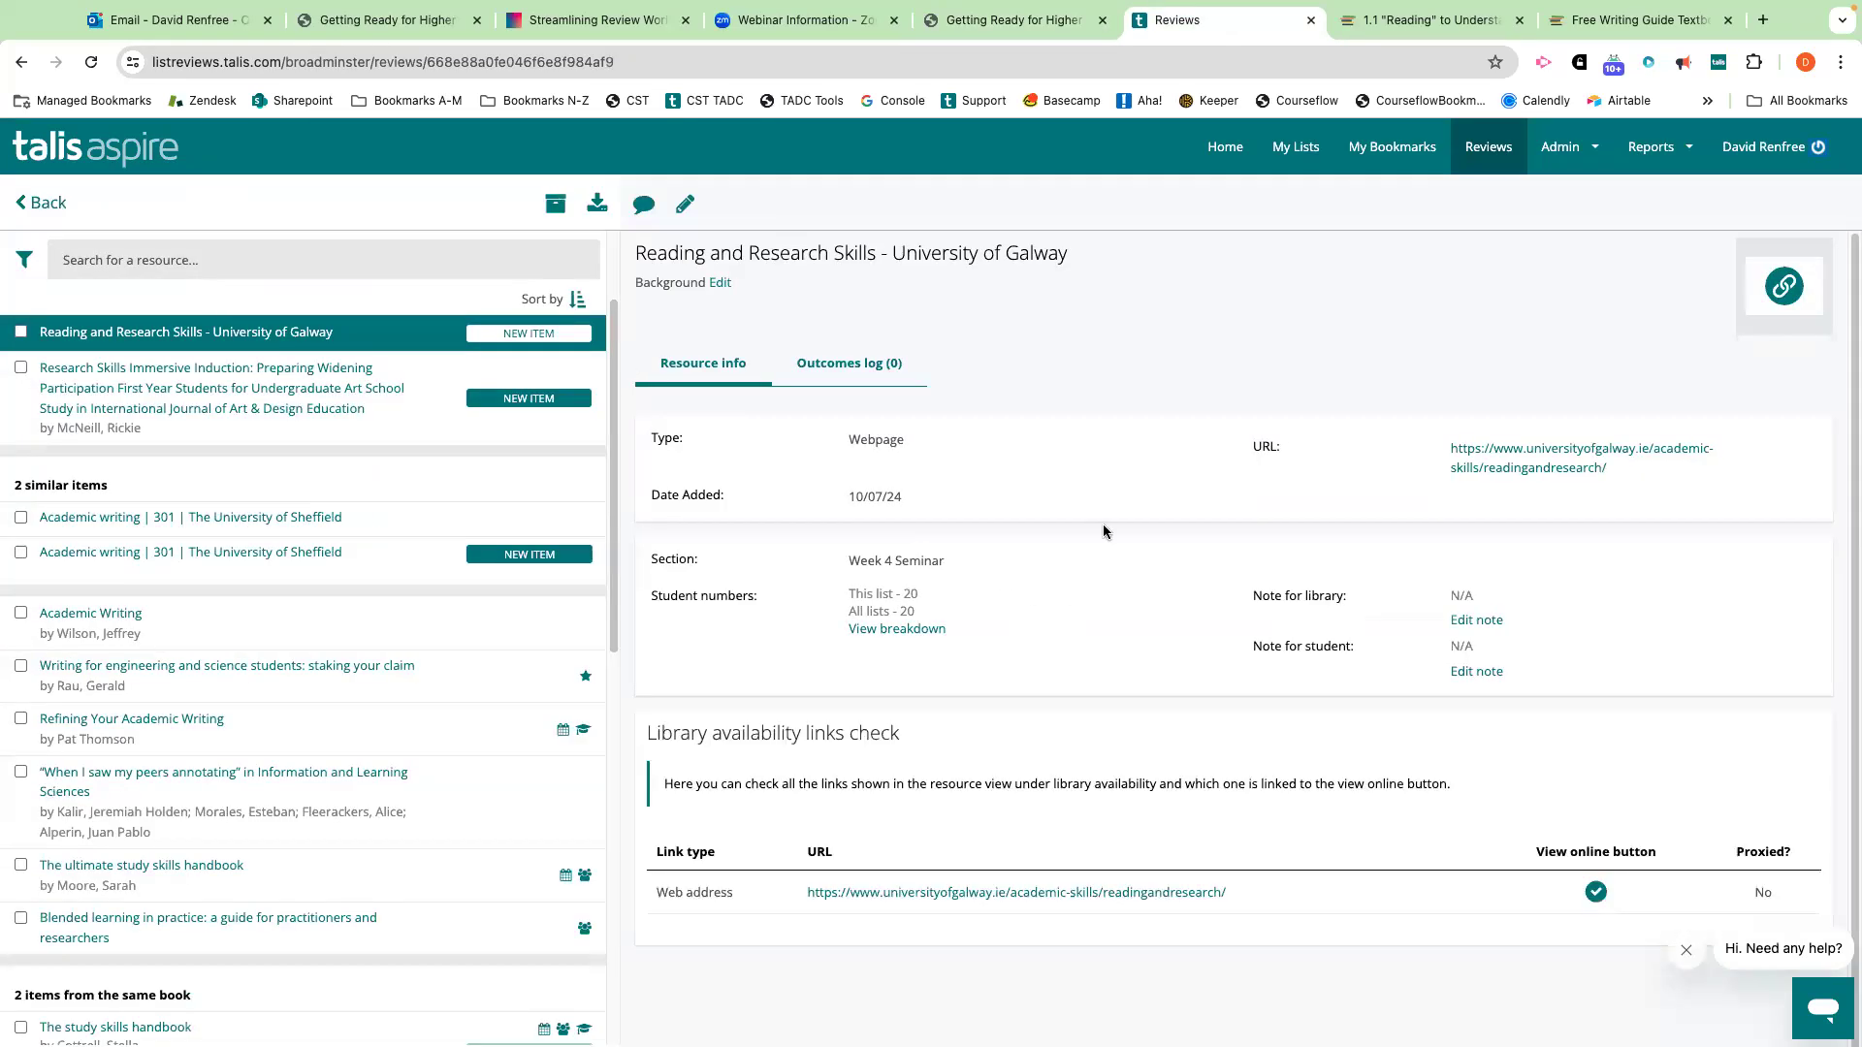
scroll(1101, 520, "down", 1)
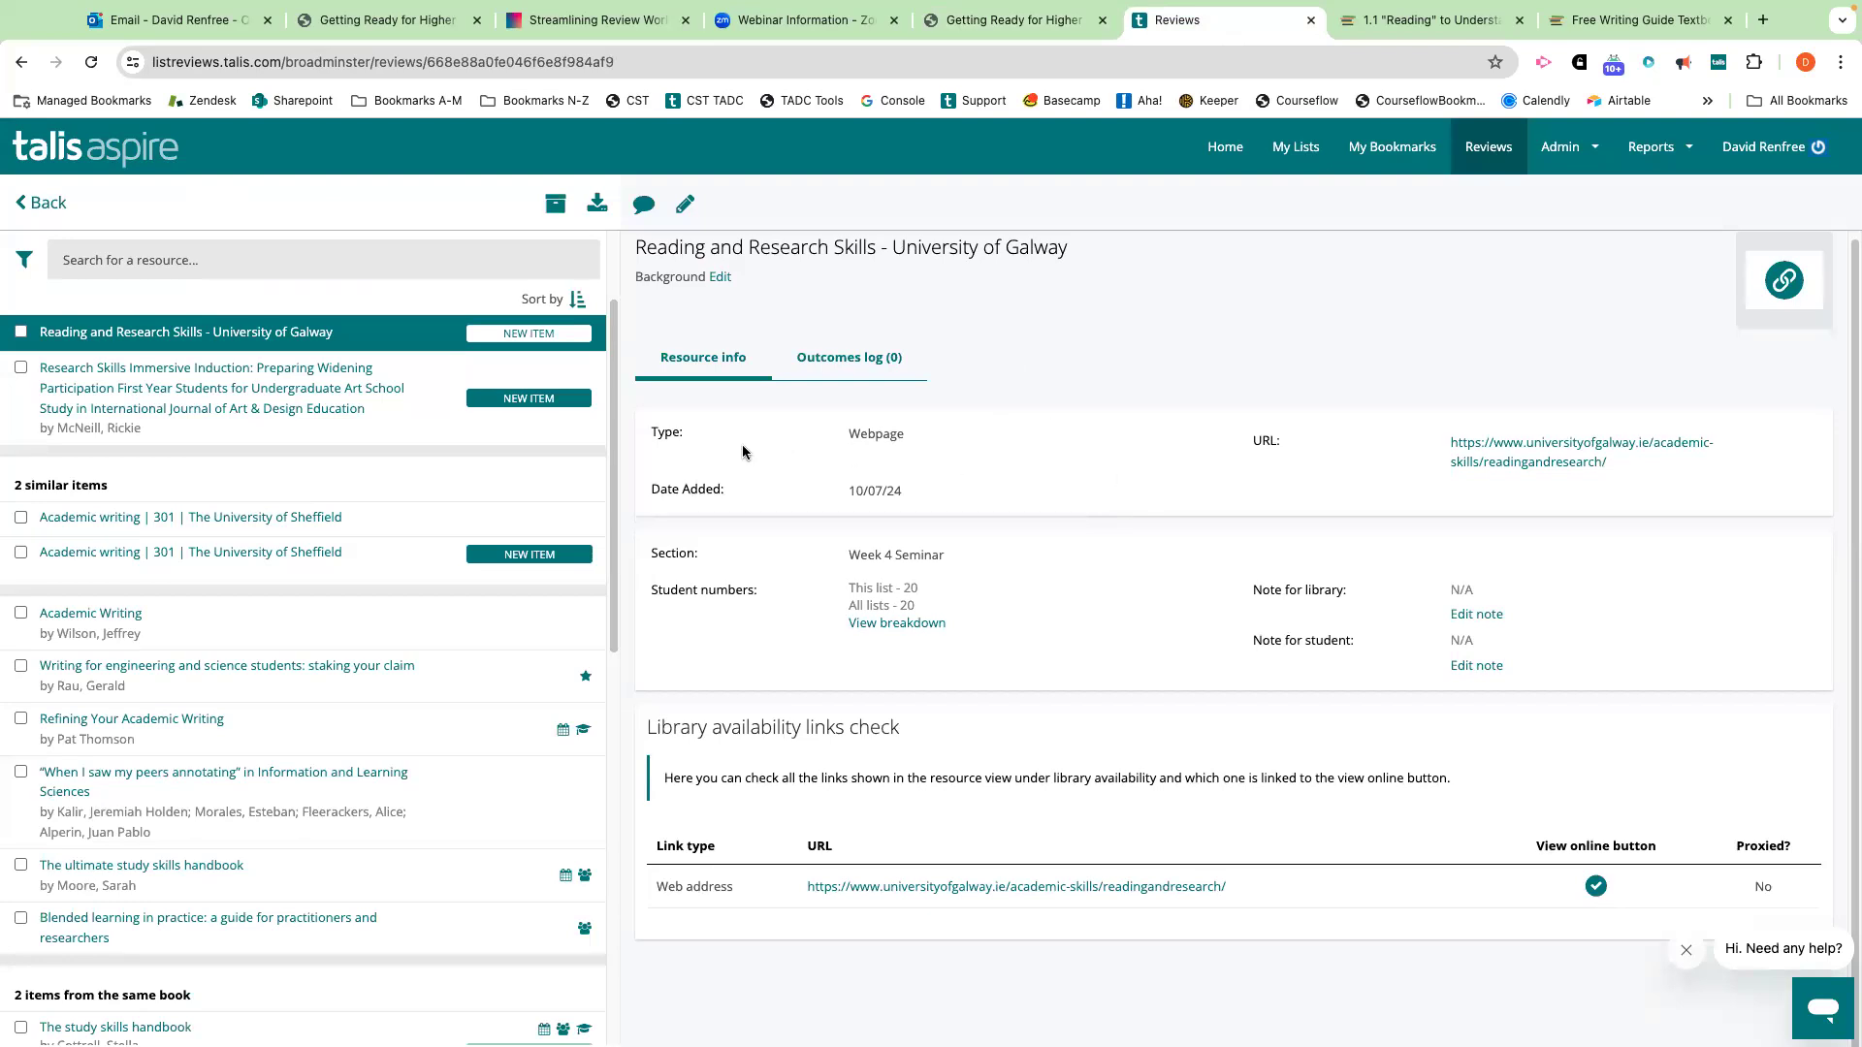
Open the resource Refining Your Academic Writing and view its Add outcome form, closing it without saving.
left_click(514, 725)
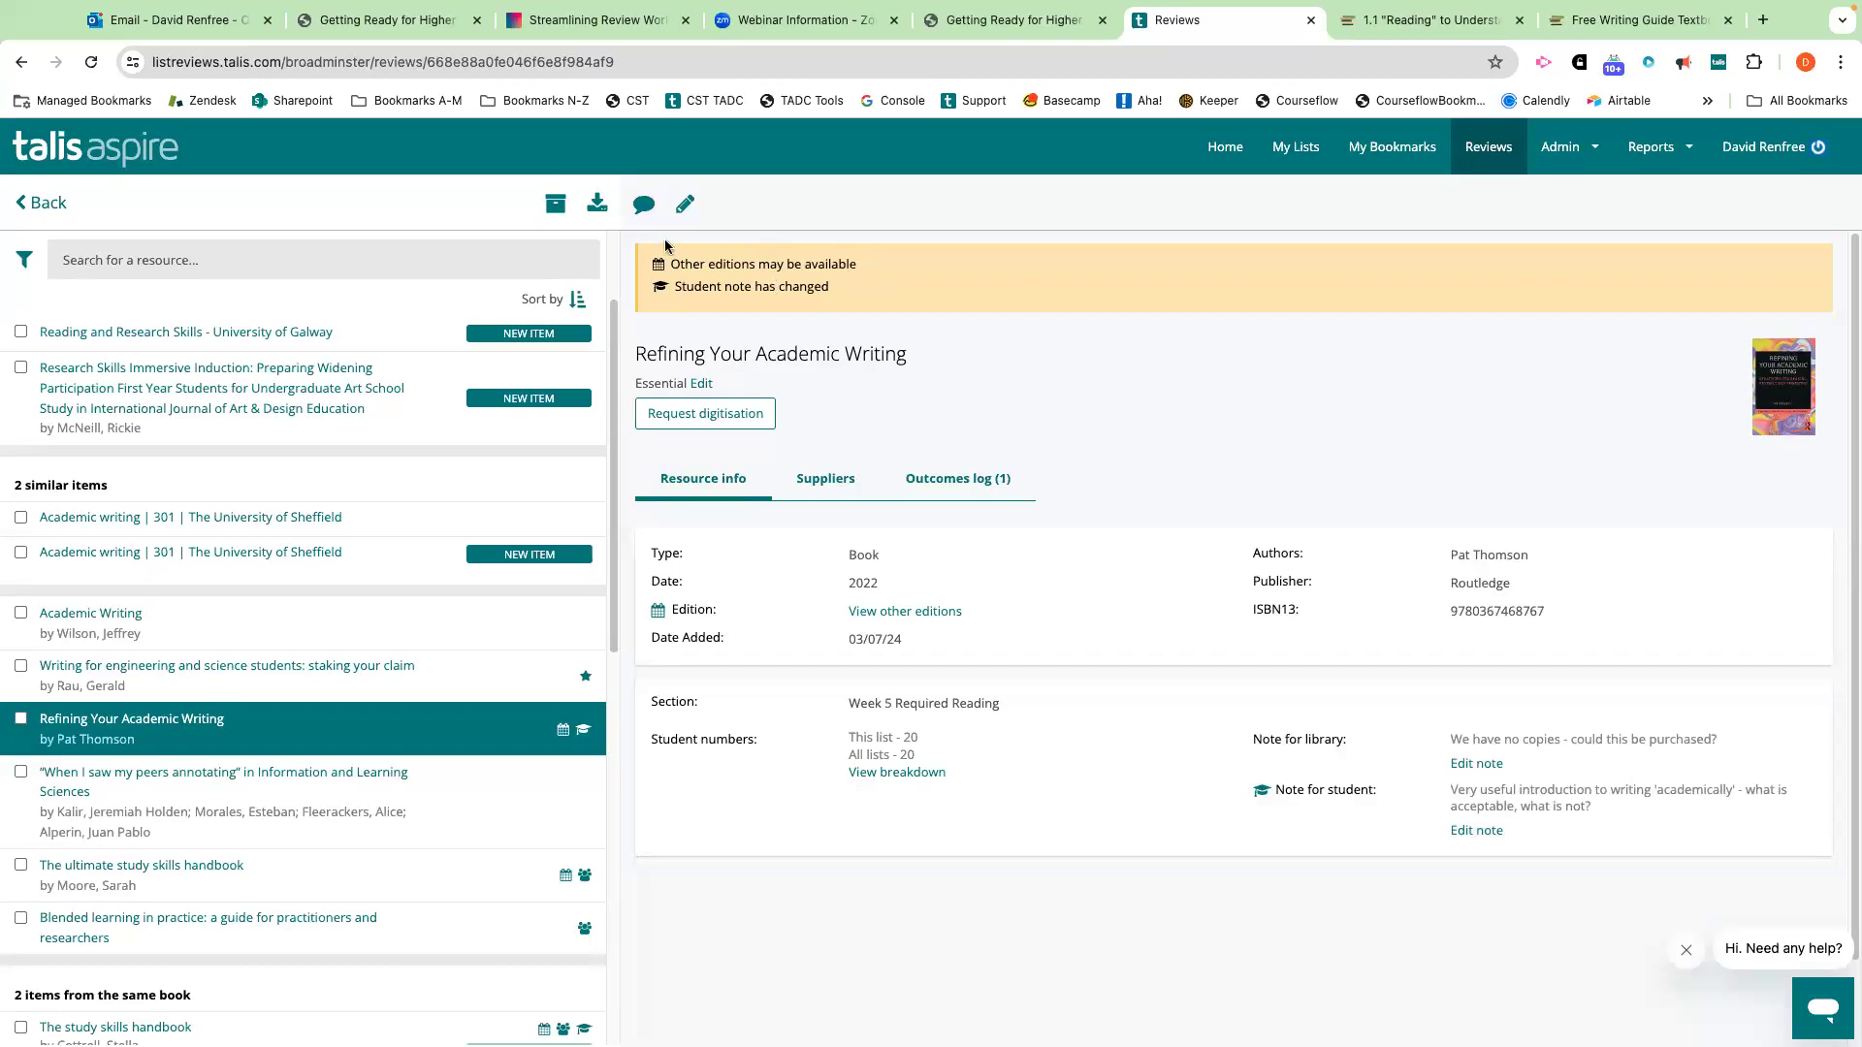
left_click(644, 204)
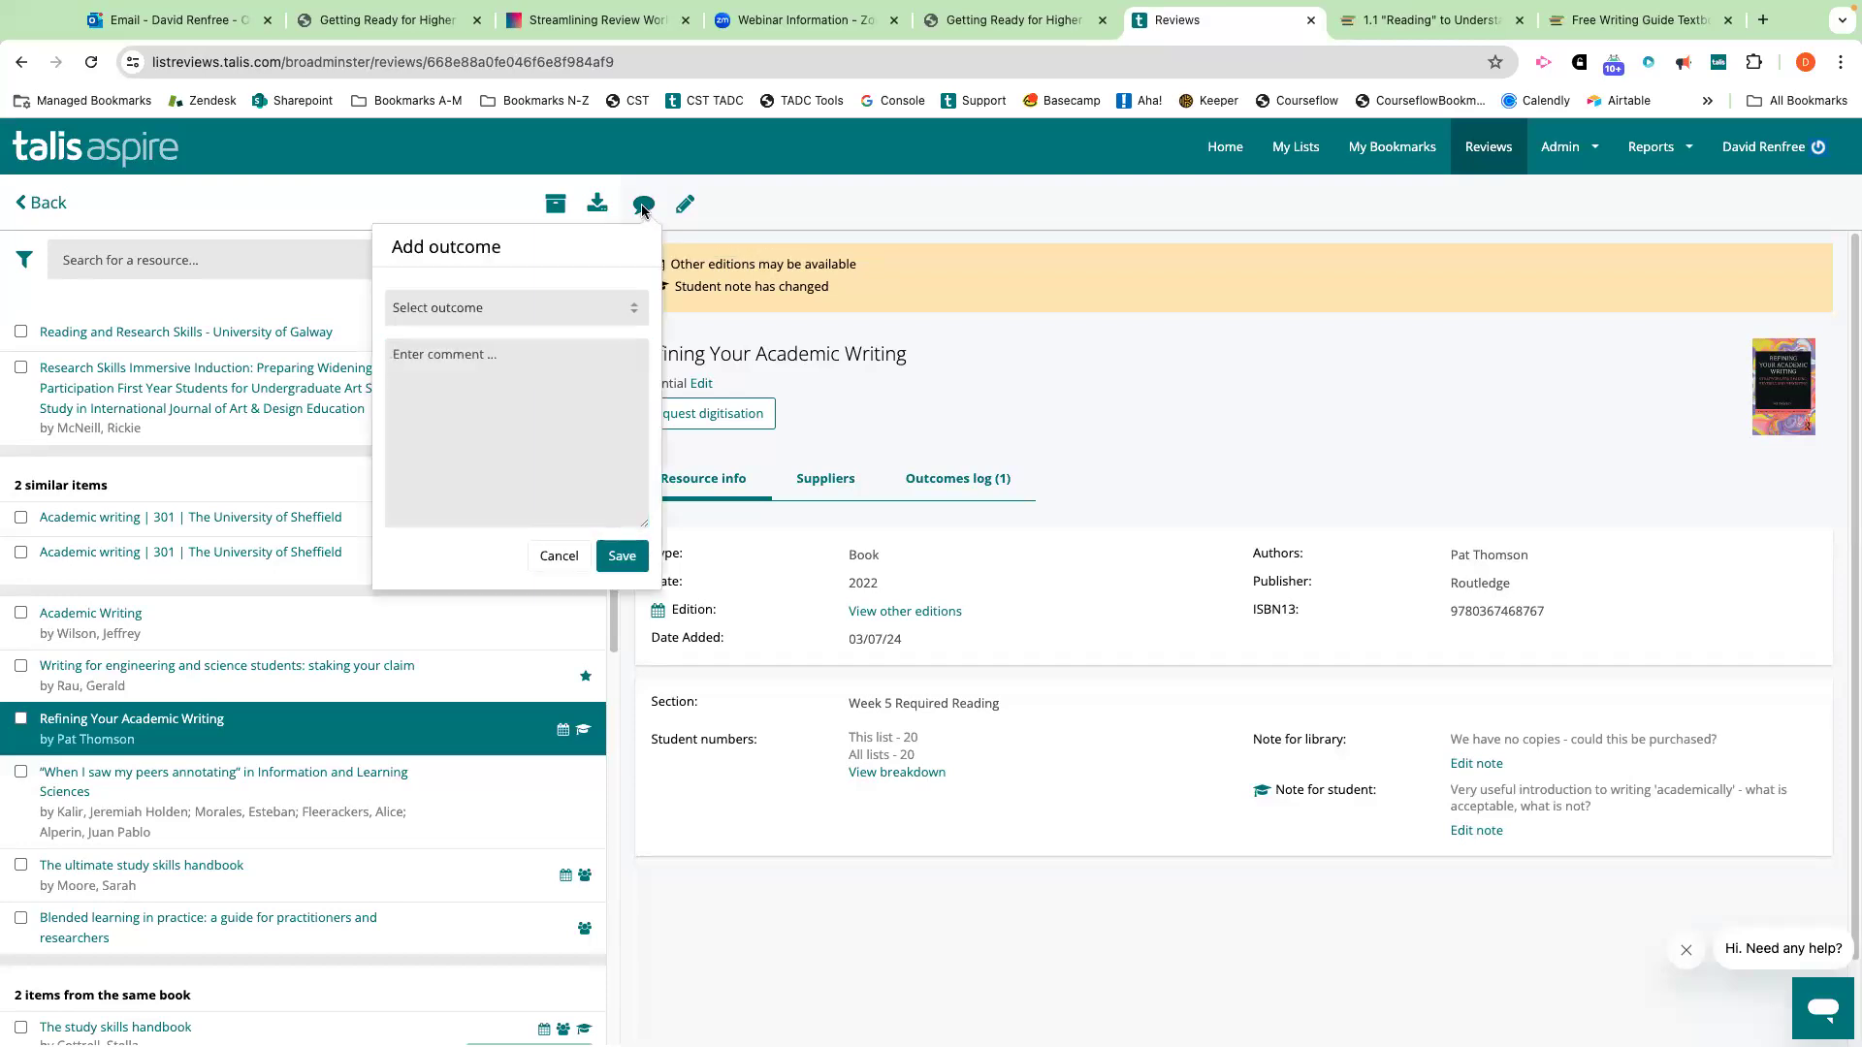
left_click(880, 380)
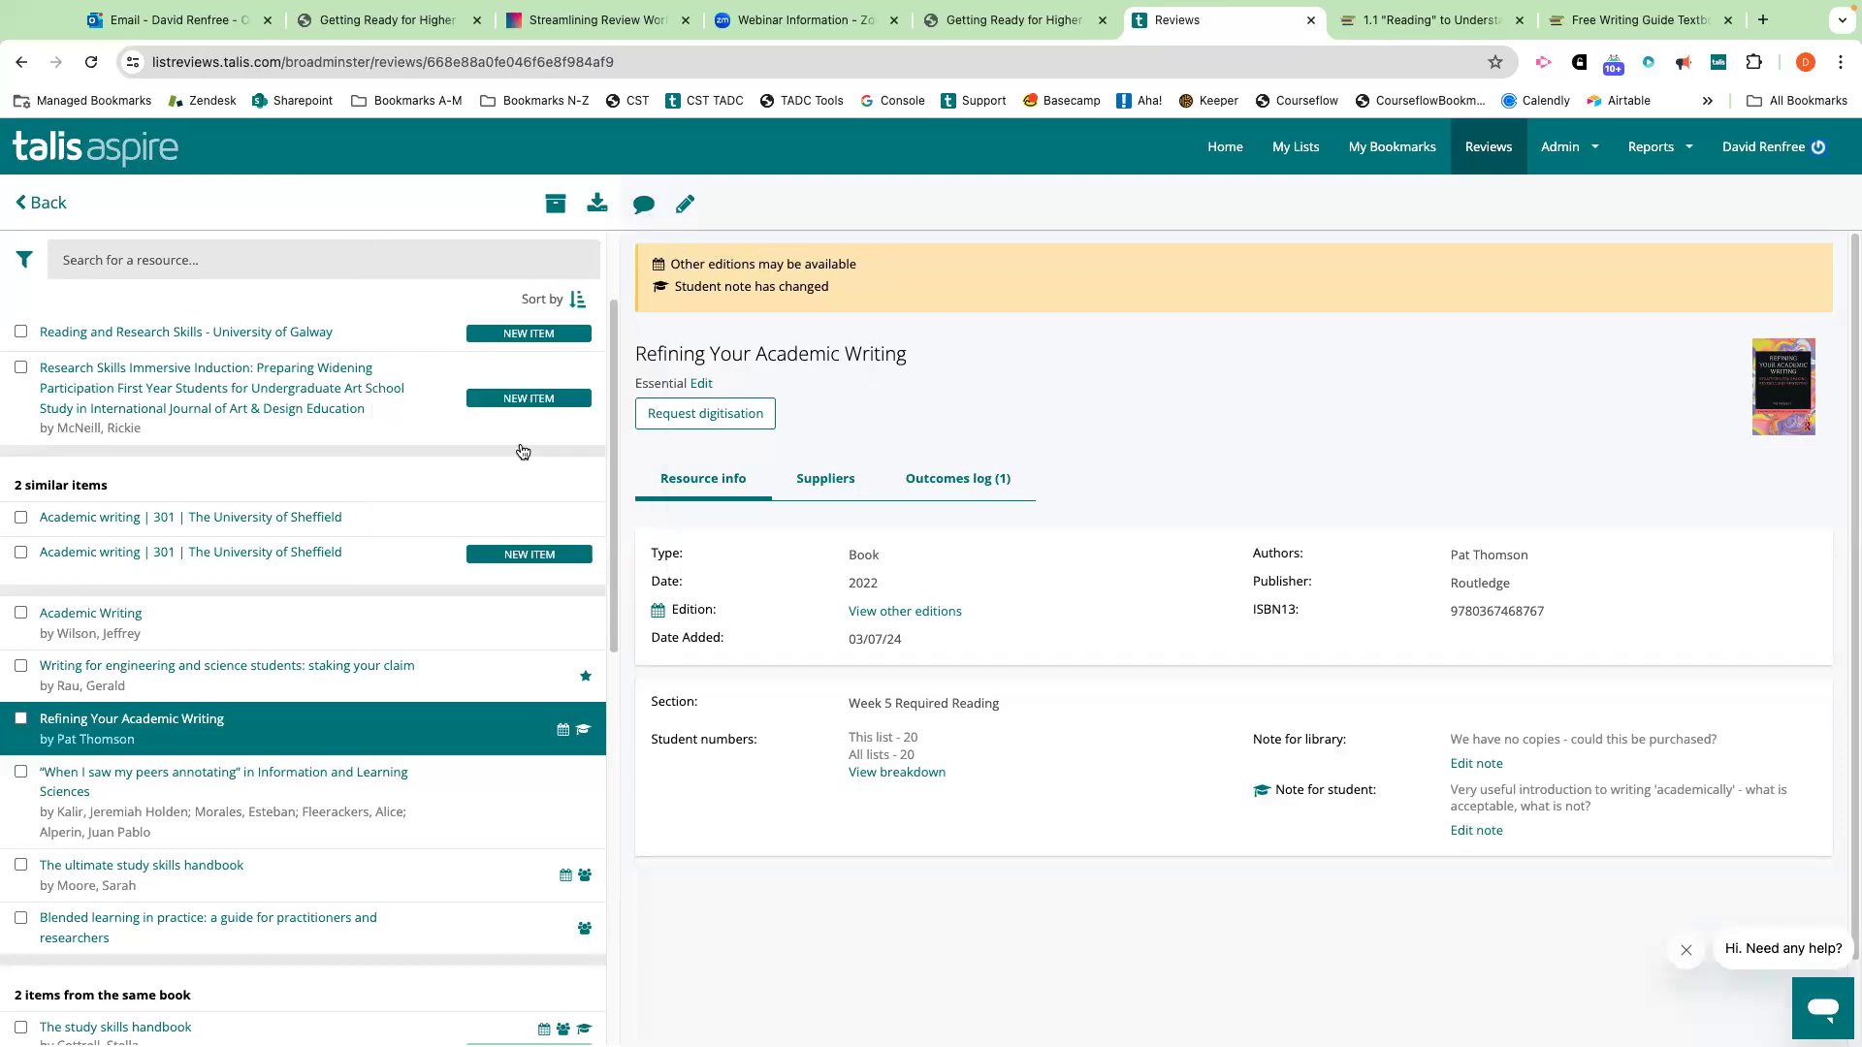
View the filter options for the review's resources, search the resources for "reading", and reset the search.
scroll(452, 486, "up", 2)
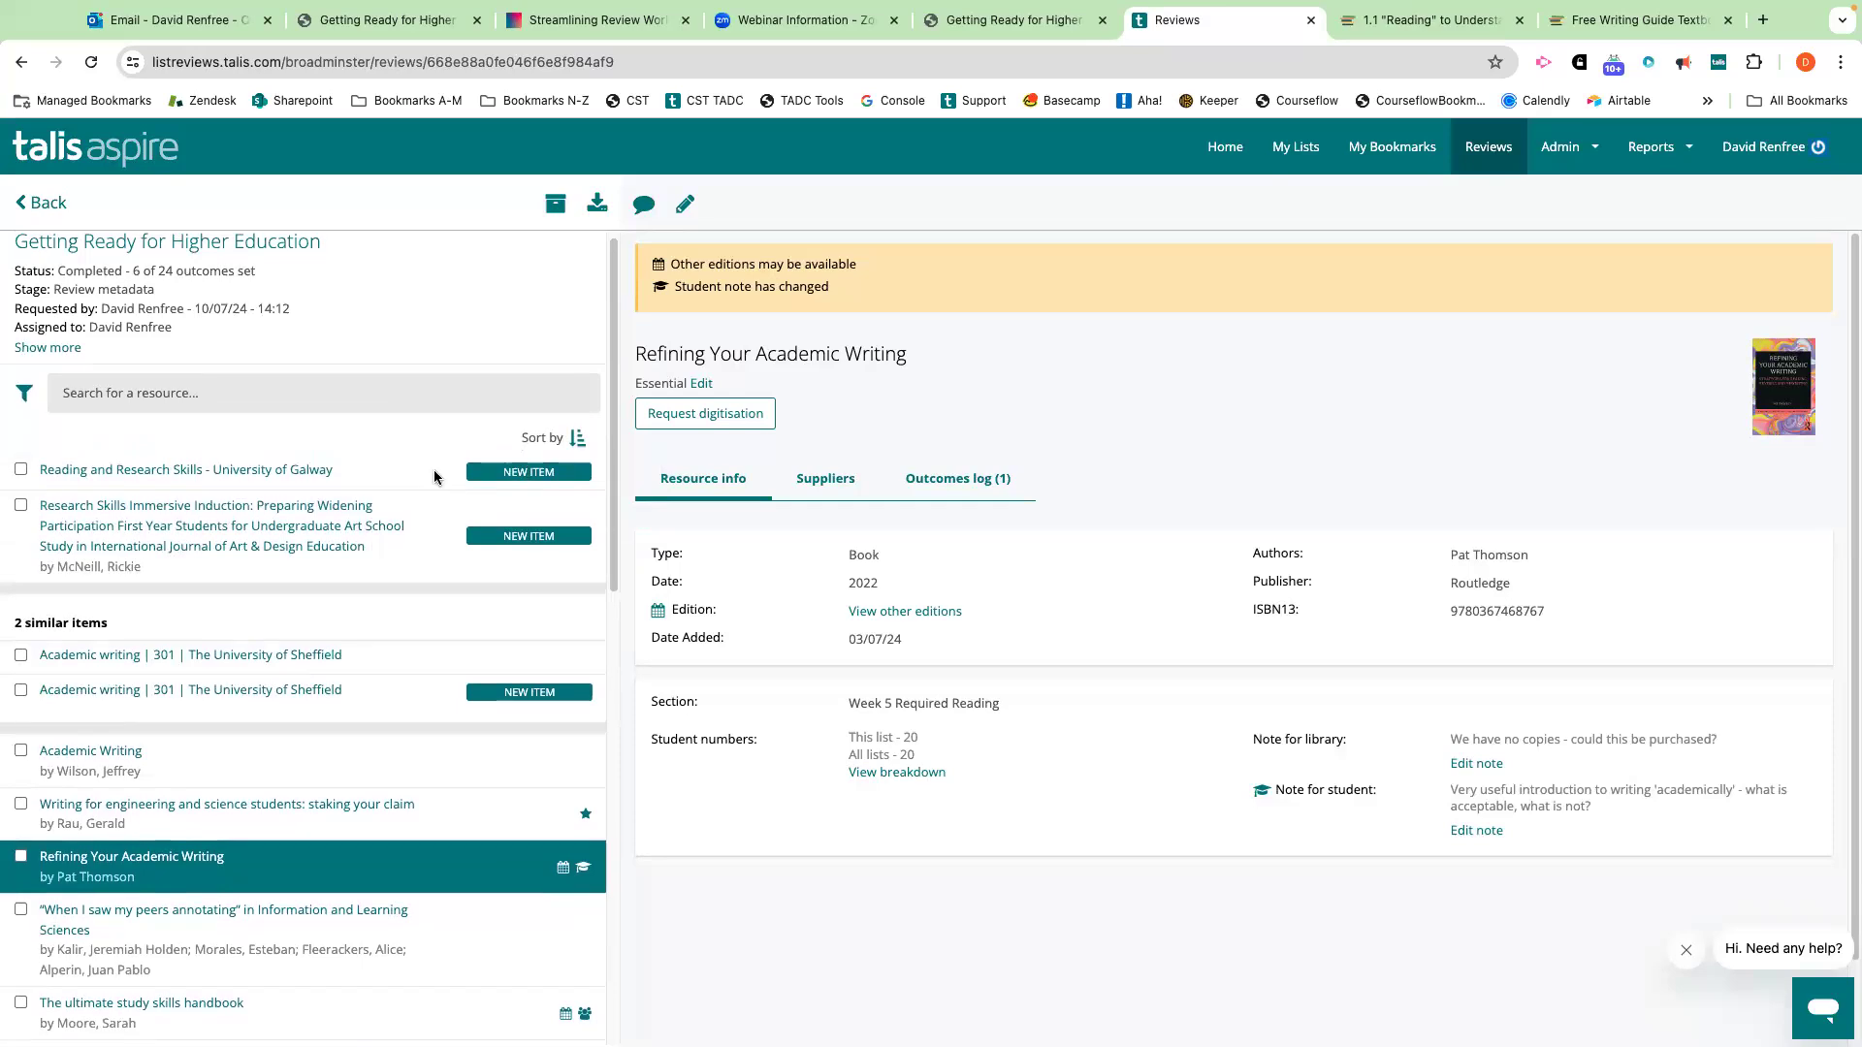
left_click(24, 396)
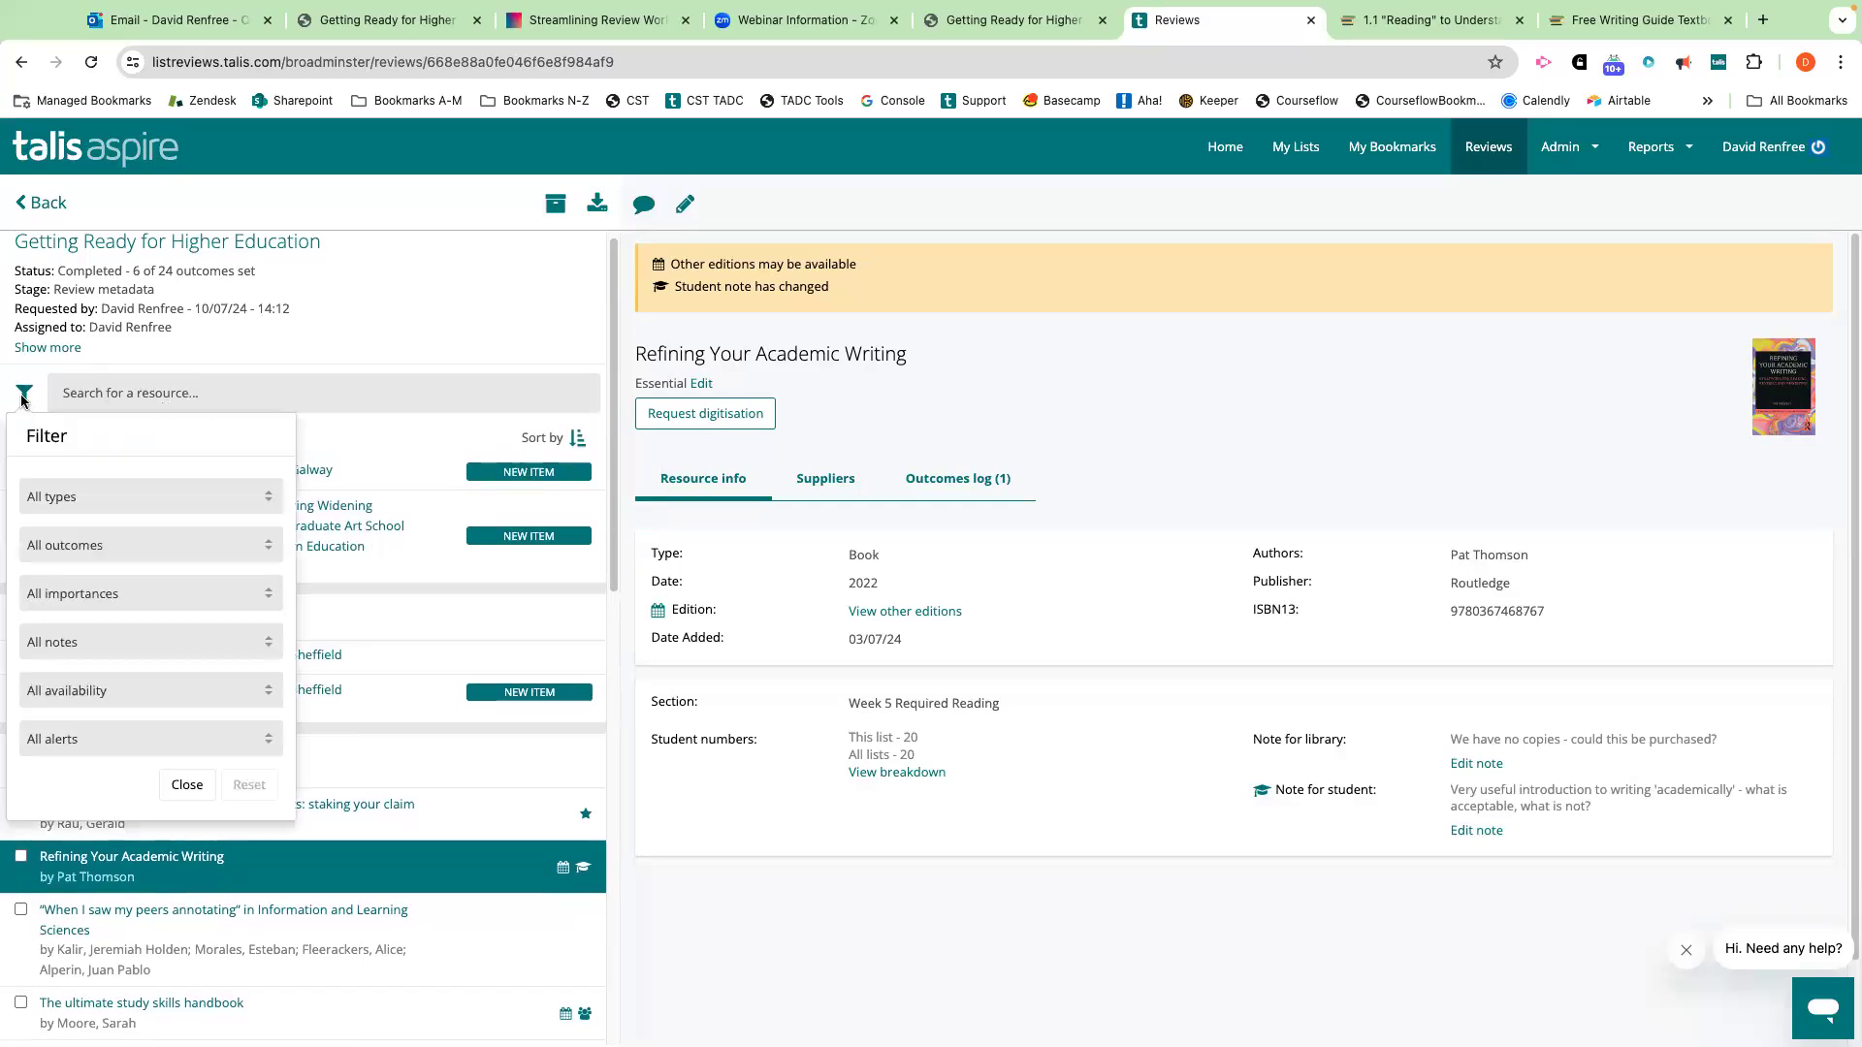
left_click(463, 425)
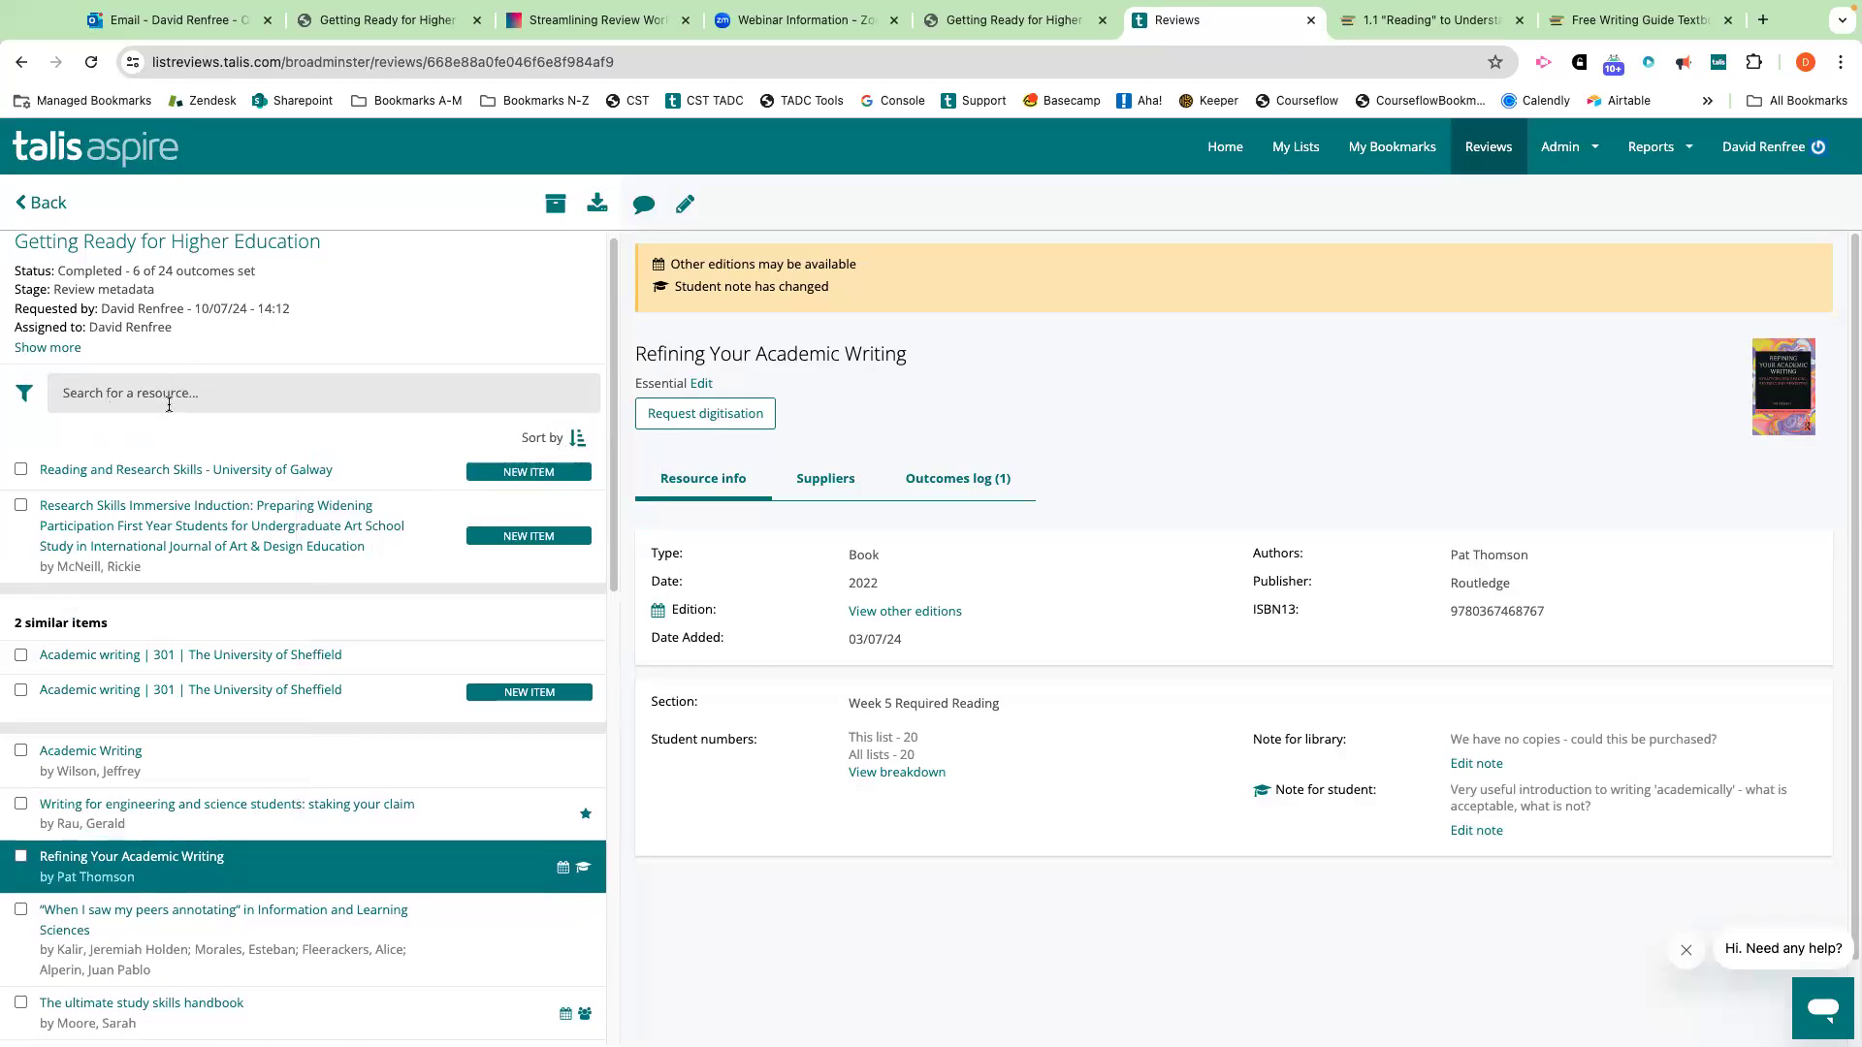
left_click(169, 398)
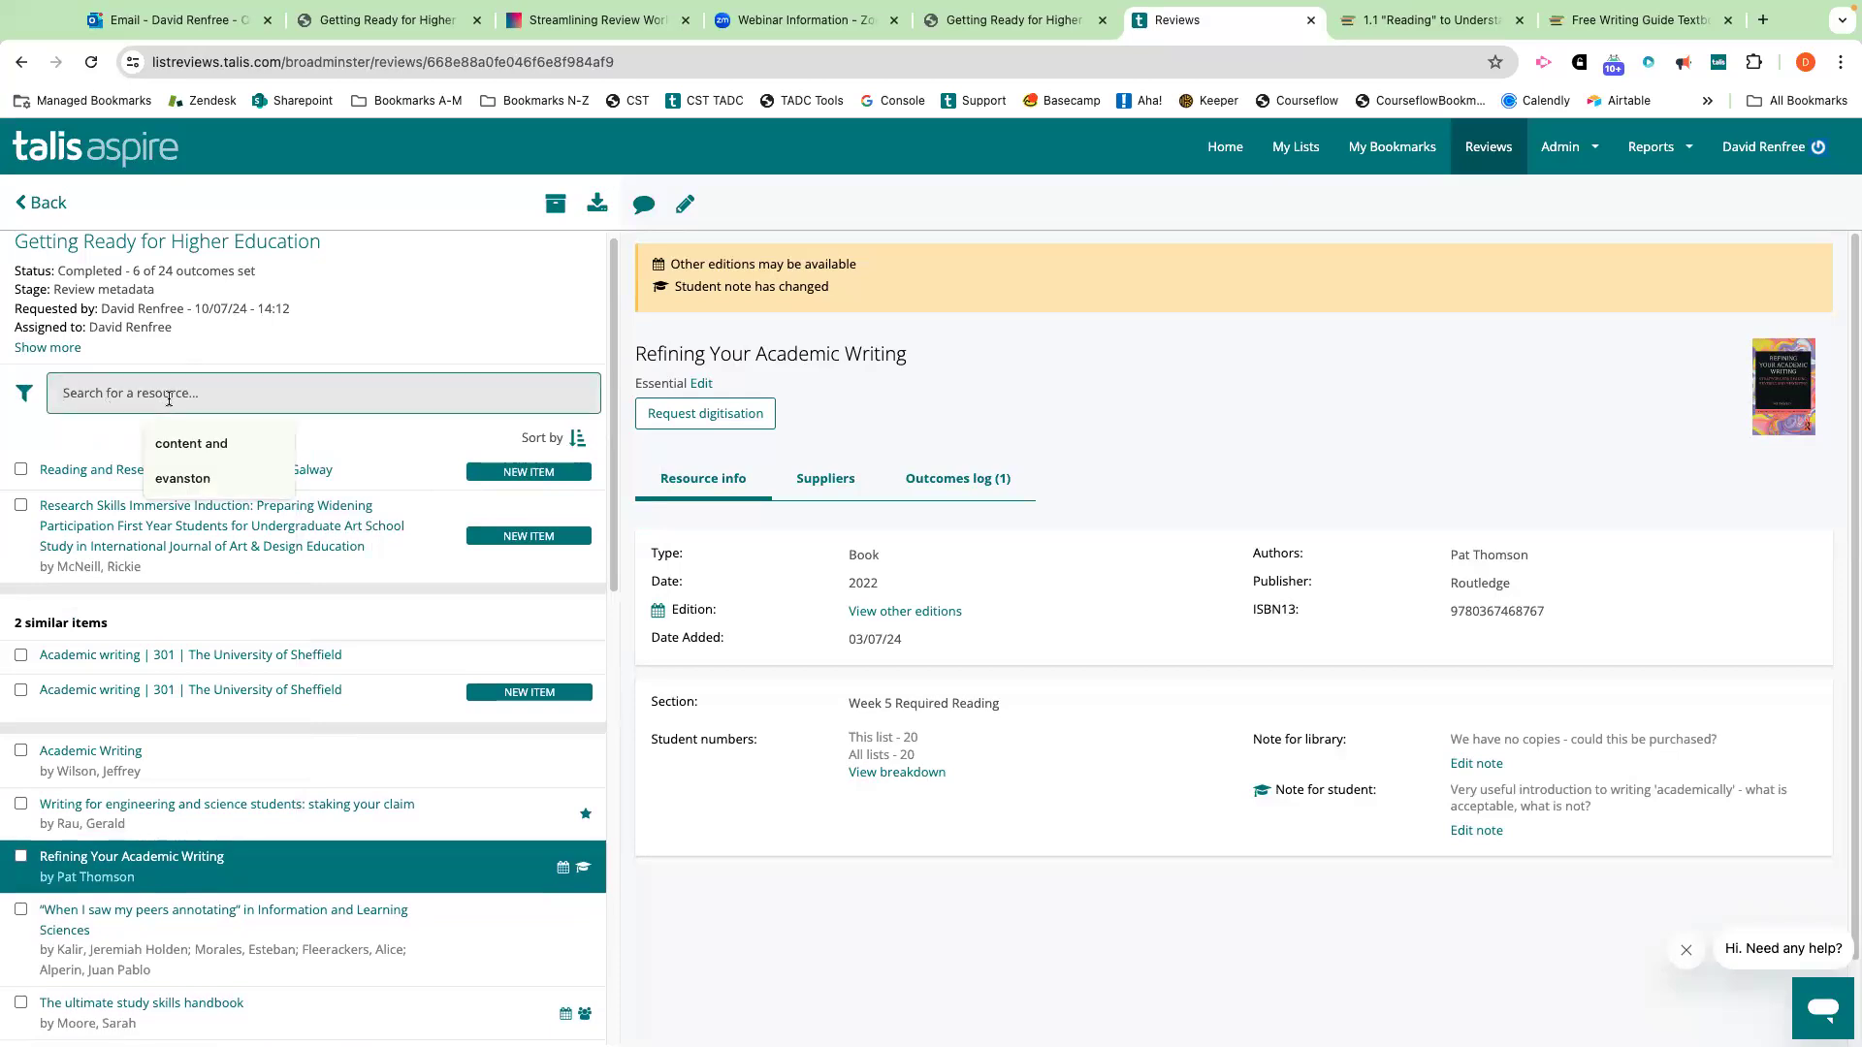
type("reading")
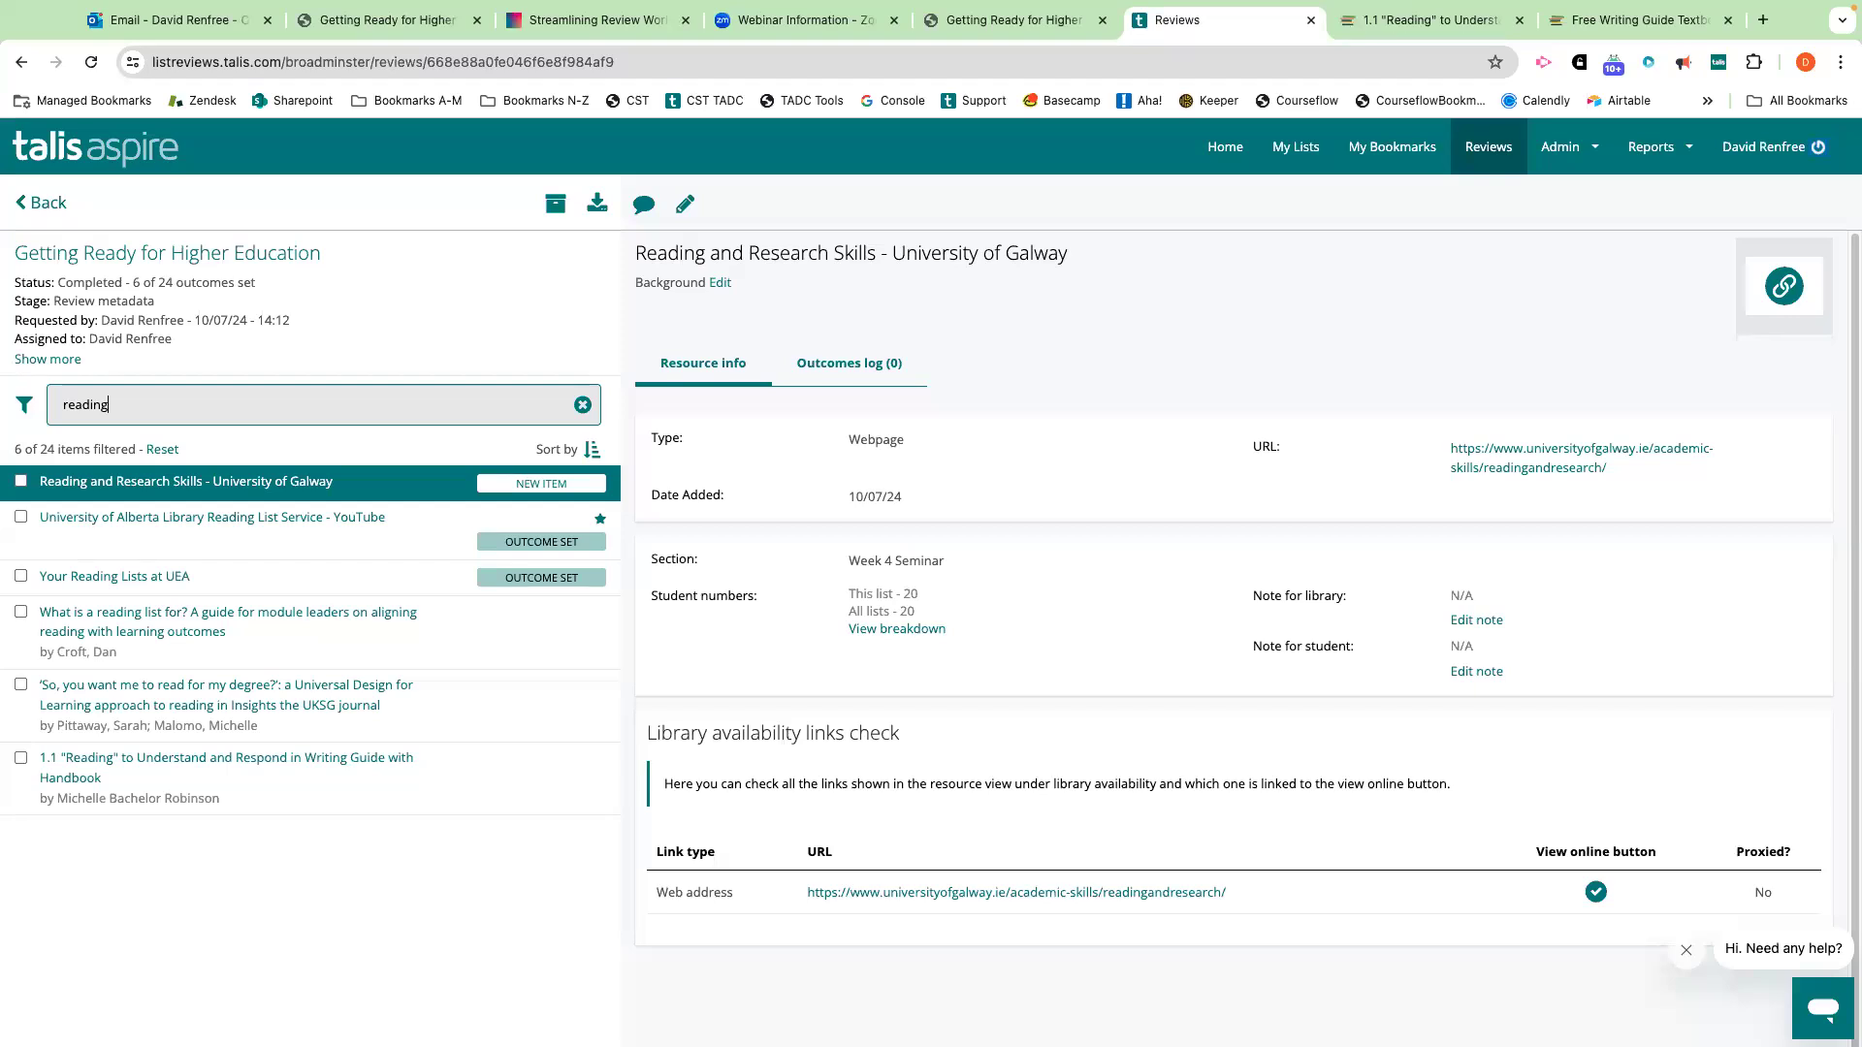
left_click(153, 449)
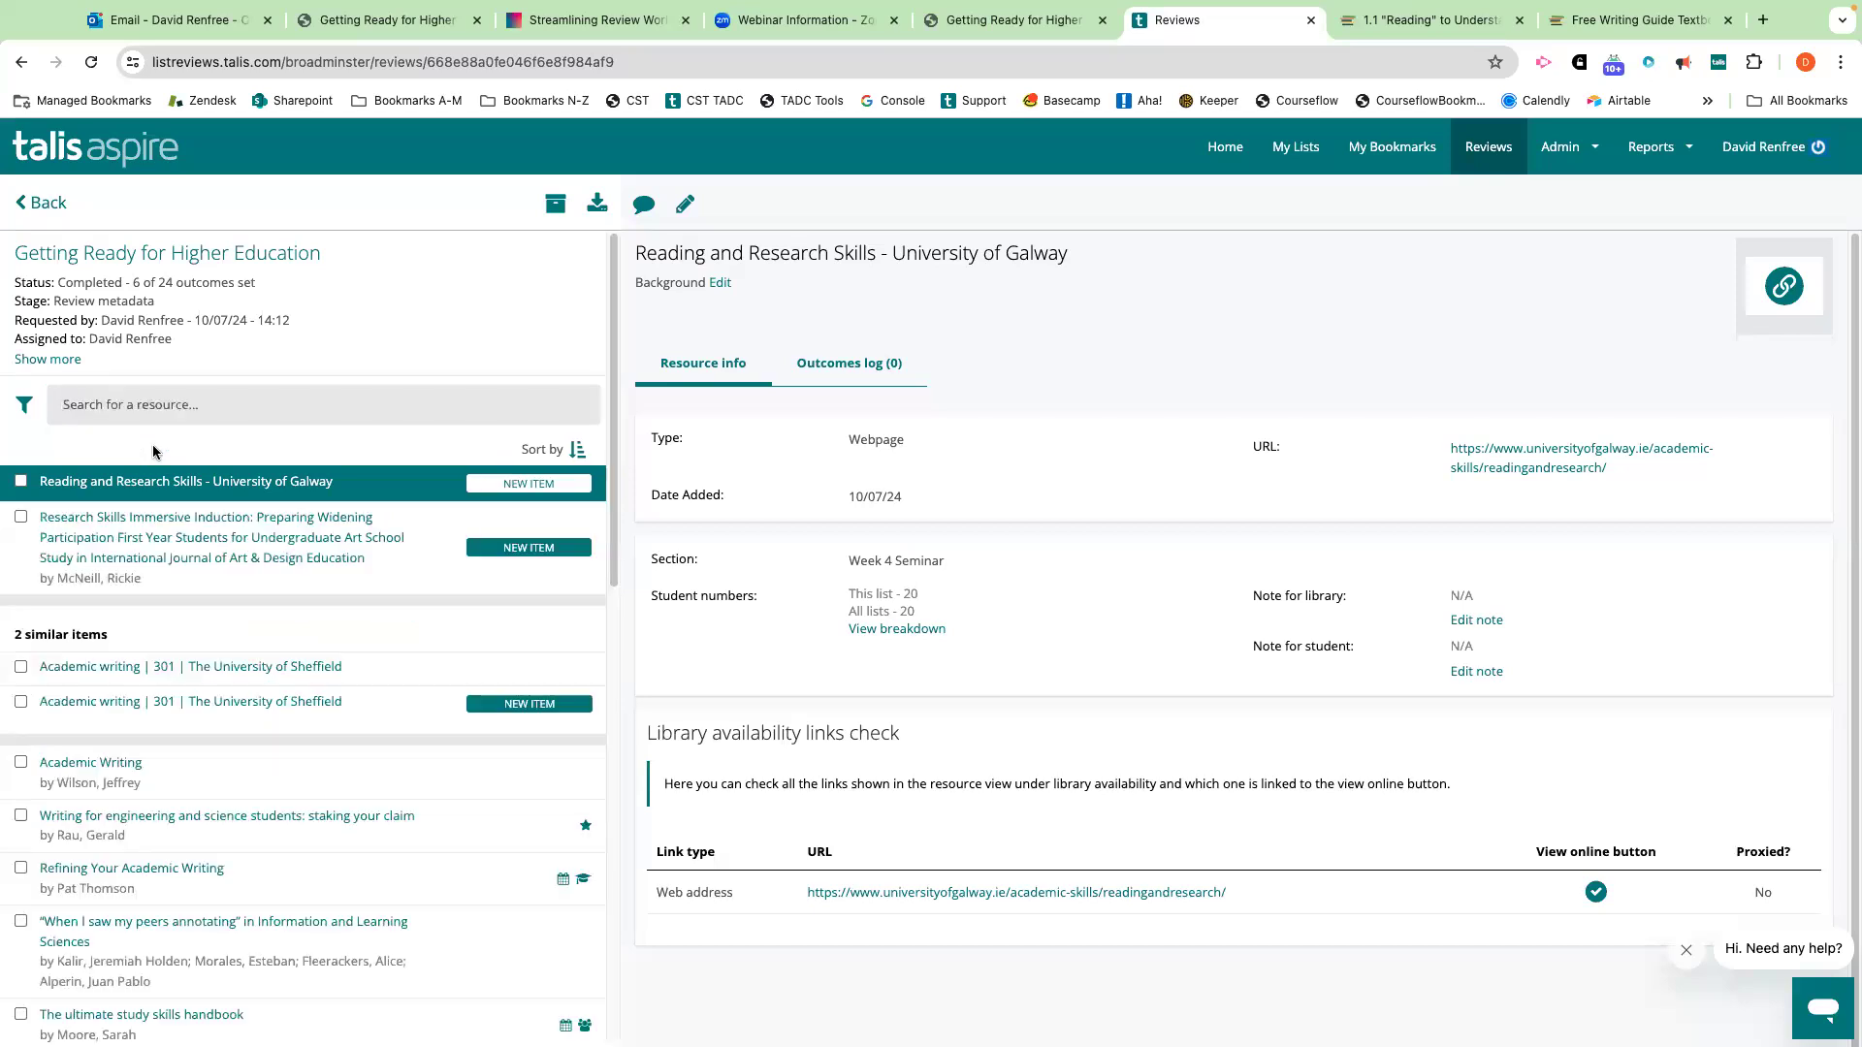